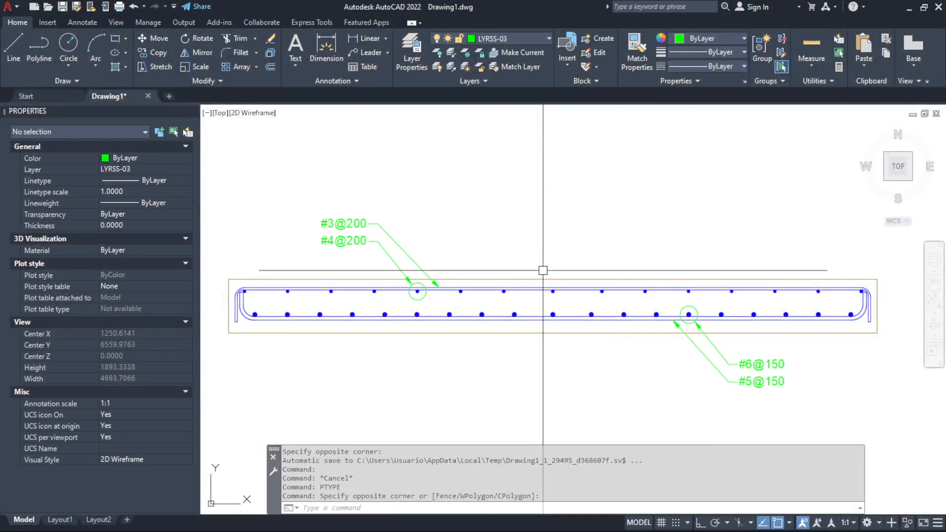
Examine the slab cross-section's reinforcement and the properties of the #5@150 multileader, leaving nothing selected
left_click(543, 277)
key("Escape")
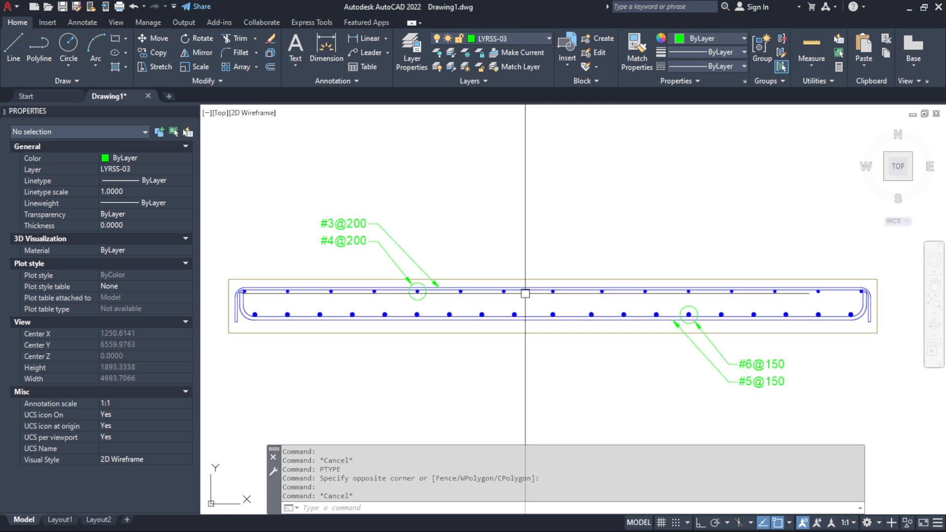
left_click(526, 292)
key("Escape")
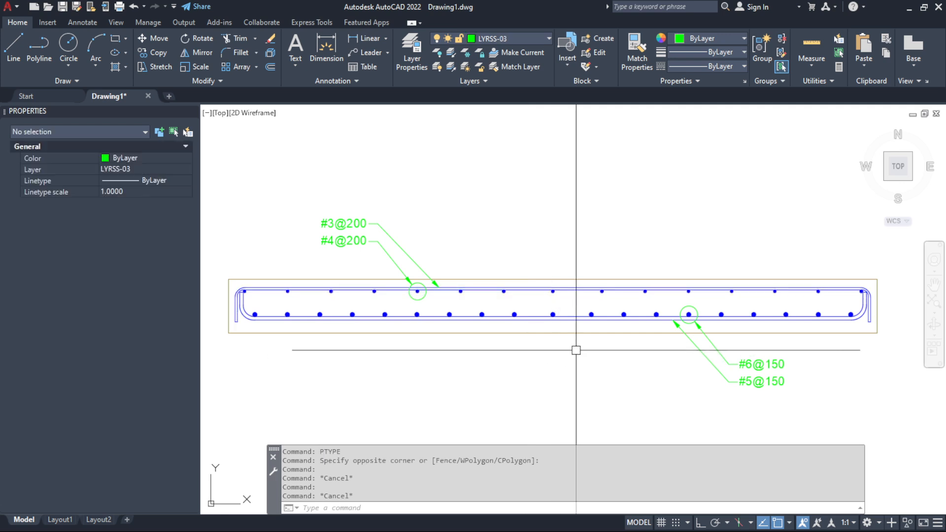
left_click(694, 352)
left_click(689, 340)
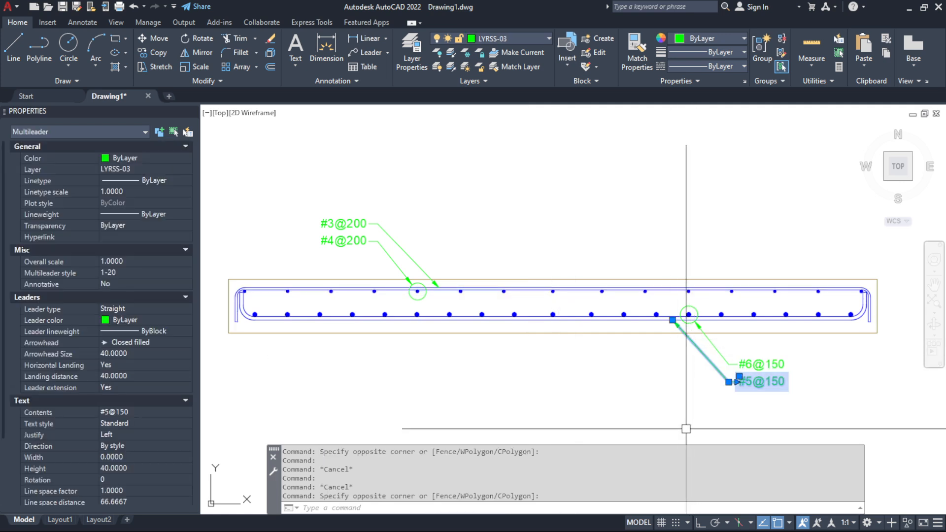
key("Escape")
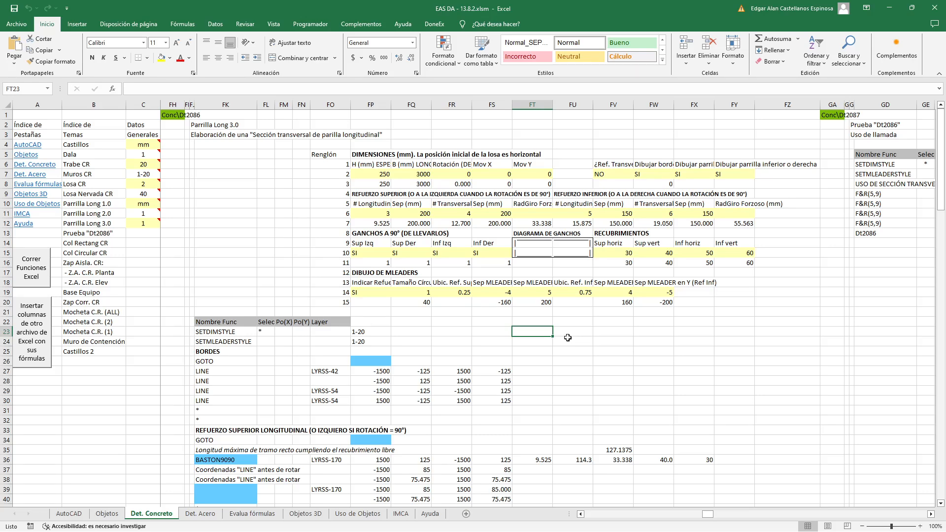
Switch to Excel and go through the dimension inputs of the Parrilla Long 3.0 block on the Det. Concreto sheet, from thickness to transverse reinforcement
left_click(542, 320)
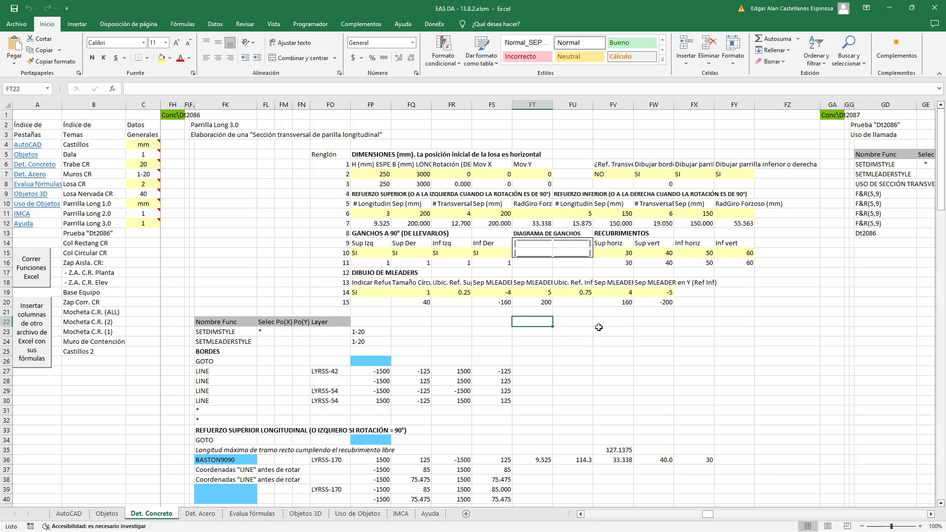
left_click(177, 113)
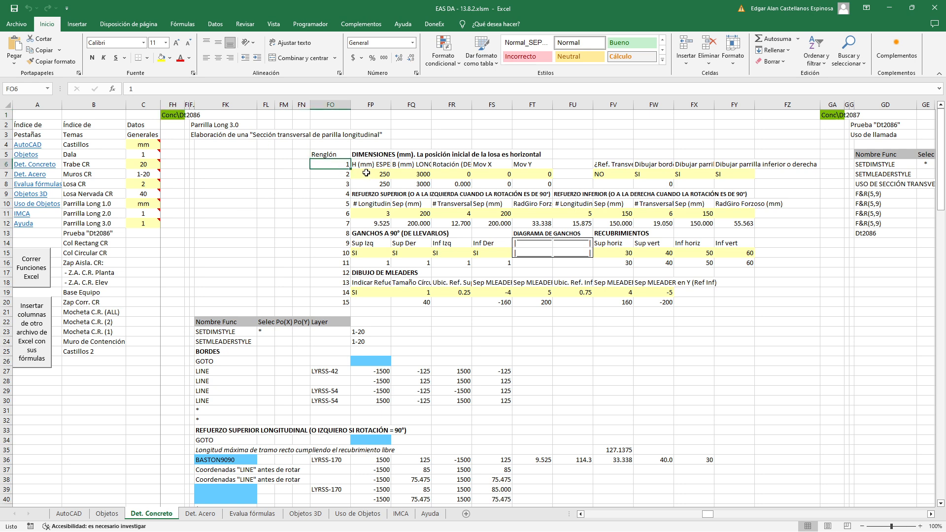
left_click(382, 175)
key("Right")
key("Right")
key("Right")
key("Right")
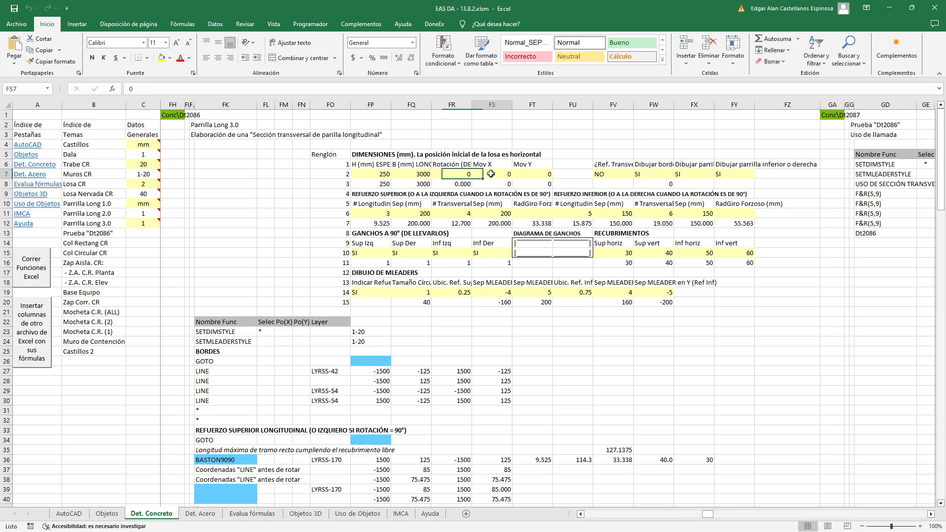
key("Right")
key("Right")
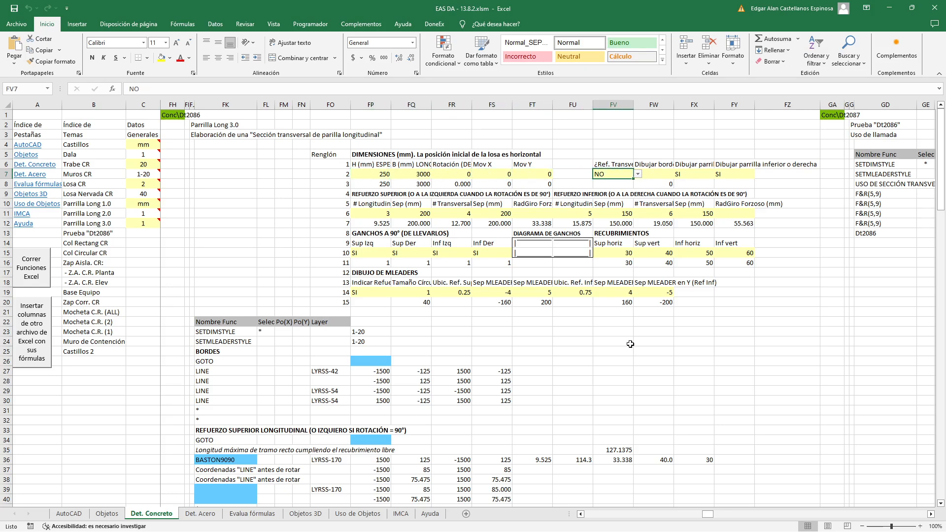
Look through the Parrilla Long 3.0 function list from BORDES to FIN, and return to its beginning
left_click(627, 343)
scroll(535, 332, "down", 16)
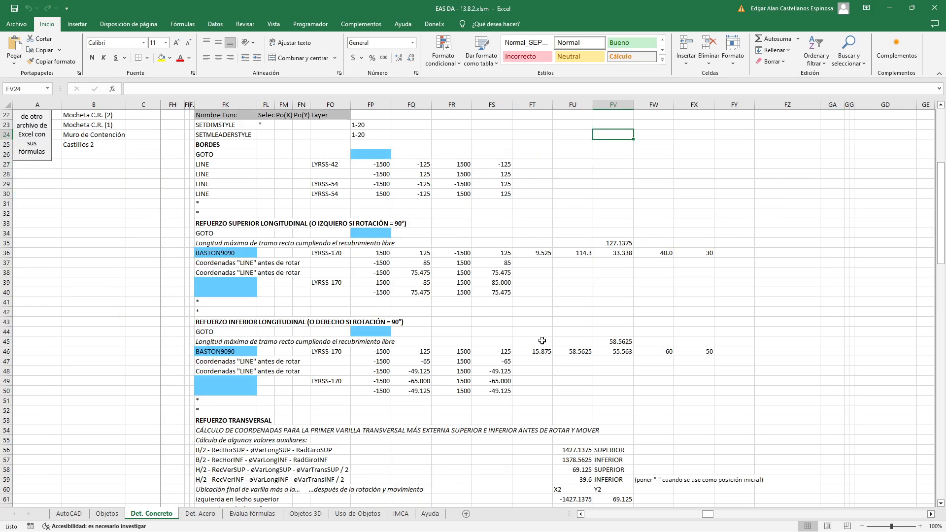
scroll(535, 331, "down", 13)
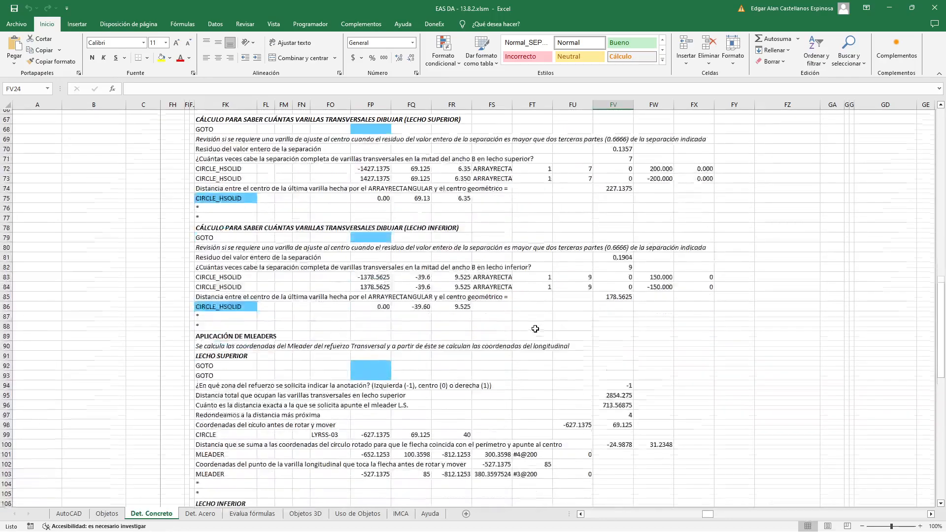
scroll(536, 327, "up", 14)
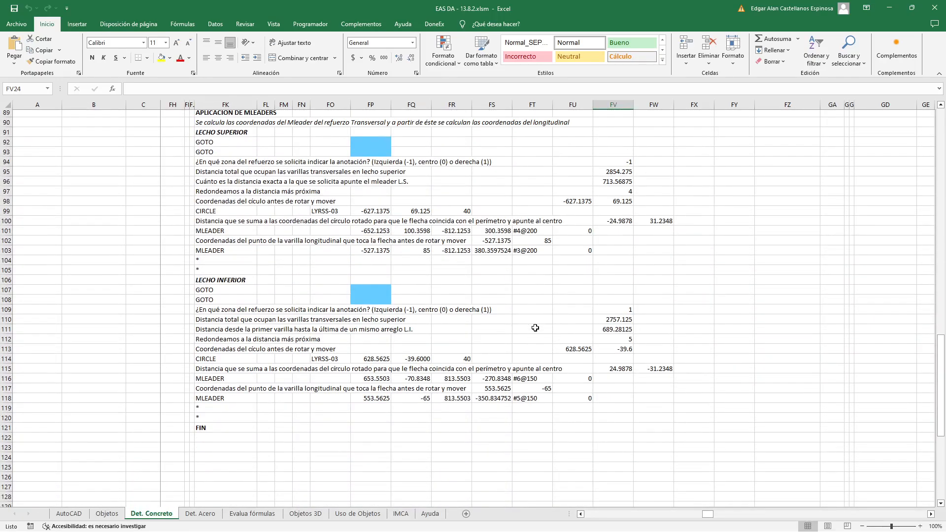
scroll(535, 327, "up", 15)
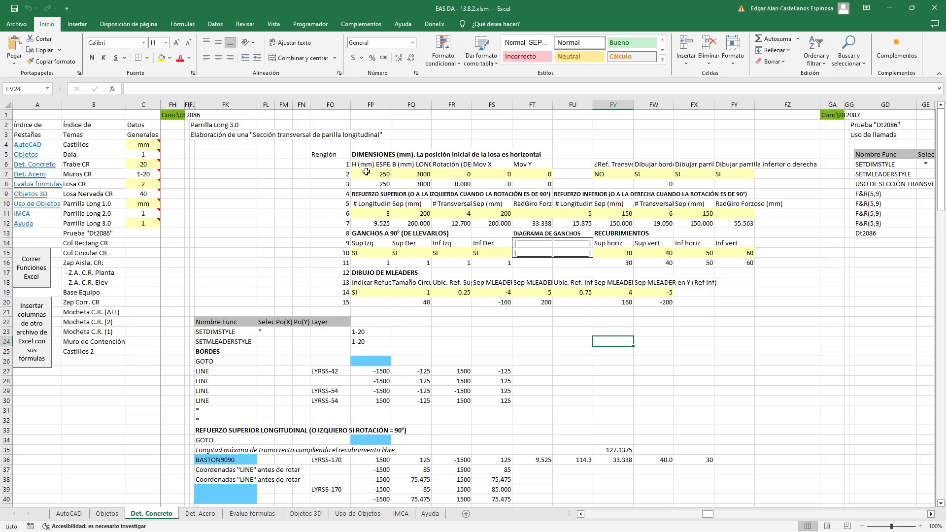
Review the yellow input rows numbered 2, 6, 10 and 14 for dimensions, reinforcement, hooks with covers, and multileaders
left_click(339, 174)
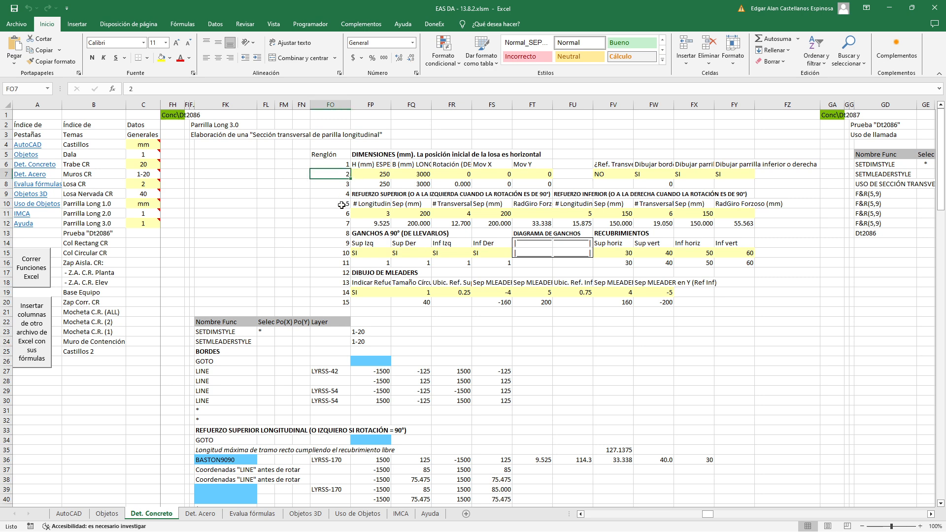
left_click(338, 215)
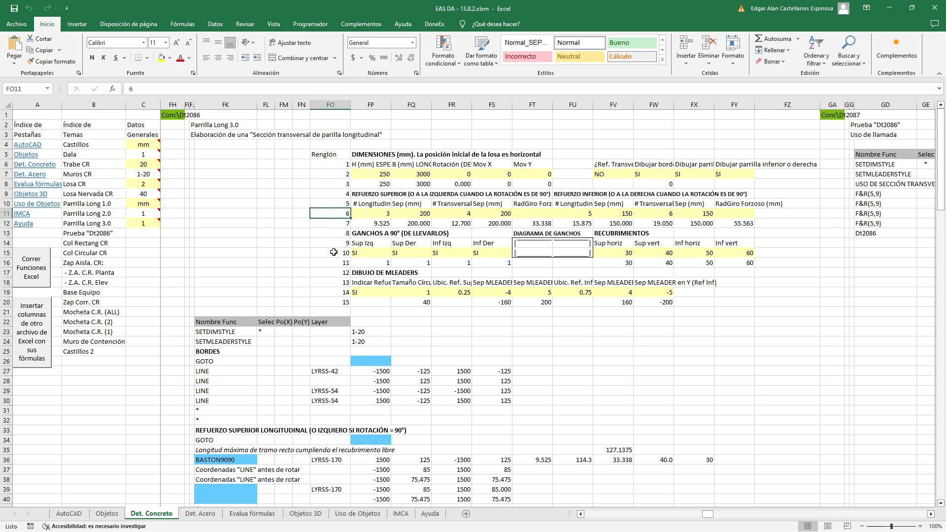
left_click(331, 254)
left_click(335, 291)
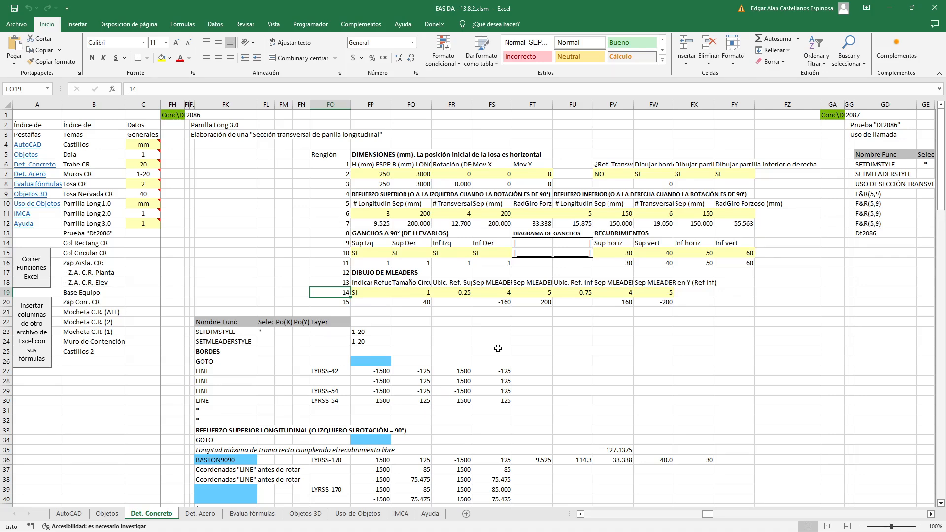
left_click(569, 341)
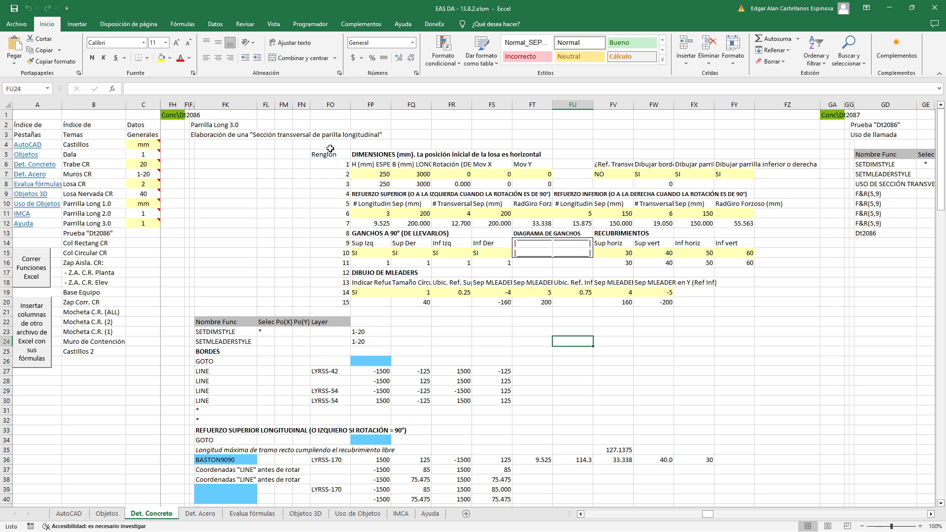
left_click(443, 322)
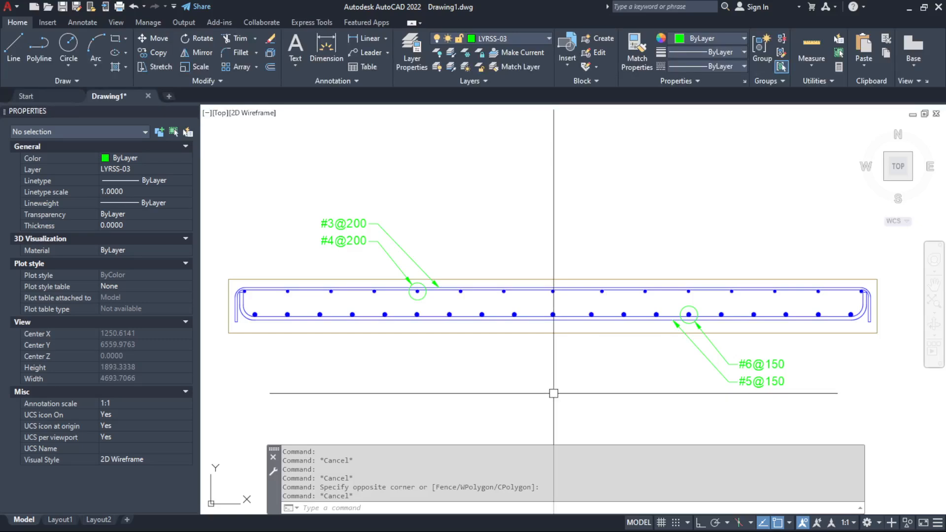
Switch to AutoCAD and measure the slab section's thickness with DIST between the lower and upper corners of its left edge
type("D")
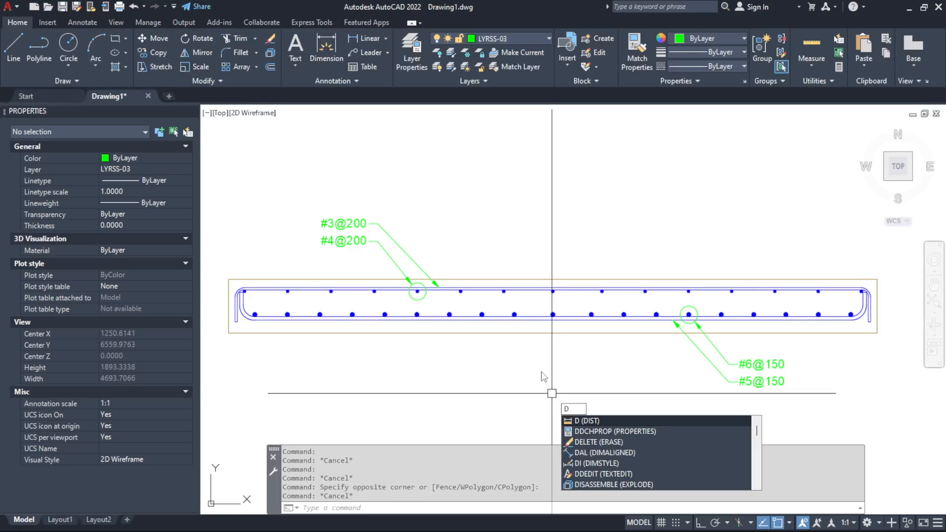
key("Return")
left_click(229, 333)
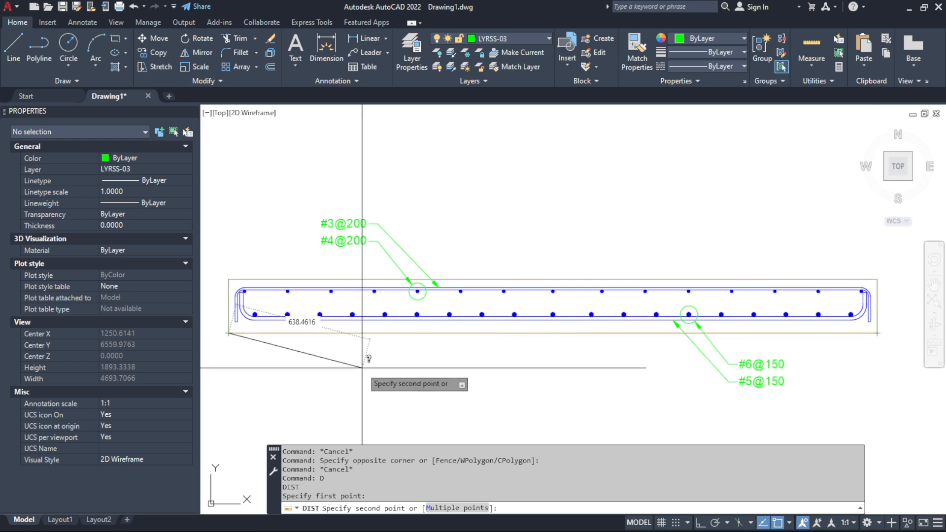
left_click(228, 280)
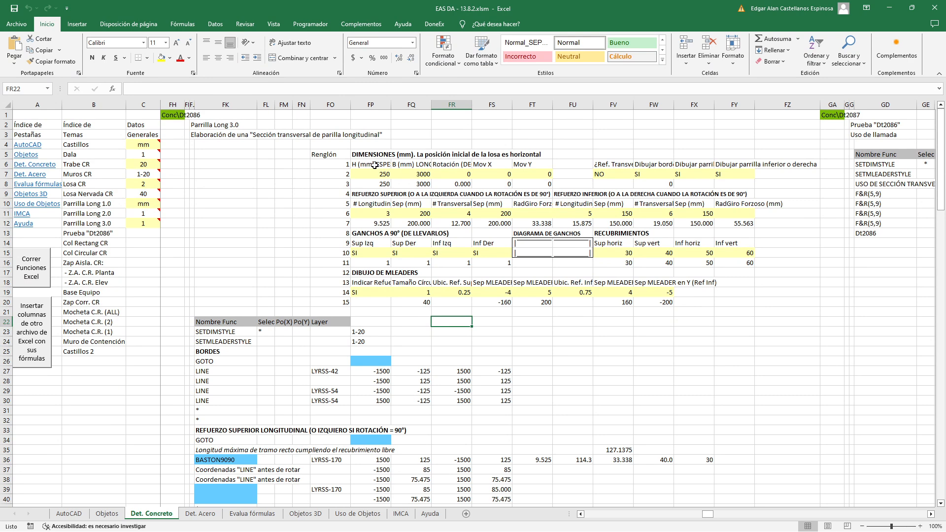
Switch back to Excel and check the thickness H and length B headings together with their input values
left_click(375, 165)
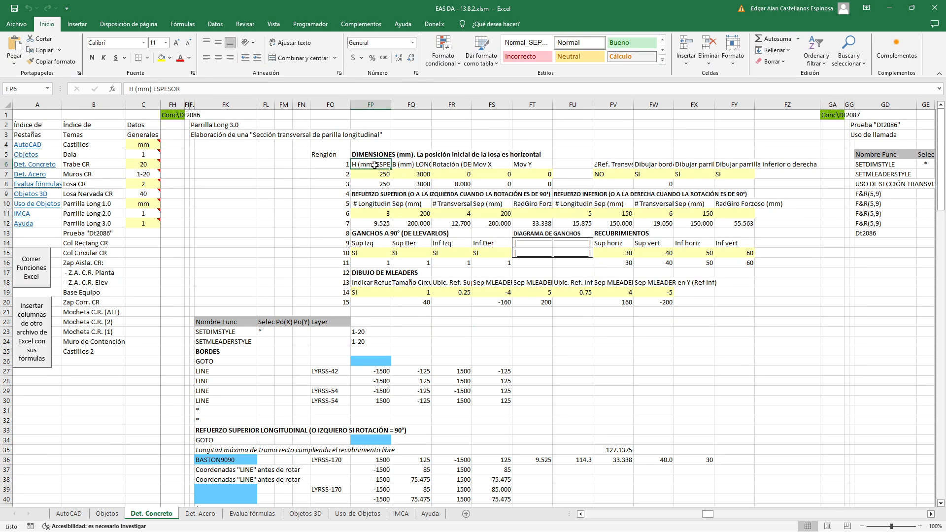
left_click(408, 165)
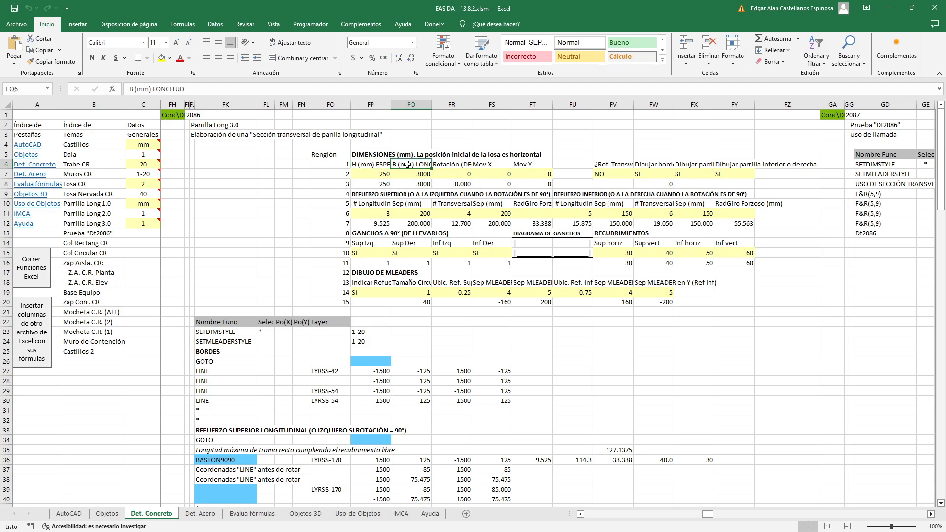
left_click(365, 171)
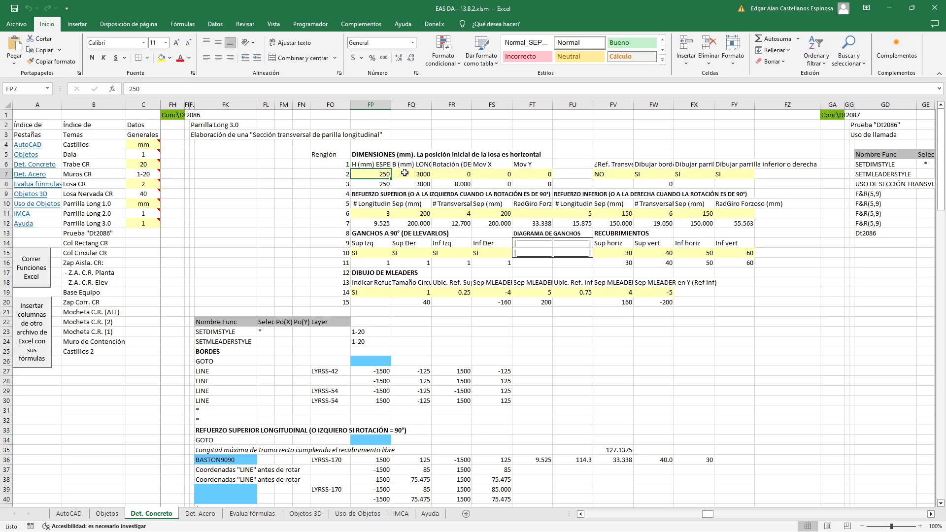
left_click(405, 173)
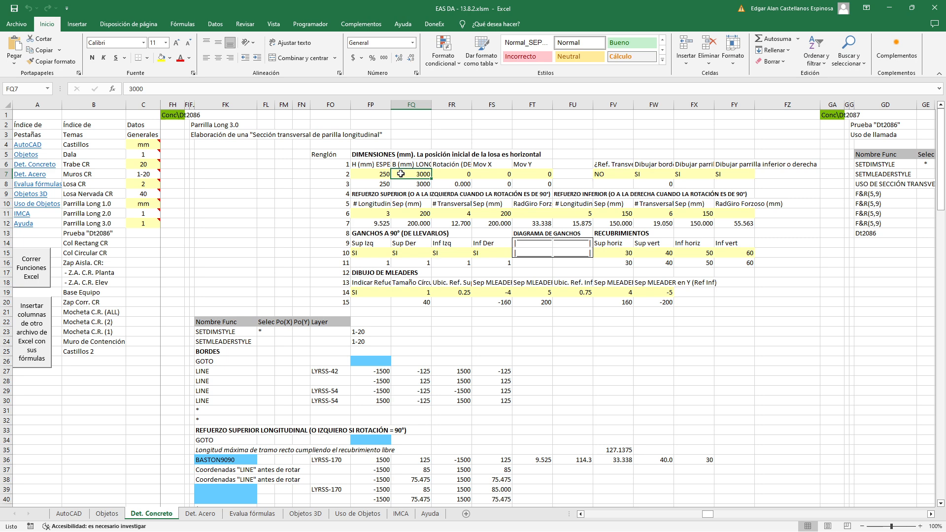
Inspect the unit-conversion formulas below the thickness and length inputs, leaving them unedited
double_click(374, 184)
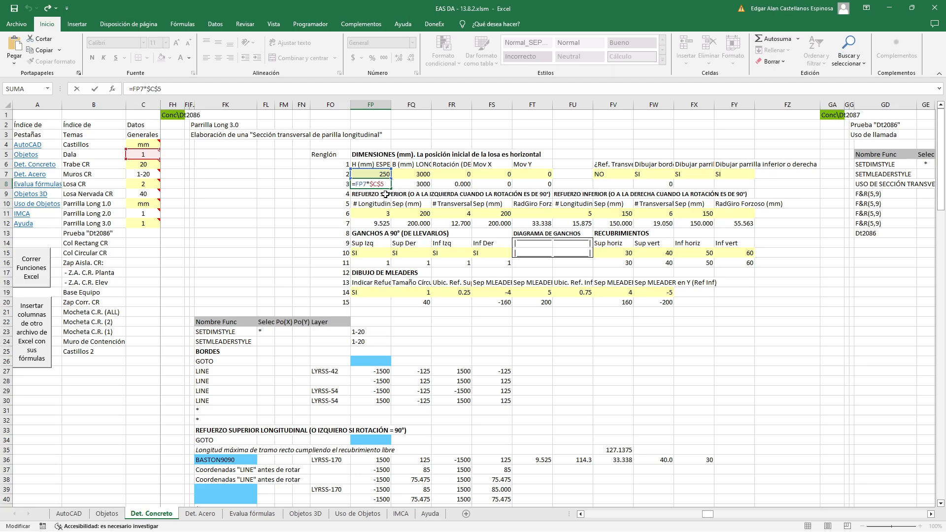
key("Escape")
double_click(424, 175)
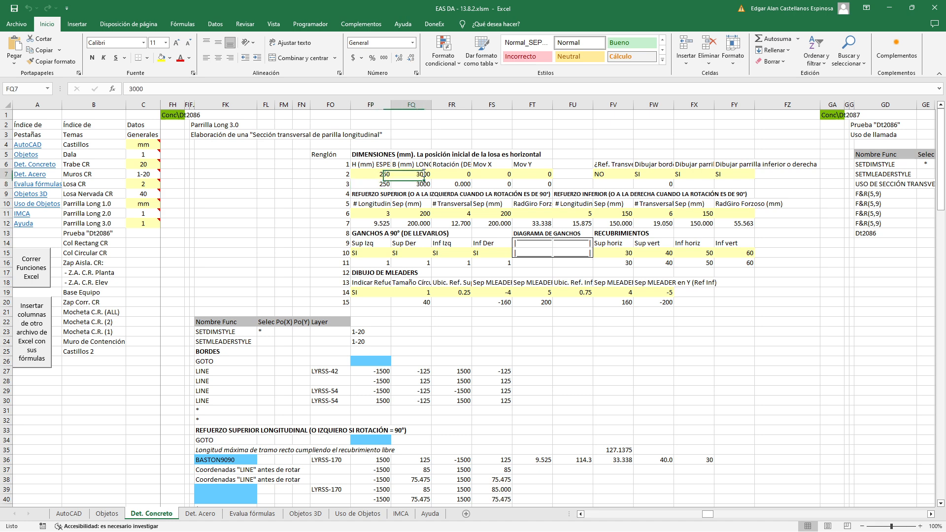
key("Escape")
double_click(421, 185)
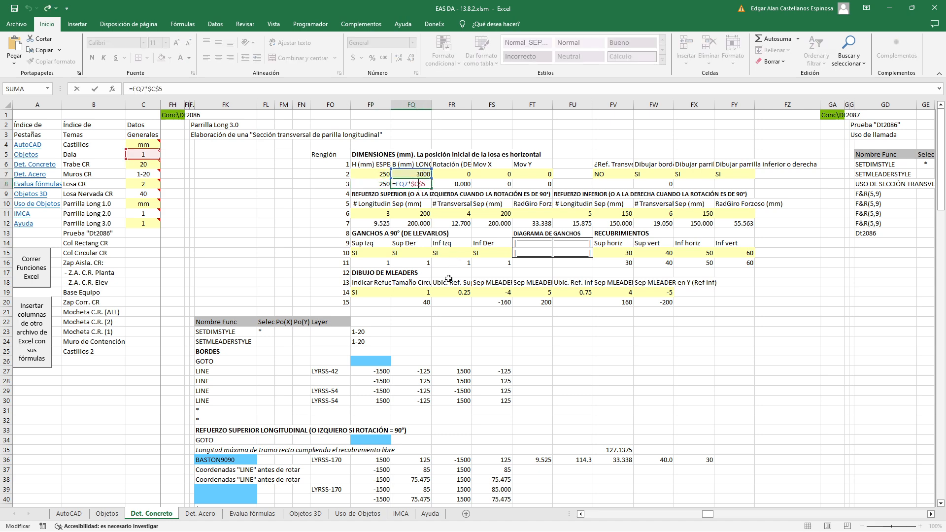
key("Escape")
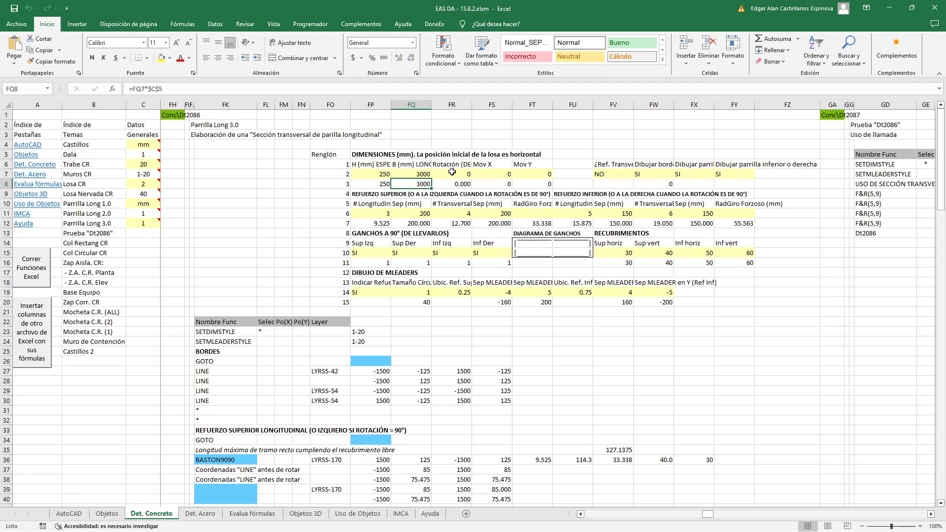
Check the rotation input and inspect the degrees-to-radians formula below it without editing
left_click(452, 172)
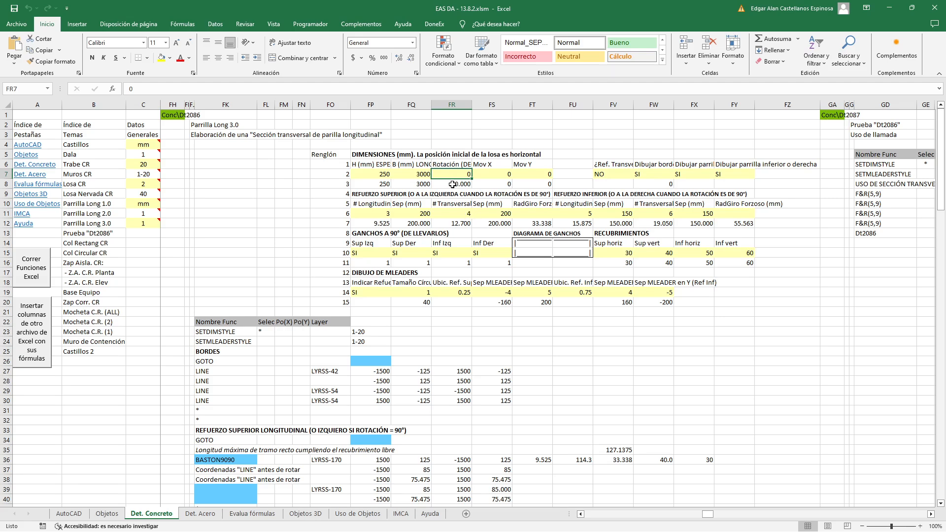
double_click(453, 183)
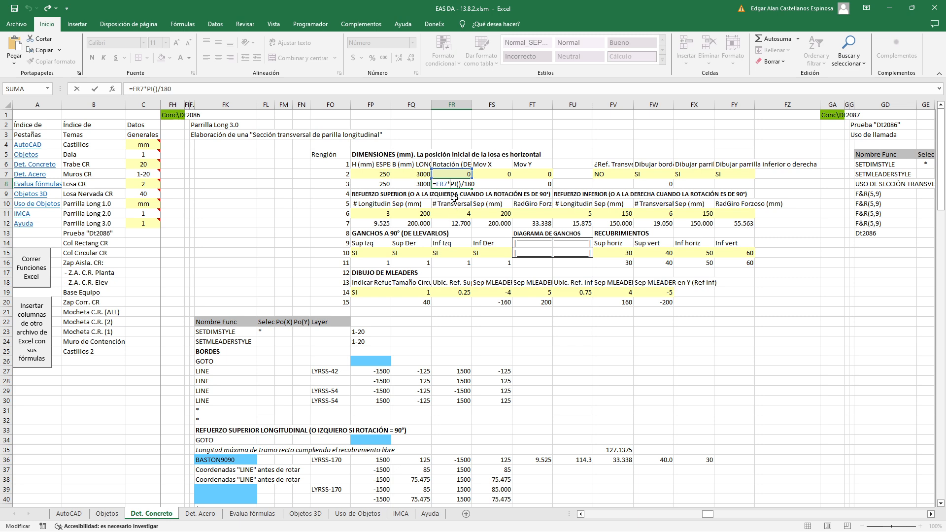
key("Escape")
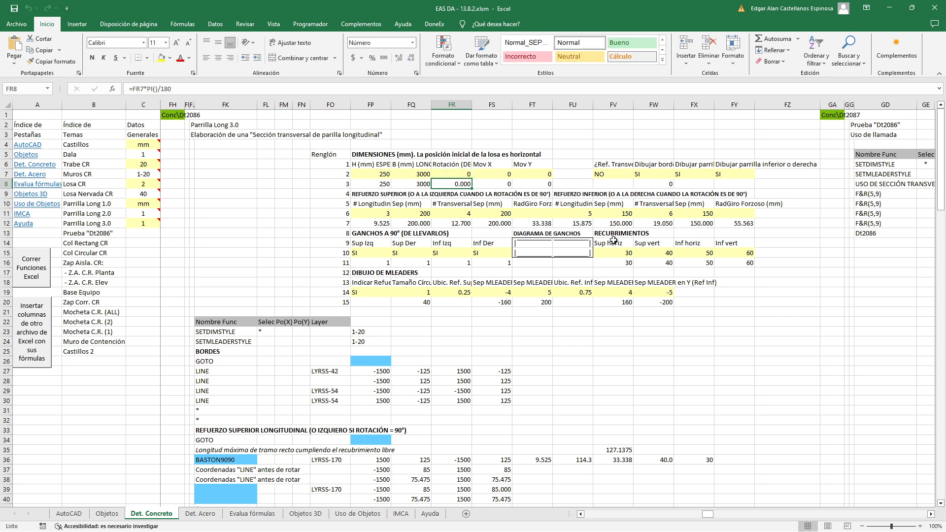
Review the Mov X and Mov Y displacement inputs and compare them with the slab section in AutoCAD
left_click(500, 174)
key("Right")
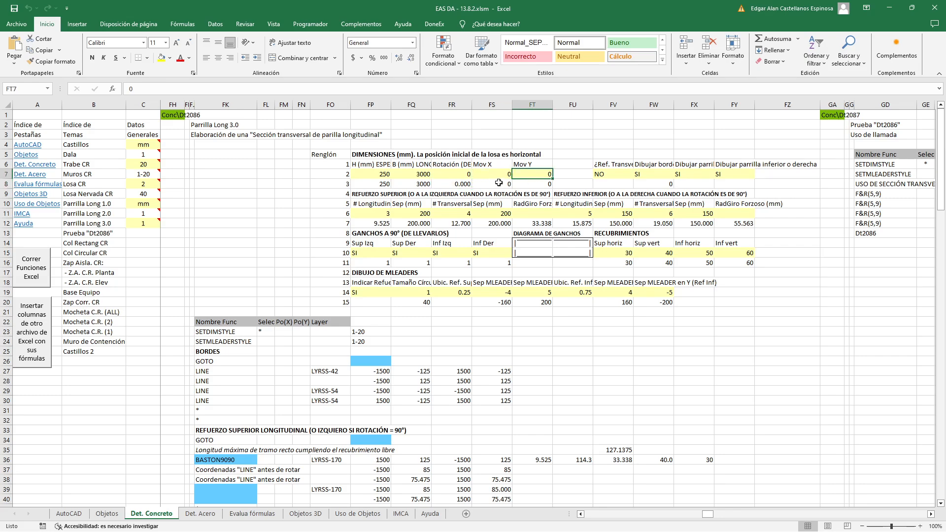
key("alt+Tab")
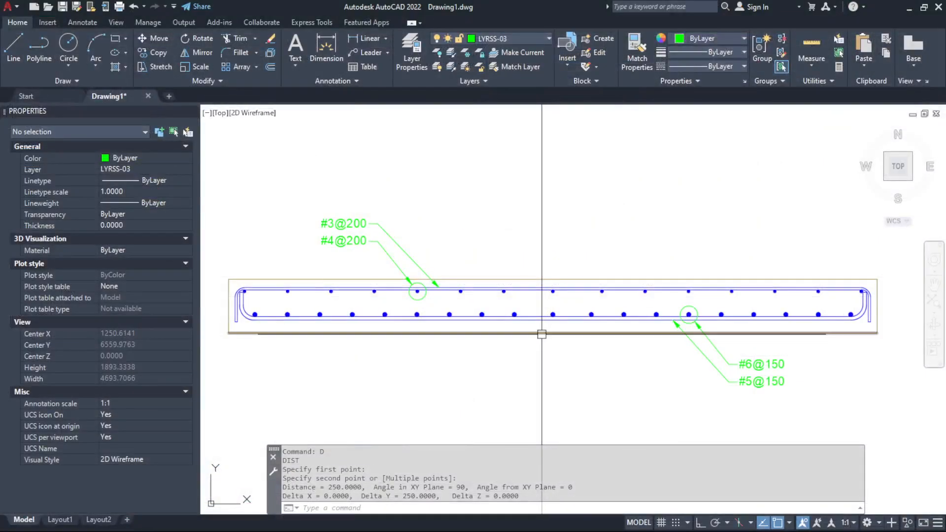
key("alt+Tab")
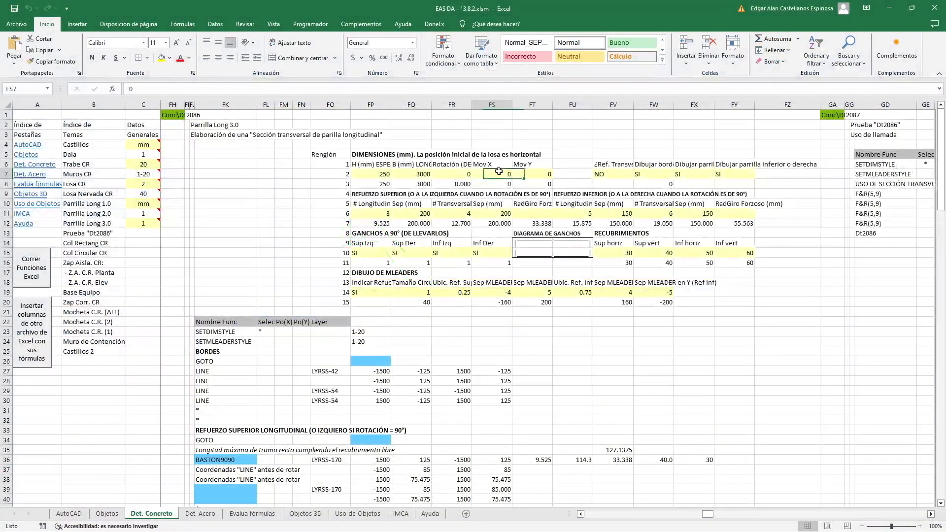
key("alt+Tab")
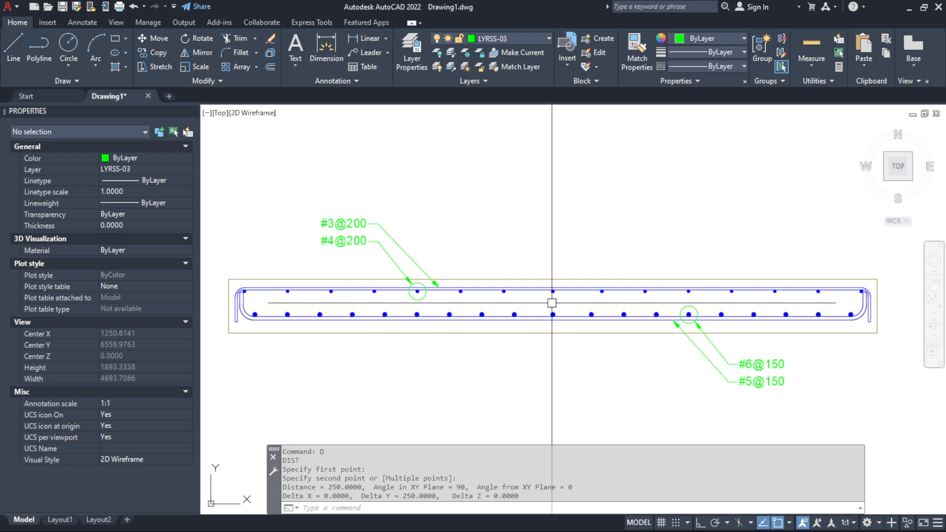
Compare the Mov Y displacement input in Excel with the position of the slab section in AutoCAD
key("alt+Tab")
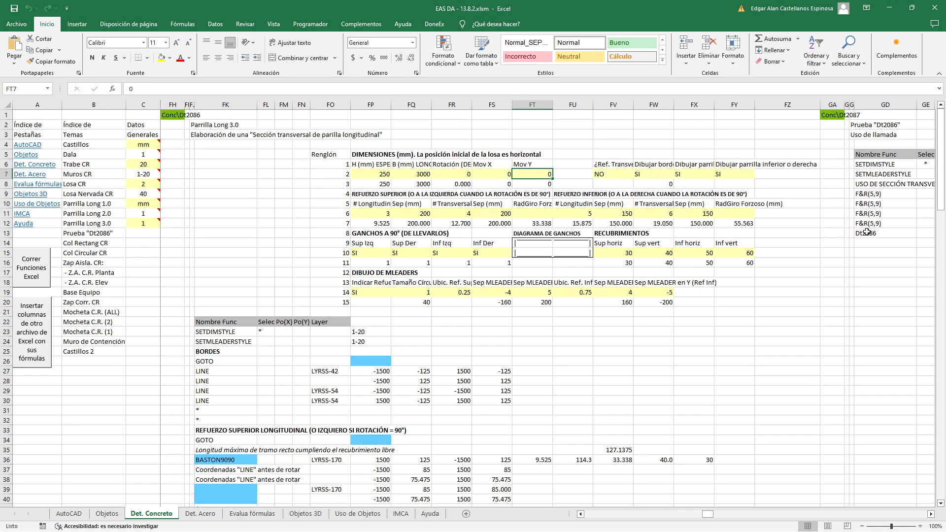
key("alt+Tab")
left_click(534, 189)
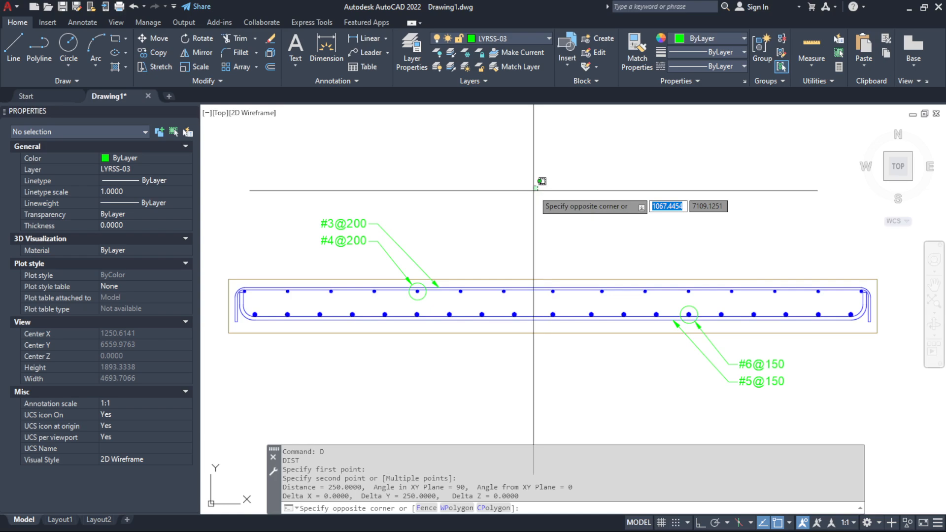
left_click(535, 189)
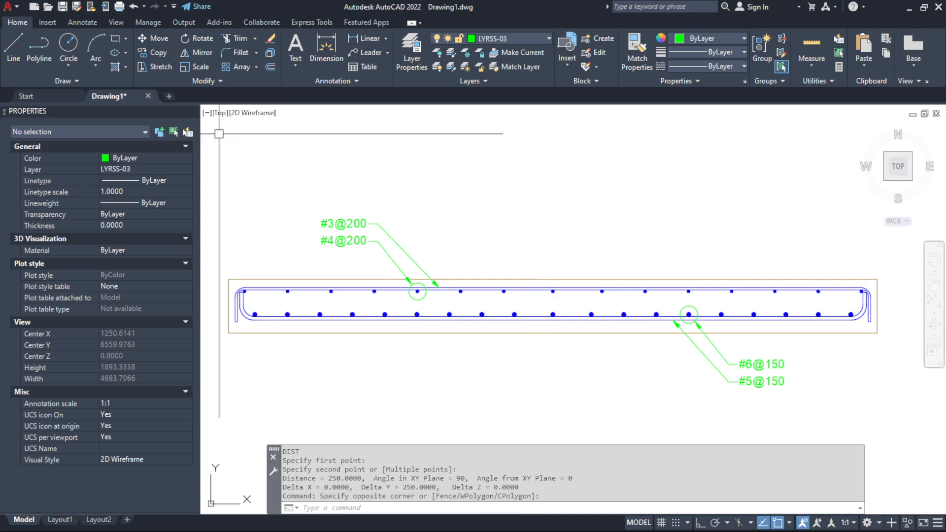
Switch to Excel and check the option for transverse reinforcement outside the longitudinal reinforcement, together with its input value
key("alt+Tab")
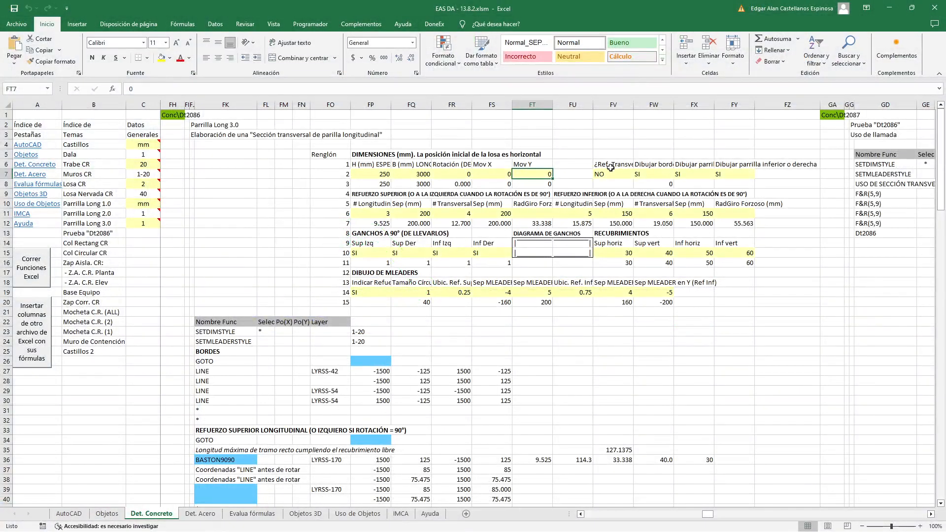
left_click(611, 164)
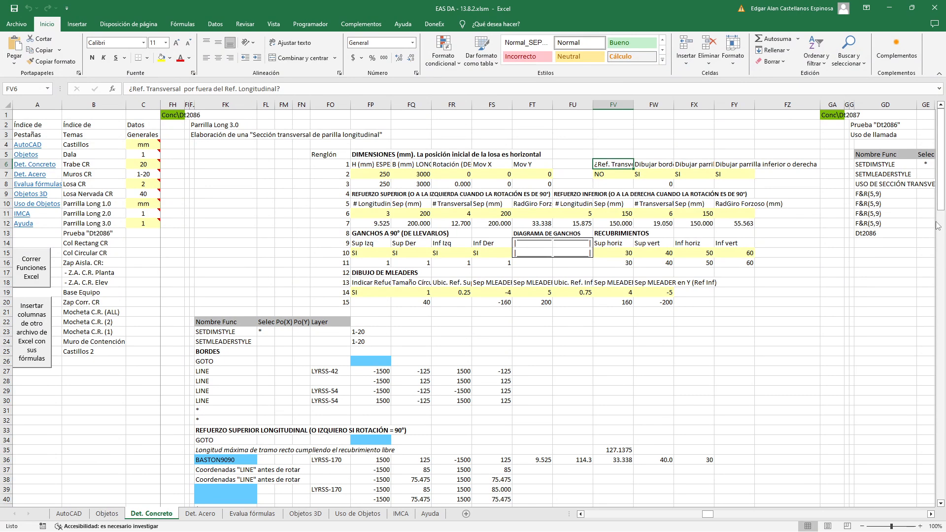
left_click(616, 174)
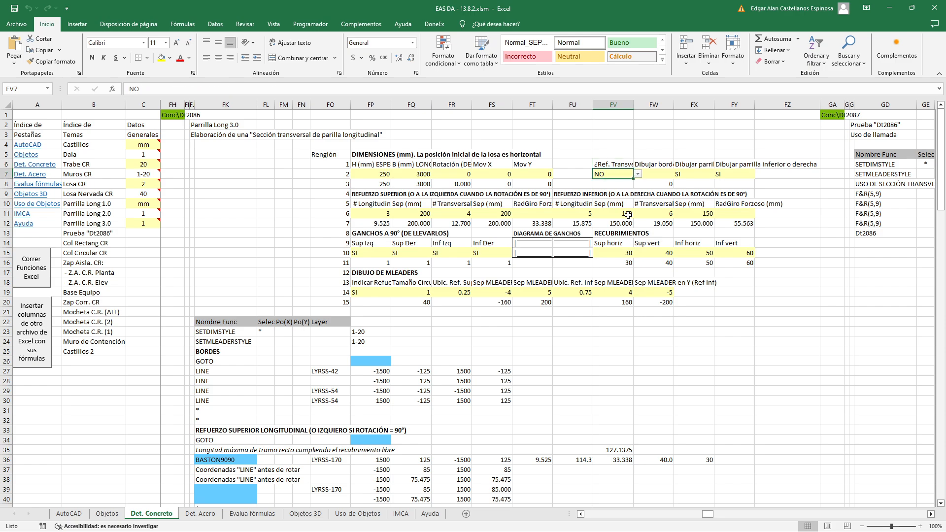
Switch to AutoCAD and highlight the upper longitudinal bar to examine its position relative to the transverse bars
key("alt+Tab")
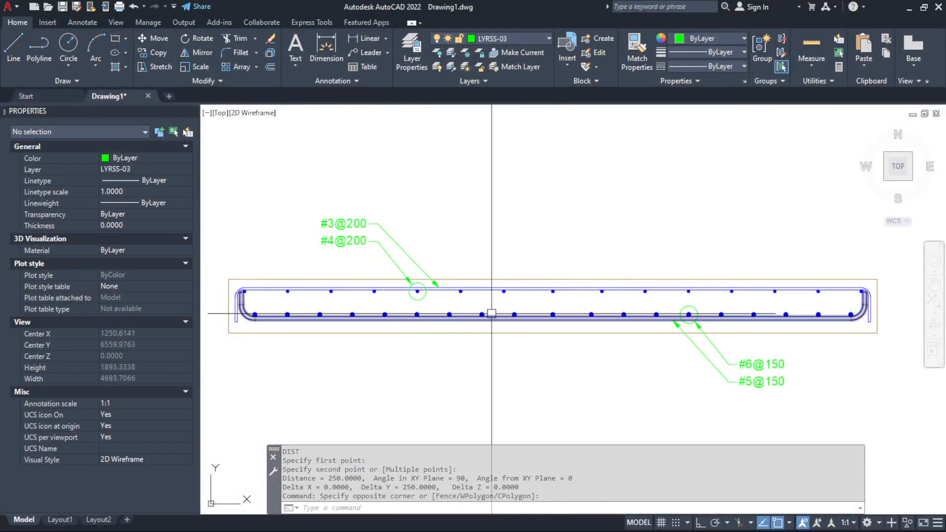
scroll(488, 314, "up", 2)
left_click(540, 279)
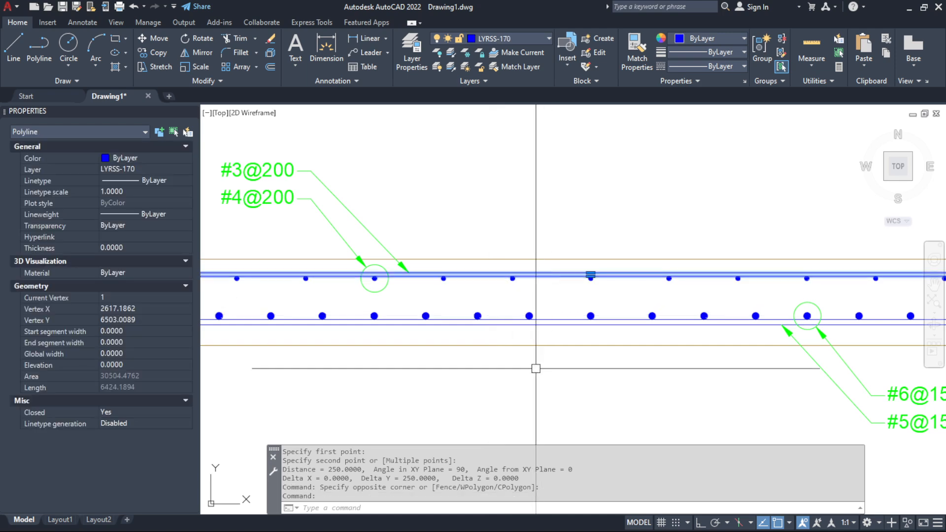
scroll(547, 345, "down", 2)
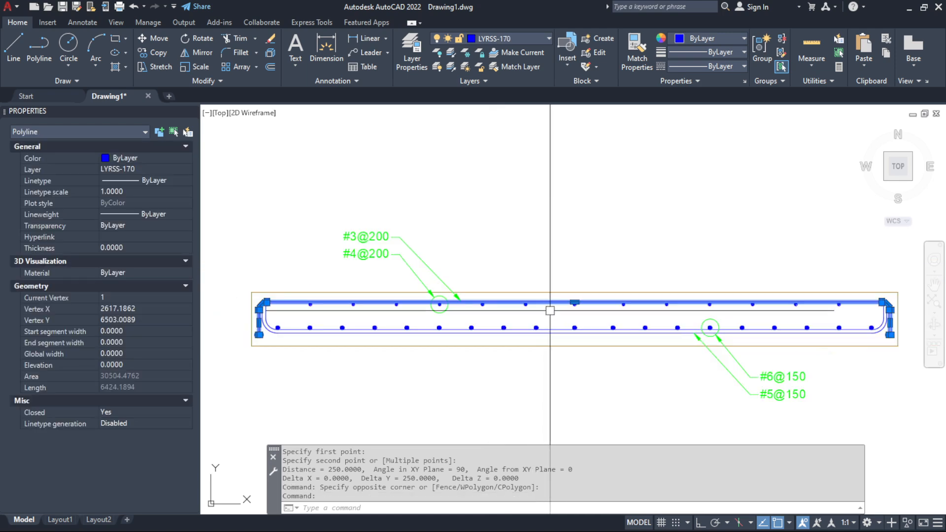
key("Escape")
Highlight groups of transverse bars inside the slab section to examine their position, clearing each selection
left_click(511, 271)
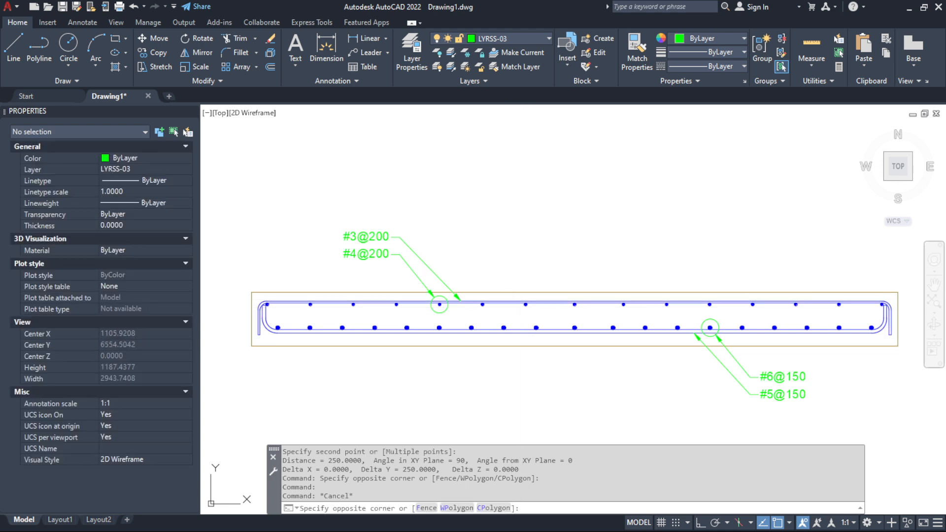
left_click(698, 317)
key("Escape")
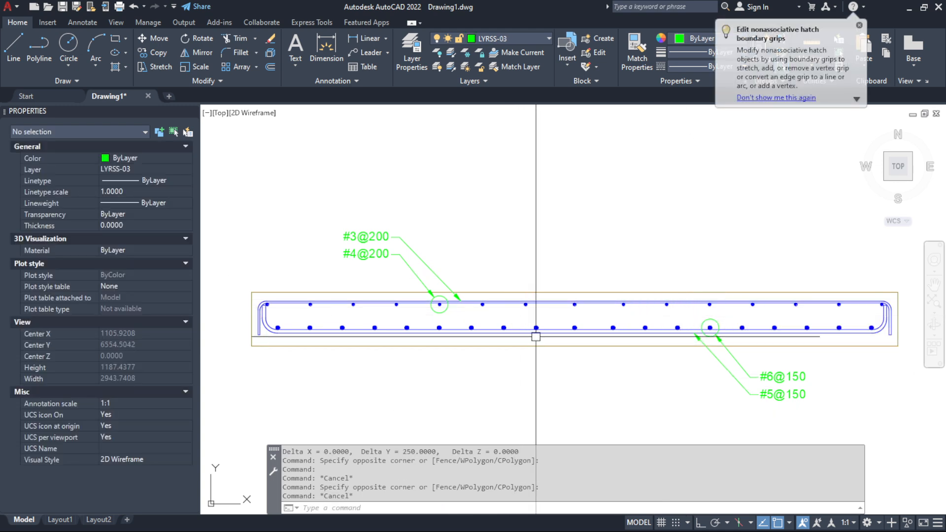
left_click(517, 303)
left_click(673, 345)
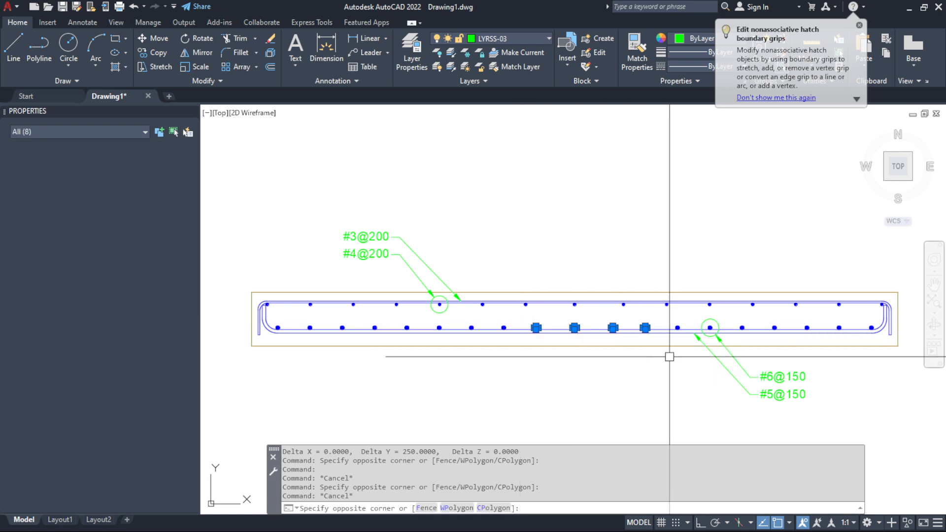
key("Escape")
Highlight the upper and lower transverse bars at the middle of the slab to compare their alignment, and clear the selection
scroll(591, 308, "up", 2)
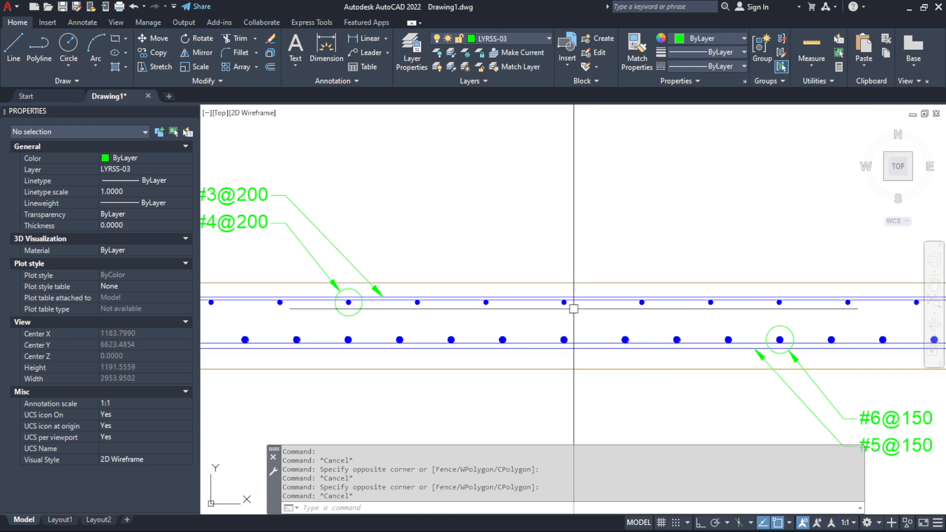
left_click(539, 254)
left_click(612, 411)
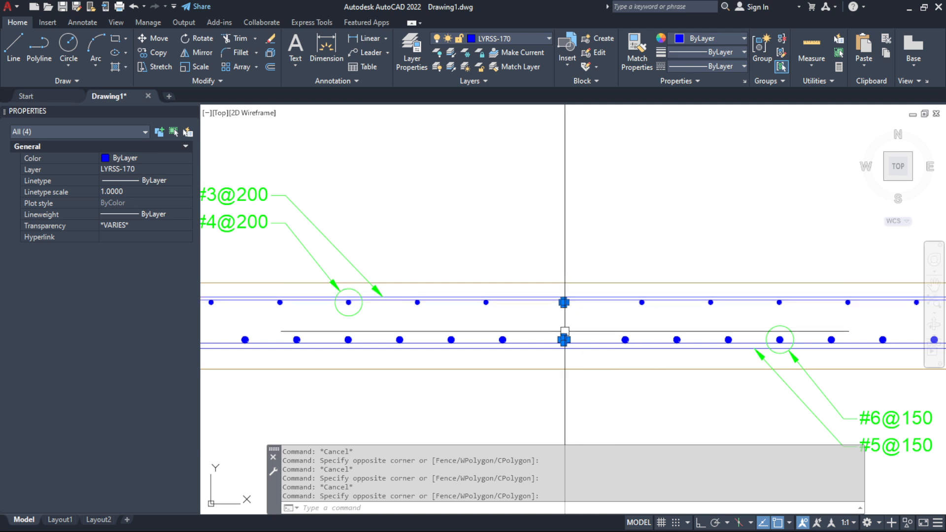
key("Escape")
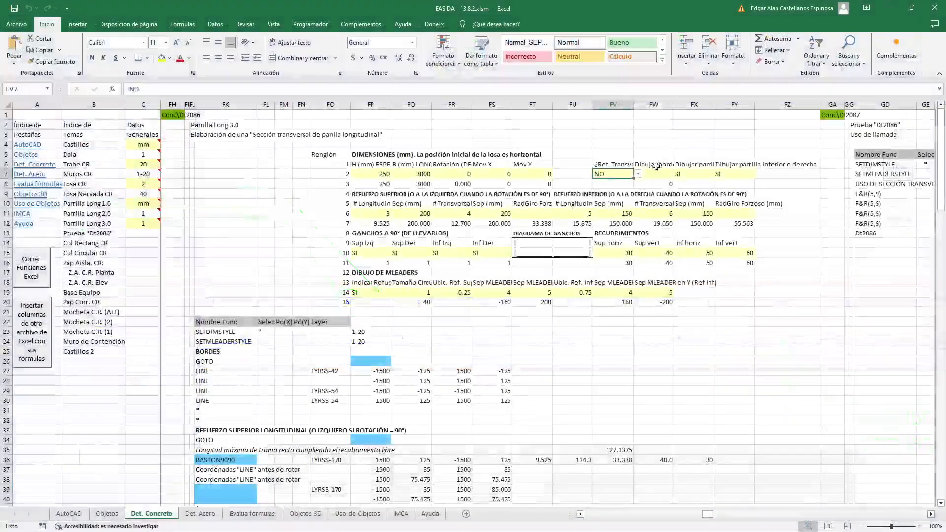
Check the "Dibujar bordes del concreto" heading in Excel and highlight the four concrete edge lines of the slab in AutoCAD
left_click(655, 166)
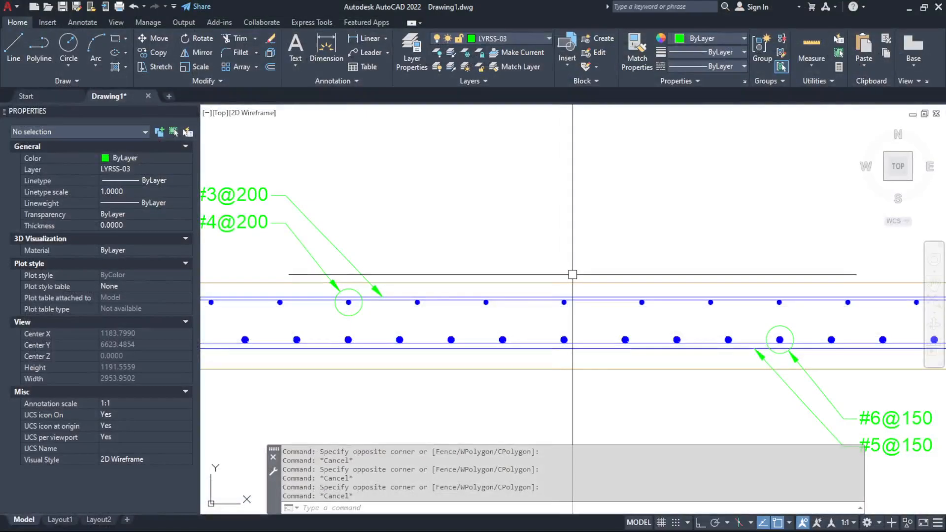
left_click(573, 282)
scroll(576, 278, "down", 4)
scroll(737, 294, "up", 4)
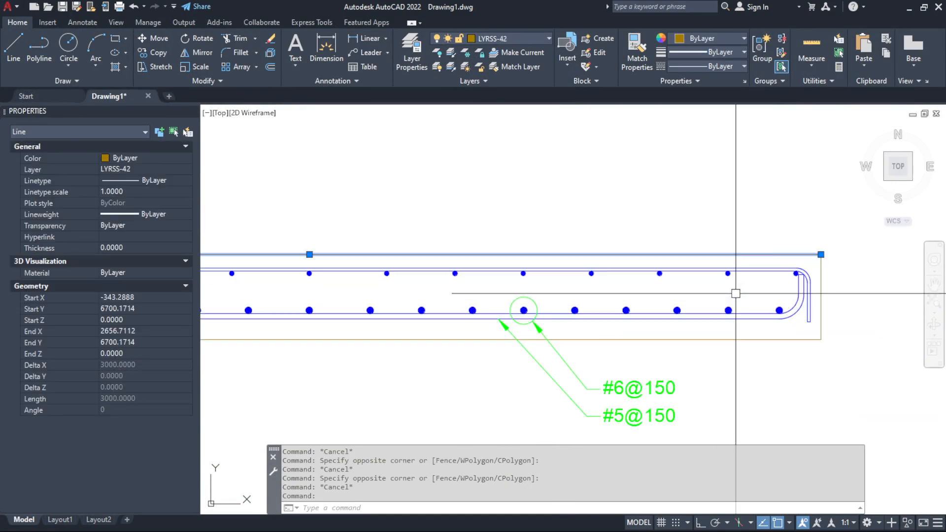
left_click(823, 280)
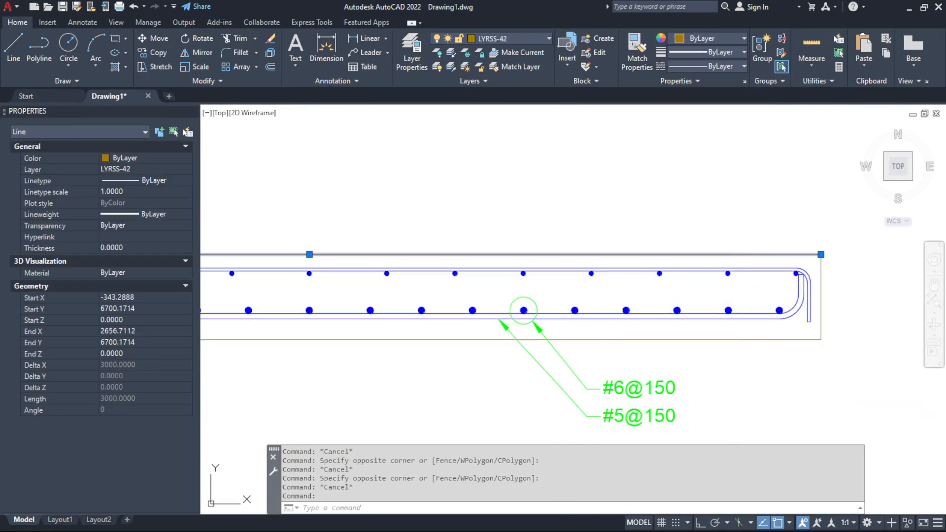
left_click(791, 340)
scroll(803, 345, "down", 2)
scroll(483, 326, "down", 2)
scroll(381, 324, "up", 5)
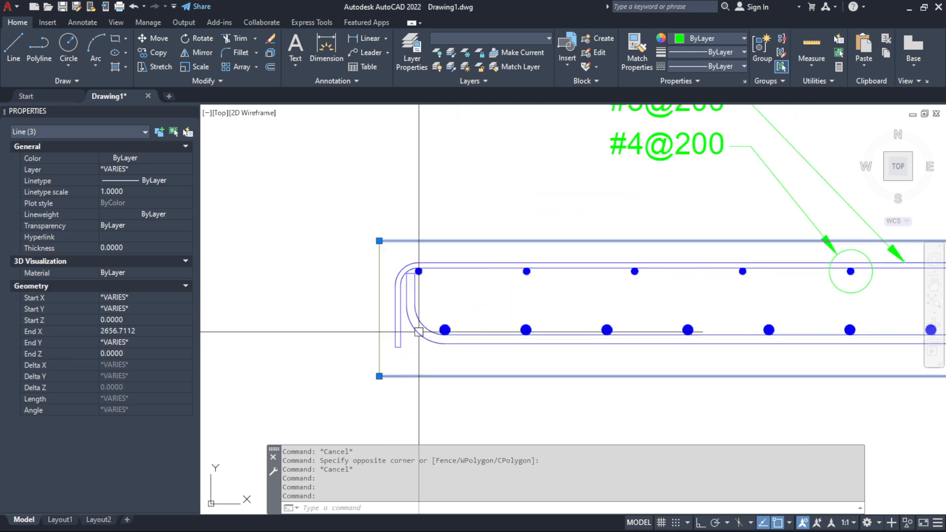
left_click(379, 324)
scroll(291, 328, "down", 3)
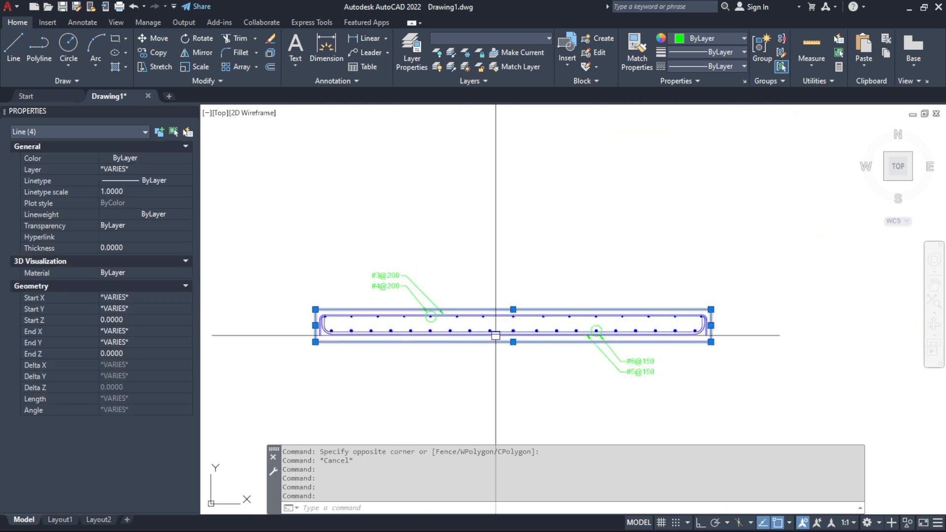
scroll(491, 345, "up", 5)
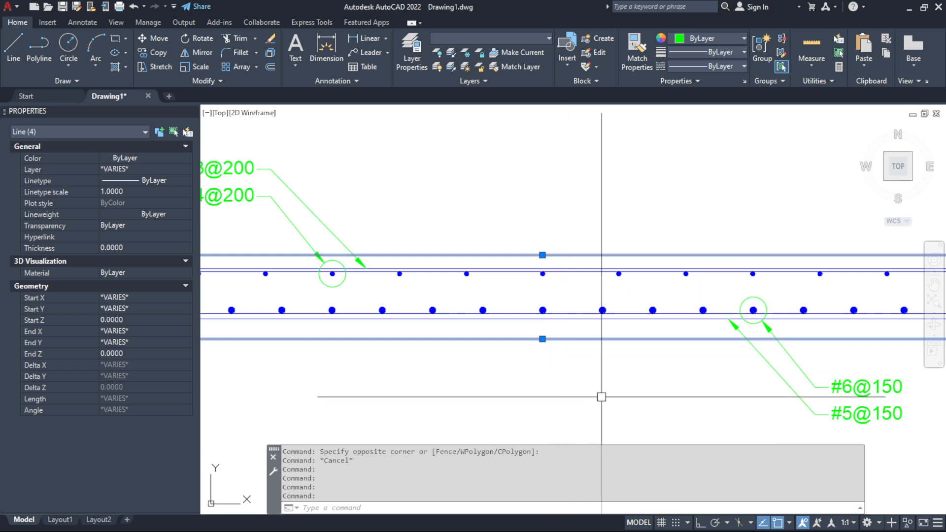
key("Escape")
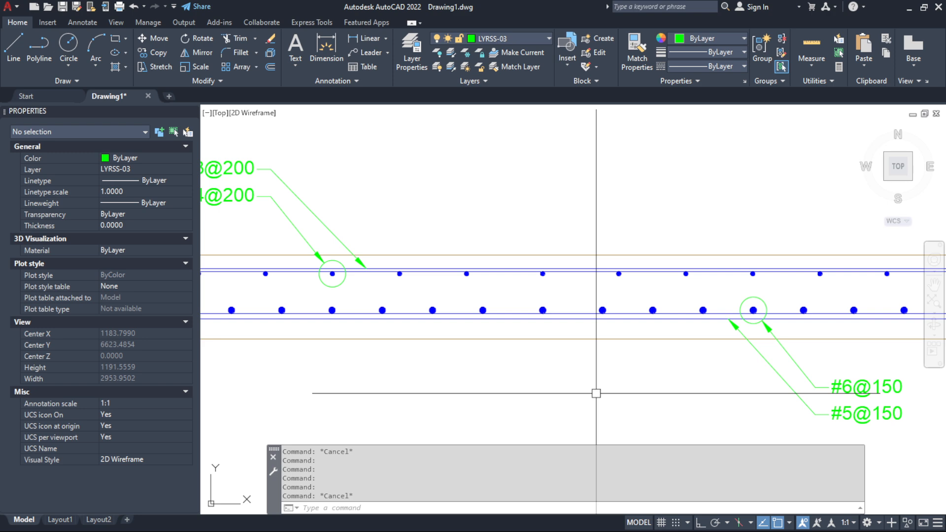
Highlight the slab's upper and lower edge lines together to examine their layer properties, and clear the selection
left_click(596, 340)
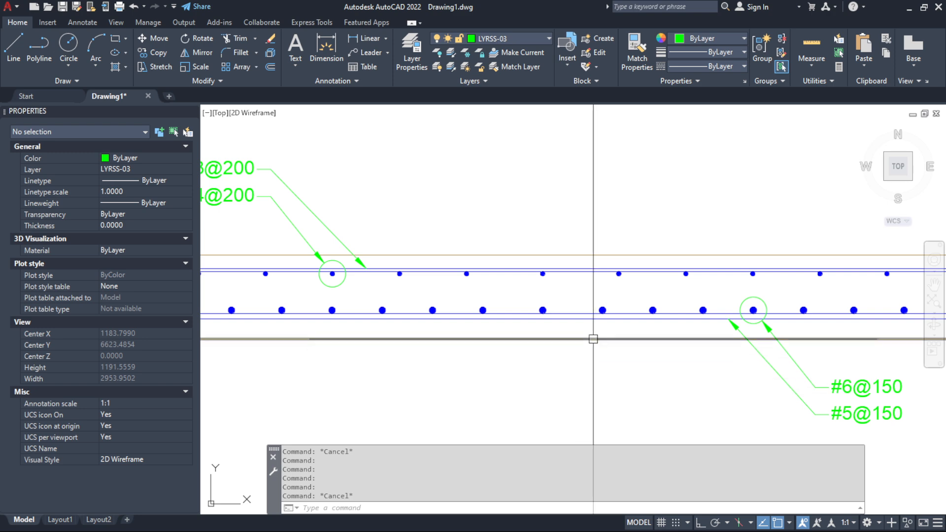
scroll(596, 383, "down", 3)
left_click(600, 304)
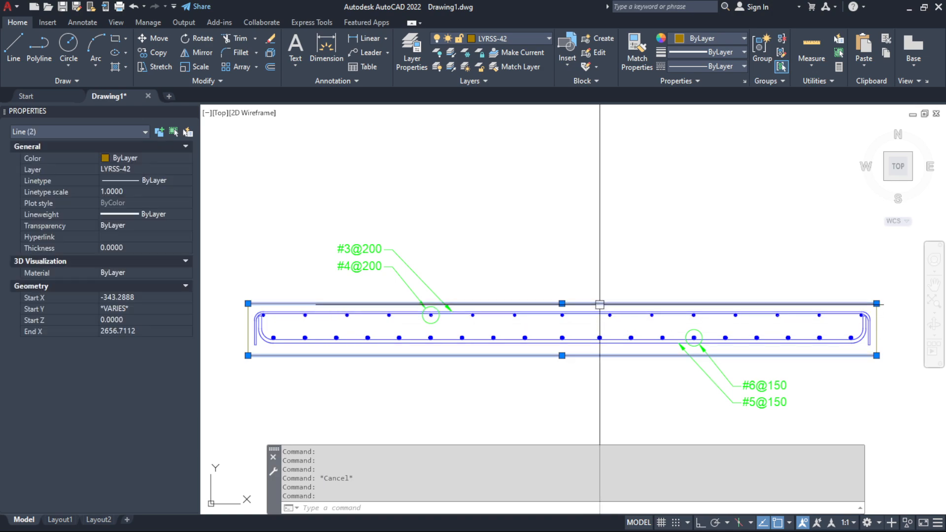
key("Escape")
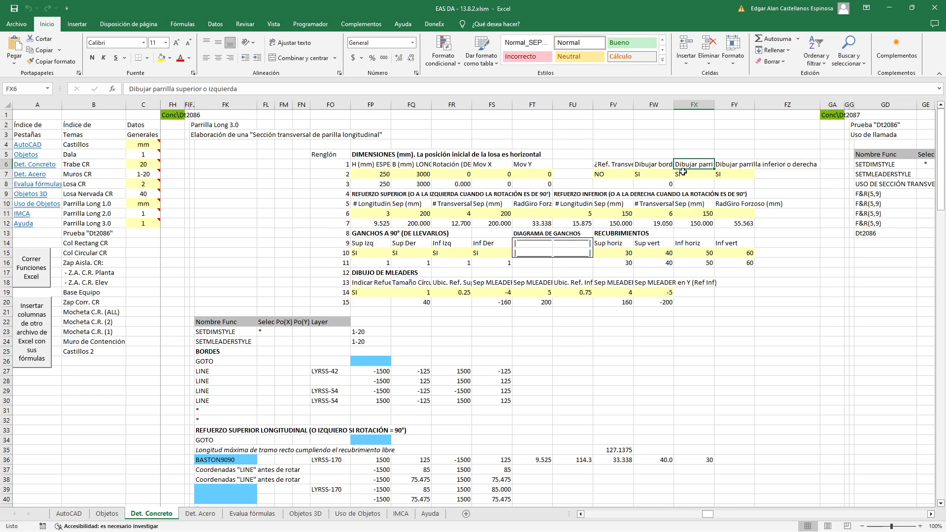
Review the Excel inputs that control drawing the upper or left grid and the lower or right grid, including the lower grid's options
key("alt+Tab")
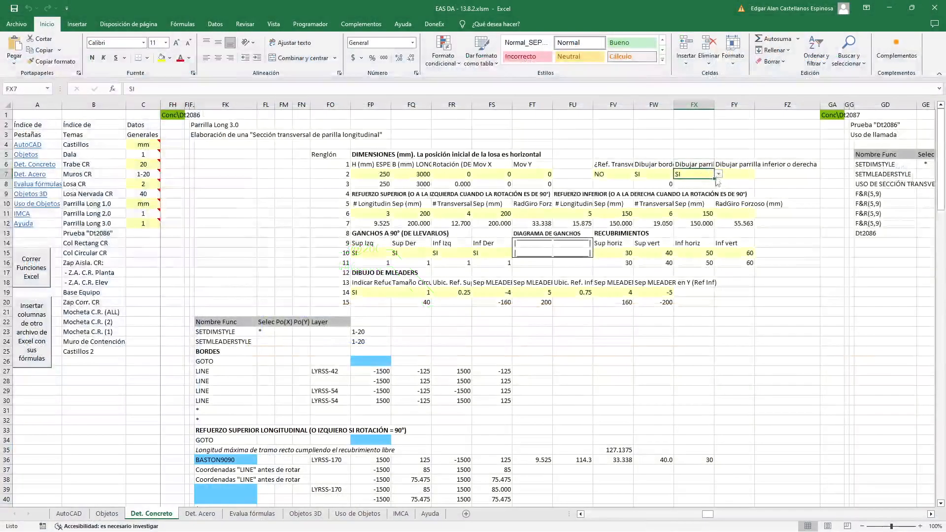
left_click(695, 174)
left_click(739, 175)
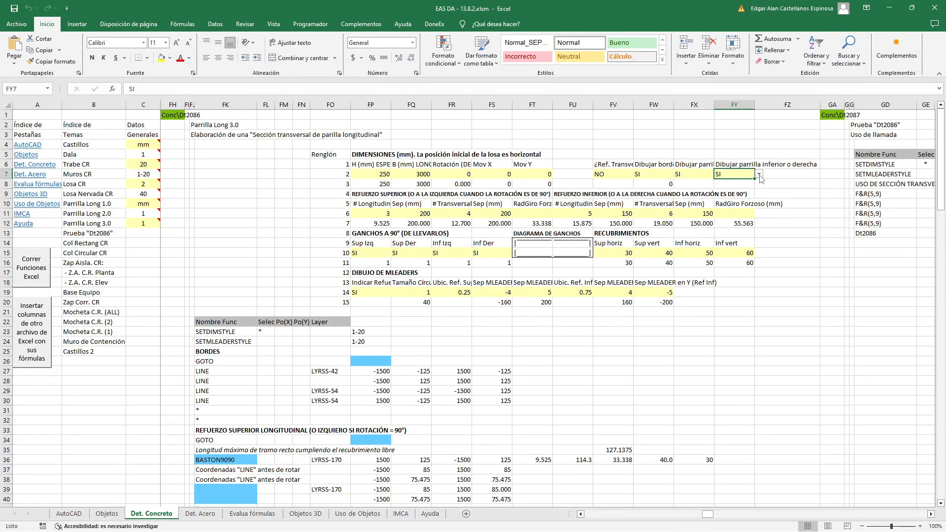
left_click(760, 176)
left_click(759, 176)
left_click(779, 191)
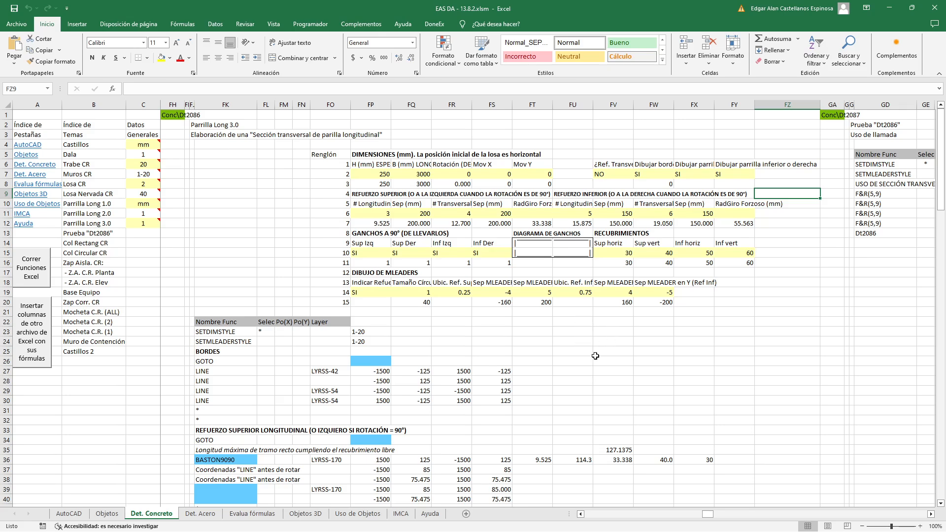
Check the upper reinforcement heading and its longitudinal bar number heading together with the input value
left_click(368, 194)
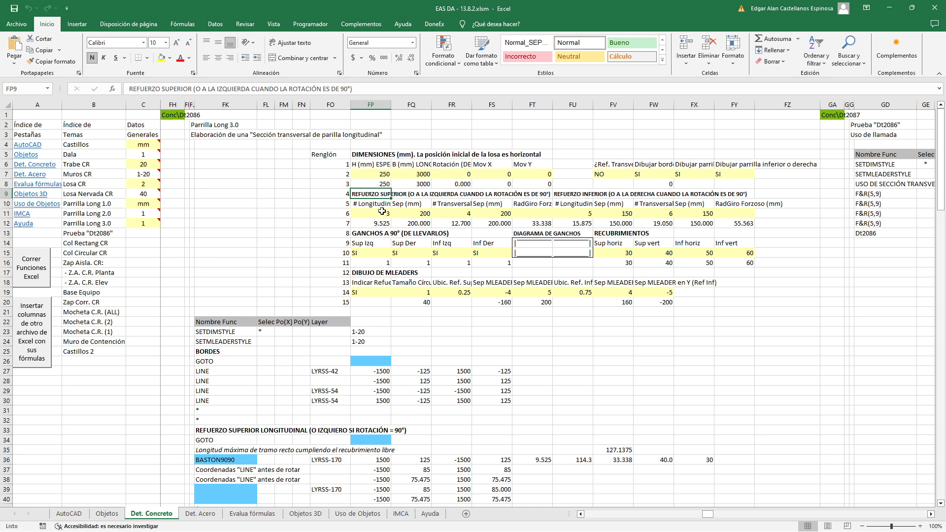
left_click(369, 205)
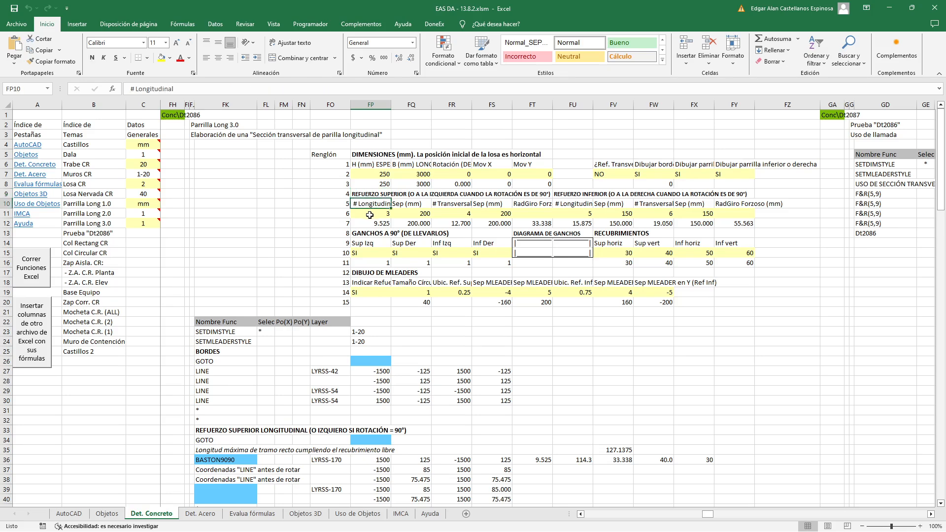
left_click(370, 214)
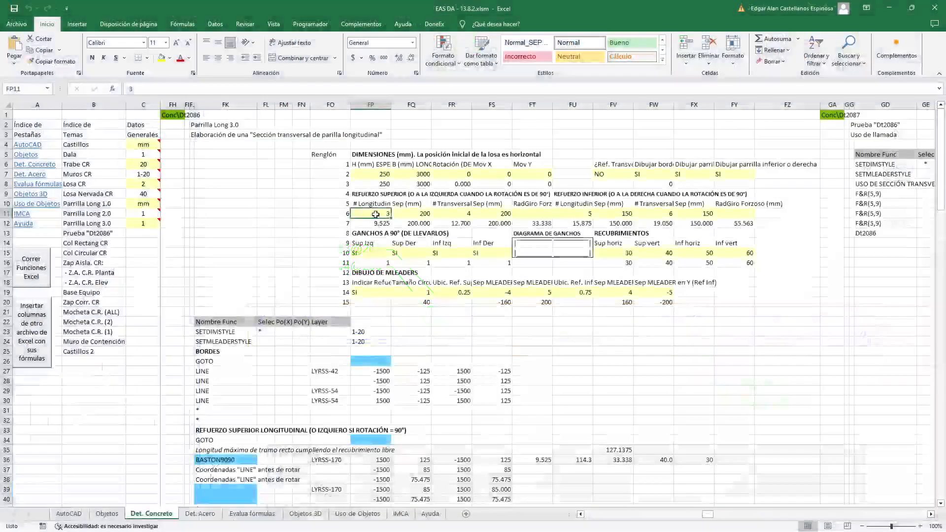
Check the upper reinforcement's transverse bar number and the lower reinforcement's longitudinal and transverse bar numbers
left_click(465, 216)
left_click(588, 215)
type("5")
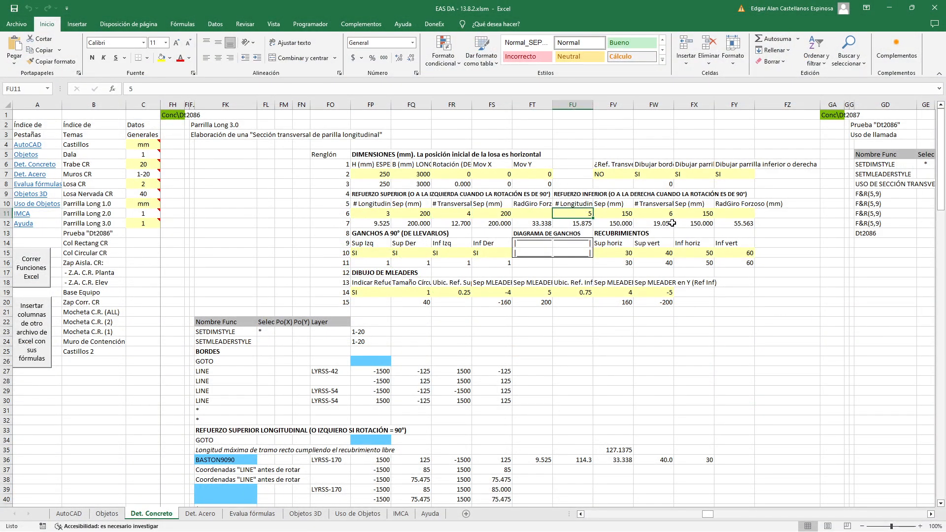
left_click(672, 215)
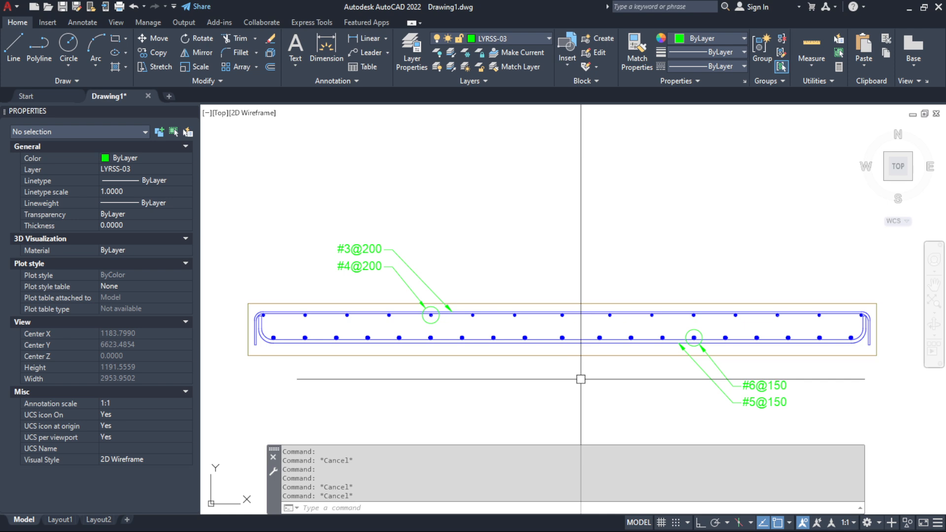
Highlight the upper transverse bar at mid-slab in AutoCAD to relate it to the bar number inputs, and clear the selection
left_click(533, 281)
left_click(587, 319)
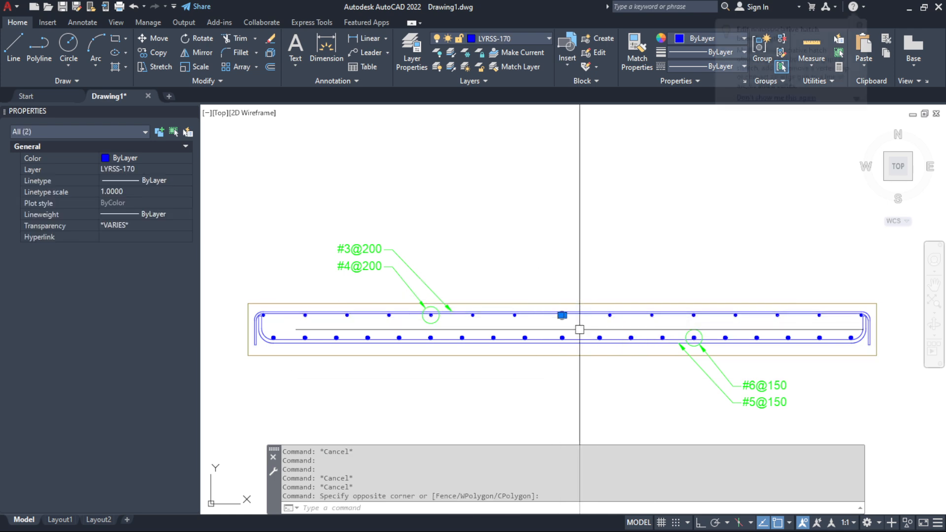
key("Escape")
left_click(552, 328)
key("Escape")
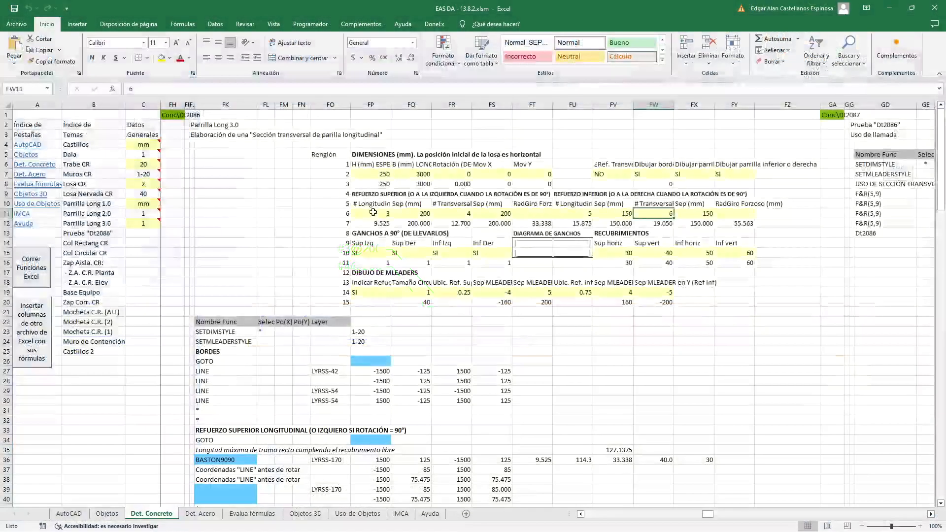
Review the bar number and spacing inputs for the longitudinal and transverse bars of the upper and lower reinforcement
left_click(415, 213)
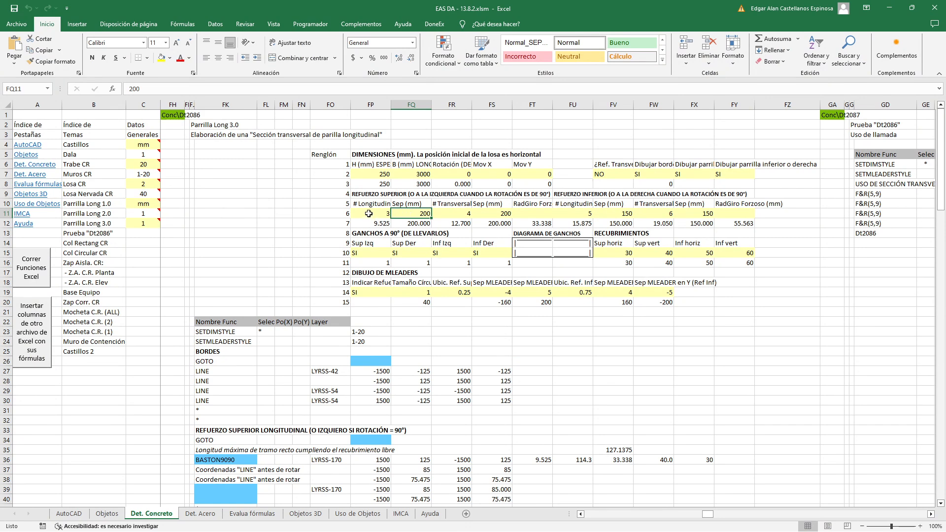
left_click(370, 216)
left_click(453, 212)
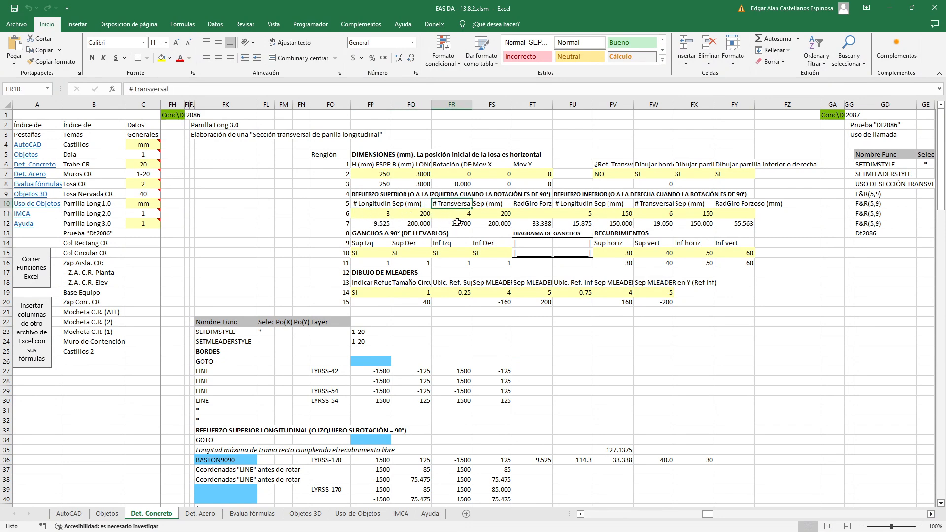
left_click(494, 214)
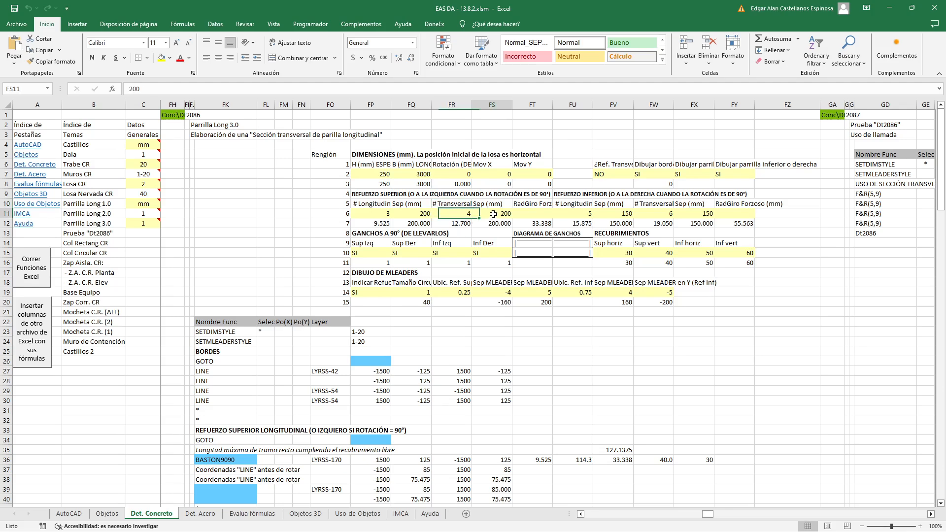
left_click(570, 214)
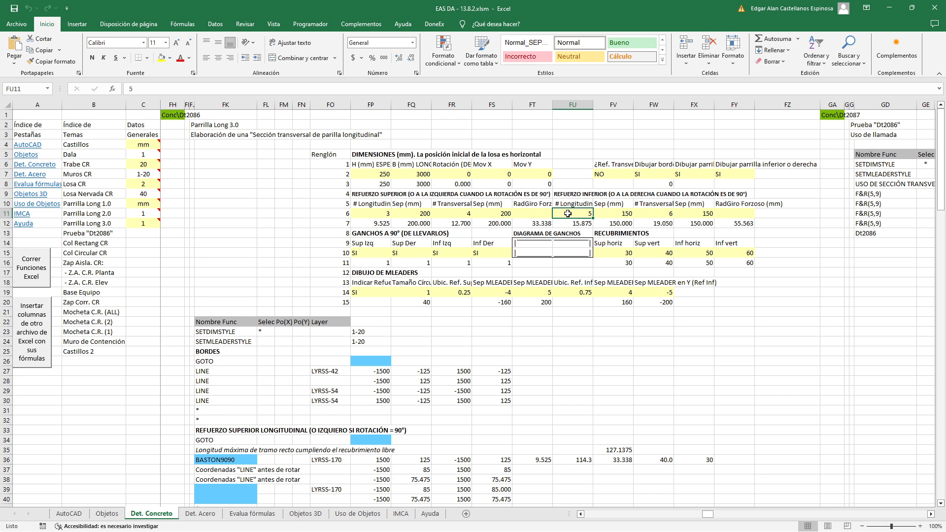
left_click(627, 215)
left_click(654, 215)
left_click(690, 215)
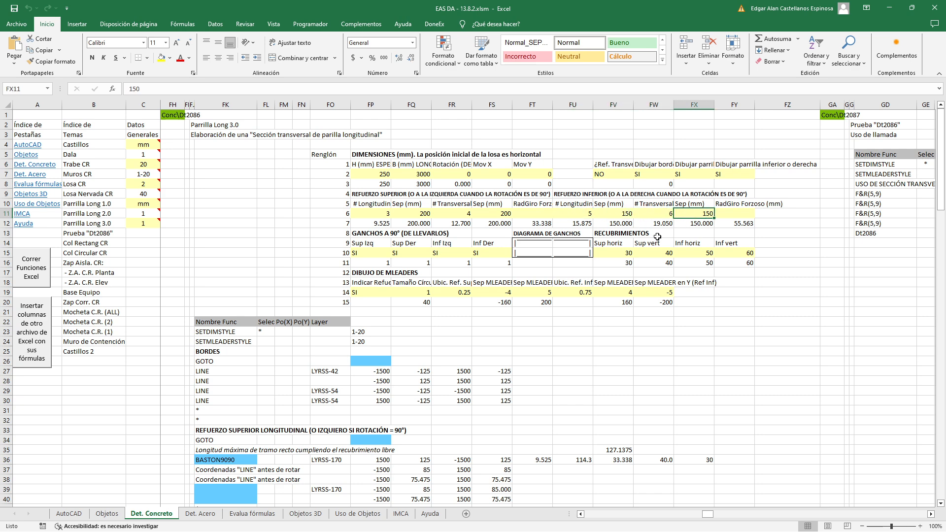
Check the upper reinforcement's forced bend radius heading and input together with its longitudinal bar number
left_click(524, 205)
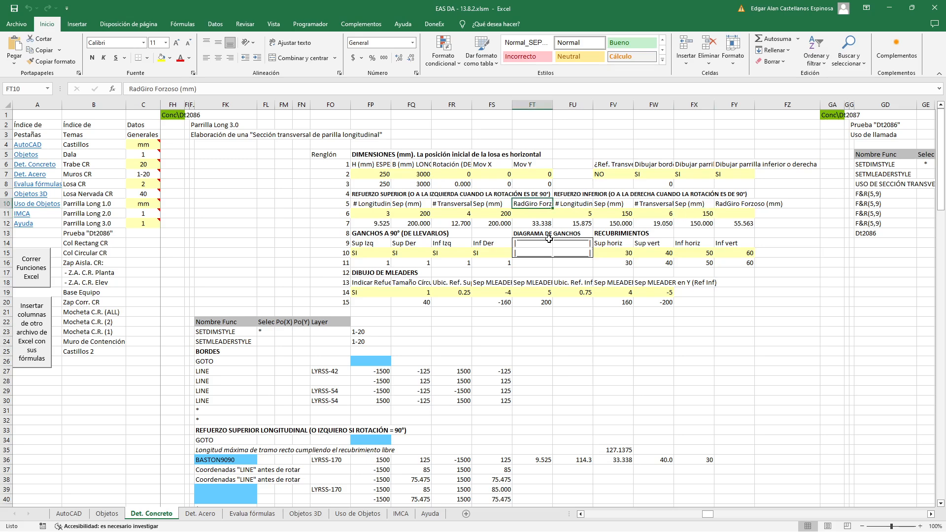
left_click(538, 214)
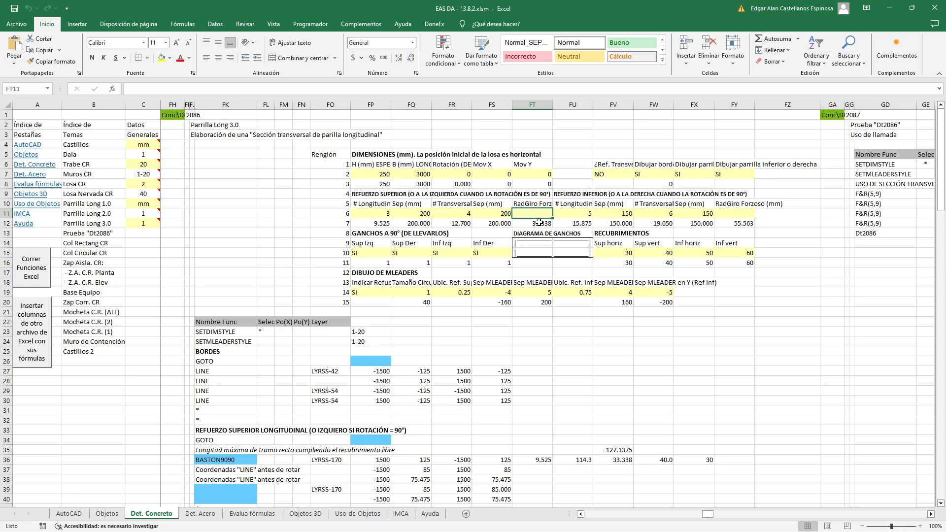
left_click(371, 215)
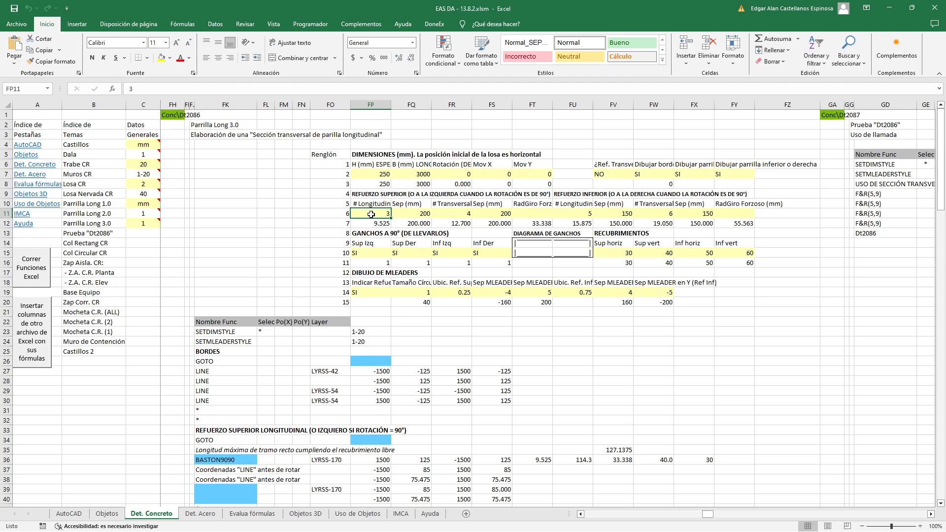
Inspect the formulas that convert the upper reinforcement's longitudinal and transverse bar numbers and spacings, leaving them unedited
double_click(374, 223)
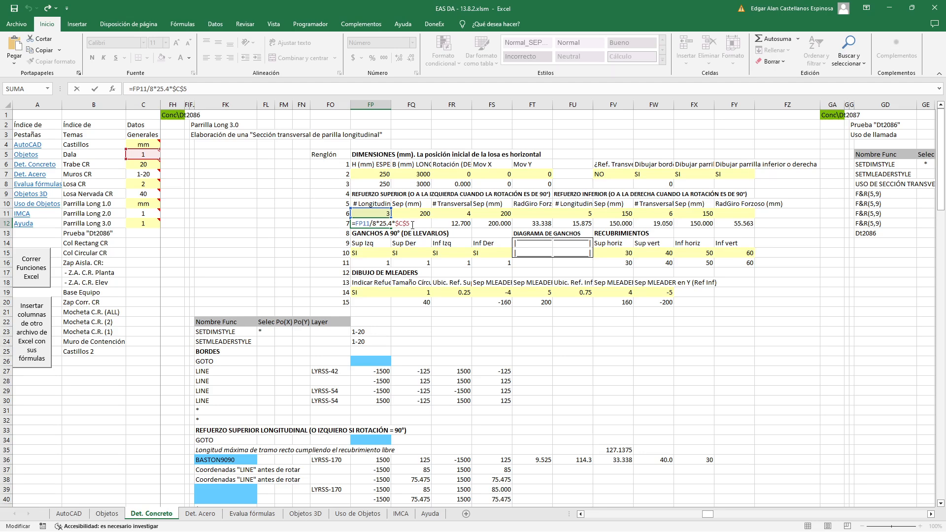
left_click(413, 225)
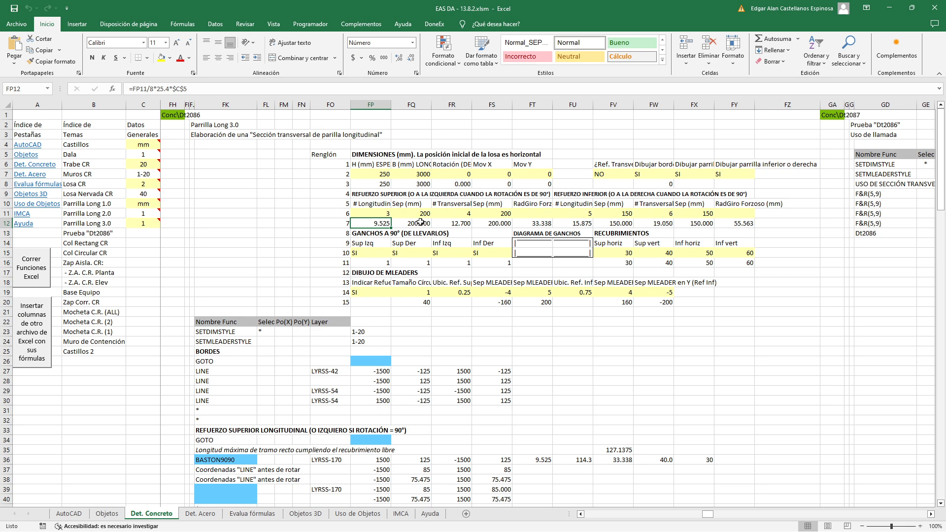
double_click(420, 222)
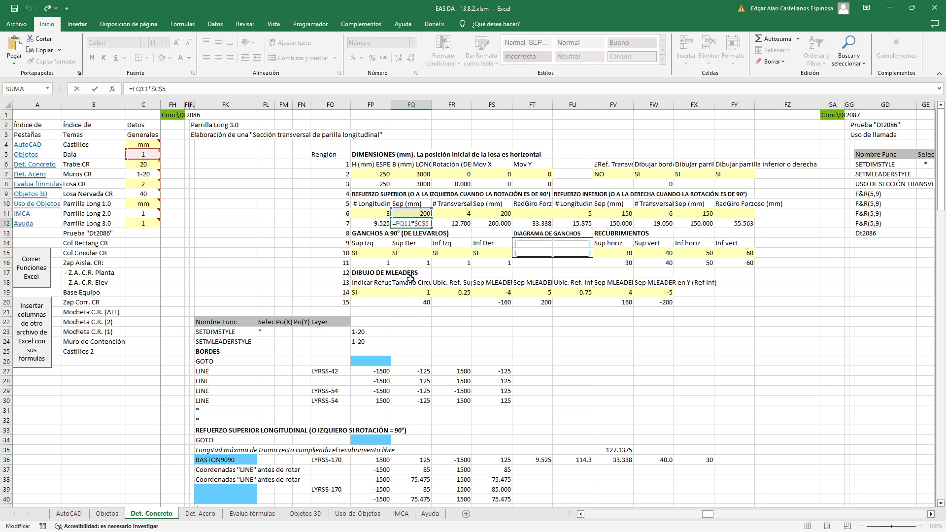
key("Escape")
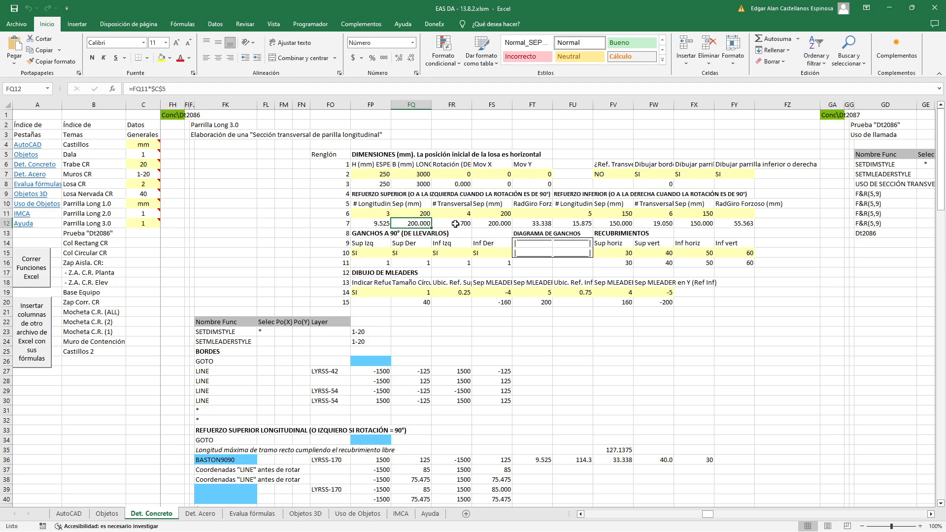
double_click(456, 224)
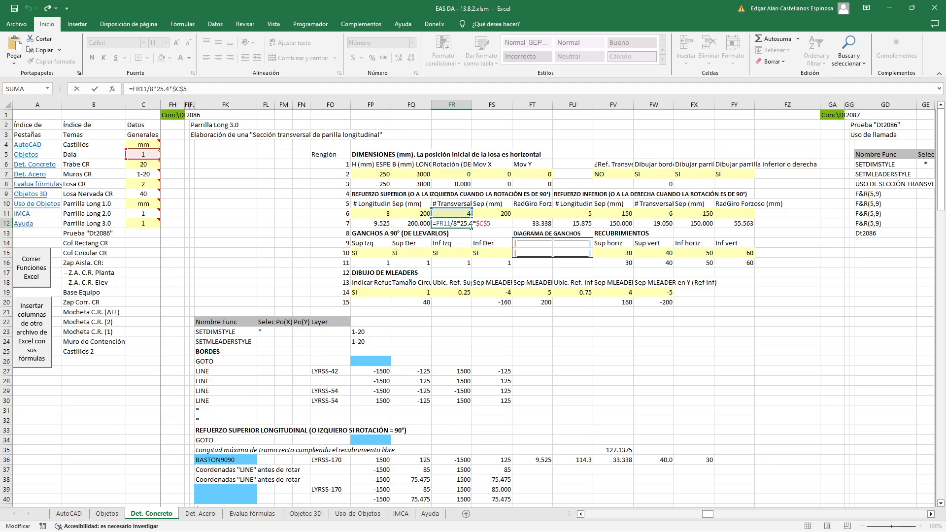
key("Escape")
double_click(492, 223)
key("Escape")
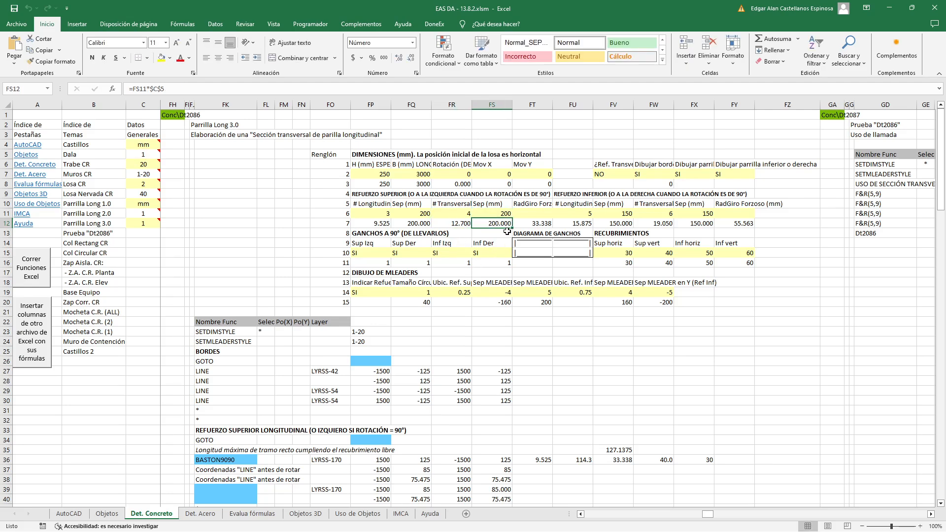
Examine the upper bend radius formula, highlighting its forced-value part and its nested conditions based on the longitudinal bar number
double_click(531, 223)
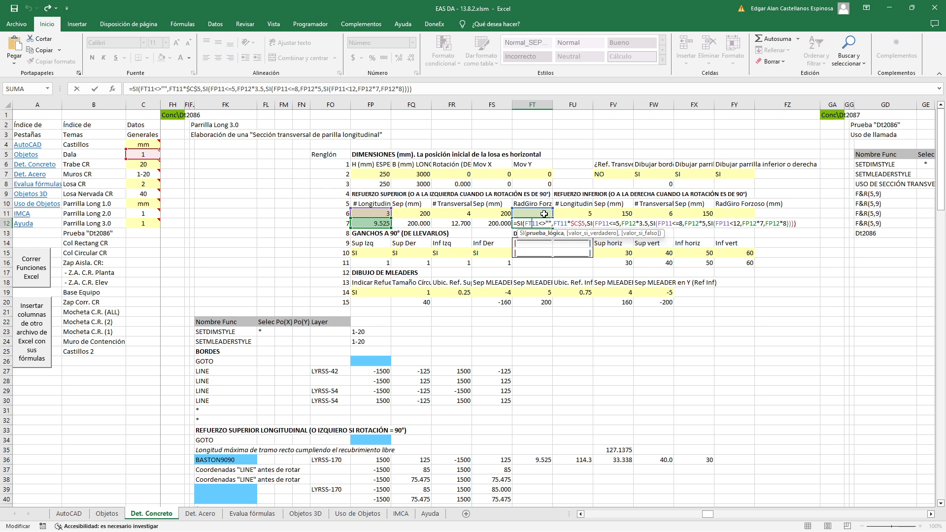
left_click_drag(552, 224, 777, 224)
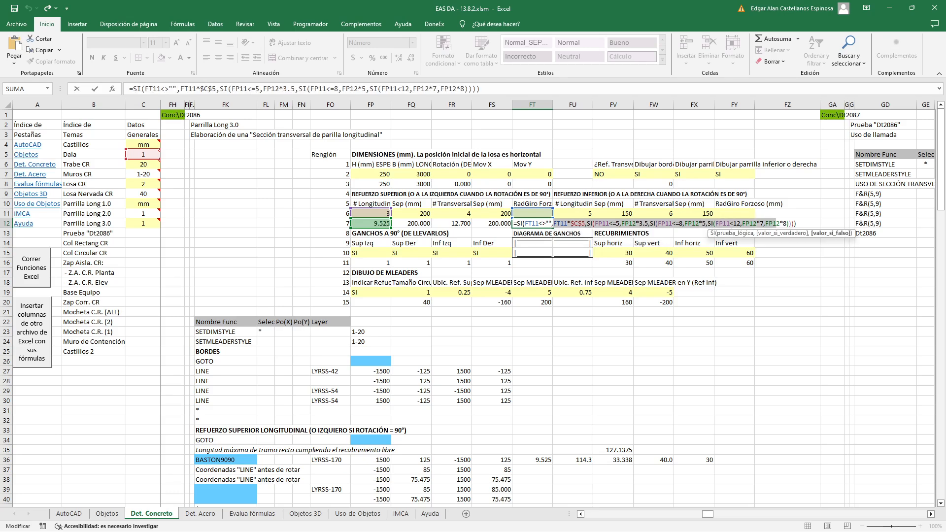
left_click_drag(585, 224, 554, 224)
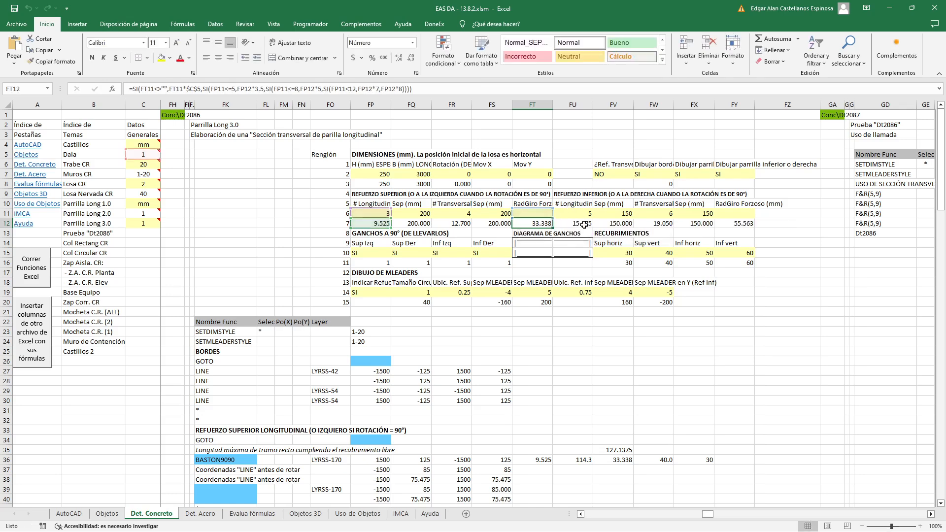
key("Escape")
double_click(541, 223)
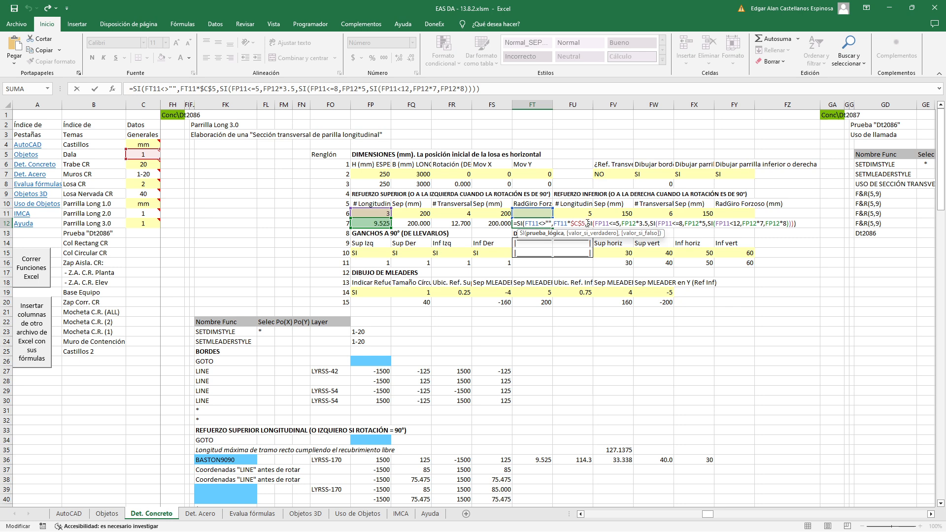
left_click_drag(587, 223, 797, 223)
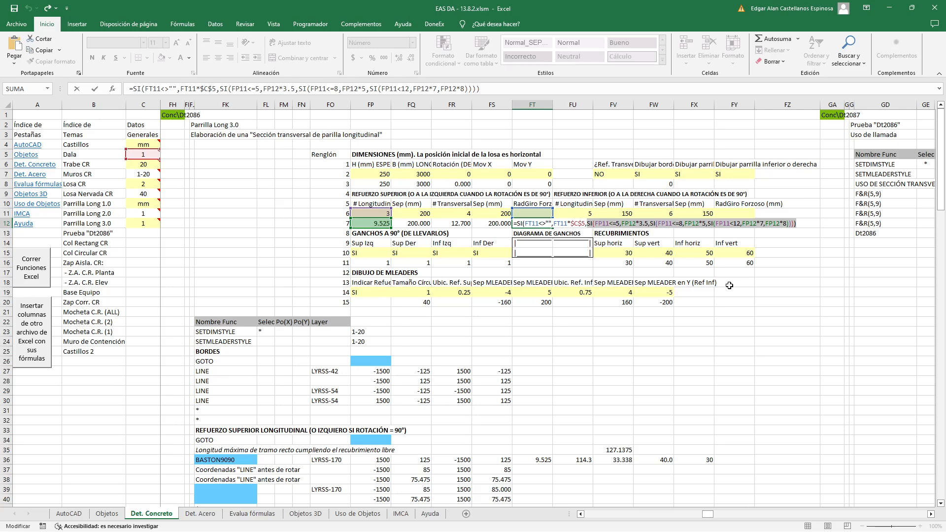
key("Return")
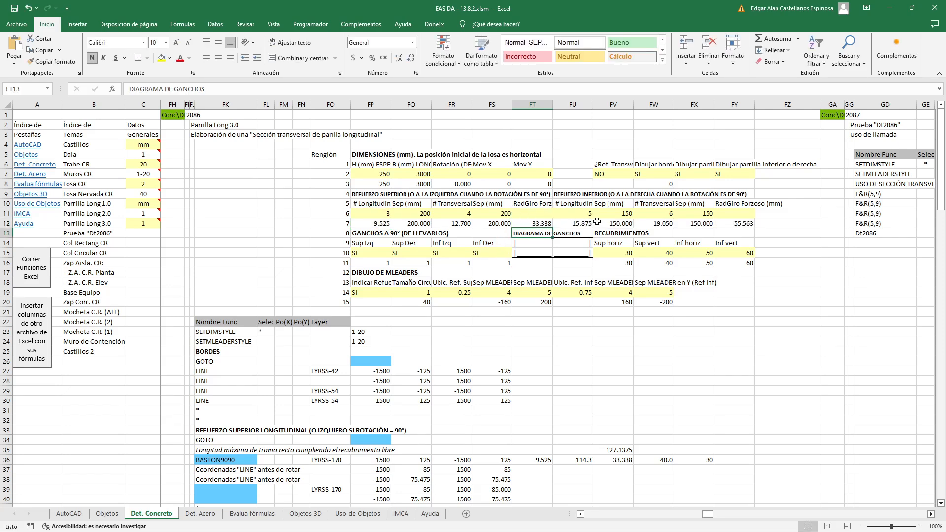
Compare the lower bend radius formula and the lower longitudinal bar diameter formula with the upper bend radius formula
double_click(733, 223)
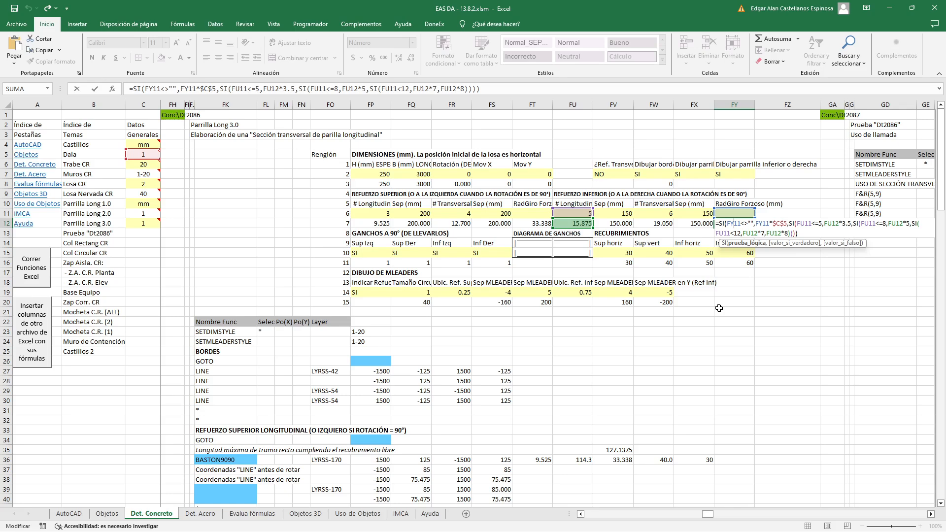
key("Return")
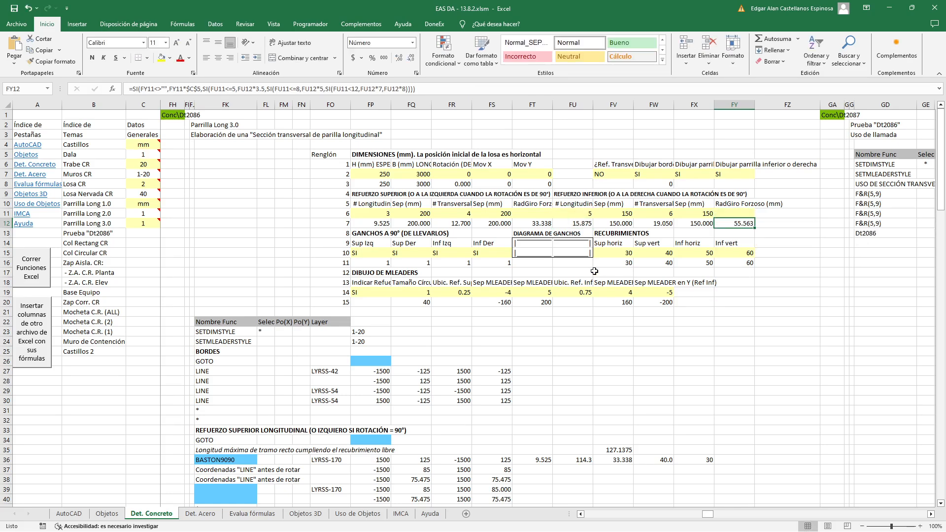
left_click(574, 223)
double_click(574, 222)
key("Escape")
double_click(533, 223)
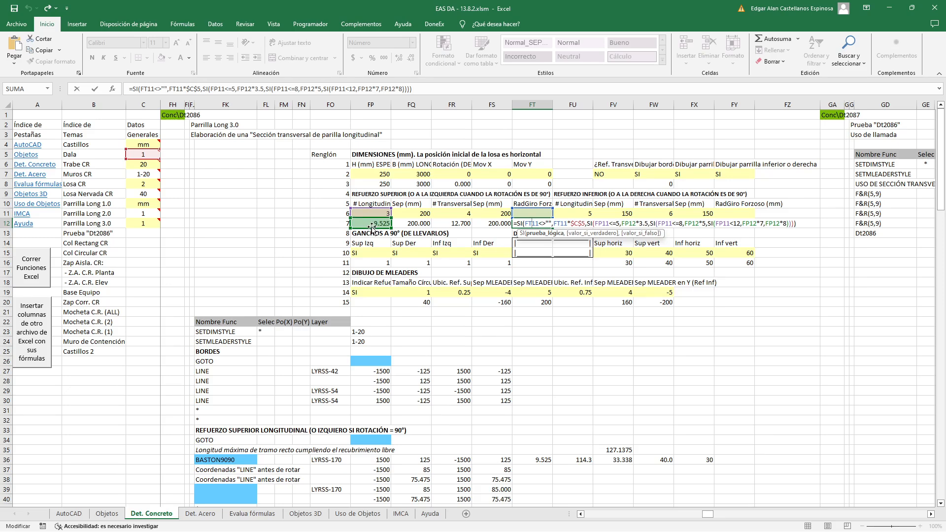
key("ctrl+Return")
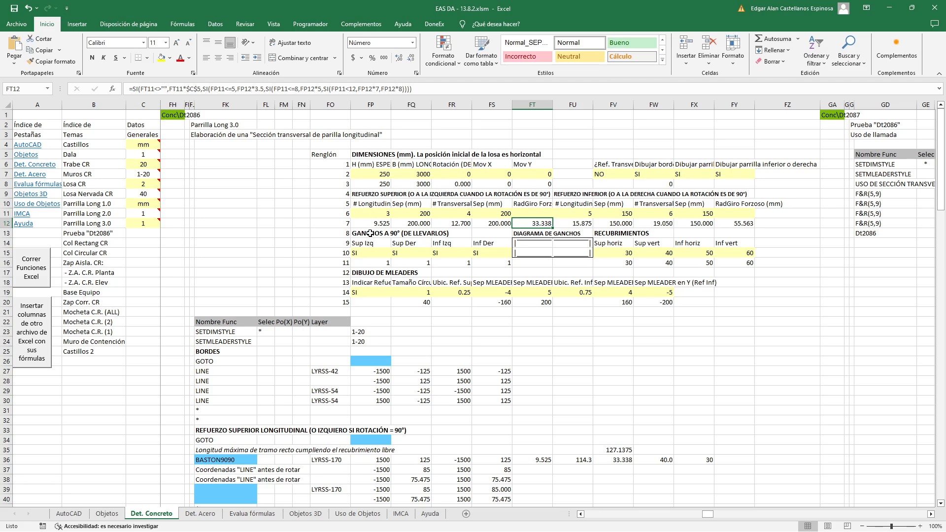
Examine the four cells of the hook diagram and the formulas that draw each corner's hook
left_click(523, 246)
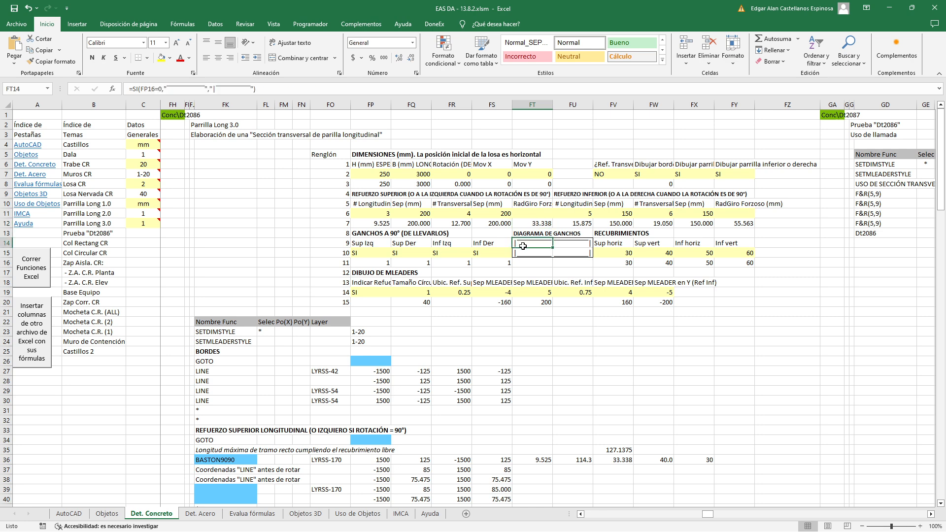
left_click(567, 251)
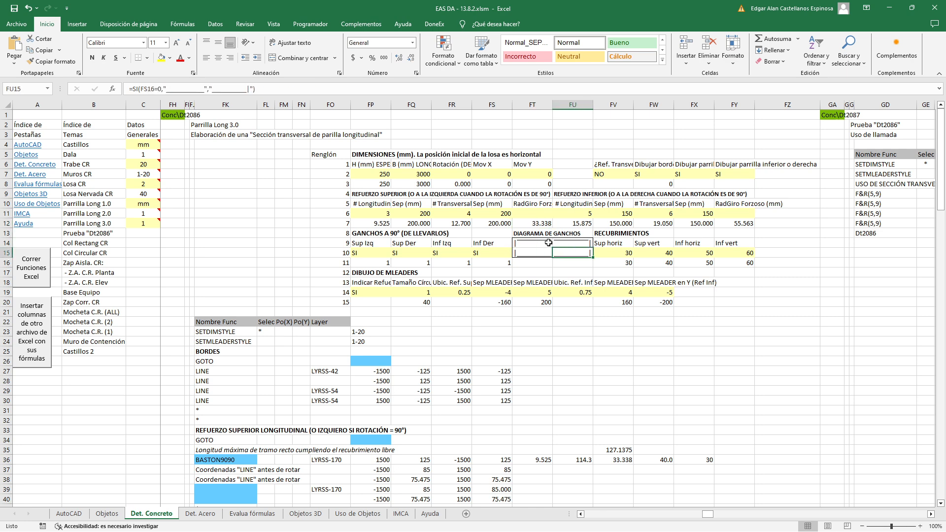
left_click(529, 244)
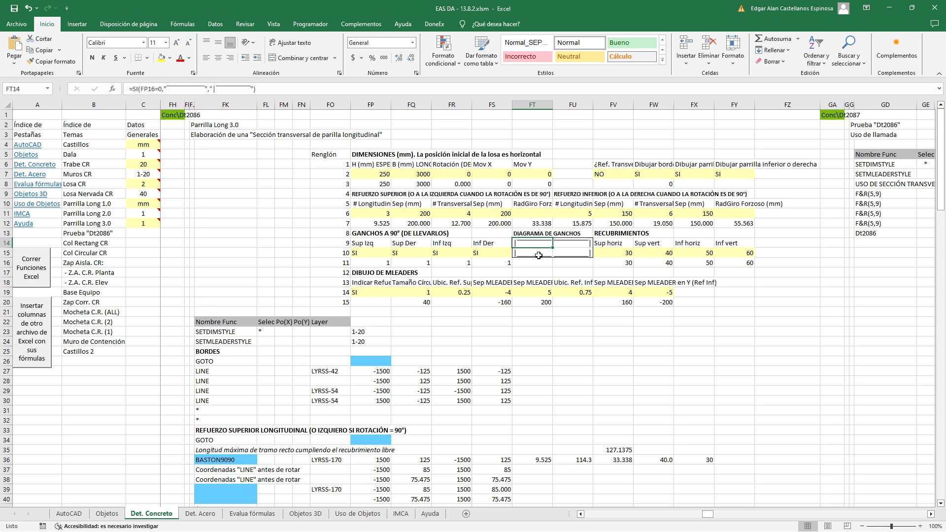
left_click(576, 242)
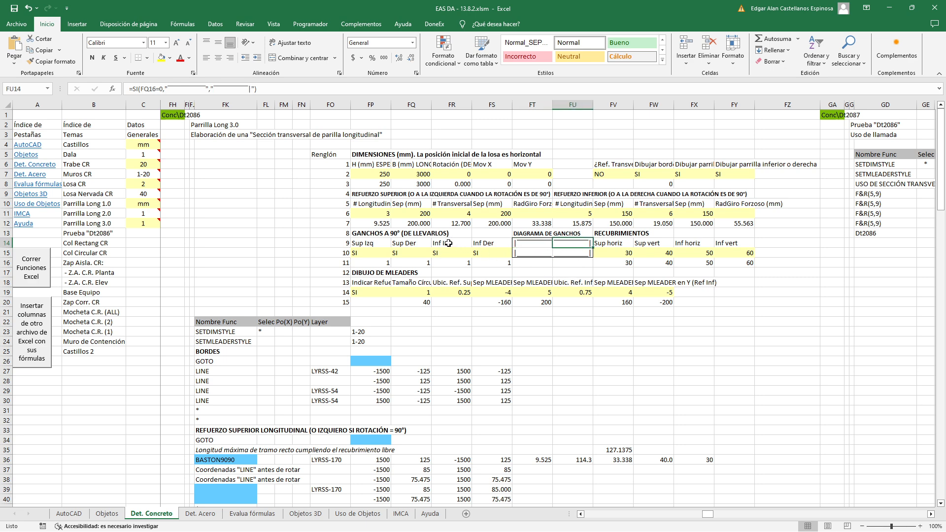
left_click(534, 252)
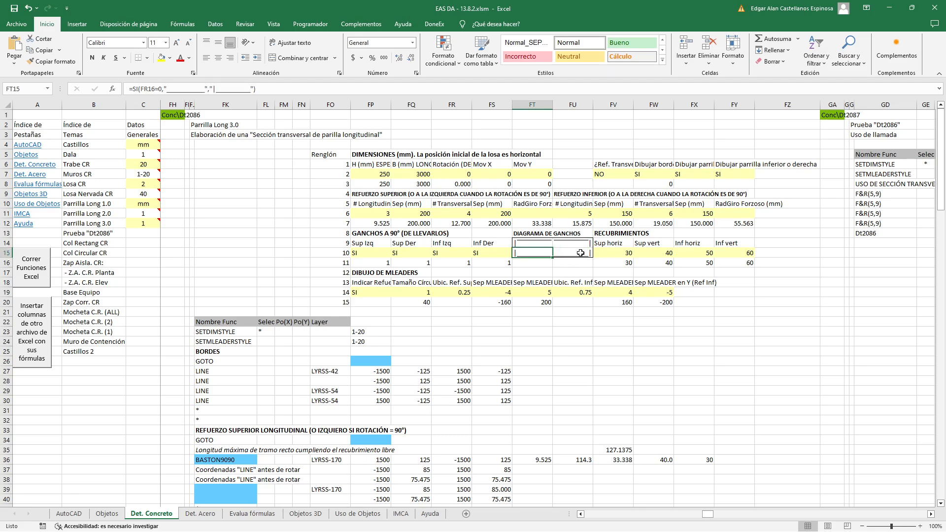
left_click(581, 252)
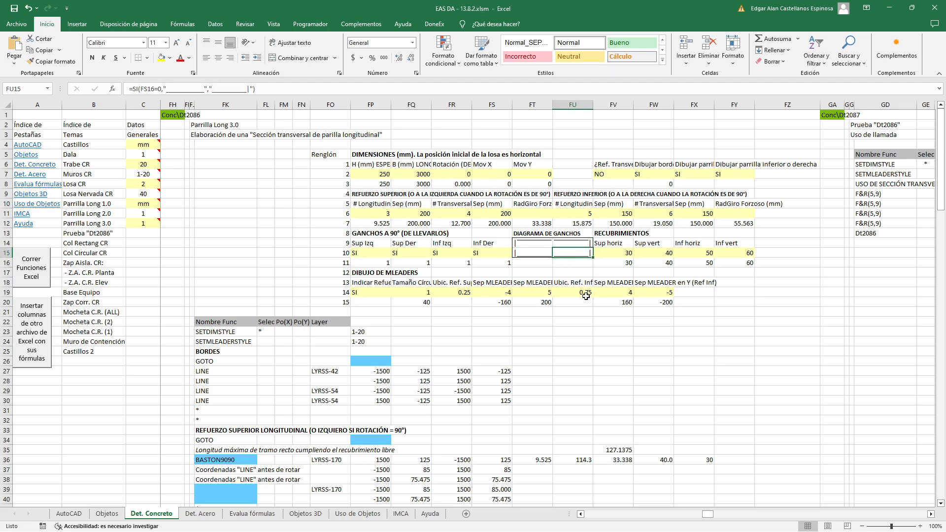
Set the upper left 90° hook (Sup Izq) to NO and check its indicator formula
left_click(365, 252)
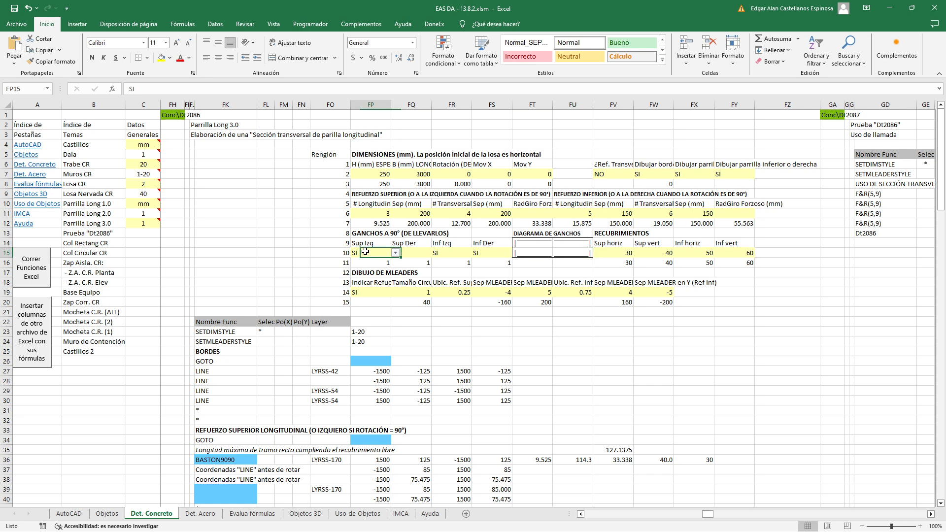
left_click(395, 253)
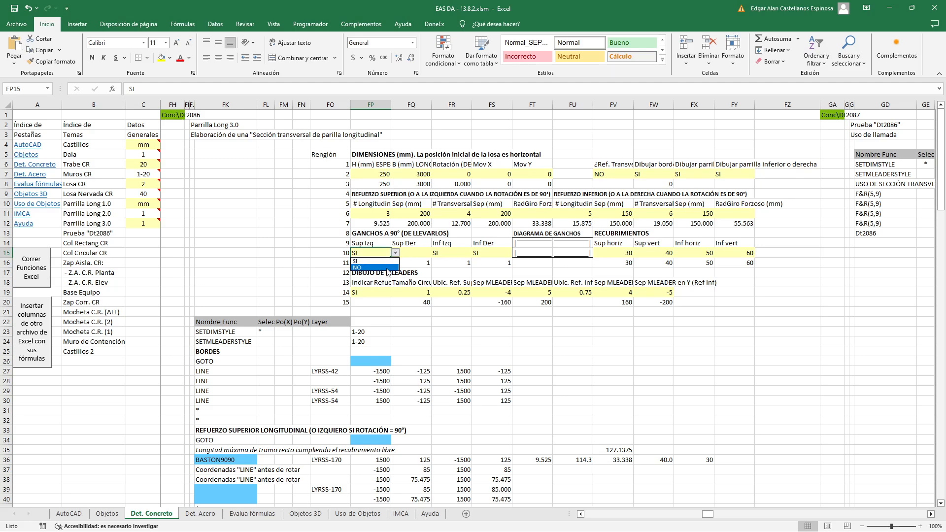
left_click(388, 269)
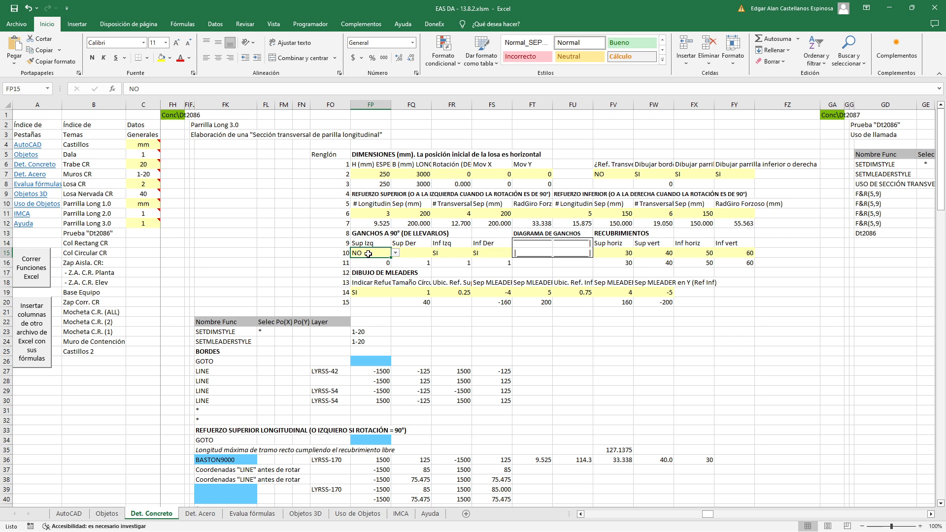
left_click(389, 263)
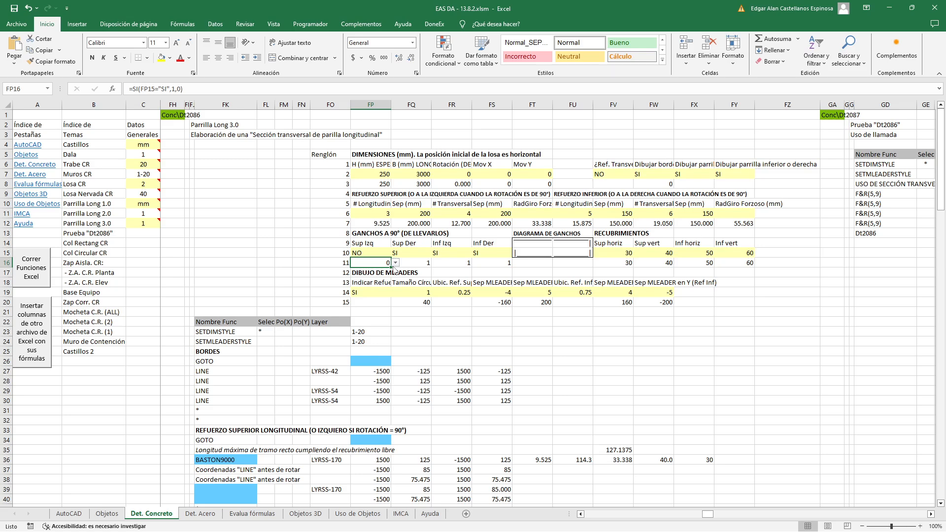
left_click(396, 264)
left_click(396, 264)
Set the upper right 90° hook (Sup Der) to NO
left_click(411, 253)
left_click(436, 253)
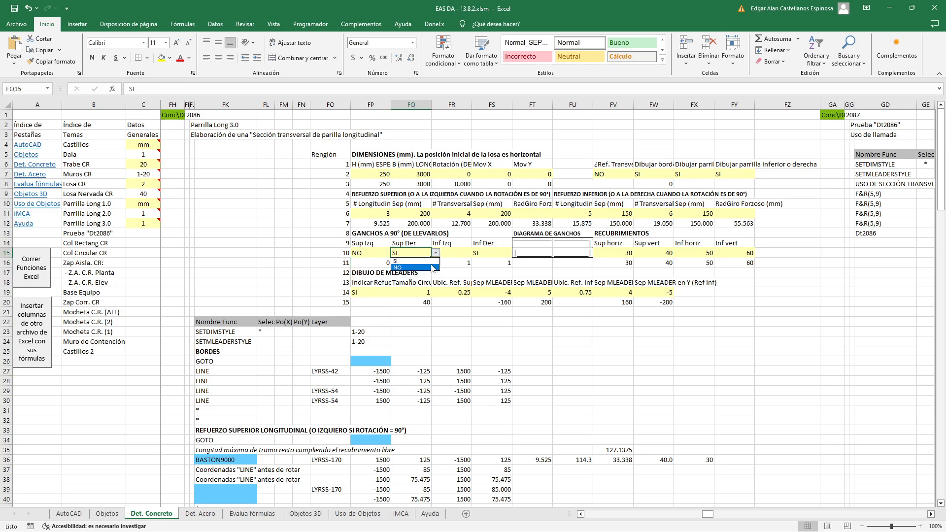
left_click(409, 267)
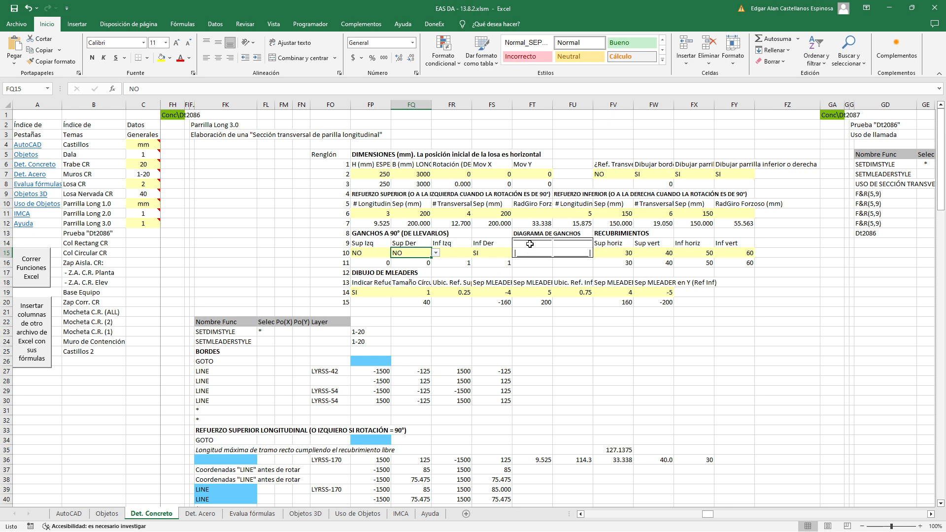
Examine the hook diagram and the formulas in its four corner cells with both upper hooks disabled
left_click_drag(529, 241, 569, 252)
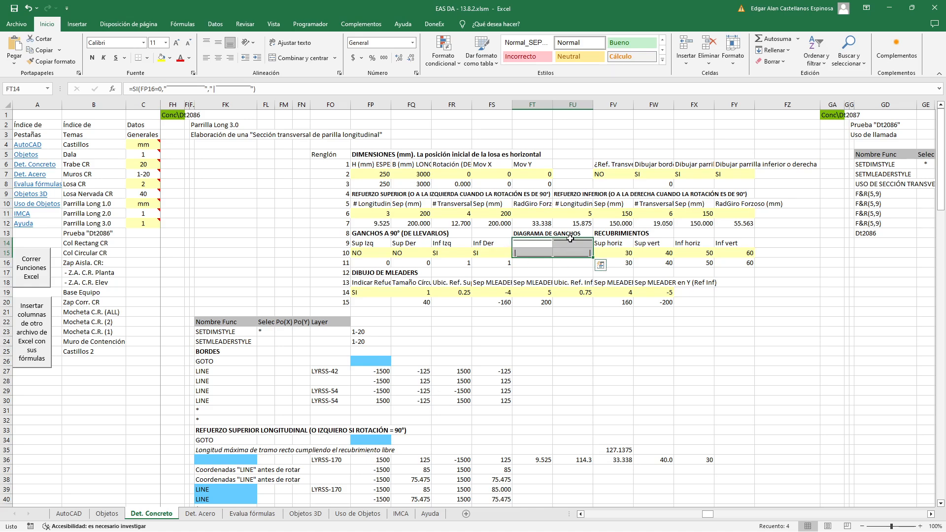
left_click(527, 262)
key("Return")
key("Up")
key("Up")
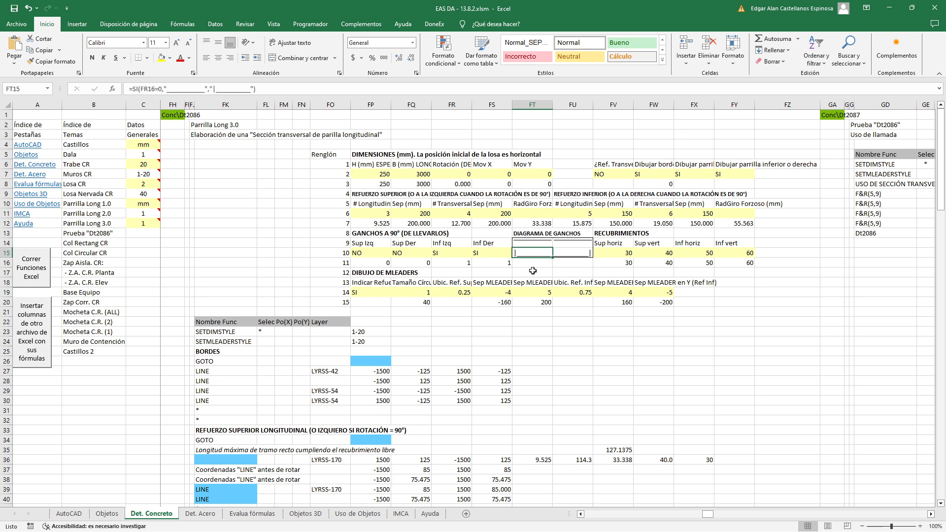
left_click(572, 255)
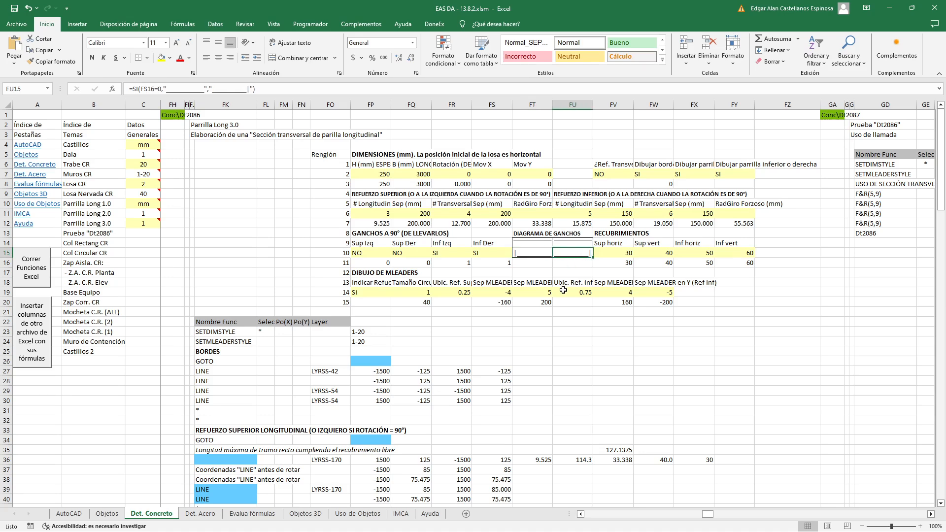
left_click(531, 242)
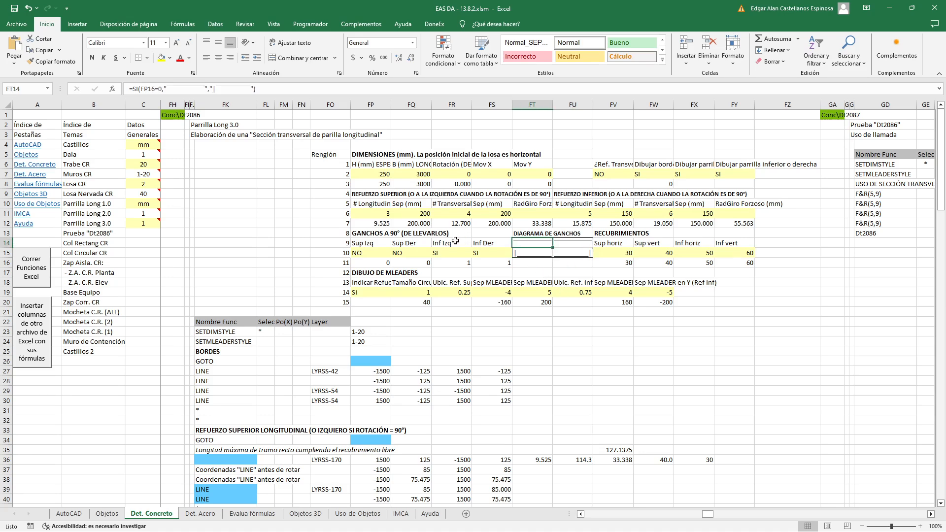
left_click(561, 245)
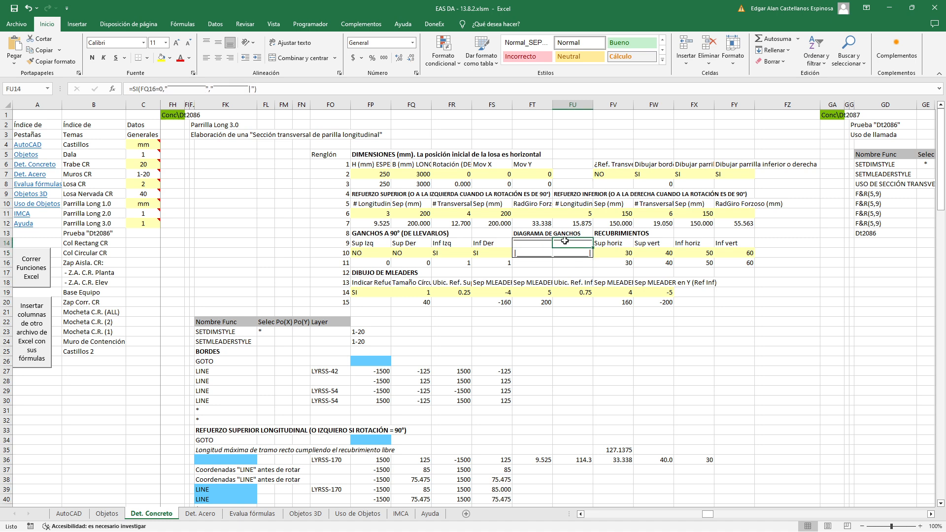
Set both upper 90° hooks, Sup Izq and Sup Der, back to SI
left_click(357, 251)
left_click(395, 252)
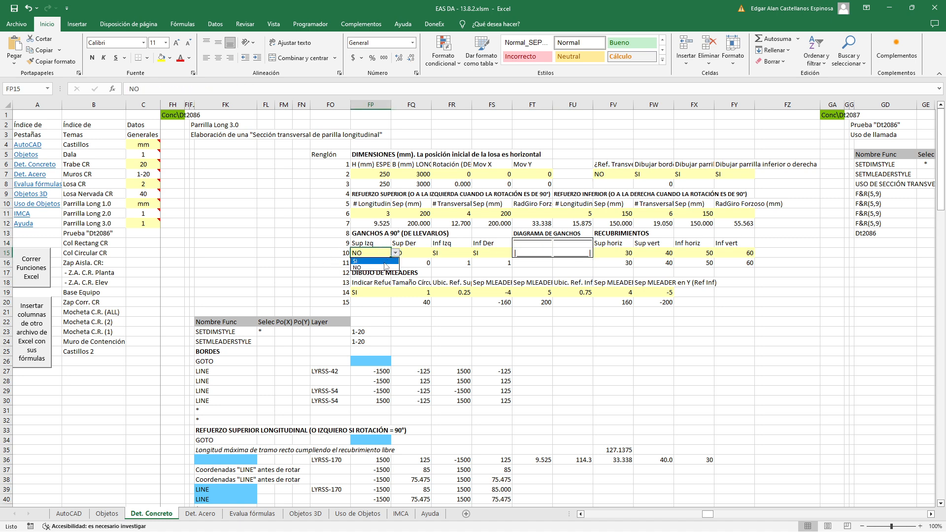
left_click(365, 261)
left_click(425, 258)
left_click(435, 252)
left_click(400, 261)
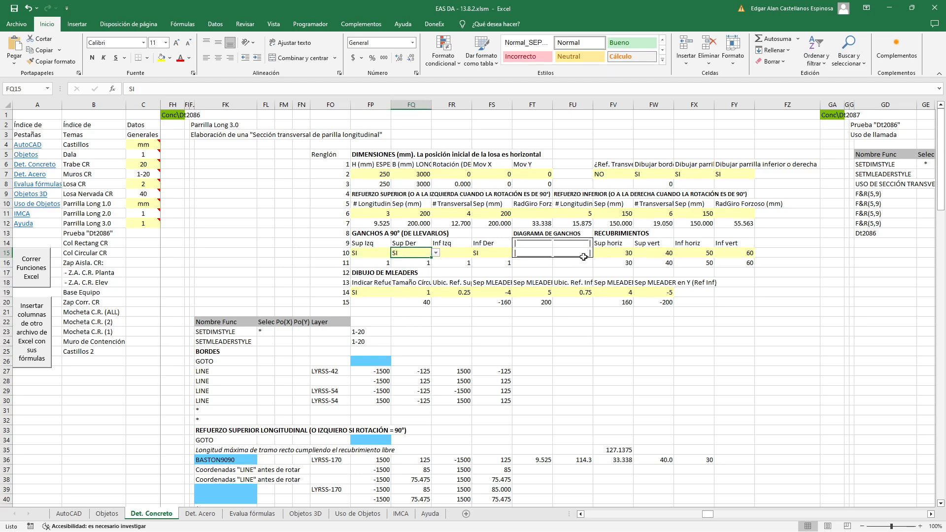
Review the four cover inputs under RECUBRIMIENTOS: Sup horiz, Sup vert, Inf horiz and Inf vert
left_click(614, 254)
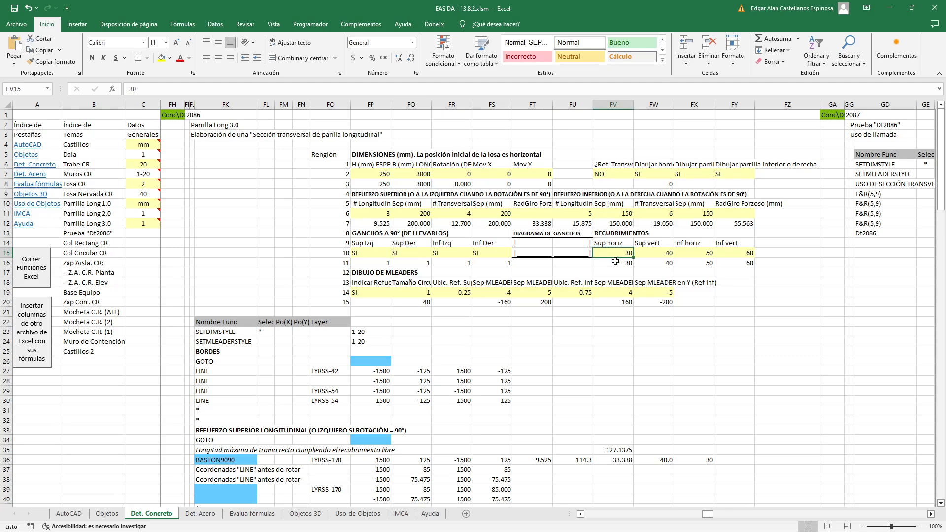
left_click(659, 255)
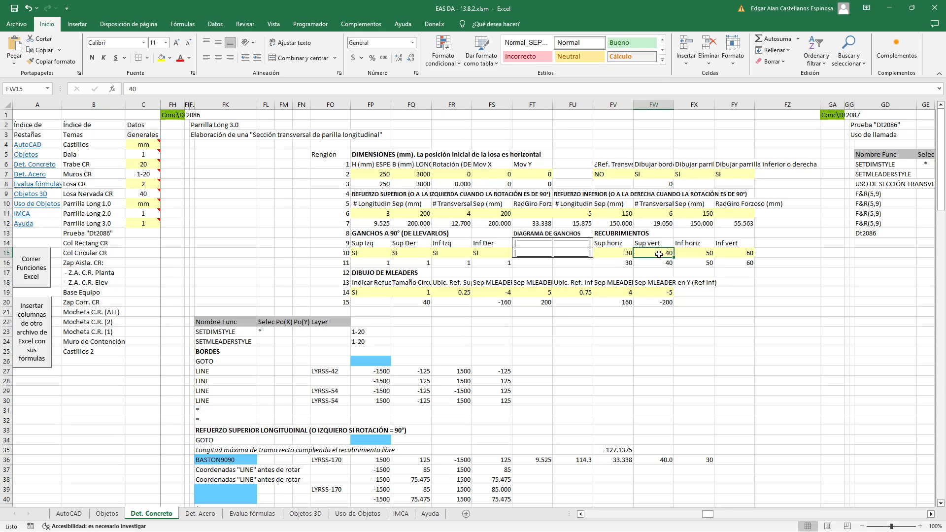
left_click(698, 254)
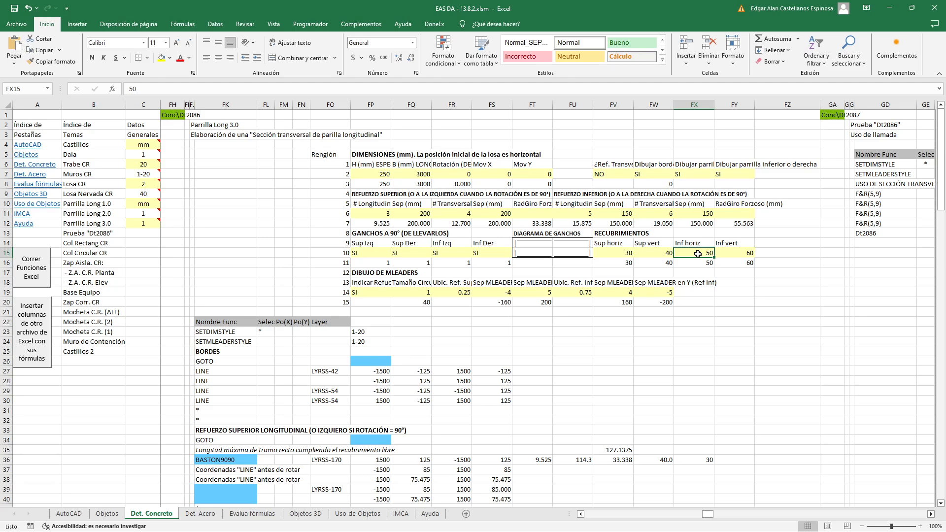
left_click(732, 254)
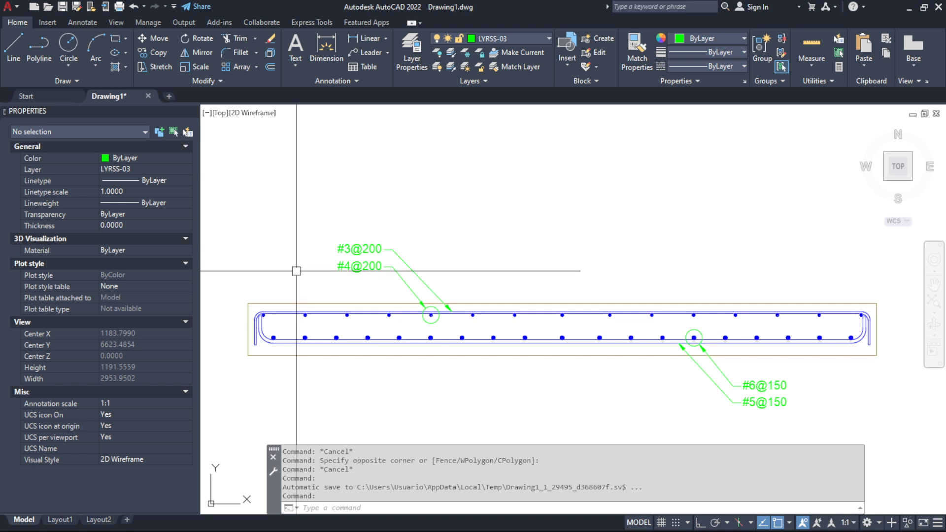
In AutoCAD, measure the horizontal cover between the upper bar's left hook and the slab's left edge with DIST
type("d")
key("Return")
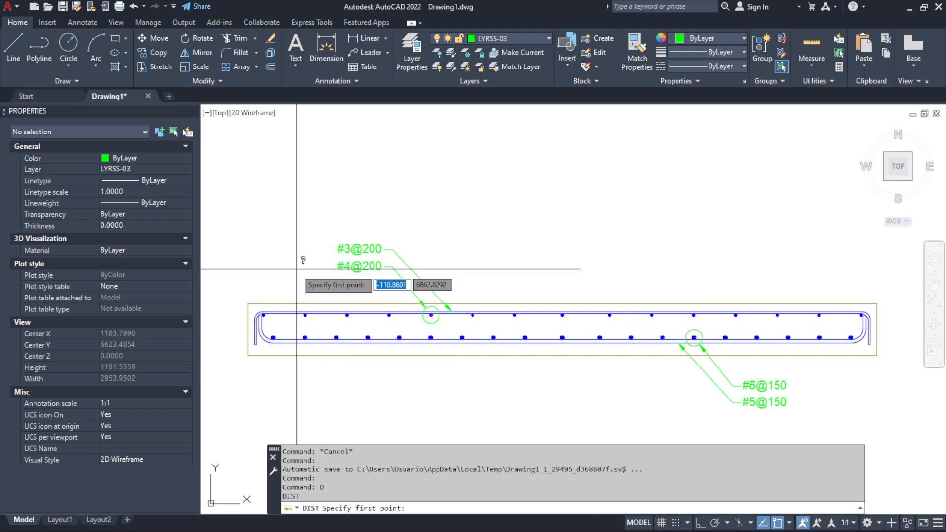
scroll(245, 350, "up", 6)
left_click(265, 300)
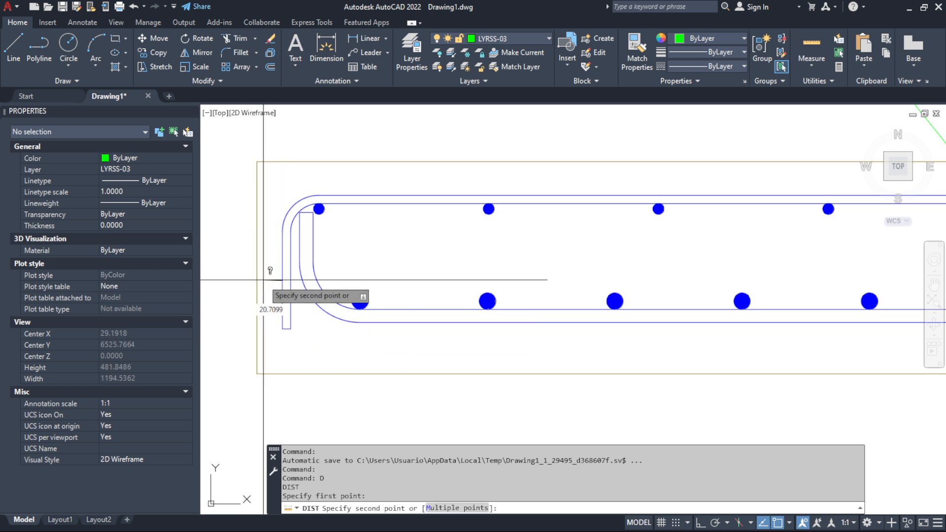
left_click(246, 300)
scroll(246, 300, "down", 7)
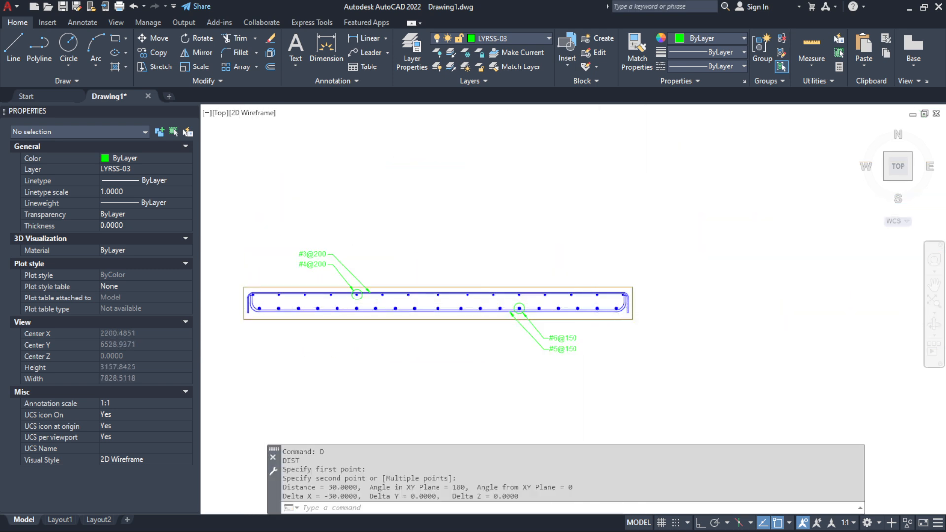
Measure the horizontal cover between the upper bar's right hook and the slab's right edge
scroll(641, 306, "up", 9)
key("Return")
left_click(544, 291)
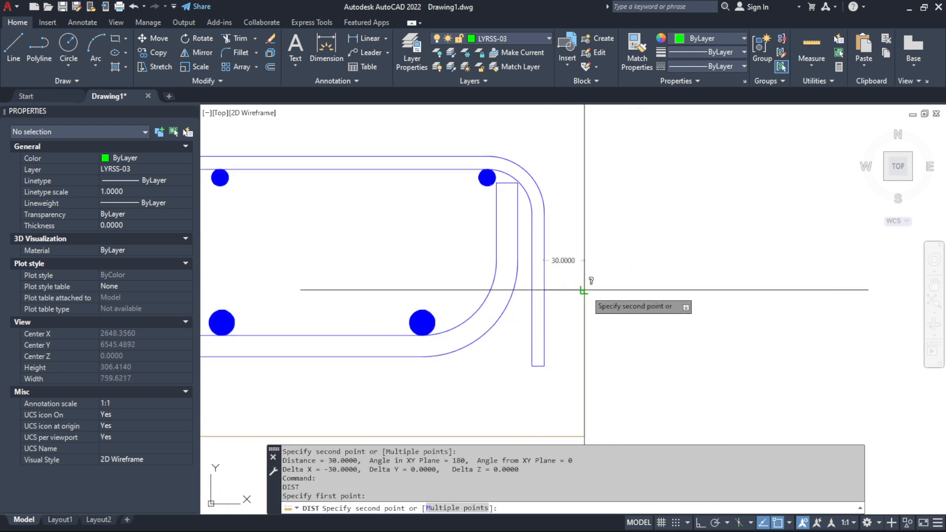
left_click(584, 291)
scroll(685, 317, "down", 10)
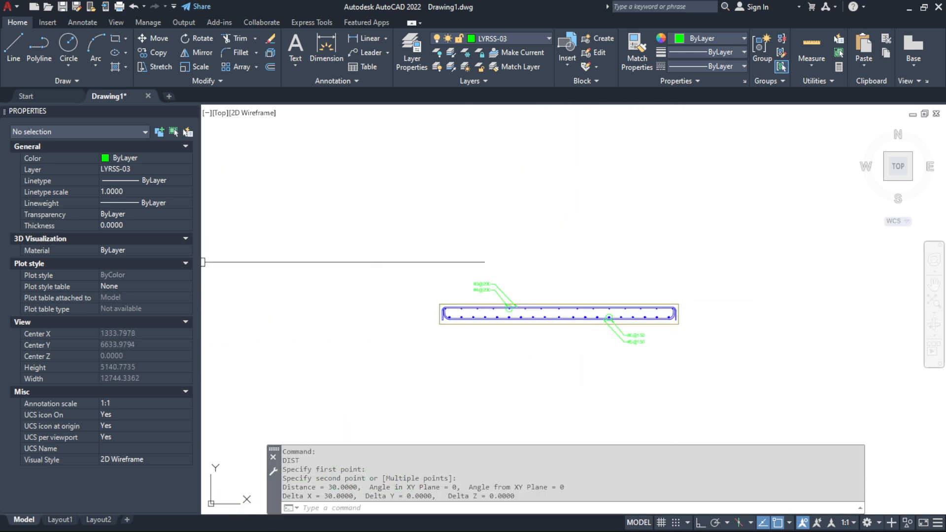
Measure the vertical cover between the upper longitudinal bar and the slab's top edge
left_click(497, 260)
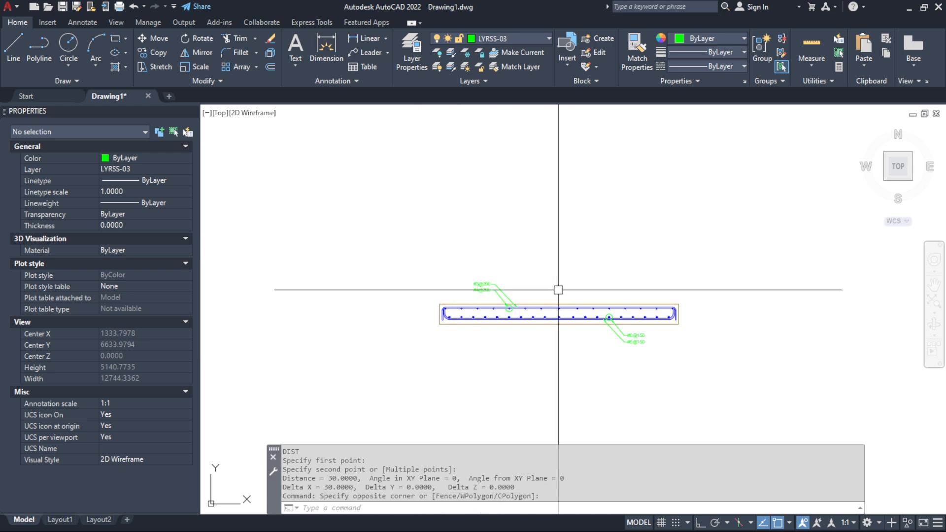
scroll(497, 290, "up", 10)
key("Return")
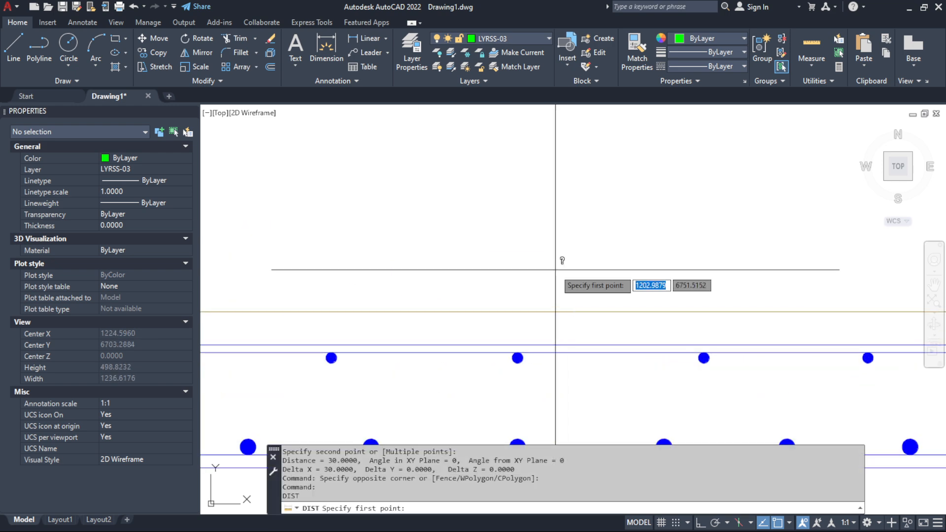
left_click(517, 312)
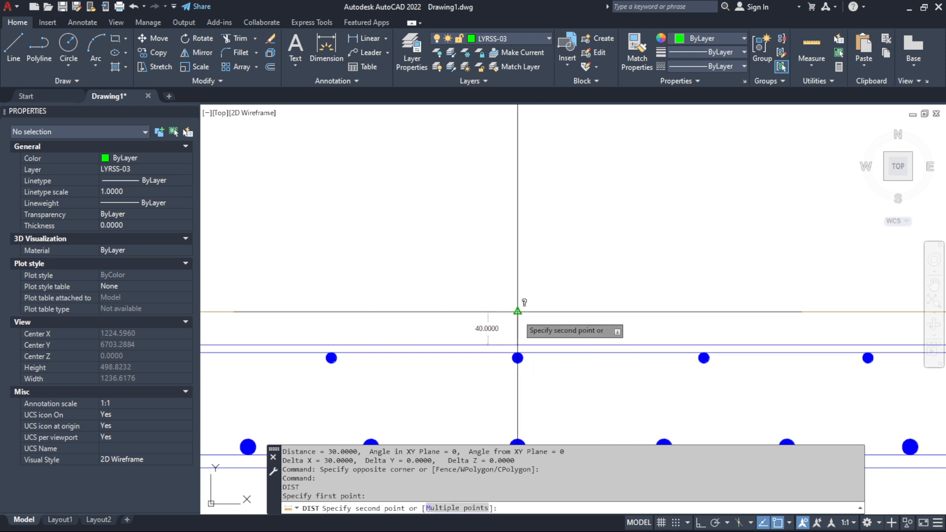
left_click(518, 311)
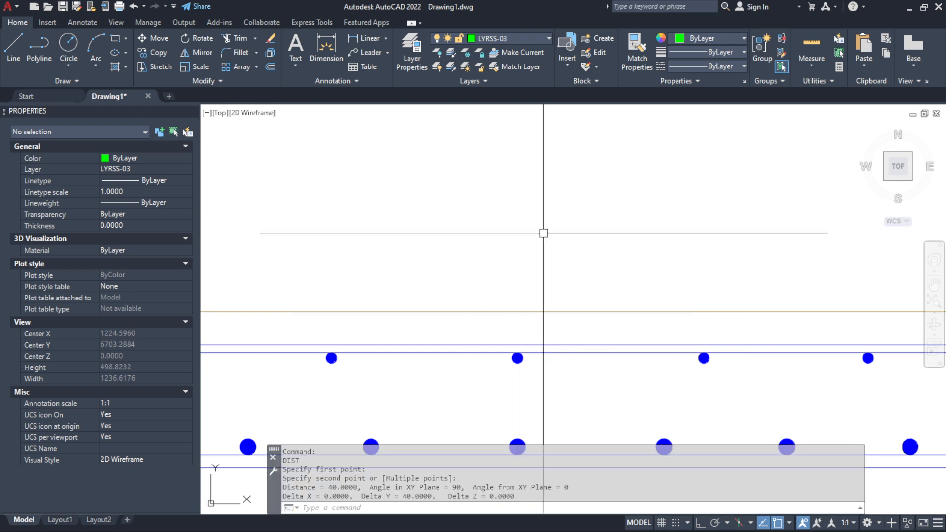
scroll(465, 255, "down", 8)
Measure the horizontal cover between the lower bar's left hook and the slab's left edge
scroll(364, 256, "up", 8)
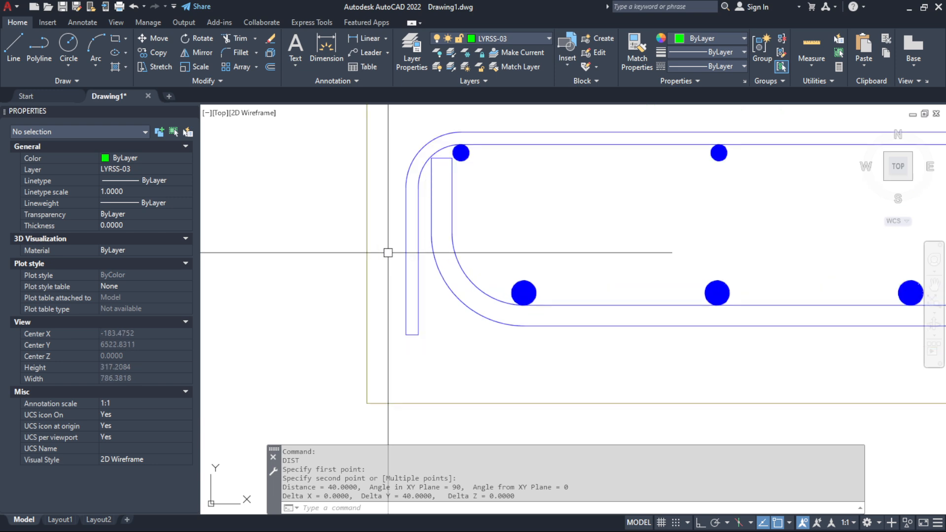
key("Return")
left_click(432, 197)
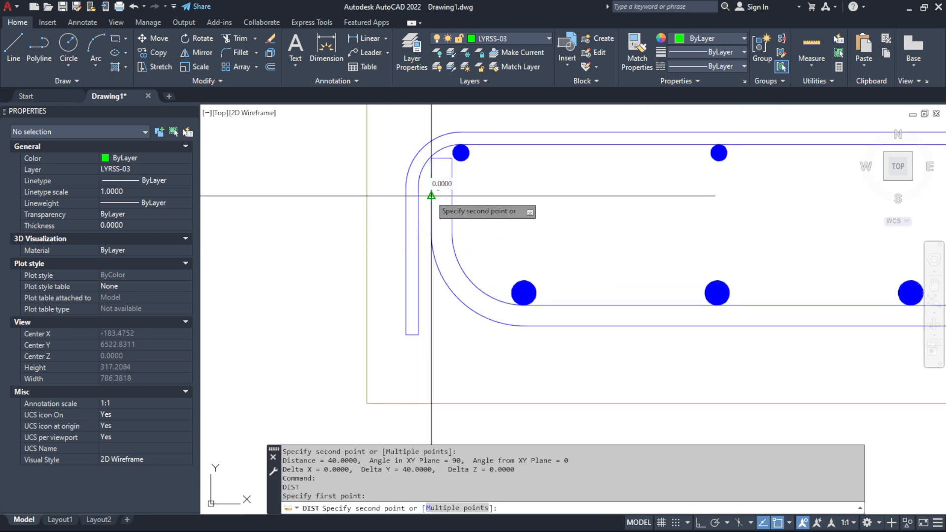
left_click(367, 196)
scroll(518, 266, "down", 6)
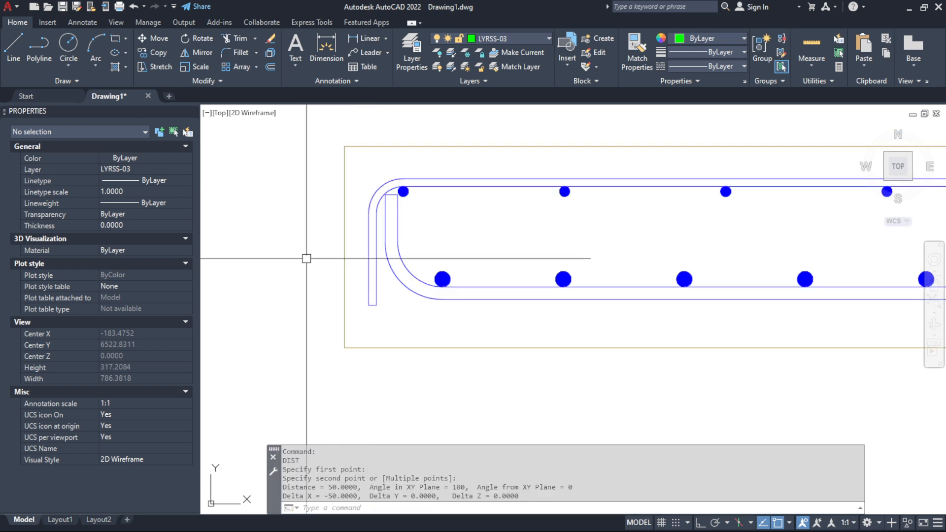
Measure the horizontal cover between the lower bar's right hook and the slab's right edge
scroll(542, 269, "up", 10)
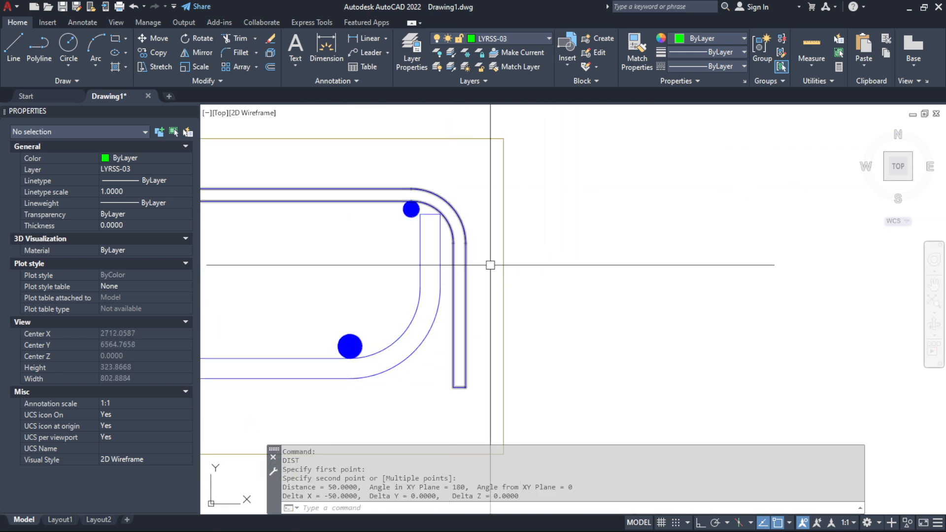
key("Return")
left_click(440, 221)
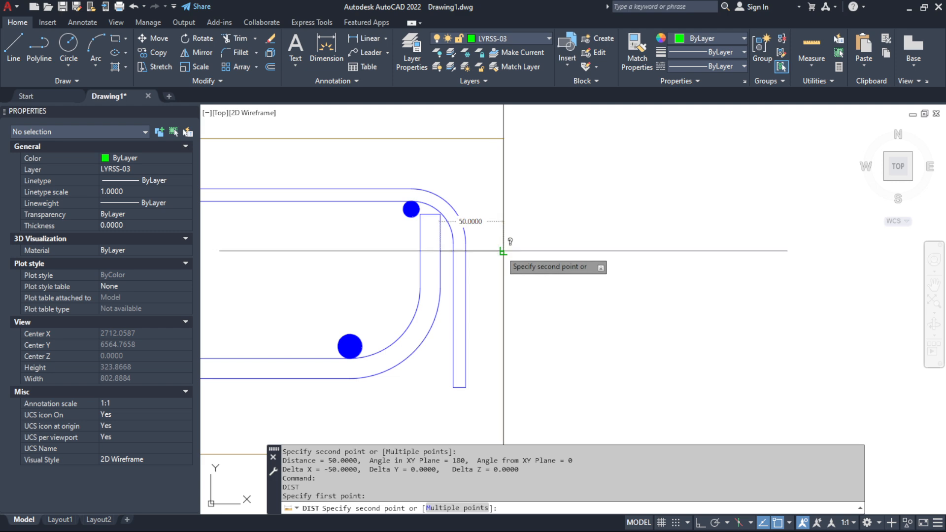
left_click(503, 251)
scroll(503, 251, "down", 5)
Measure the vertical cover between the lower longitudinal bar and the slab's bottom edge
scroll(513, 268, "up", 9)
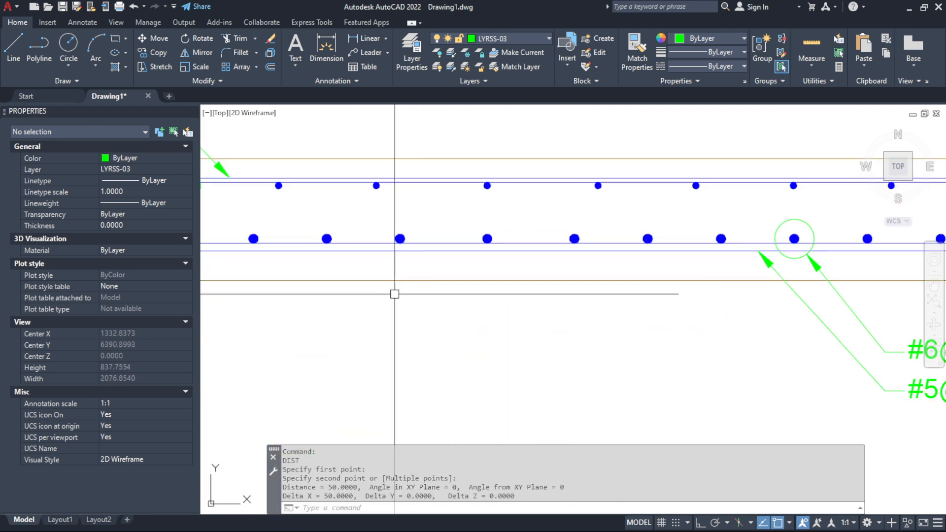
key("Return")
left_click(541, 225)
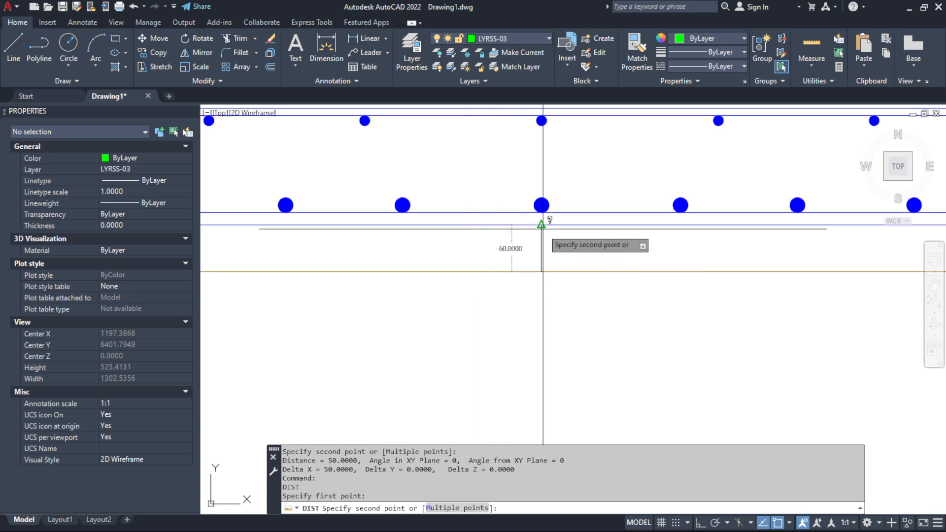
left_click(541, 271)
scroll(545, 268, "down", 6)
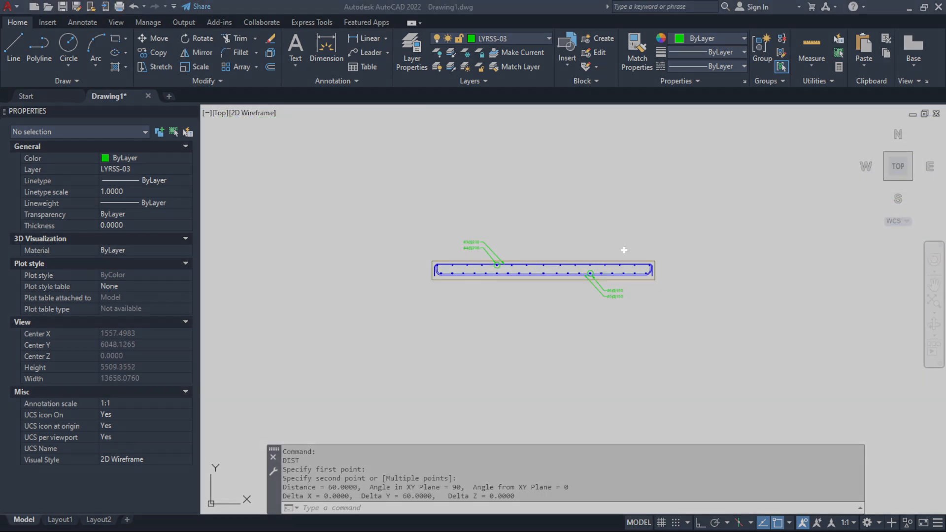
Switch back to Excel and highlight the RECUBRIMIENTOS cover block for review
key("alt+Tab")
left_click_drag(606, 233, 745, 263)
left_click(730, 341)
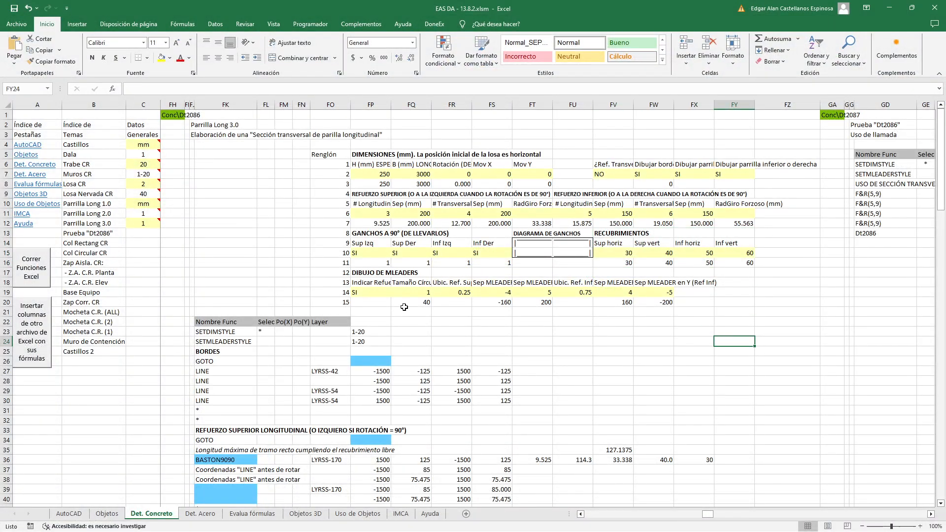
Highlight the DIBUJO DE MLEADERS block and check the SI/NO choices of its first input, keeping SI
left_click_drag(365, 274, 654, 301)
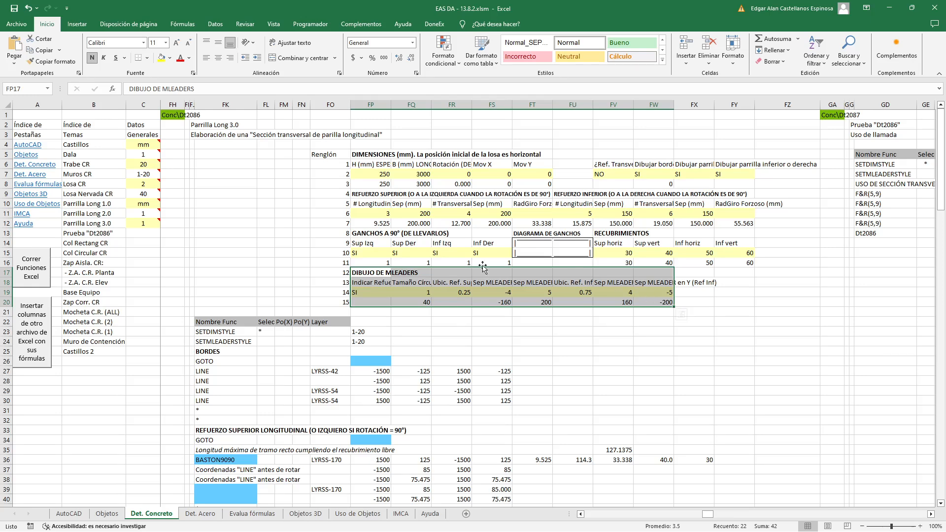
left_click(371, 292)
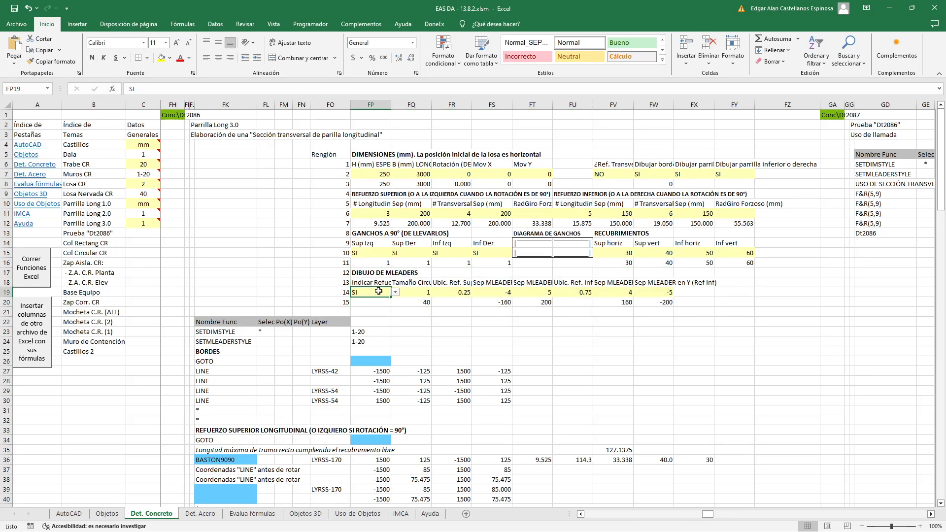
left_click(396, 292)
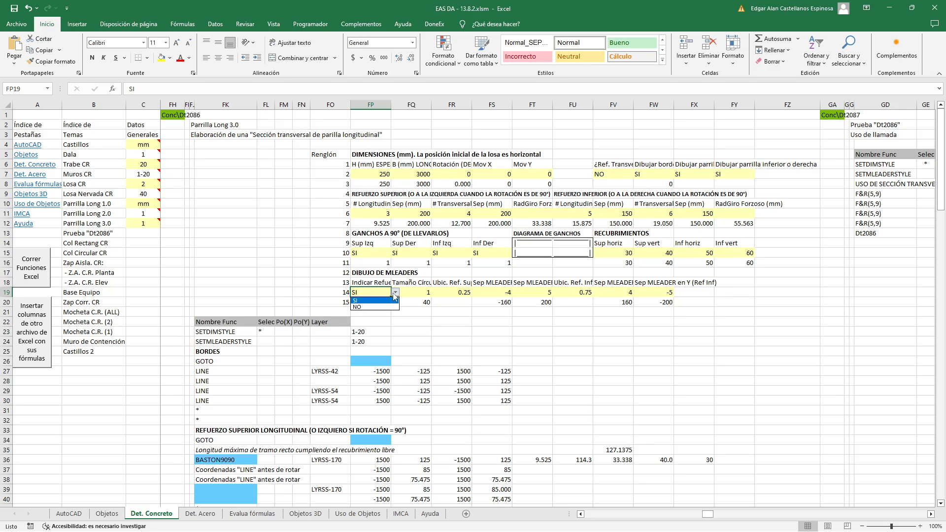
left_click(394, 294)
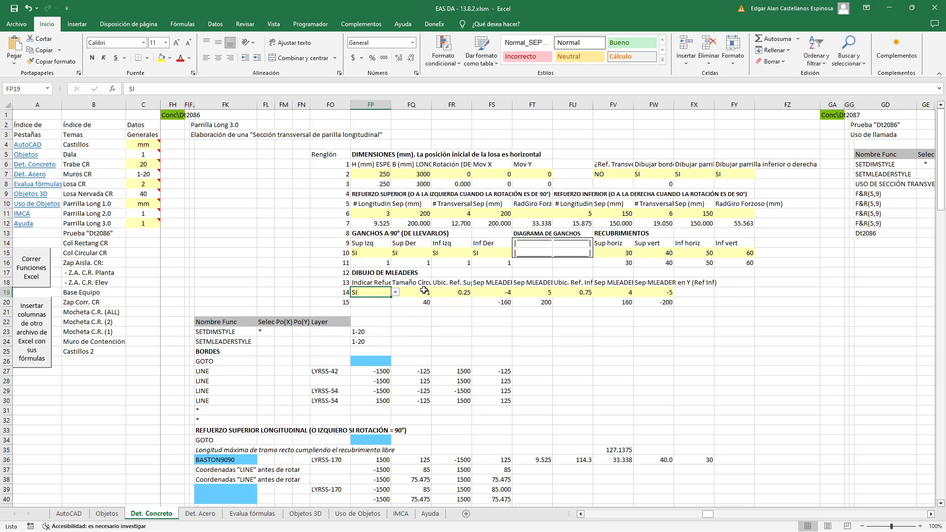
Inspect the multileader circle-size input and its scaled formula in FQ20, comparing it with the circle around the bar in AutoCAD
left_click(424, 291)
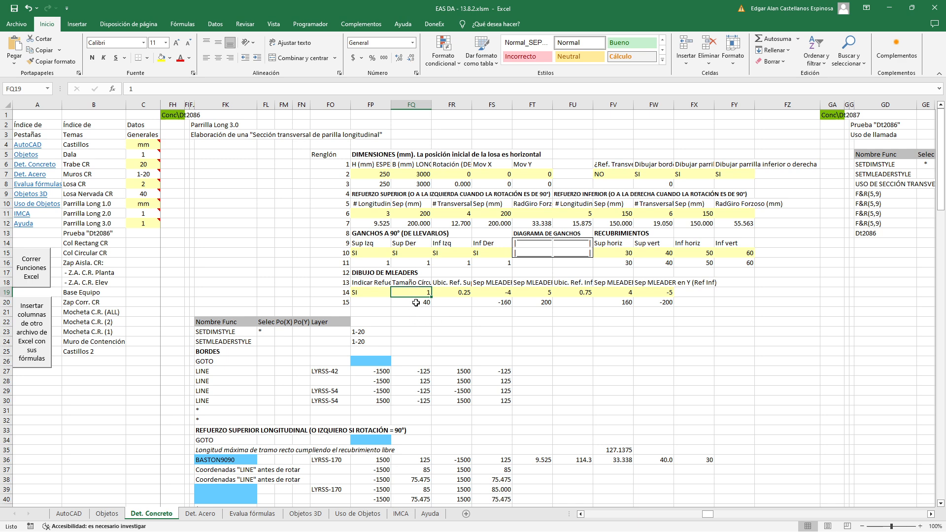
left_click(418, 304)
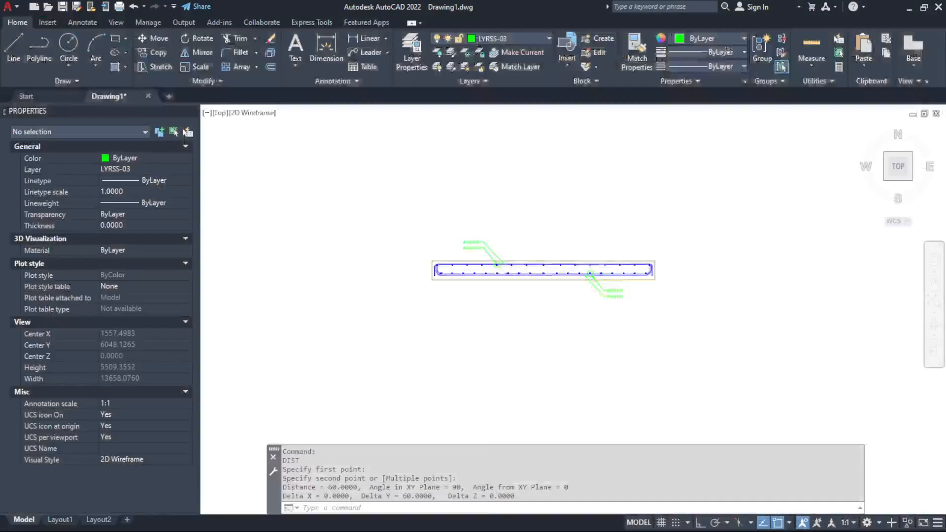
scroll(494, 253, "up", 5)
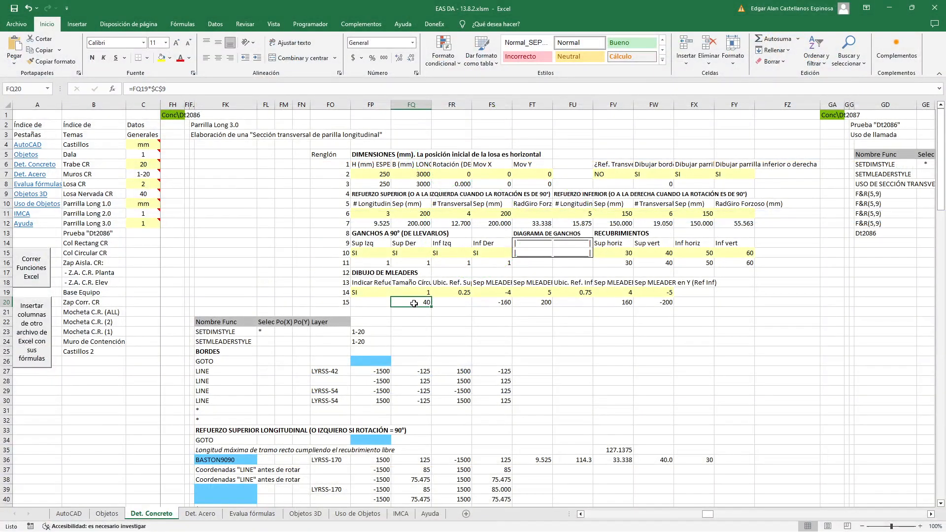
double_click(414, 303)
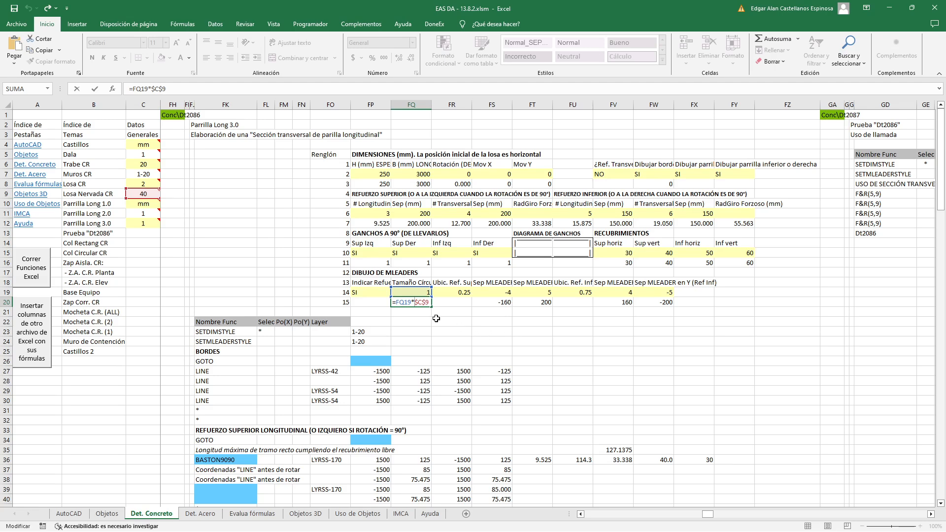
key("Return")
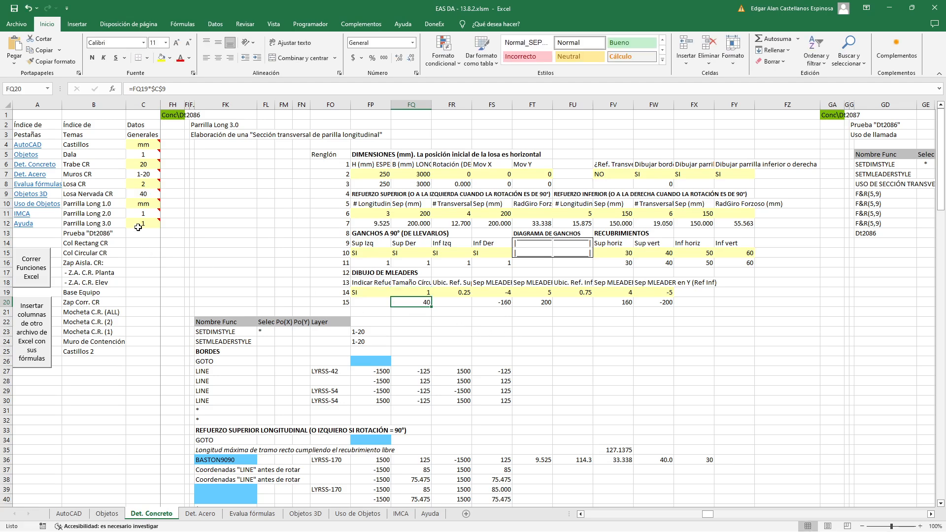
Inspect the general scale factor formula in C9 and the cells it refers to, leaving it as it is
left_click(137, 194)
double_click(138, 193)
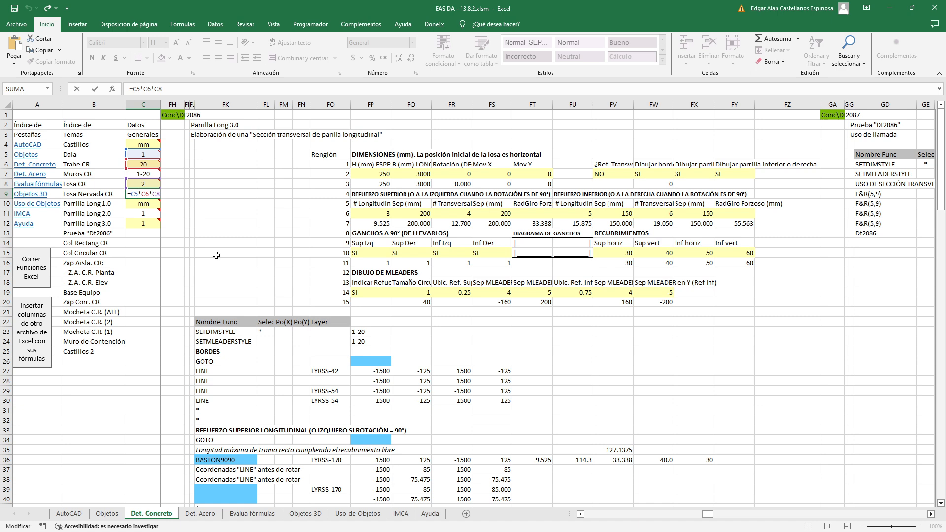
key("Escape")
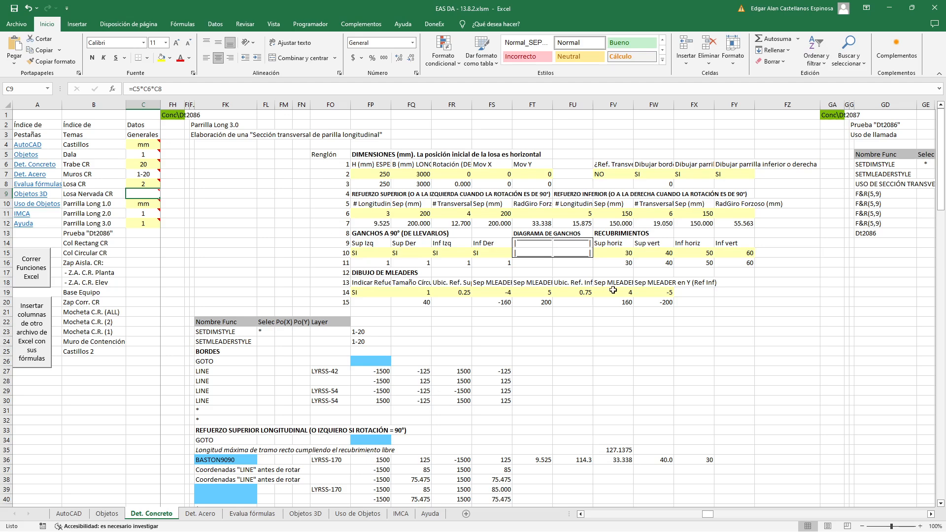
key("Return")
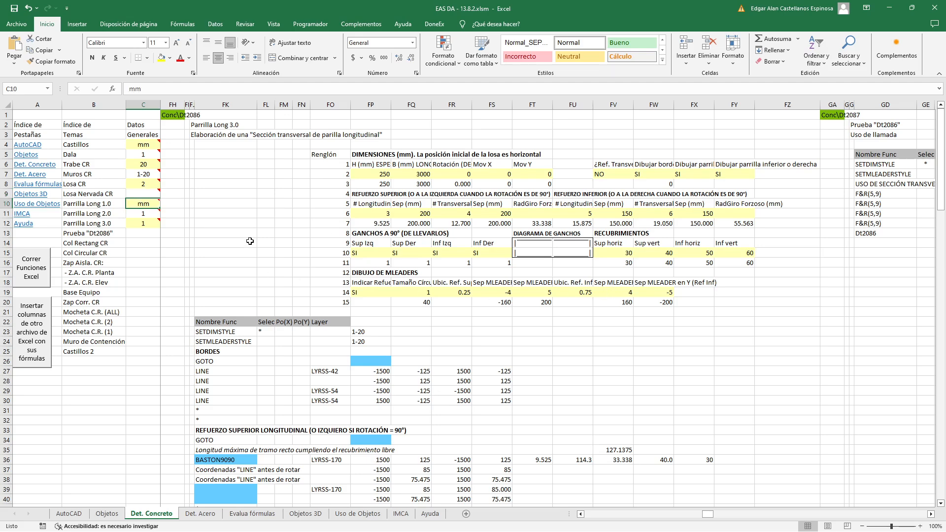
left_click(150, 195)
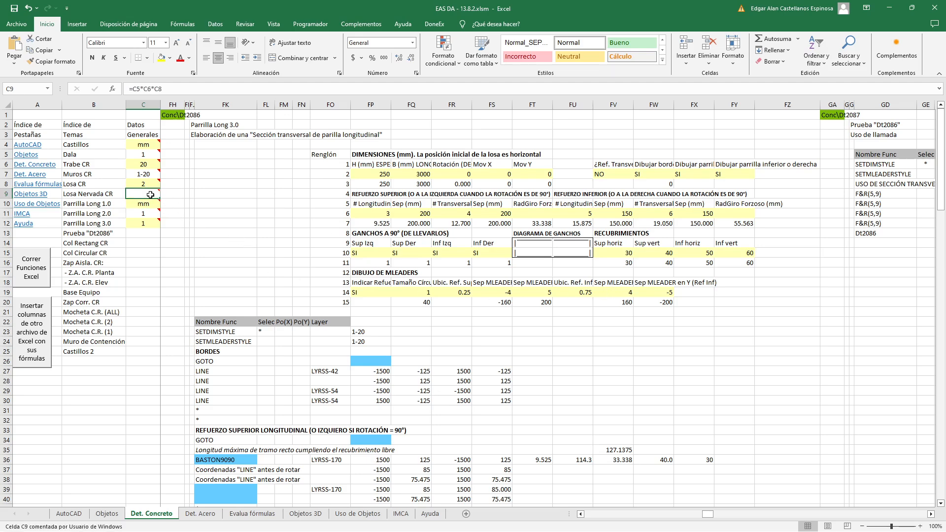
left_click(178, 90)
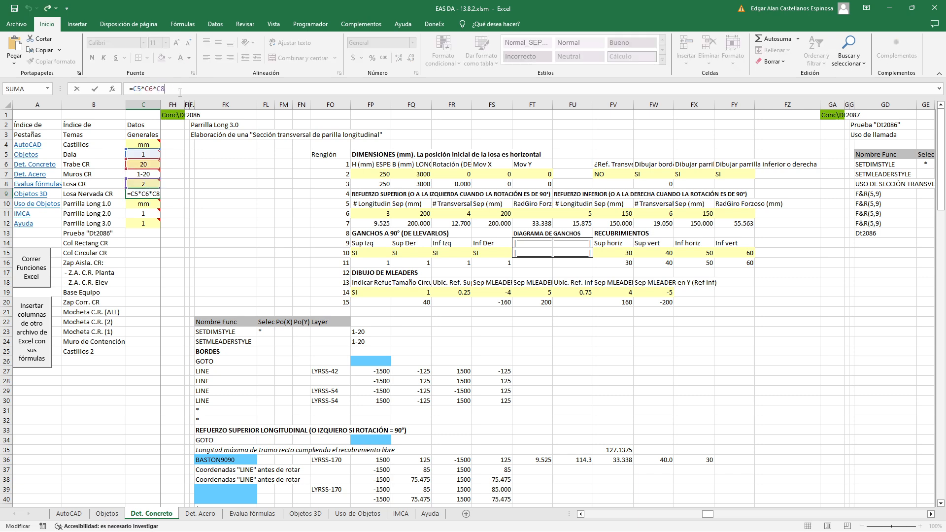
key("Return")
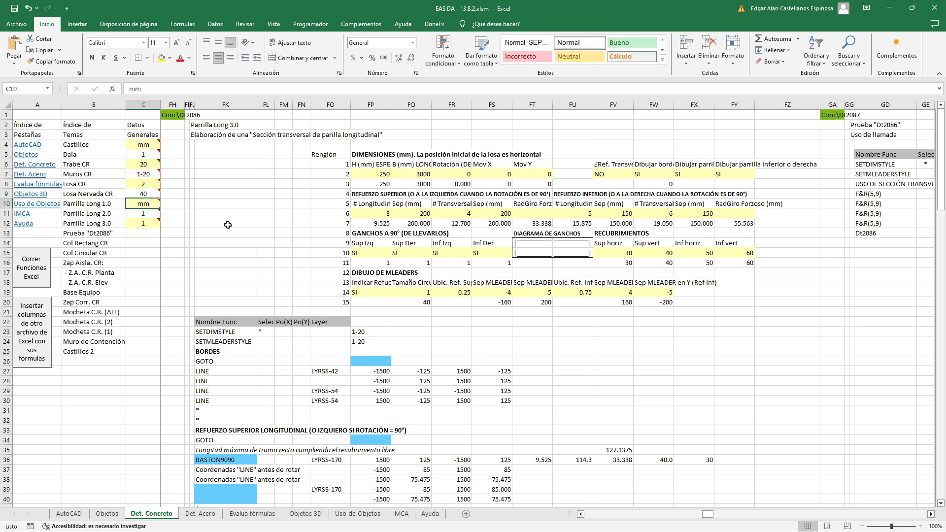
Review the scaled circle size and the upper reinforcement location input, and check that location on the slab section in AutoCAD
left_click(419, 302)
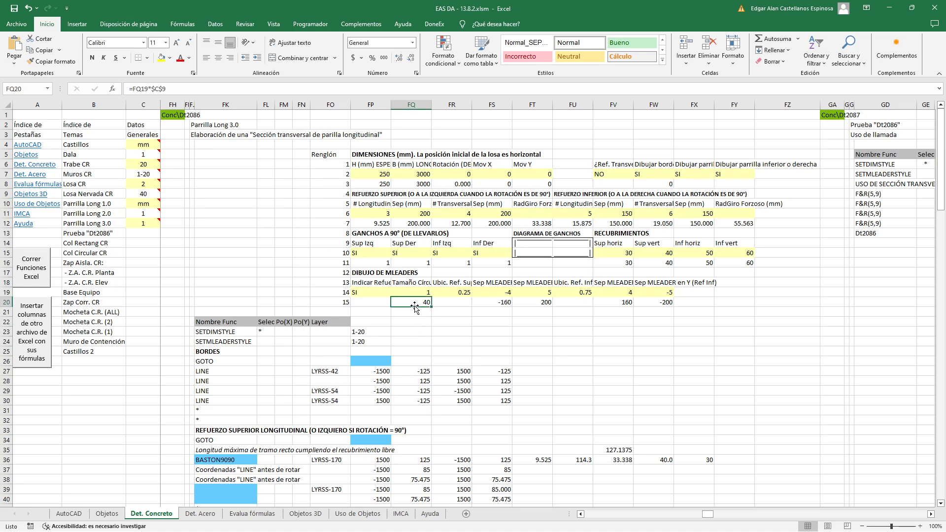
left_click(450, 292)
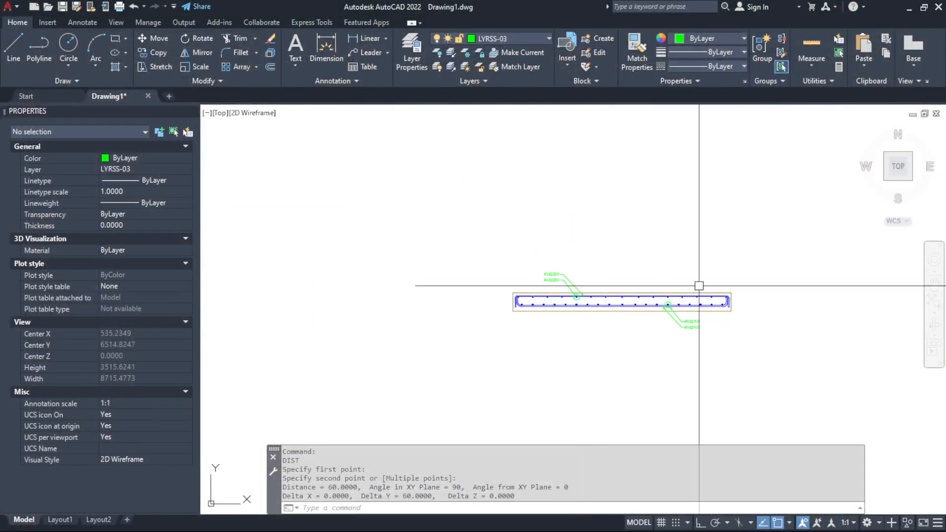
scroll(597, 369, "up", 2)
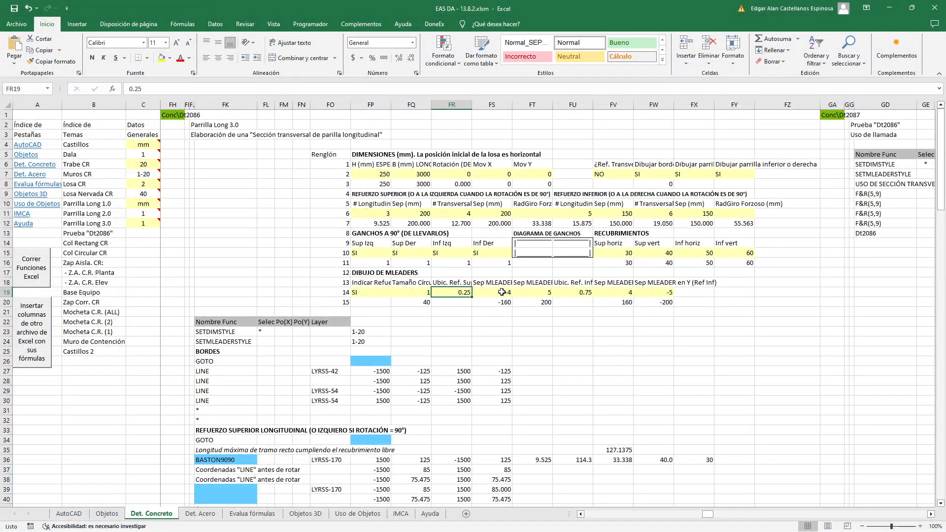
In Excel, review the X and Y multileader separation inputs for the upper reinforcement, including the scaled X formula in FS20
double_click(502, 302)
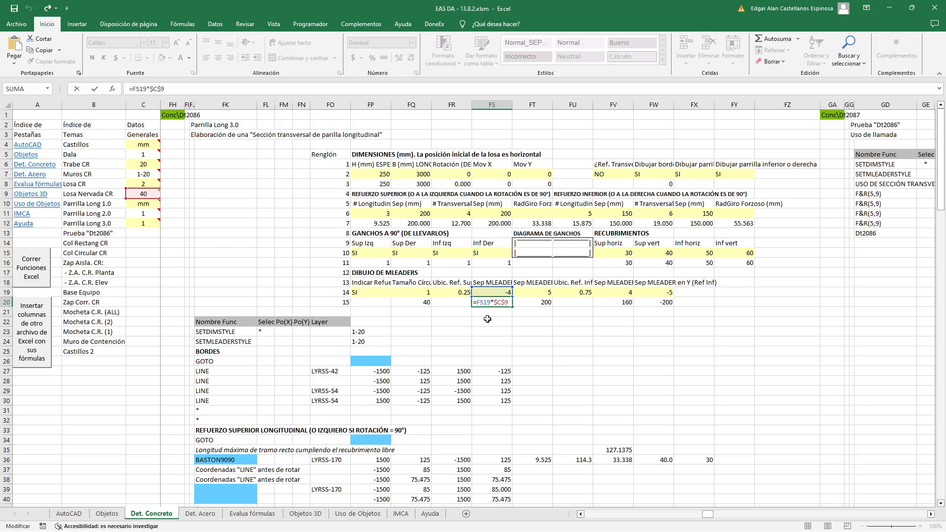
key("Escape")
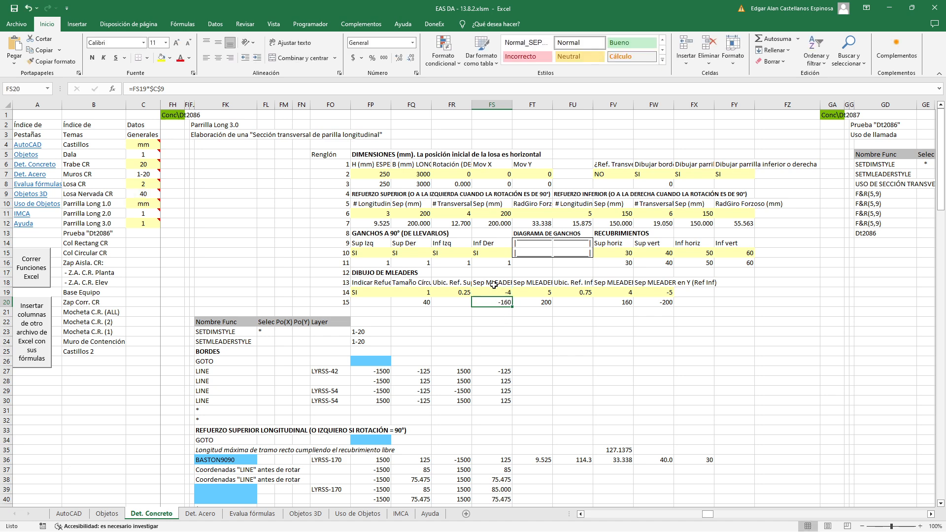
left_click(494, 283)
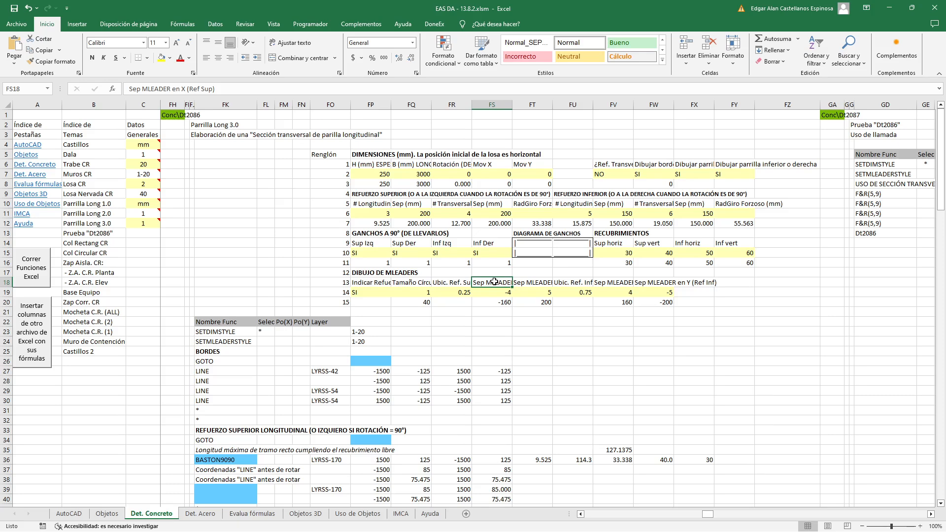
left_click(541, 284)
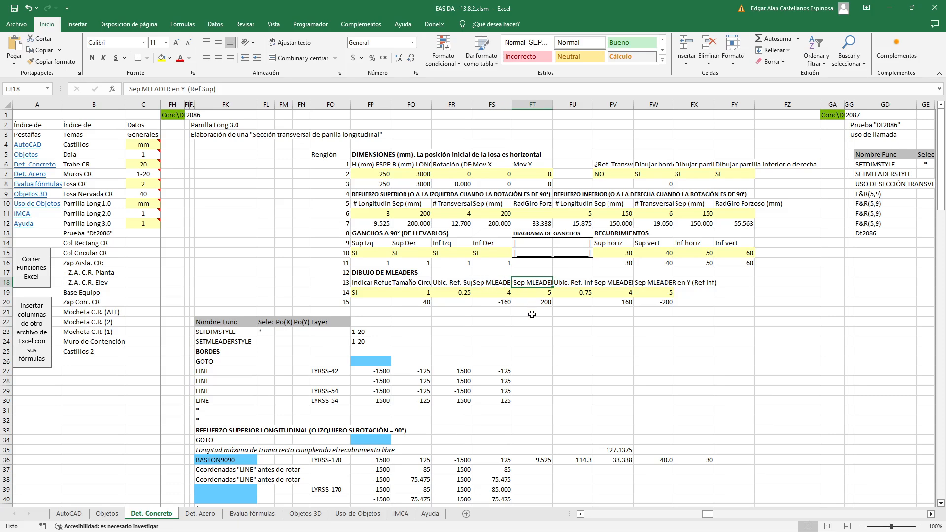
left_click(500, 293)
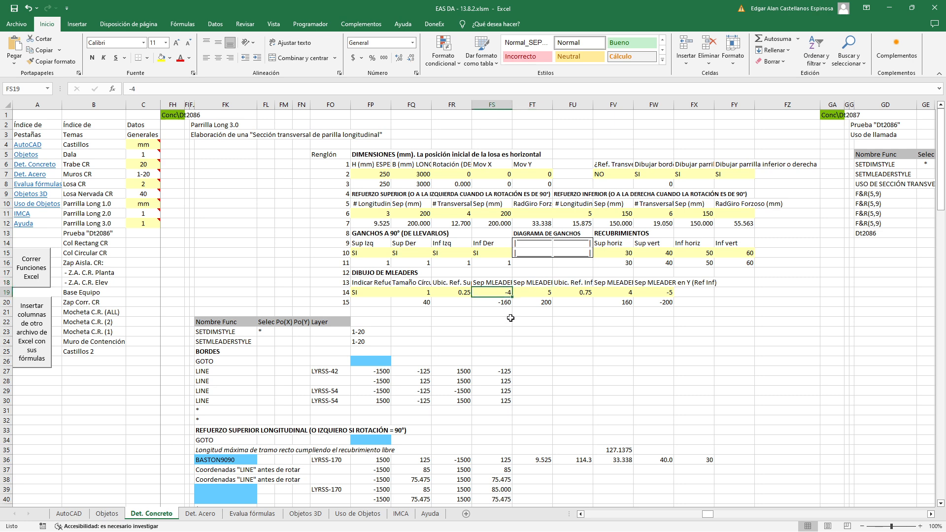
left_click(523, 293)
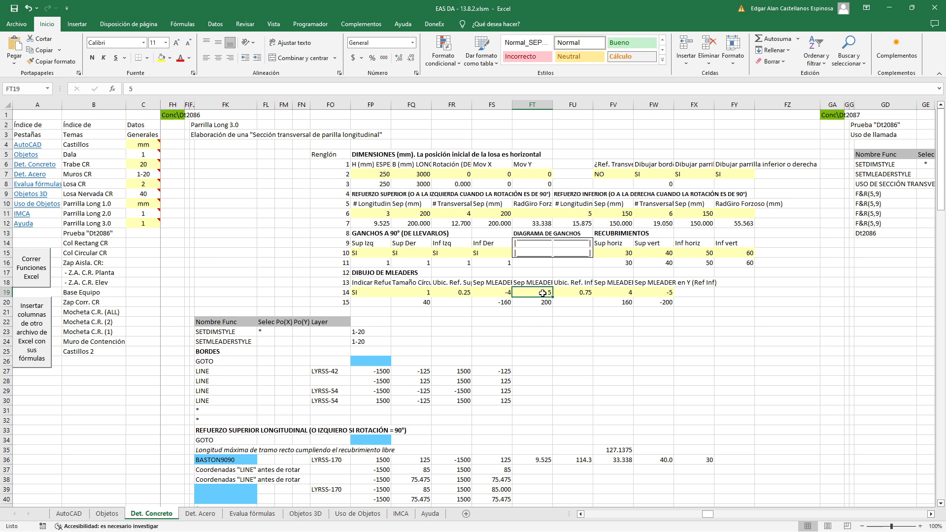
Review the lower reinforcement's multileader location and its X separation input and heading
left_click(576, 293)
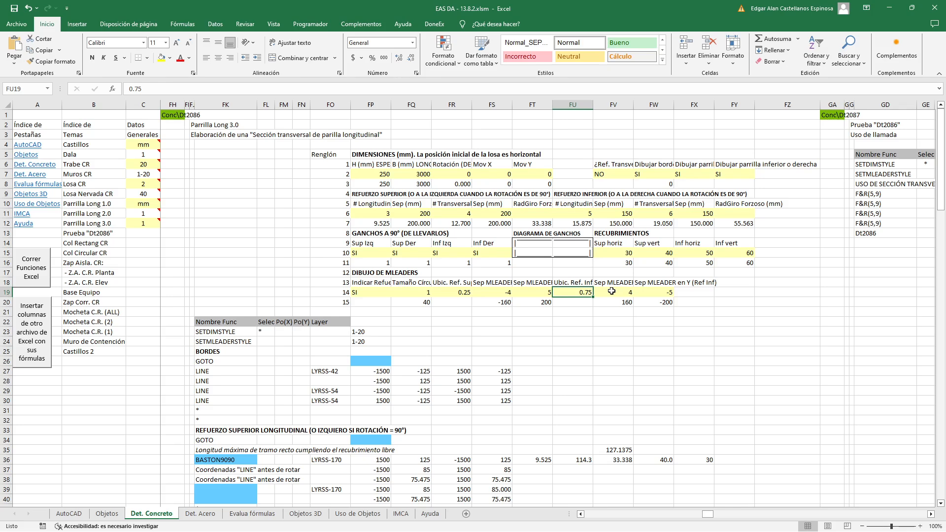
left_click(612, 291)
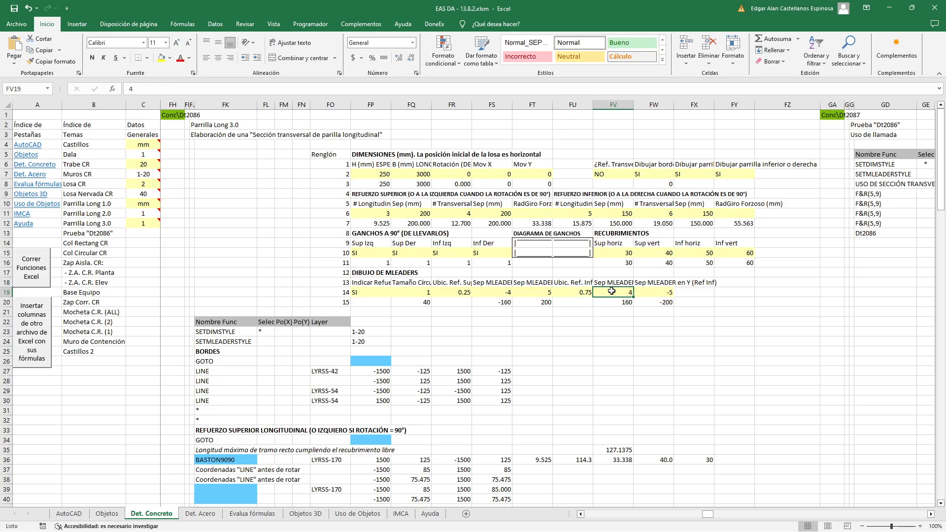
left_click(619, 282)
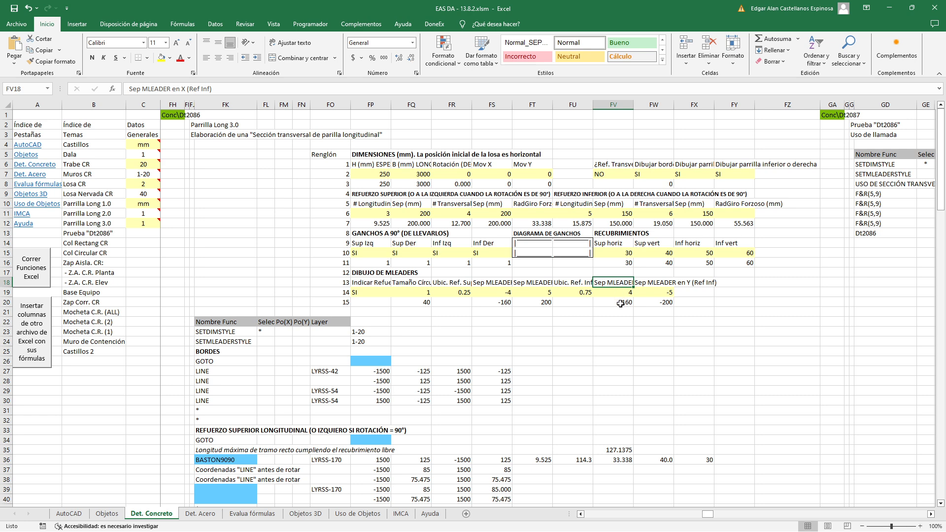
left_click(620, 295)
Compare the circles and multileaders on the AutoCAD slab section, and inspect the scaled lower Y separation formula in FW20 in Excel
key("alt+Tab")
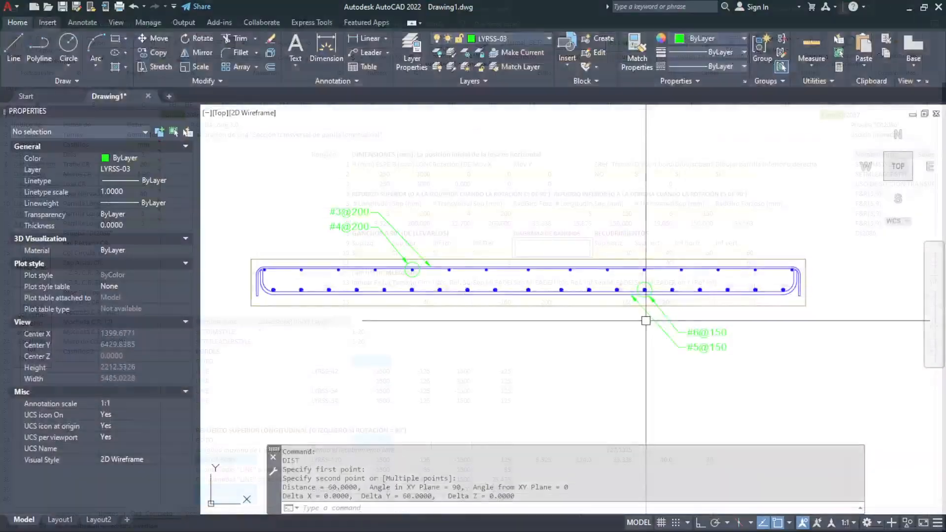
key("Escape")
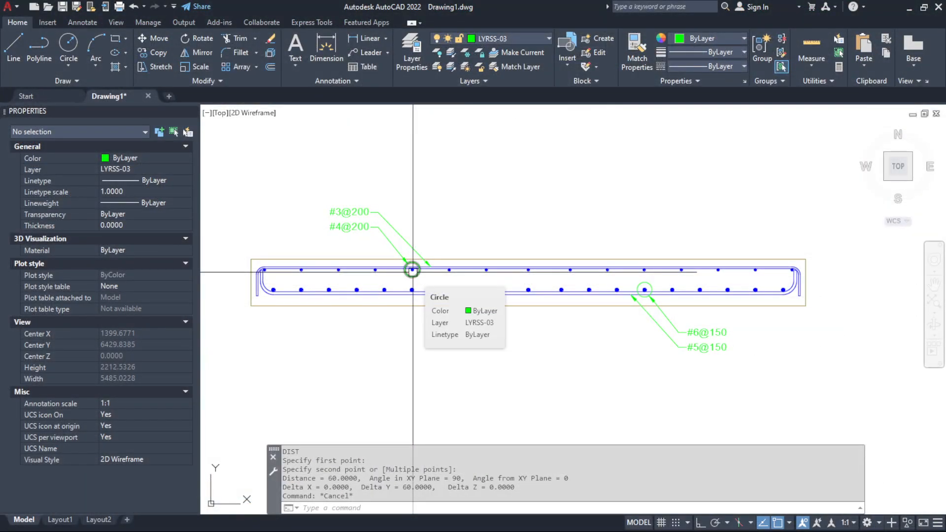
key("Escape")
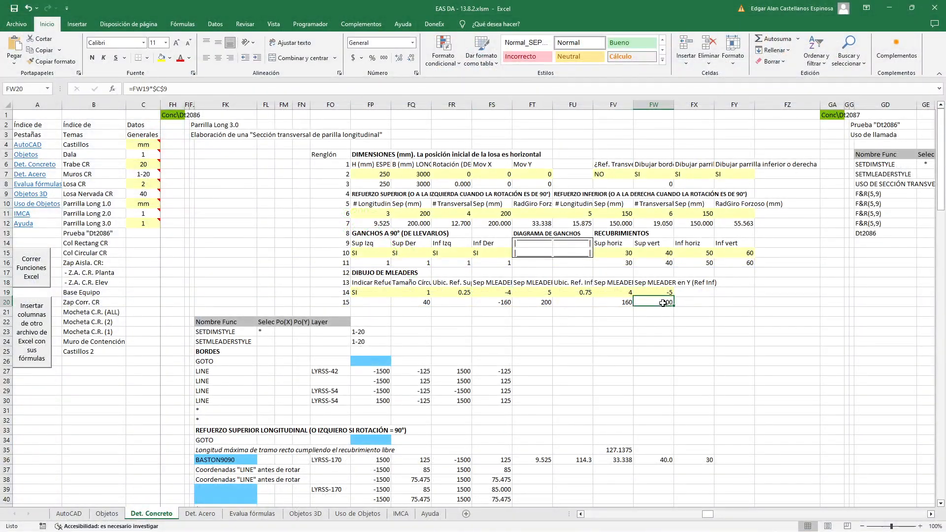
double_click(662, 303)
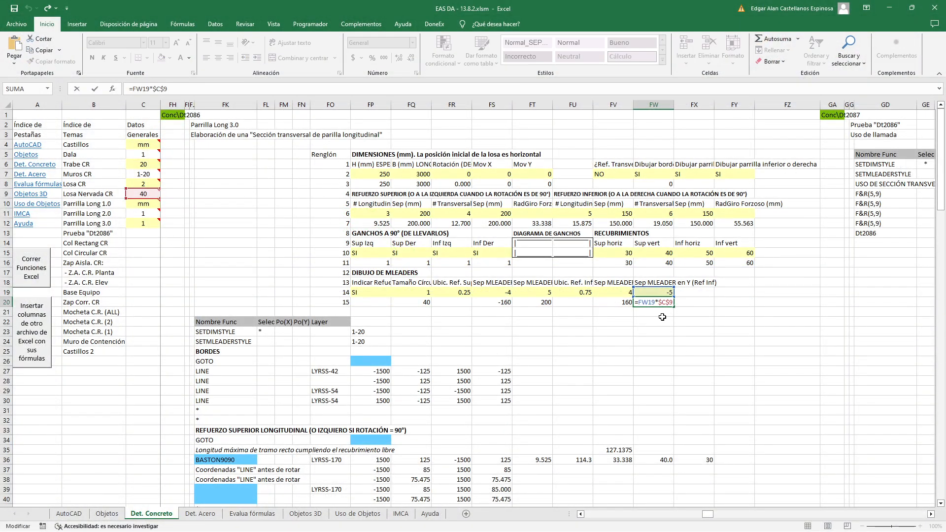
key("Escape")
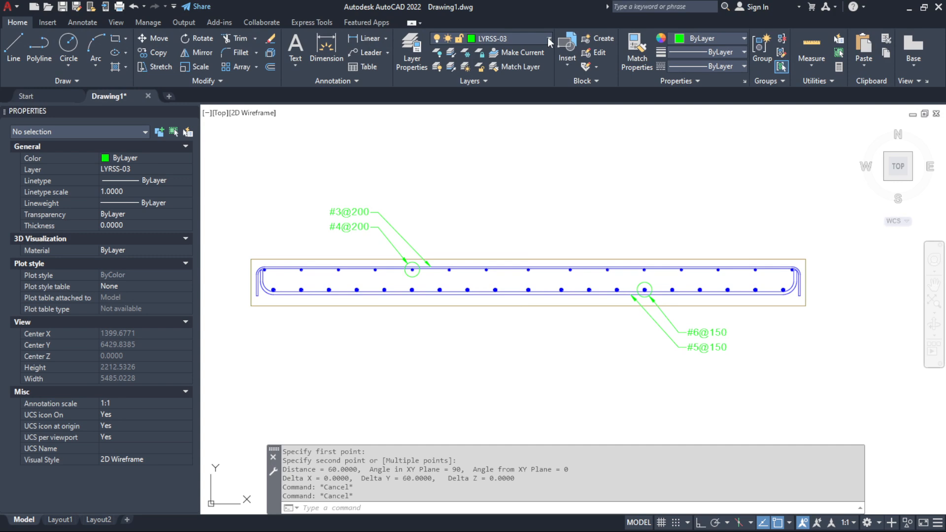
In AutoCAD, check the available dimension styles and multileader styles, keeping 1-20 current for both
left_click(548, 37)
left_click(548, 37)
left_click(81, 24)
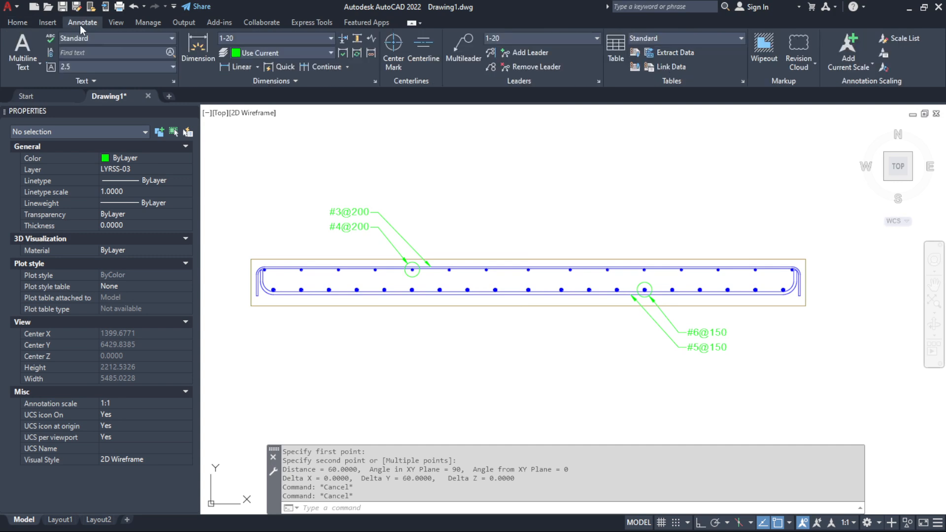
left_click(331, 37)
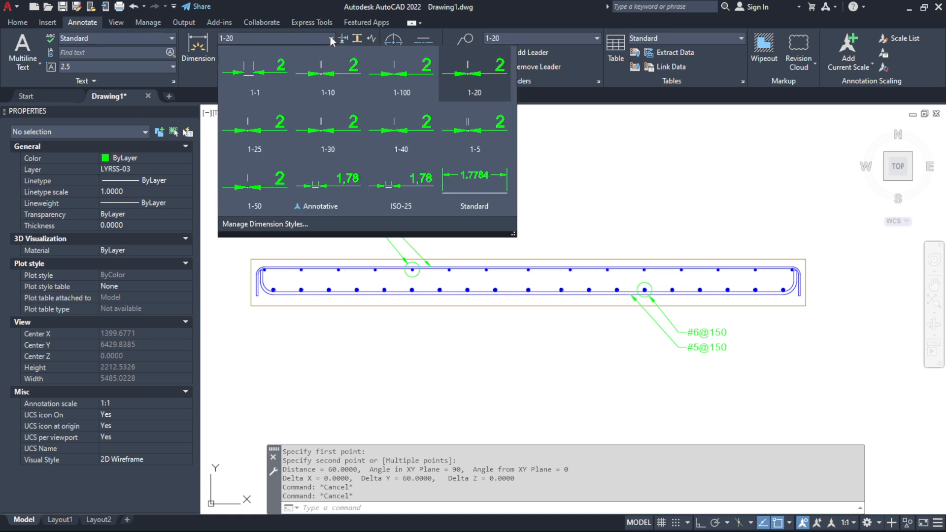
left_click(330, 38)
left_click(585, 40)
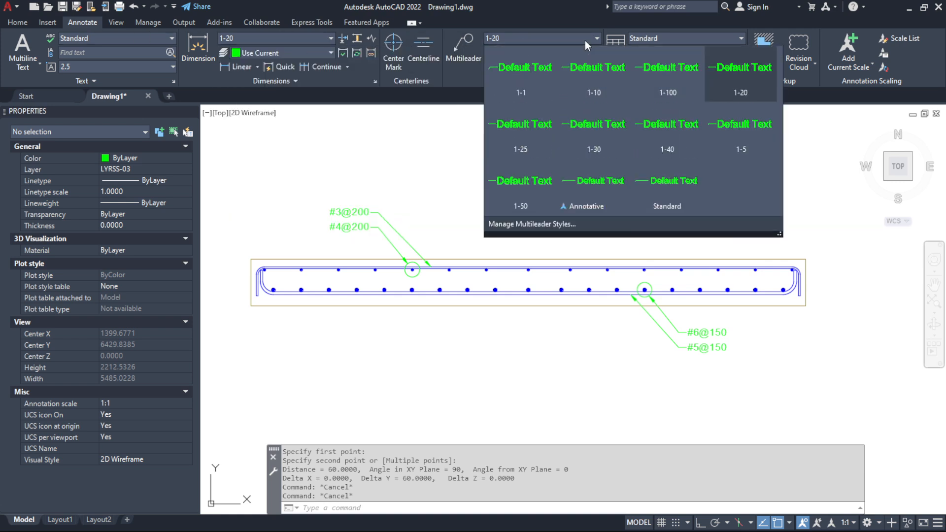
left_click(585, 40)
left_click(18, 23)
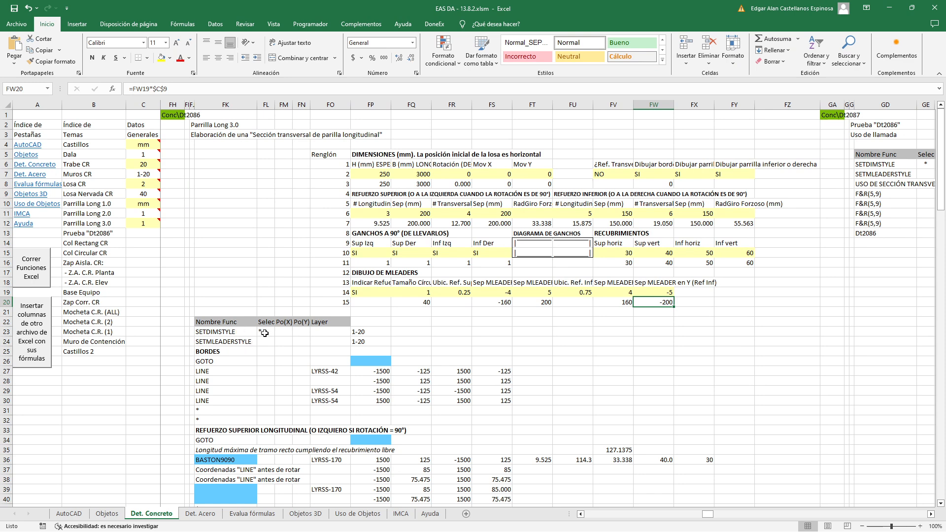
Back in Excel, inspect the style formulas of the SETDIMSTYLE and SETMLEADERSTYLE rows in FP23 and FP24 without changing them
double_click(369, 332)
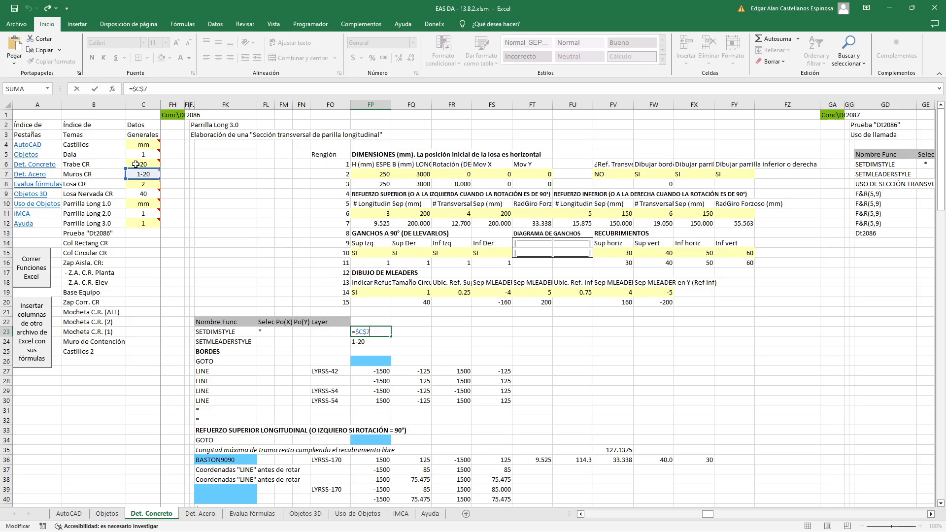
key("Return")
key("F2")
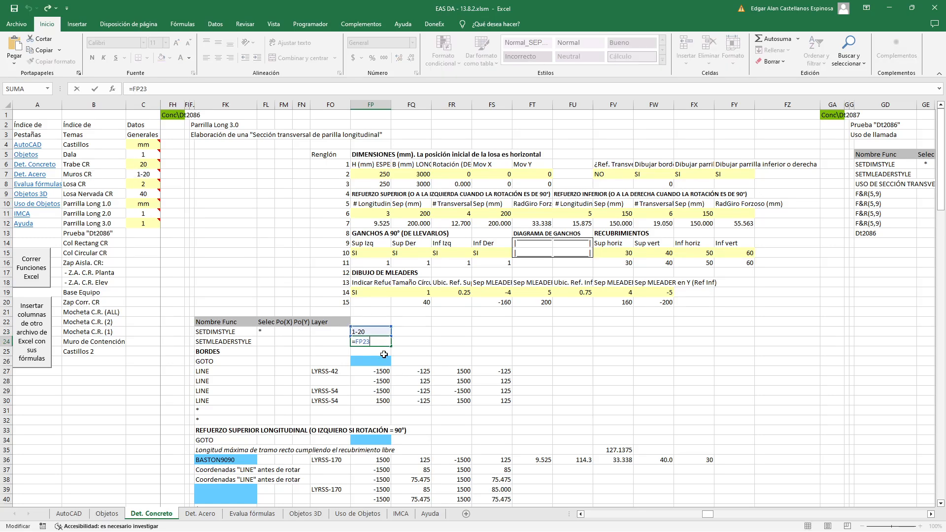
key("Escape")
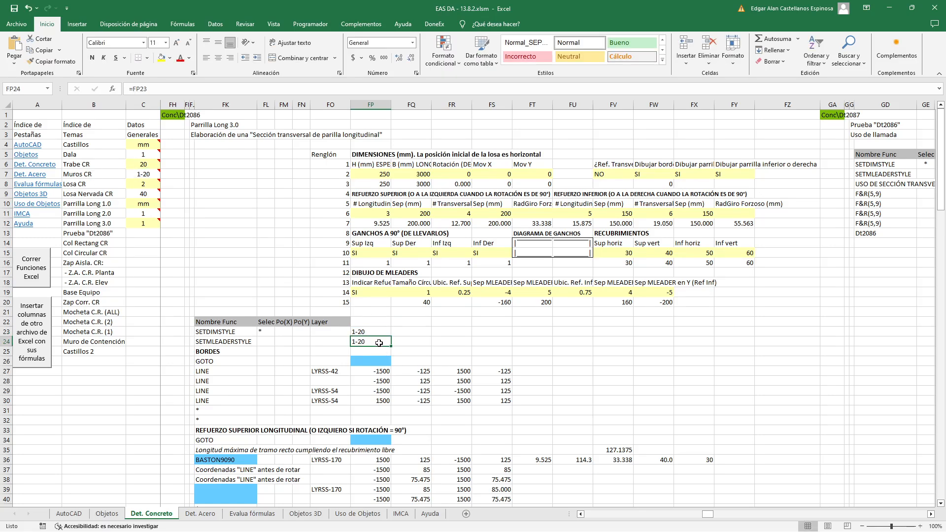
Review the selection mark in FL23 and the SETDIMSTYLE and SETMLEADERSTYLE function names in FK23 and FK24
left_click(268, 333)
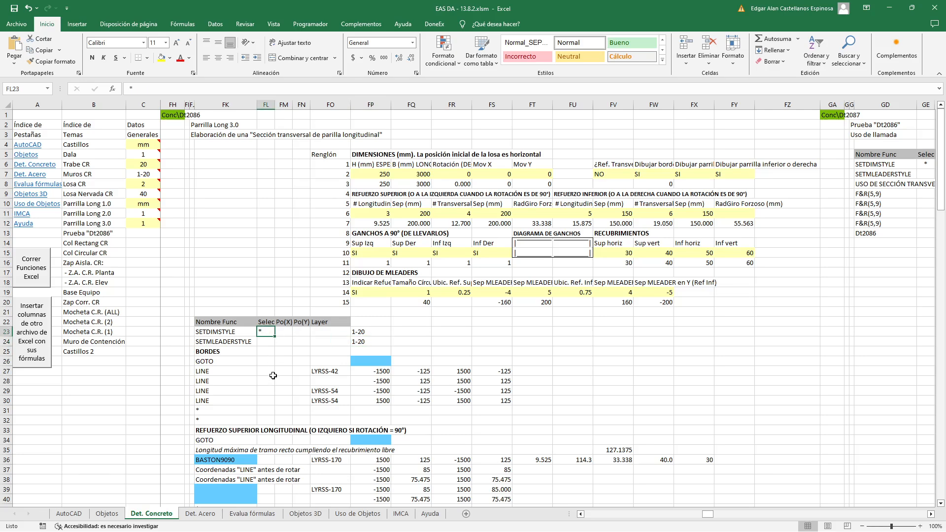
left_click(211, 334)
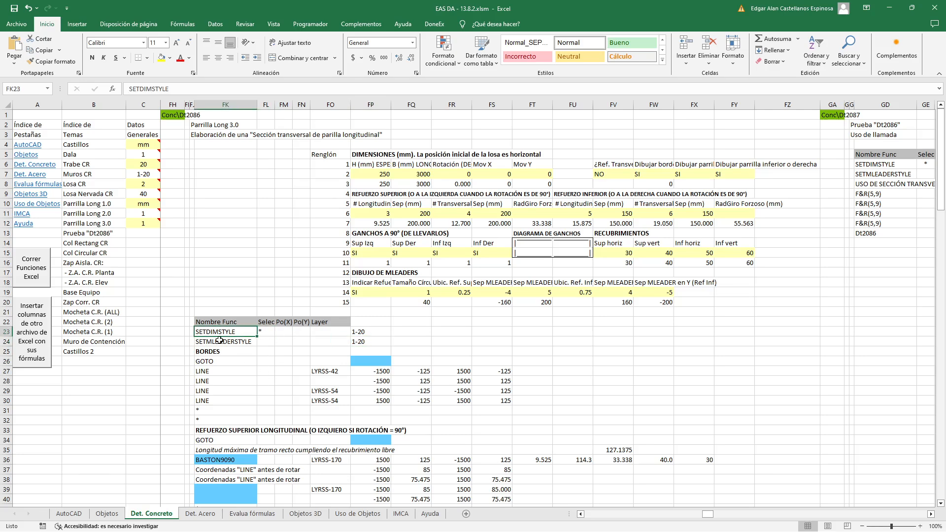
left_click(219, 339)
left_click(221, 333)
left_click(222, 342)
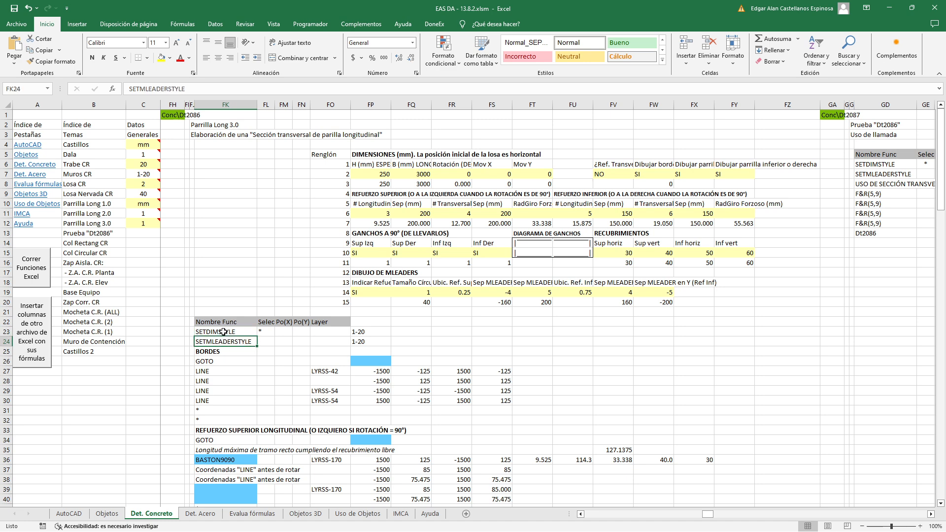
left_click(270, 369)
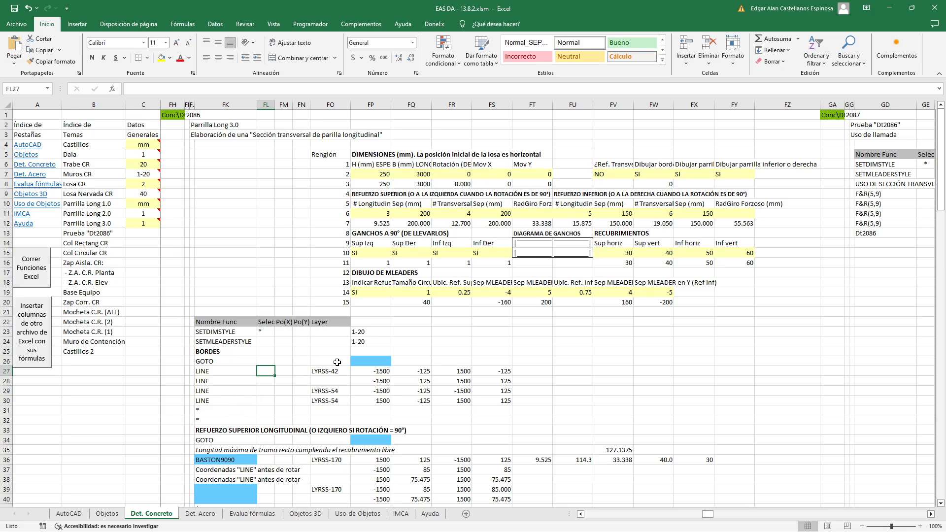
Inspect the conditional formulas in the blue cells FP26, FK36 and FK39:FK40 of the borders and upper longitudinal reinforcement blocks
left_click(365, 362)
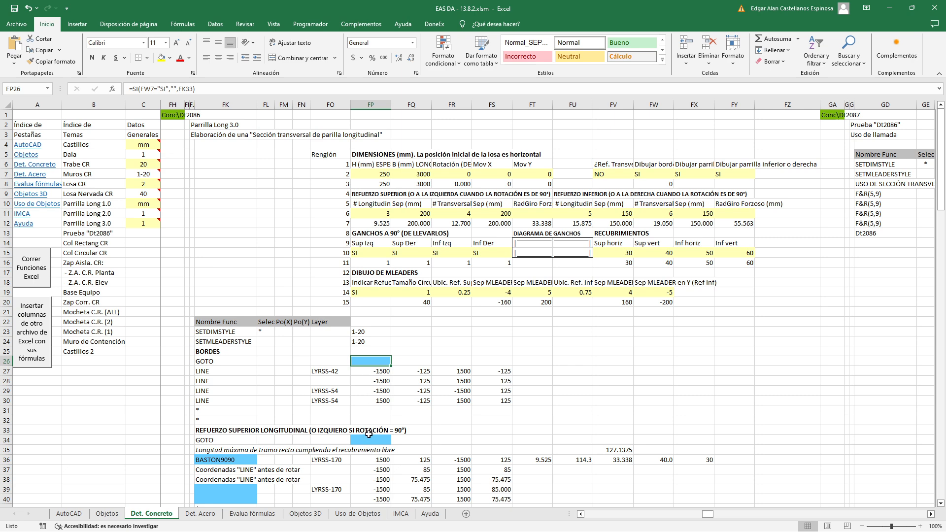
left_click(249, 460)
scroll(282, 362, "down", 5)
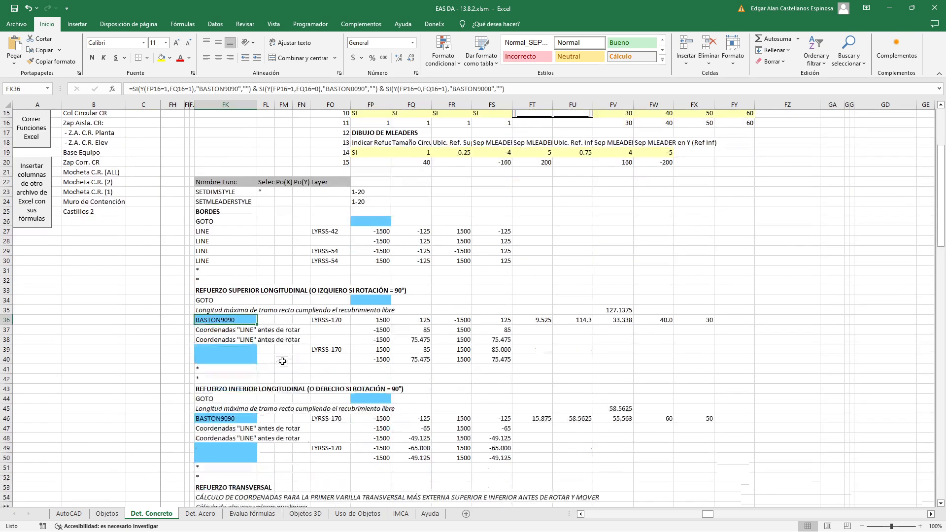
left_click_drag(245, 340, 246, 351)
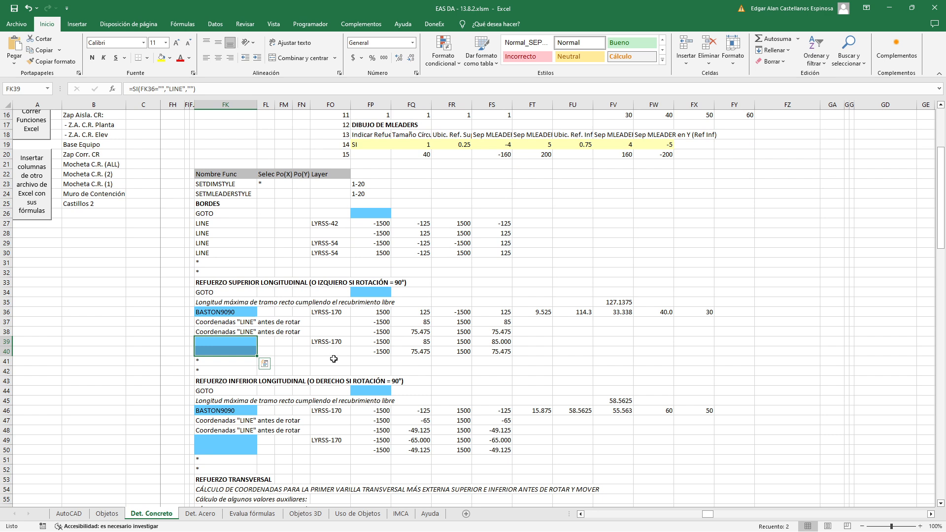
left_click(237, 352)
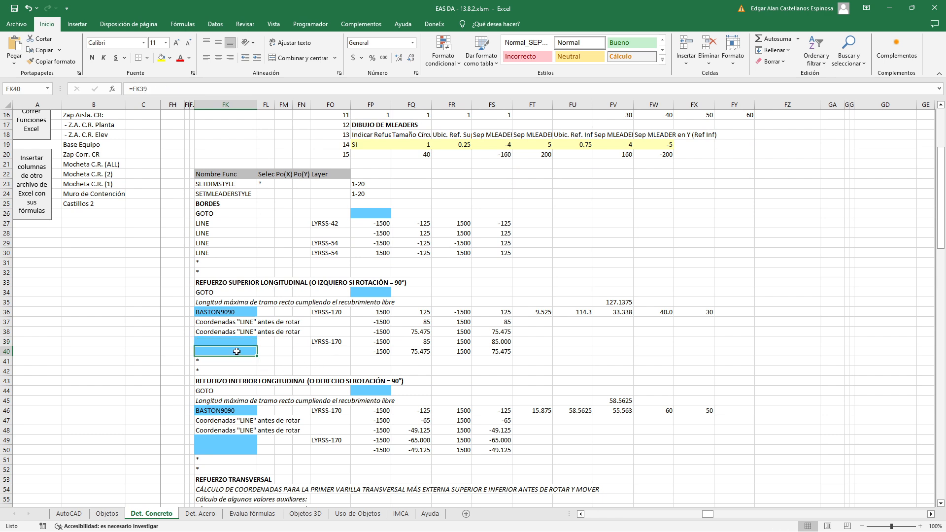
Inspect the lower longitudinal reinforcement formulas in FP44 and FK46, and look over the transverse reinforcement and multileader blocks below
scroll(236, 351, "down", 4)
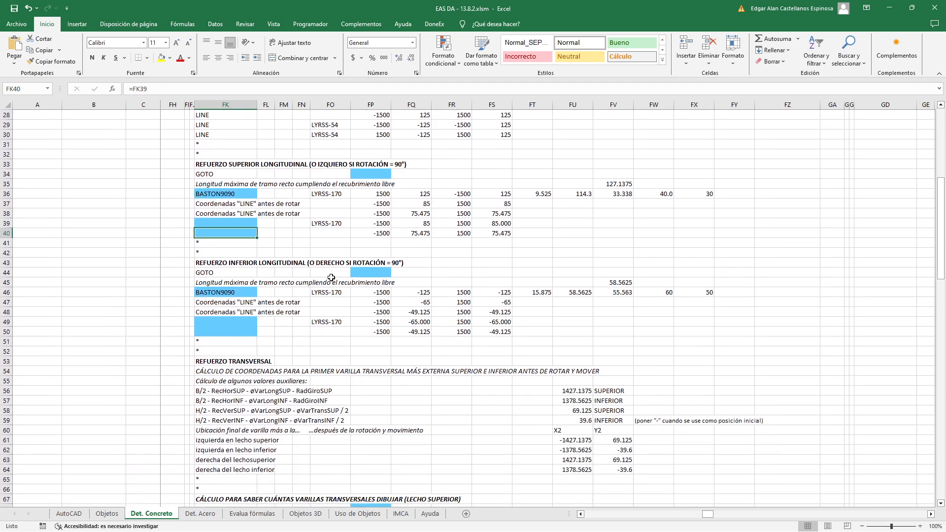
left_click(368, 273)
left_click(250, 292)
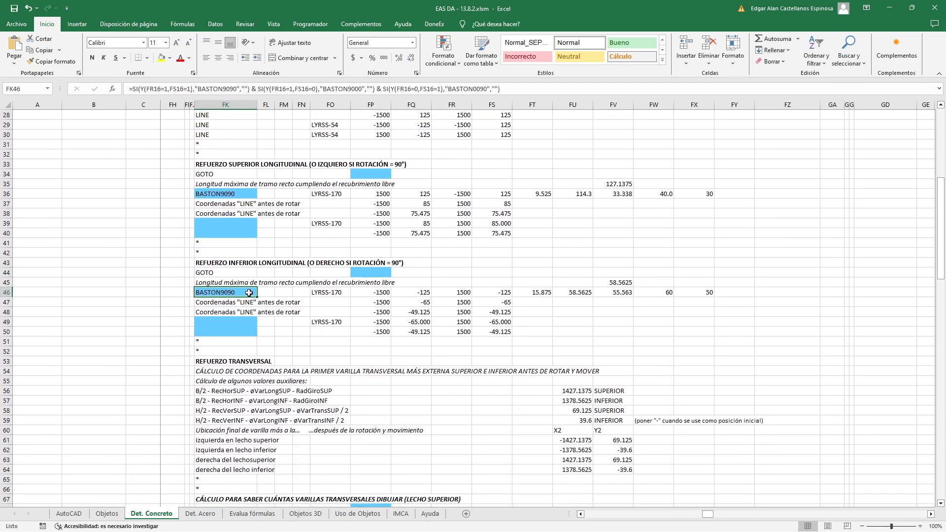
left_click(375, 273)
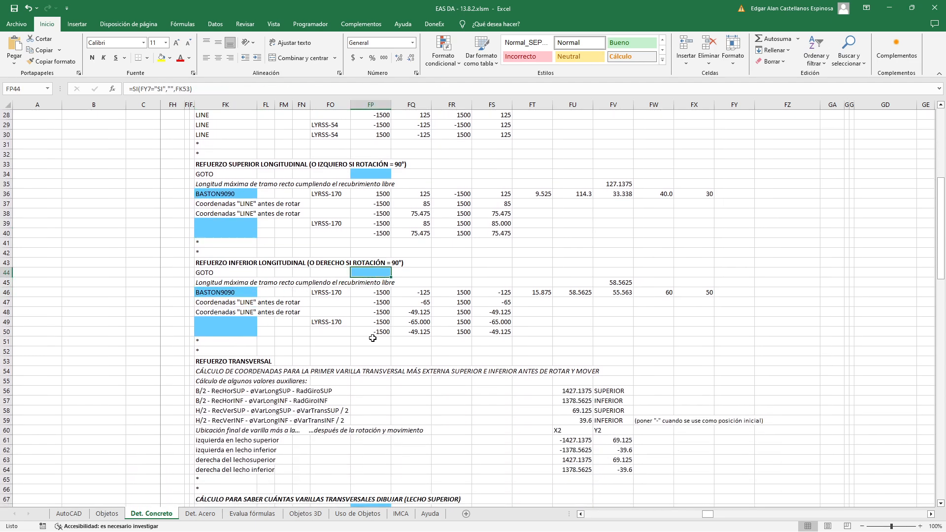
scroll(282, 328, "down", 14)
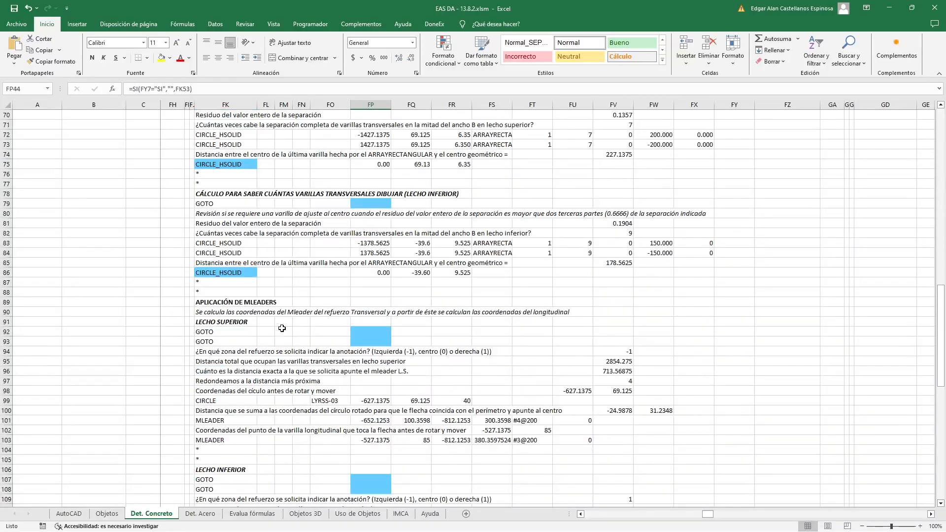
scroll(282, 328, "down", 2)
scroll(282, 329, "up", 7)
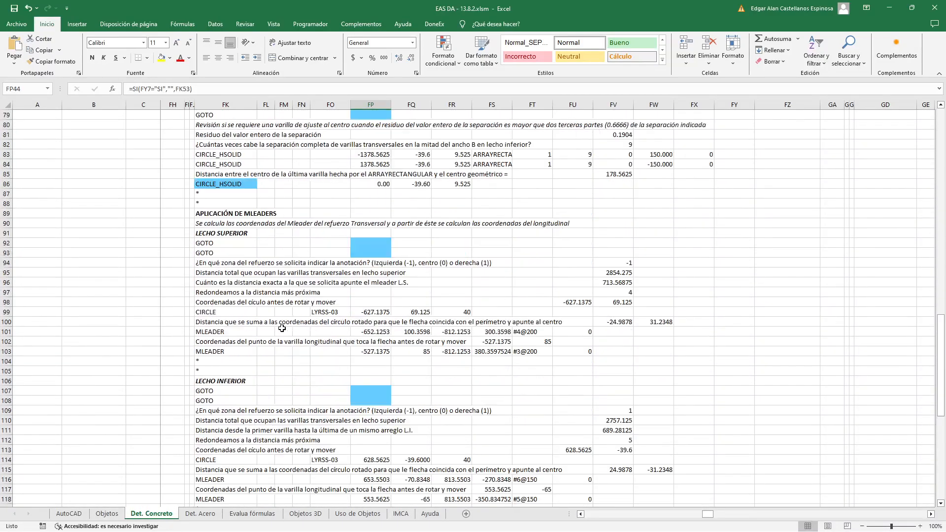
scroll(282, 328, "up", 18)
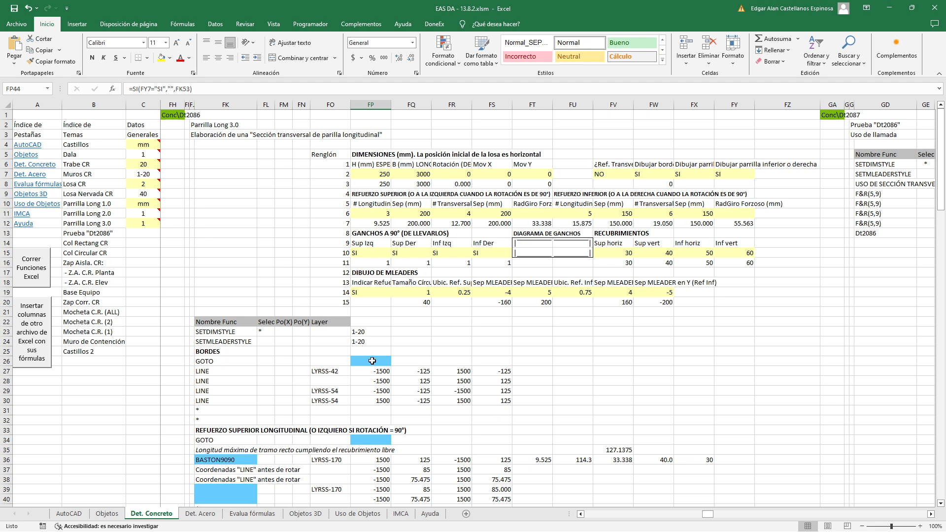
Examine the GOTO function in FK26, its conditional argument in FP26 and the BORDES heading in FK25
left_click_drag(235, 361, 367, 363)
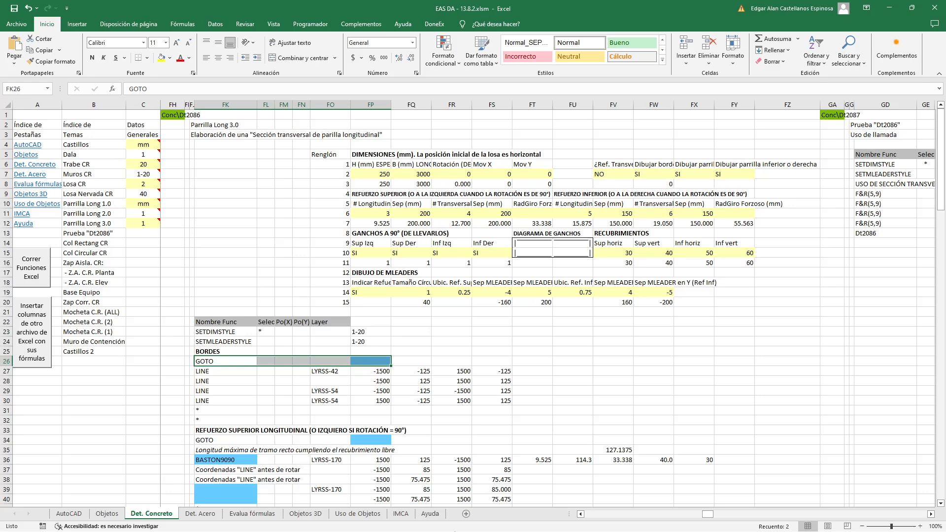
left_click(381, 363)
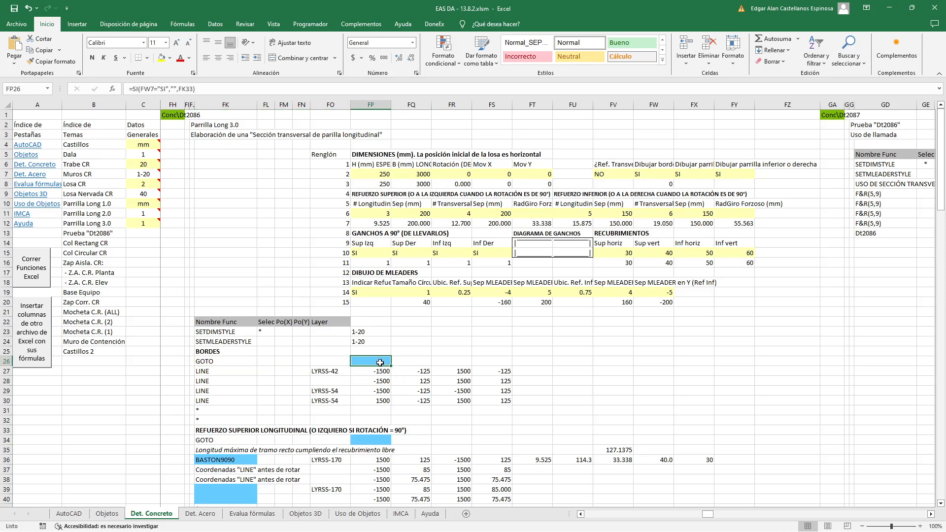
left_click(230, 361)
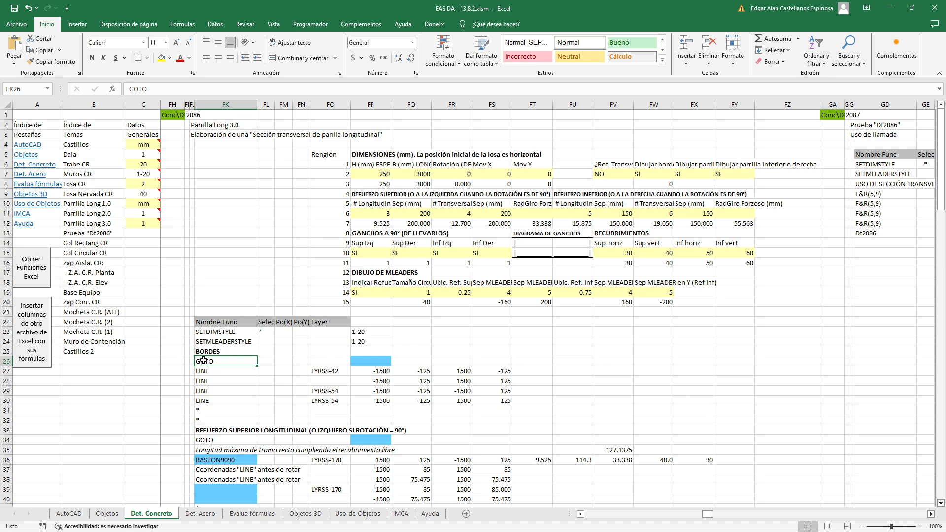
left_click(418, 342)
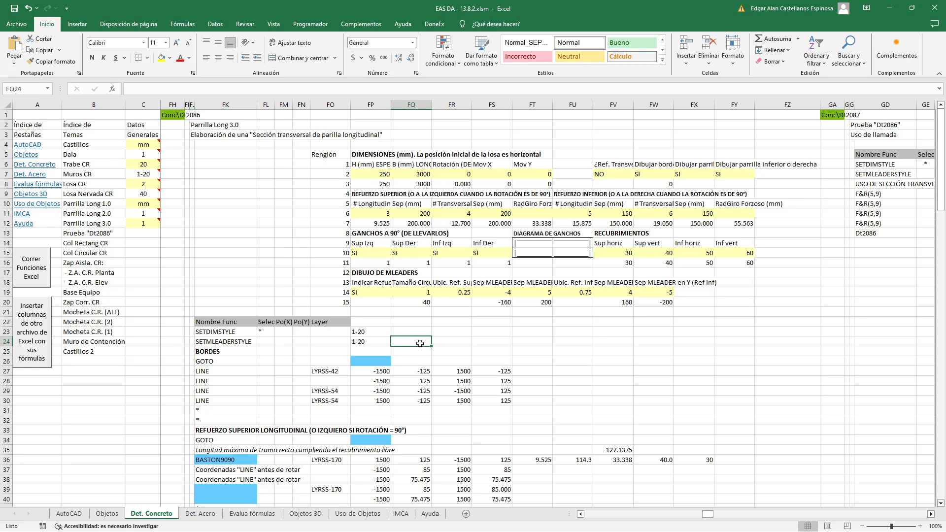
left_click(232, 353)
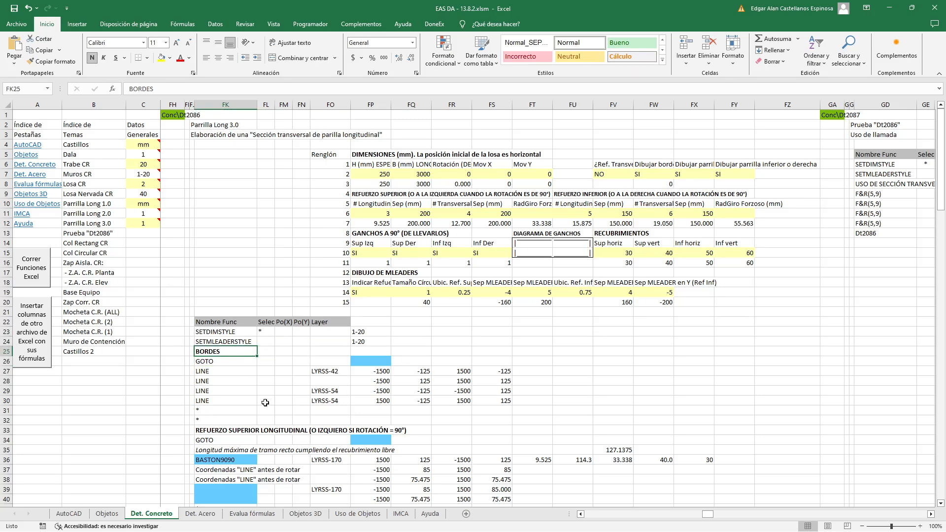
In AutoCAD, highlight the four border lines of the slab section, and clear the selection
key("alt+Tab")
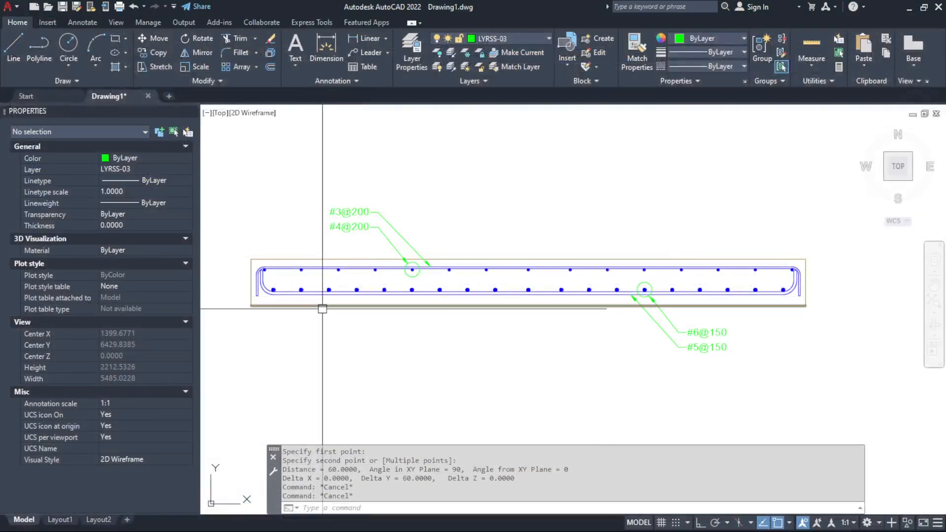
left_click(261, 306)
left_click(248, 275)
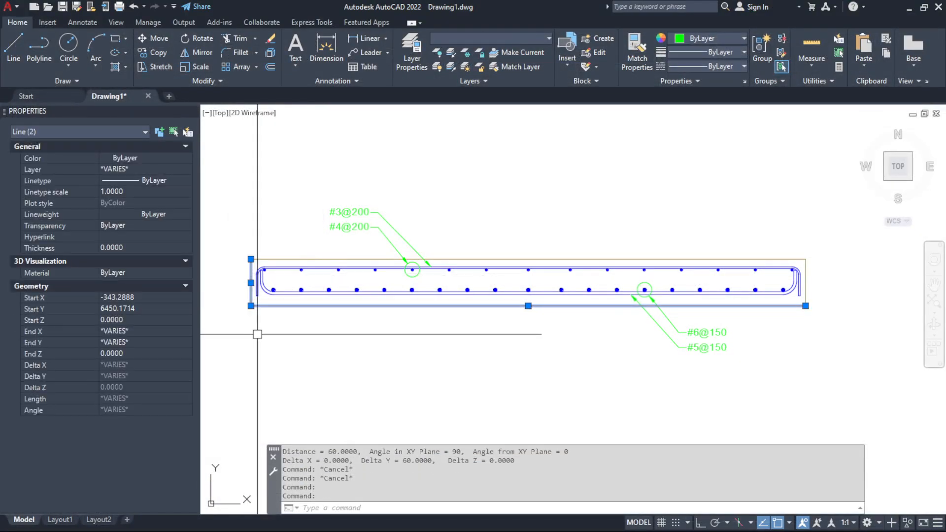
left_click(507, 260)
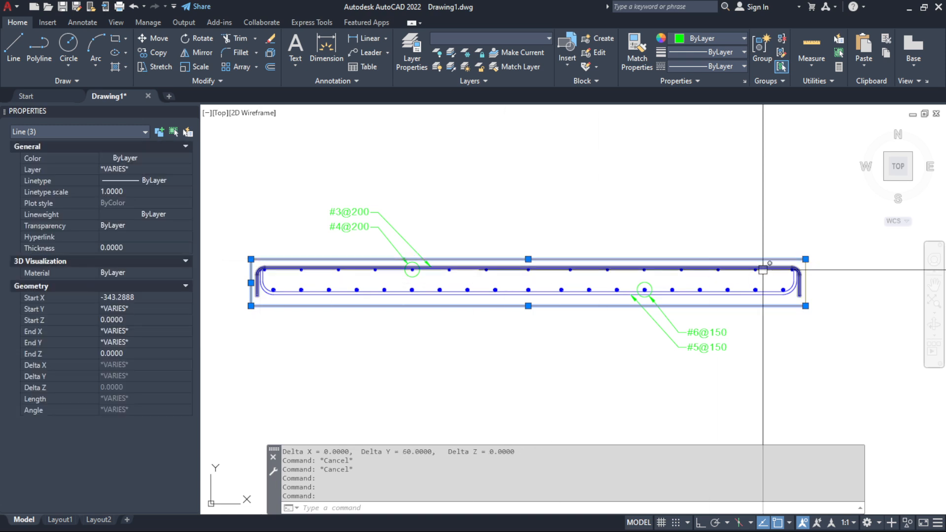
left_click(807, 270)
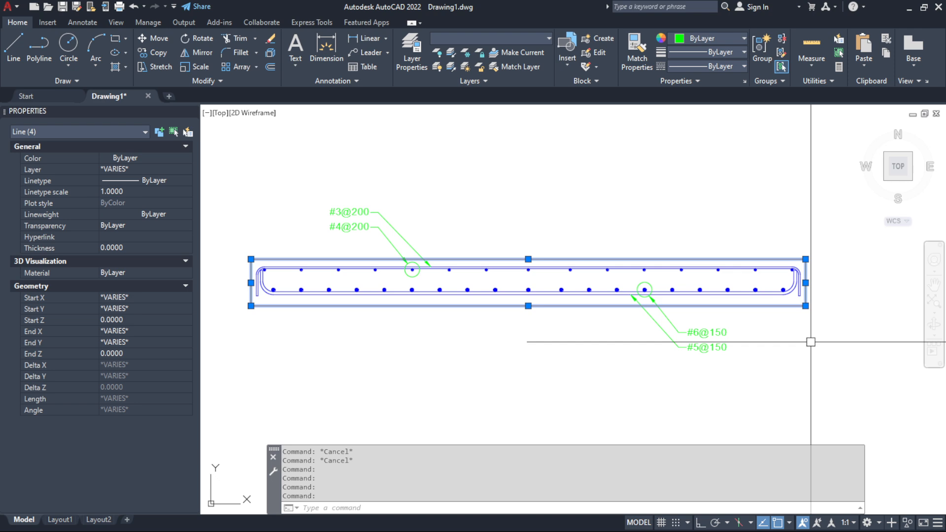
key("Escape")
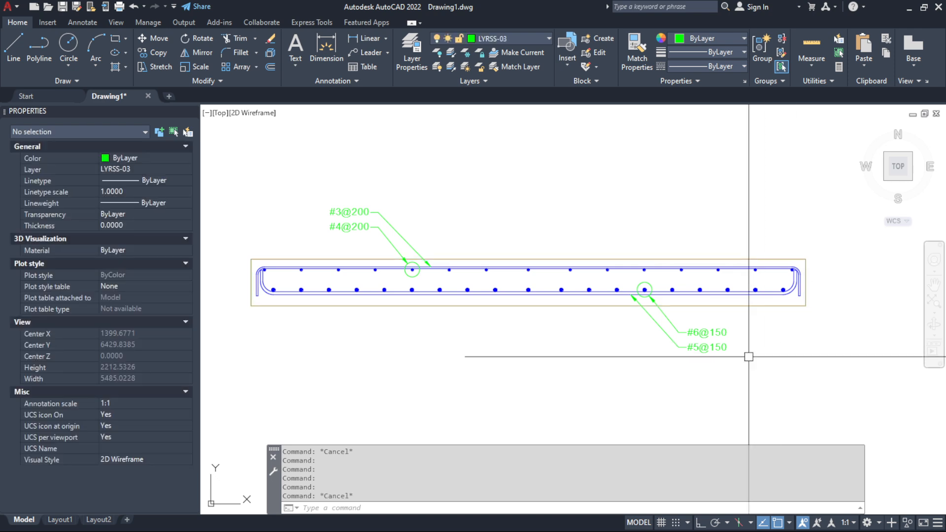
Run the Excel functions from the workbook and place another slab section in AutoCAD, centred above the existing one
key("alt+Tab")
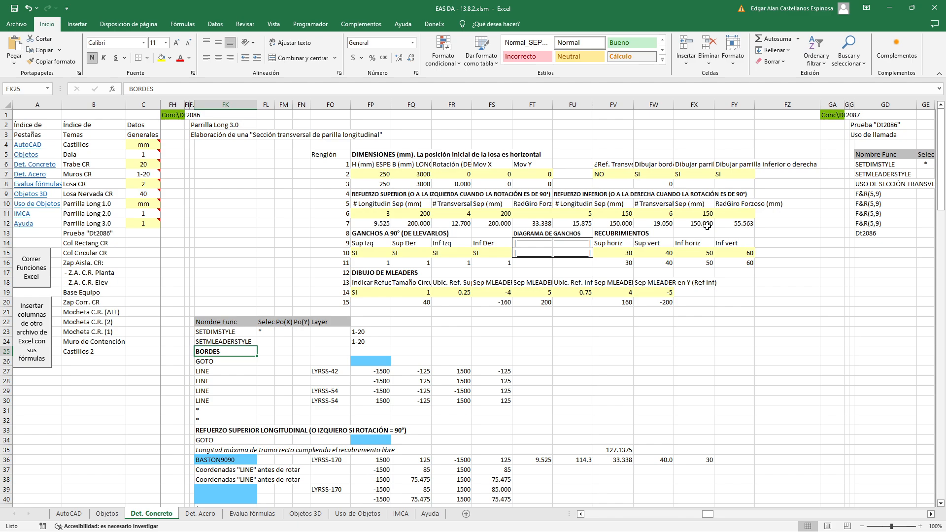
left_click(37, 269)
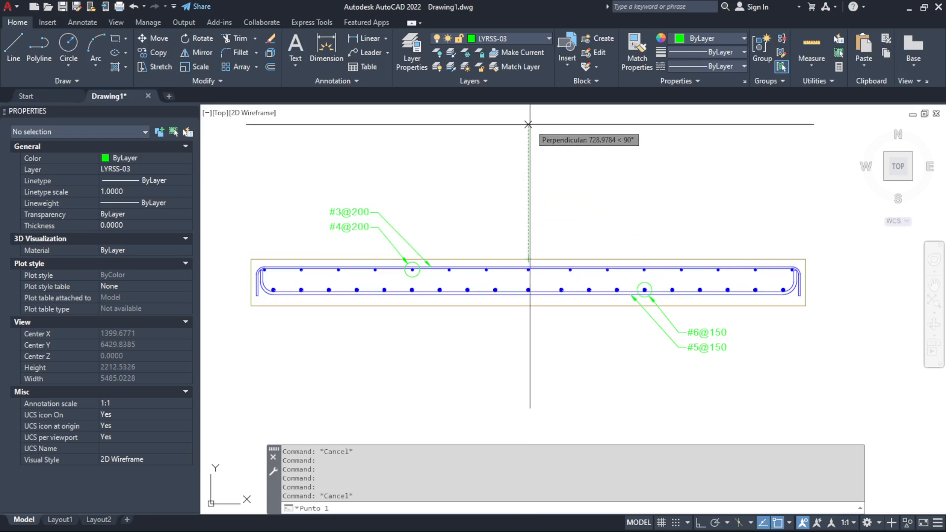
left_click(528, 141)
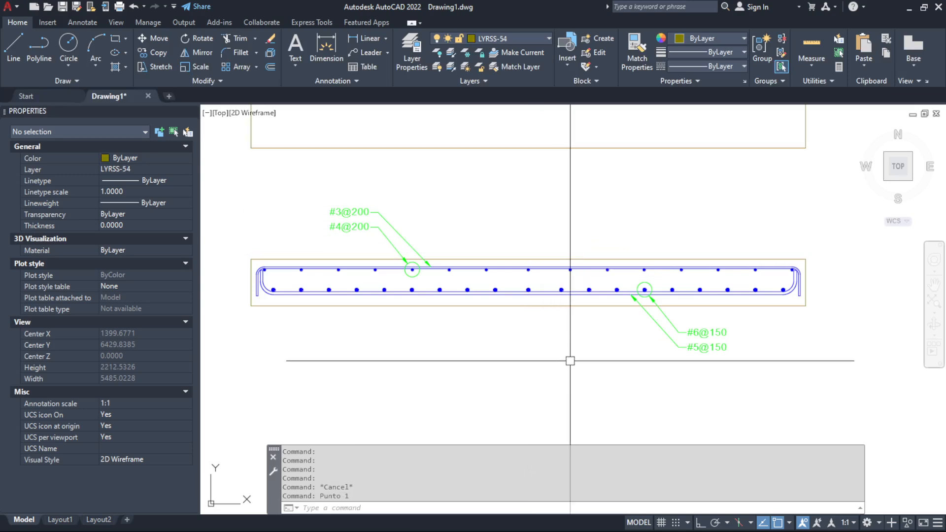
scroll(566, 359, "down", 2)
scroll(540, 182, "up", 2)
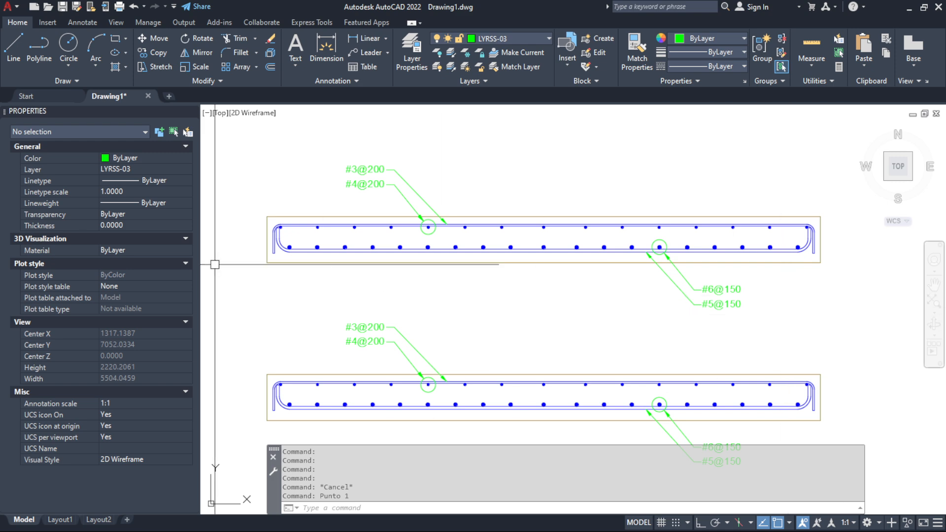
scroll(723, 243, "down", 2)
scroll(656, 308, "up", 2)
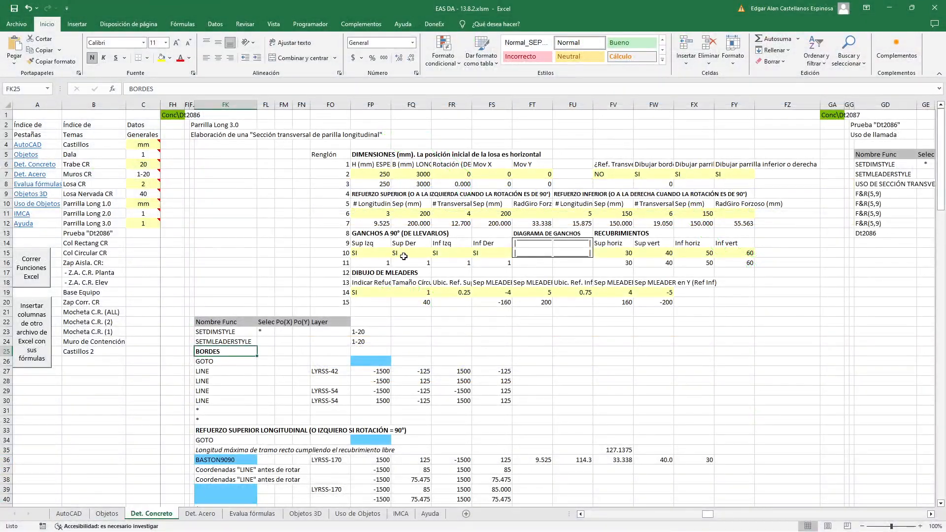
Back in Excel, inspect the concrete border drawing option in FW7, its heading and the formula in FW8 without changing them
key("Down")
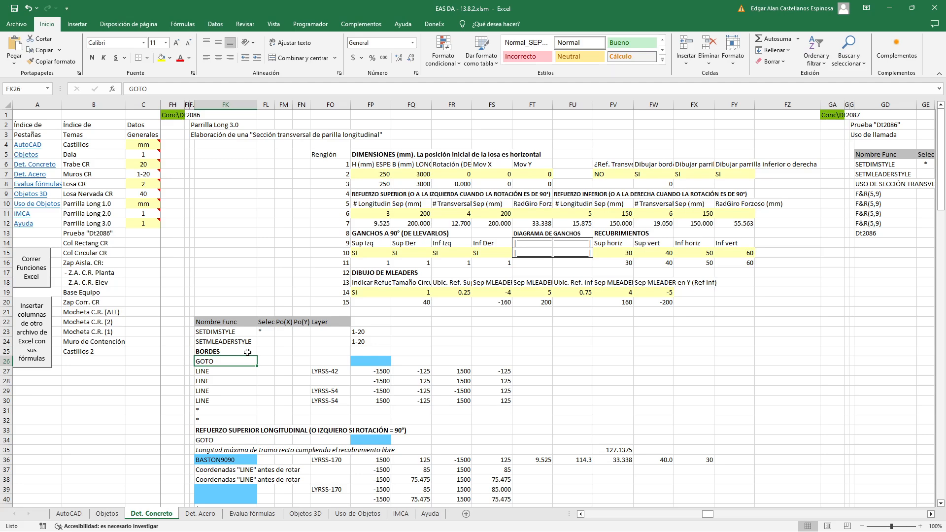
left_click(655, 164)
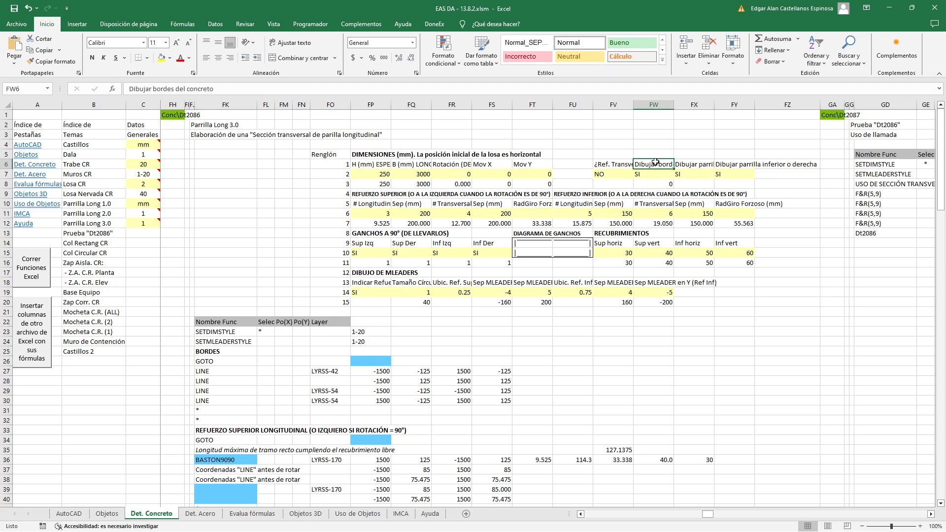
left_click(659, 174)
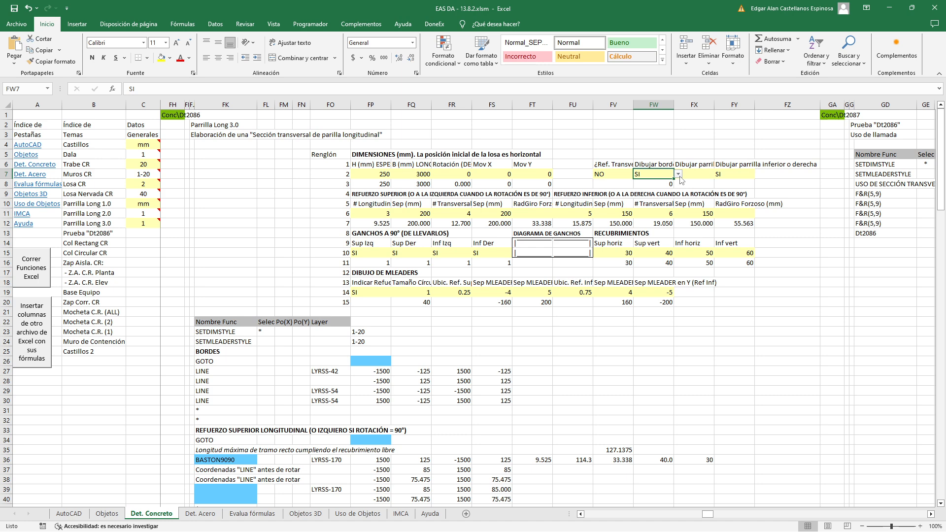
left_click(679, 175)
left_click(672, 182)
left_click(669, 184)
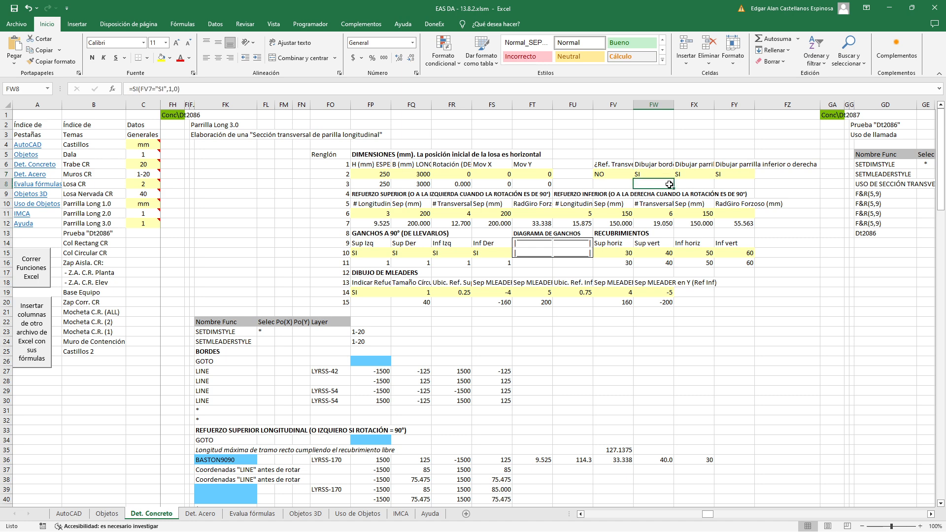
double_click(670, 184)
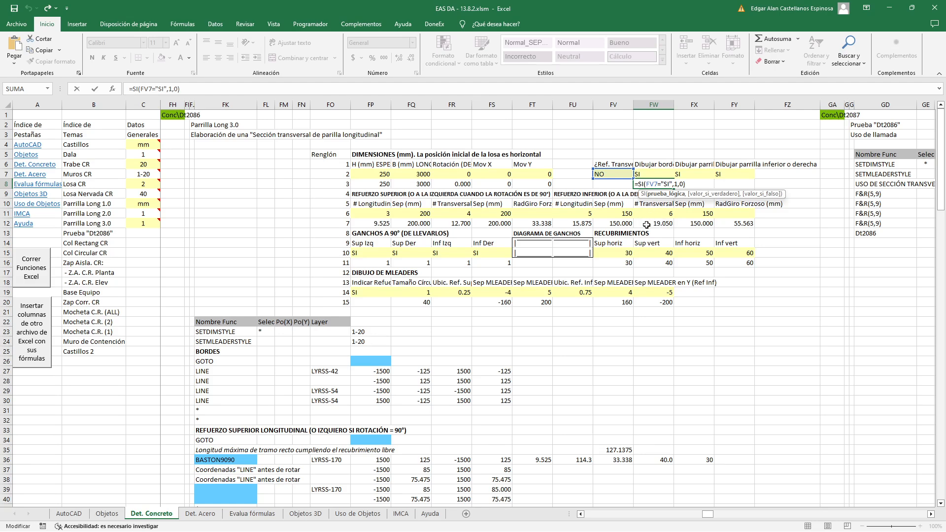
key("Escape")
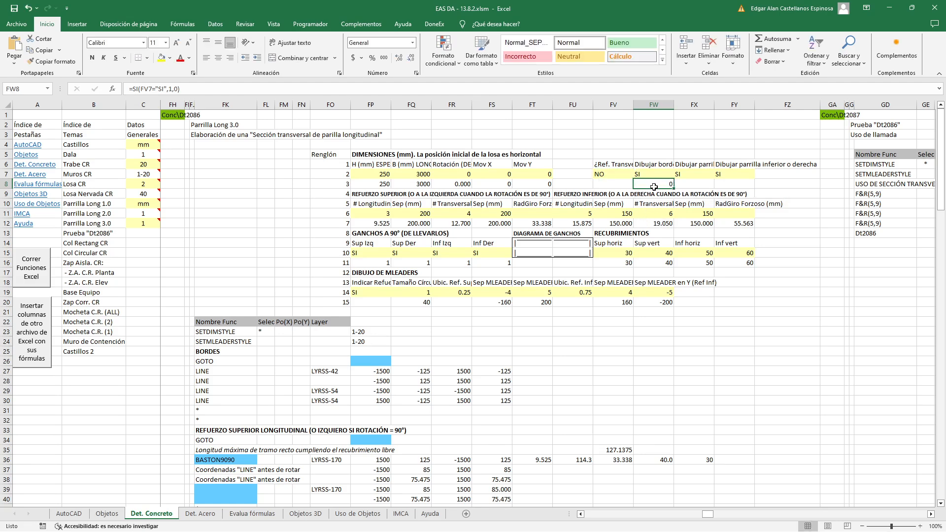
Move the conditional formula from FW8 to FV8, under the transverse reference option, and inspect it there without changing it
left_click_drag(654, 186, 619, 187)
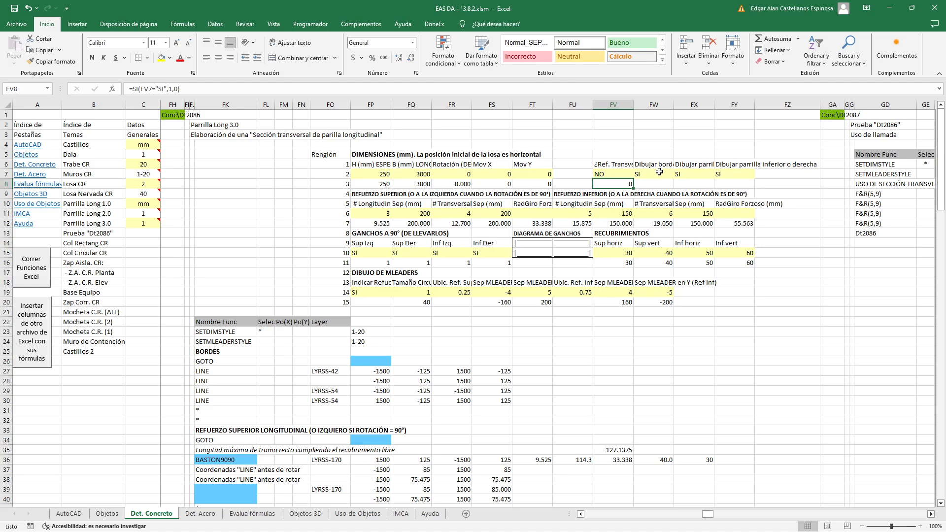
double_click(616, 182)
key("Escape")
Inspect the concrete border option in FW7 and the GOTO conditional formula in FP26 without changing them
left_click(660, 173)
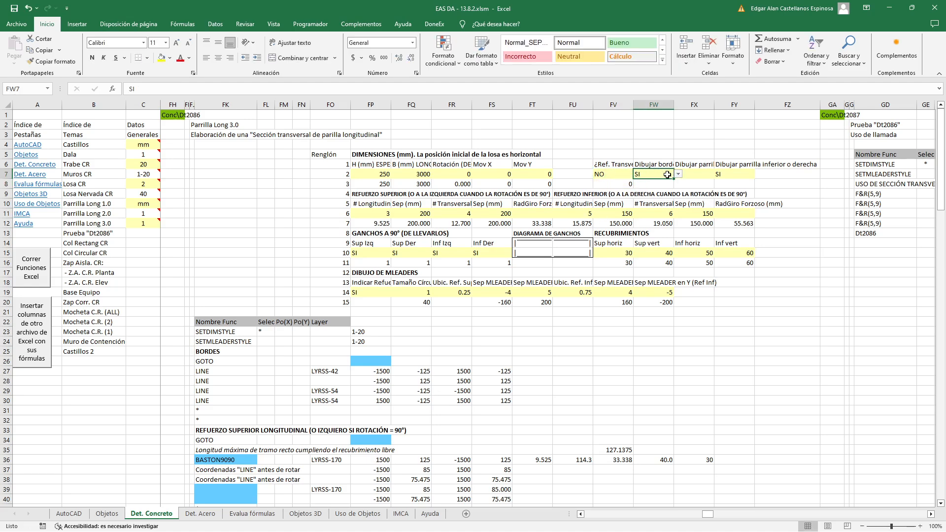
left_click(532, 340)
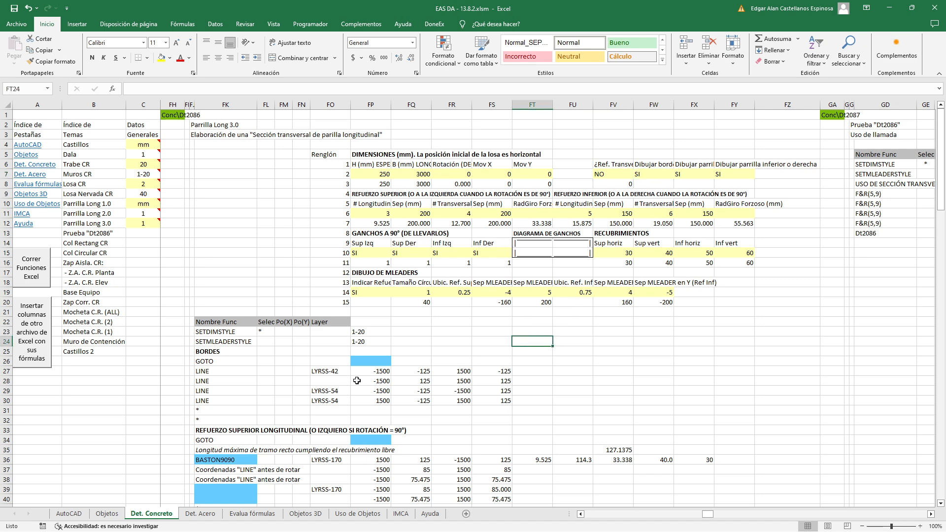
double_click(359, 361)
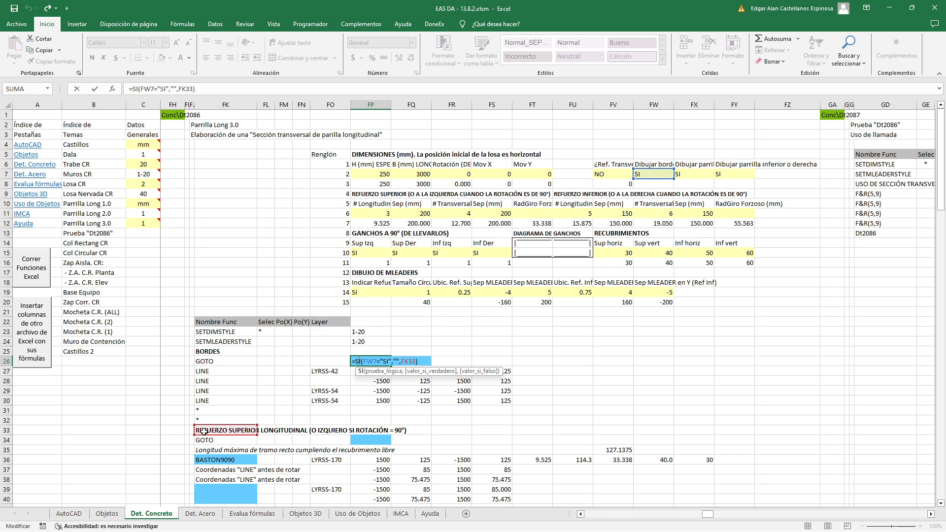
key("Escape")
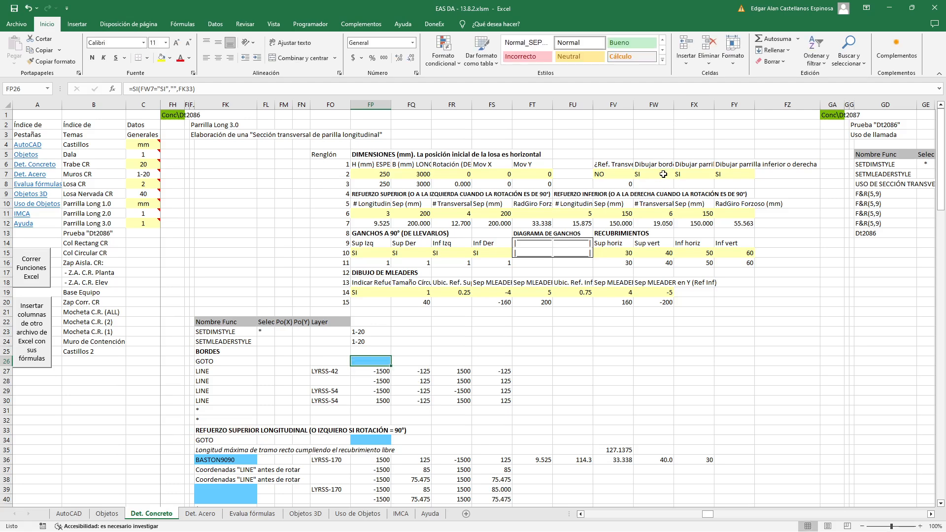
Test the GOTO target by setting the border option in FW7 to NO and appending "GHJNFYUJFYJ" to the heading in FK33
left_click(663, 174)
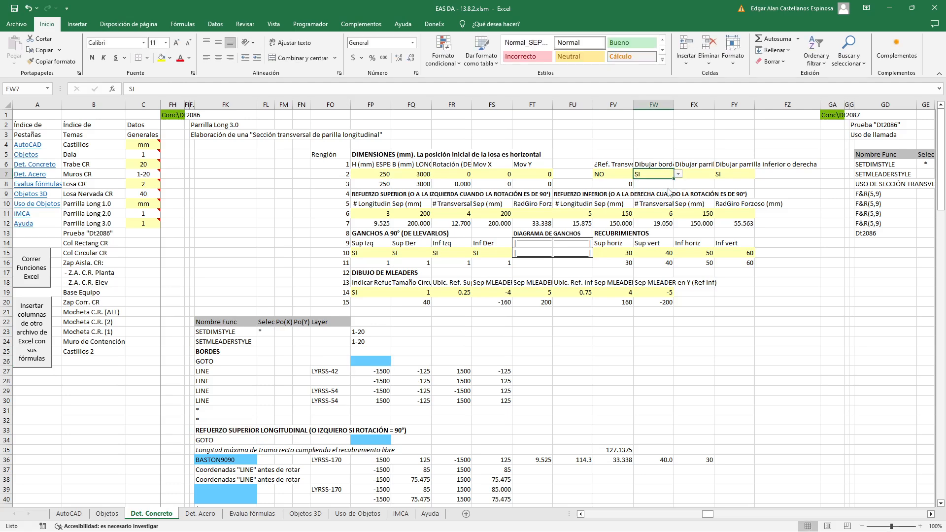
left_click(668, 189)
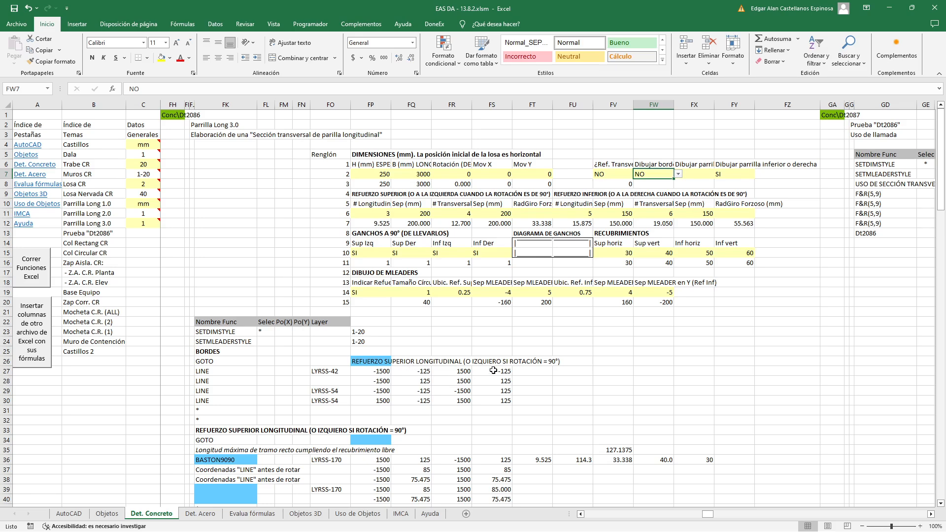
left_click(216, 431)
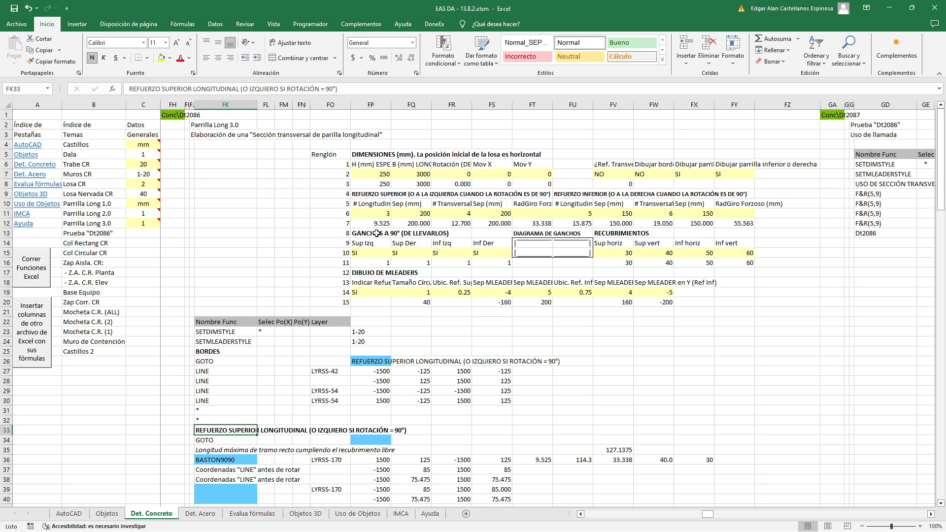
left_click(350, 89)
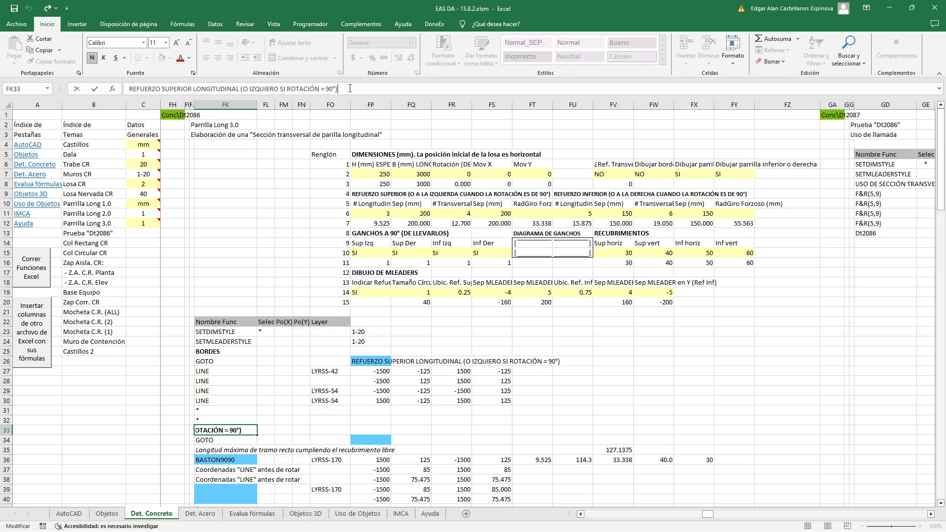
type("GHJNFYUJFYJ")
key("Return")
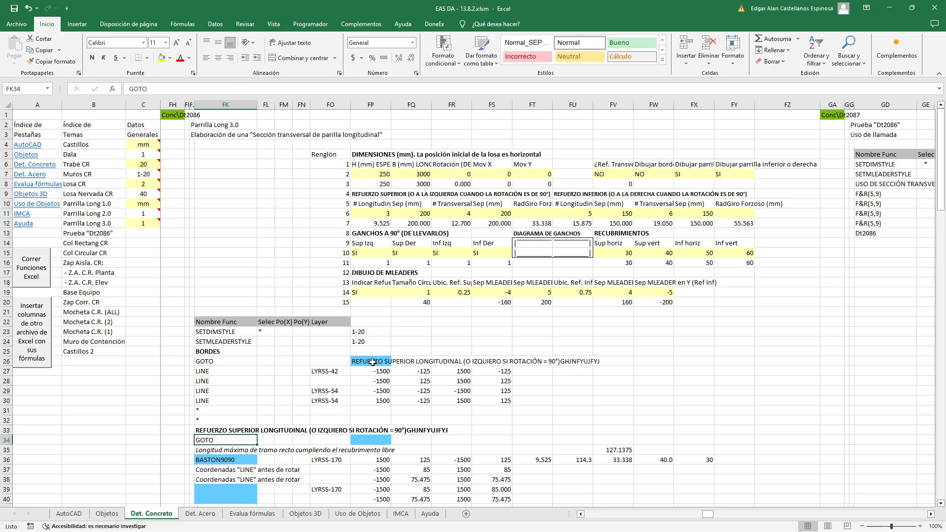
Remove the test text "GHJNFYUJFYJ" from the FK33 heading and set the border option in FW7 to SI
left_click(239, 430)
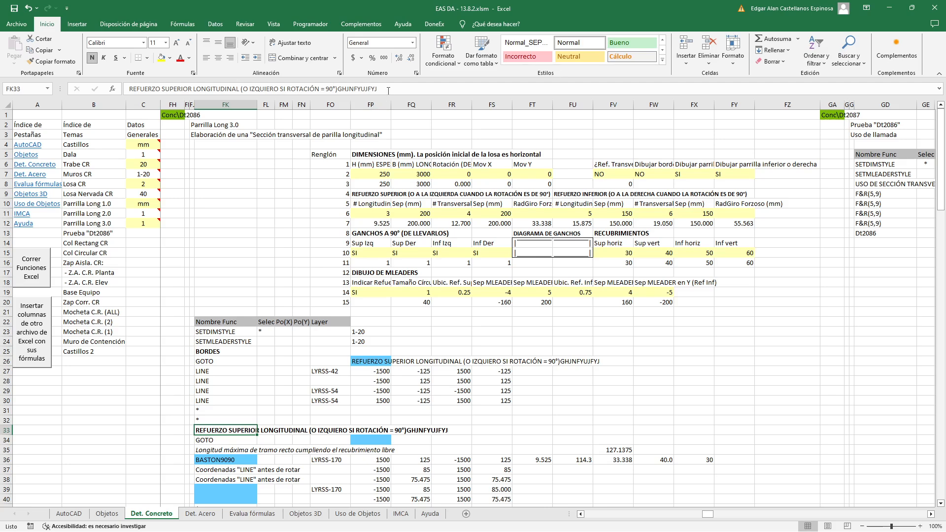
left_click_drag(388, 91, 340, 93)
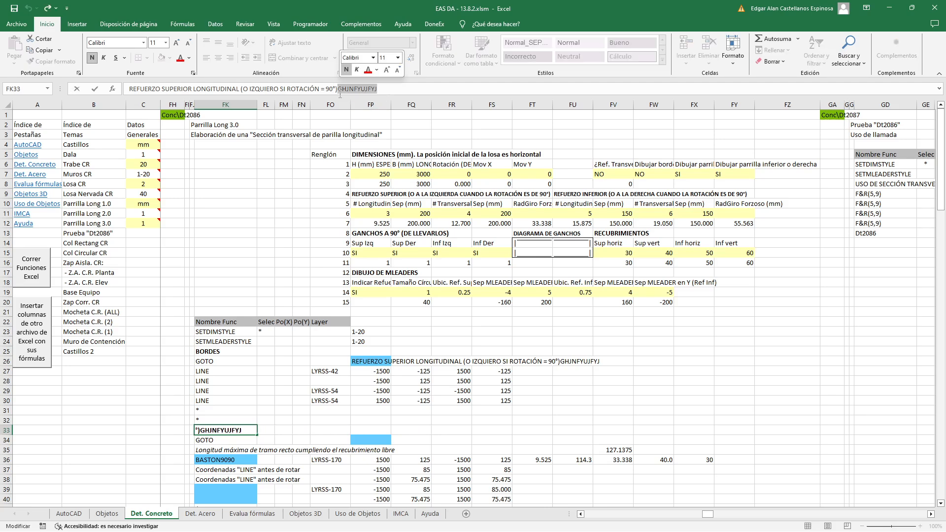
key("BackSpace")
key("Return")
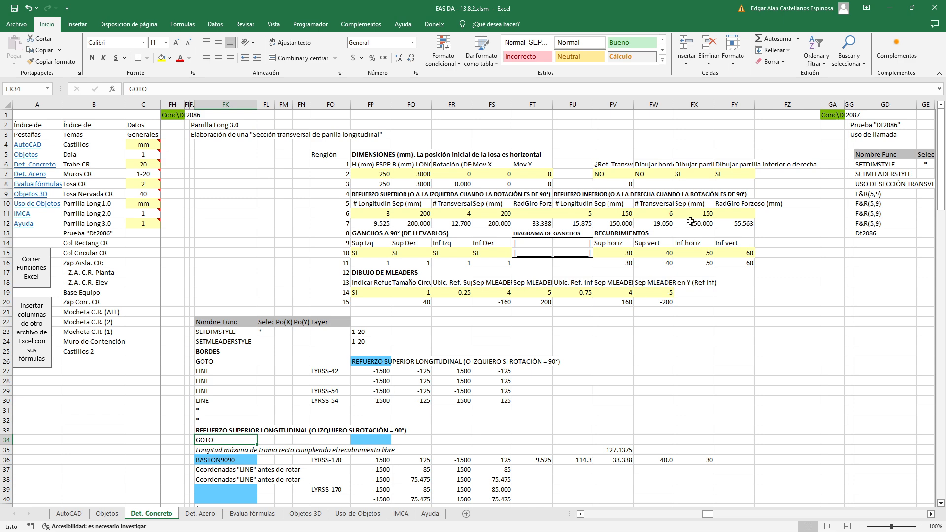
left_click(657, 175)
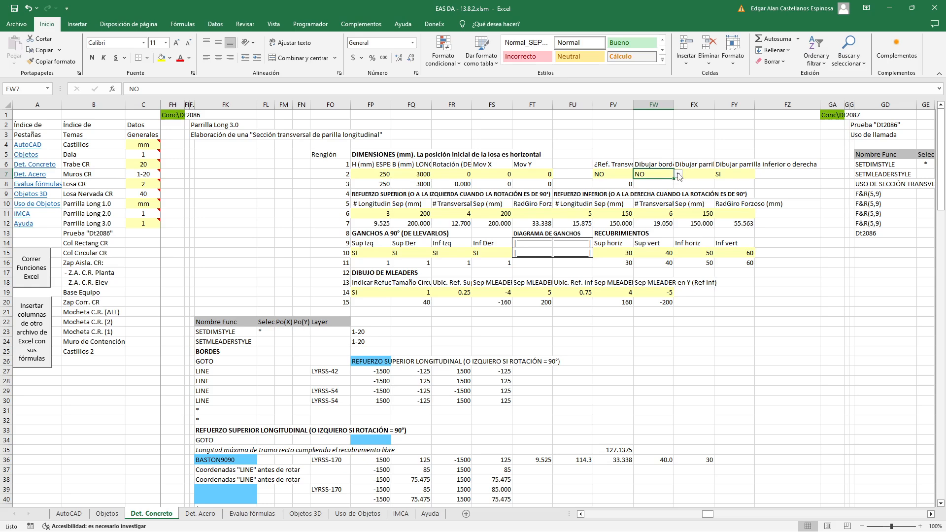
left_click(679, 174)
left_click(663, 183)
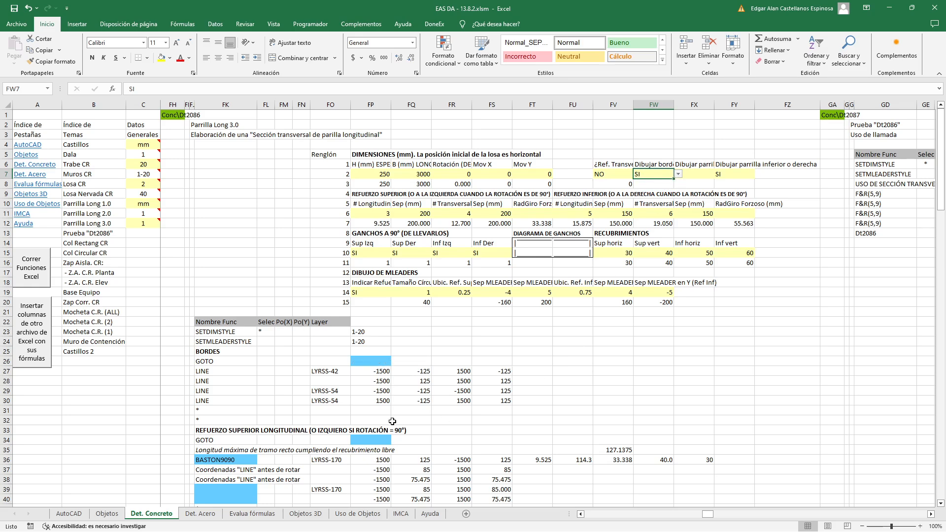
Clear the asterisk in FK32, and examine the border LINE functions, including the layer in FO27 and the coordinate formula in FP27
left_click(230, 419)
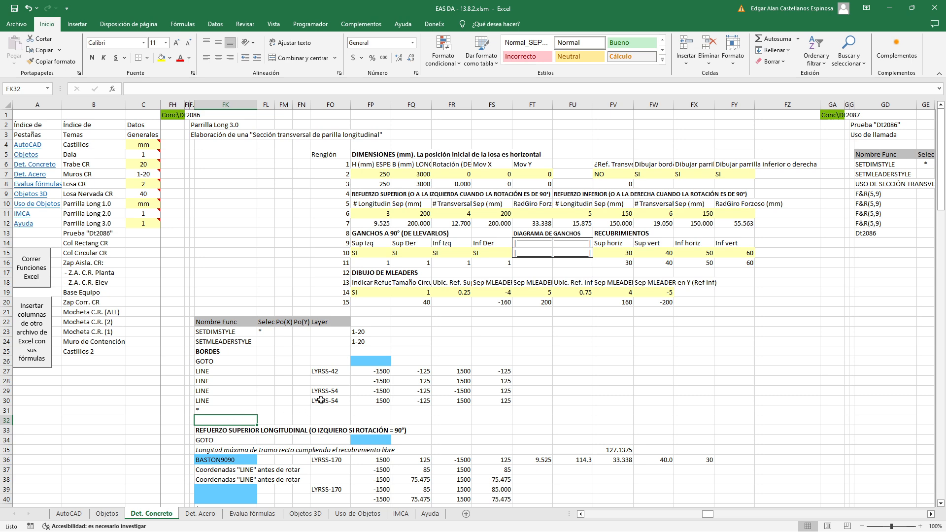
left_click(236, 390)
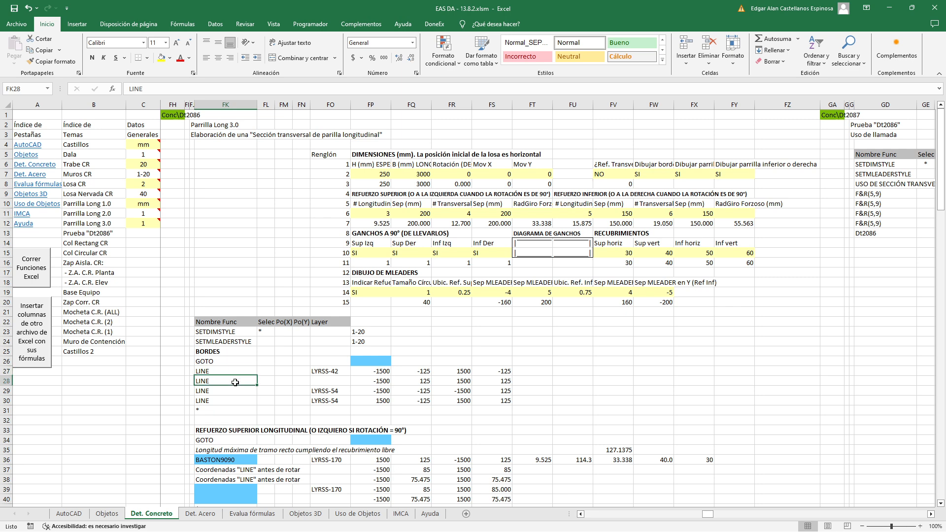
left_click(237, 397)
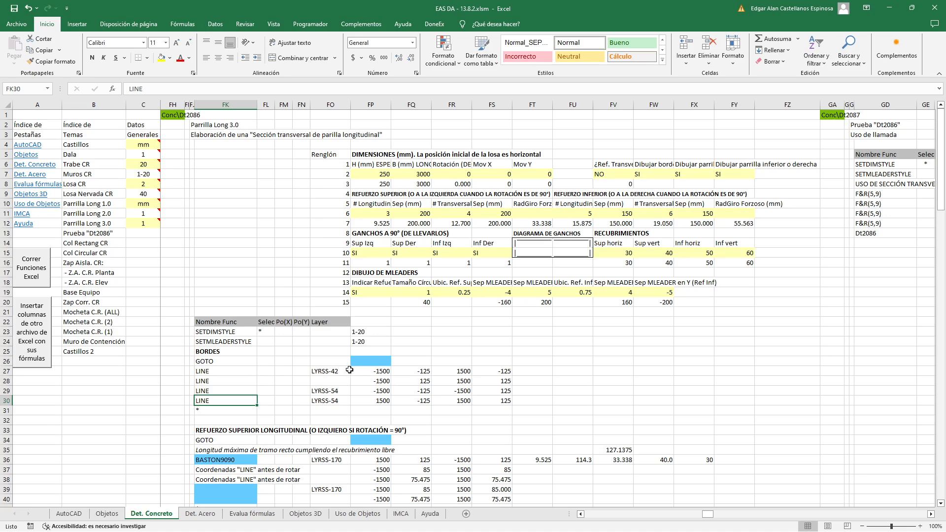
left_click(335, 371)
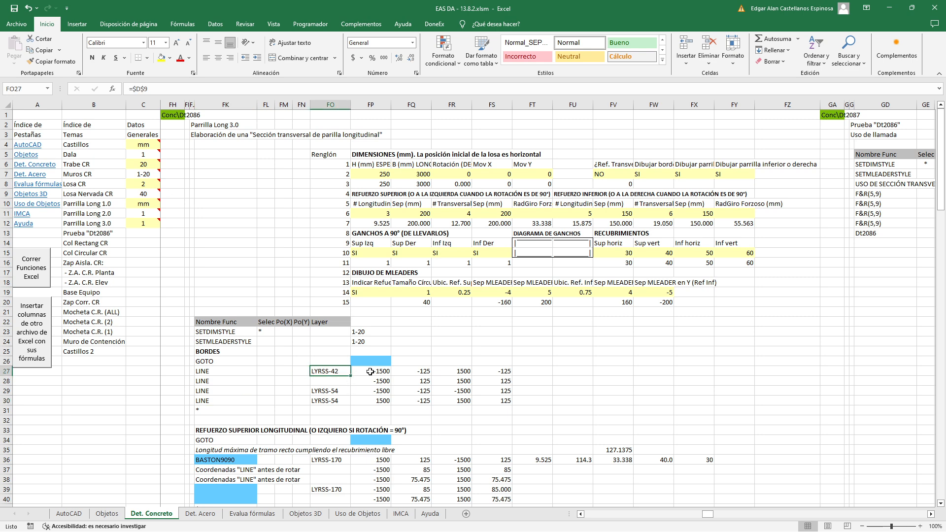
double_click(370, 371)
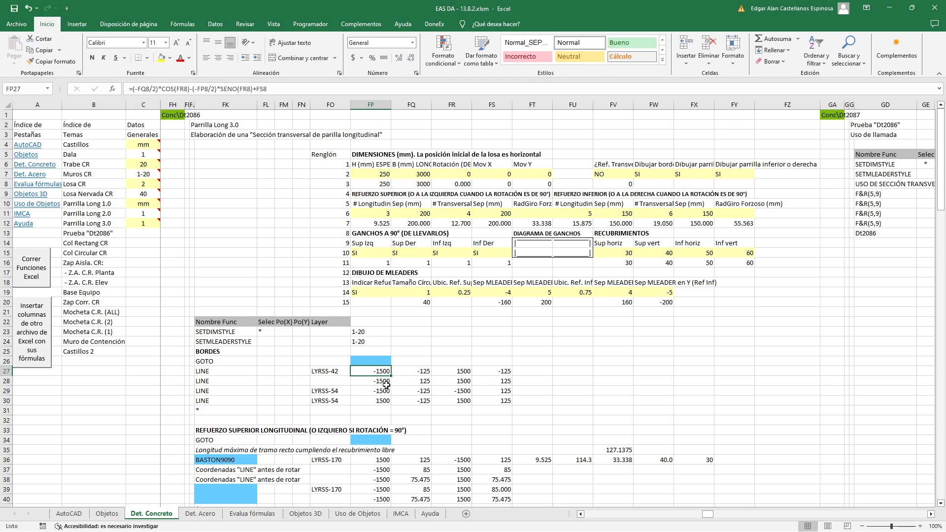
Open the MatixRot2D topic on the Ayuda sheet to examine the plane rotation matrix formulas
left_click(25, 226)
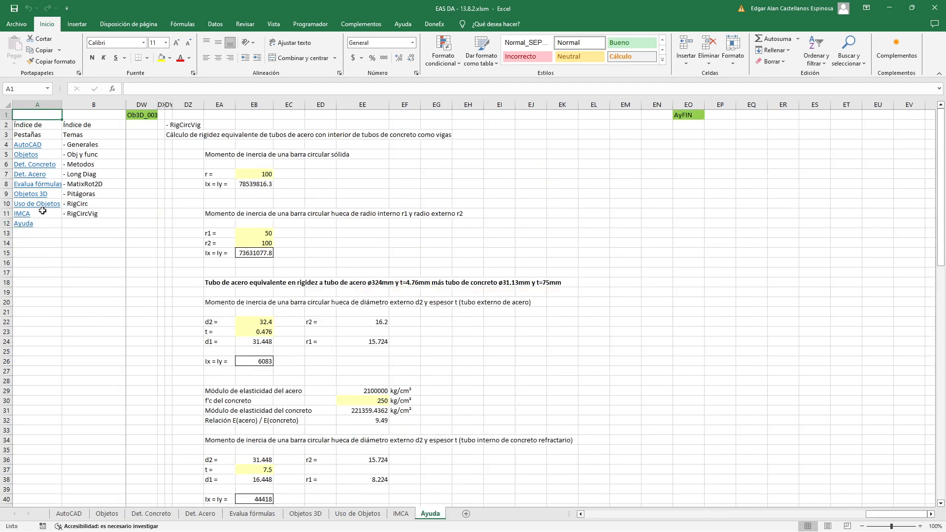
left_click(77, 183)
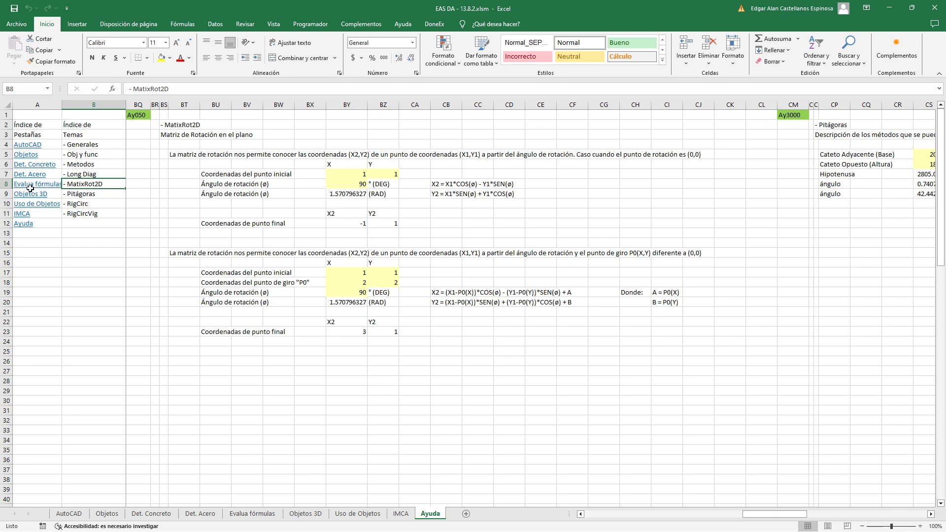
Return to the Det. Concreto sheet and examine the first border LINE's start-point coordinate formulas in FP27 and FQ27
left_click(35, 164)
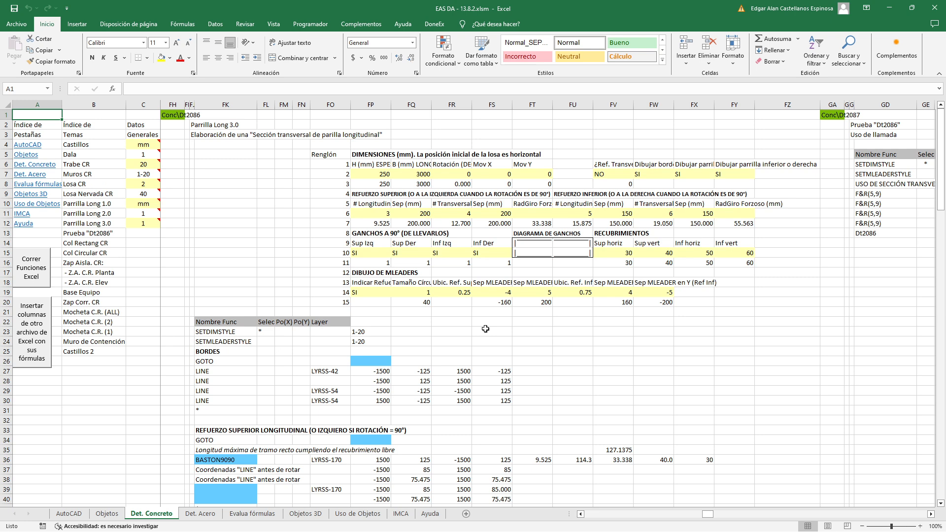
double_click(368, 371)
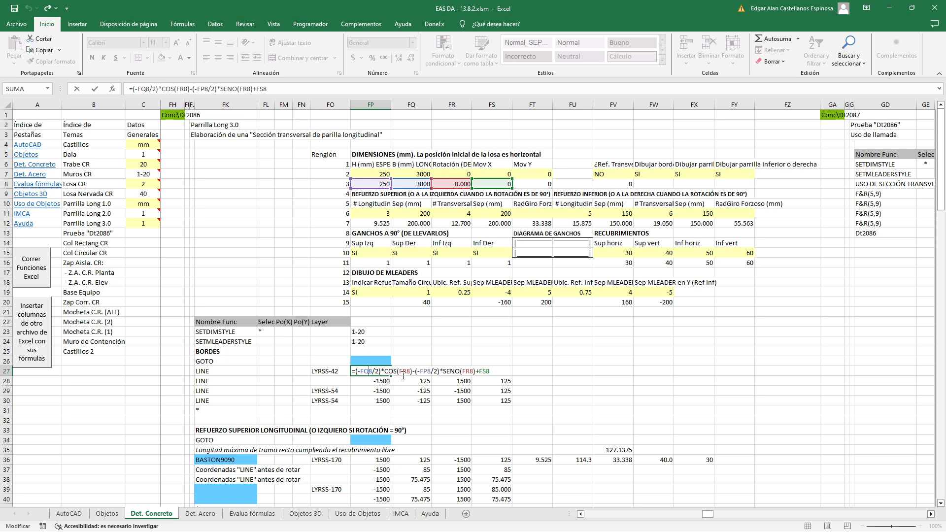
left_click_drag(355, 373, 380, 373)
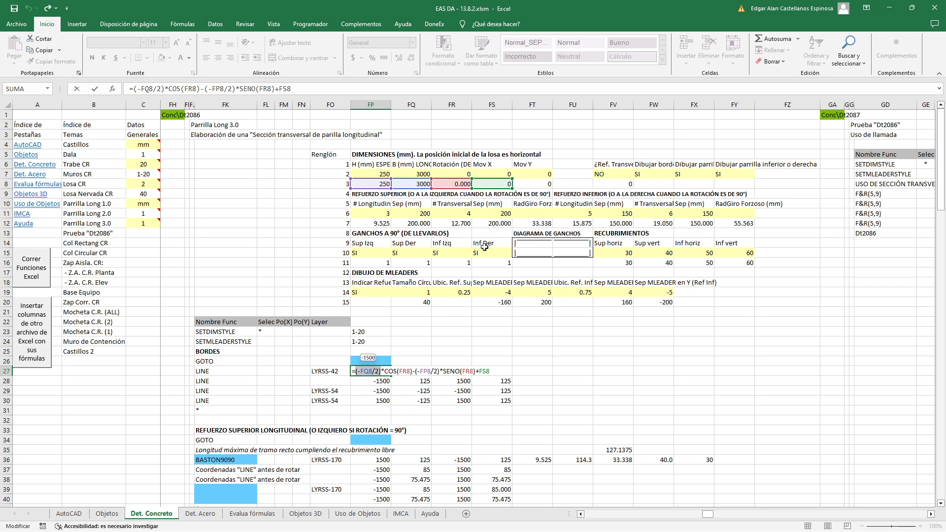
key("Escape")
double_click(427, 366)
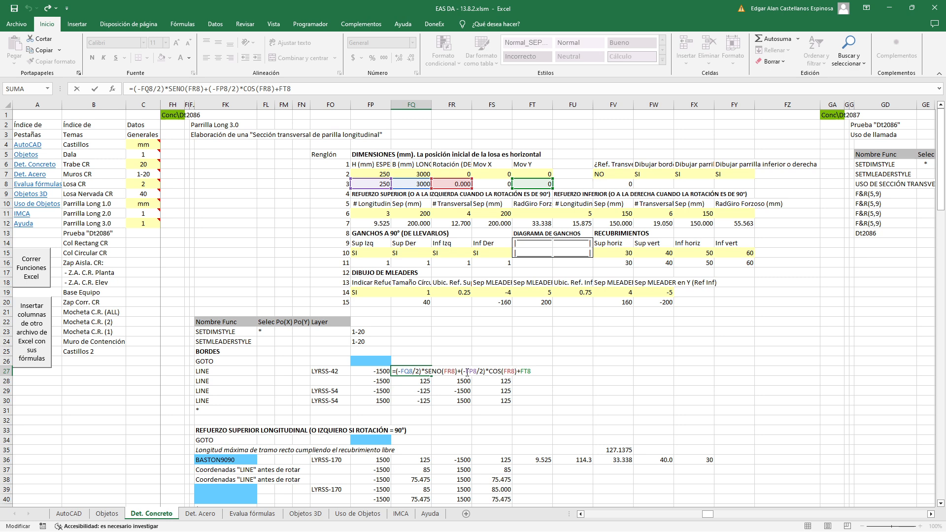
left_click_drag(466, 373, 483, 373)
key("Escape")
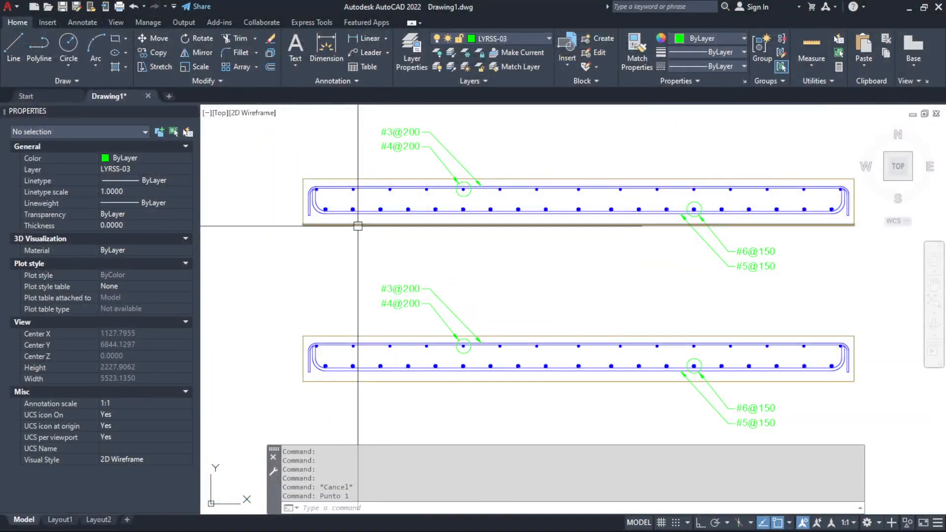
Switch to AutoCAD and inspect the start point of the upper slab section's lower border line, leaving nothing selected
left_click(352, 225)
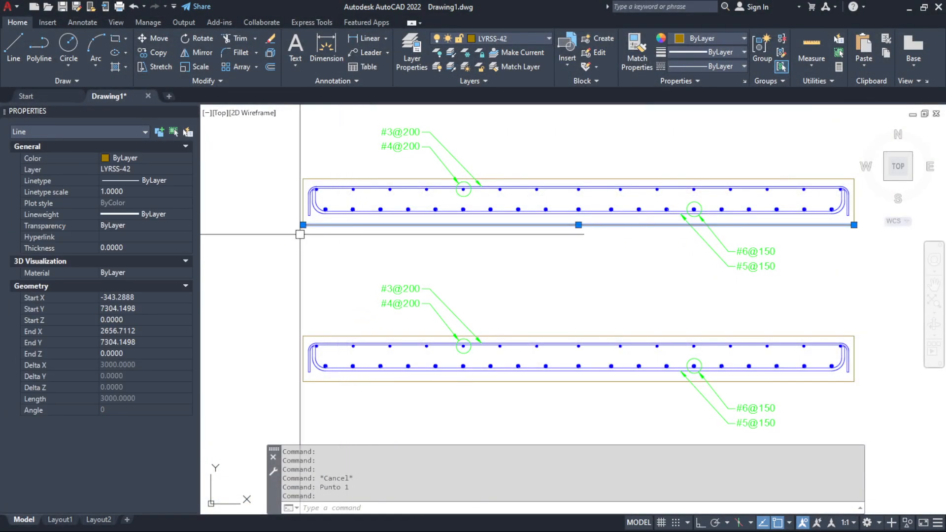
mouse_move(303, 225)
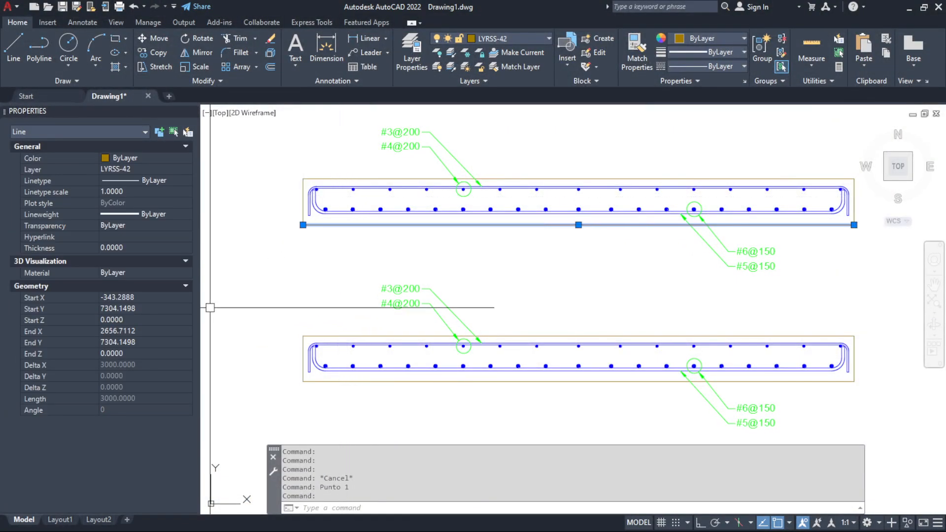
key("Escape")
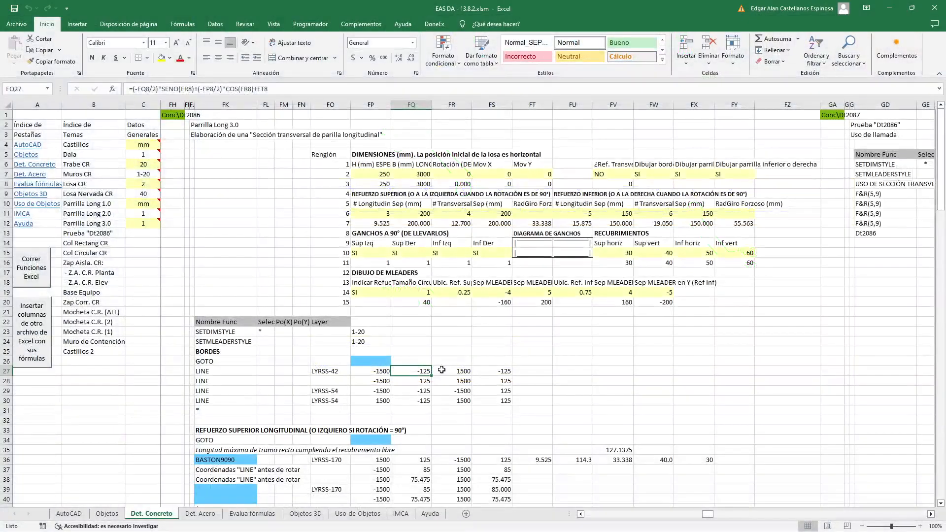
Examine the end-point formulas in FR27 and FS27 in Excel, comparing them with the lower border line's right end in AutoCAD
double_click(449, 371)
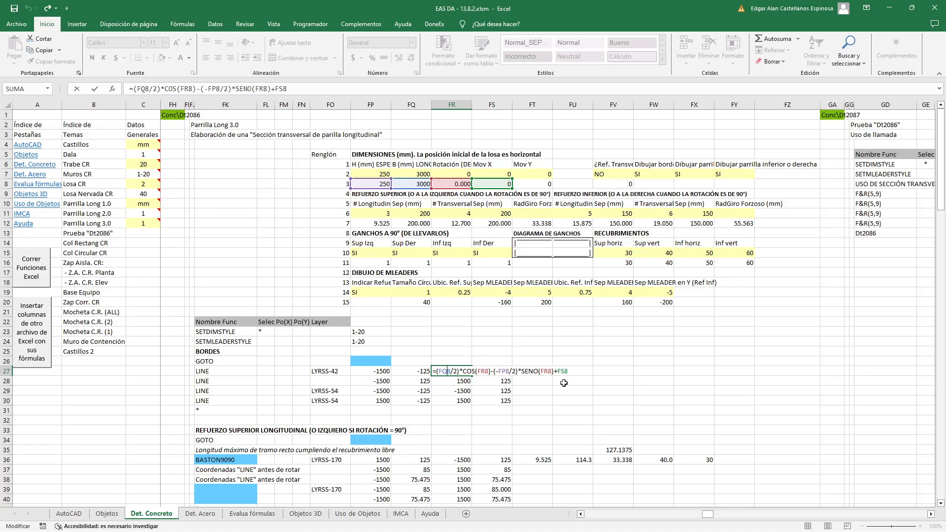
key("Return")
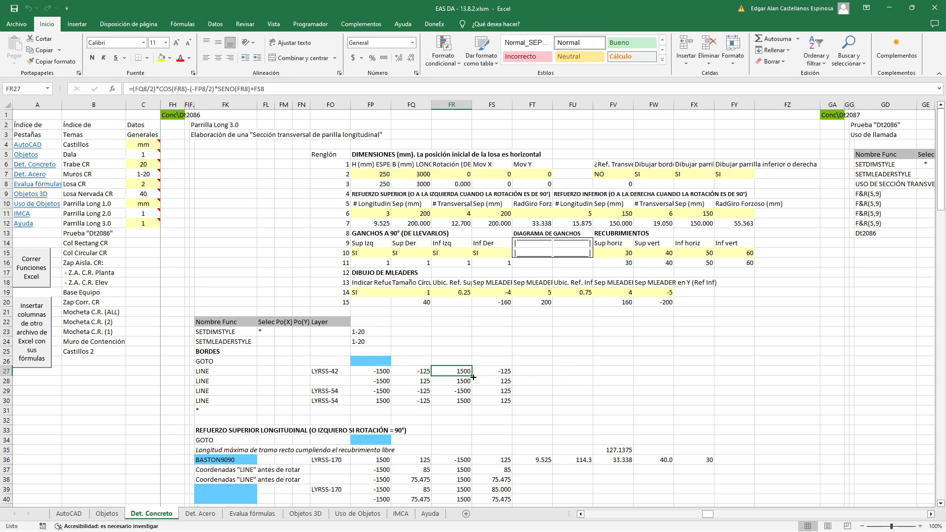
double_click(480, 371)
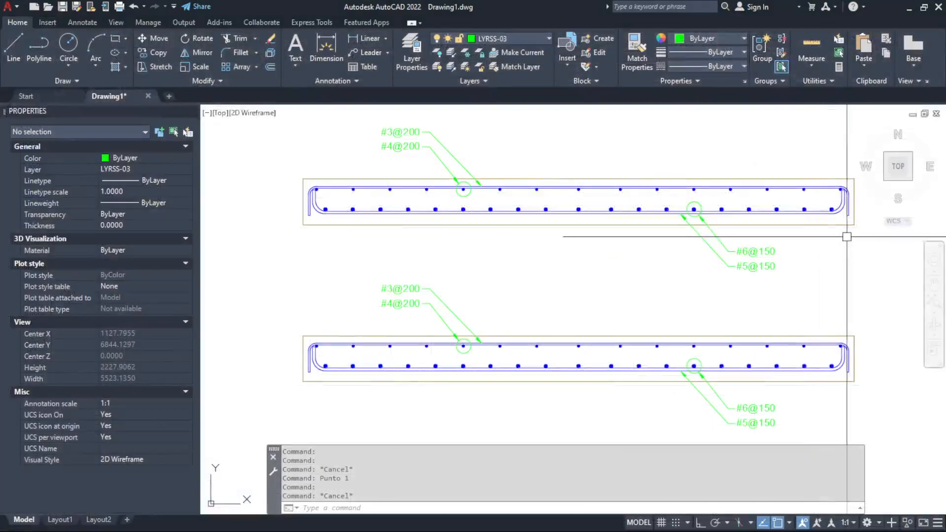
left_click(842, 225)
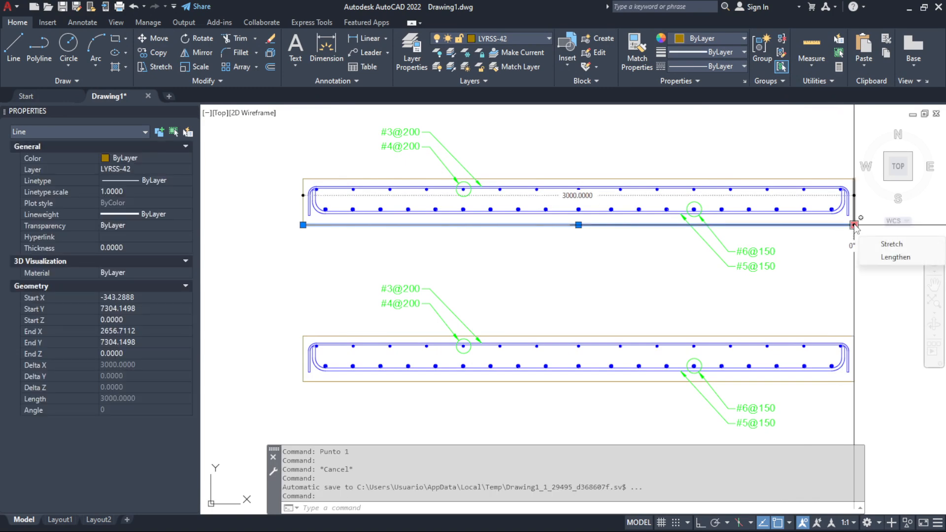
key("Delete")
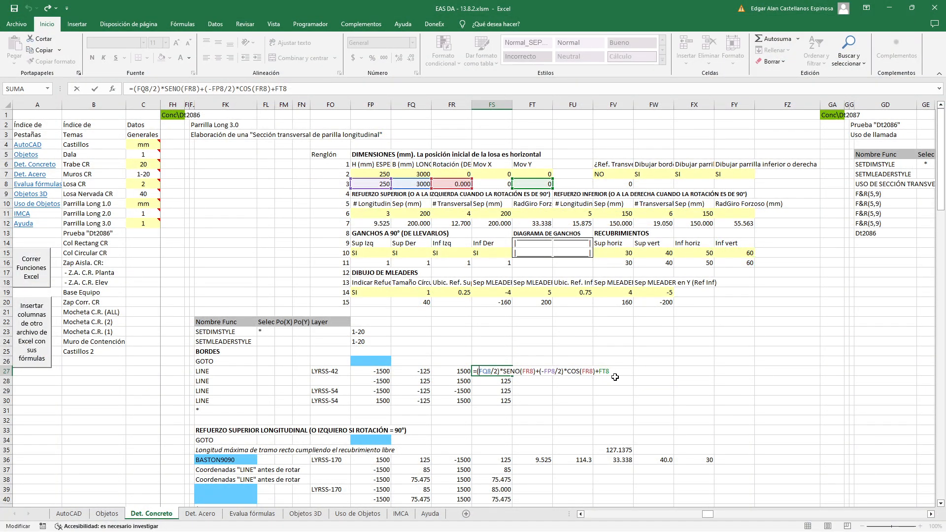
key("Escape")
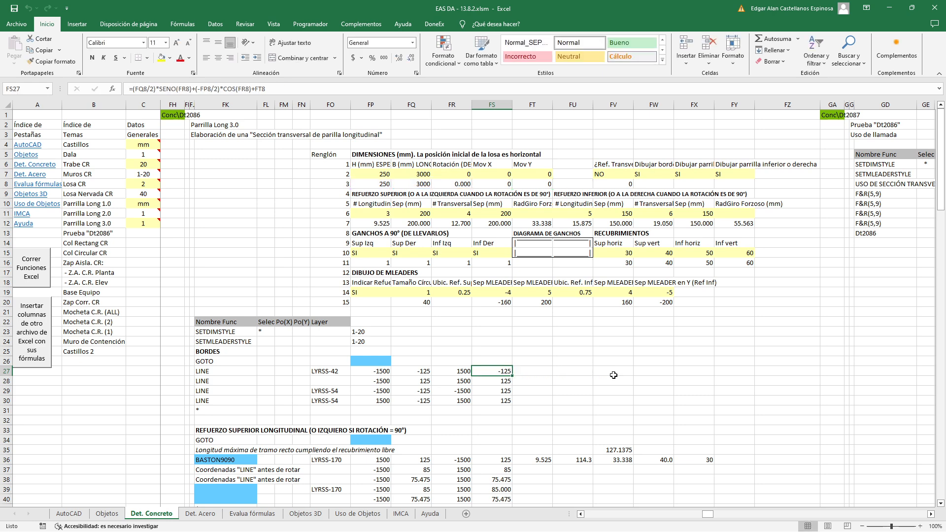
Examine the second LINE's start-point formulas in FP28 and FQ28, comparing them with the upper slab section's top border line in AutoCAD
left_click(370, 382)
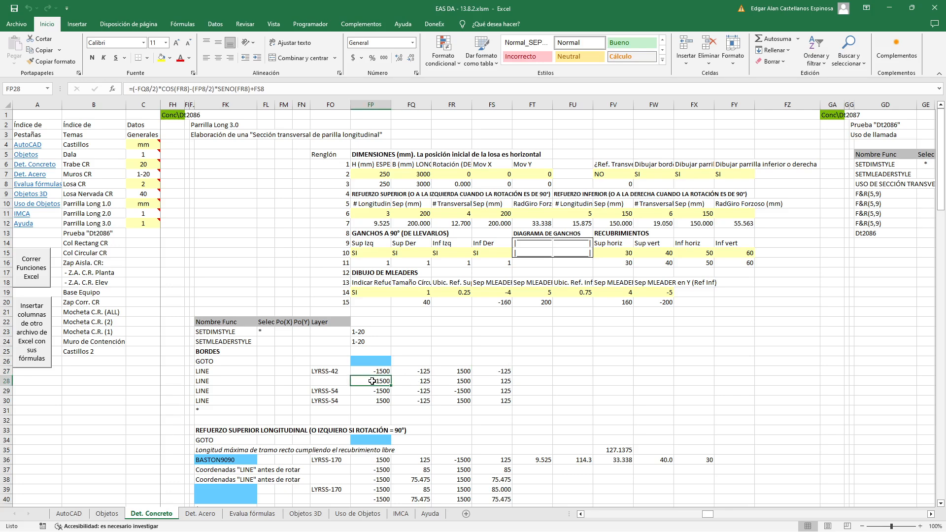
left_click(425, 383)
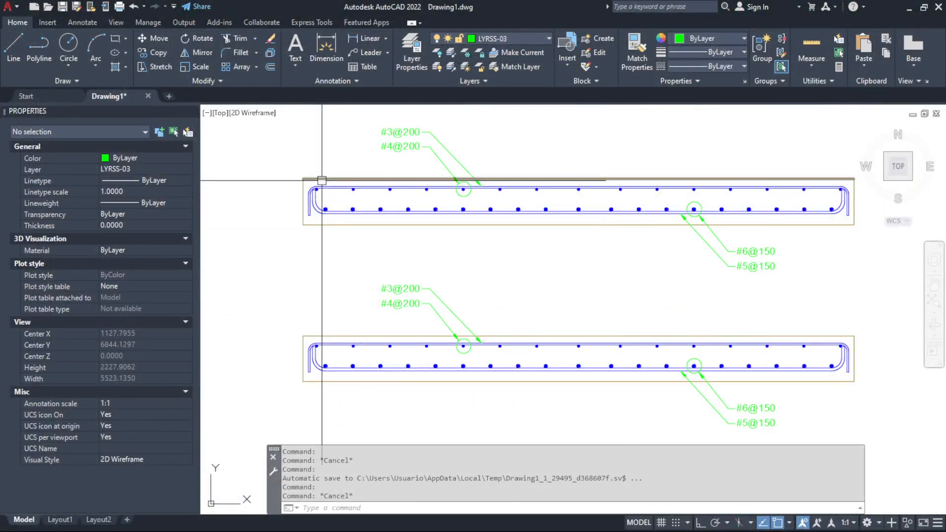
left_click(322, 179)
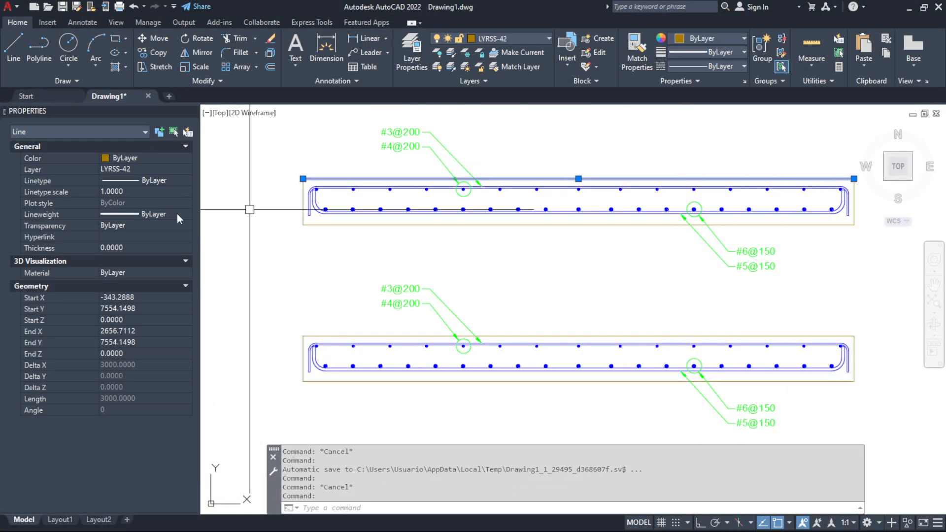
key("Escape")
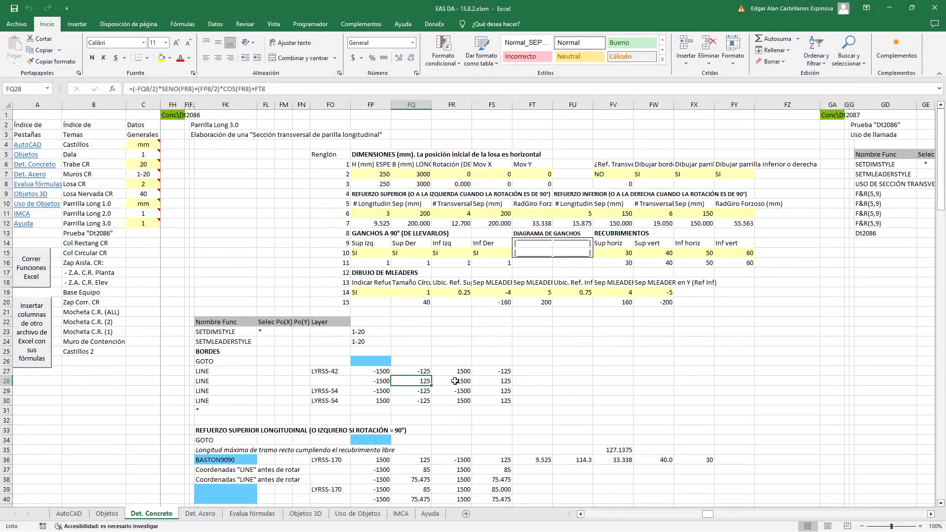
Examine the second border LINE's end-point coordinate formulas in FS28 and FR28 in Excel, leaving them unedited
left_click(454, 388)
double_click(502, 383)
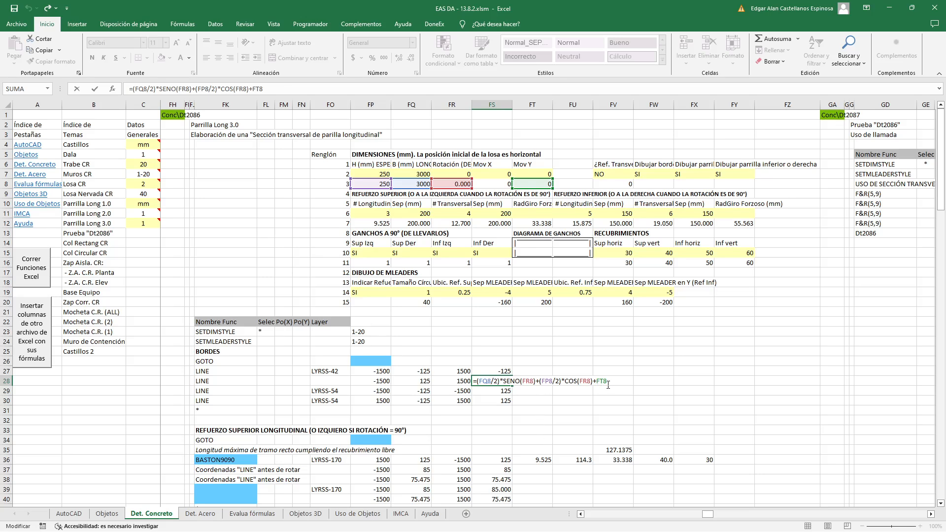
key("Escape")
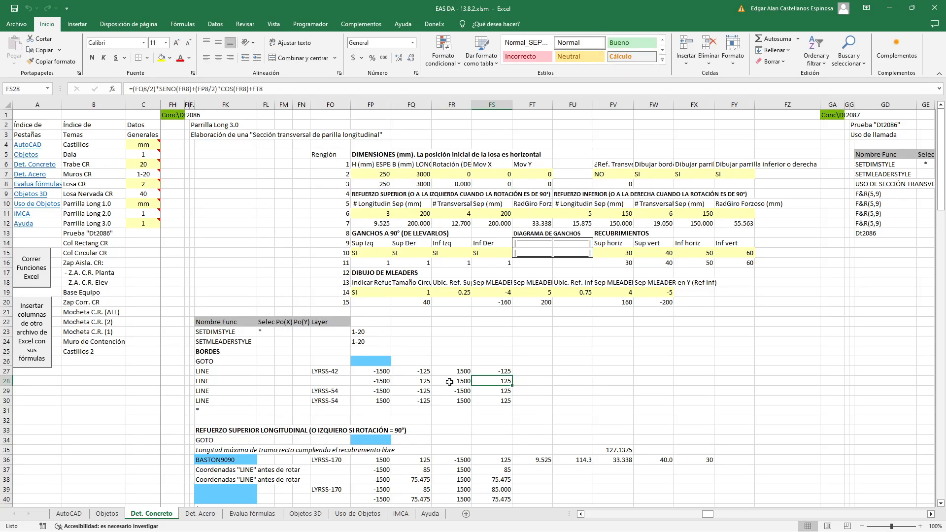
double_click(449, 382)
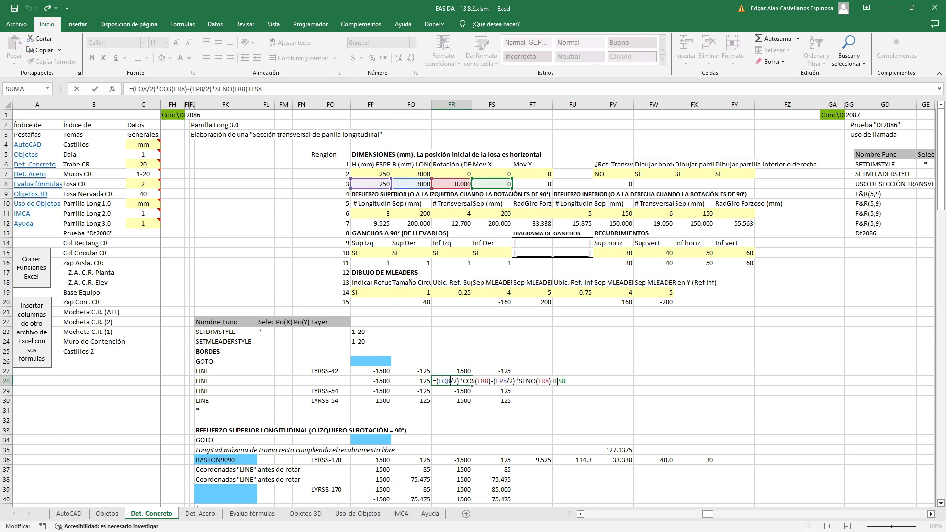
key("Escape")
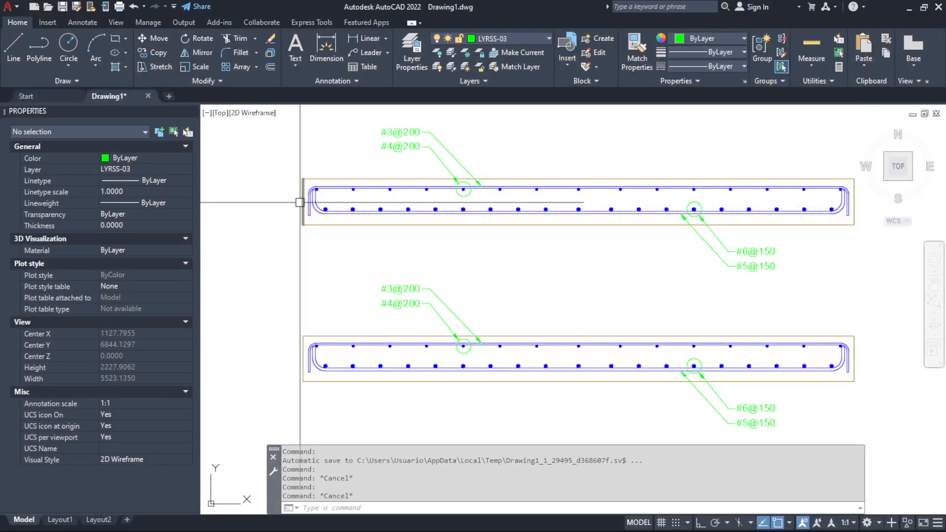
Inspect the two vertical side border lines of the upper slab section in AutoCAD, leaving nothing selected
left_click(303, 207)
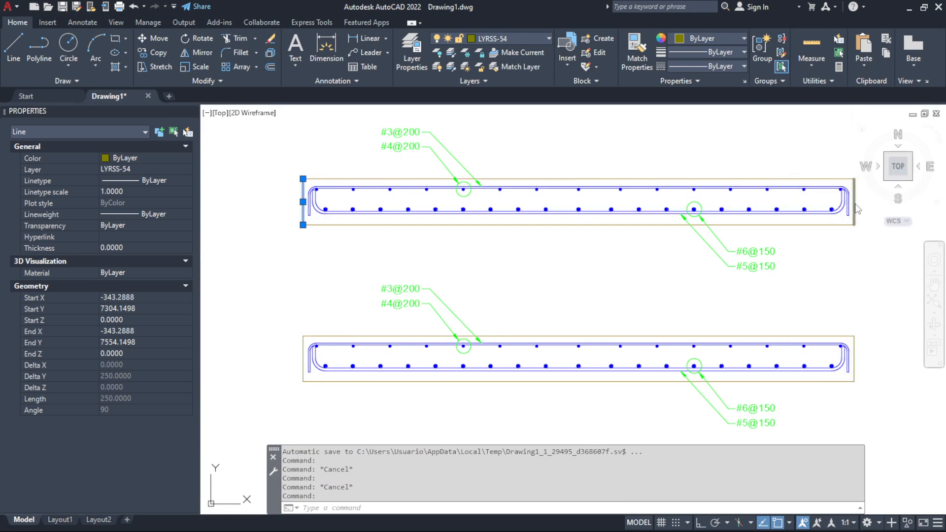
scroll(838, 237, "down", 2)
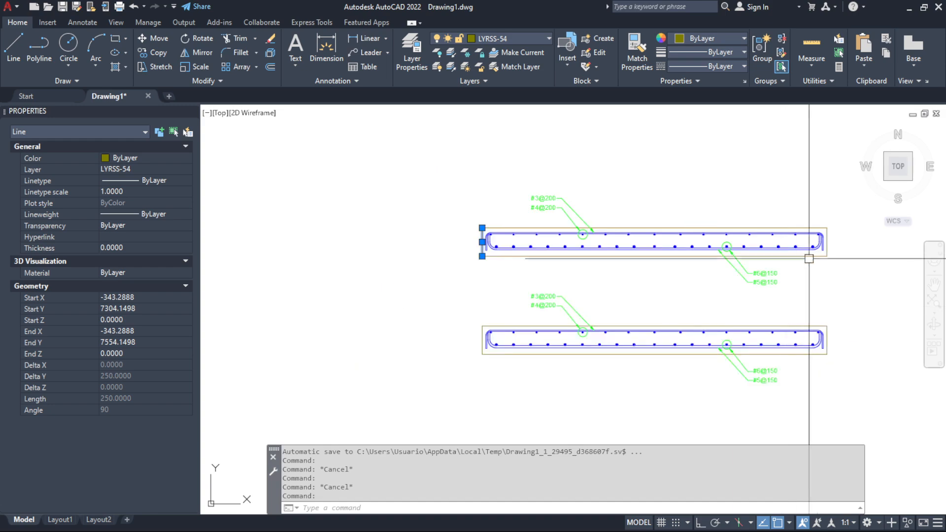
scroll(826, 239, "up", 5)
left_click(826, 238)
key("Escape")
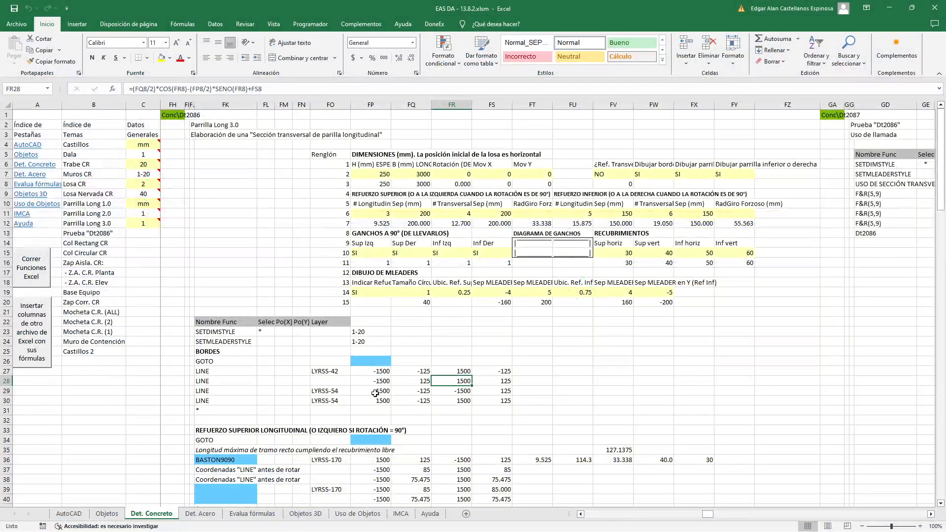
Examine the third border LINE's coordinate references in Excel cells FP29 to FS29, keeping =FP27, =FQ27, =FP28 and =FQ28
left_click(374, 391)
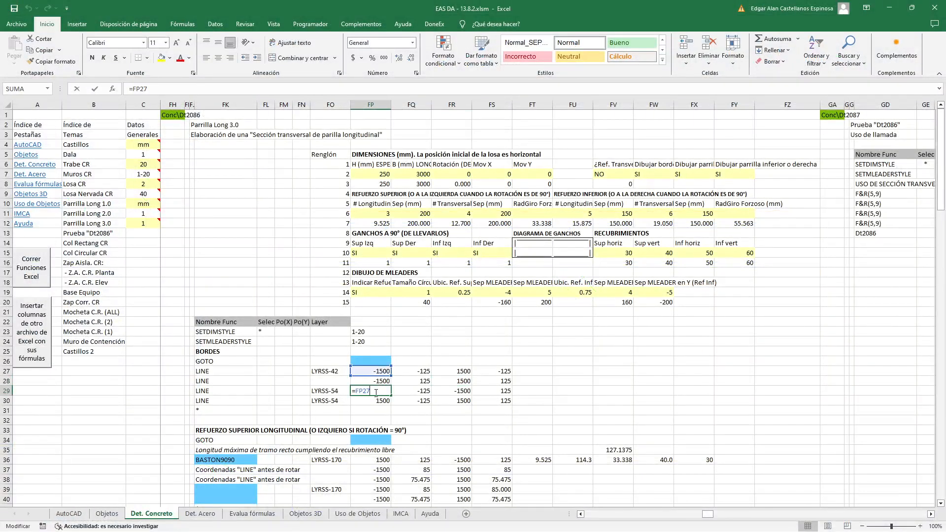
type("=")
left_click(371, 373)
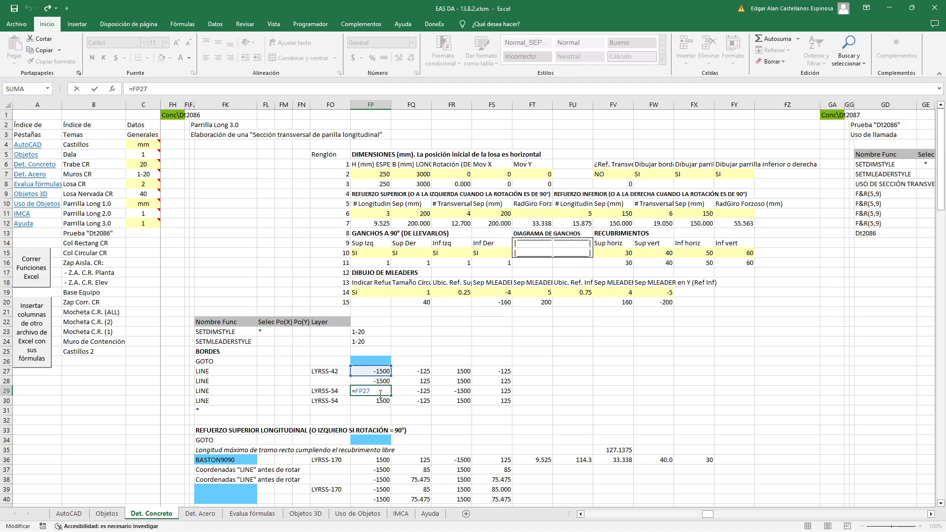
key("Tab")
type("=")
left_click(413, 370)
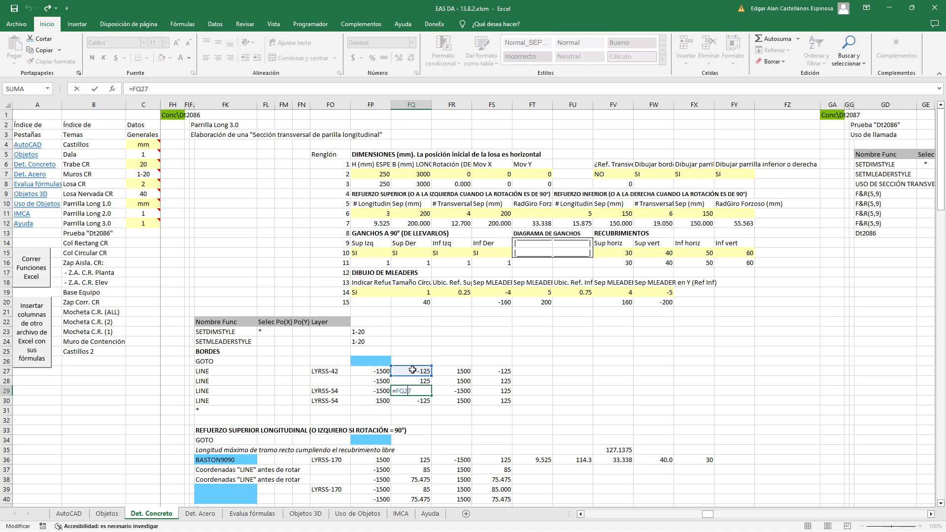
key("Tab")
type("=")
left_click(382, 380)
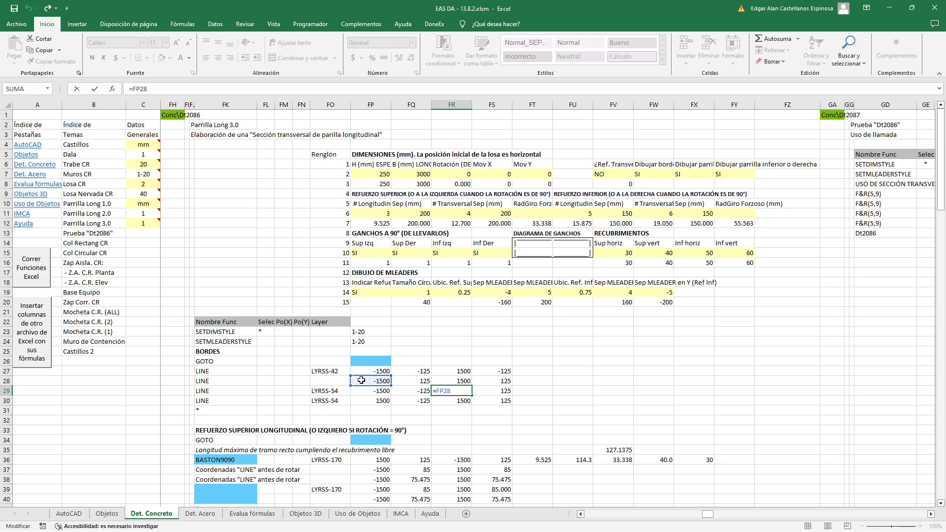
key("Return")
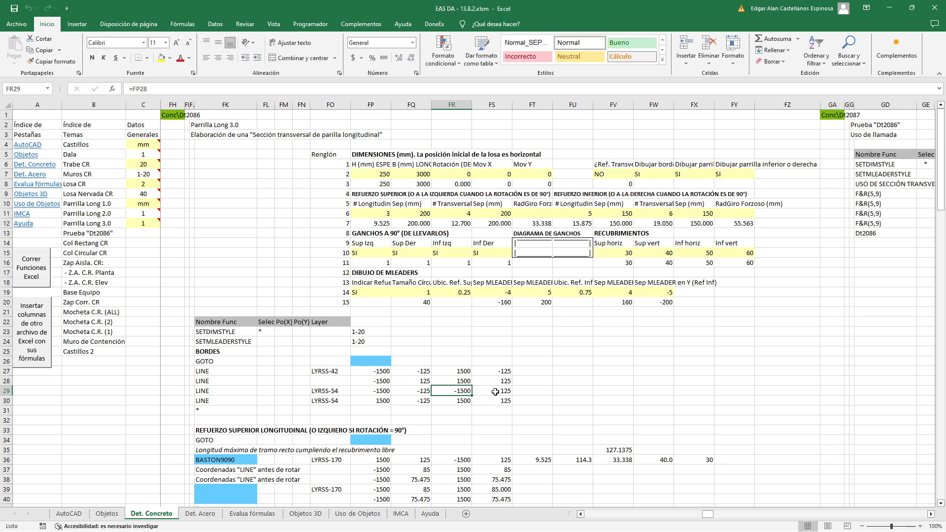
double_click(496, 390)
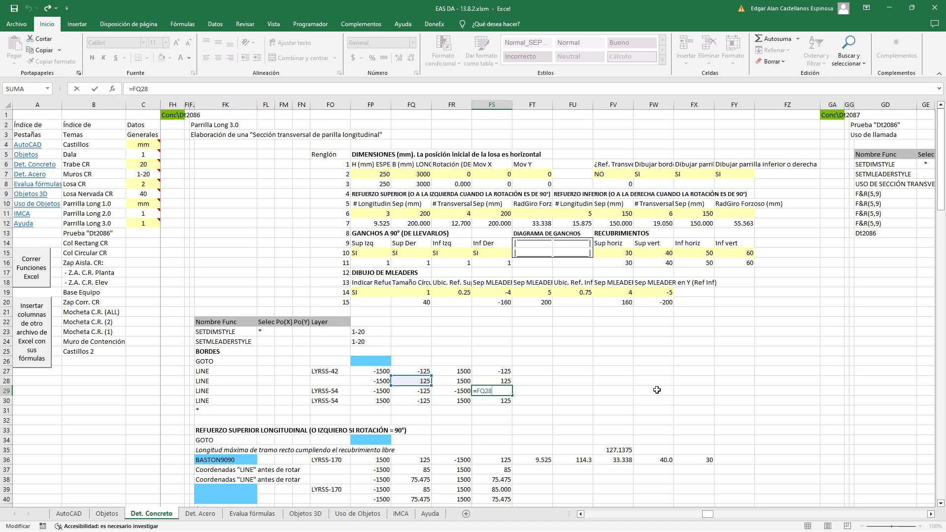
key("Escape")
Examine the fourth border LINE's coordinate references in cells FP30 to FS30, leaving them unedited
double_click(387, 400)
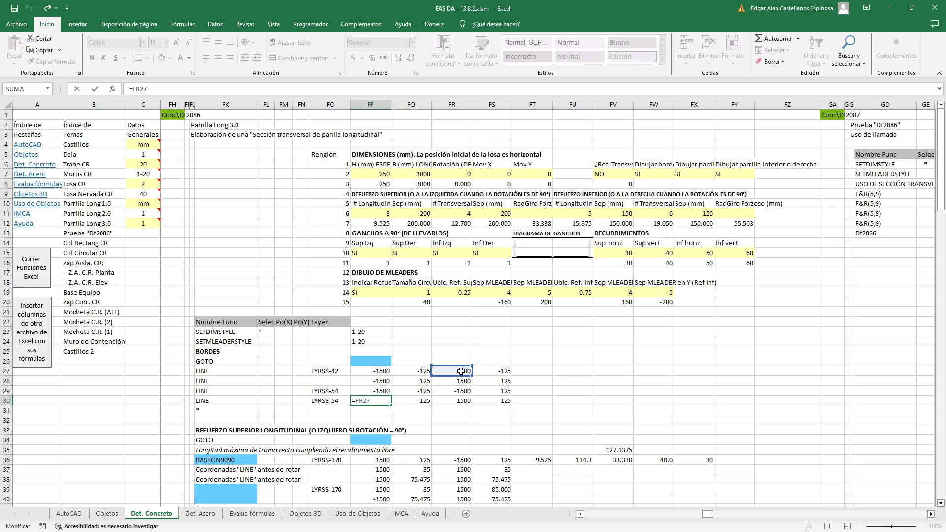
left_click(414, 393)
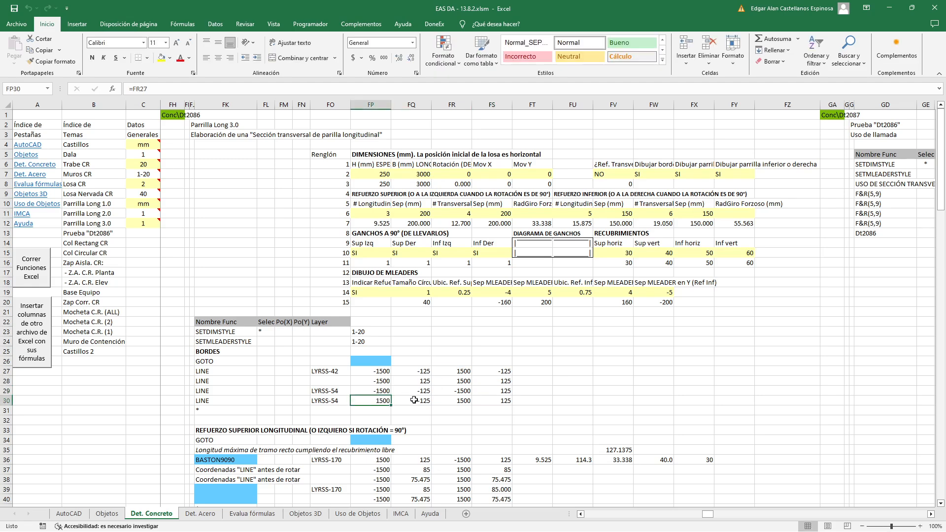
double_click(454, 401)
key("Escape")
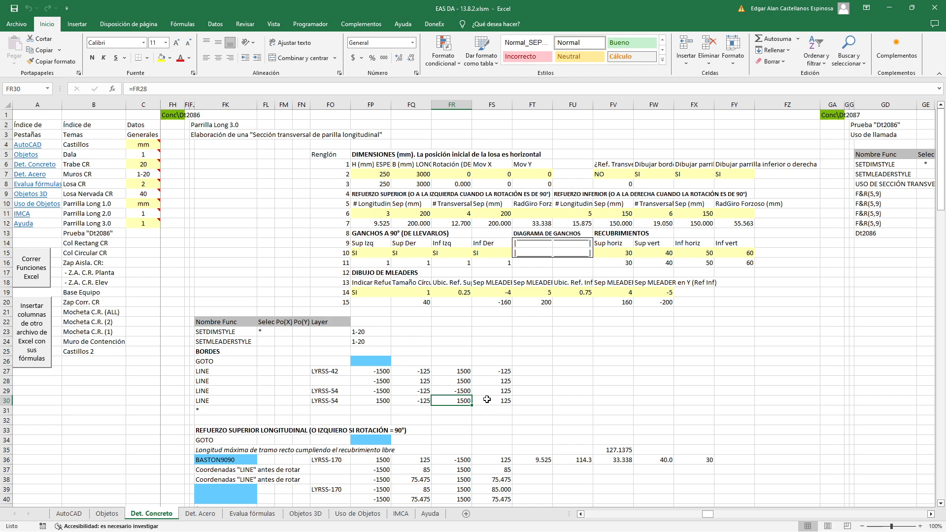
left_click(488, 401)
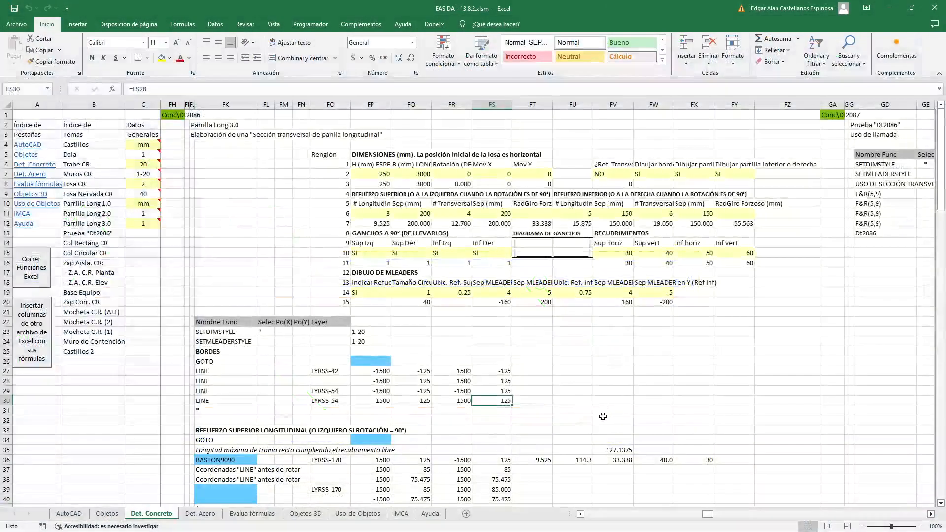
Set the slab rotation in FR7 to 45 and run the Excel functions, placing the section beside the existing ones in AutoCAD
left_click(457, 173)
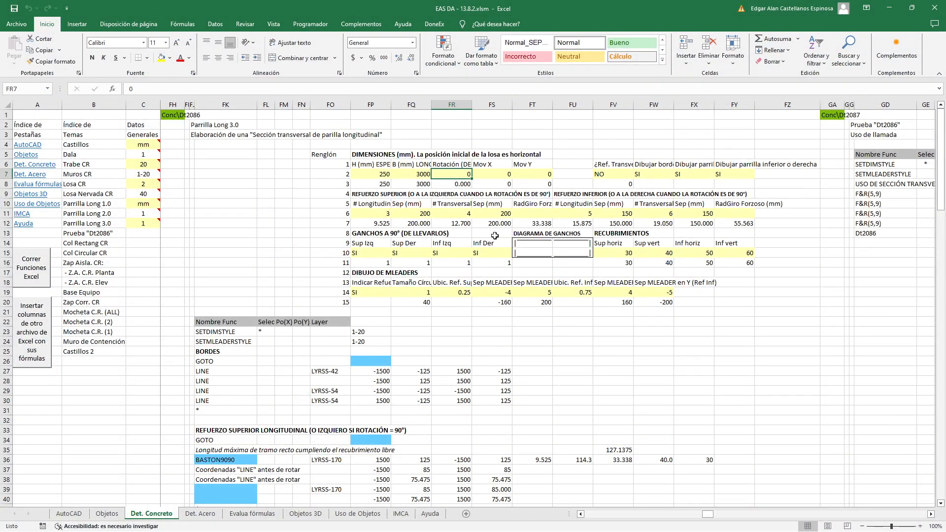
type("45")
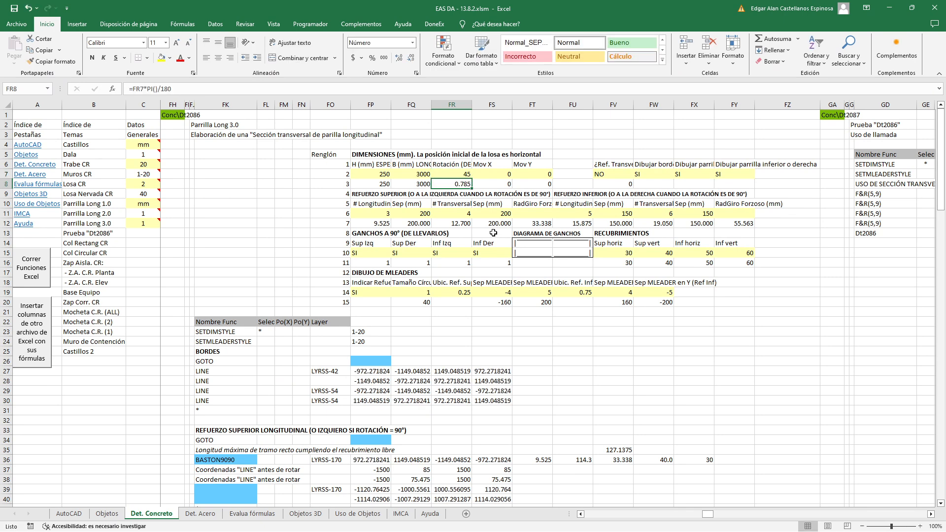
left_click(42, 270)
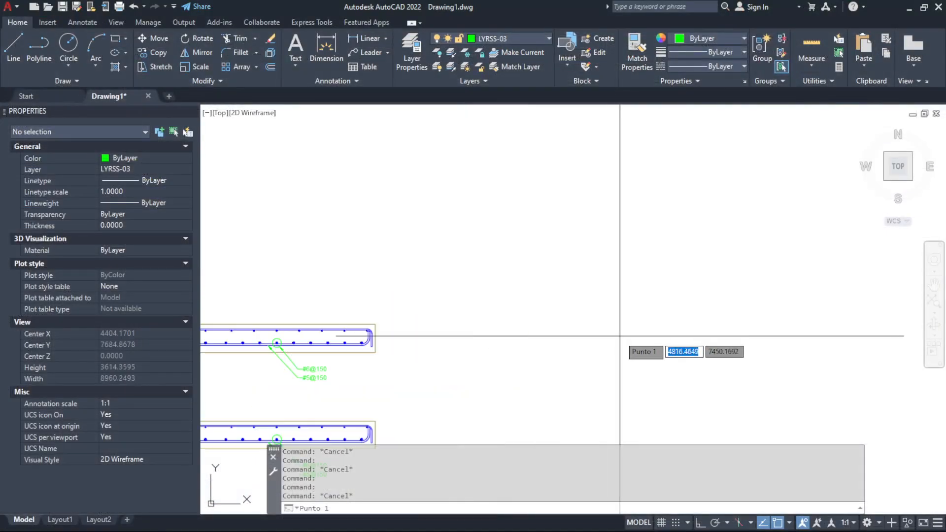
left_click(624, 330)
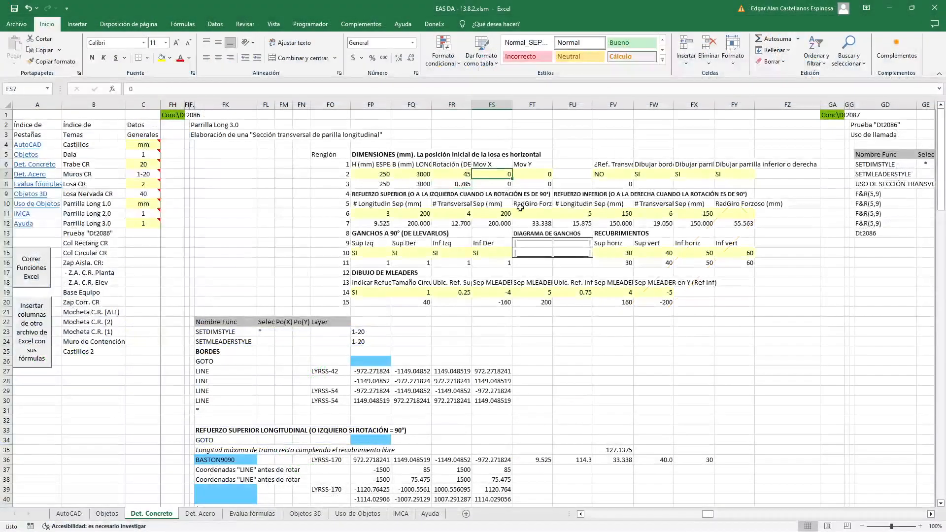
Set the slab section's Mov X to 1000 and Mov Y to 300 in Excel
type("100")
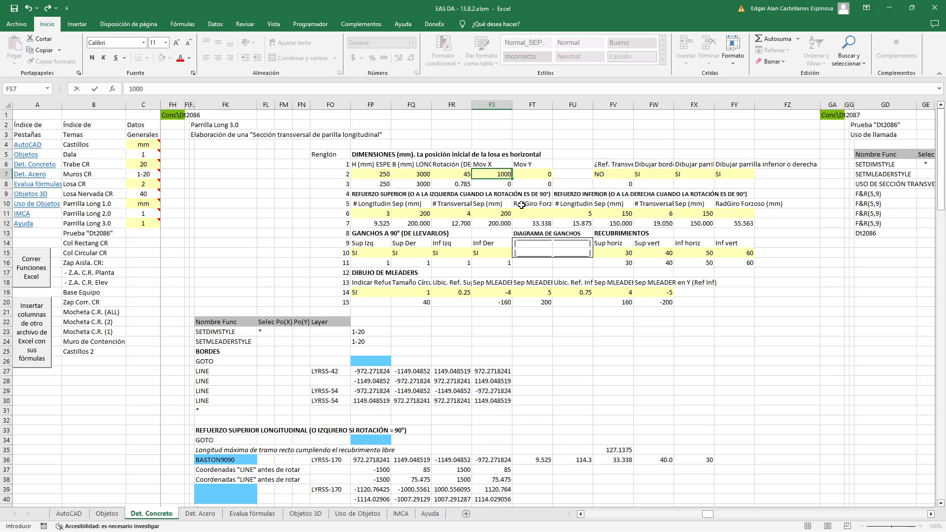
type("0")
key("Tab")
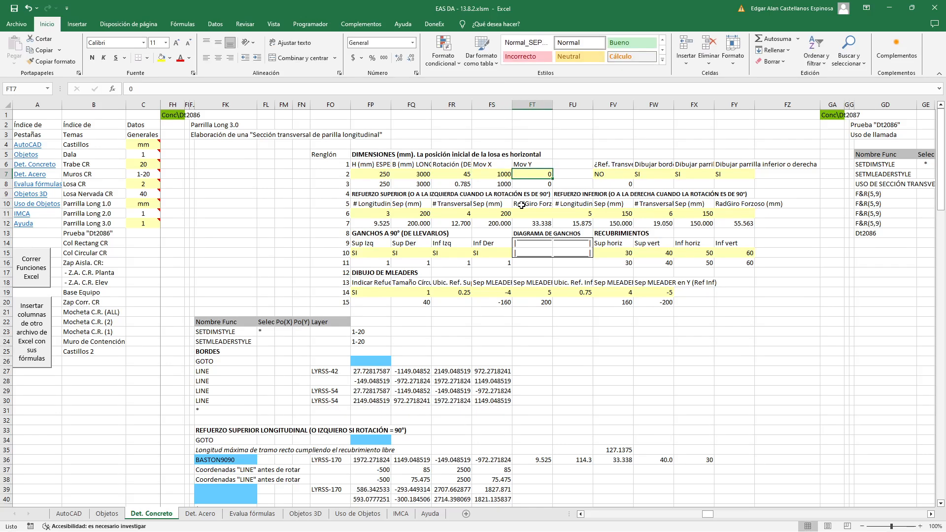
type("300")
key("Return")
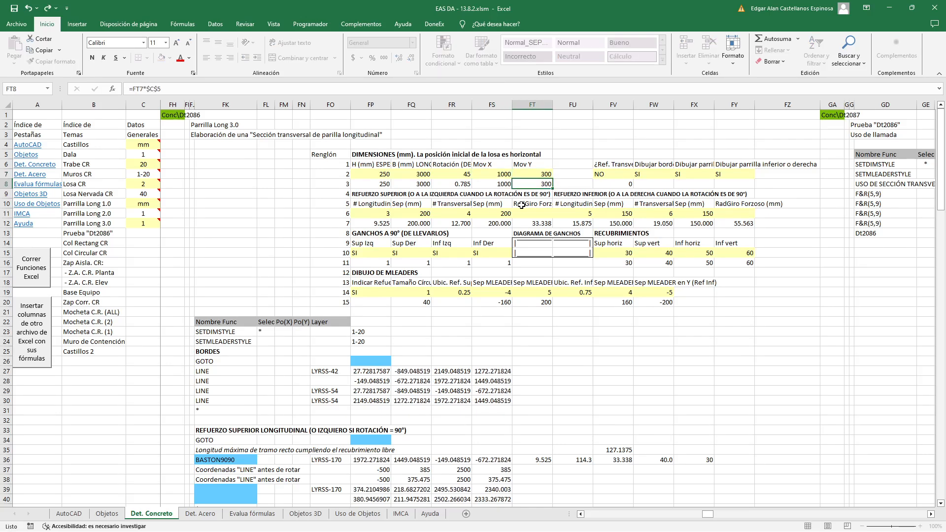
Set the slab rotation to 90 and run the Excel functions to draw the vertical section above the horizontal ones in AutoCAD
left_click(465, 176)
type("90")
key("Return")
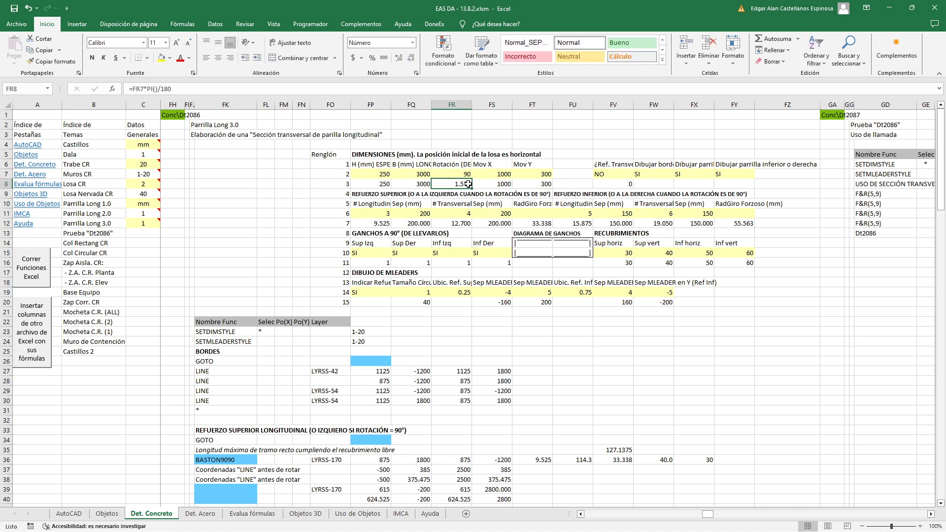
left_click(43, 280)
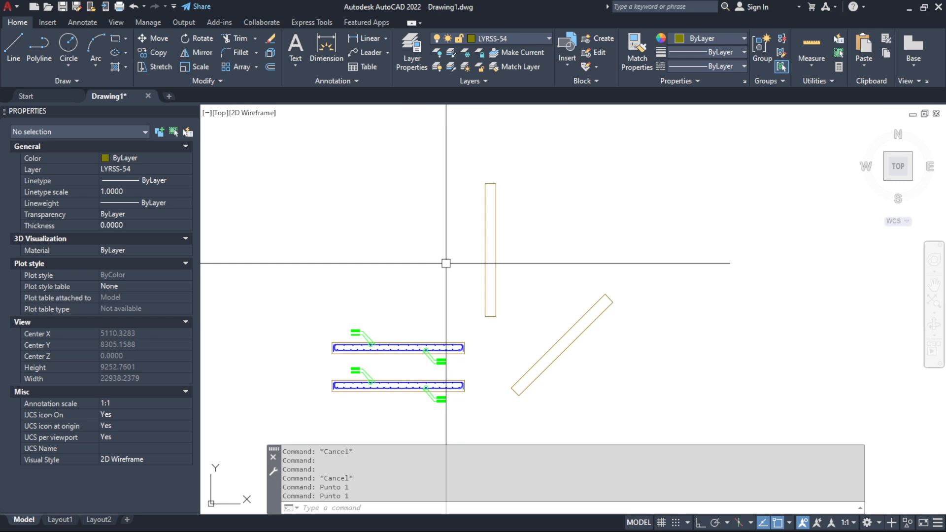
Measure the distance from the section's insertion point to the centre of the vertical slab border with DIST
type("D")
key("Return")
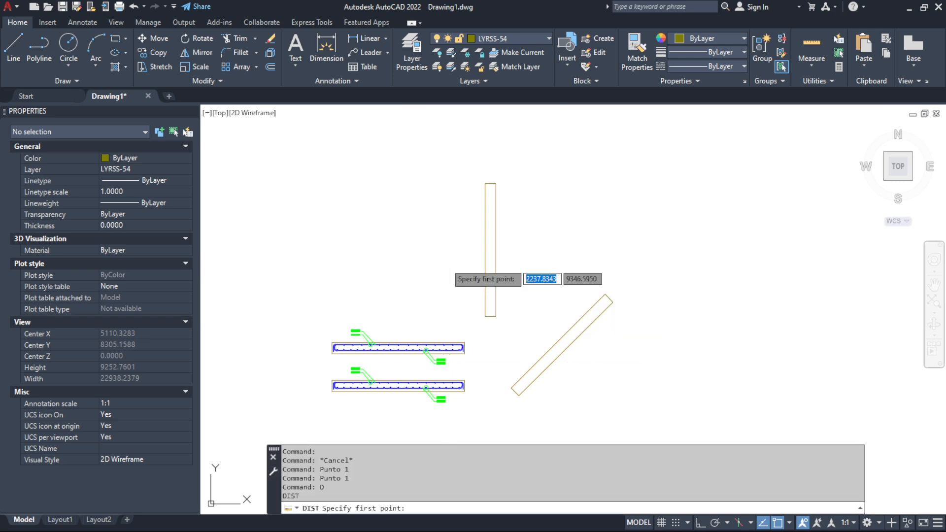
left_click(447, 263)
scroll(481, 241, "up", 2)
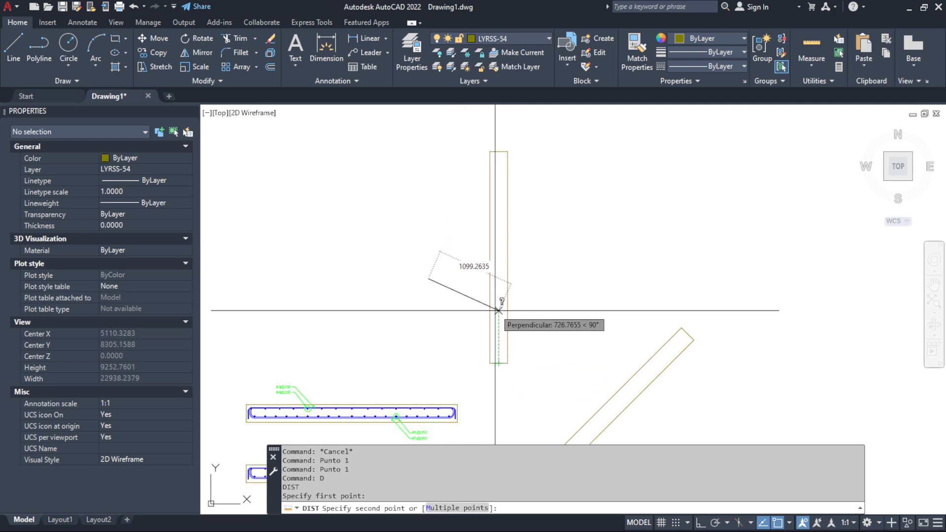
left_click(498, 258)
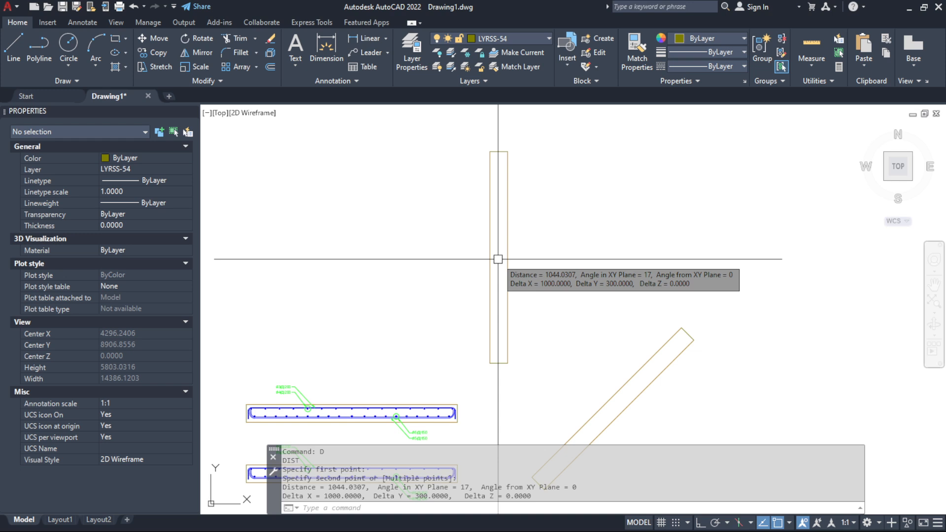
scroll(604, 264, "down", 2)
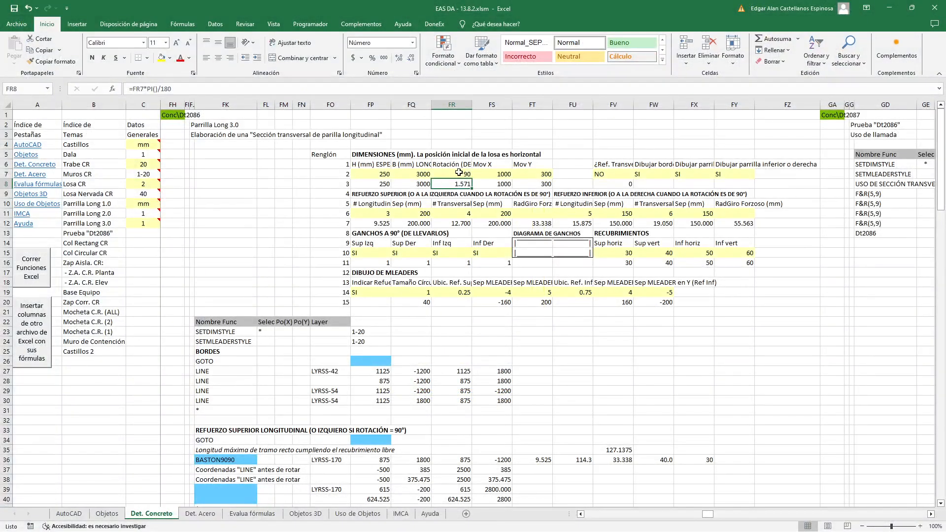
Reset the slab's rotation, Mov X and Mov Y to 0 in Excel
left_click(459, 173)
type("0")
key("Tab")
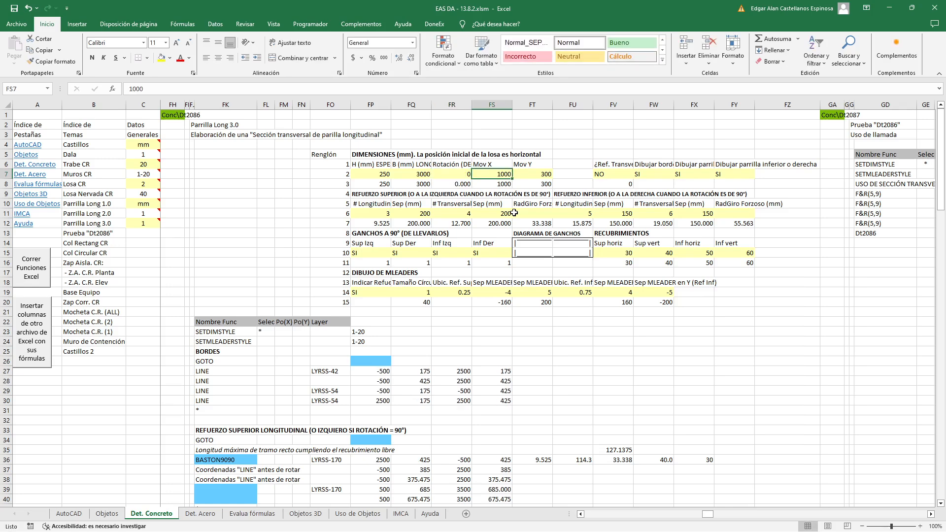
type("0")
key("Tab")
type("0")
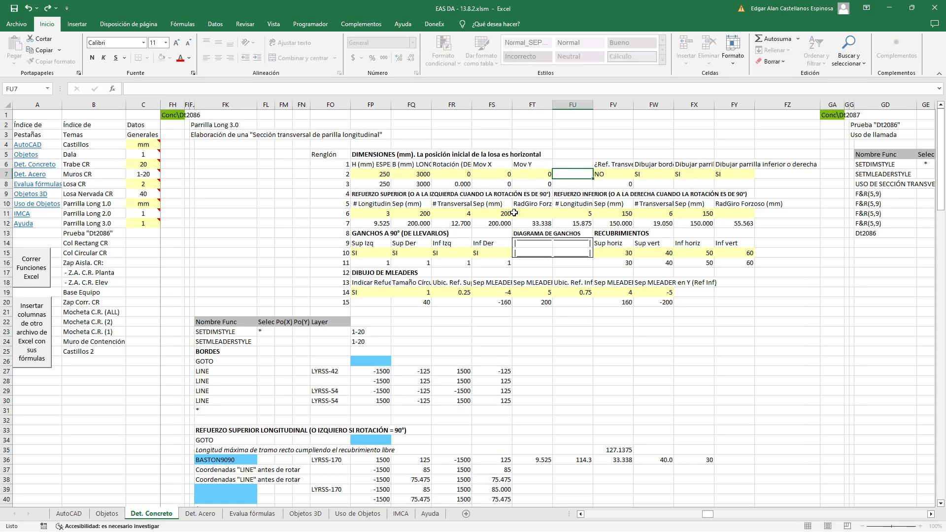
key("Tab")
left_click(529, 381)
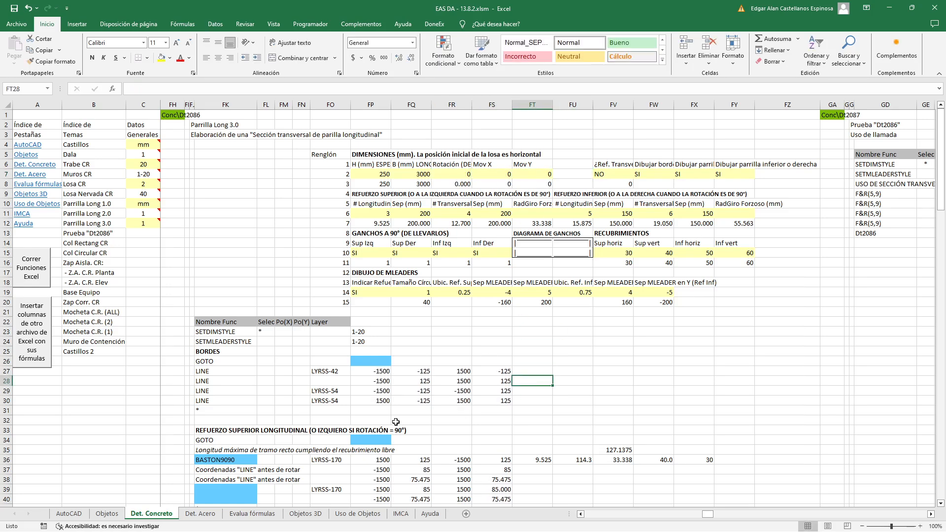
Select the contiguous data region starting at the Nombre Func header in FK22, with separator cell FK32 left blank
left_click(229, 421)
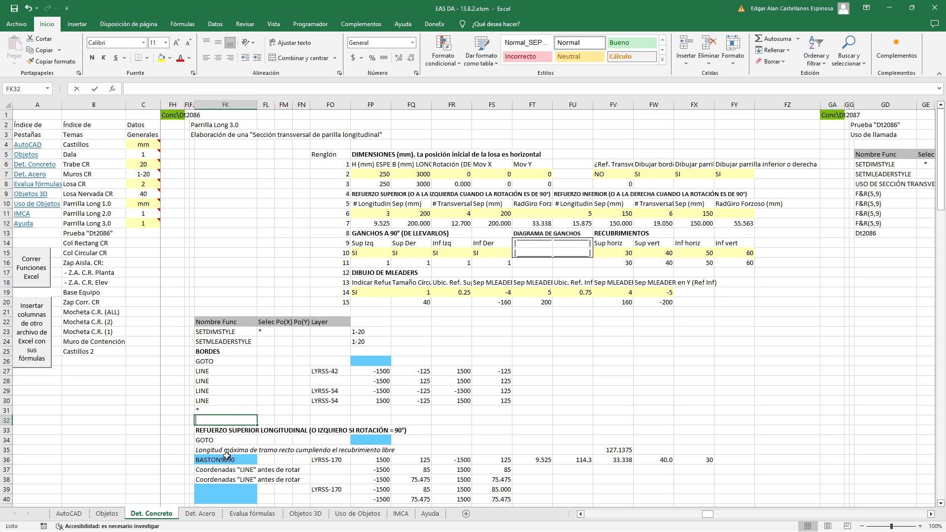
type("*")
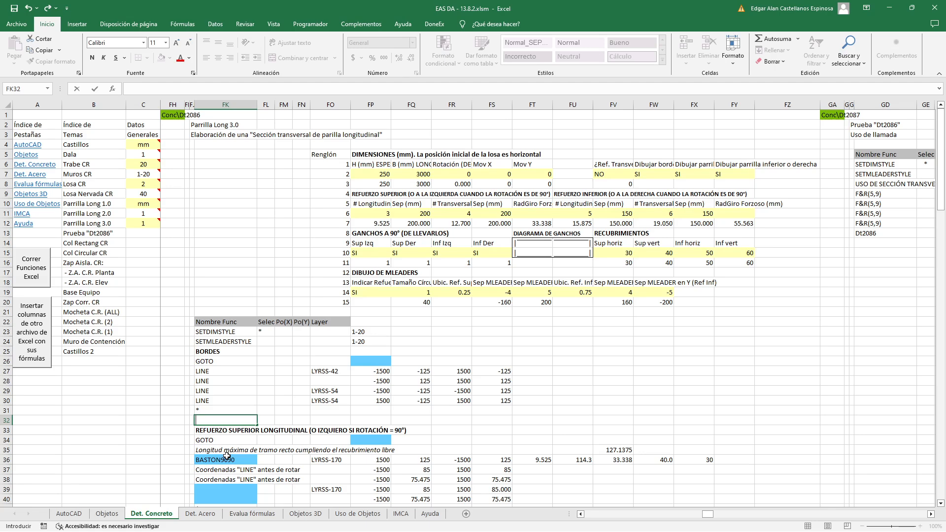
left_click(217, 321)
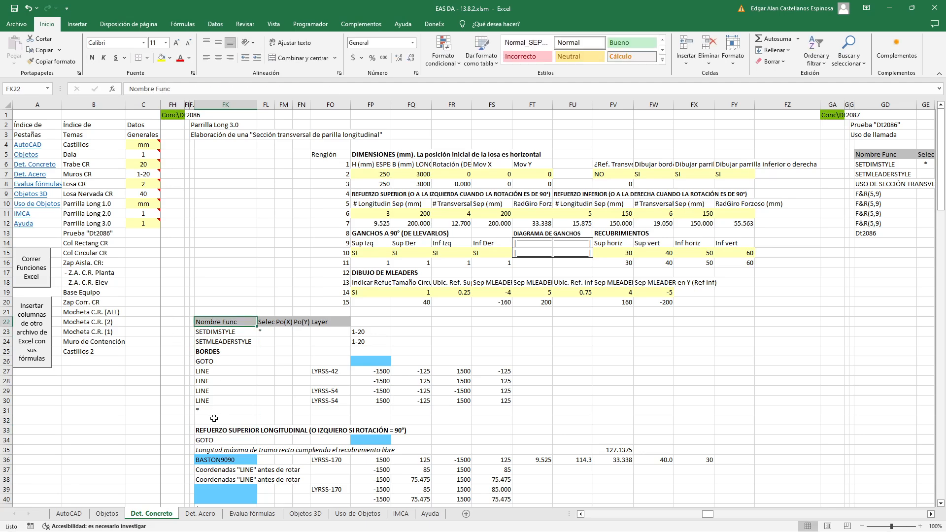
key("ctrl+a")
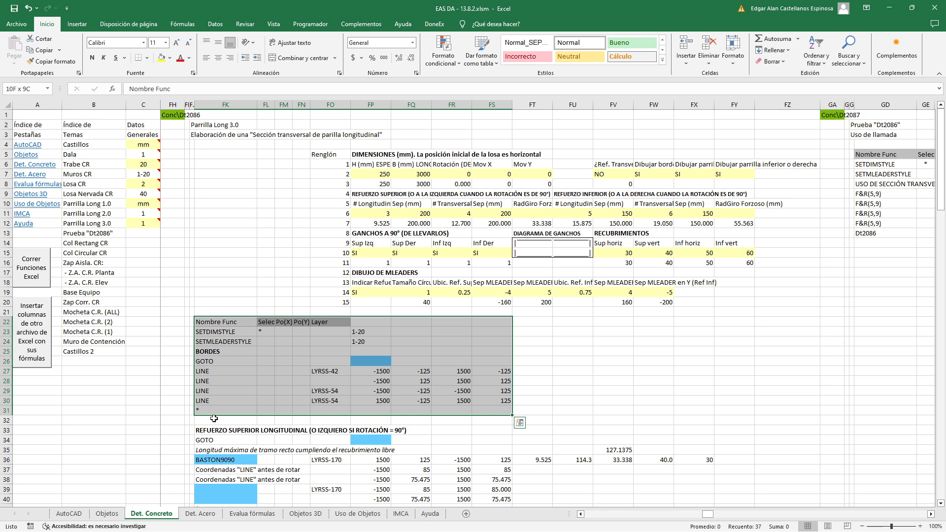
Enter an asterisk in FK32 and check the contiguous data region from the Nombre Func header down to FIN
left_click(214, 418)
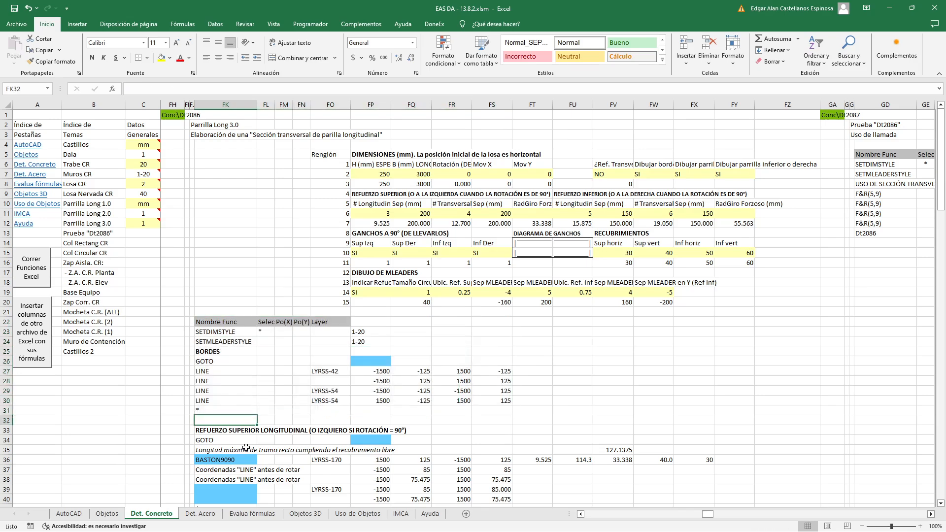
type("*")
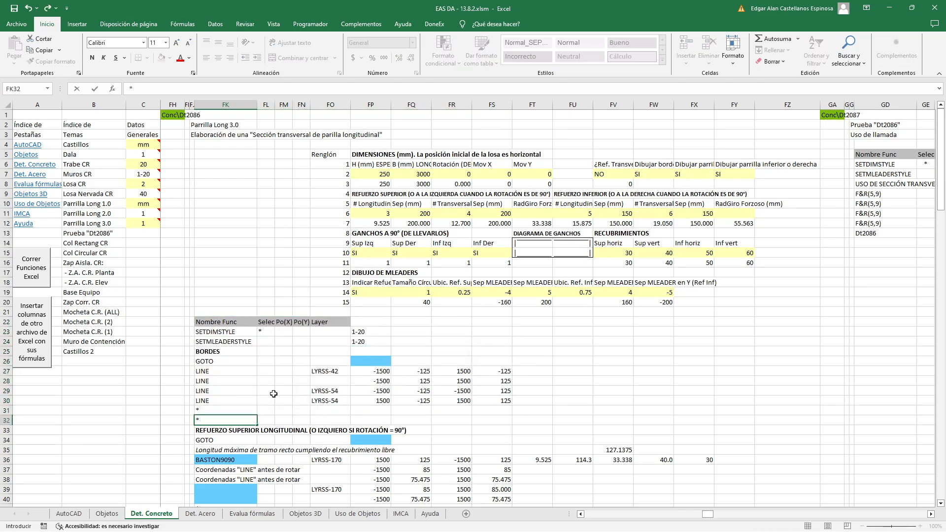
left_click(242, 326)
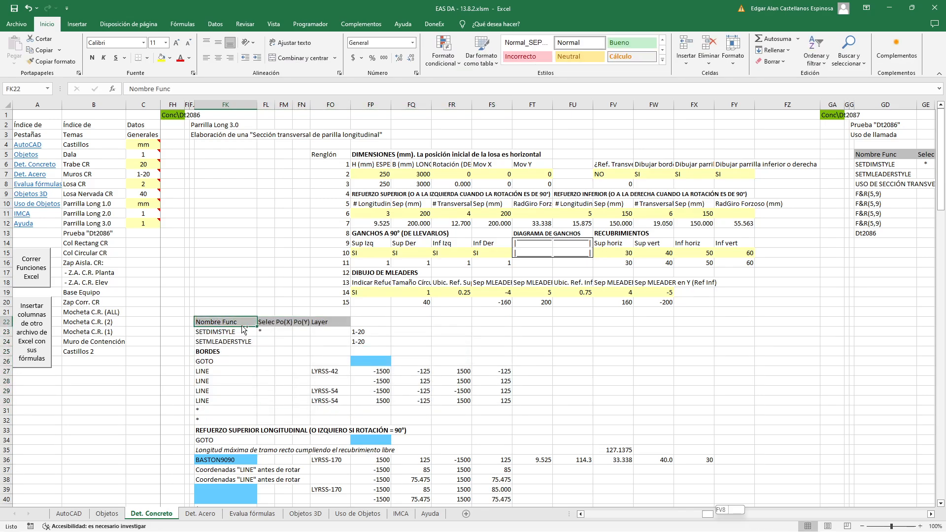
key("ctrl+e")
scroll(419, 351, "down", 2)
scroll(418, 352, "up", 16)
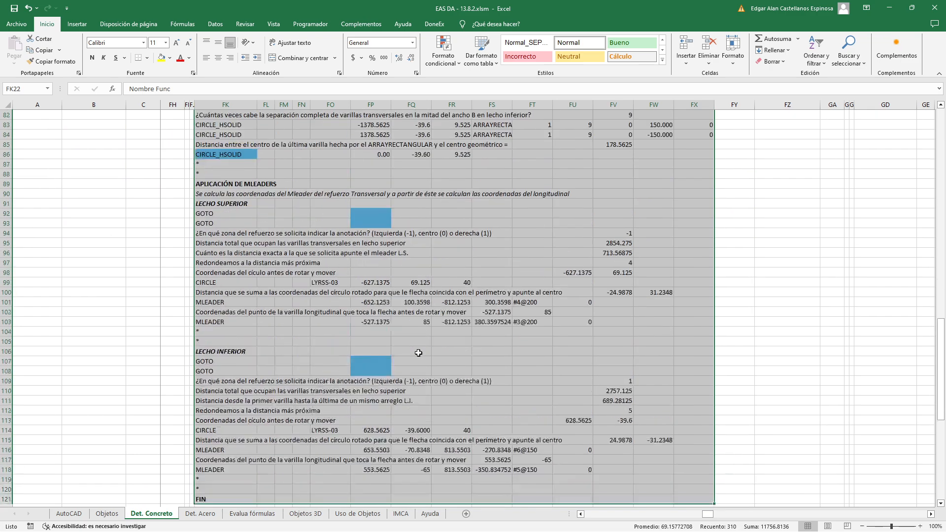
scroll(424, 352, "up", 9)
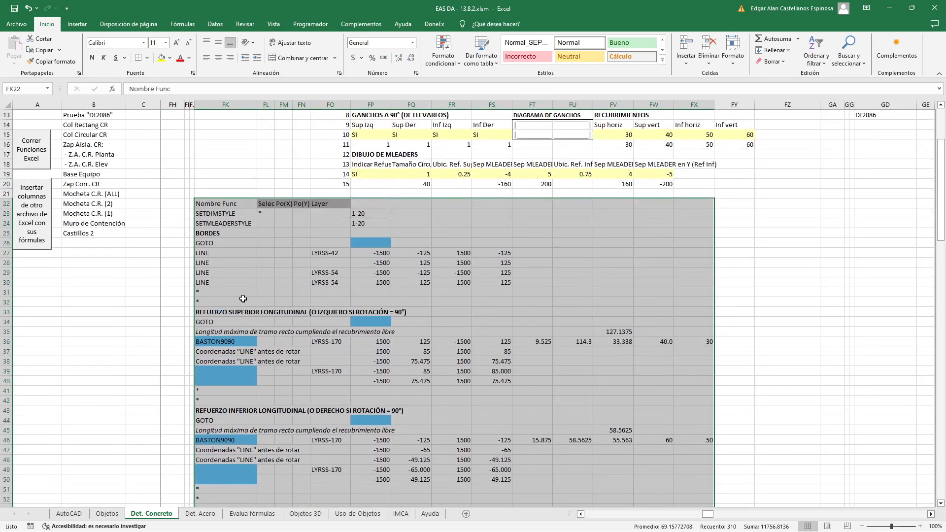
left_click(240, 300)
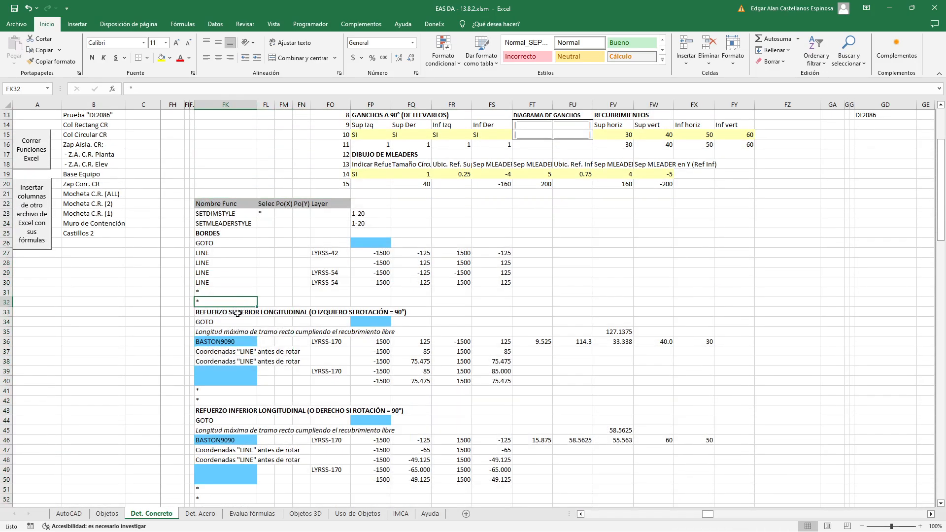
Examine the upper longitudinal reinforcement's GOTO formula in FP34 and its FX7 and FK43 references, leaving it unedited
left_click(238, 313)
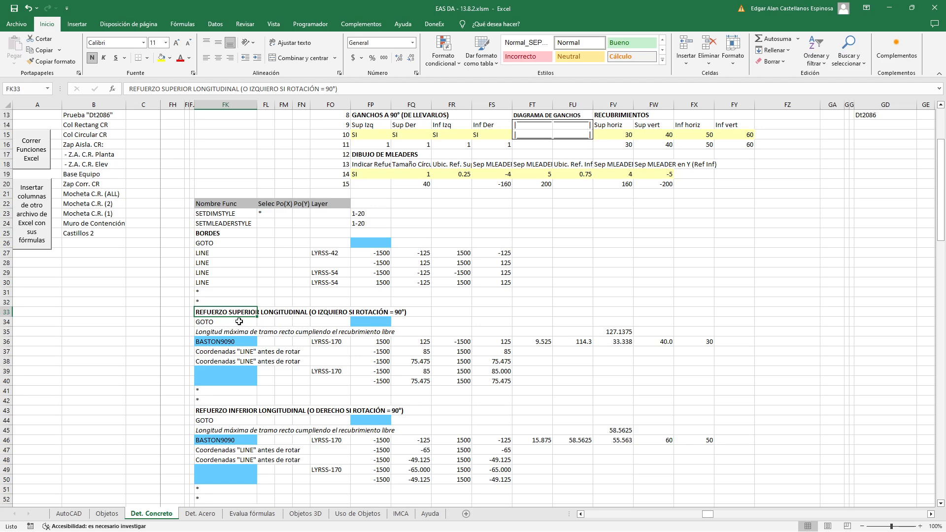
scroll(245, 330, "up", 1)
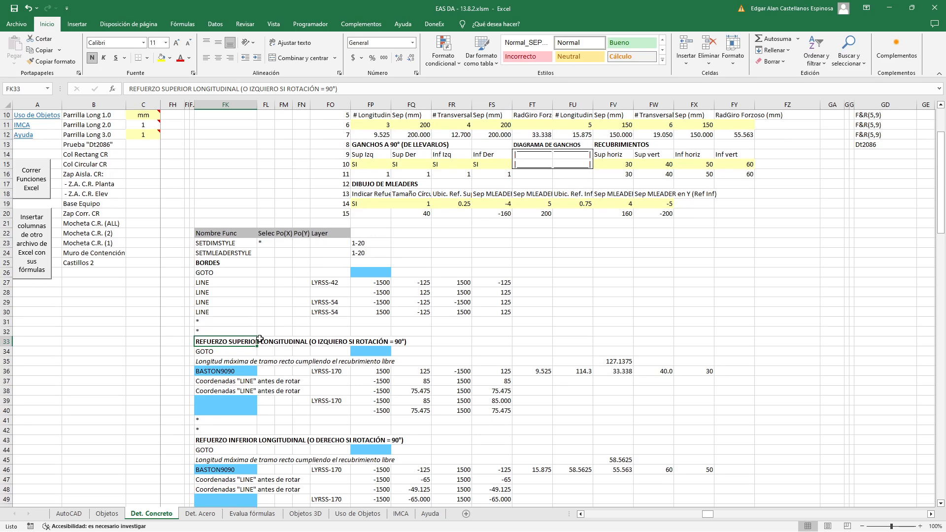
double_click(359, 352)
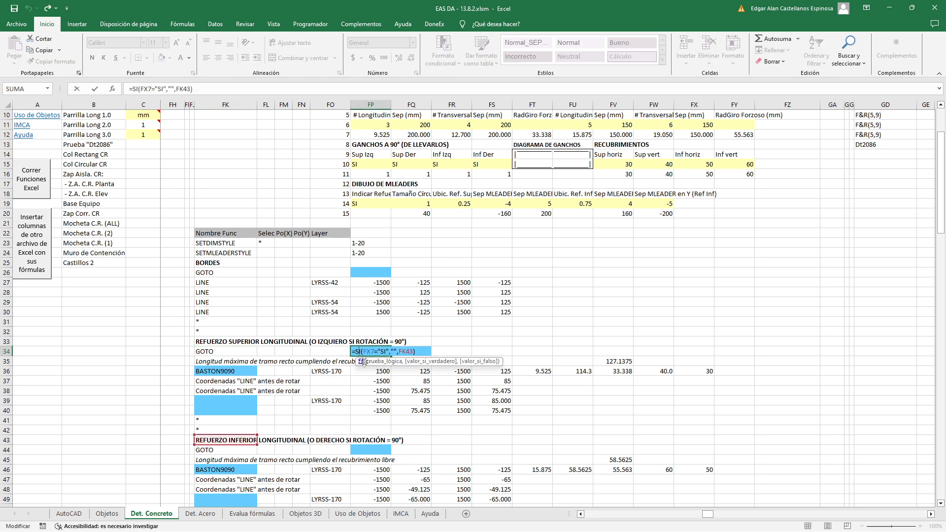
scroll(577, 407, "up", 3)
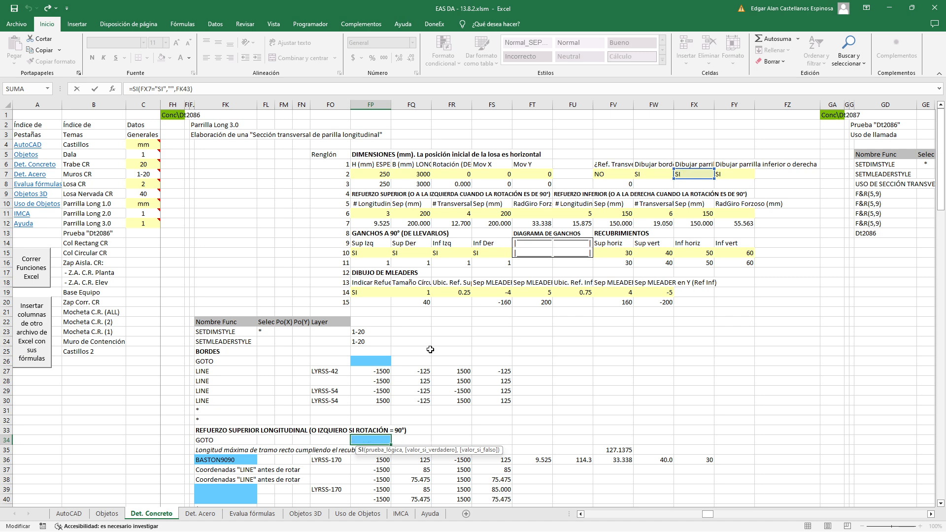
scroll(429, 350, "down", 4)
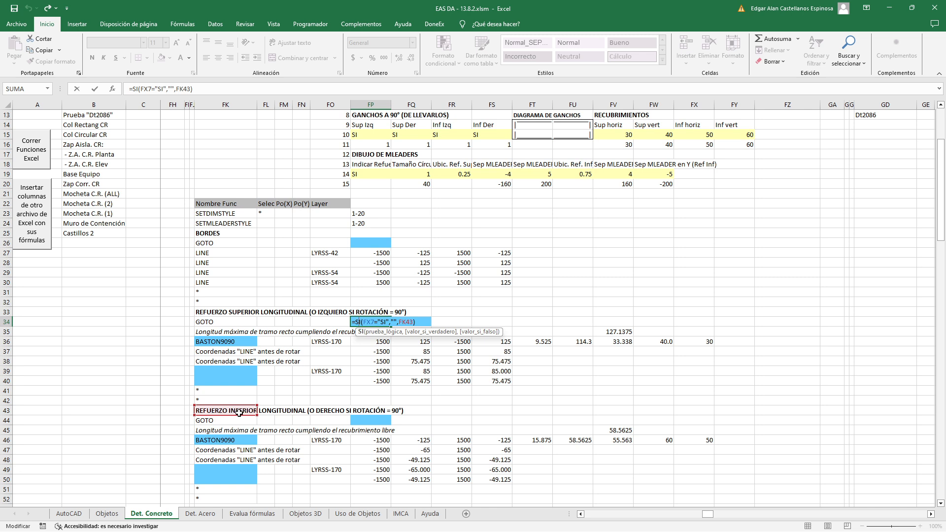
key("Escape")
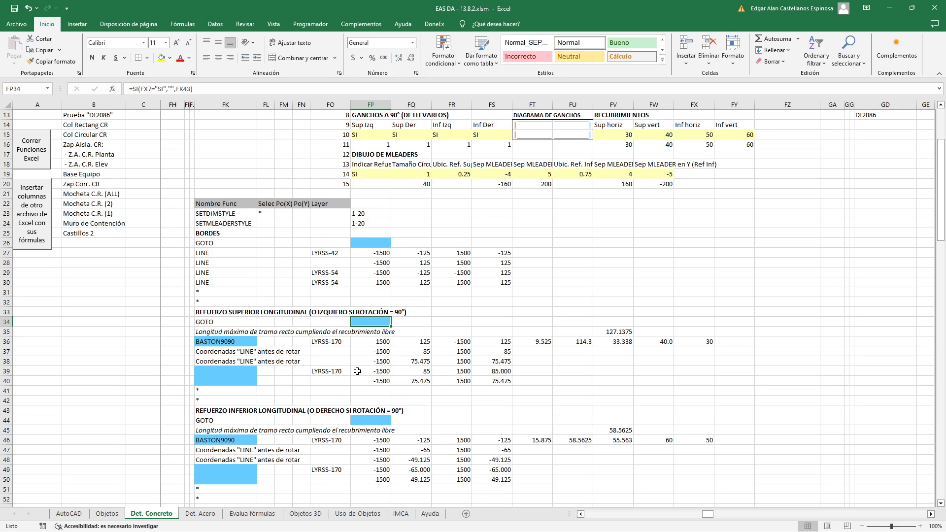
Review the reinforcement drawing option in FX7 and the asterisk in FK42 above the lower longitudinal reinforcement block
scroll(632, 354, "up", 4)
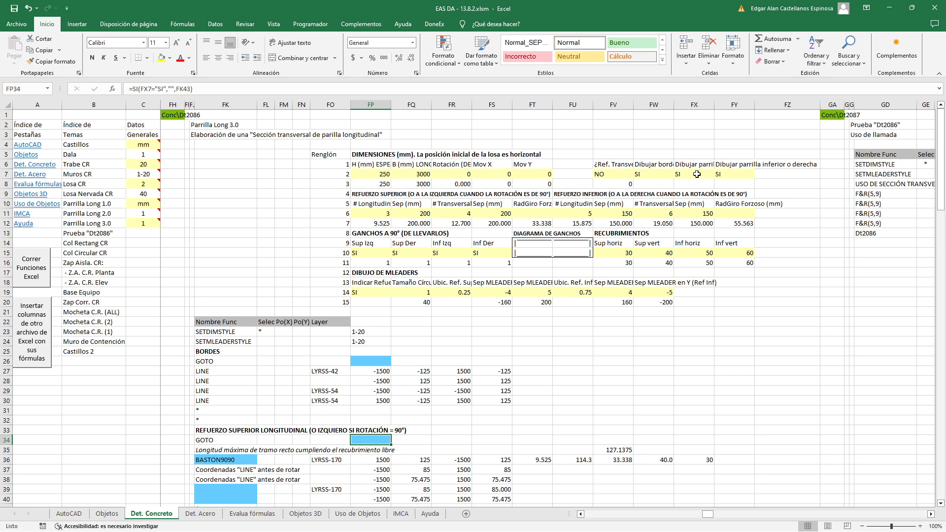
left_click(697, 174)
scroll(630, 260, "down", 6)
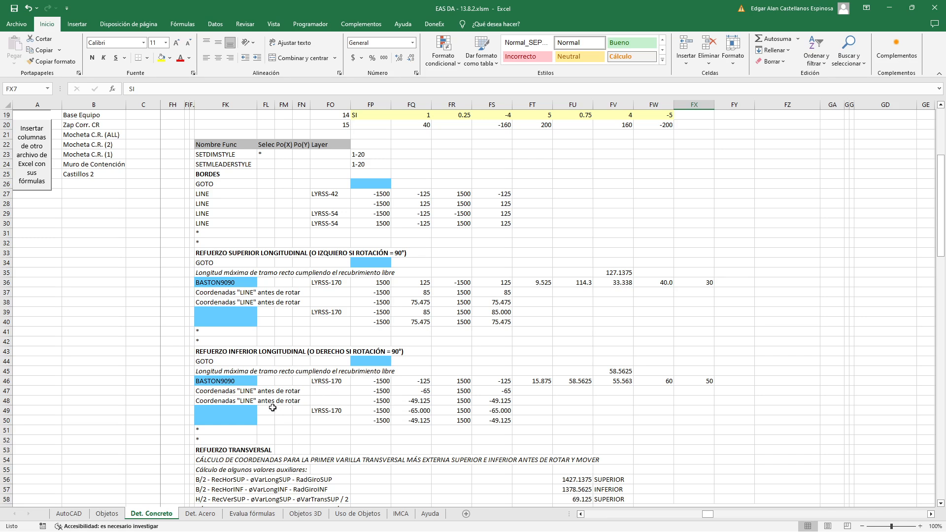
left_click(228, 342)
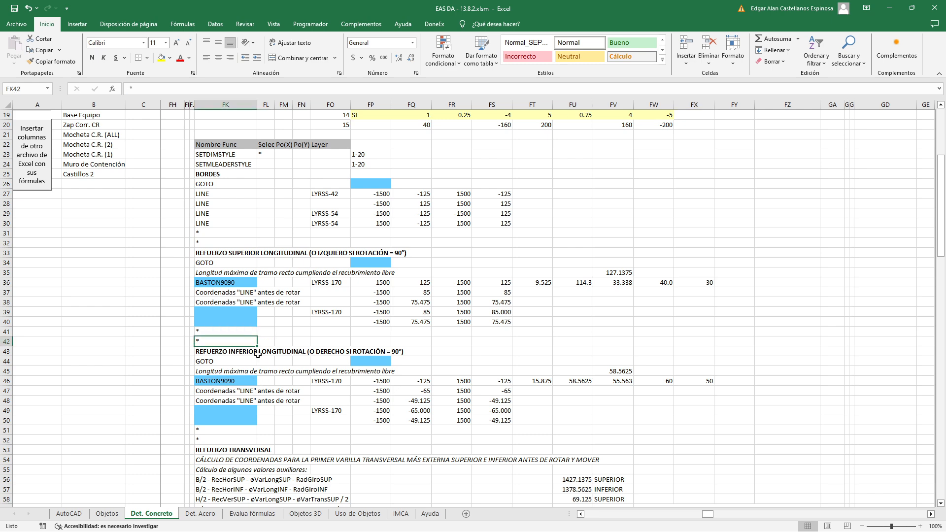
Clear the asterisk in FK42 and select the contiguous data region starting at the Nombre Func header in FK22
key("Delete")
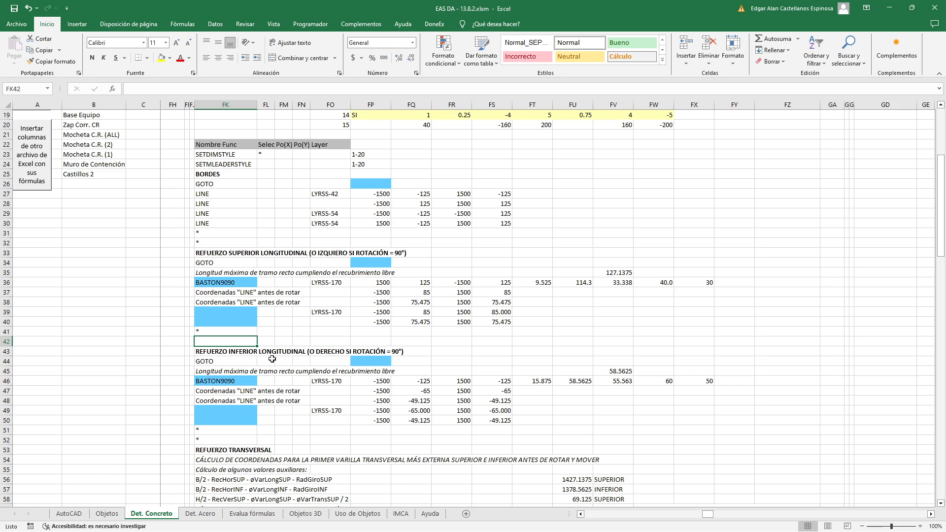
left_click(245, 146)
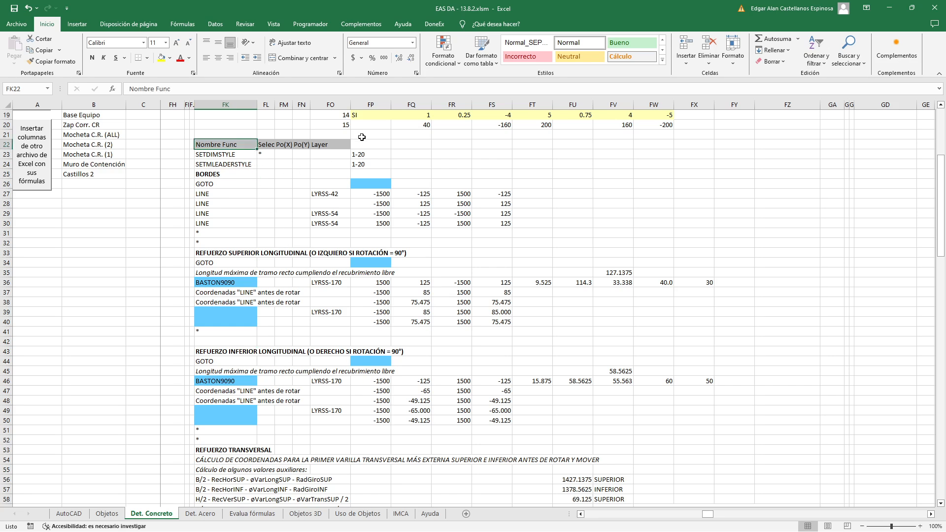
key("ctrl+e")
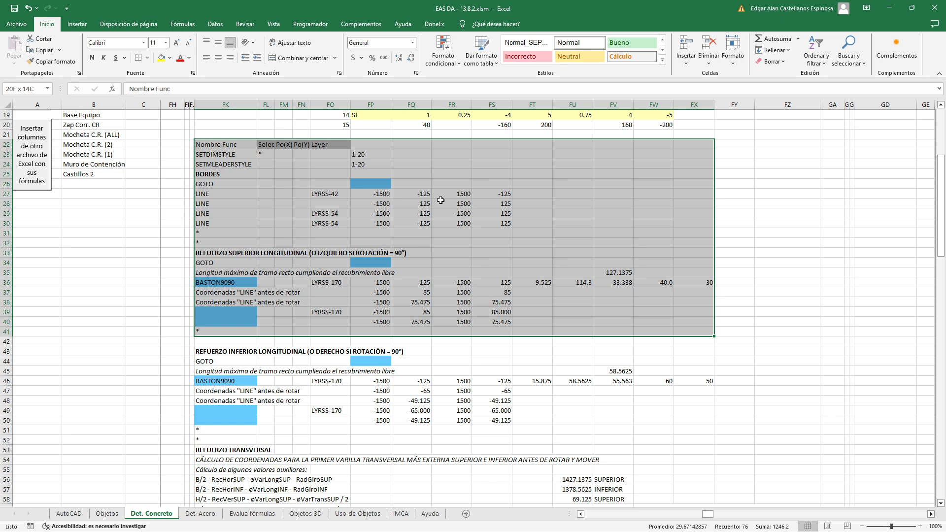
left_click(460, 173)
Review the maximum straight length label in FK35 and the BASTON function formula in FK36 for the upper longitudinal reinforcement
scroll(466, 314, "up", 4)
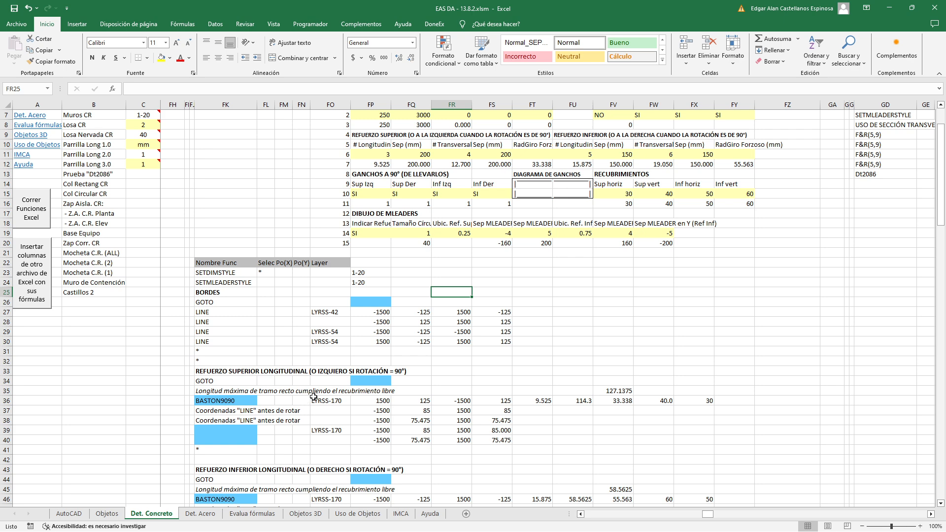
left_click(224, 390)
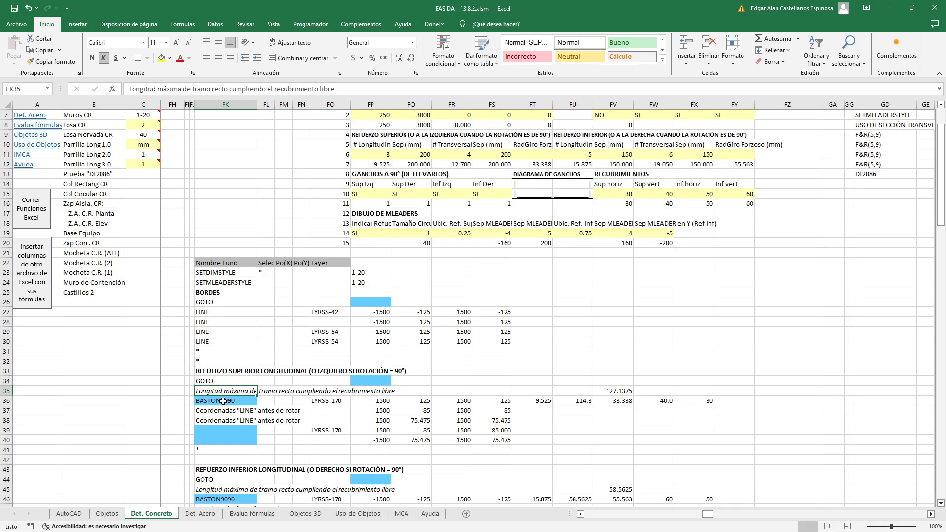
left_click(223, 401)
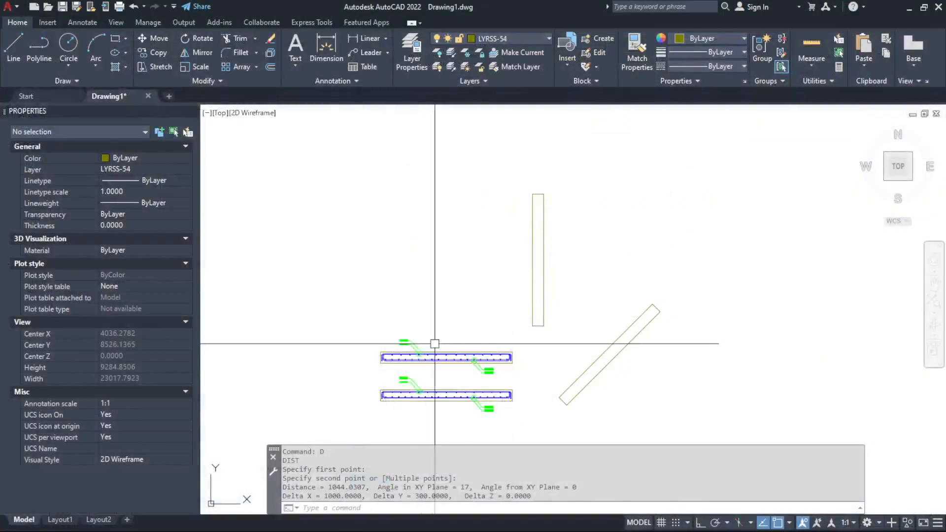
Switch to AutoCAD and measure the straight length of the upper longitudinal bar's left hook
scroll(451, 356, "up", 5)
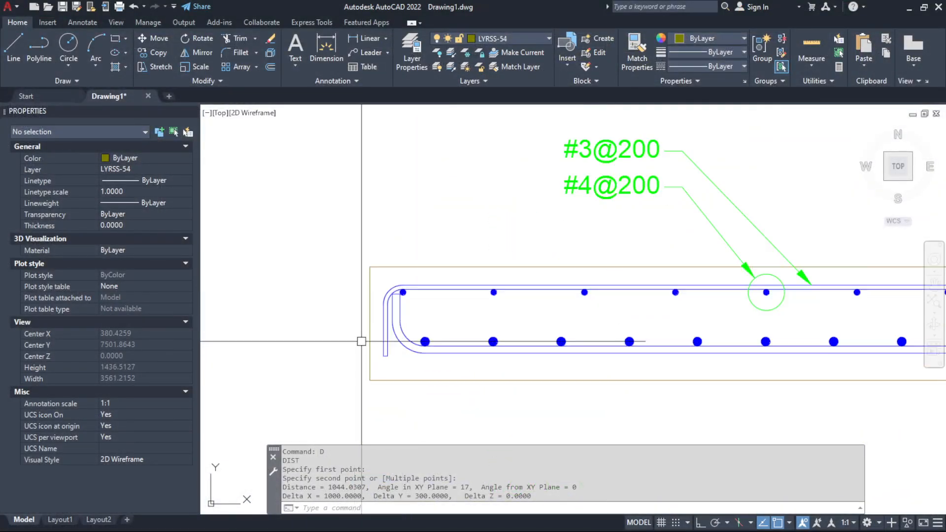
scroll(375, 341, "up", 8)
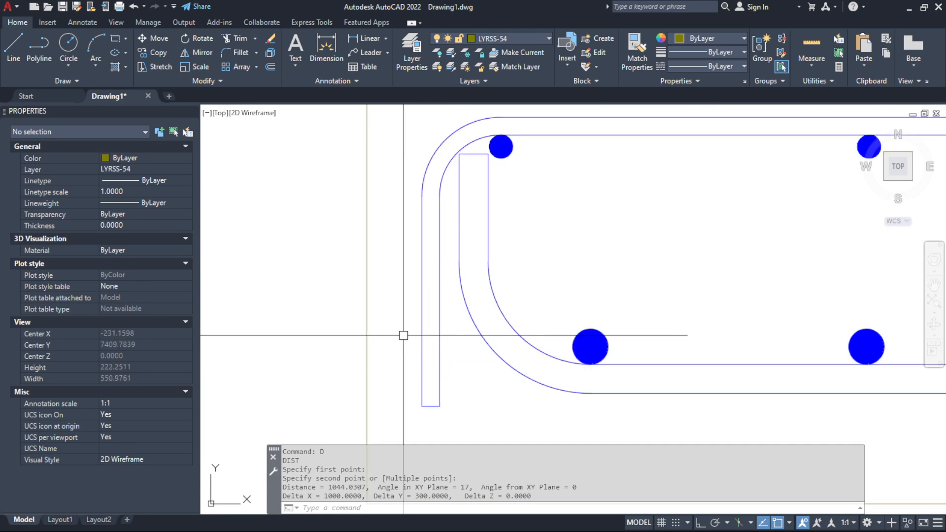
type("d")
key("Return")
left_click(421, 407)
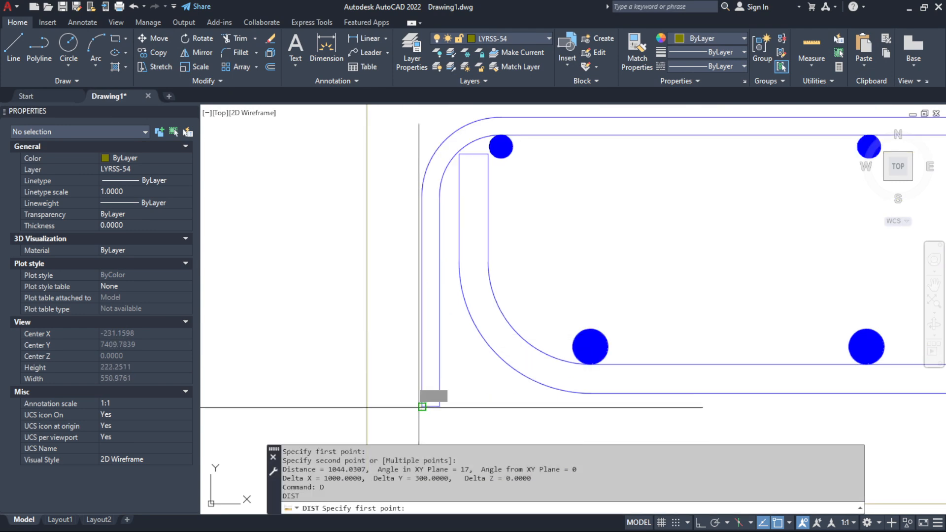
left_click(422, 196)
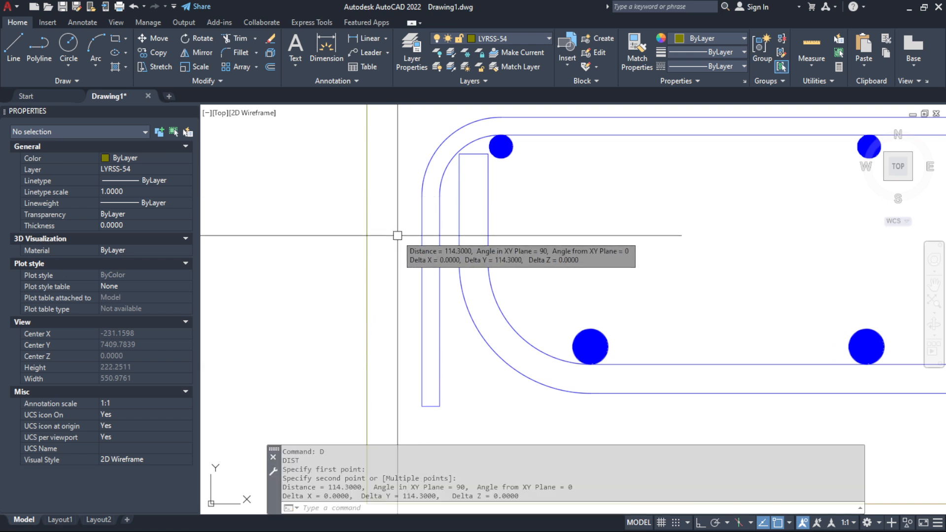
Measure the vertical cover between the upper longitudinal bar and the slab's upper edge
scroll(409, 264, "down", 2)
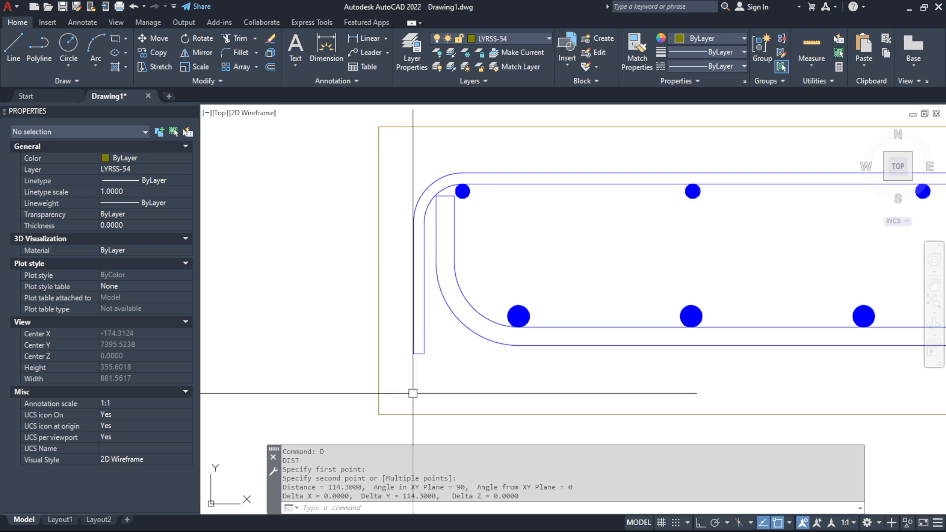
type("d")
key("Return")
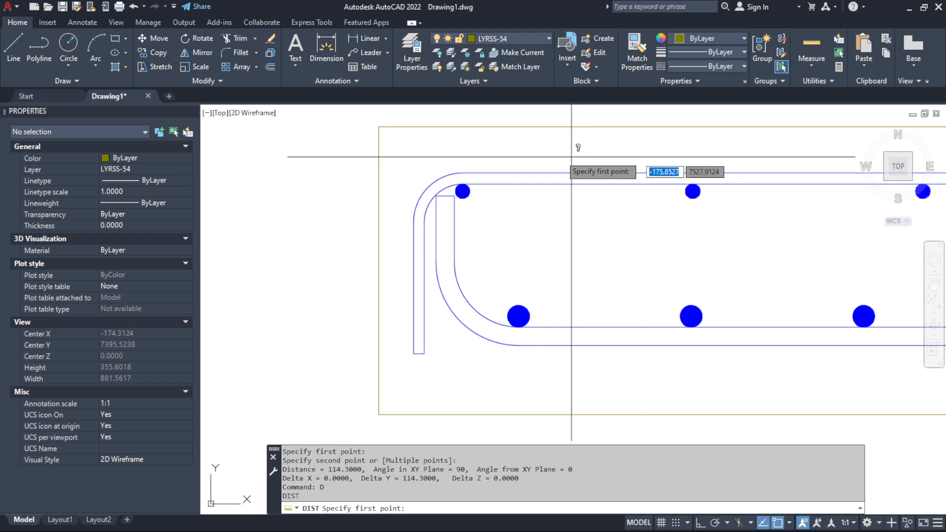
left_click(463, 173)
left_click(463, 127)
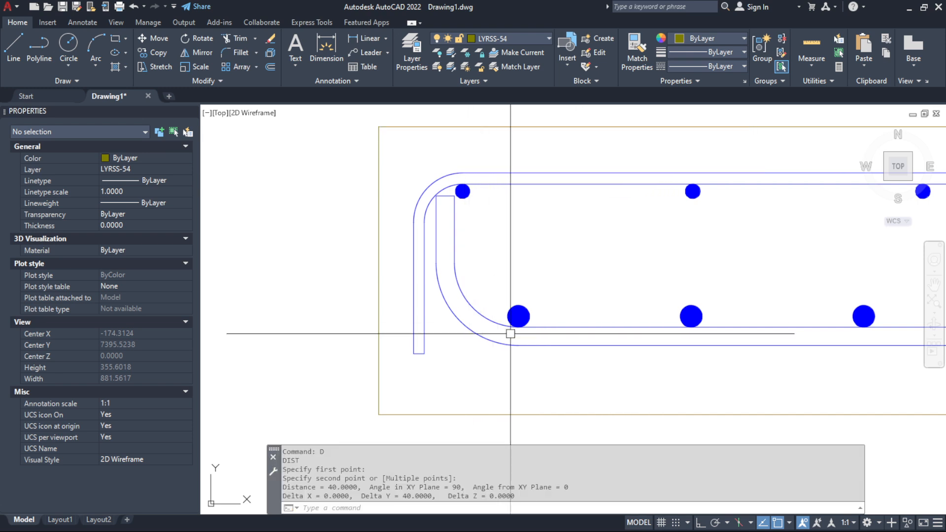
Measure the vertical cover between the lower longitudinal bar and the slab's lower edge
key("Return")
left_click(427, 358)
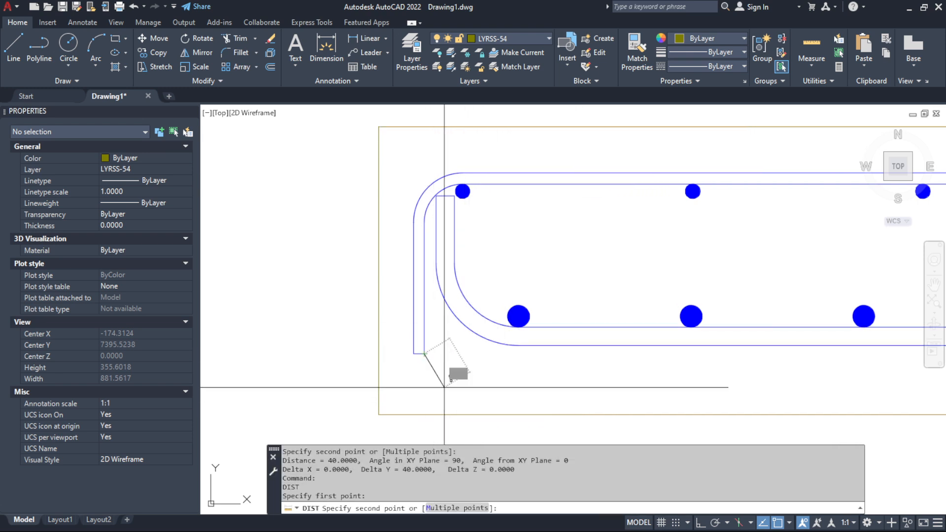
left_click(444, 386)
key("Return")
left_click(518, 345)
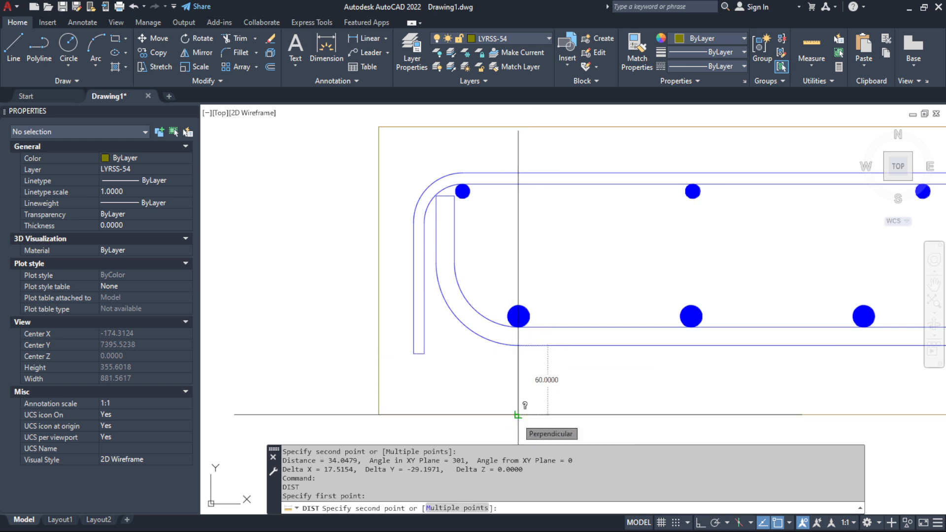
left_click(518, 415)
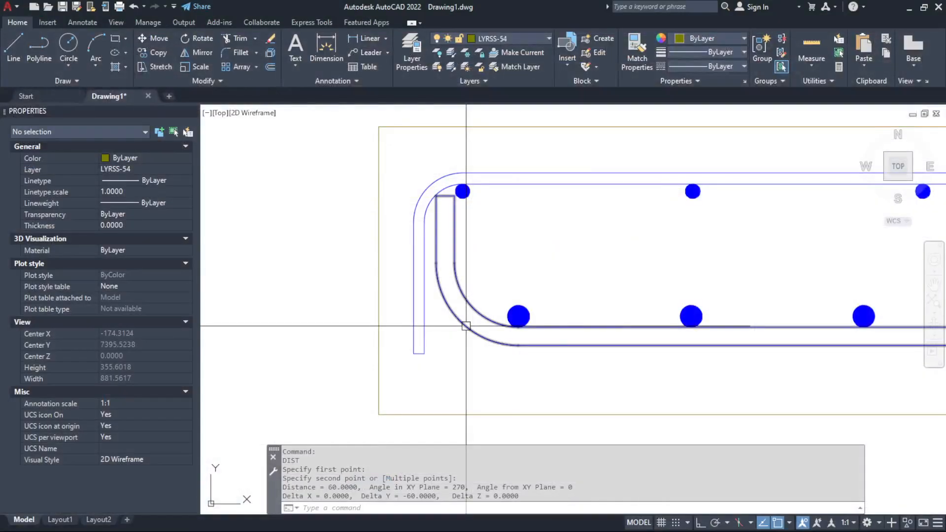
Inspect the lower longitudinal bar's polyline and the slab's upper edge line, leaving both deselected
left_click(466, 326)
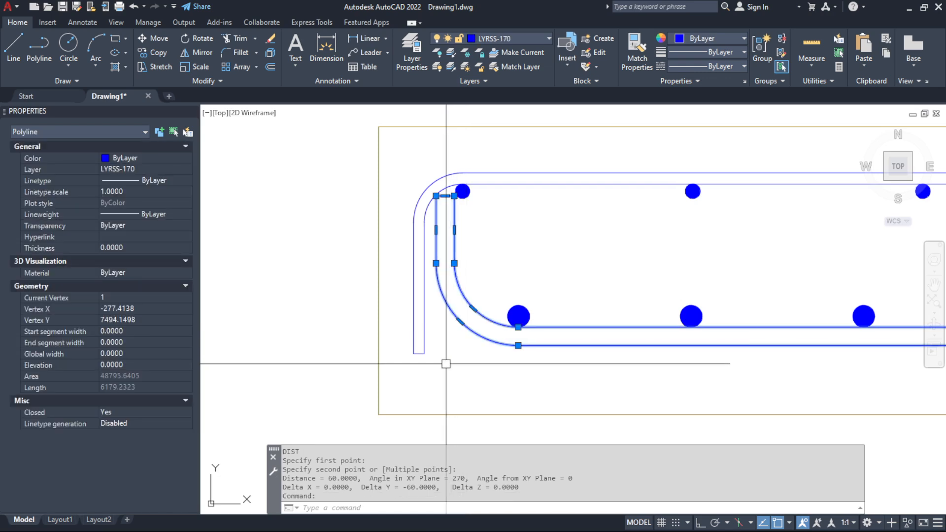
scroll(438, 323, "down", 2)
scroll(438, 322, "up", 2)
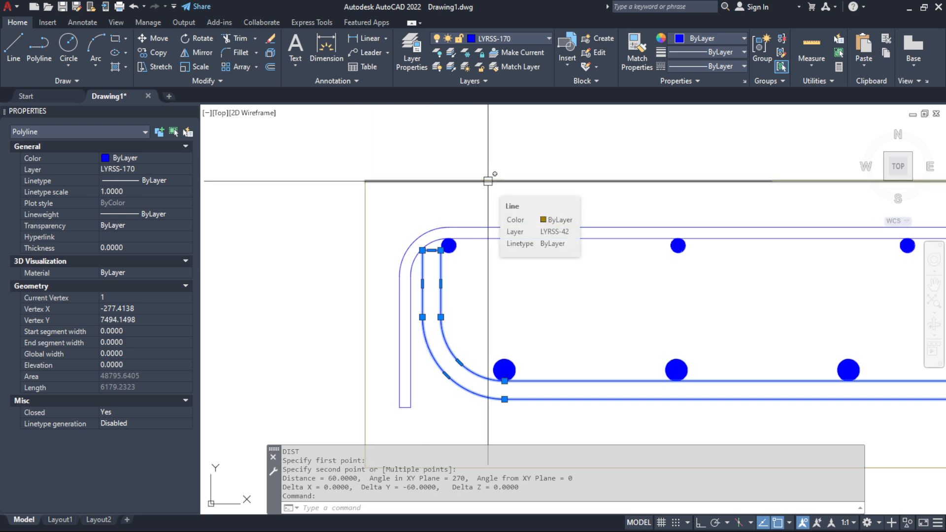
key("Escape")
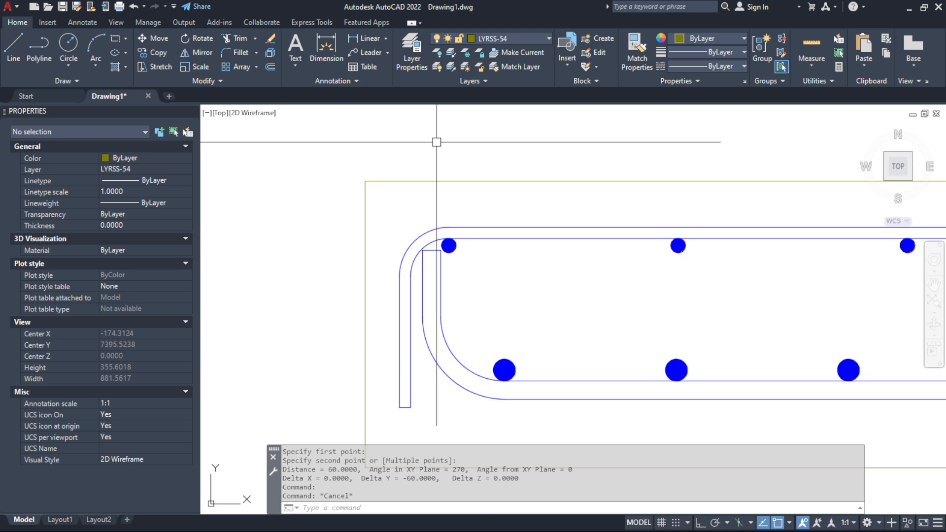
left_click(483, 181)
key("Escape")
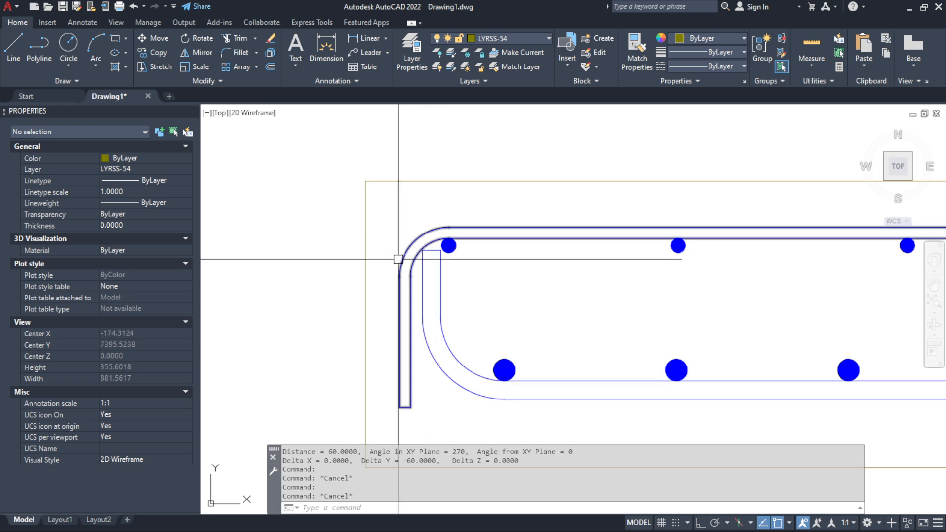
Measure the vertical cover between the lower bar's left hook end and the slab's upper edge
type("d")
key("Return")
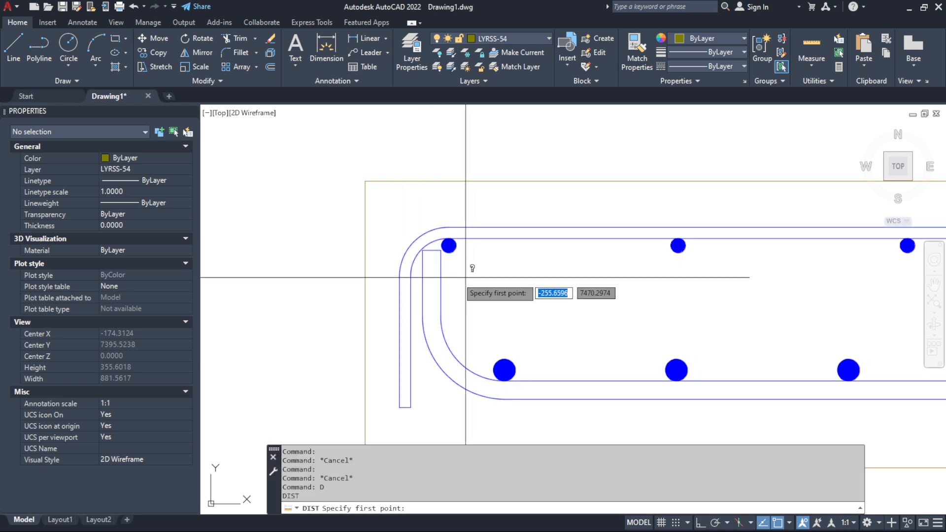
left_click(431, 251)
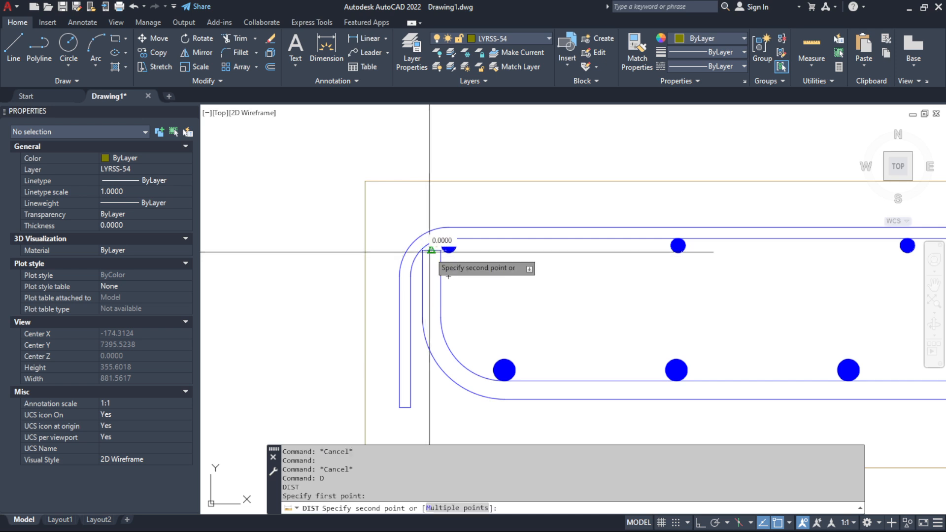
left_click(428, 183)
scroll(498, 406, "down", 2)
scroll(510, 429, "up", 2)
Measure the lower bar's bottom cover again, from its bend's lowest point to the slab's lower edge
key("Return")
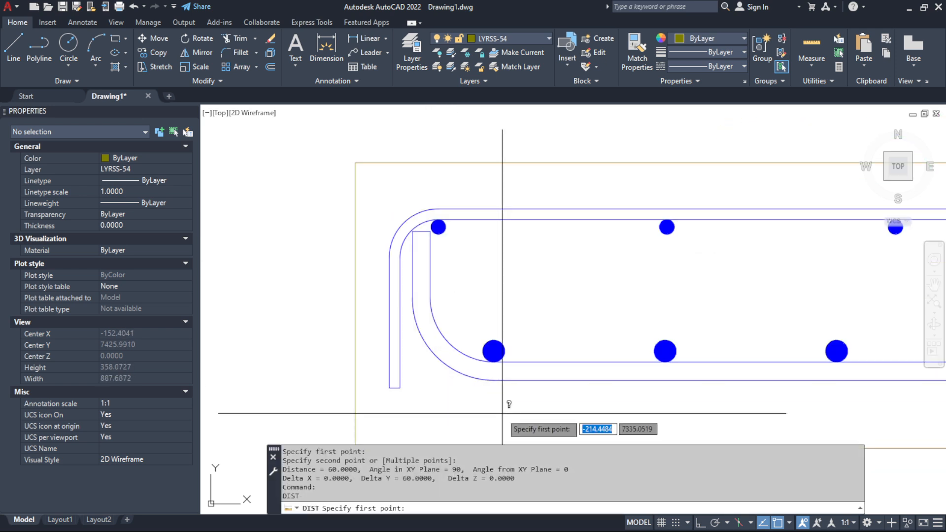
left_click(494, 380)
scroll(495, 380, "down", 2)
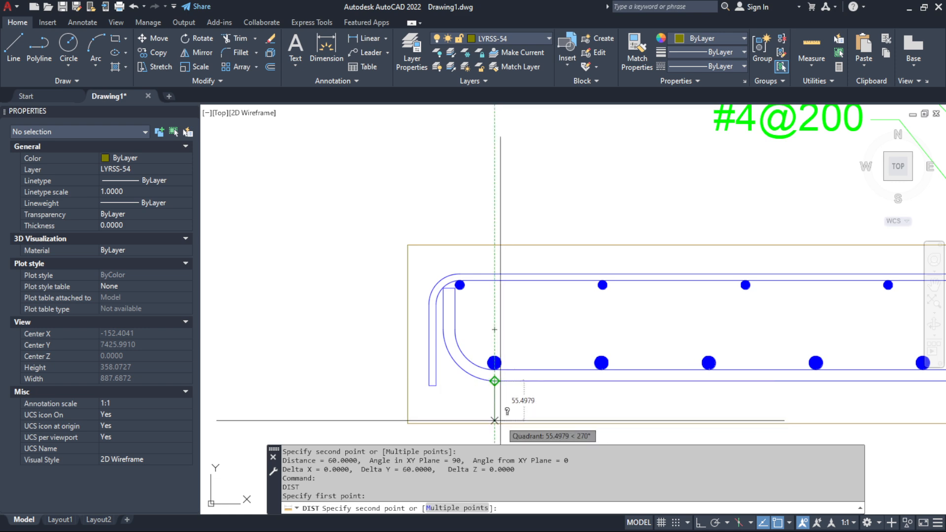
left_click(495, 422)
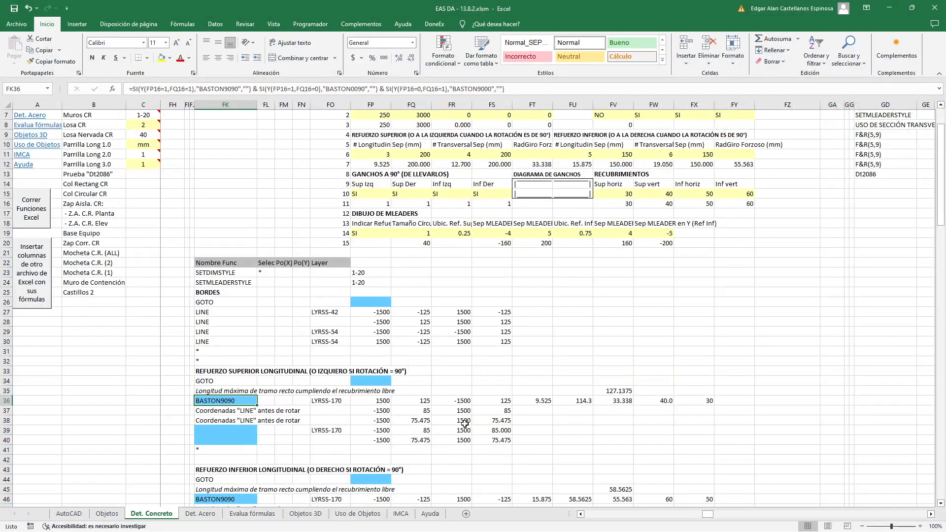
Return to Excel and examine the maximum straight length formula in FV35 and its referenced cells, leaving it unedited
left_click(230, 392)
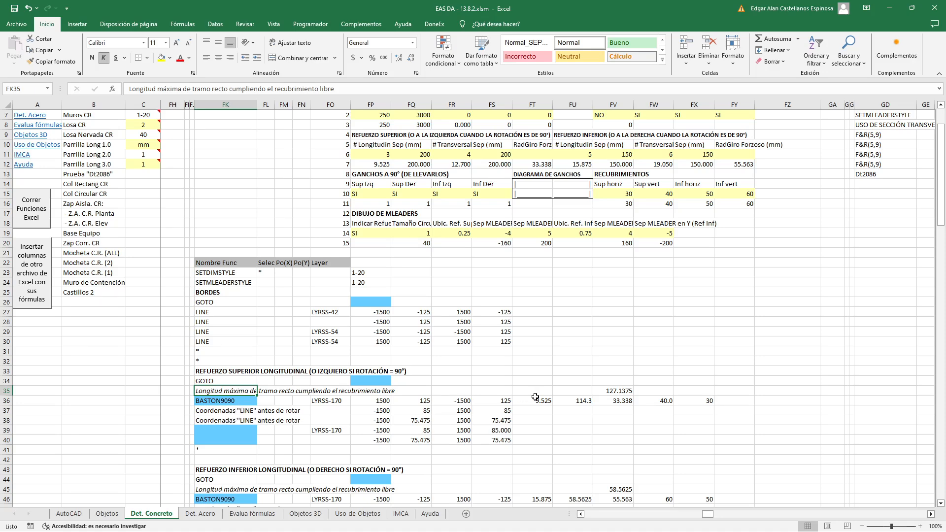
double_click(613, 391)
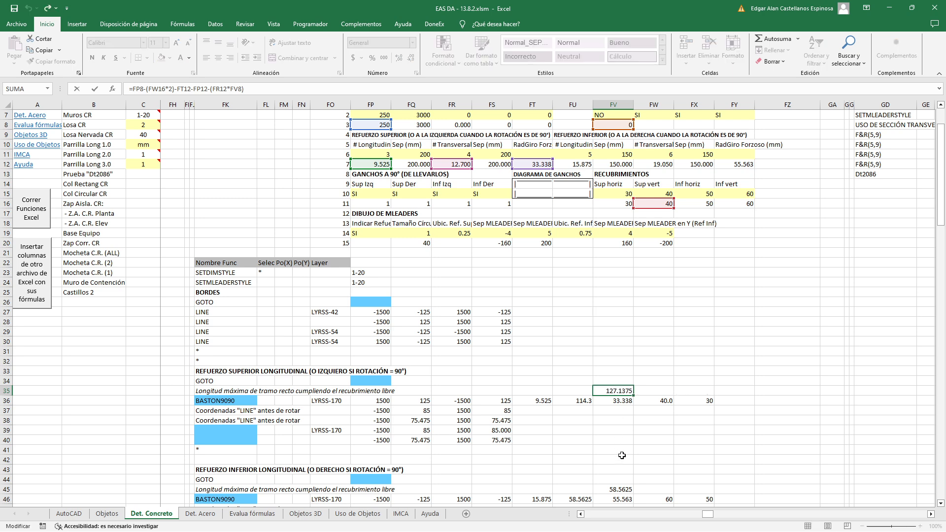
scroll(622, 456, "up", 1)
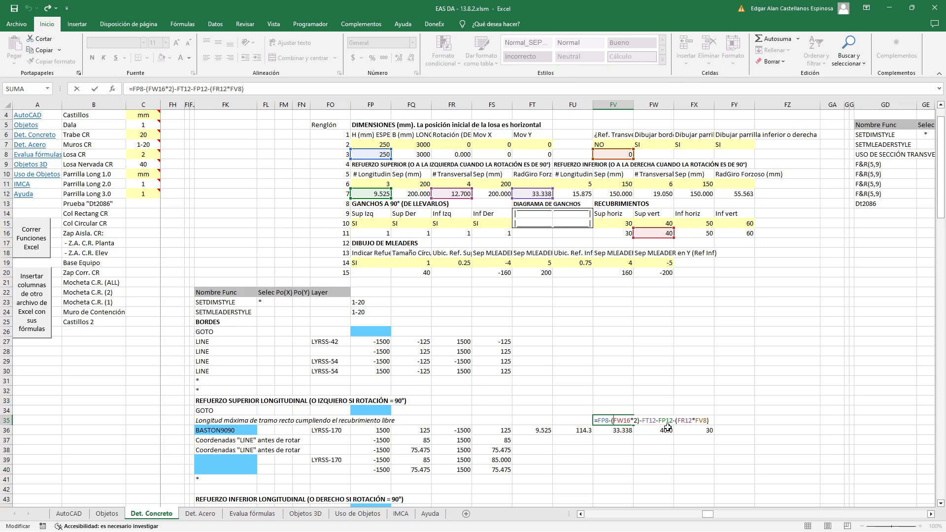
key("Return")
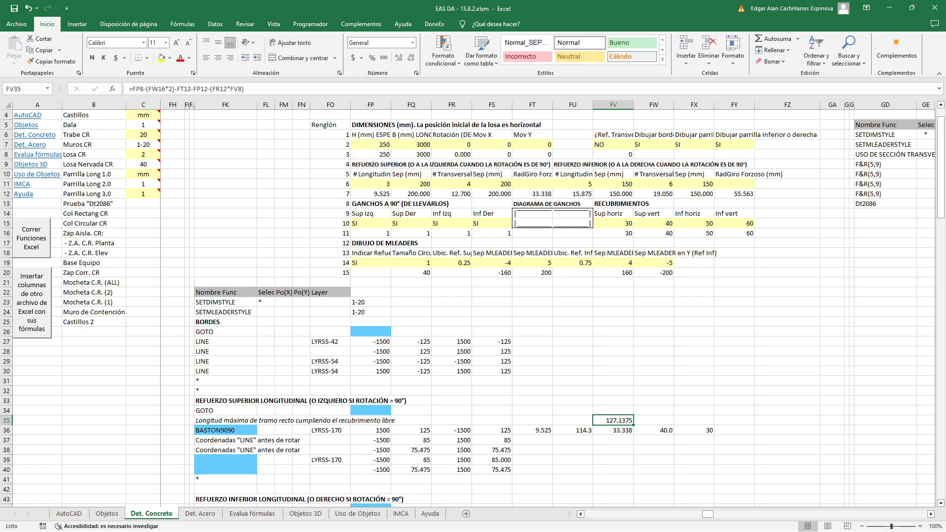
Switch to AutoCAD and measure the upper longitudinal bar's diameter between its two parallel edges
key("alt+Tab")
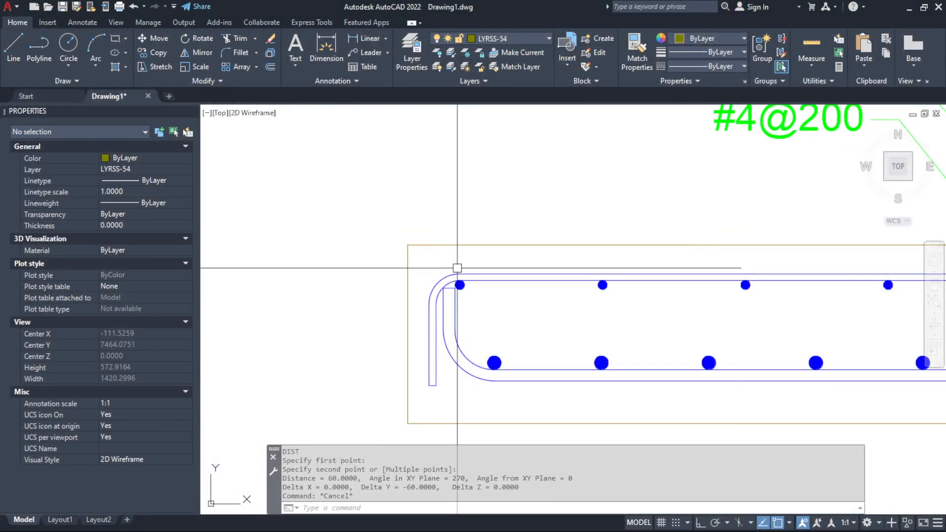
scroll(452, 229, "up", 6)
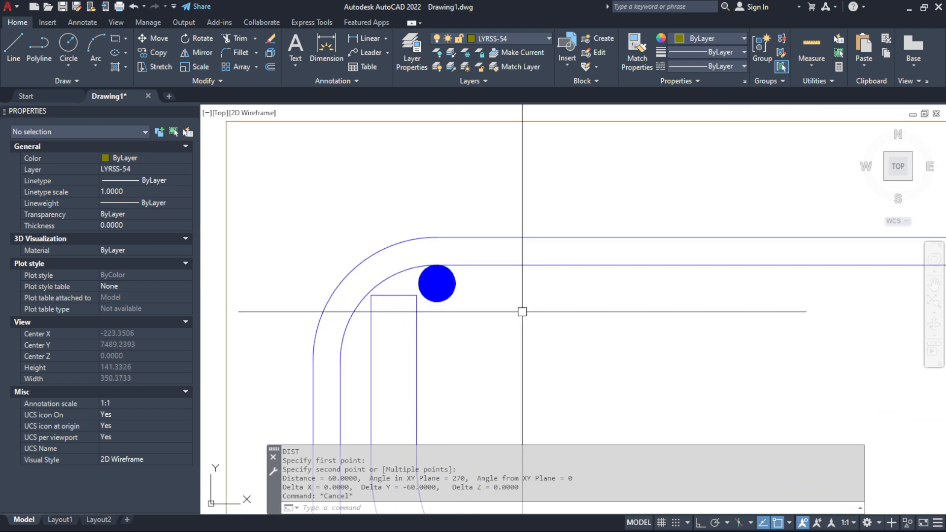
type("d")
key("Return")
left_click(574, 265)
left_click(574, 238)
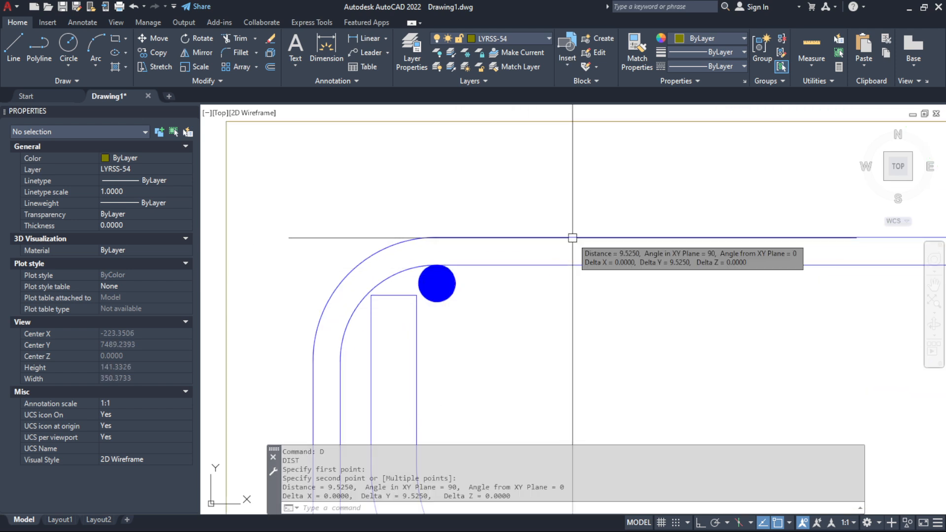
Measure the inner bend radius of the upper longitudinal bar's left hook vertically, leaving the measuring command
key("Return")
left_click(340, 360)
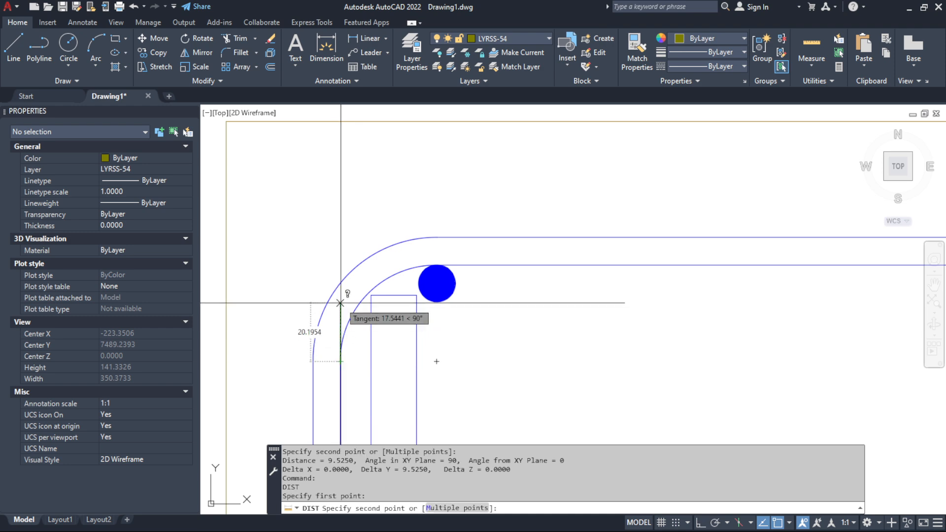
left_click(340, 265)
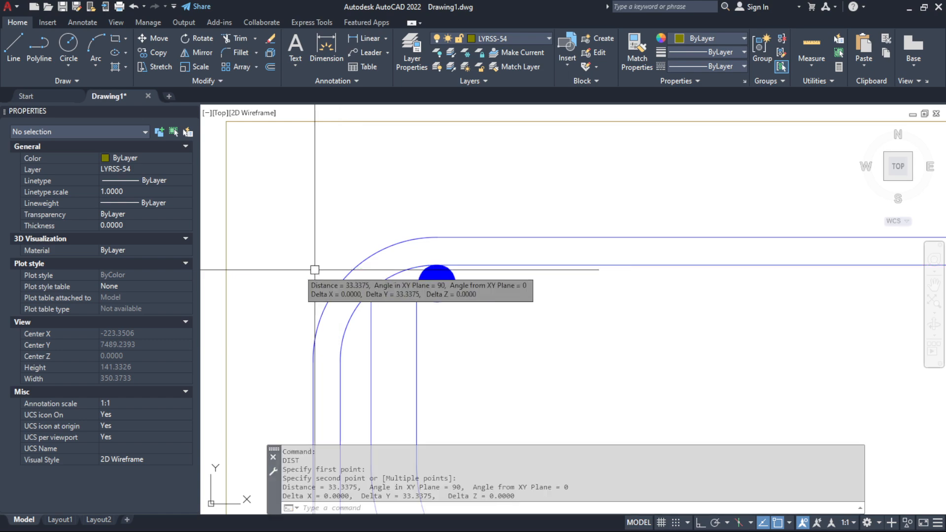
key("Escape")
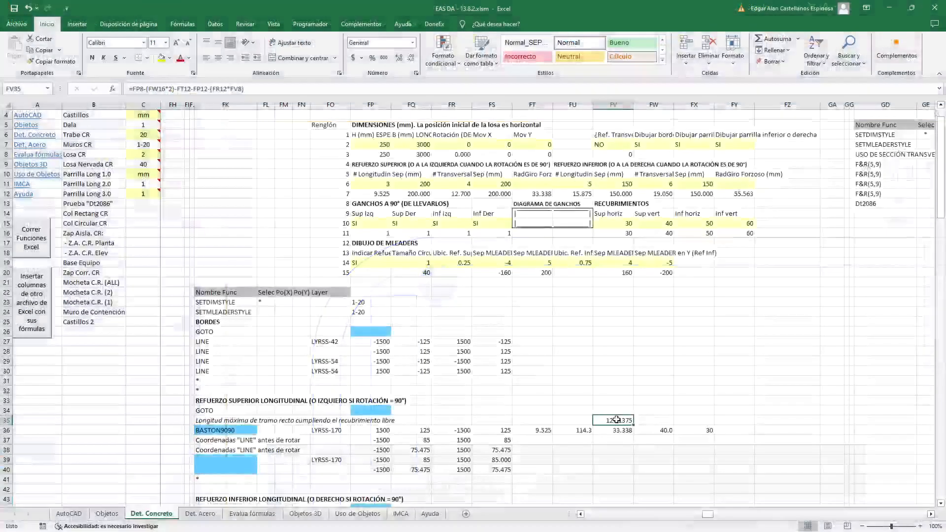
Switch to Excel and review the maximum straight length formula in FV35 with its referenced cells, leaving it unedited
double_click(617, 420)
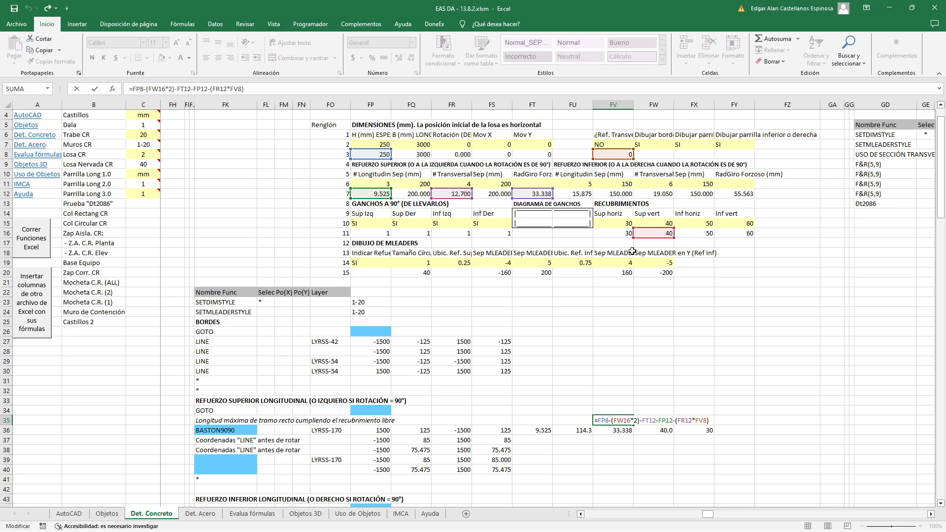
key("ctrl+Return")
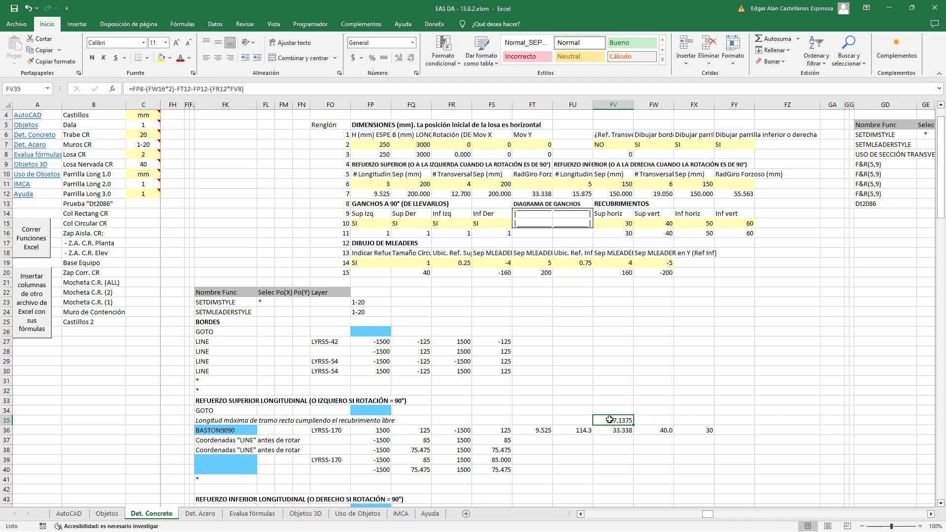
key("F2")
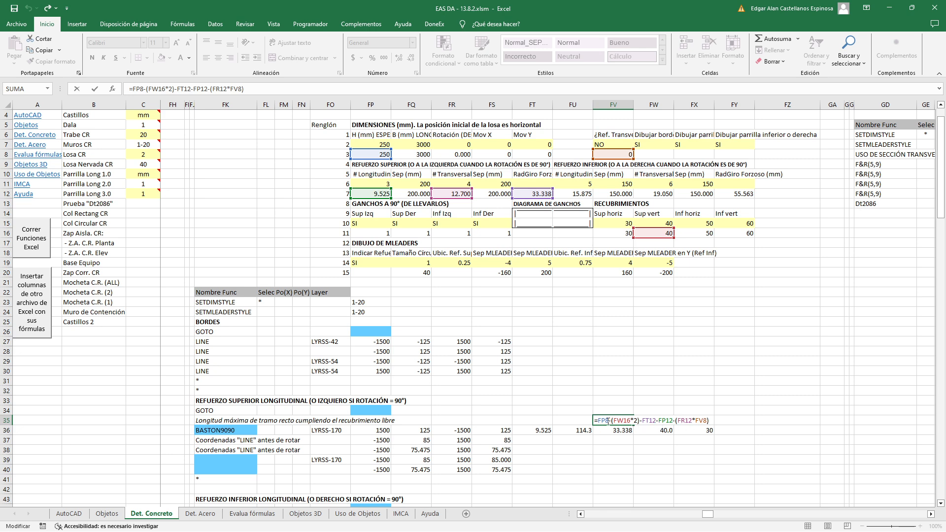
key("Escape")
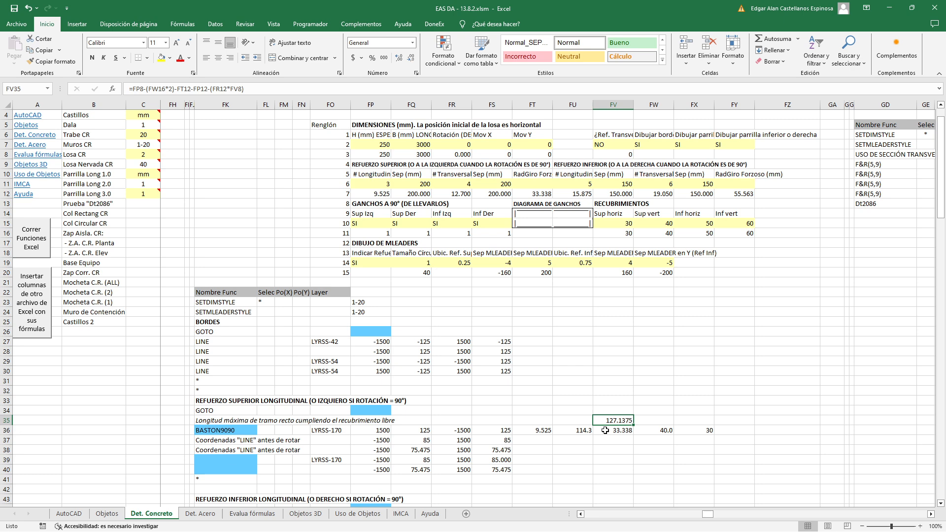
Examine the conditional formula in FK36 that picks the BASTON function name, and check the layer reference in FO36
left_click(212, 430)
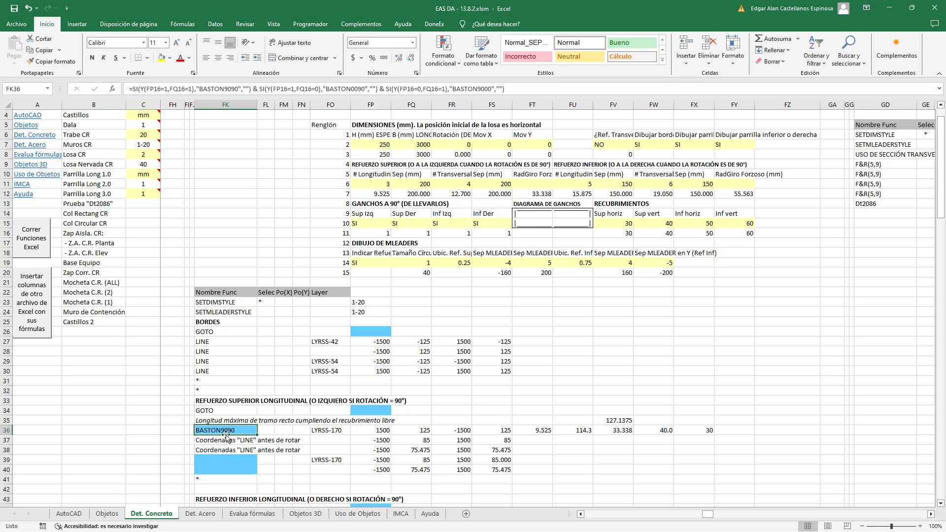
double_click(226, 432)
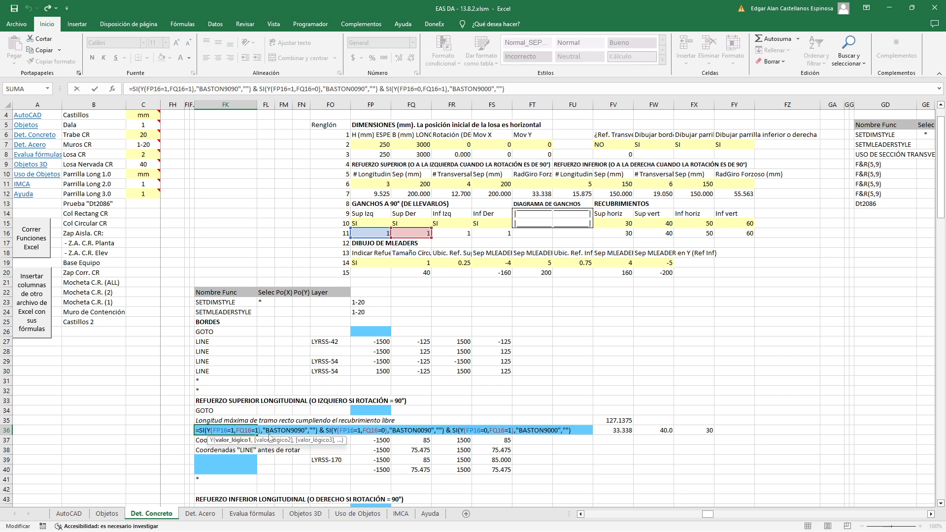
left_click(518, 89)
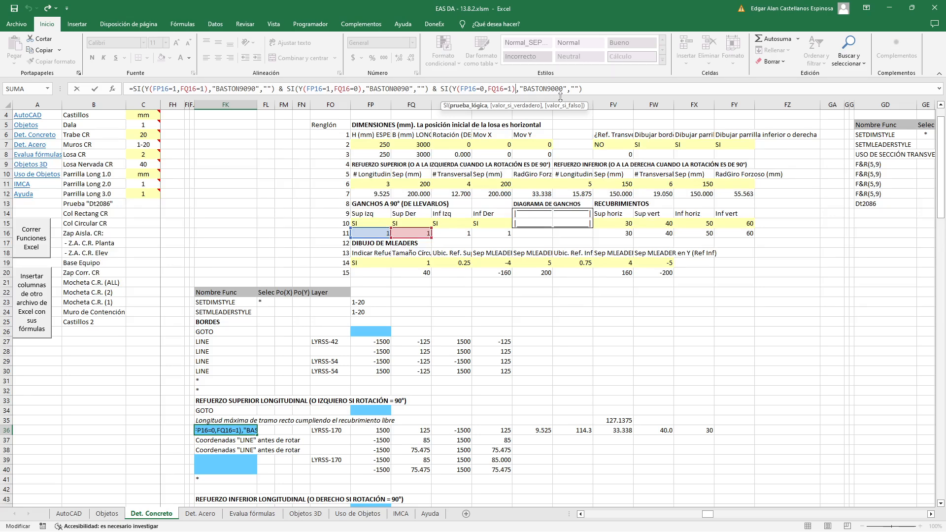
key("Return")
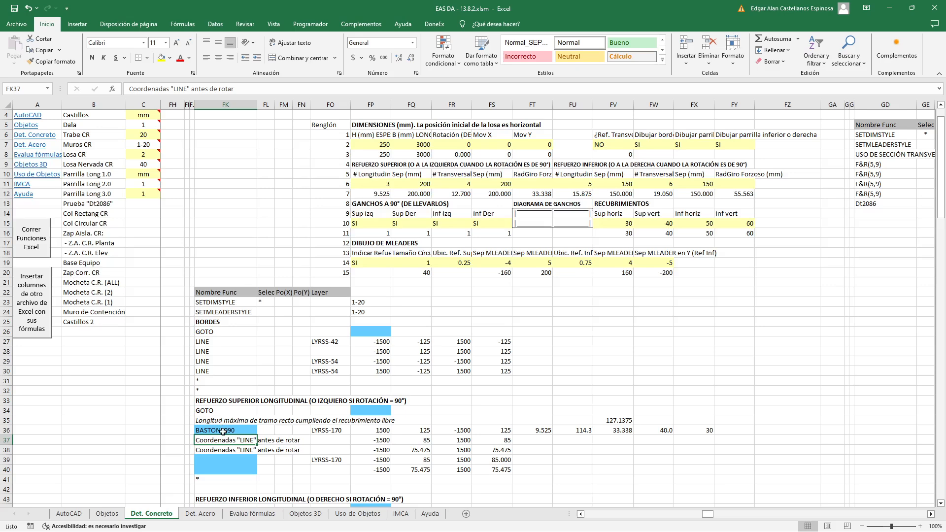
left_click(344, 432)
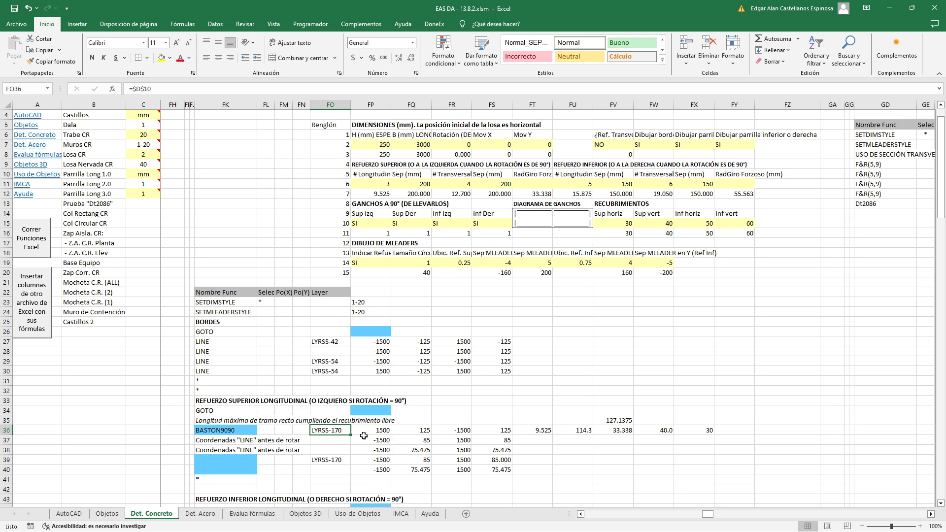
Switch the upper right hook option (Sup Der) to NO and back to SI to test the function name
left_click(420, 223)
left_click(435, 224)
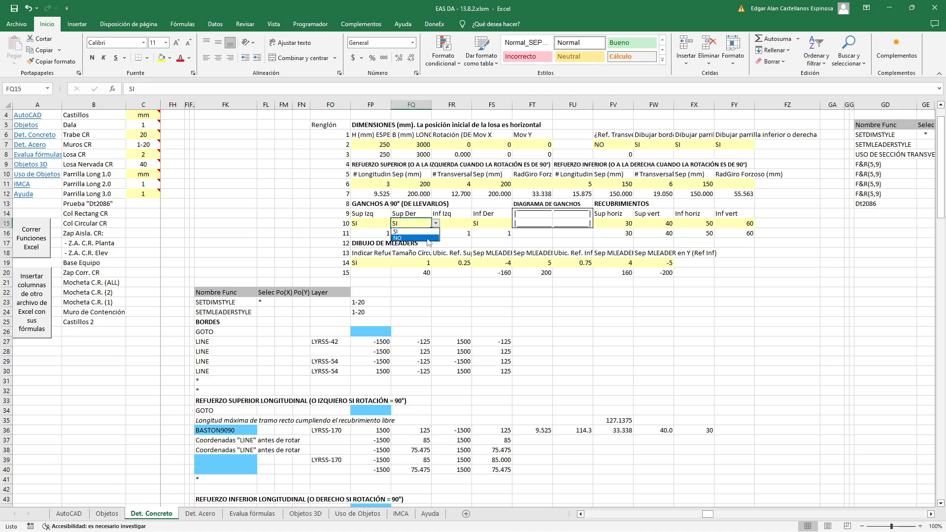
left_click(428, 241)
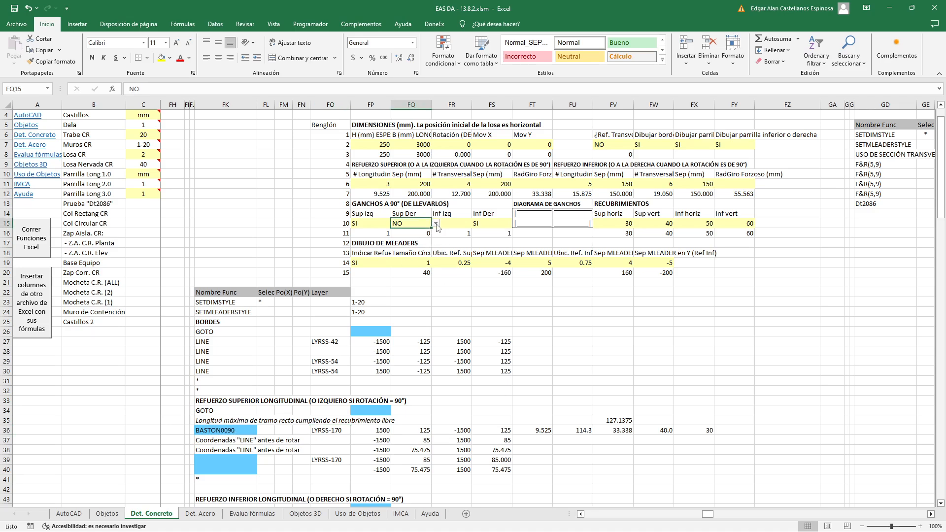
left_click(435, 225)
left_click(396, 231)
Set both upper hook options, Sup Izq and Sup Der, to NO and check the function name cell FK36
left_click(371, 223)
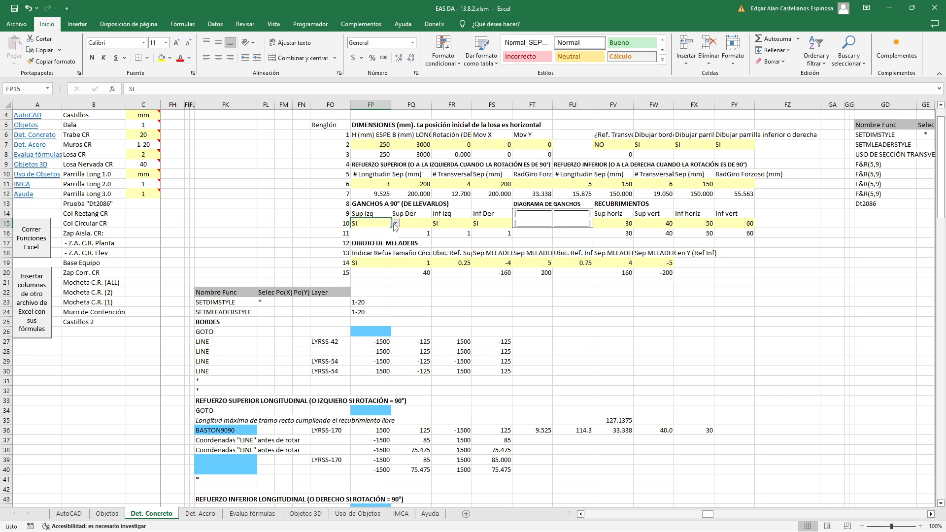
left_click(395, 223)
left_click(389, 239)
left_click(424, 224)
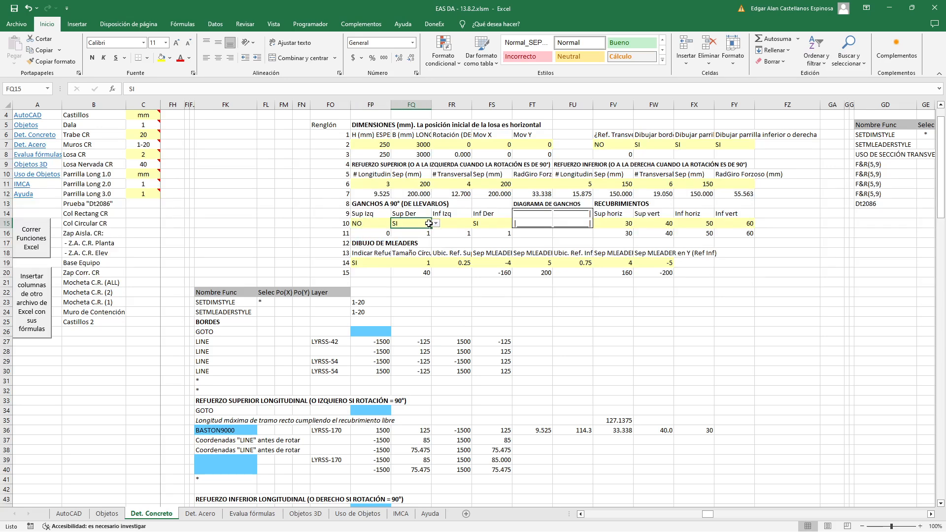
left_click(436, 225)
left_click(430, 239)
left_click(236, 431)
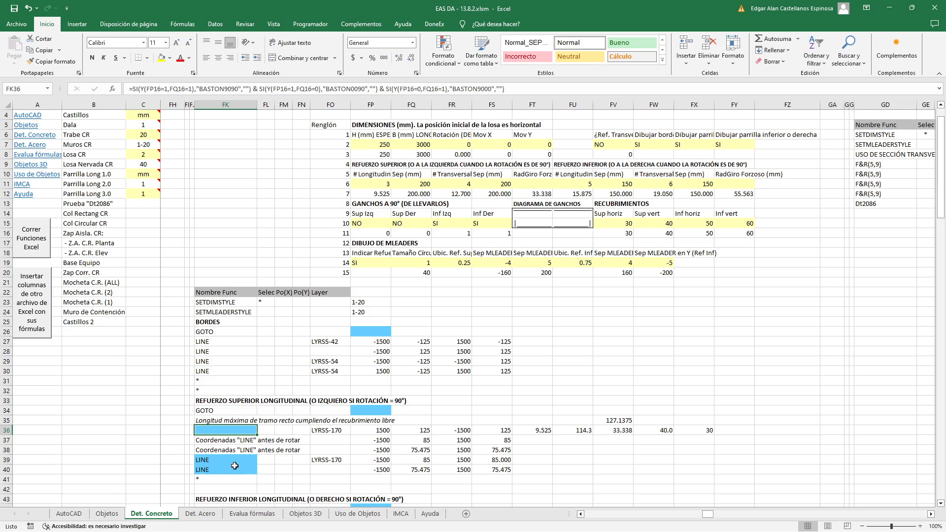
left_click(247, 440)
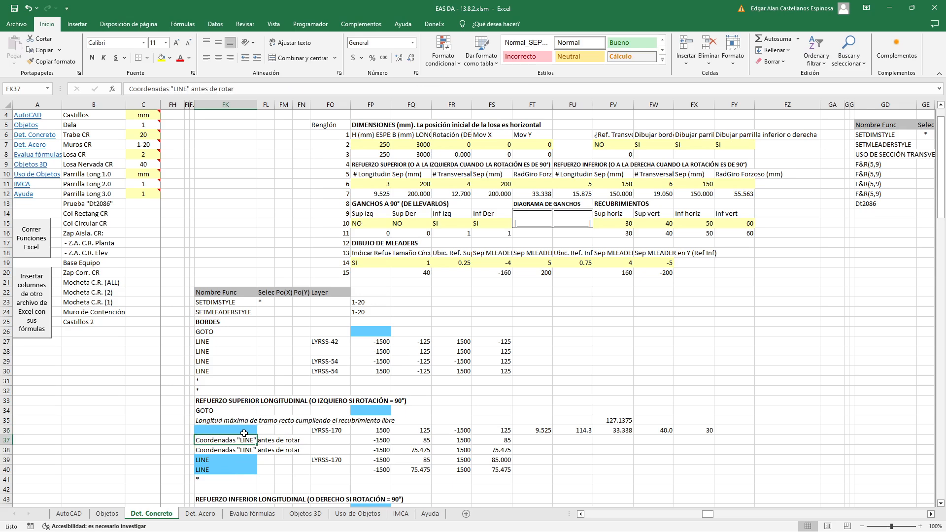
Override the upper hook flags in FP16 and FQ16 with the value 1
left_click(385, 233)
left_click(396, 234)
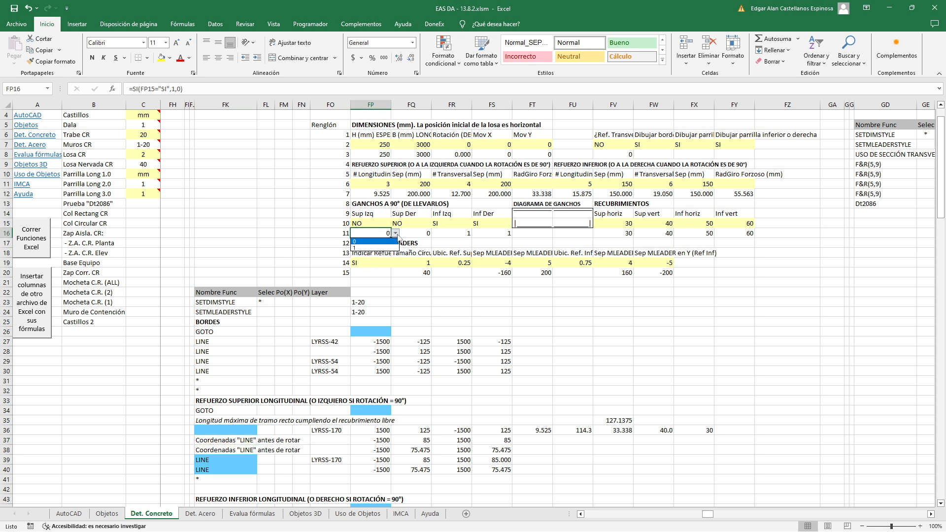
left_click(383, 248)
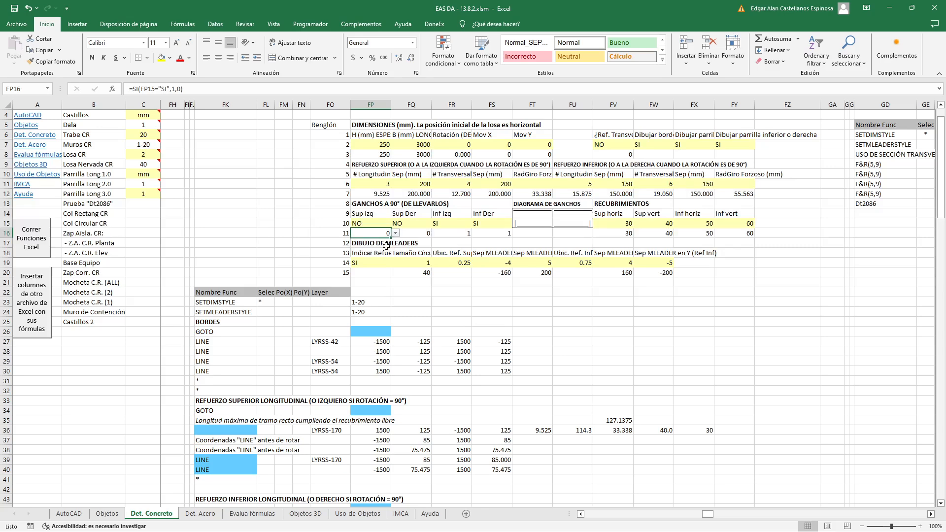
left_click(413, 235)
left_click(436, 233)
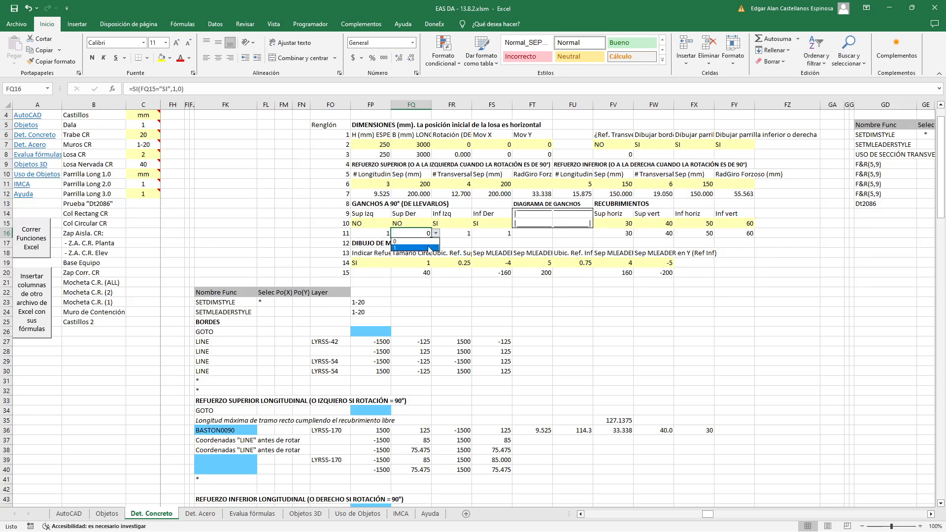
left_click(428, 248)
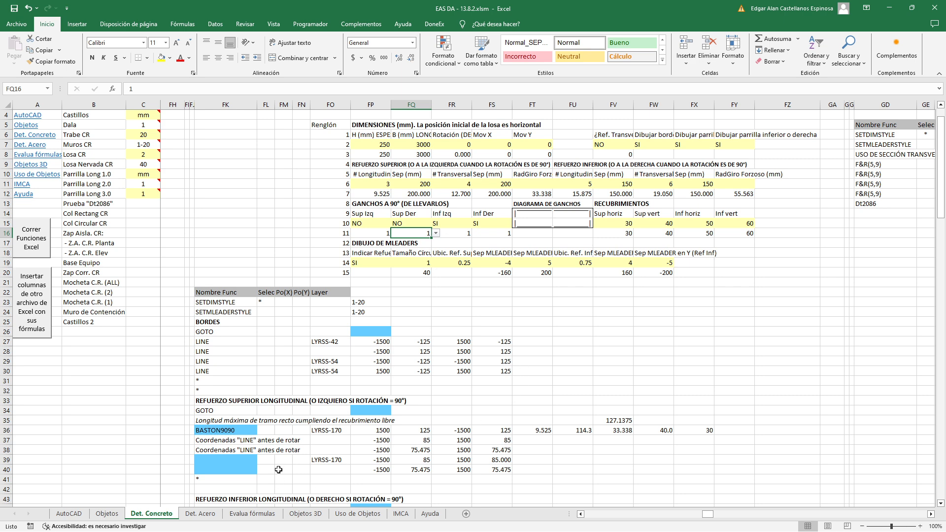
Examine the coordinate references in FP36 through FS36 of the BASTON row, glancing at the slab section in AutoCAD
double_click(373, 430)
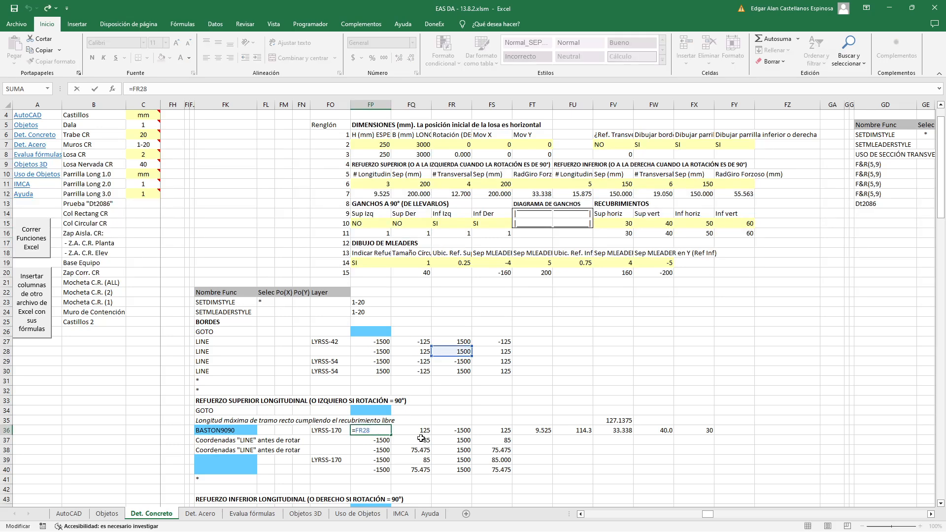
key("Return")
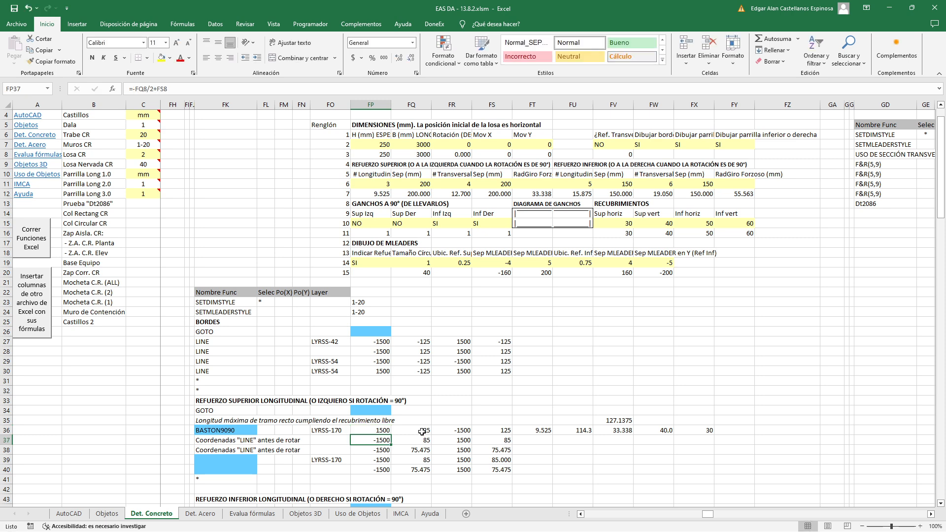
double_click(424, 432)
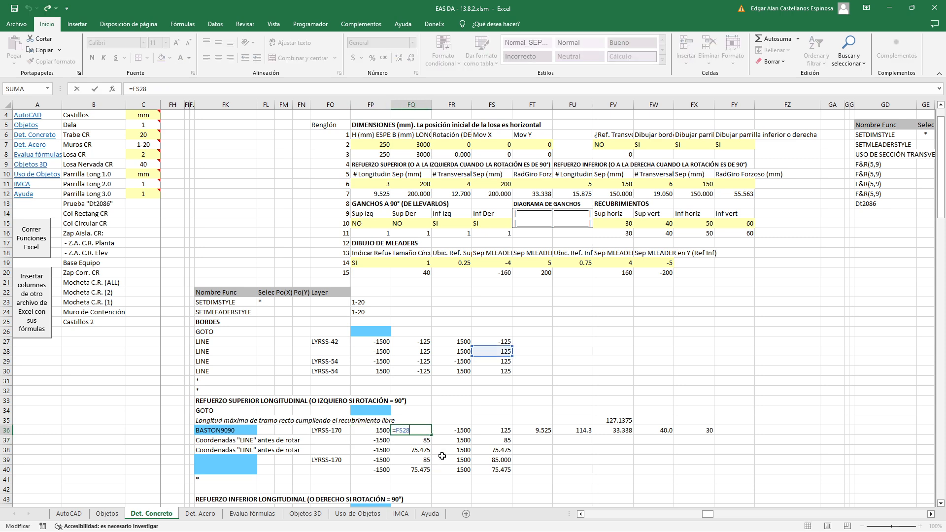
key("Return")
double_click(448, 432)
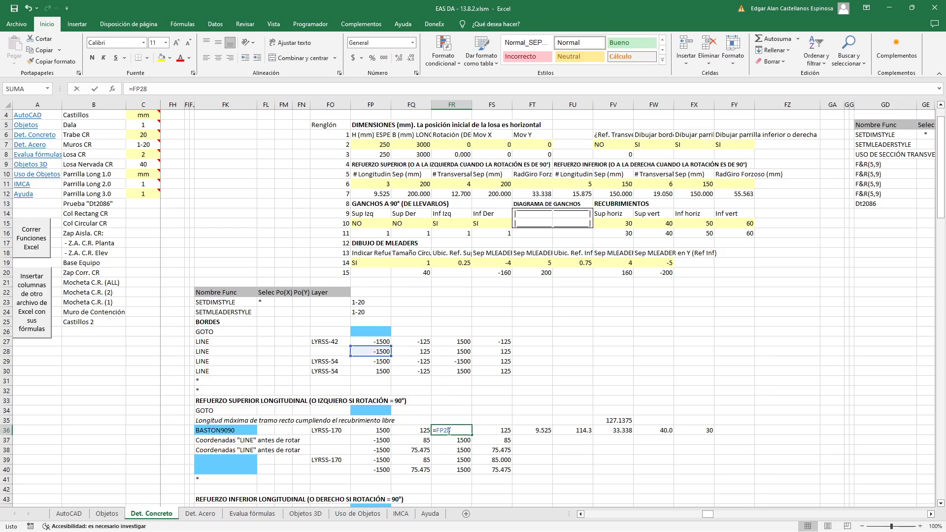
key("Escape")
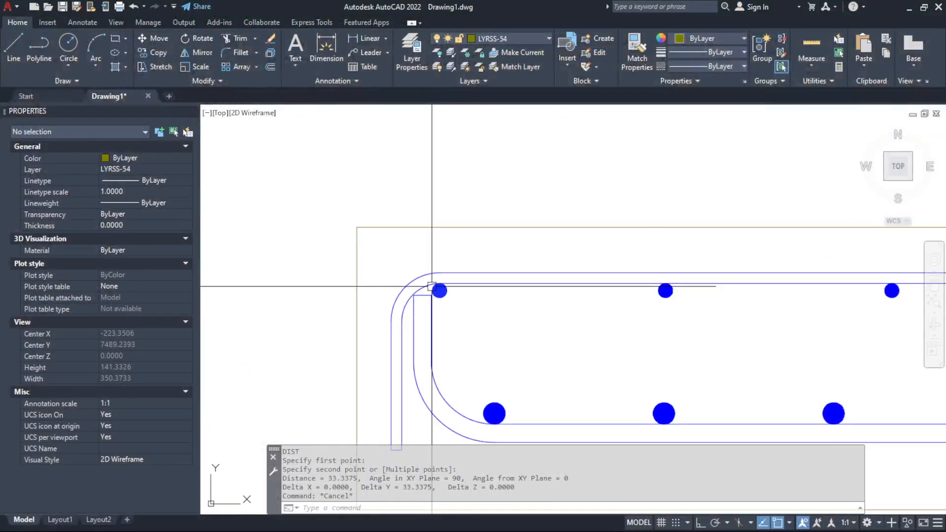
scroll(437, 249, "down", 1)
scroll(387, 249, "down", 2)
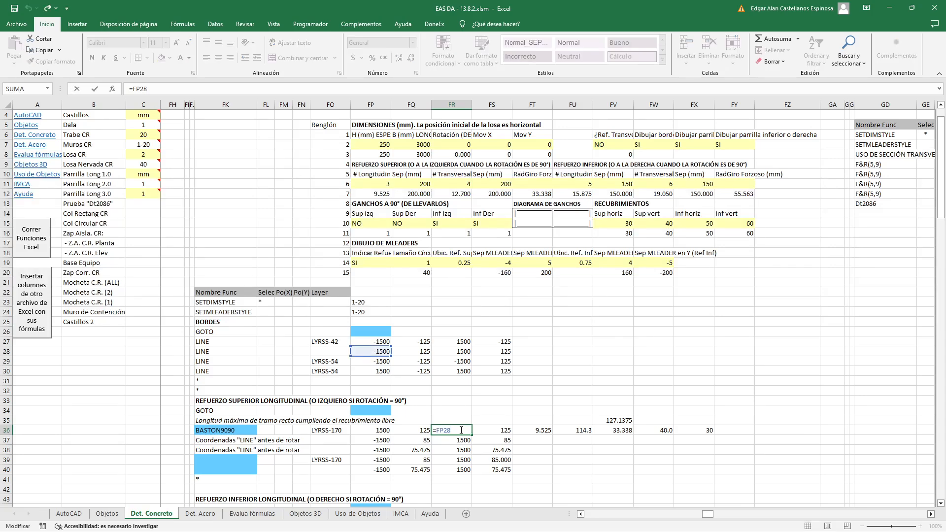
left_click(492, 431)
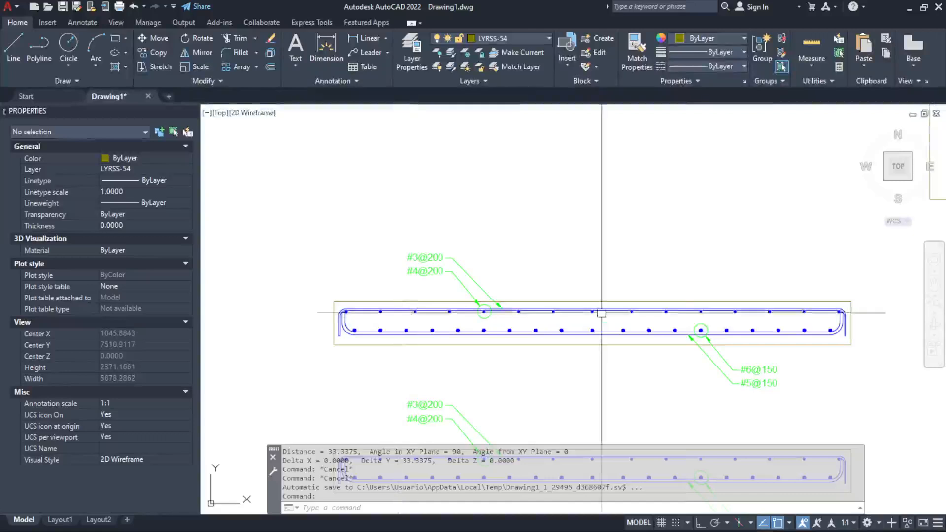
Switch to AutoCAD and select the two edge lines meeting at the slab's upper right corner, and clear the selection
scroll(714, 330, "up", 5)
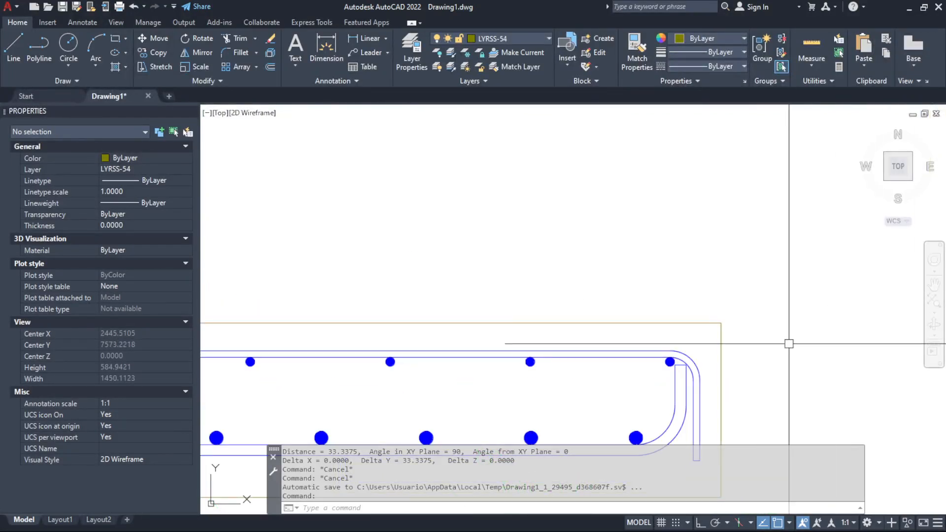
left_click(789, 344)
left_click(693, 271)
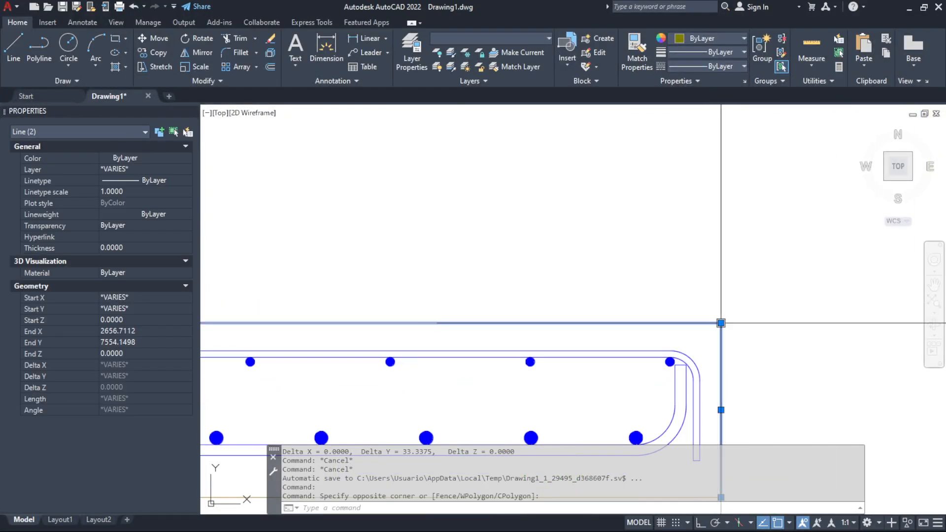
key("Escape")
Inspect the edge lines' shared endpoint at the slab's upper left corner, clear the selection and return to Excel
scroll(216, 321, "down", 5)
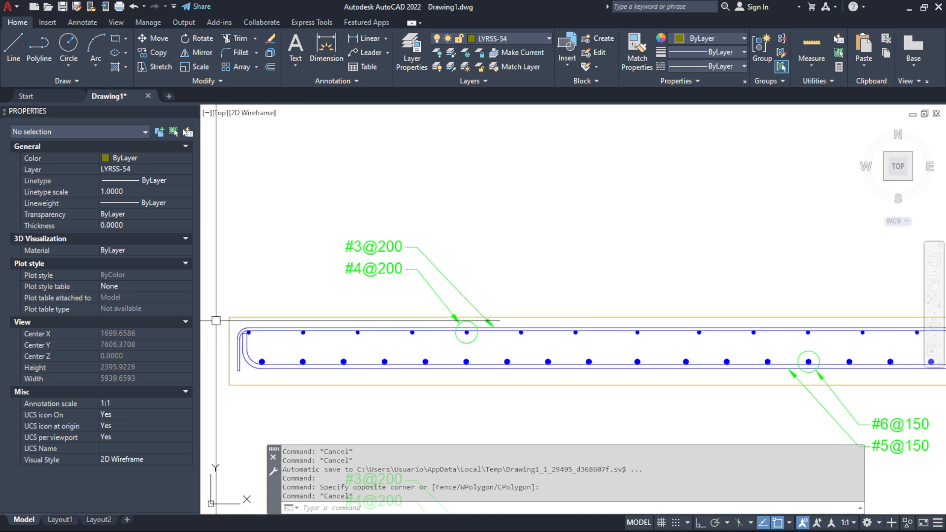
scroll(216, 320, "up", 3)
left_click(283, 331)
left_click(253, 294)
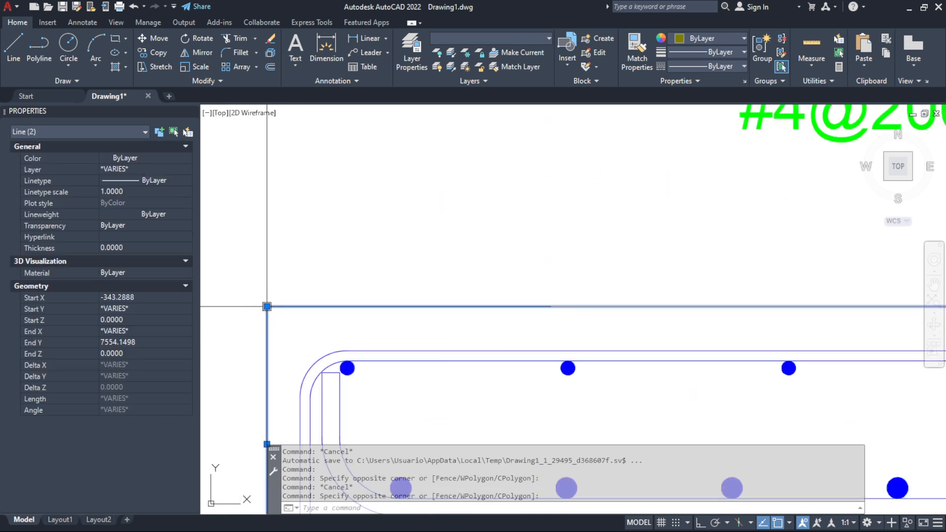
left_click(267, 306)
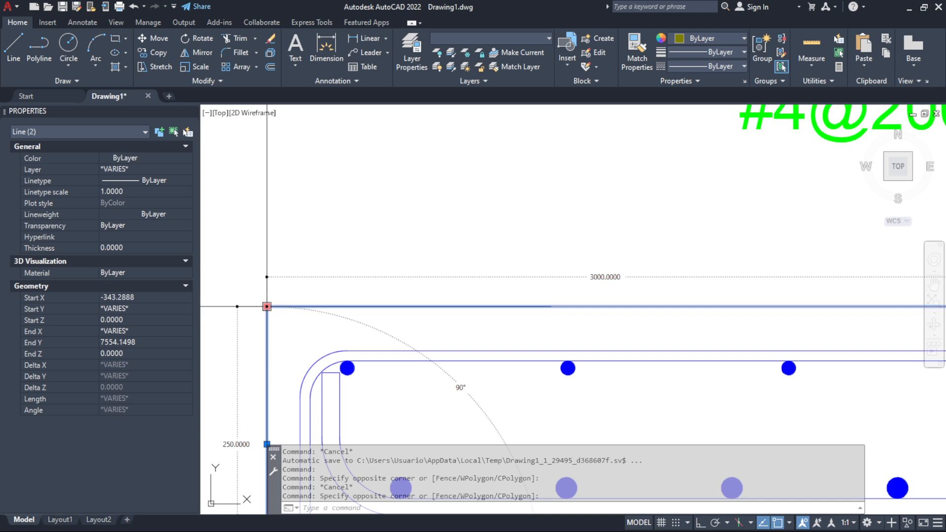
key("Escape")
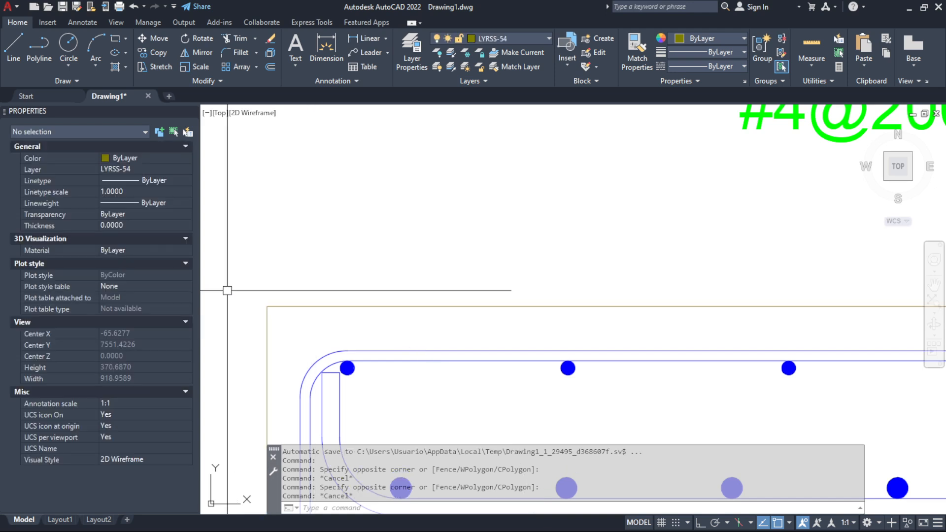
key("alt+Tab")
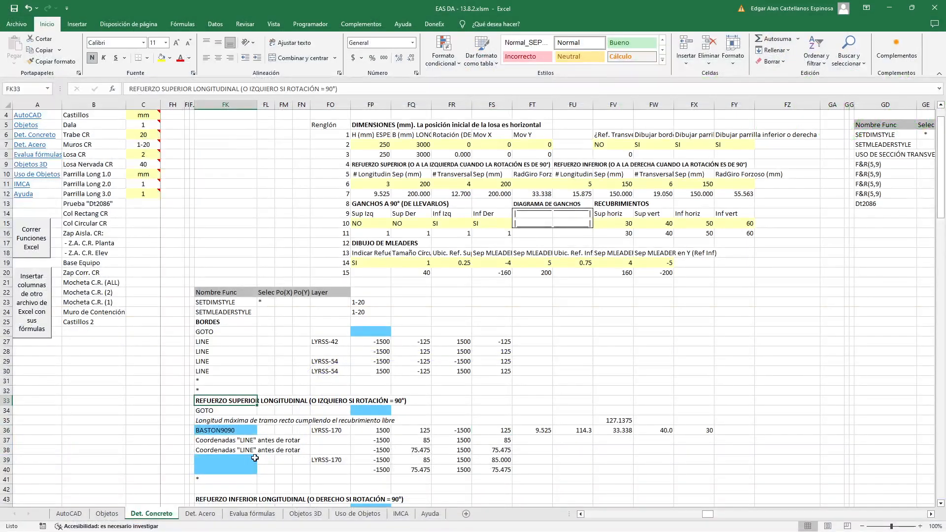
left_click(602, 361)
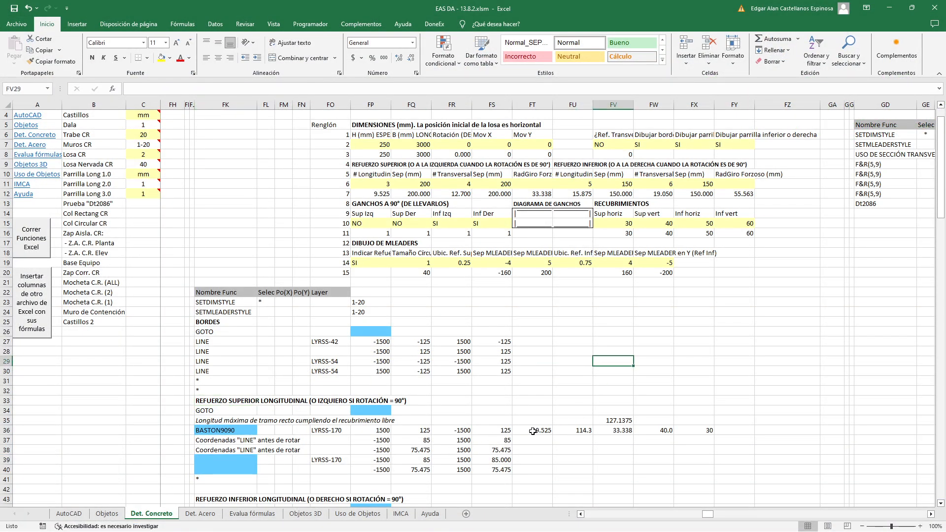
Examine the formulas for bar diameter, hook length, bend radius and covers in FT36 through FX36 of the BASTON9090 row
left_click(533, 431)
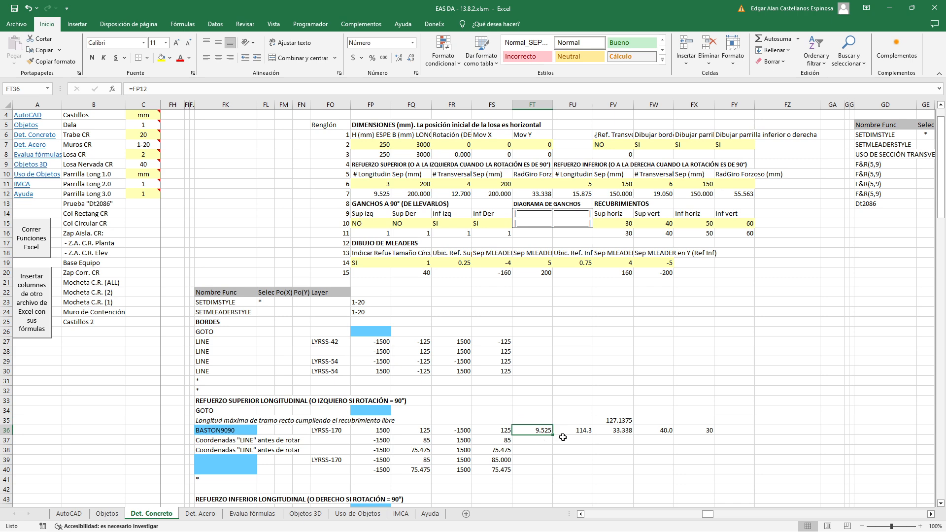
left_click(574, 431)
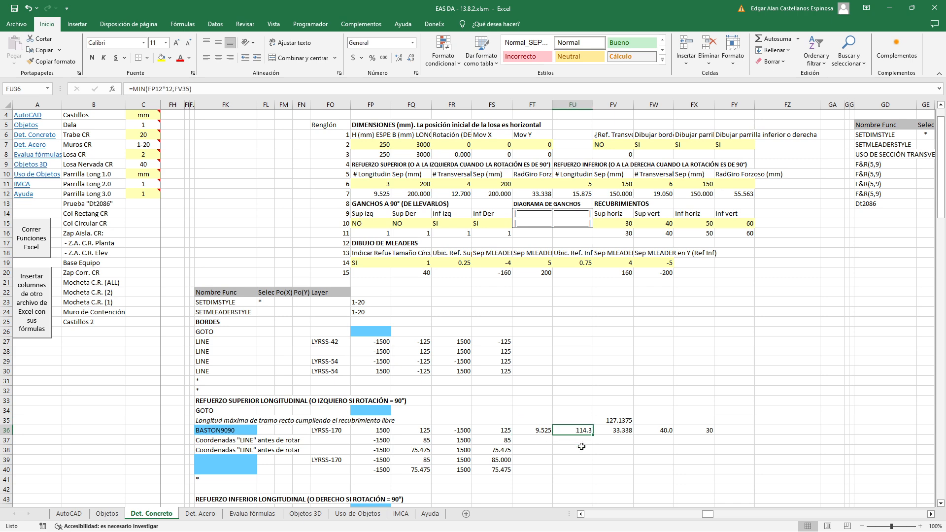
left_click(622, 431)
left_click(651, 430)
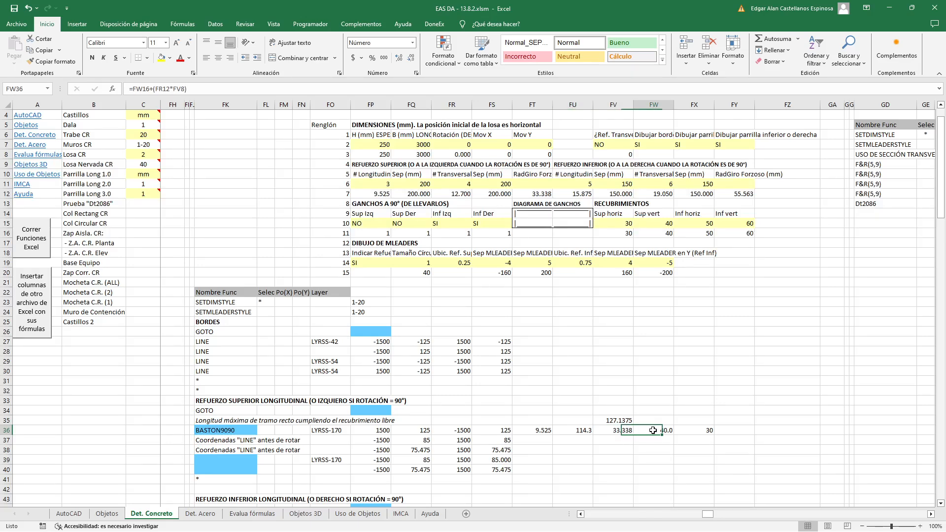
double_click(654, 430)
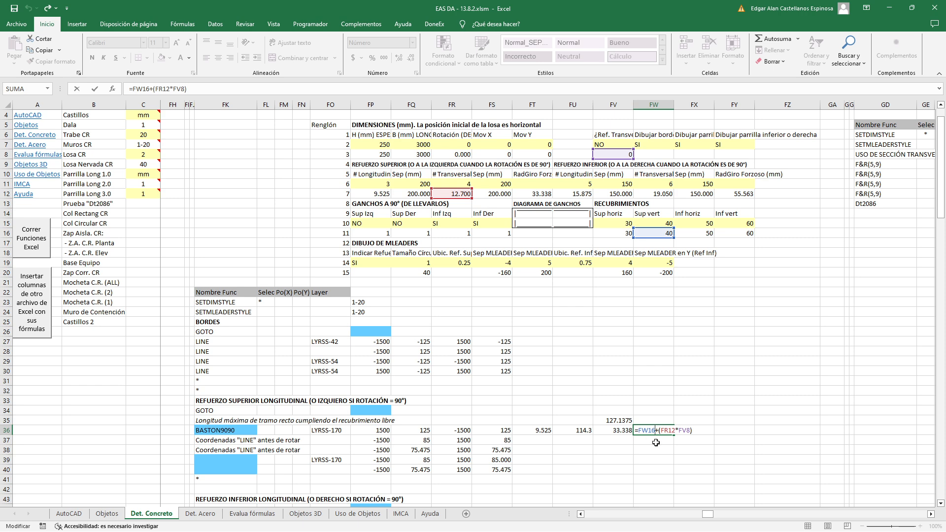
left_click(699, 432)
type("=FV16")
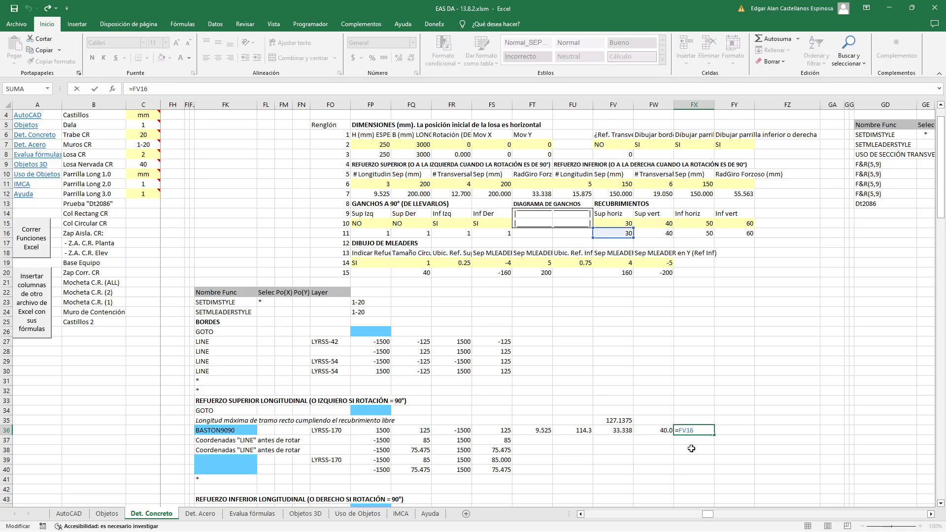
key("ctrl+Return")
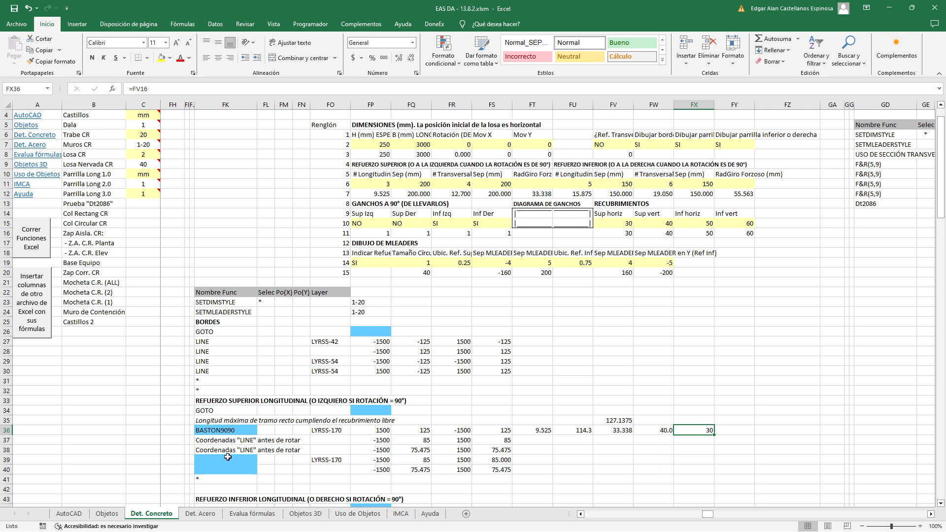
Set the slab's rotation in FR7 to 45 degrees
scroll(228, 457, "down", 3)
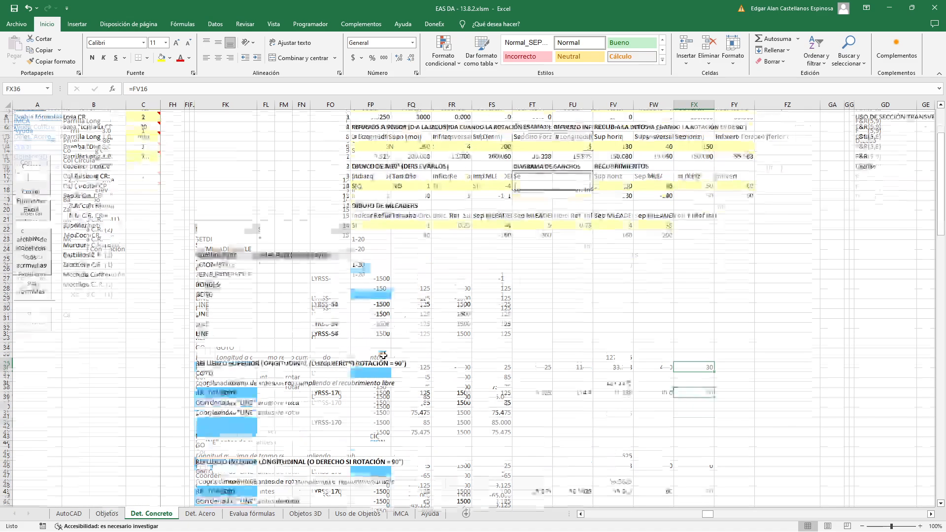
scroll(402, 340, "up", 4)
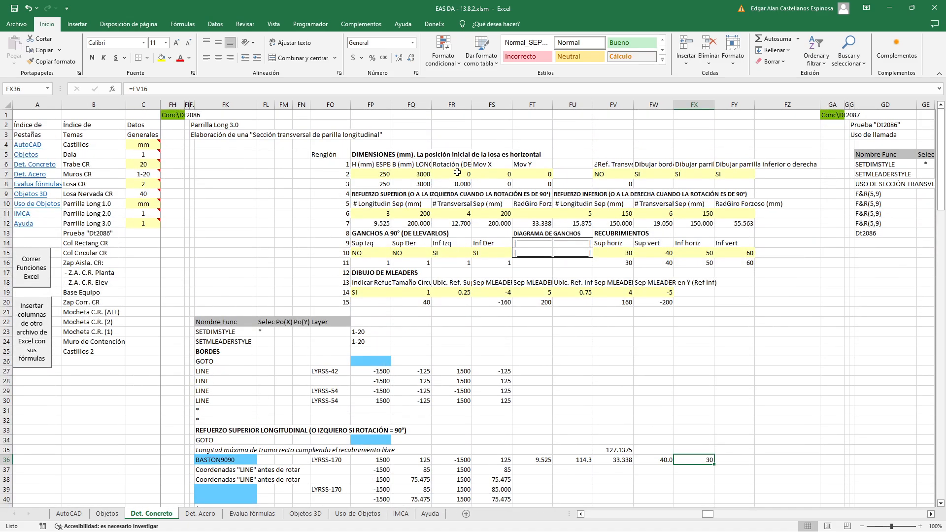
scroll(473, 286, "down", 4)
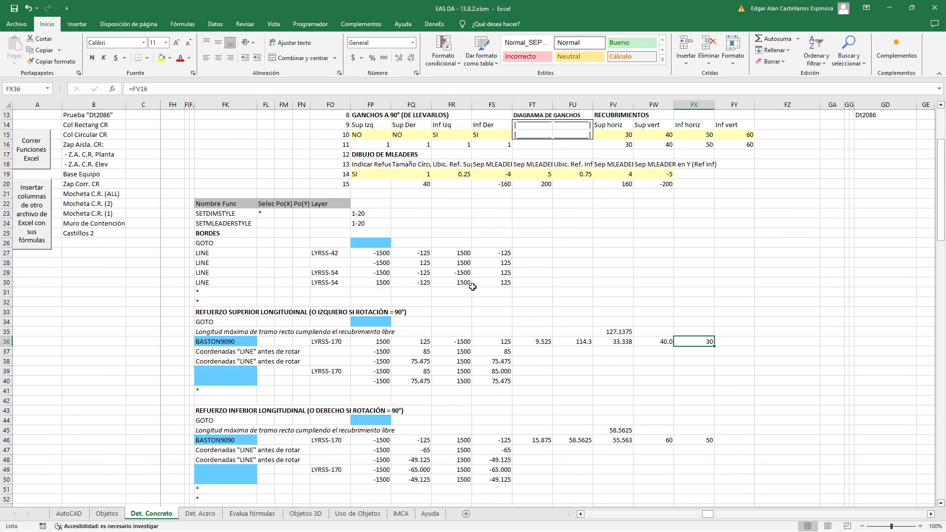
scroll(473, 287, "up", 4)
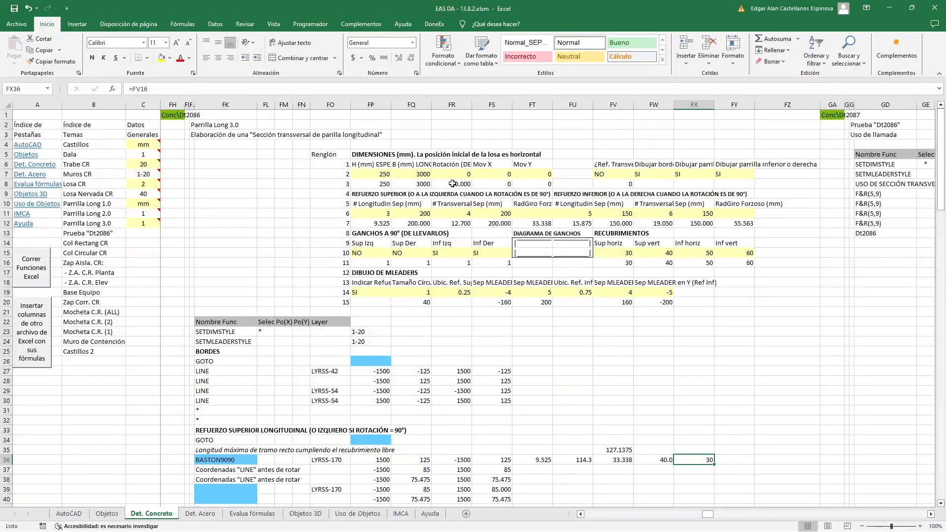
left_click(452, 175)
type("45")
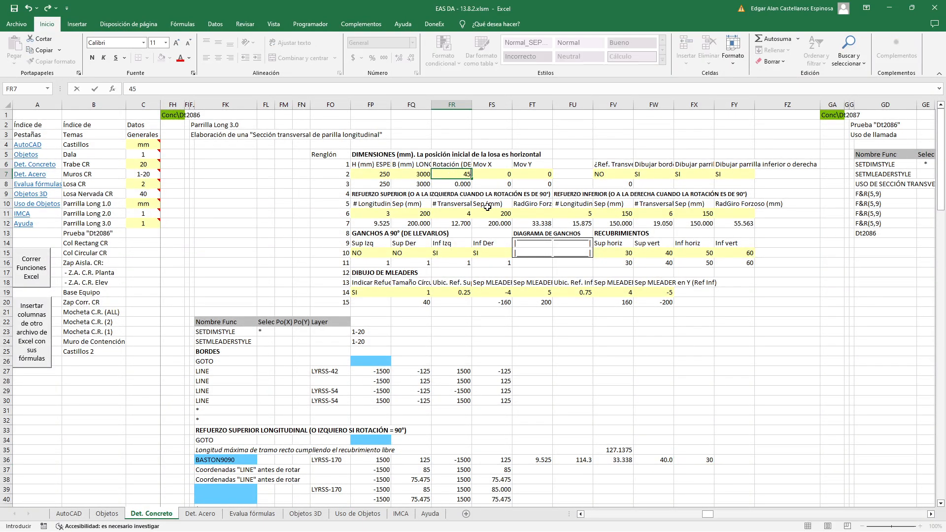
key("Return")
Review which border LINE coordinates the rotated BASTON9090 row references in cells FP36 through FS36
scroll(488, 266, "down", 3)
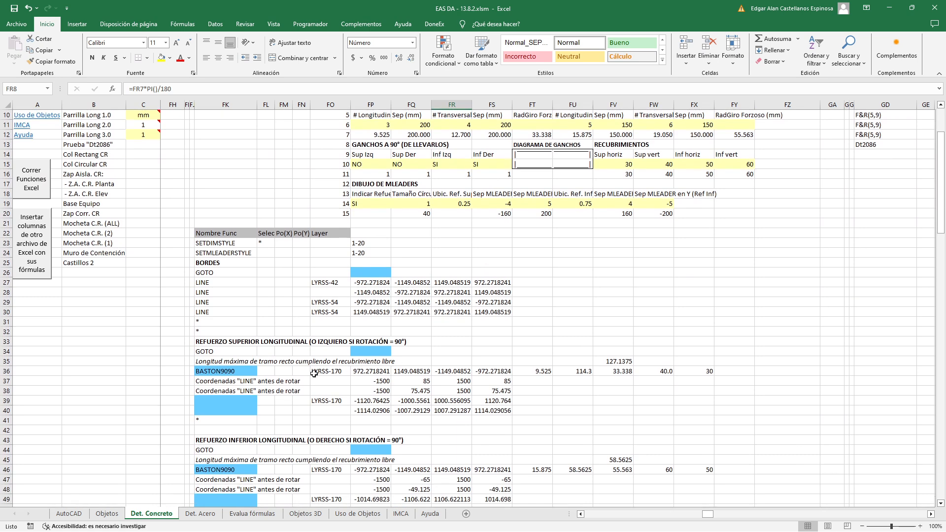
double_click(373, 371)
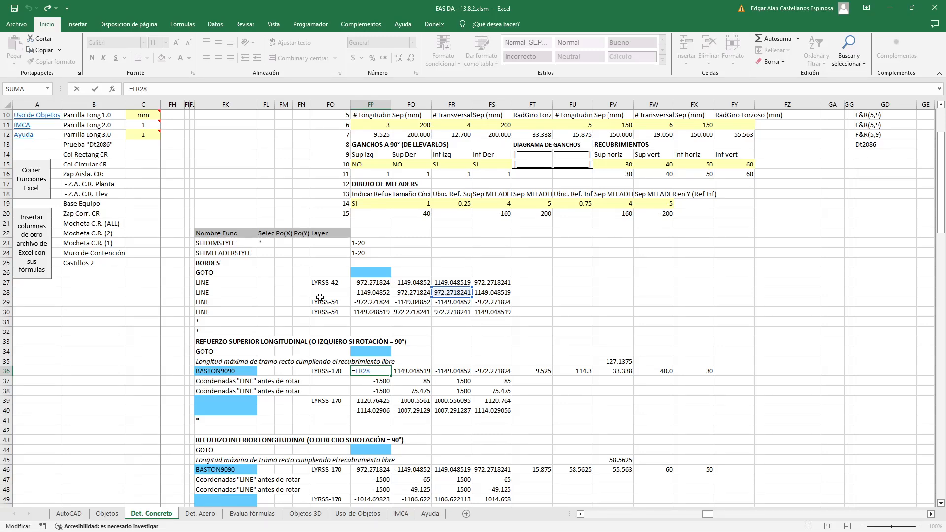
key("Escape")
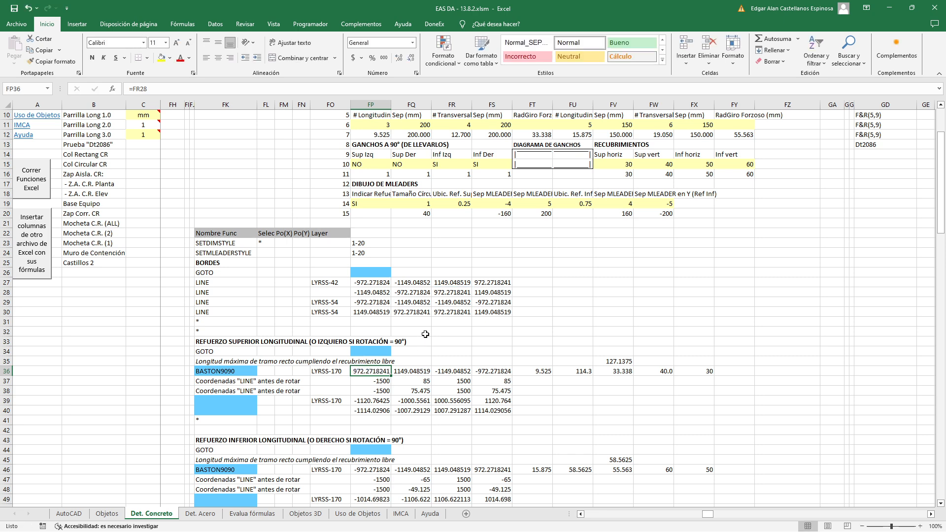
left_click(420, 371)
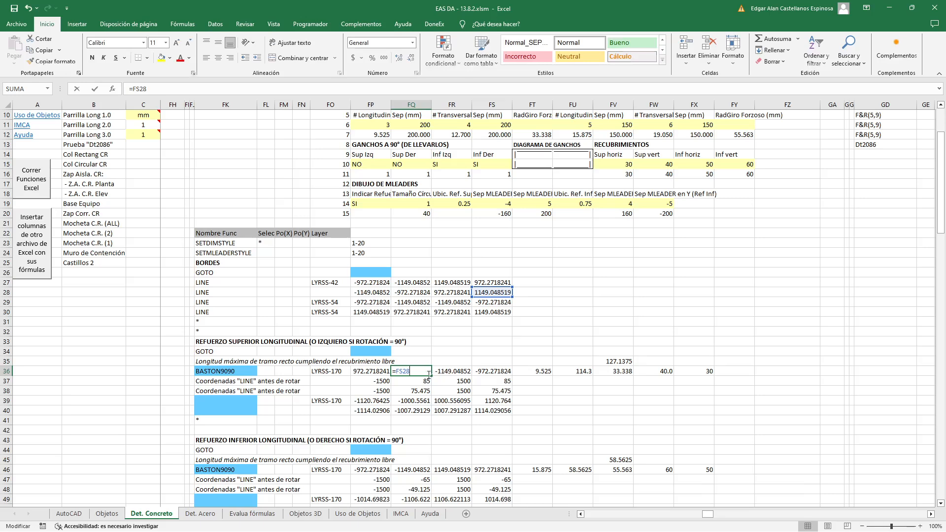
double_click(452, 373)
key("Escape")
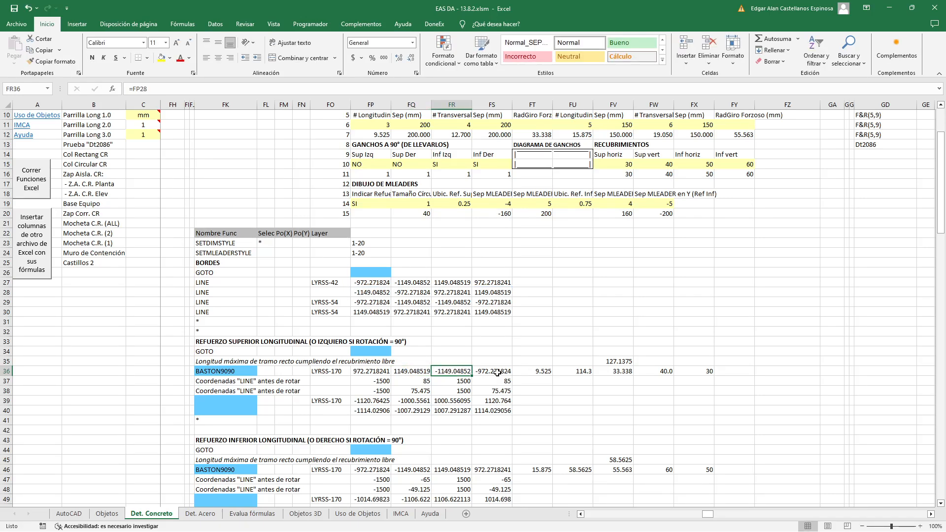
double_click(496, 373)
key("Escape")
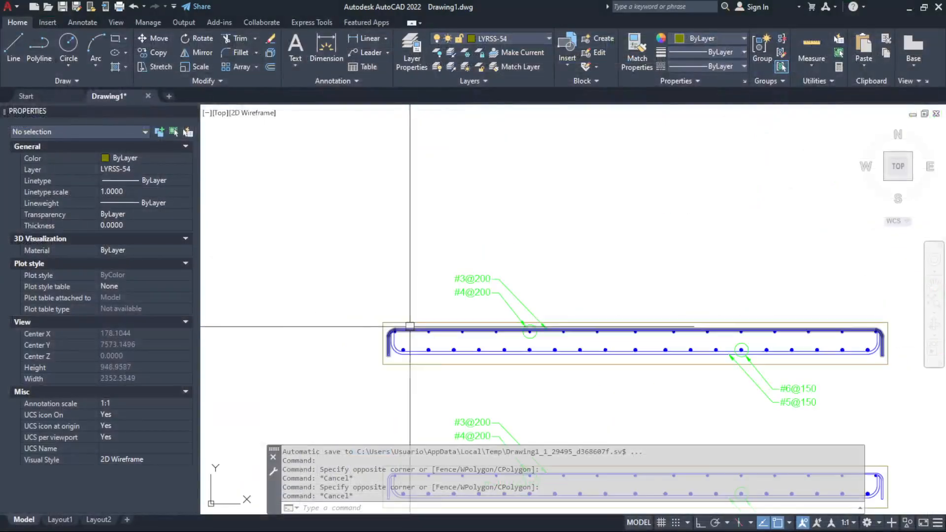
In AutoCAD, select the upper and right edge lines of the horizontal slab, inspect both ends of the upper edge, and clear the selection
scroll(920, 331, "up", 4)
left_click(822, 304)
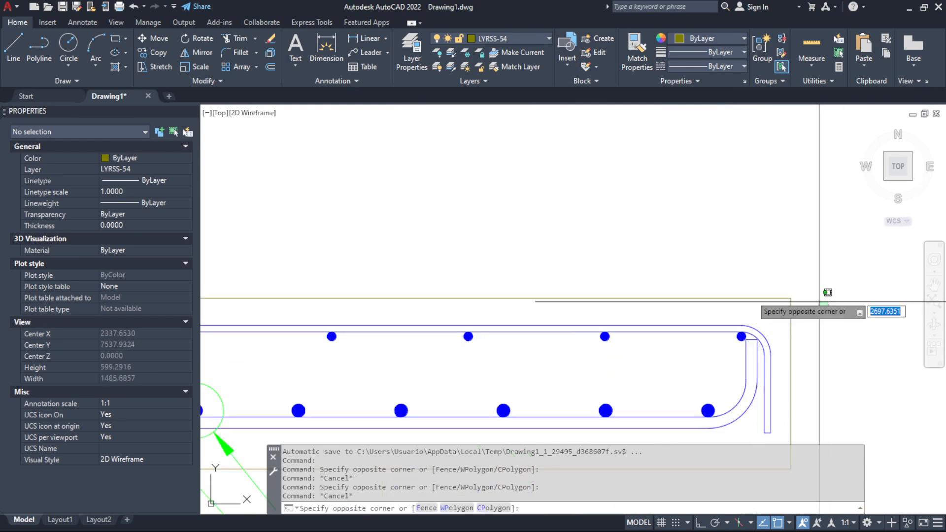
left_click(778, 286)
scroll(791, 298, "down", 6)
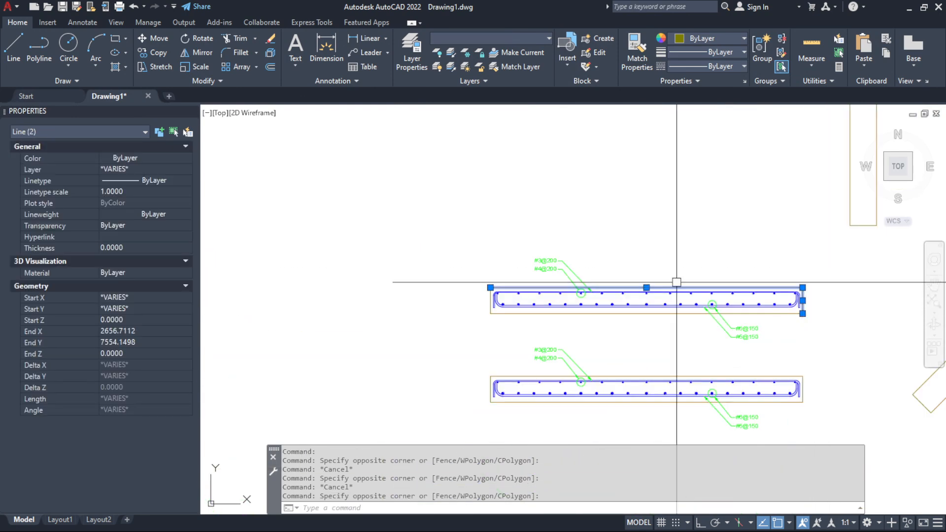
scroll(492, 289, "up", 6)
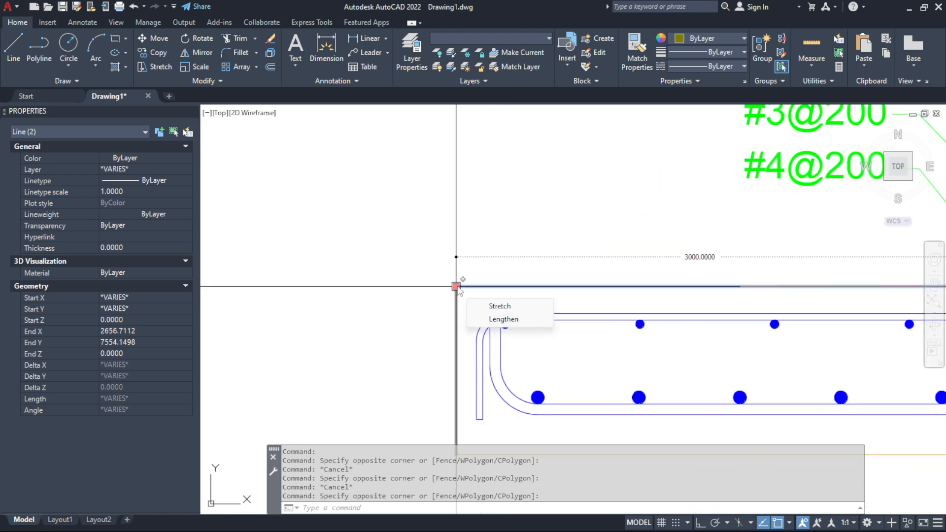
scroll(456, 288, "down", 6)
key("Escape")
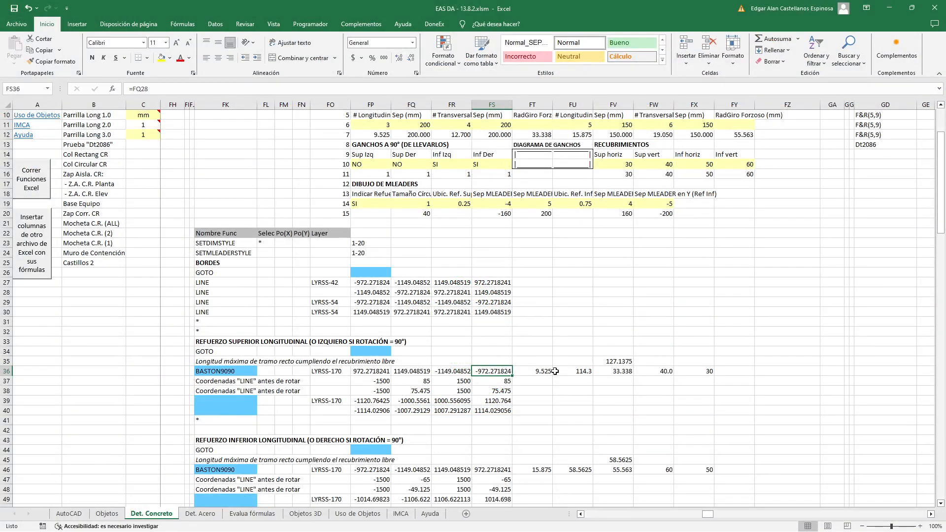
Run the Excel functions and place the rotated slab section in AutoCAD above the horizontal sections
scroll(561, 338, "up", 3)
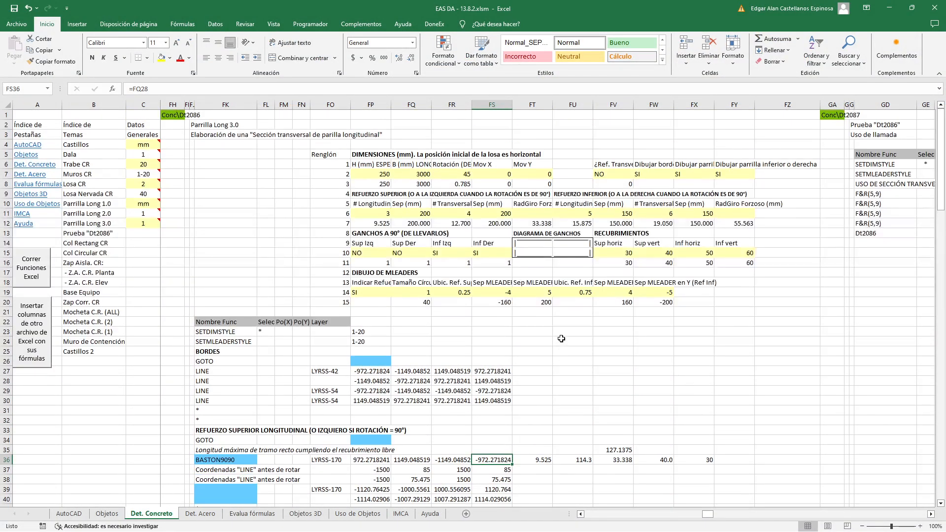
left_click(40, 261)
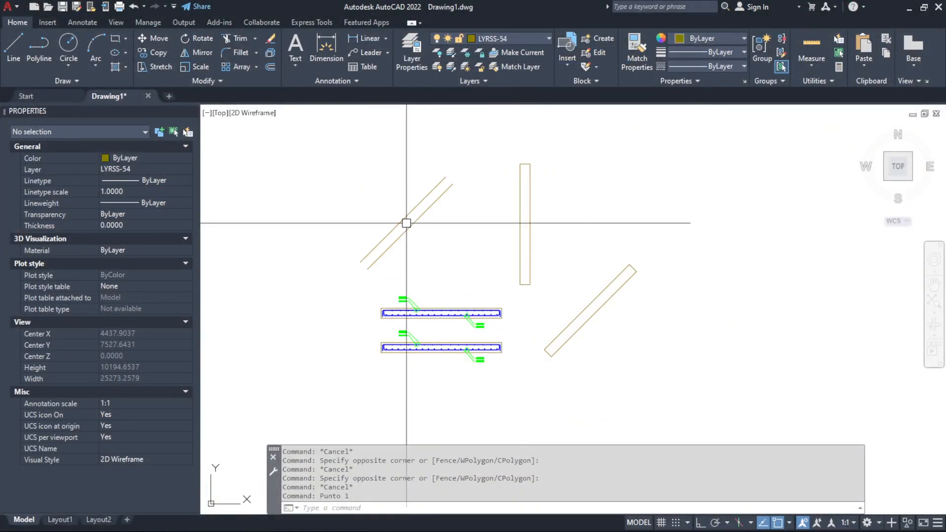
left_click(401, 218)
Measure the perpendicular distance from the rotated slab's upper edge to its longitudinal bar with DIST
scroll(401, 217, "up", 6)
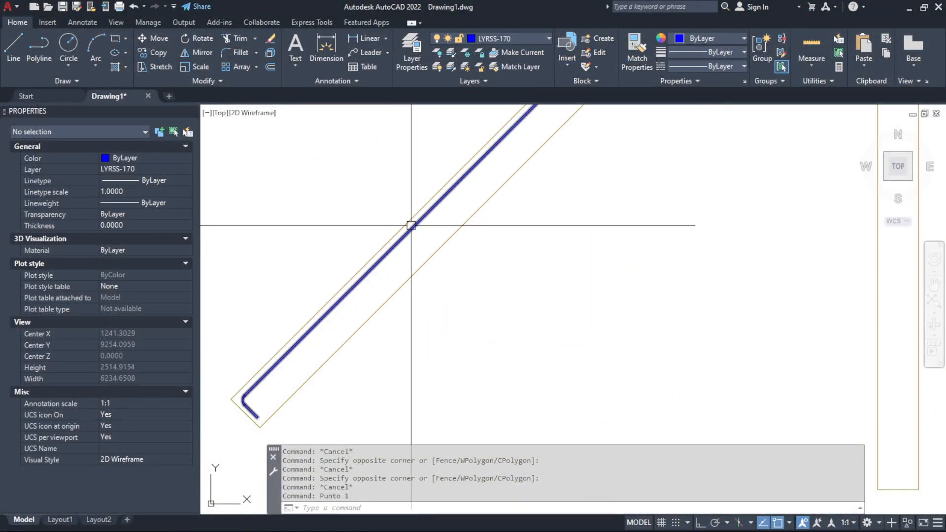
type("D")
key("Return")
scroll(402, 199, "up", 4)
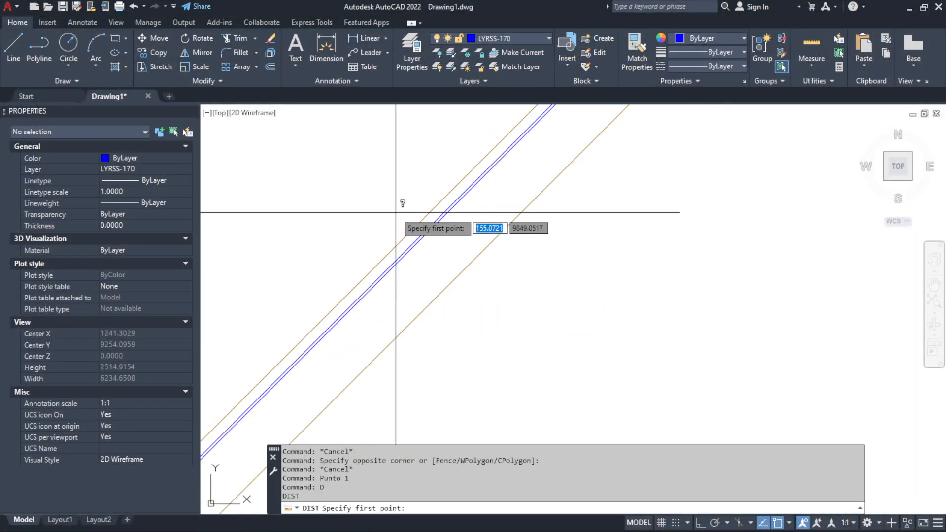
left_click(425, 259)
left_click(424, 259)
scroll(425, 259, "down", 8)
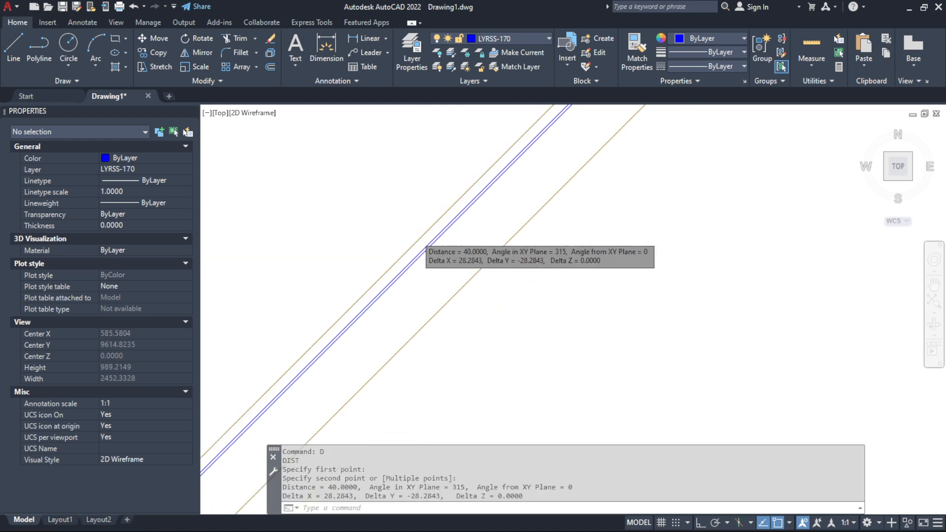
Measure the cover between the rotated slab's lower end edge and the bar's hook, and review the complete section
scroll(348, 320, "up", 8)
key("Return")
left_click(386, 272)
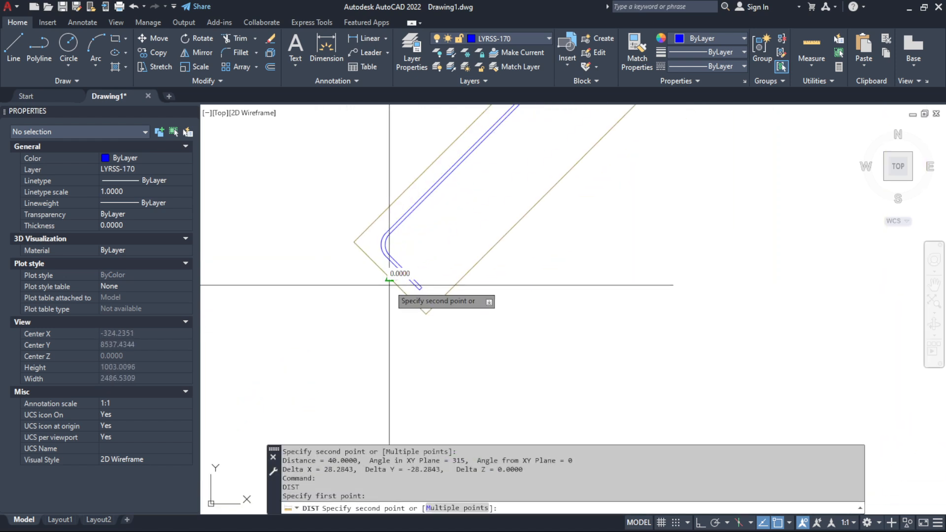
left_click(396, 259)
scroll(355, 285, "down", 6)
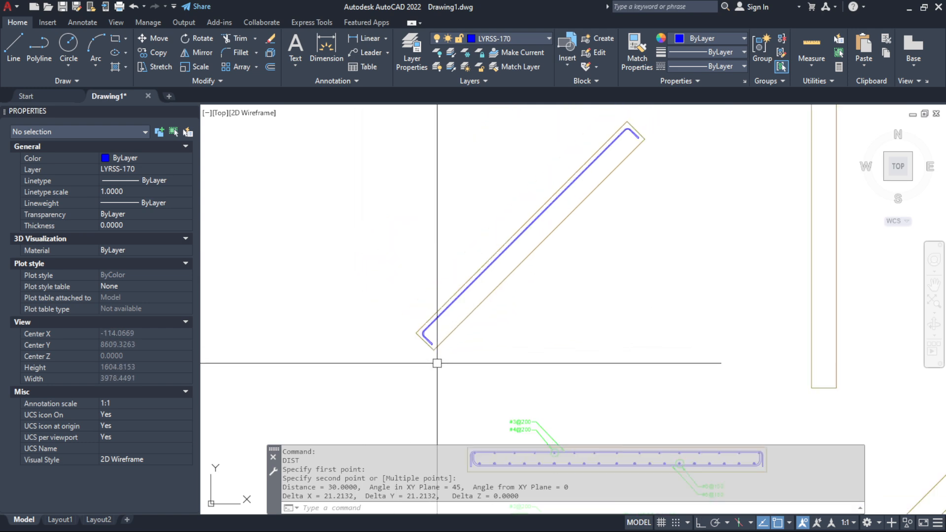
scroll(576, 213, "up", 4)
scroll(595, 176, "down", 1)
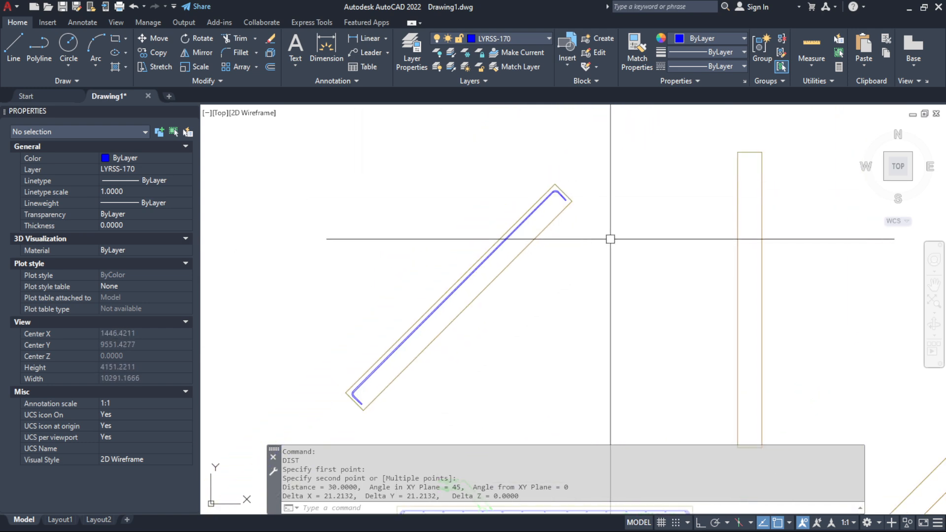
Switch to Excel and set the slab's rotation in FR7 to 0
key("alt+Tab")
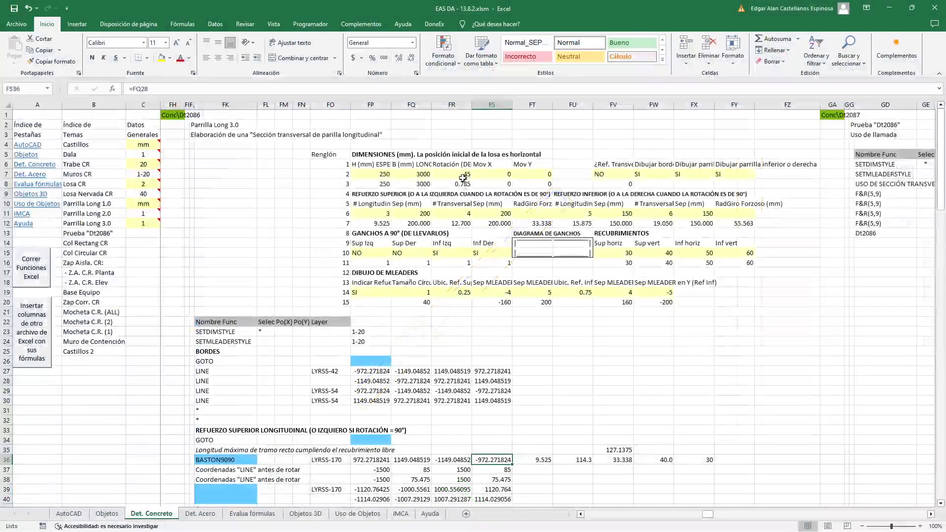
left_click(467, 175)
type("0")
key("Return")
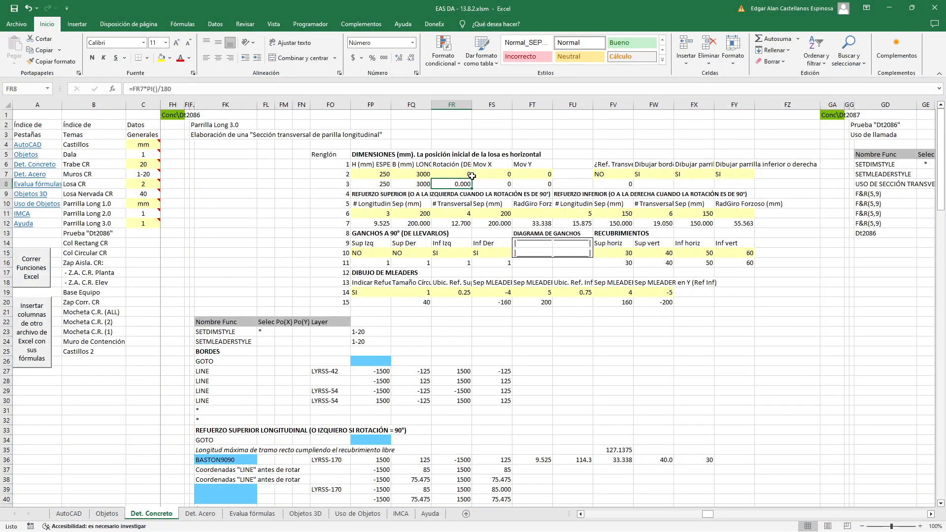
scroll(547, 265, "down", 5)
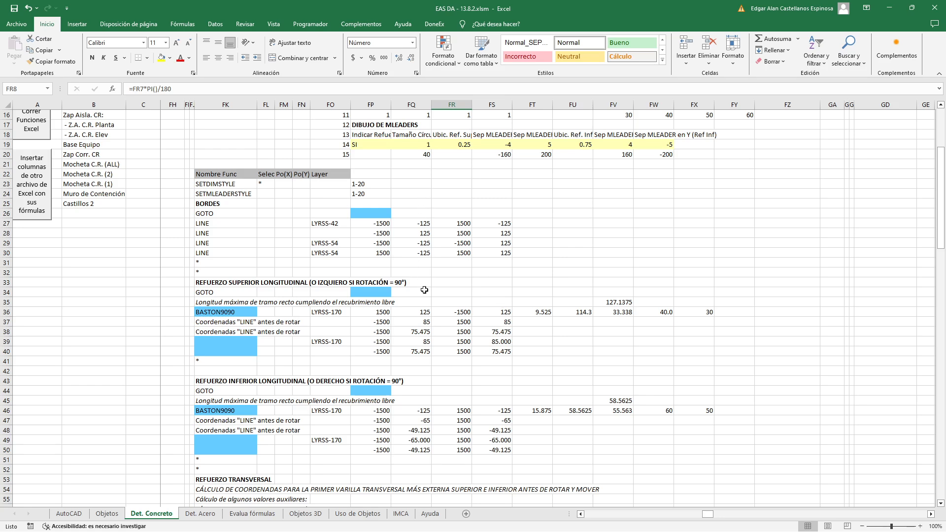
scroll(385, 257, "up", 2)
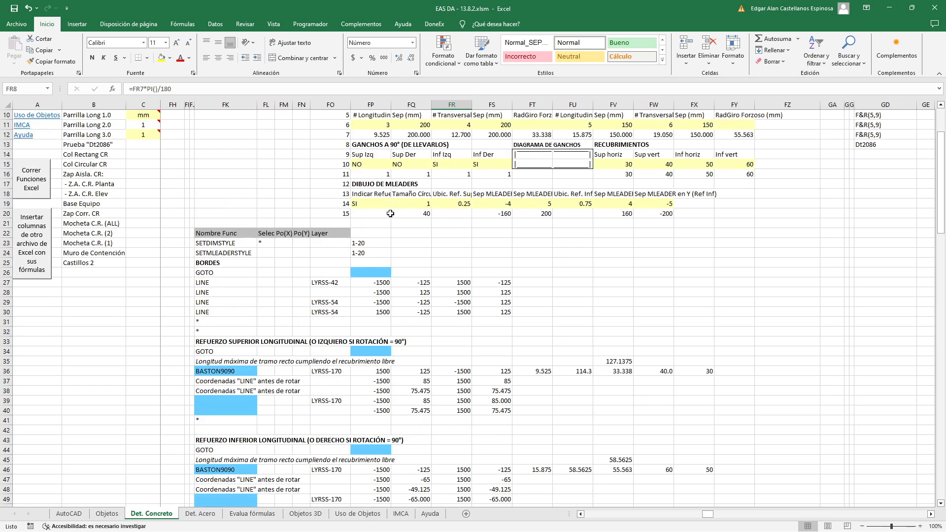
left_click(375, 154)
left_click(387, 164)
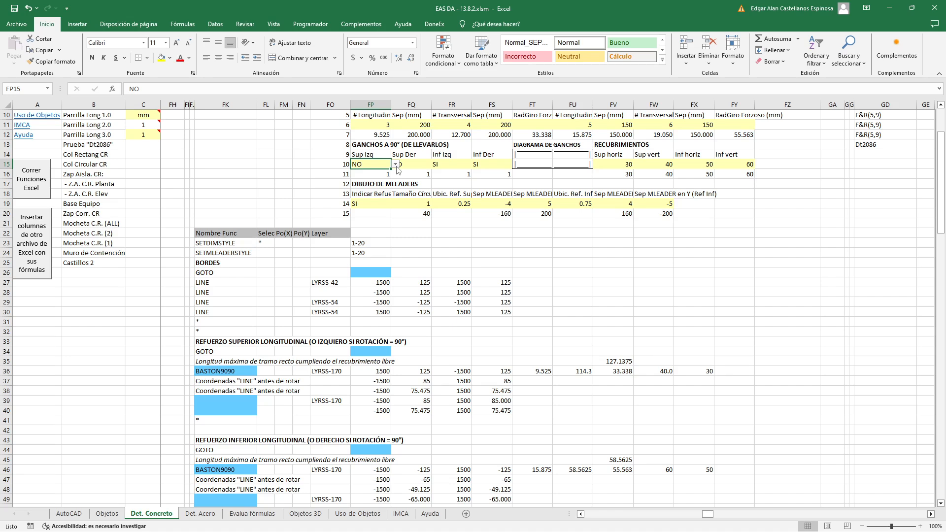
left_click(396, 166)
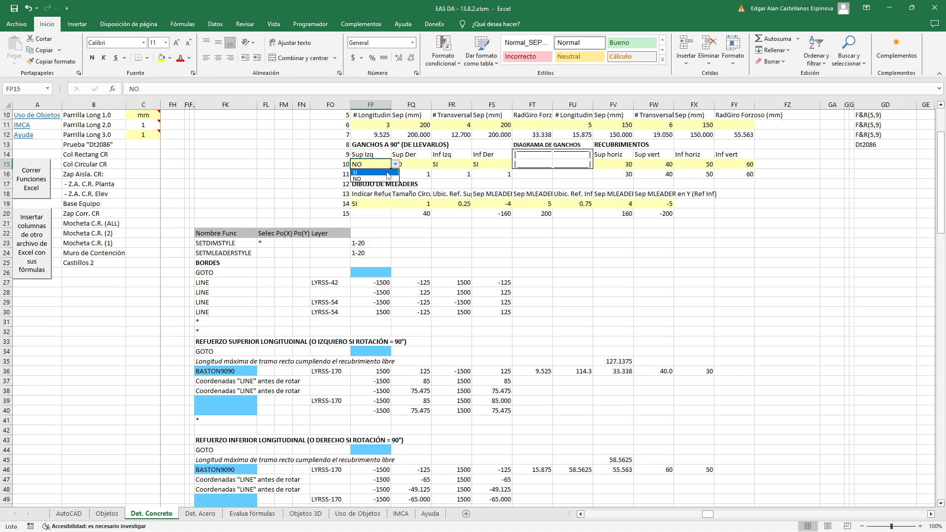
left_click(375, 173)
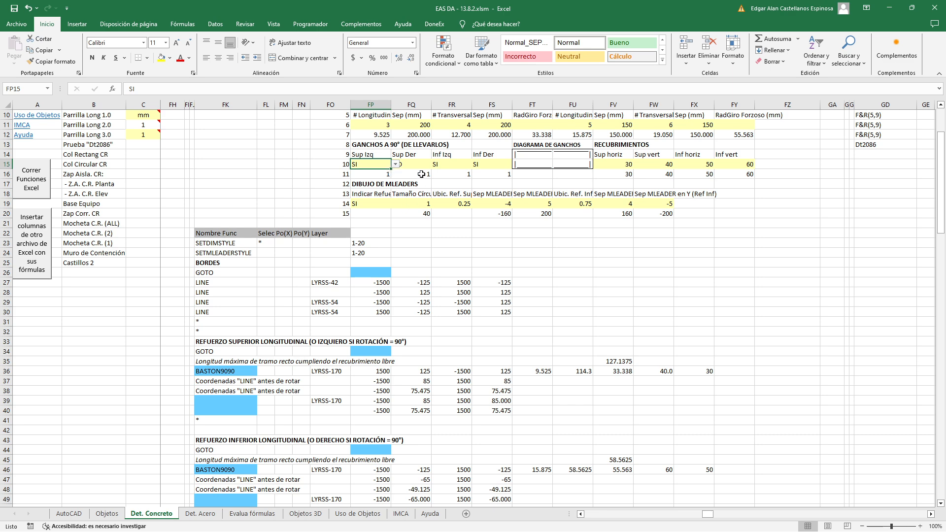
left_click(40, 181)
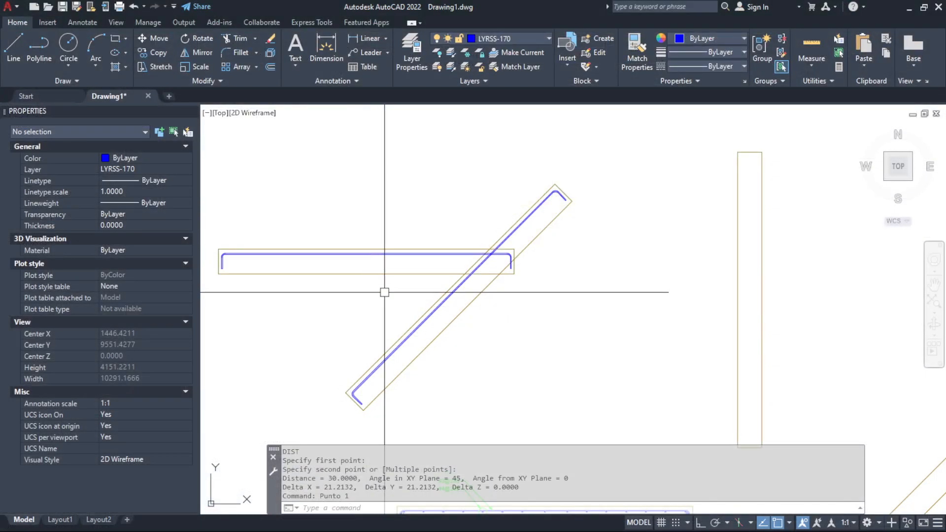
key("Escape")
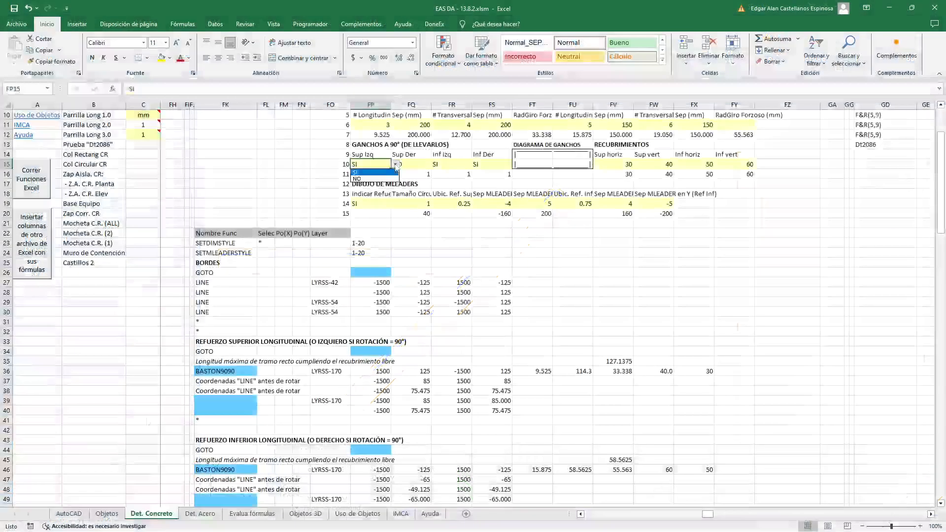
left_click(356, 179)
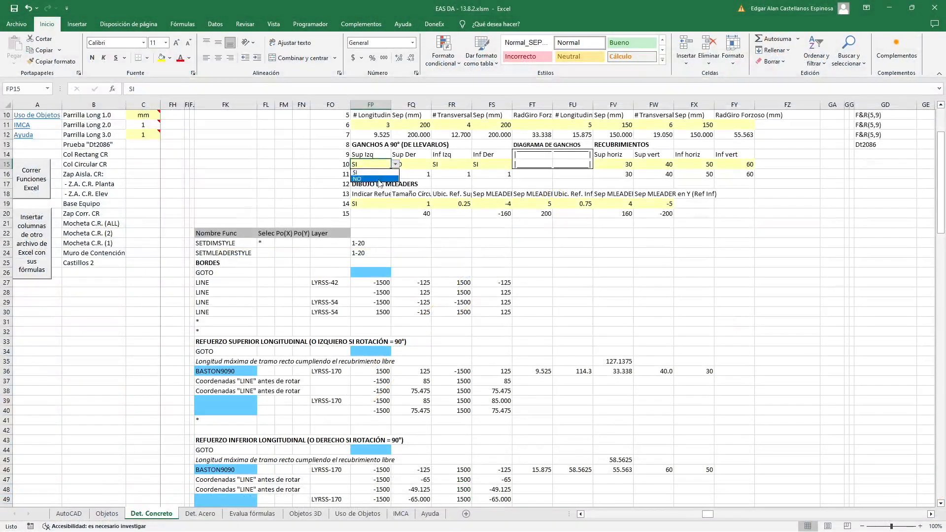
Examine the formulas behind the hook diagram in cells FT14:FU15
left_click(447, 232)
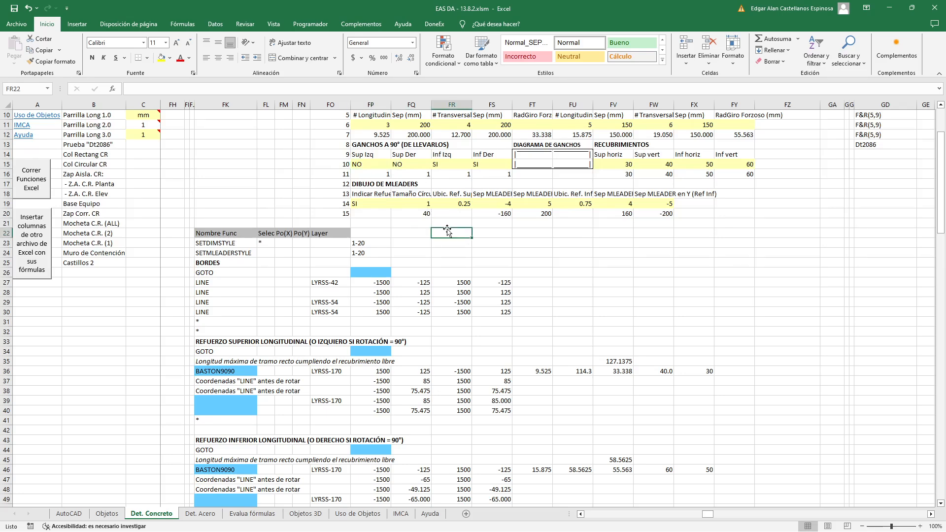
scroll(447, 232, "down", 1)
scroll(502, 199, "up", 2)
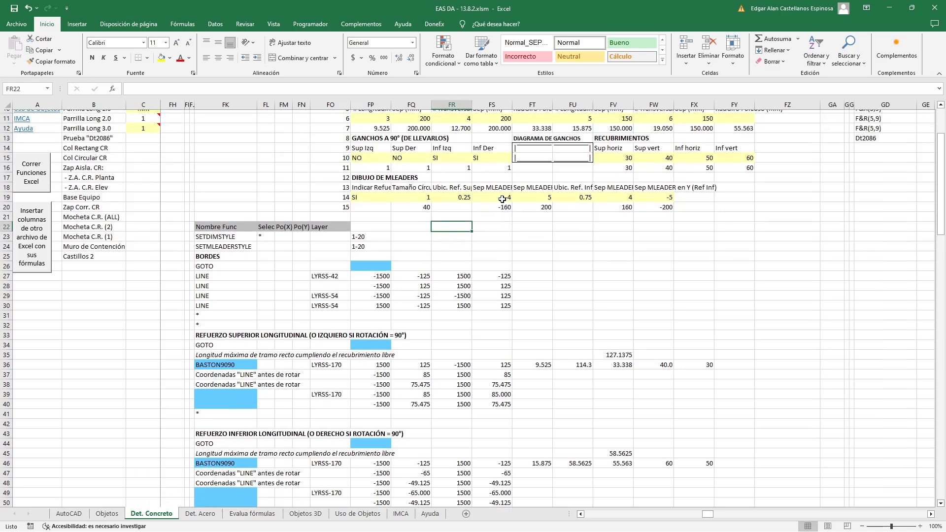
double_click(527, 182)
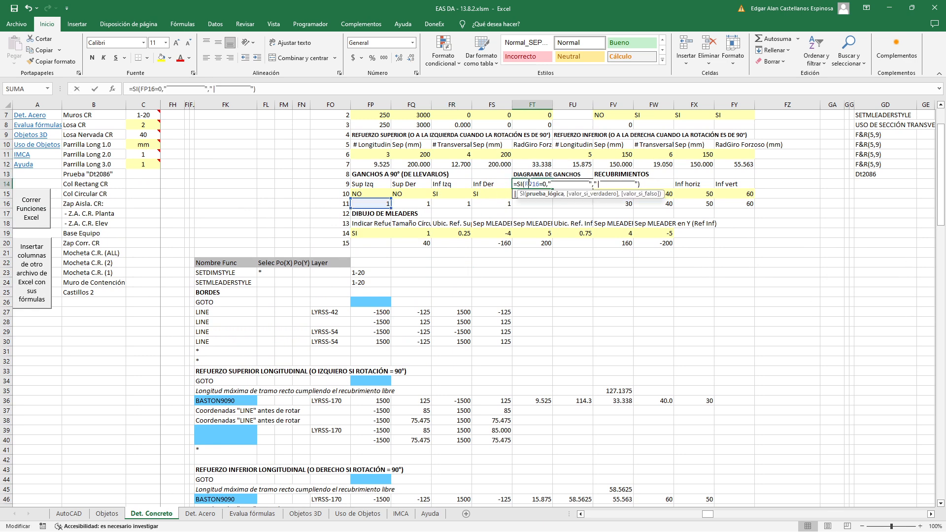
key("Escape")
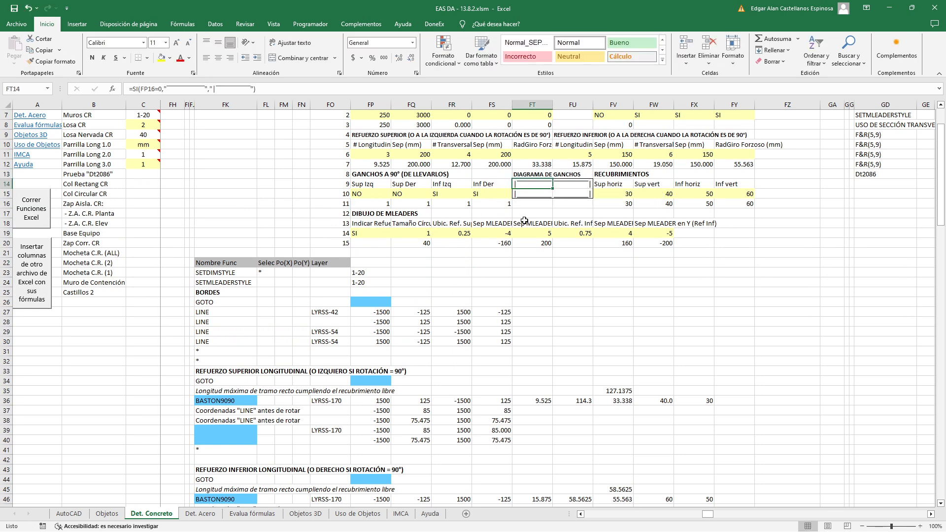
double_click(535, 185)
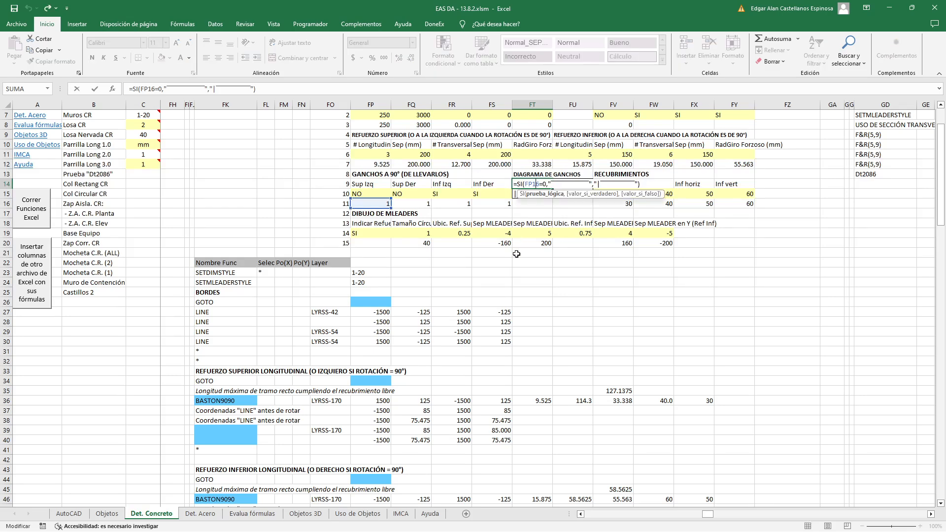
key("Escape")
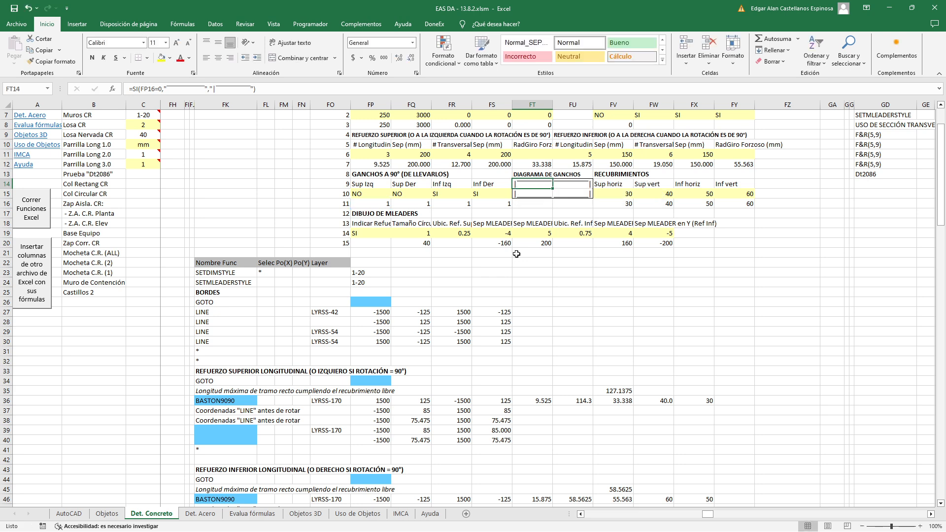
key("Down")
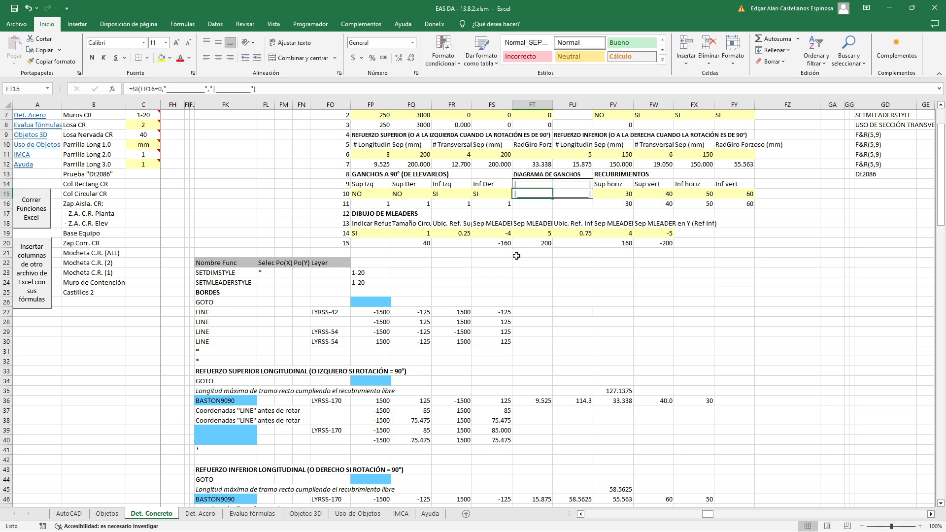
double_click(566, 184)
key("Return")
double_click(533, 194)
key("Return")
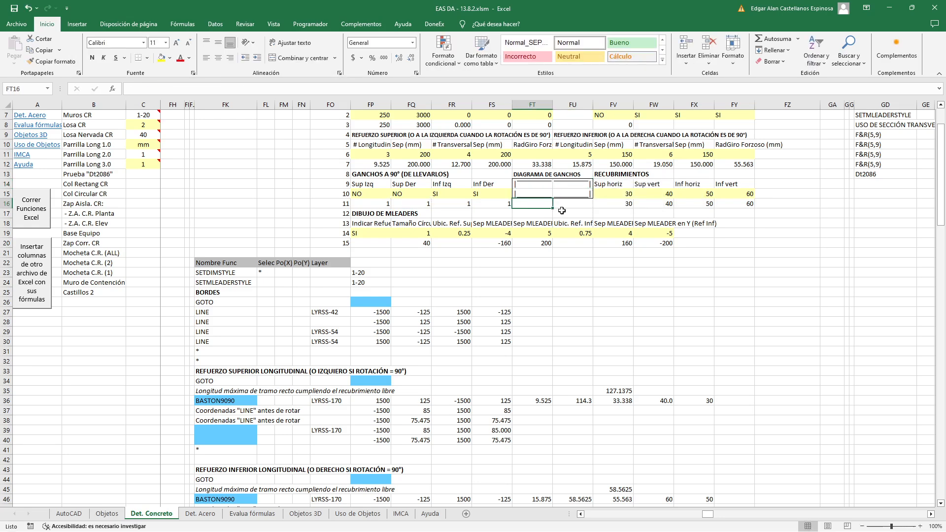
double_click(573, 195)
key("Return")
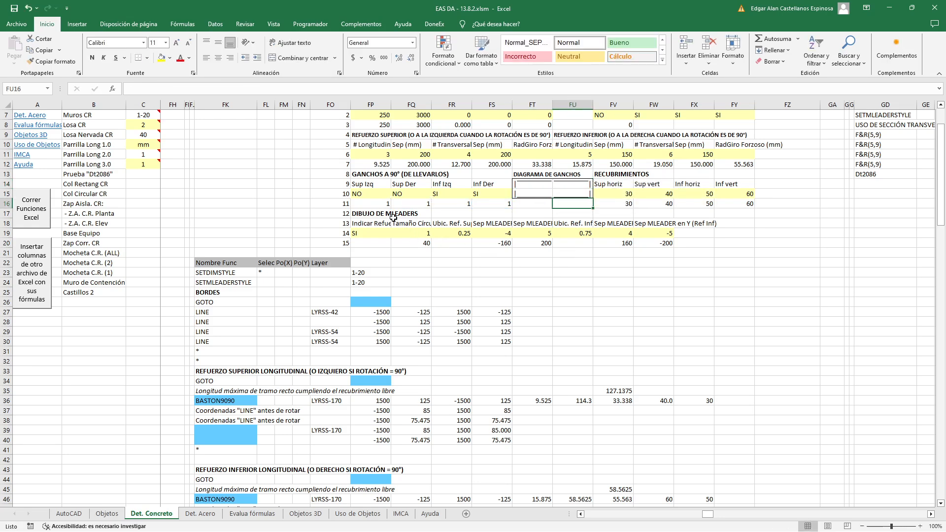
Examine the formulas in FP16:FS16 that convert the four hooks' SI/NO choices into numeric flags
double_click(382, 202)
key("Return")
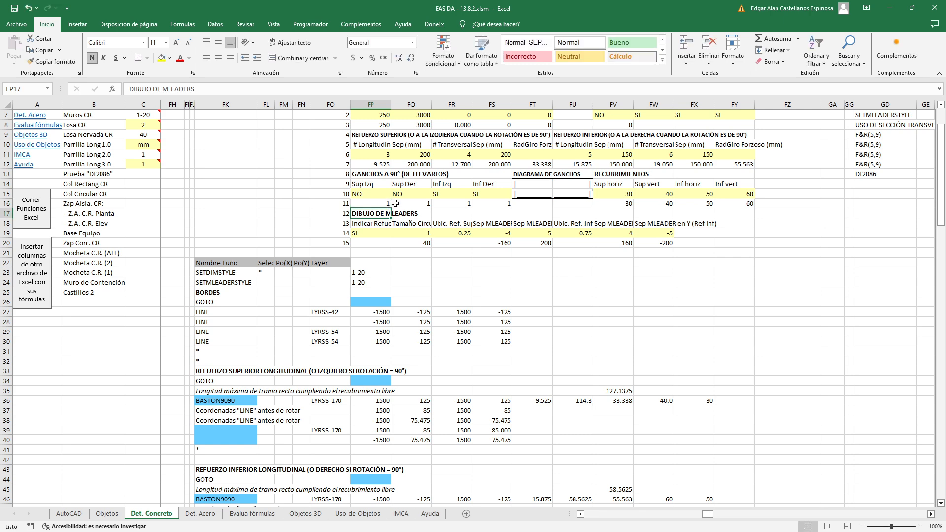
double_click(417, 203)
key("Return")
double_click(450, 204)
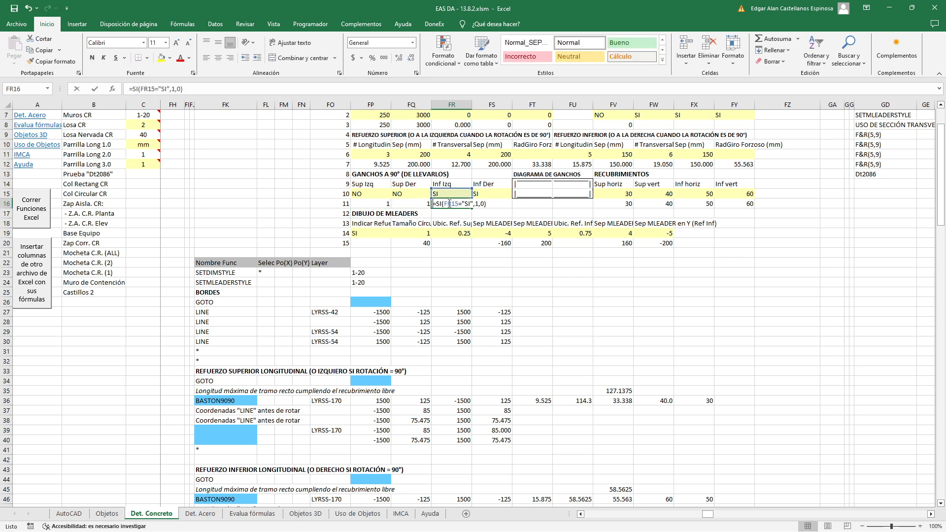
key("Return")
double_click(488, 204)
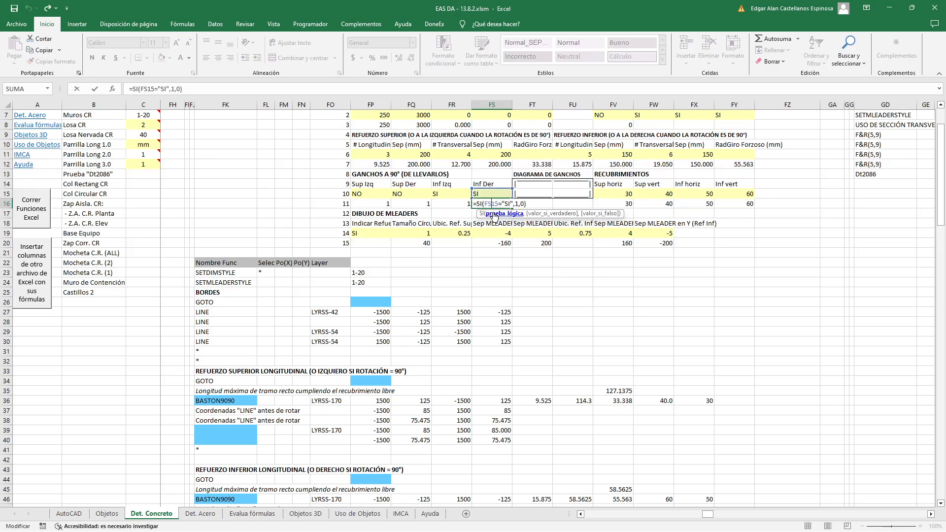
key("Return")
Fill the hook flag formula from FR16 leftward into FQ16 and FP16
left_click(469, 205)
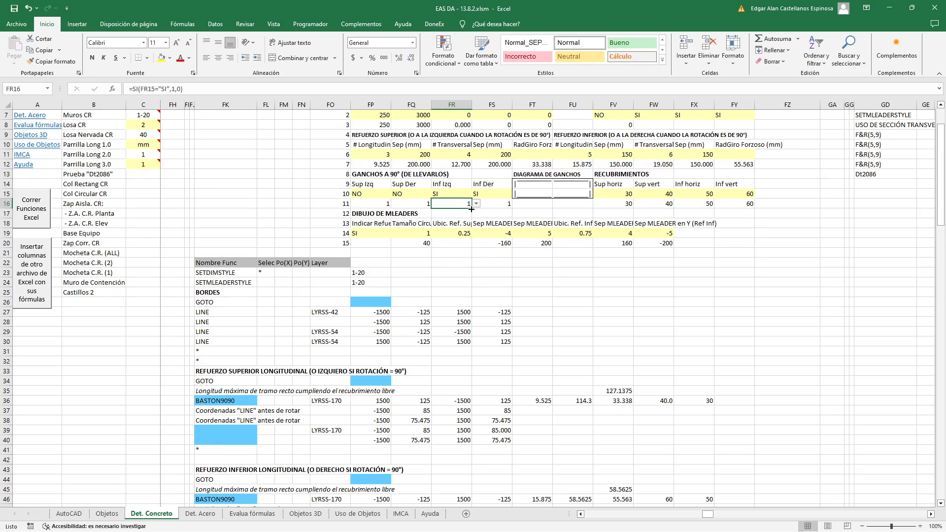
left_click_drag(471, 209, 372, 207)
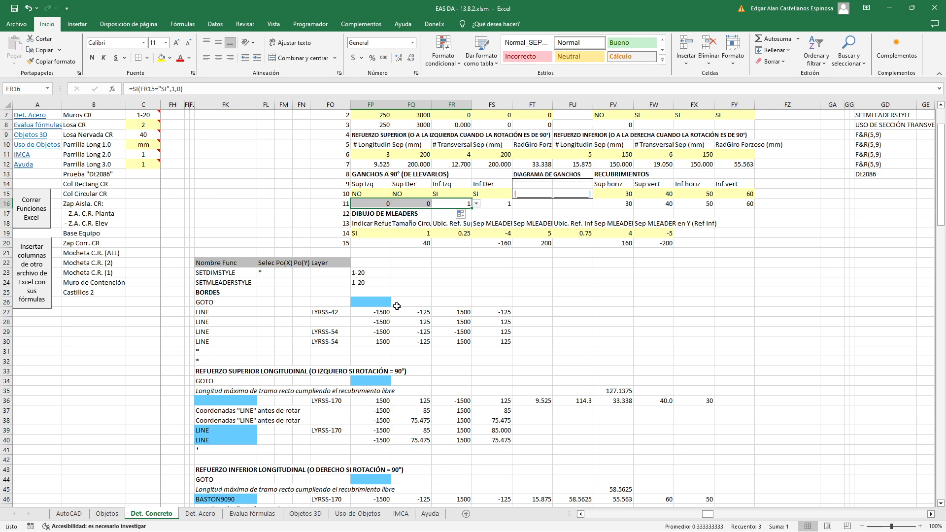
key("Return")
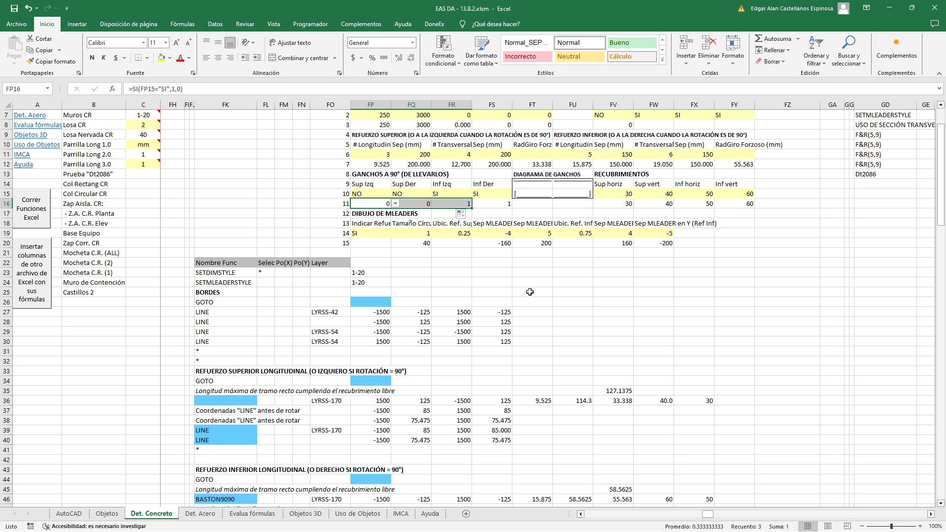
left_click(502, 289)
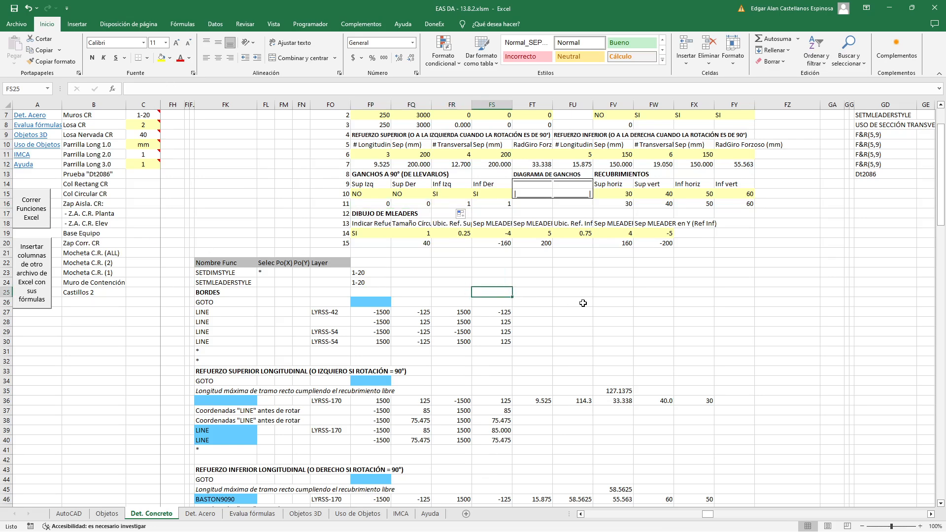
Set the Sup Der hook in FQ15 to SI and run the Excel functions to draw the section in AutoCAD
left_click(394, 193)
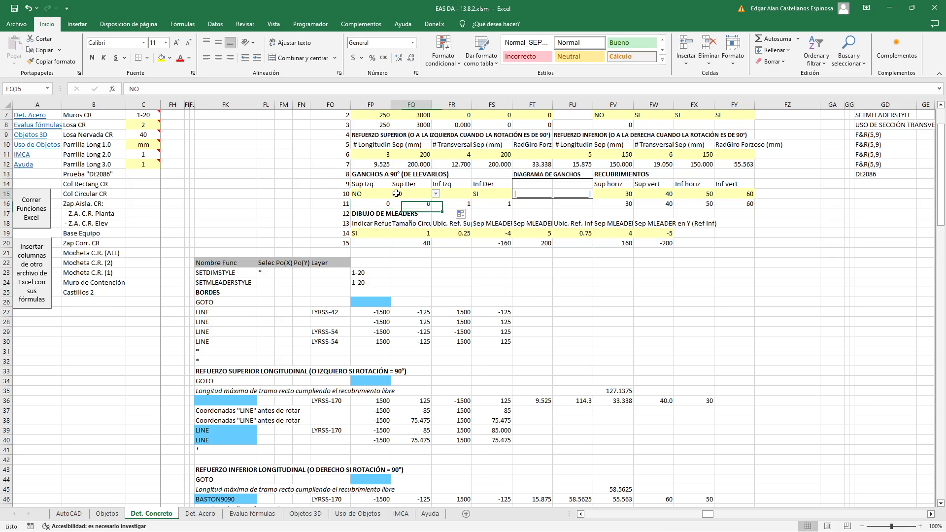
left_click(436, 193)
left_click(429, 200)
left_click(463, 272)
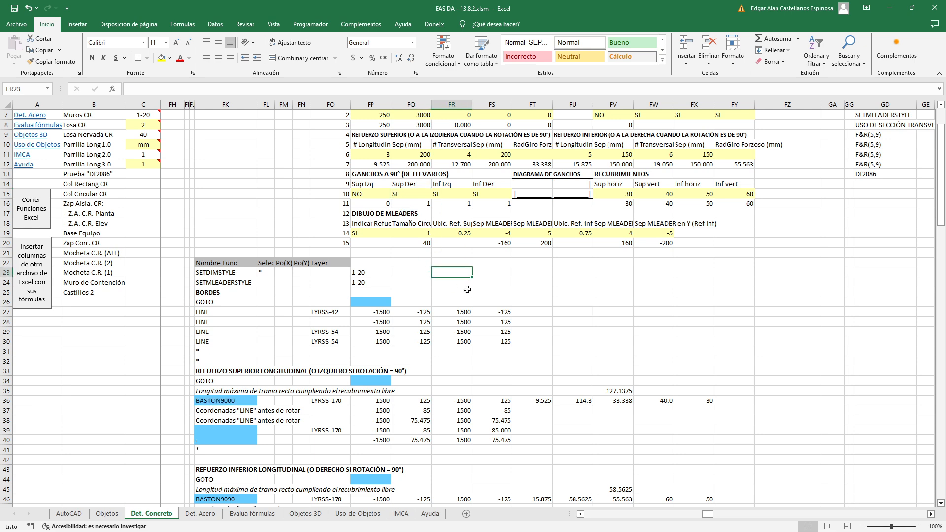
left_click(42, 215)
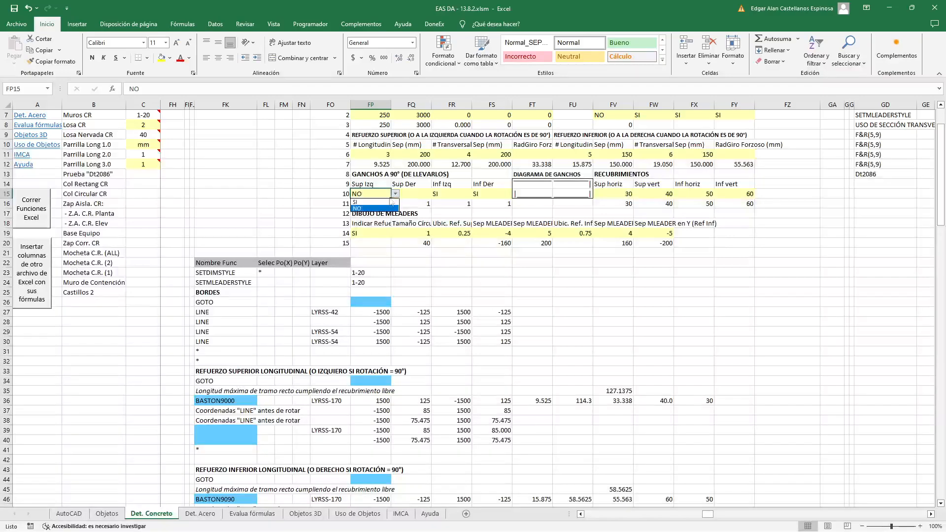
Set the Sup Izq hook to SI and Sup Der to NO, and draw this section in AutoCAD above the previous one
key("ctrl+z")
left_click(407, 193)
left_click(437, 194)
left_click(429, 207)
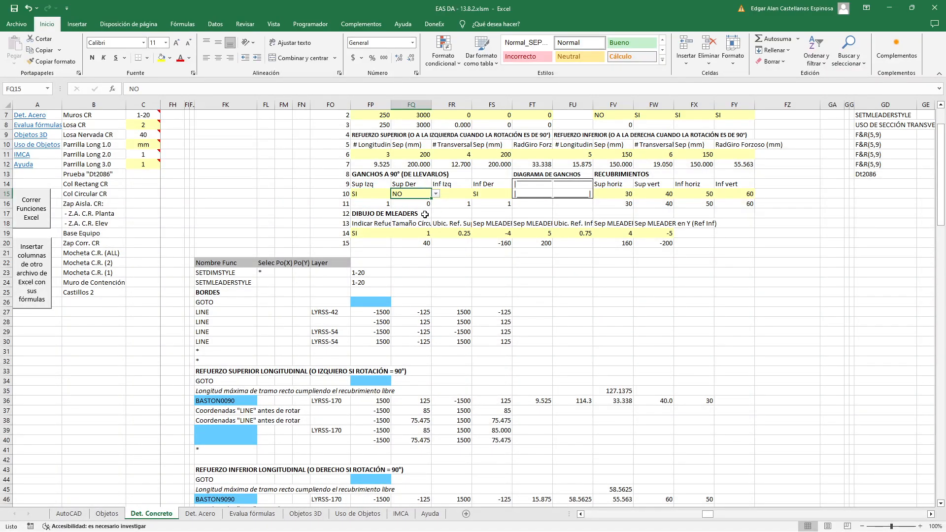
left_click(422, 260)
left_click(42, 207)
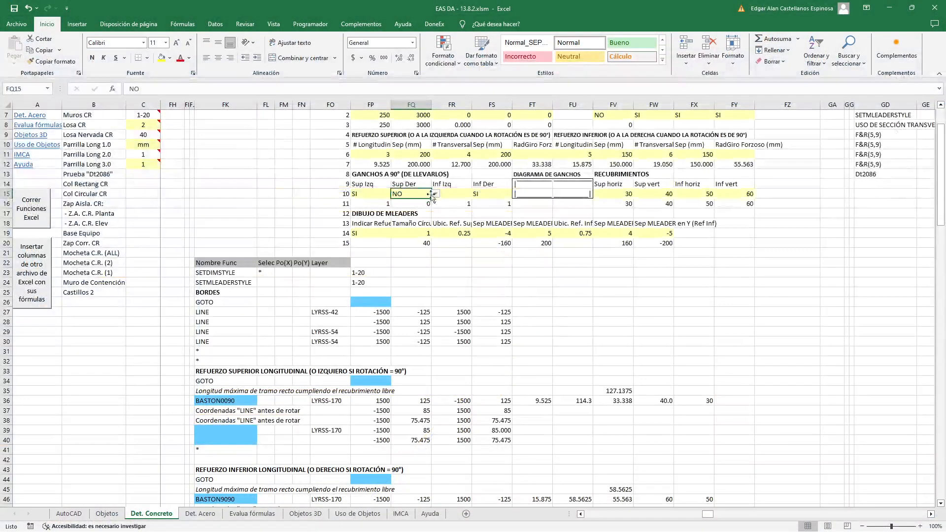
In Excel, set the Sup Der hook in FQ15 to SI and review the upper and lower longitudinal reinforcement functions
left_click(436, 194)
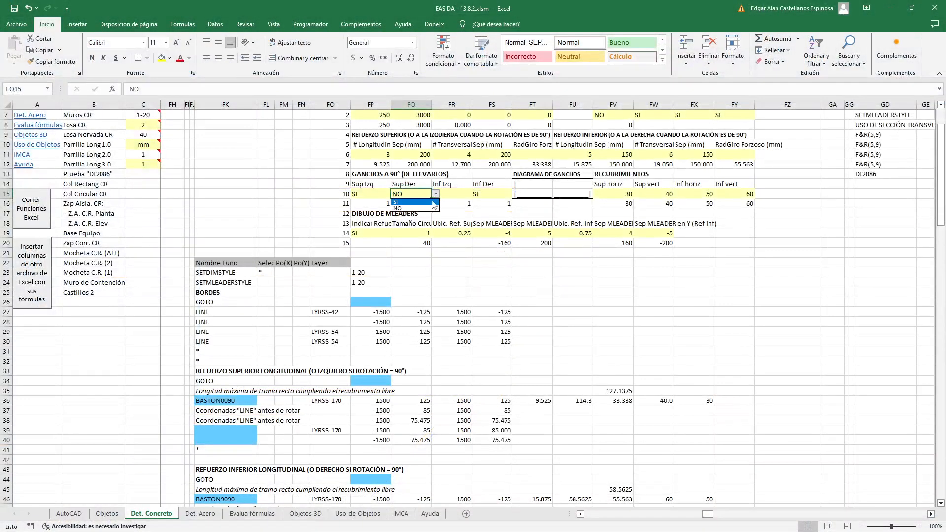
left_click(433, 202)
left_click(444, 252)
scroll(466, 195, "down", 1)
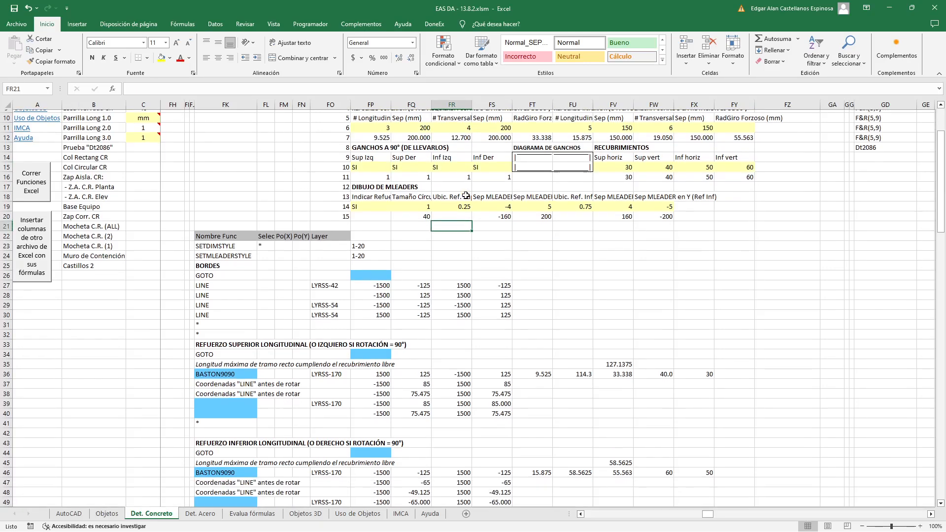
scroll(466, 194, "down", 2)
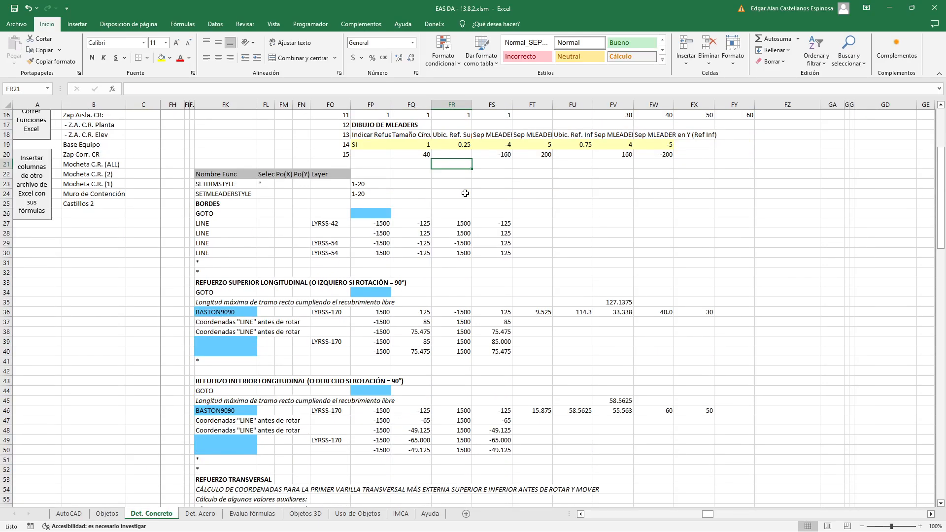
scroll(465, 194, "up", 1)
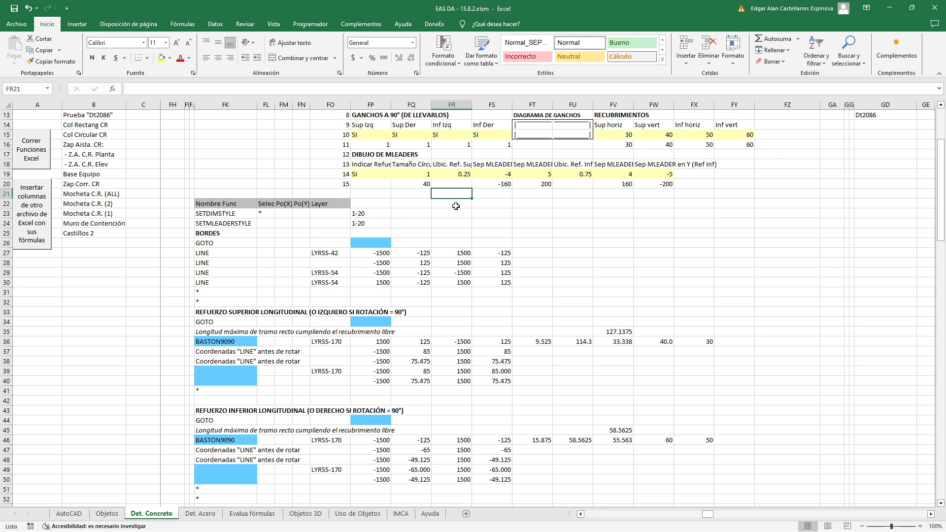
Set both the Sup Izq and Sup Der hooks to NO
left_click(385, 134)
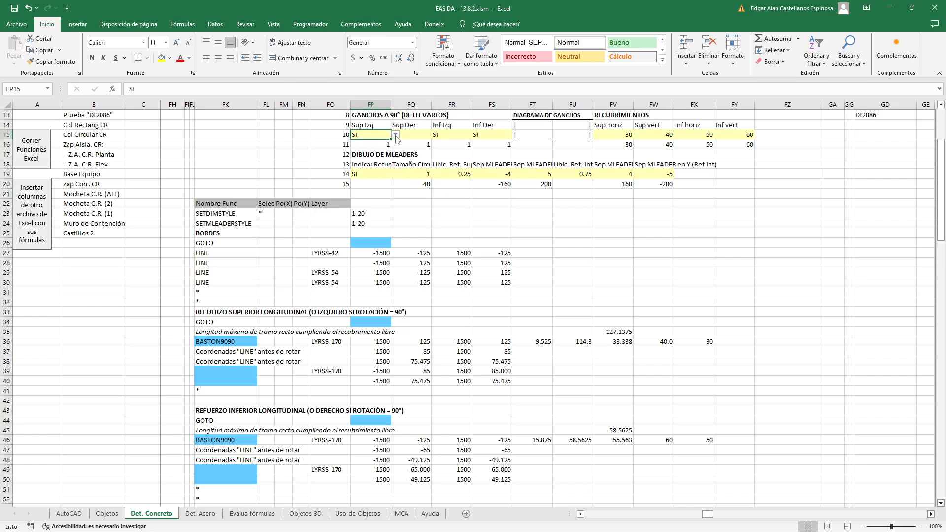
left_click(396, 134)
left_click(374, 150)
left_click(427, 135)
left_click(436, 134)
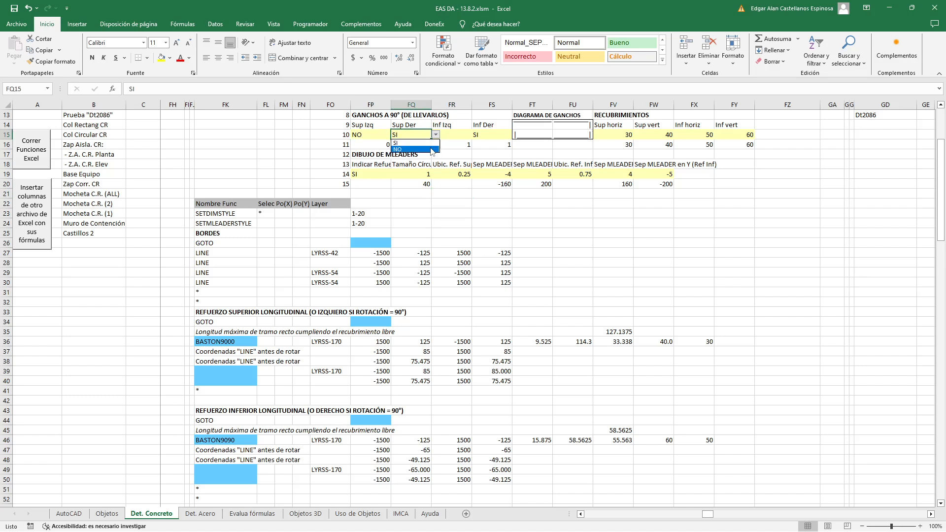
left_click(432, 150)
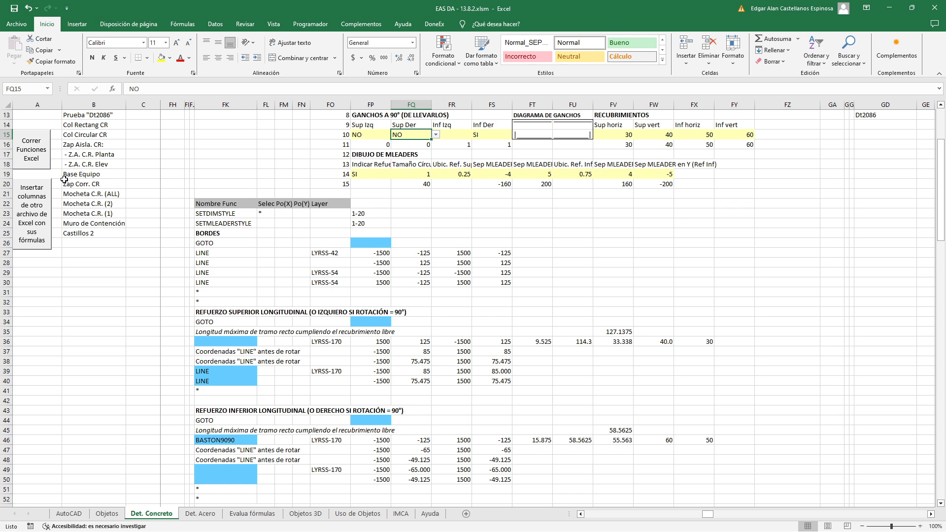
Review the upper reinforcement's BASTON and LINE name formulas in FK36, FK39 and FK40, and the rotated coordinate formula in FP39
left_click(229, 343)
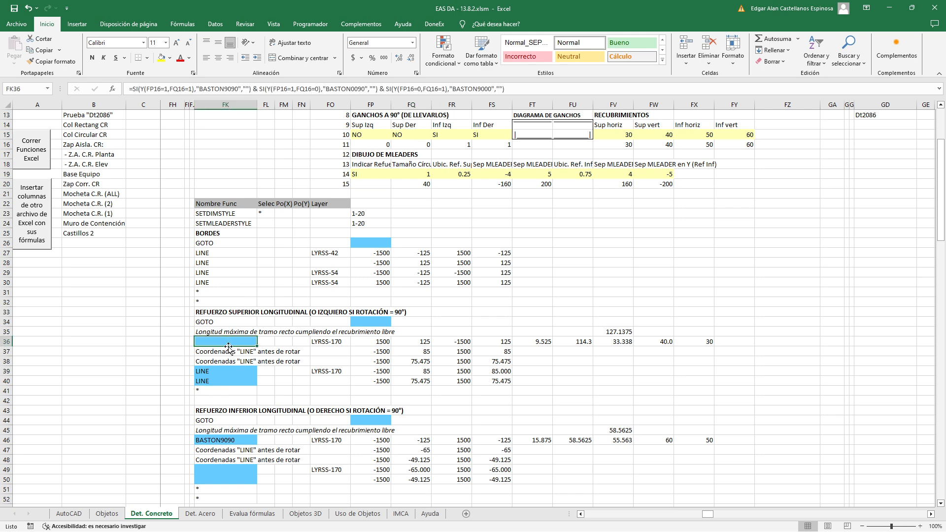
double_click(223, 371)
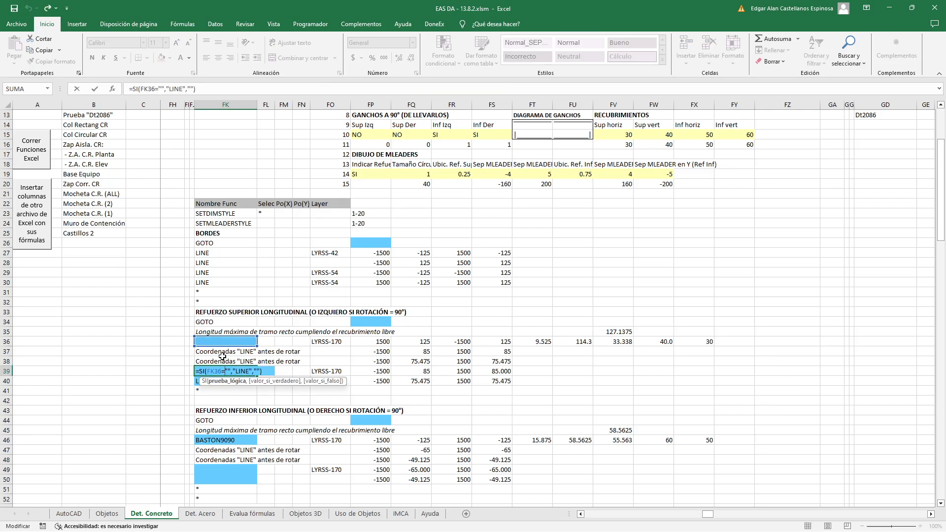
key("Escape")
double_click(238, 383)
key("Escape")
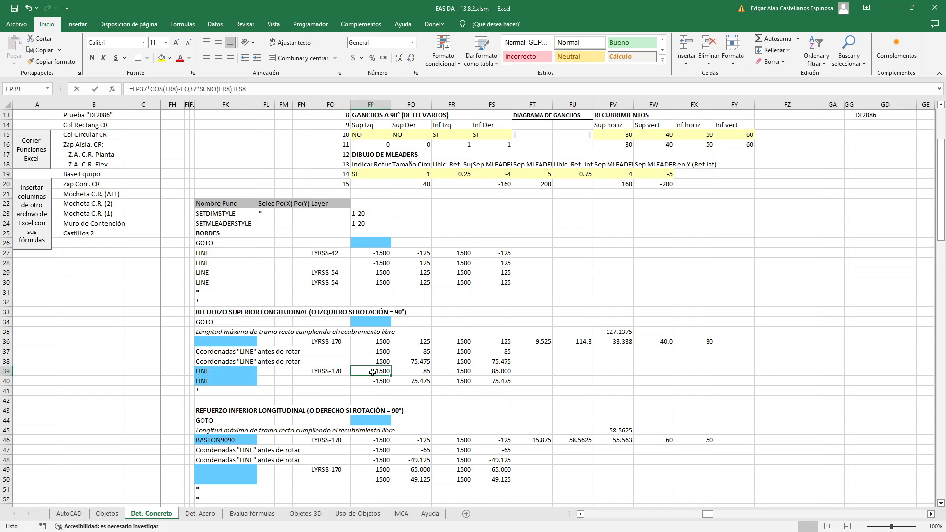
double_click(369, 370)
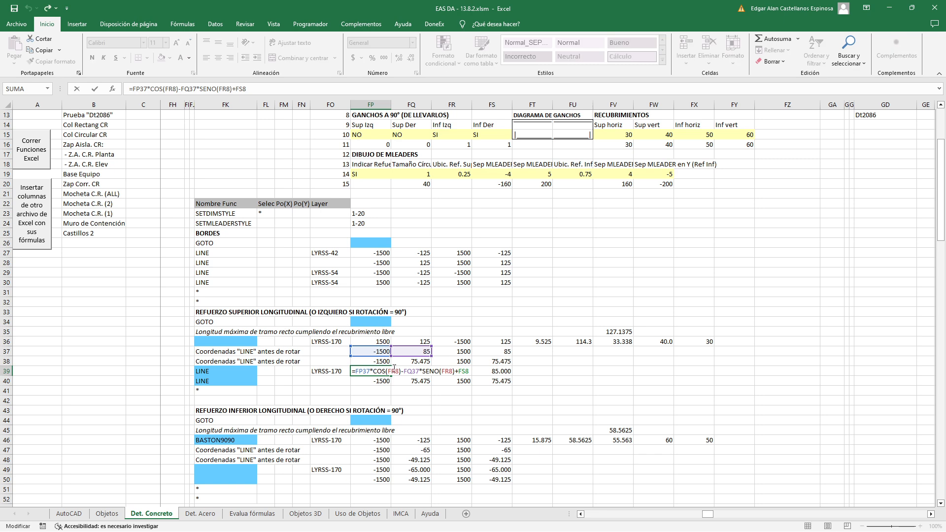
key("Escape")
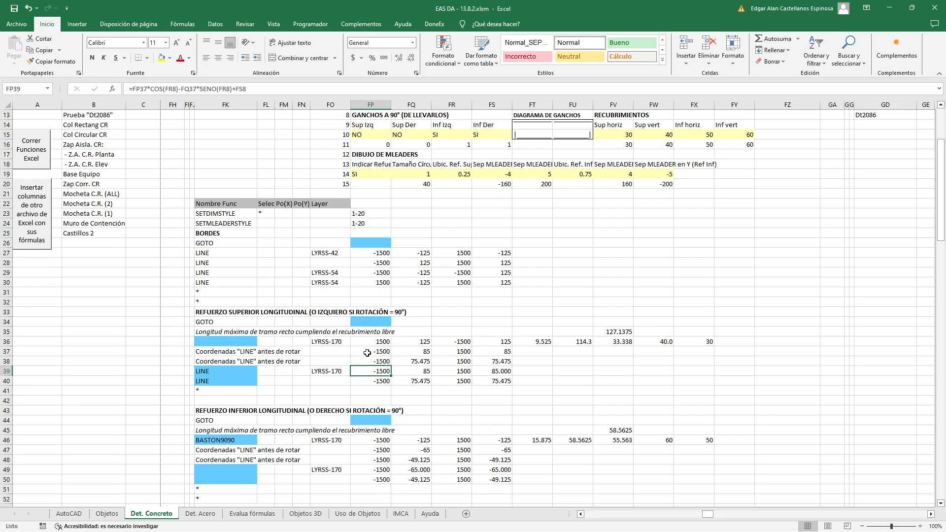
Examine the pre-rotation coordinate formulas of the first upper LINE in FP37, FQ37 and FR37 against their source cells
double_click(367, 353)
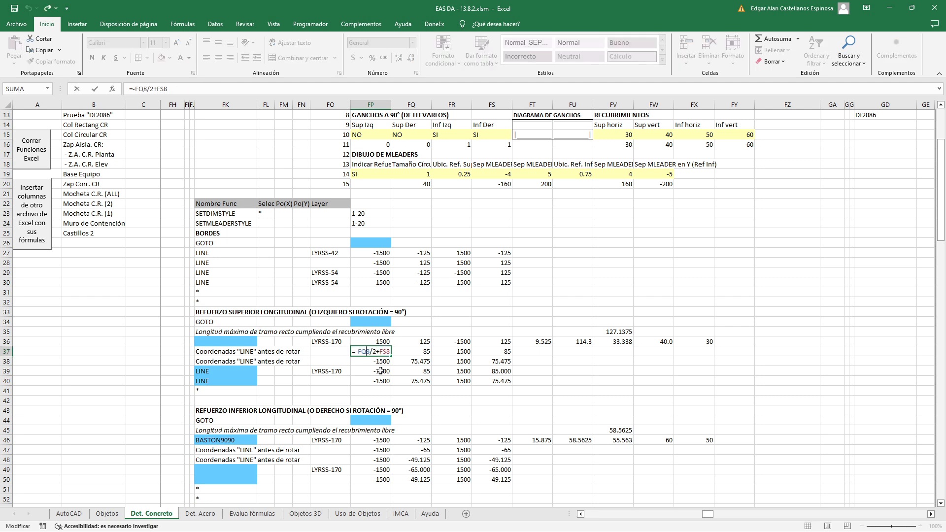
scroll(382, 371, "up", 2)
scroll(382, 371, "up", 2)
scroll(388, 368, "down", 3)
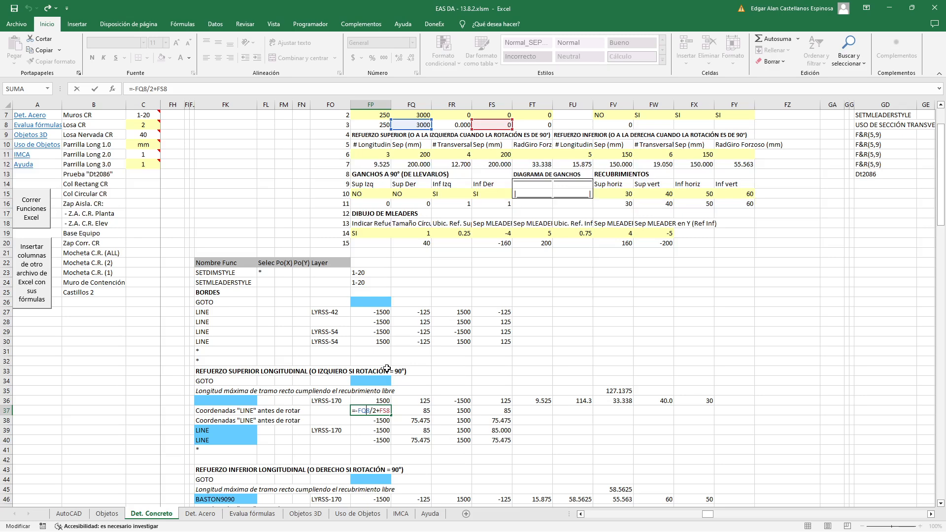
scroll(387, 368, "up", 1)
key("Escape")
double_click(414, 411)
key("Escape")
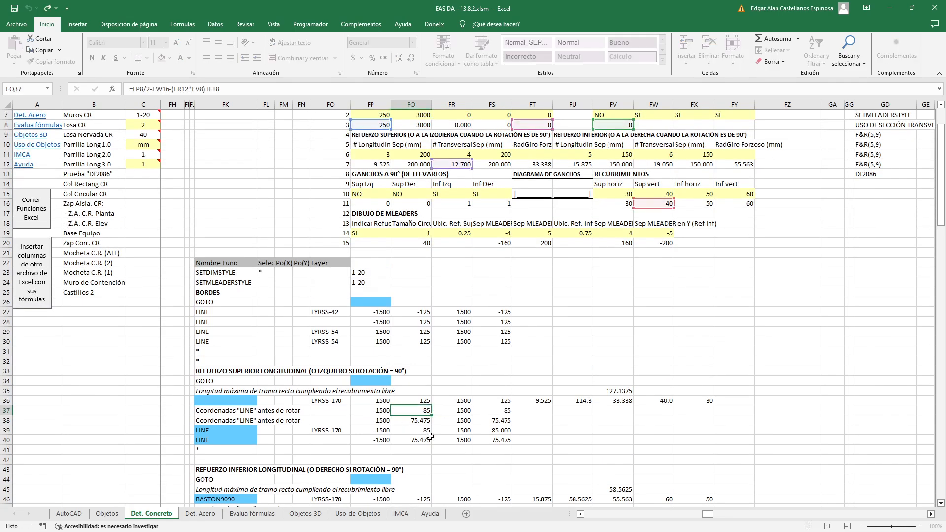
double_click(451, 411)
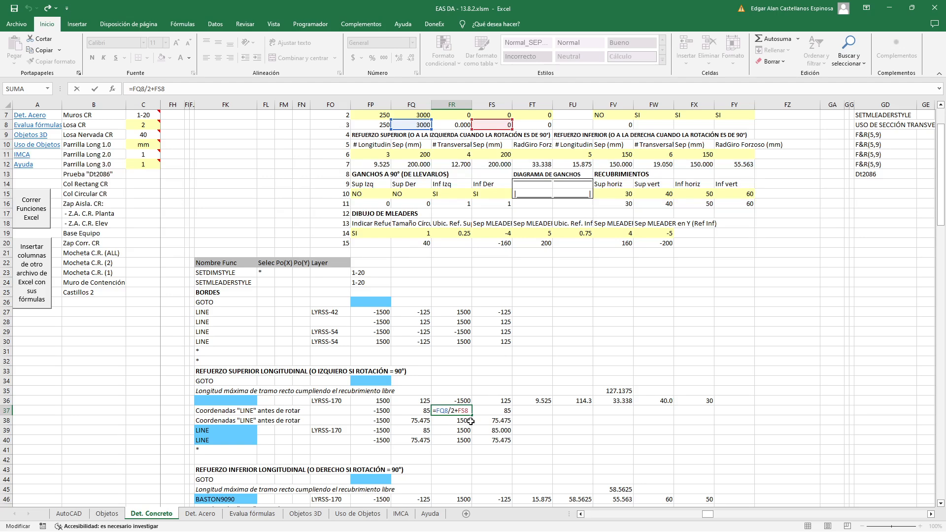
key("Escape")
Check the X coordinate formulas of the second upper LINE in FP38 and FR38
double_click(372, 421)
key("Escape")
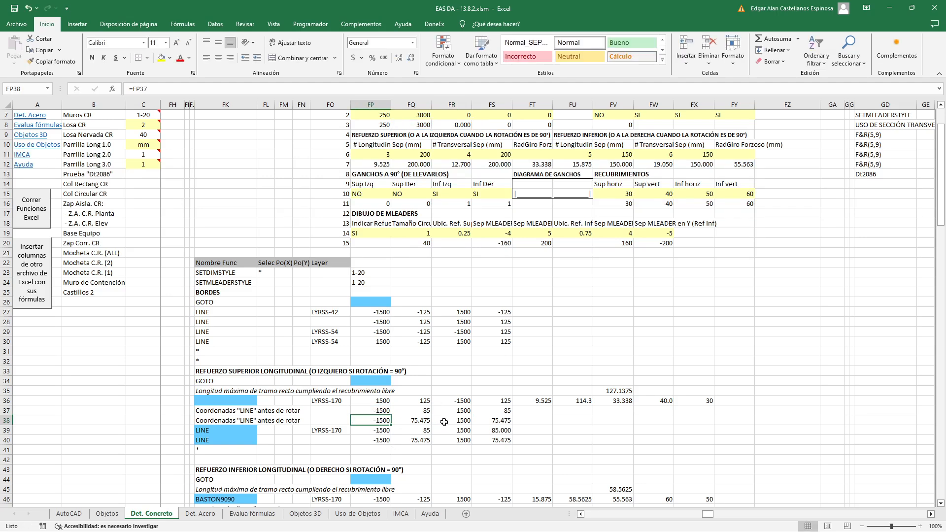
double_click(451, 420)
key("Escape")
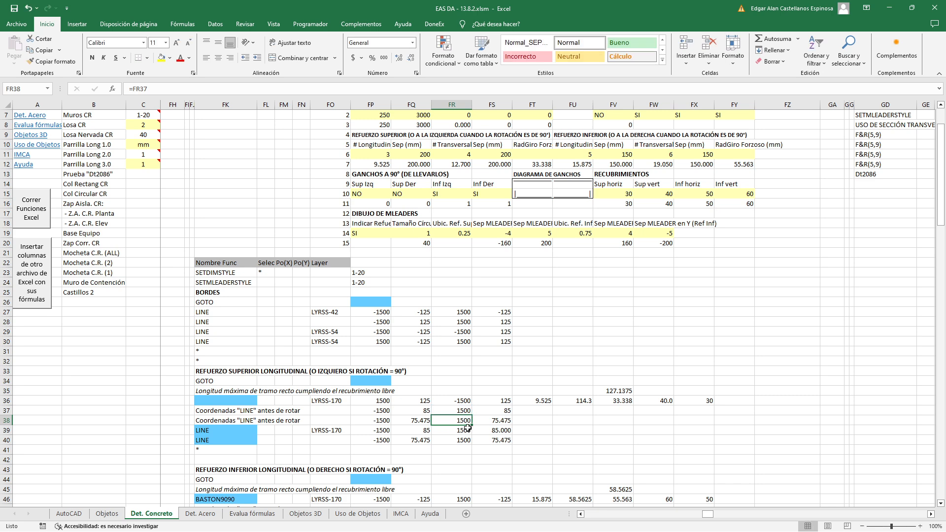
Examine the Y coordinate formula in FQ37 against the thickness, cover and transverse bar diameter cells it references
double_click(417, 411)
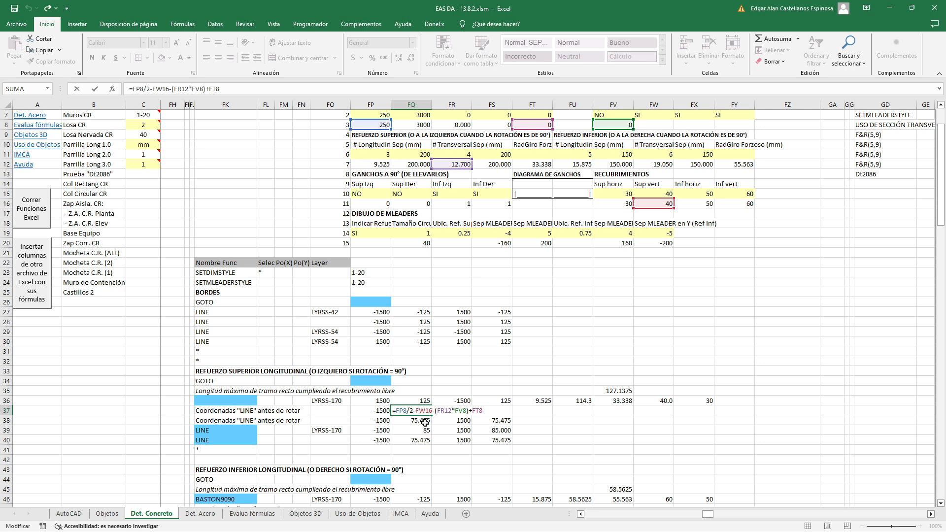
scroll(425, 423, "up", 1)
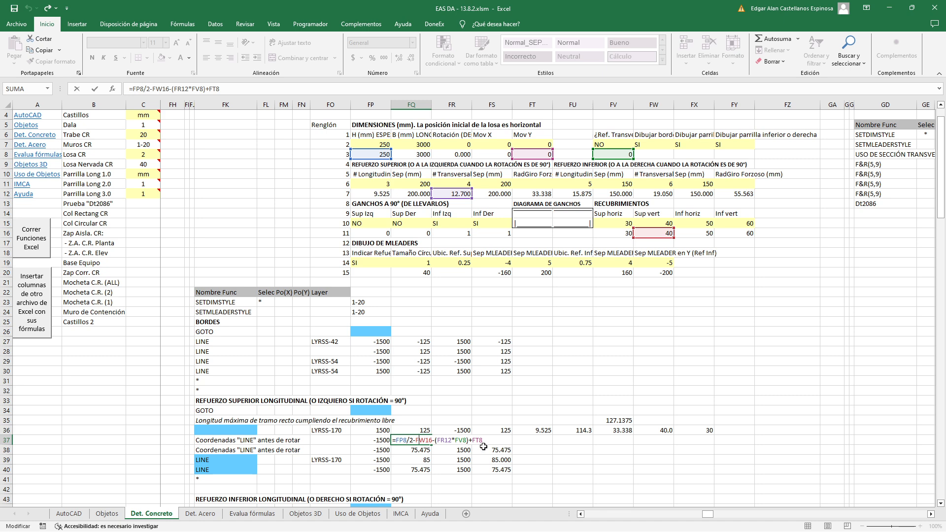
key("ctrl+Return")
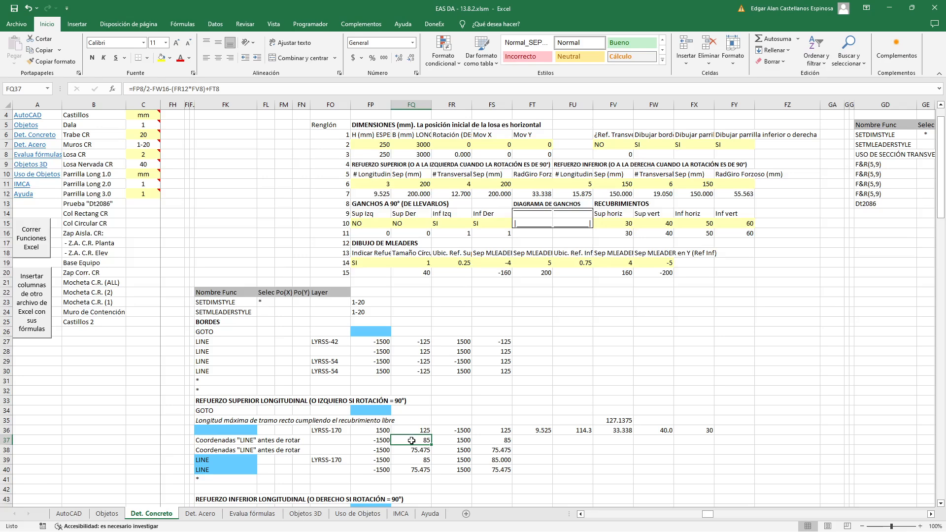
Enter the upper LINE Y coordinate formulas =FQ37 in FS37, =FQ37-FP12 in FQ38 and =FQ38 in FS38
left_click(488, 441)
type("=FQ37")
key("ctrl+Return")
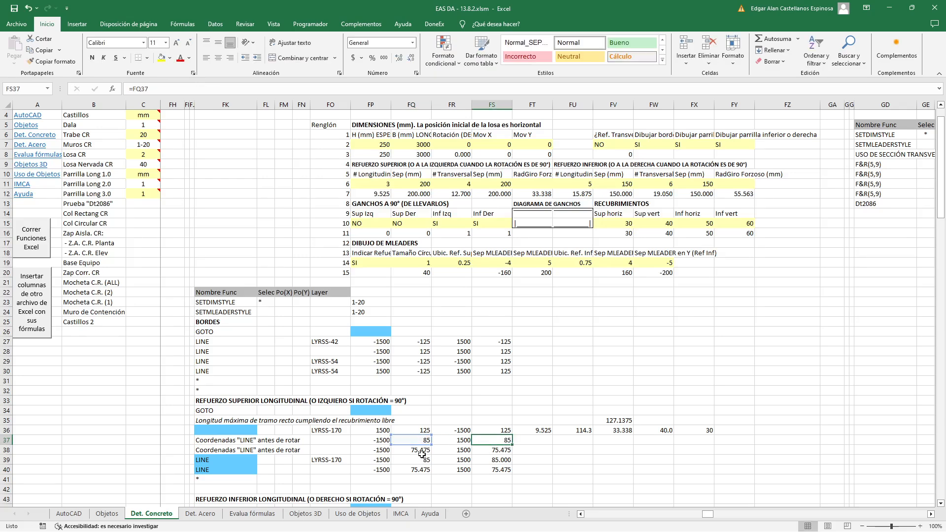
left_click(424, 450)
type("=FQ37-FP12")
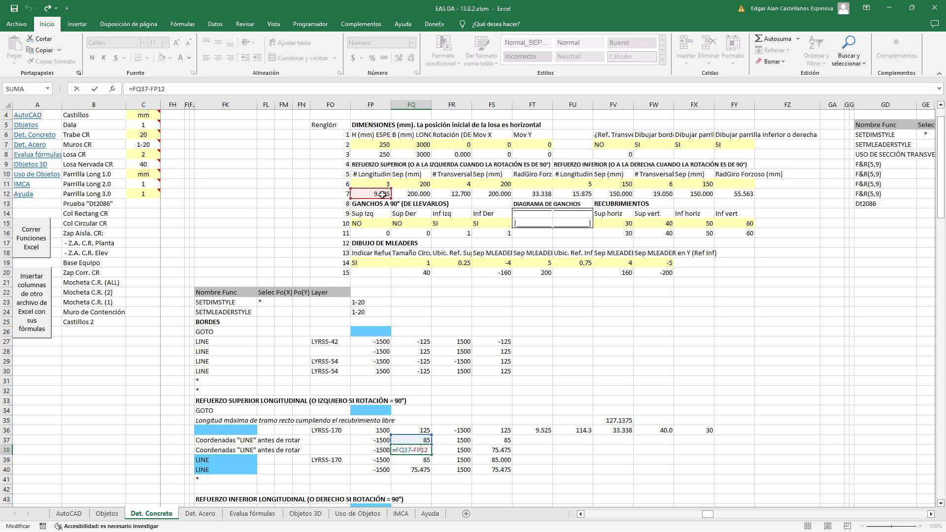
key("ctrl+Return")
left_click(486, 451)
type("=FQ38")
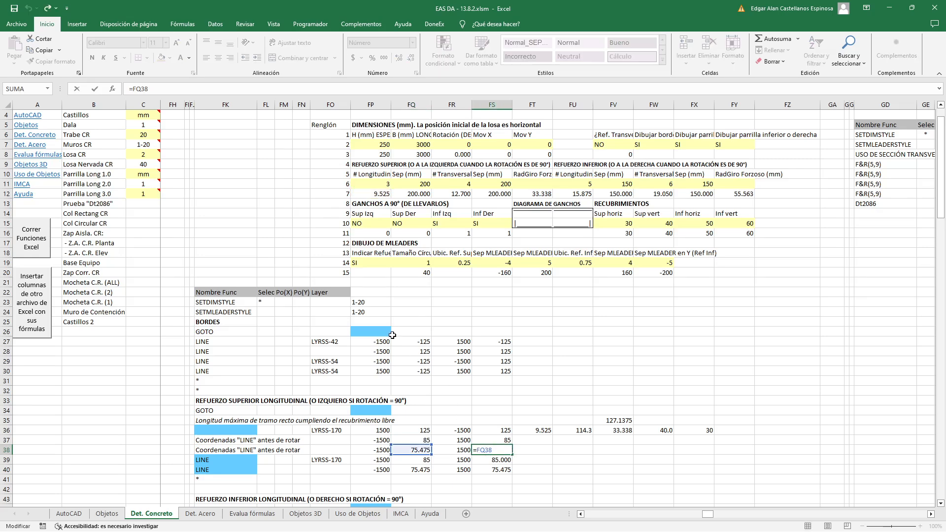
key("ctrl+Return")
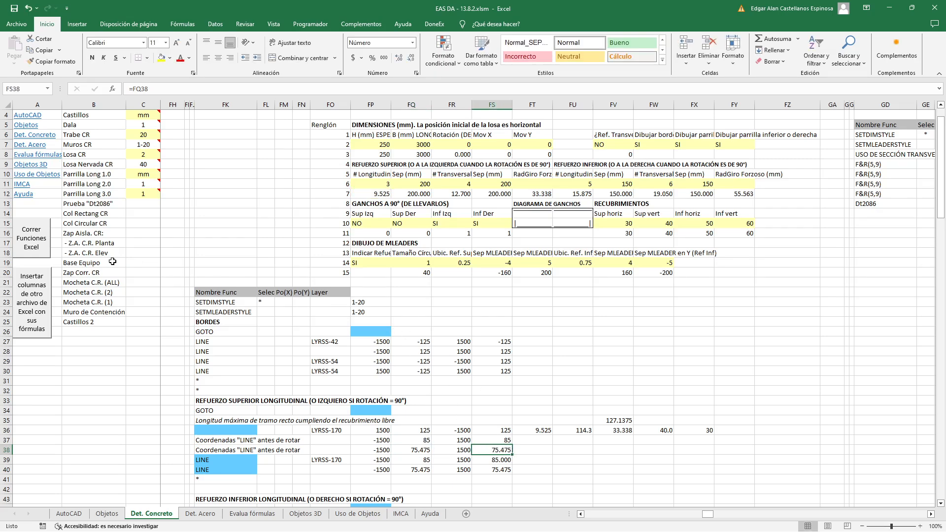
Run the Excel functions and place the section without upper hooks in AutoCAD, in the empty area beside the earlier sections
left_click(37, 244)
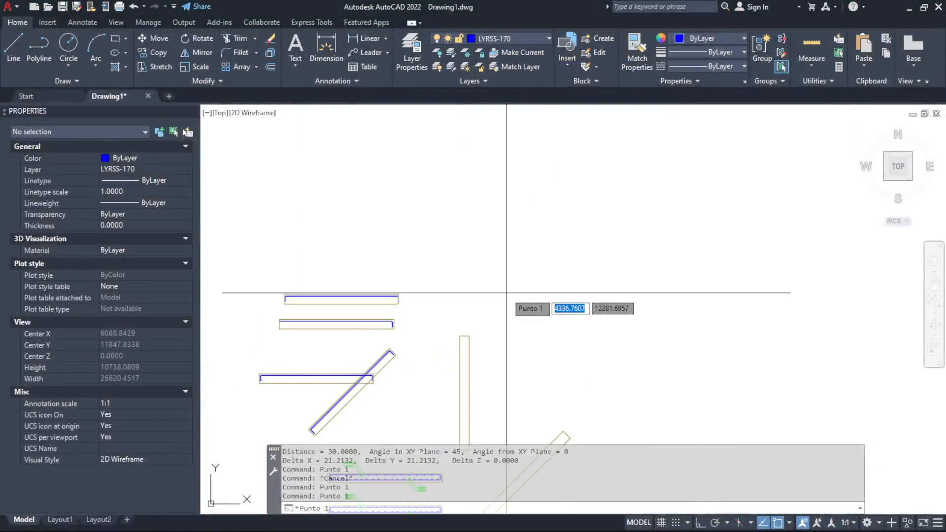
left_click(506, 283)
scroll(455, 279, "up", 8)
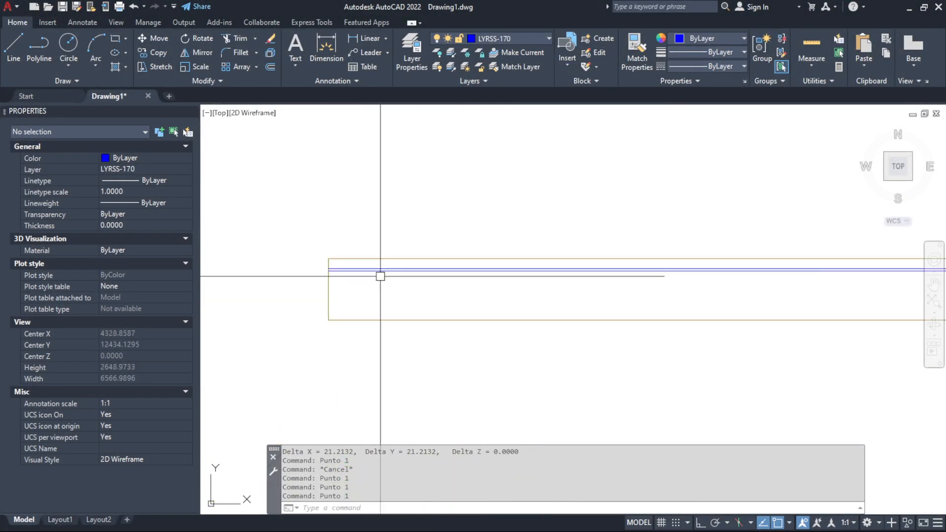
Select both lines of the new section's upper bar and inspect how they run within the slab outline
left_click(383, 287)
left_click(310, 256)
scroll(297, 258, "down", 4)
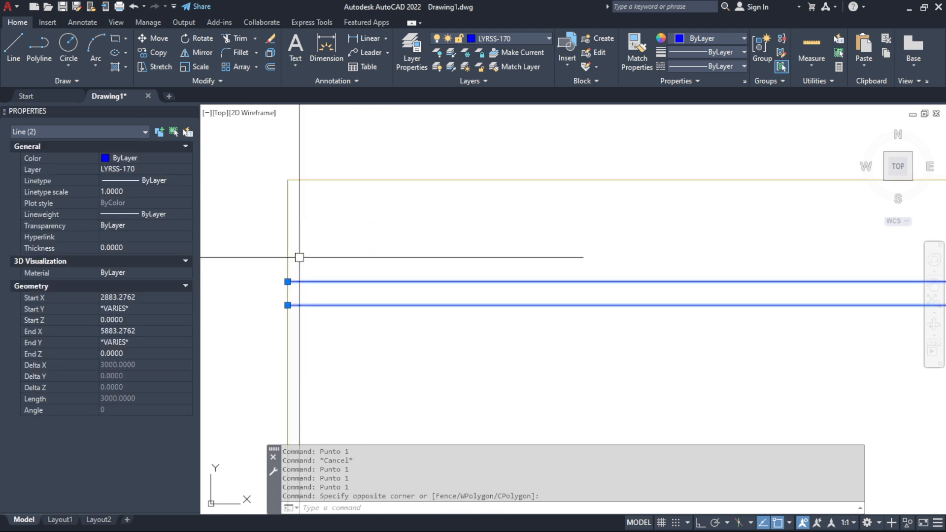
scroll(501, 320, "down", 2)
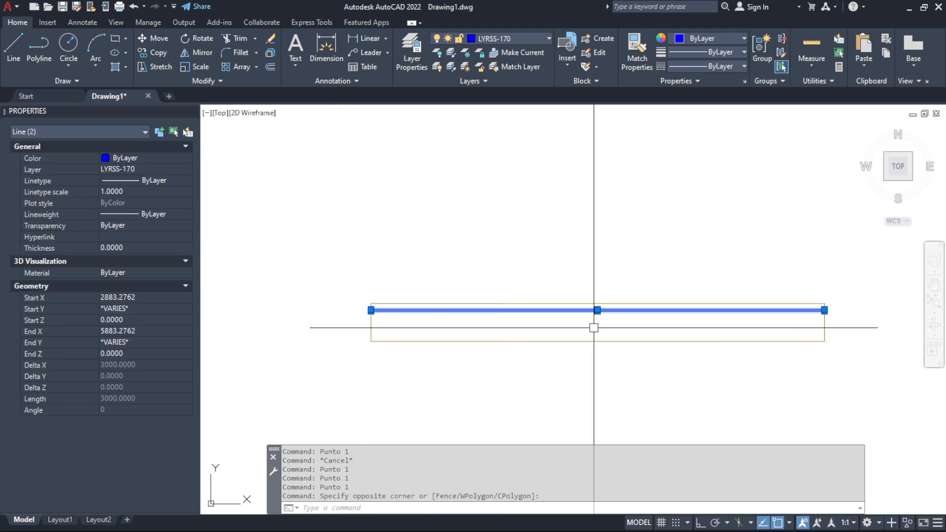
scroll(837, 312, "up", 10)
scroll(768, 313, "down", 8)
scroll(560, 317, "down", 5)
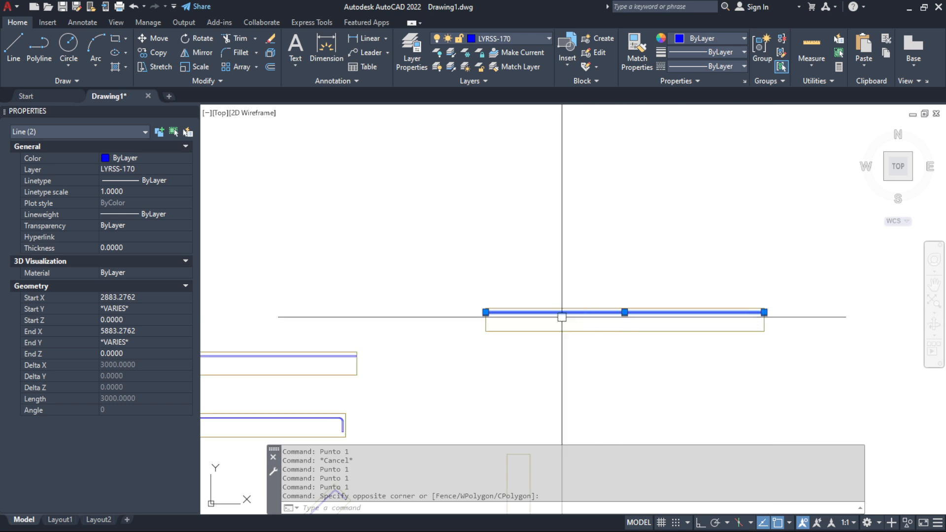
scroll(431, 338, "up", 10)
key("Escape")
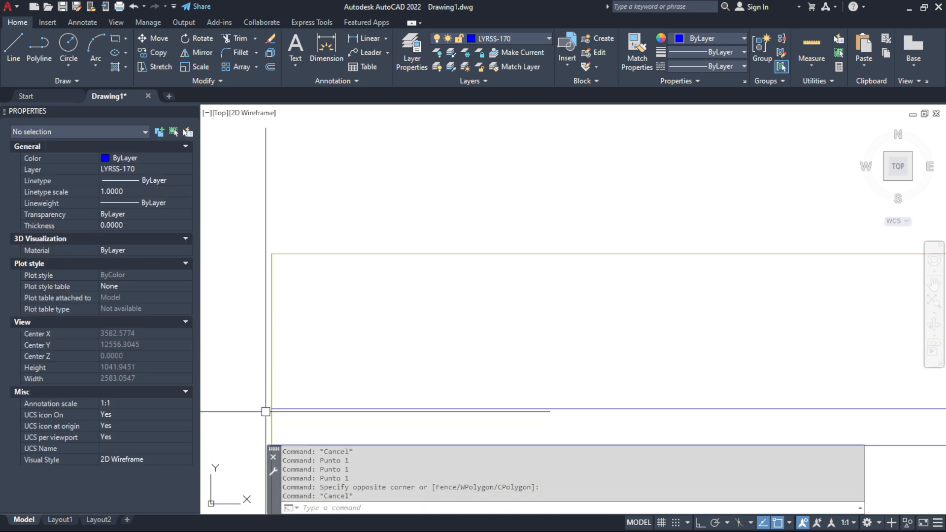
Inspect the upper bar's two lines one at a time, checking their endpoints at both slab edges
left_click(275, 409)
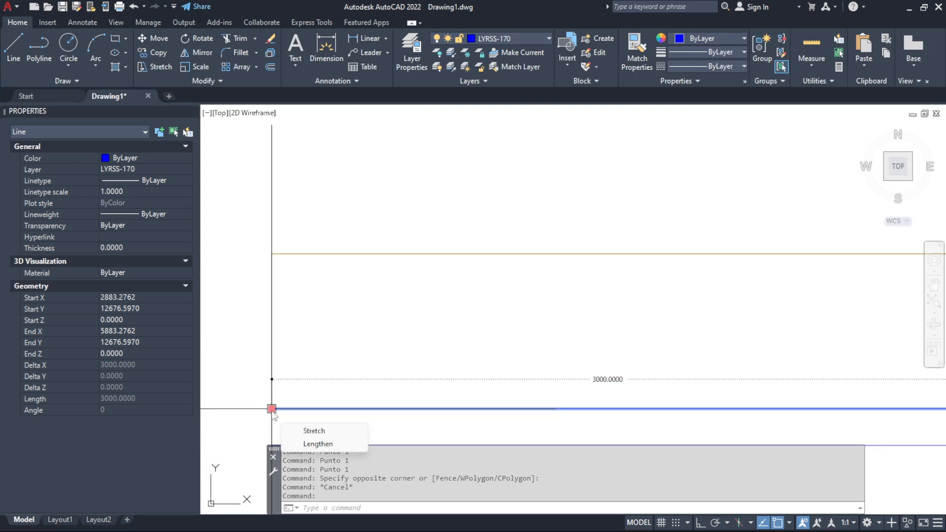
scroll(285, 365, "down", 3)
scroll(386, 336, "down", 2)
scroll(750, 344, "up", 4)
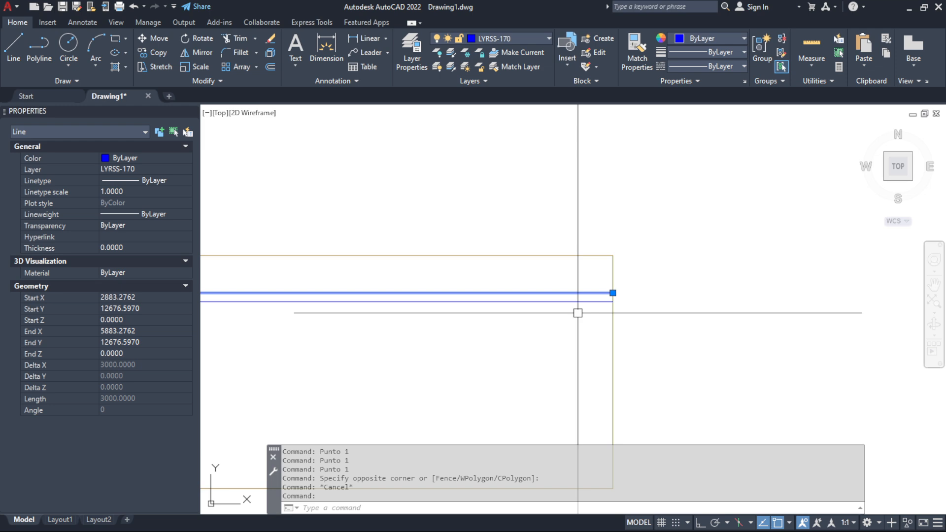
key("Escape")
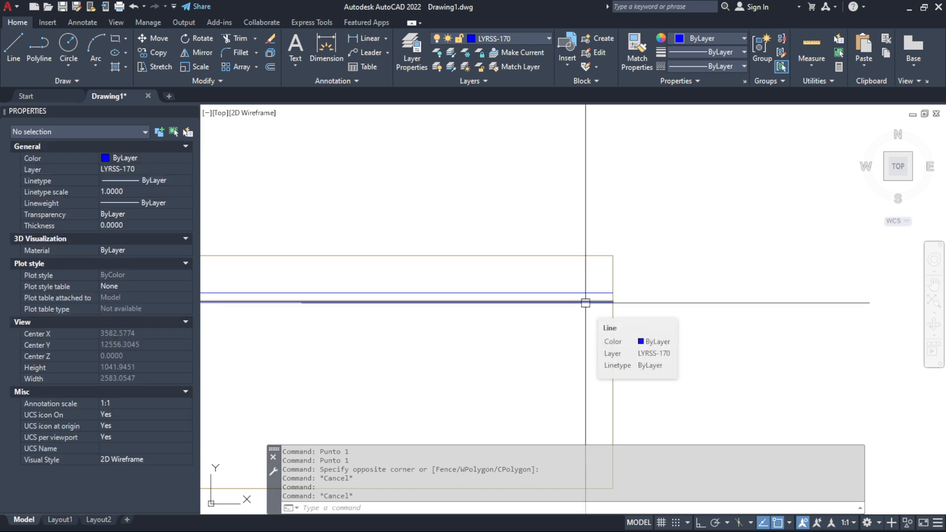
left_click(585, 303)
scroll(646, 323, "down", 5)
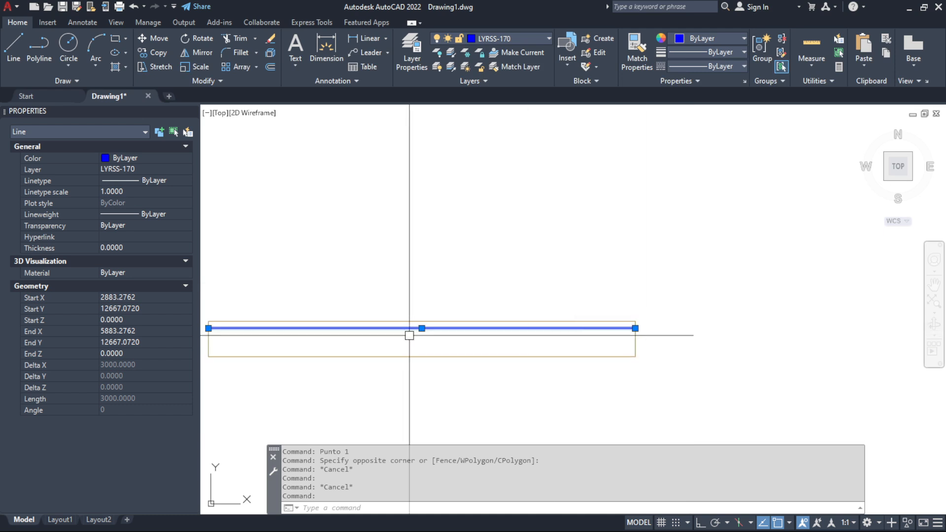
scroll(328, 338, "up", 8)
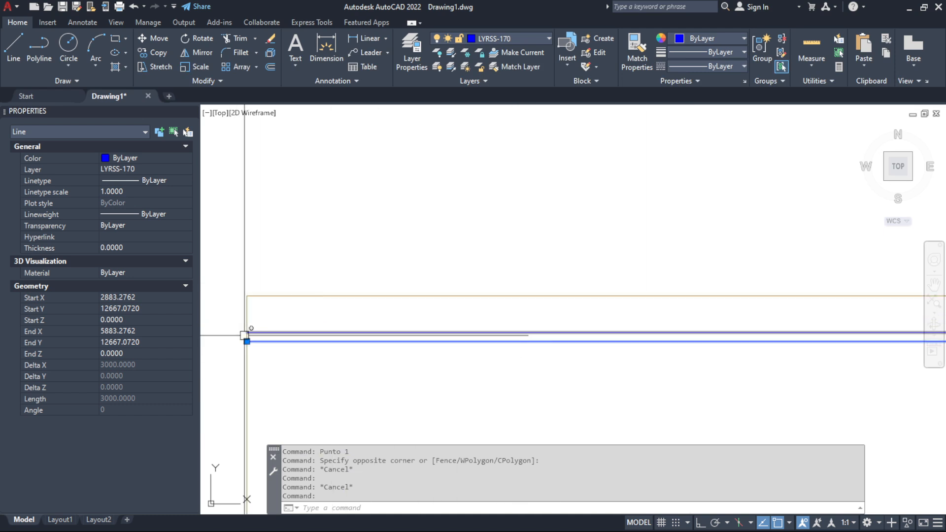
key("Escape")
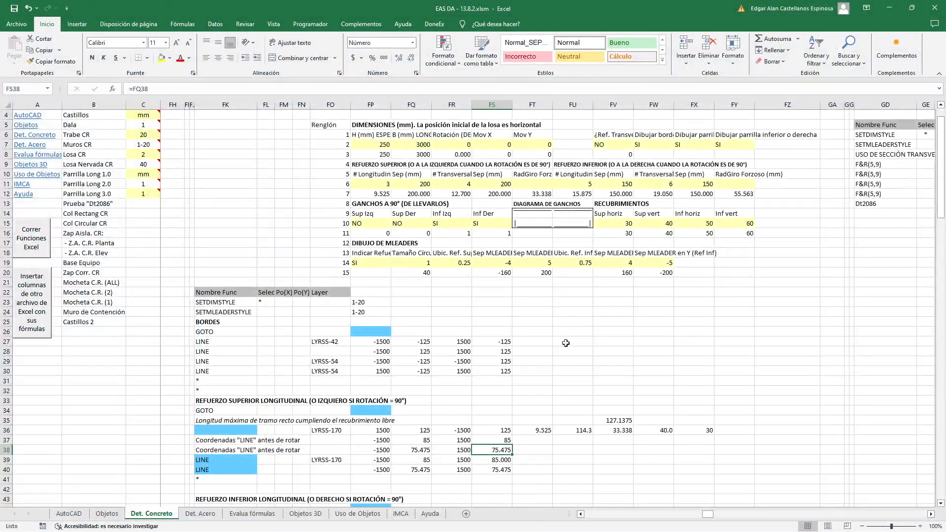
Switch back to Excel and view the upper and lower longitudinal reinforcement functions
scroll(566, 331, "down", 3)
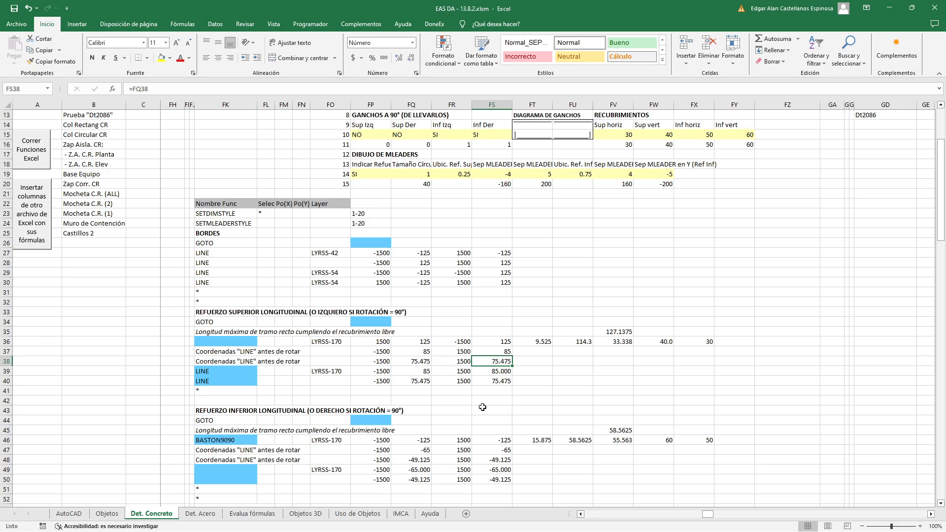
left_click(502, 312)
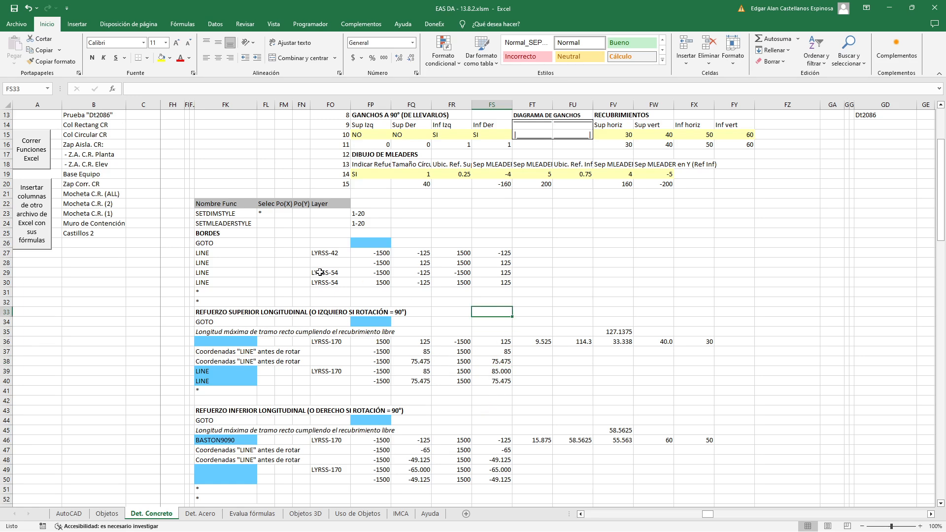
Set the slab section's rotation to 10 degrees in the dimensions data
scroll(491, 268, "up", 3)
scroll(491, 269, "up", 1)
left_click(463, 172)
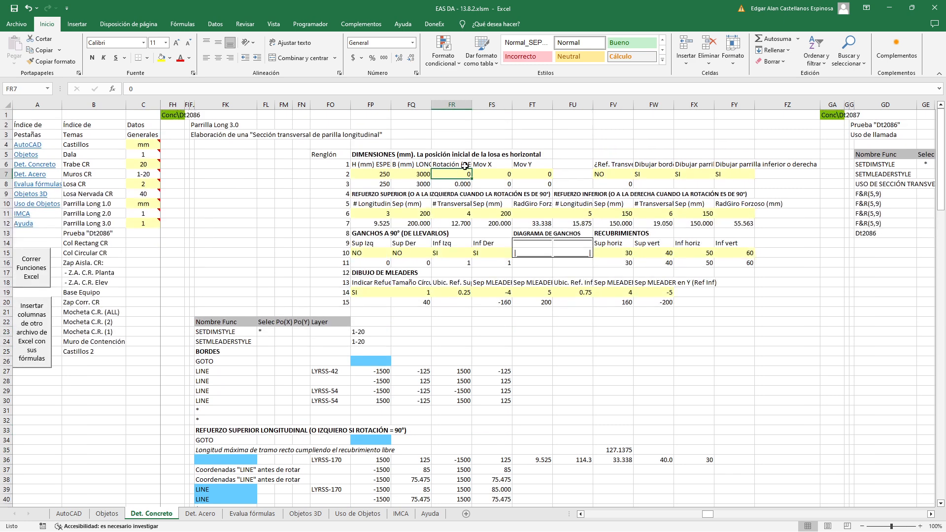
type("10")
key("Return")
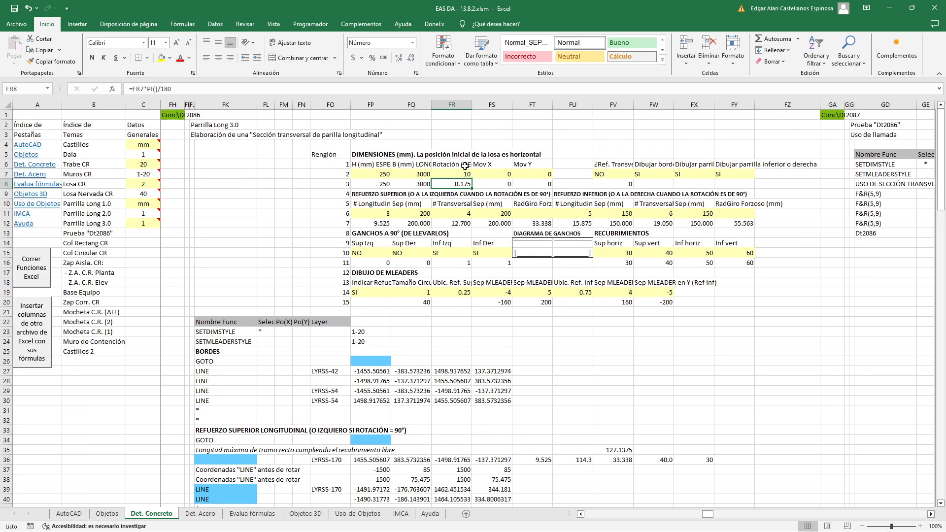
Run the Excel functions and place the rotated section in AutoCAD, just above the last horizontal section
left_click(34, 274)
scroll(426, 360, "down", 8)
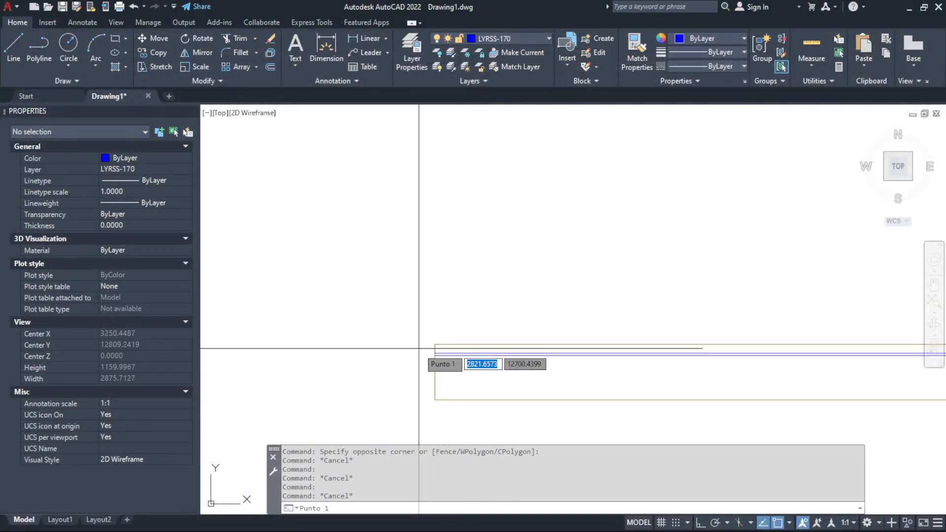
left_click(503, 303)
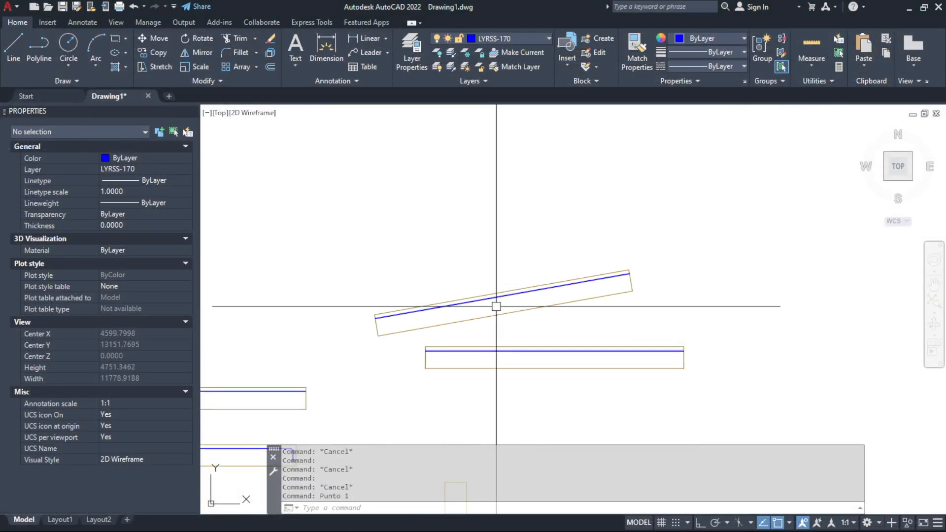
Inspect how the rotated section's upper bar meets the slab's end, checking the properties of the end edge line
scroll(382, 324, "up", 10)
scroll(559, 303, "down", 5)
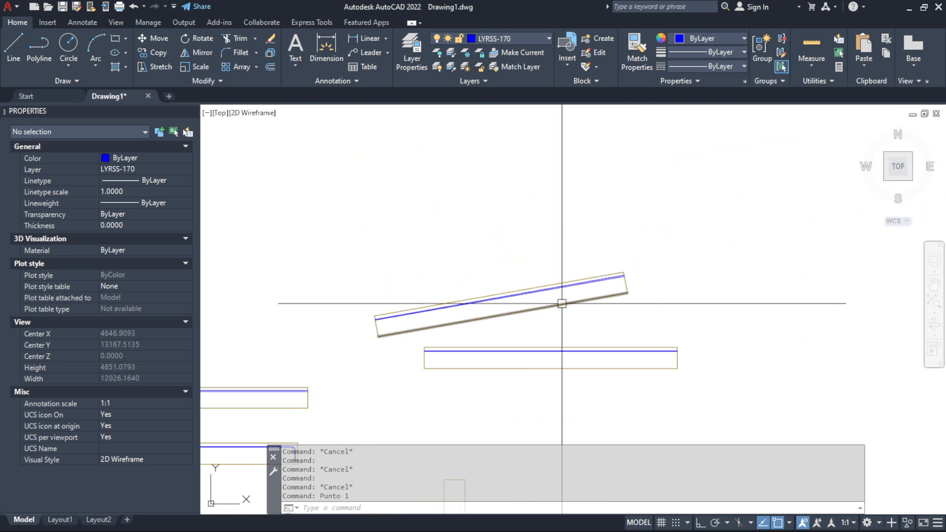
scroll(625, 270, "up", 8)
scroll(625, 270, "down", 7)
scroll(584, 274, "down", 2)
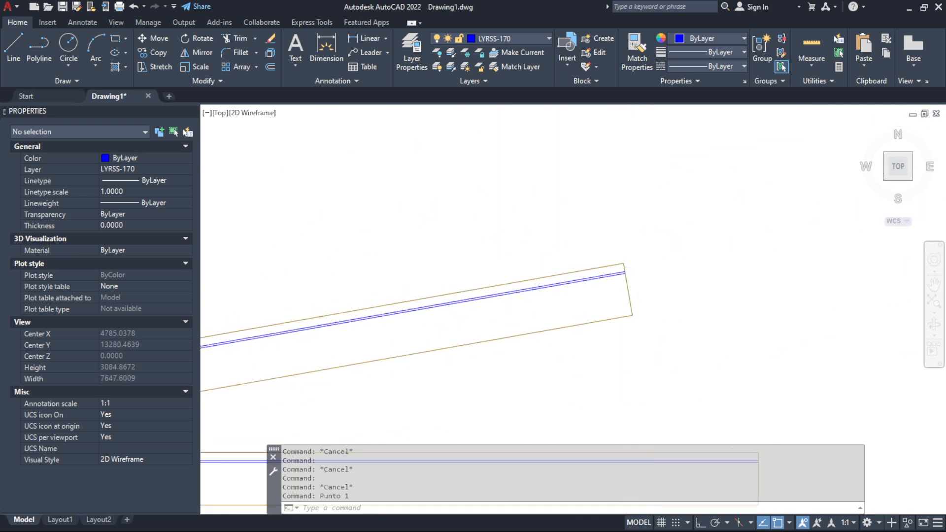
scroll(653, 272, "up", 6)
scroll(633, 279, "down", 2)
scroll(630, 365, "up", 2)
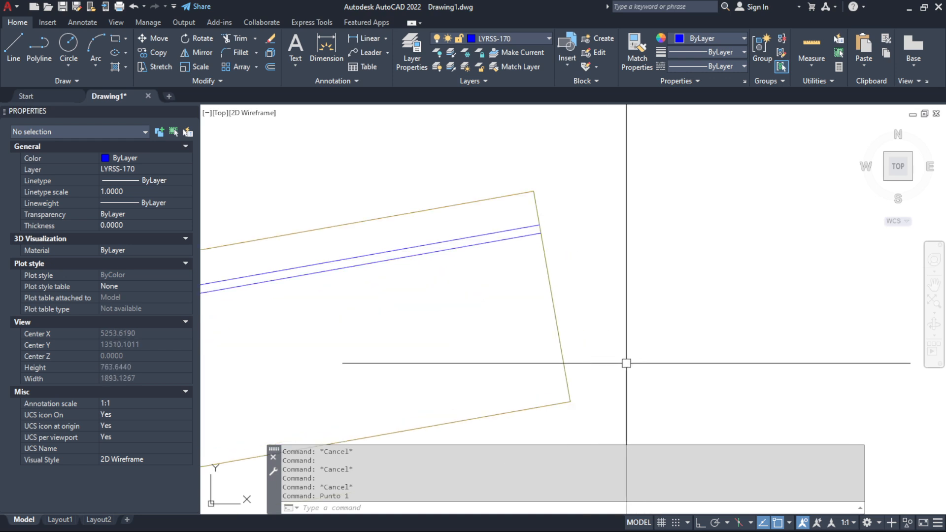
left_click(564, 363)
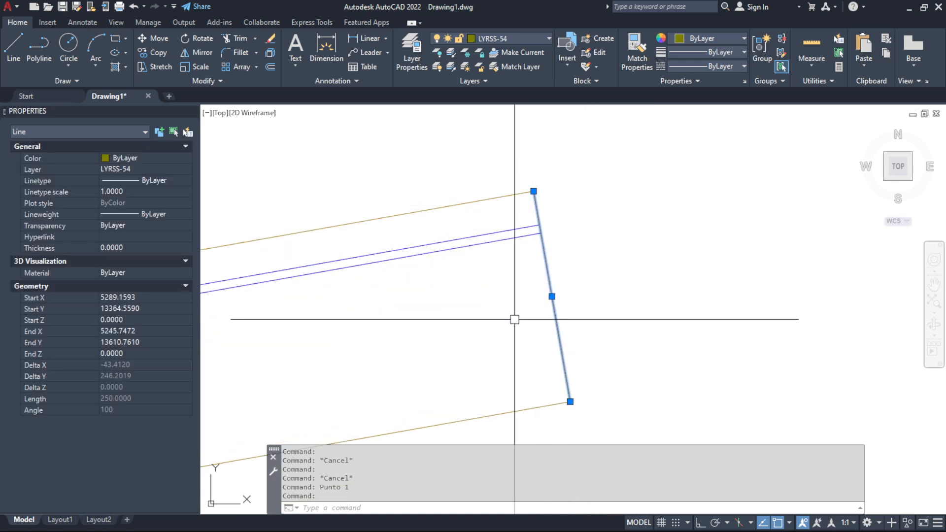
key("Escape")
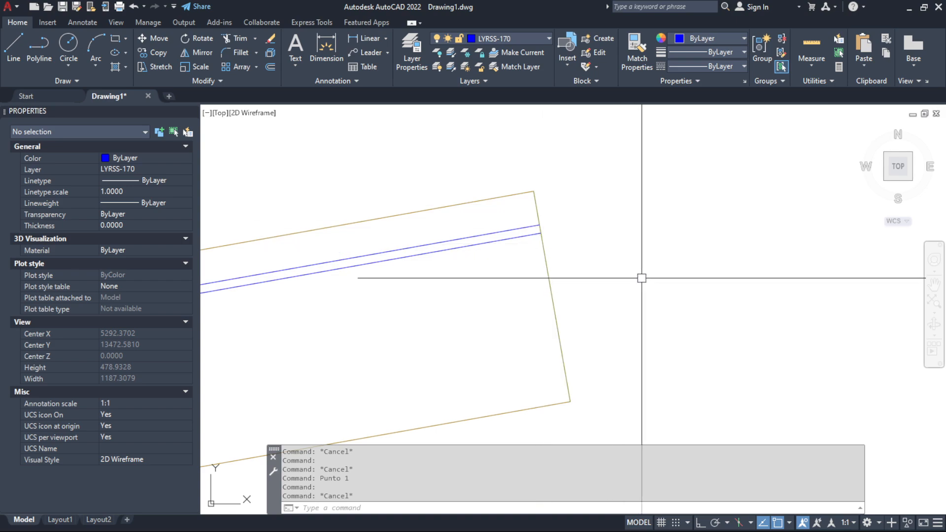
scroll(724, 256, "down", 8)
Switch back to Excel and set the slab section's rotation to 0 degrees
key("alt+Tab")
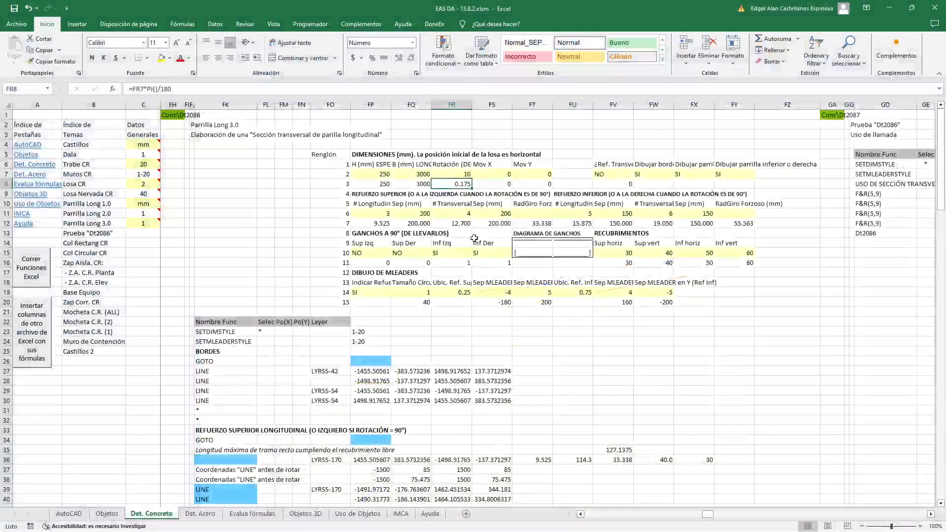
left_click(454, 174)
type("0")
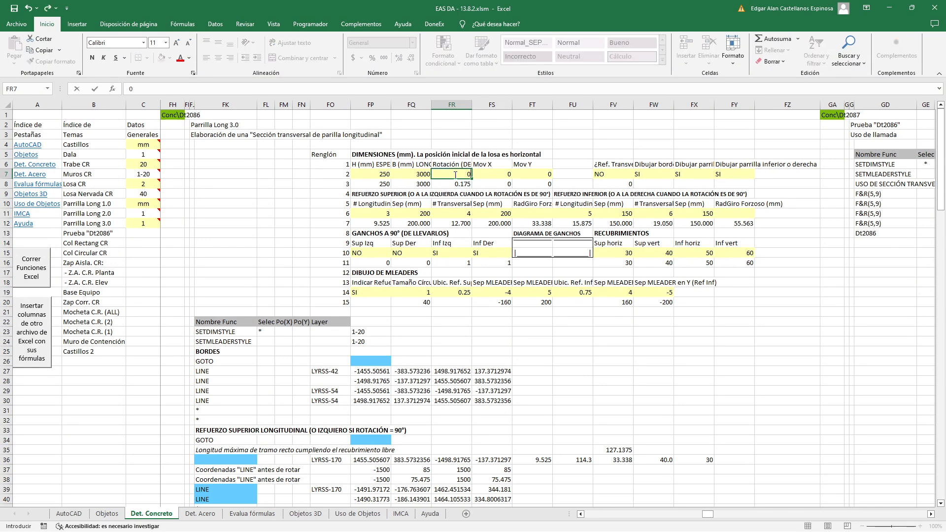
key("Return")
Set the 90° hooks Sup Izq and Sup Der of the upper reinforcement to SI
scroll(504, 260, "down", 3)
scroll(504, 283, "down", 1)
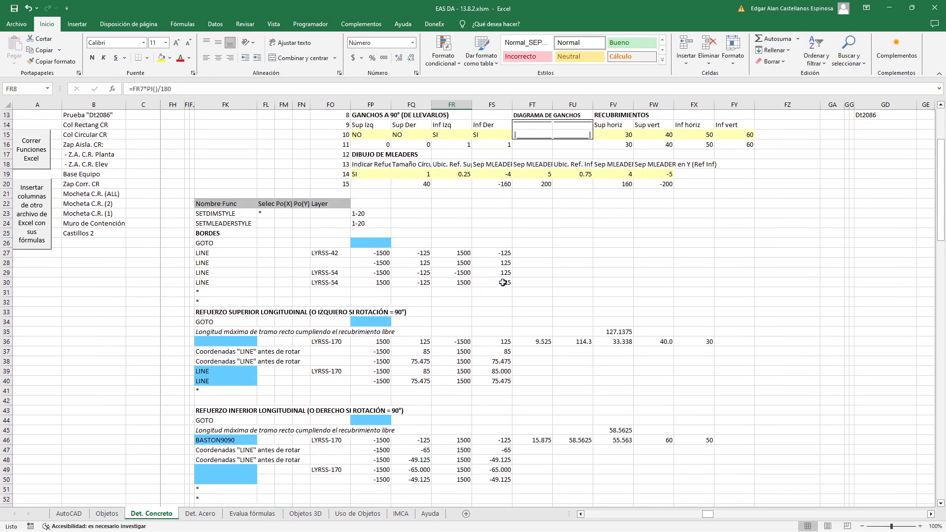
scroll(503, 284, "up", 5)
left_click(379, 253)
left_click(395, 253)
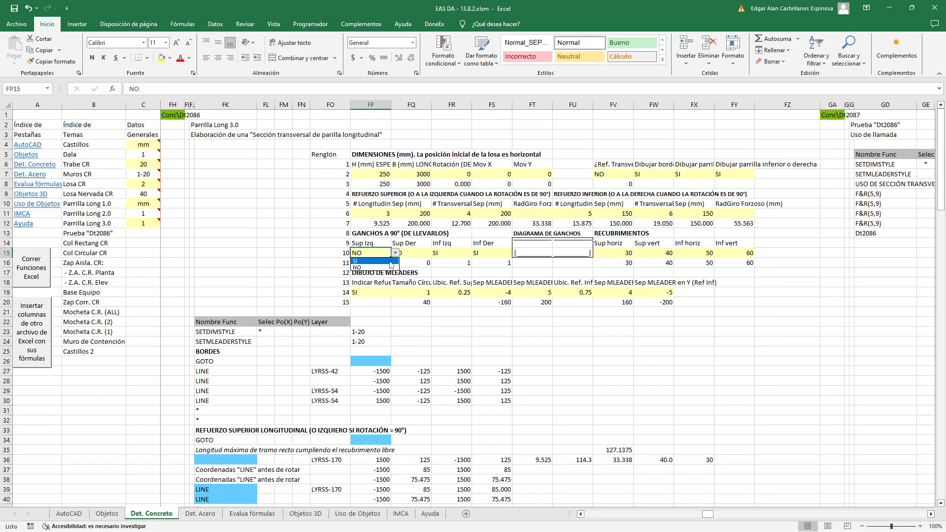
left_click(375, 261)
left_click(421, 253)
left_click(435, 253)
left_click(433, 261)
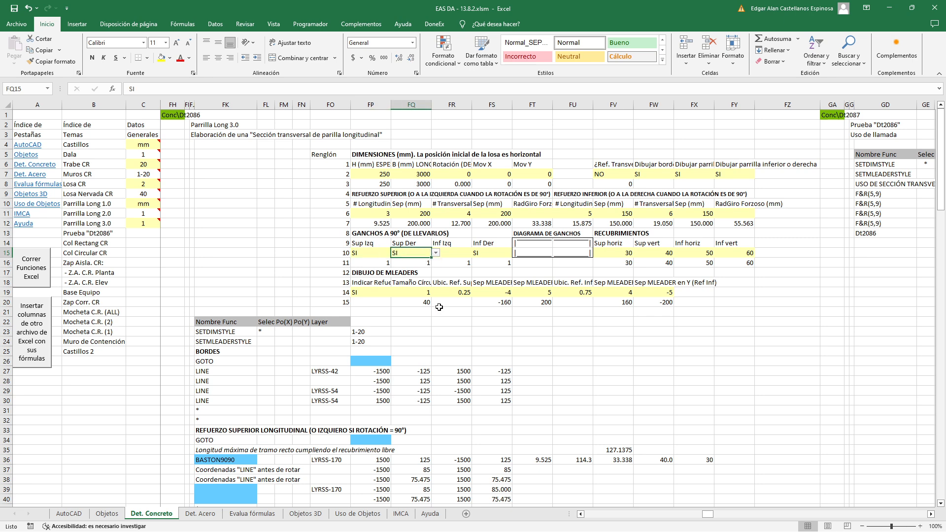
Enter an asterisk in cell FK42, the empty row between the upper and lower longitudinal reinforcement blocks
left_click(467, 320)
scroll(466, 276, "down", 6)
scroll(467, 252, "down", 1)
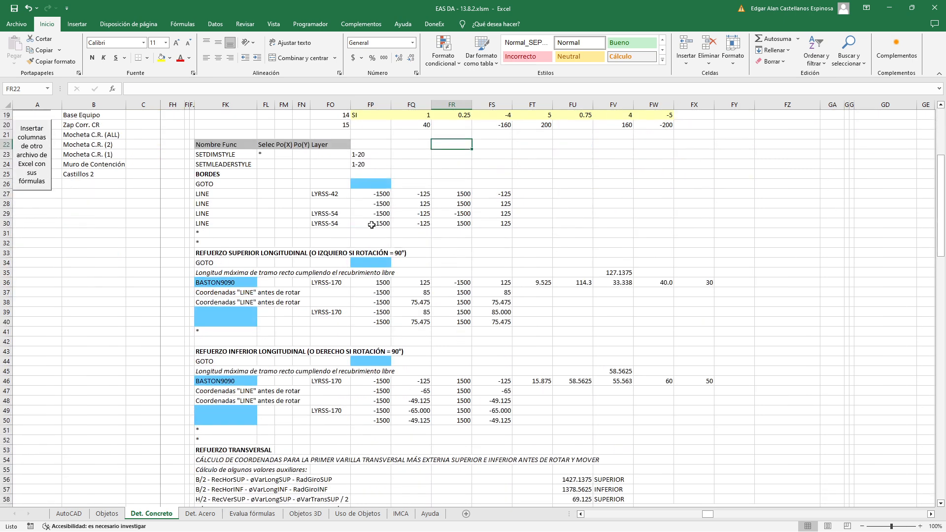
left_click(229, 341)
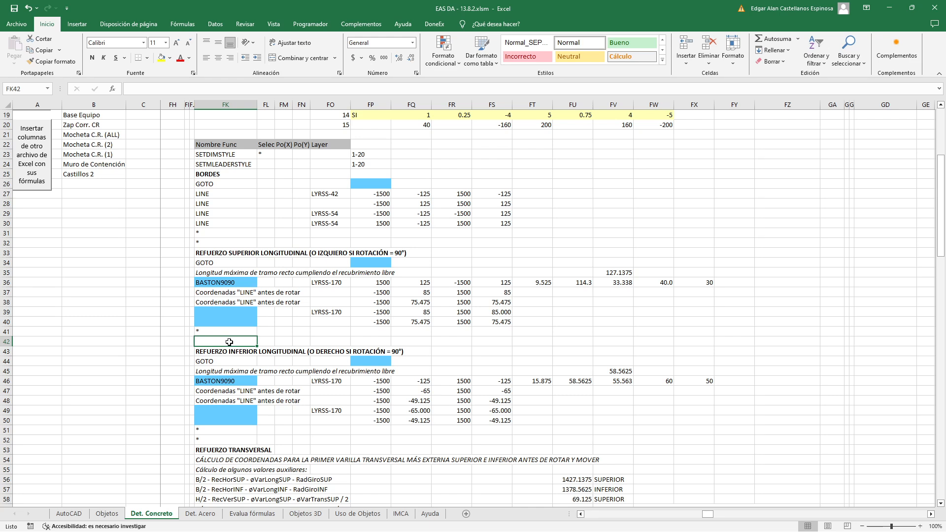
type("*")
key("Return")
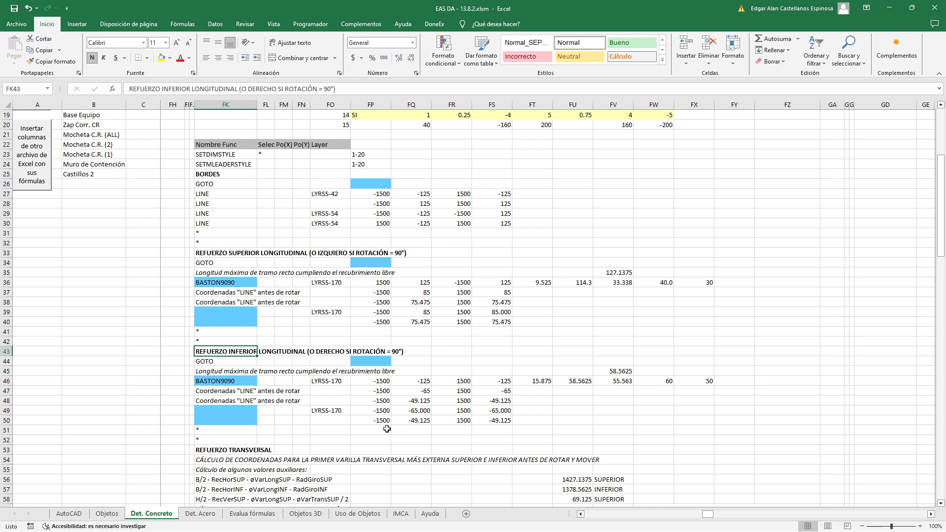
Review the REFUERZO TRANSVERSAL block, covering the auxiliary values and the outermost bar coordinates for the upper and lower layers
scroll(387, 429, "down", 3)
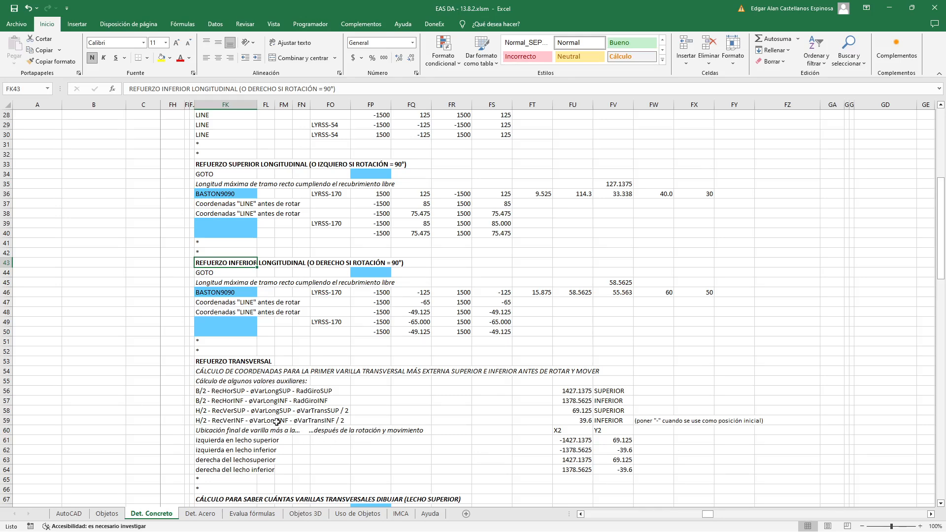
scroll(283, 414, "down", 4)
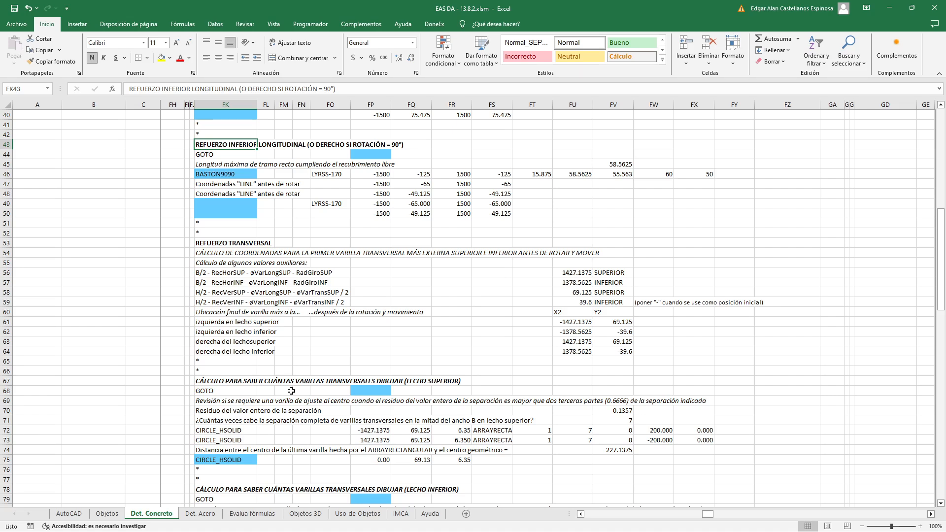
left_click(439, 333)
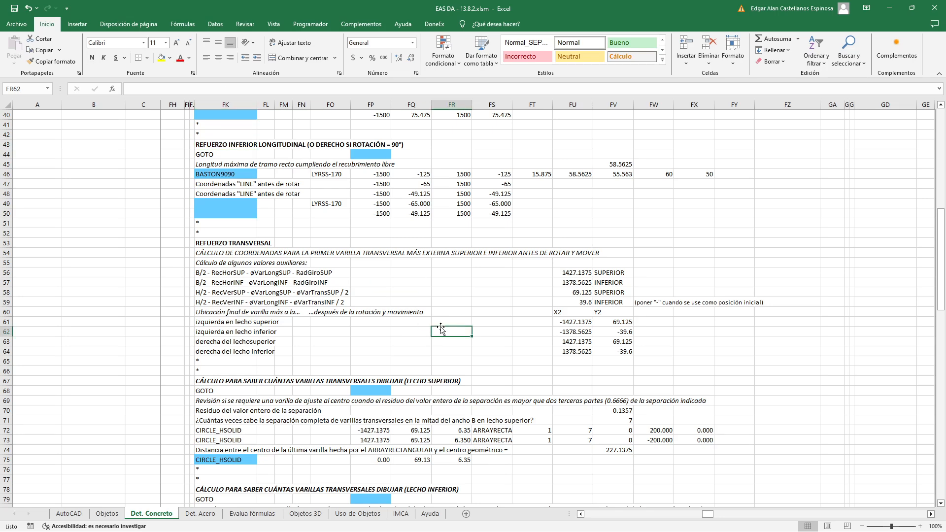
scroll(464, 357, "up", 13)
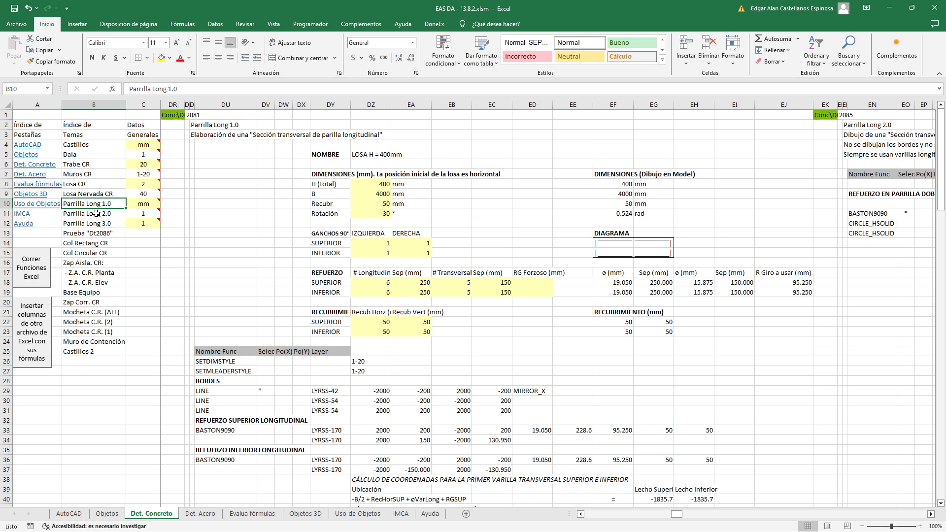
Look at the Parrilla Long 2.0 topic and return to Parrilla Long 3.0
left_click(96, 213)
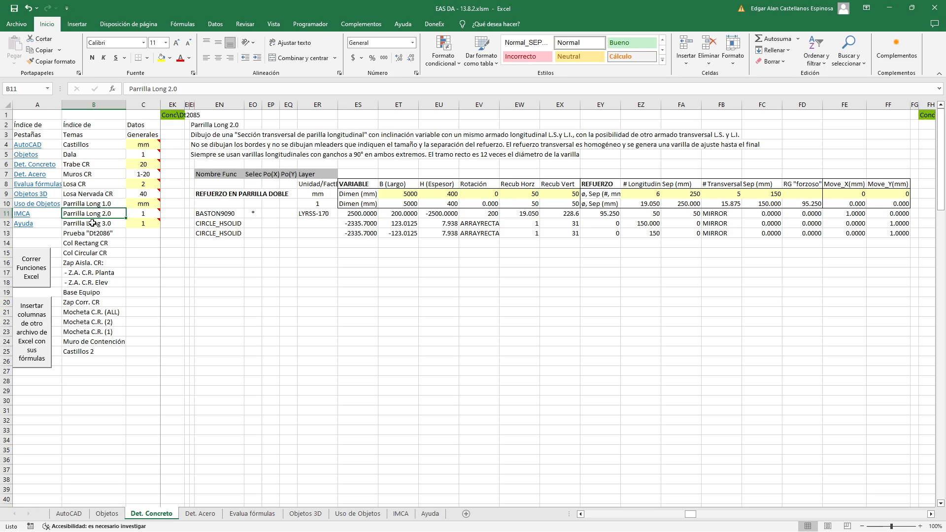
left_click(92, 223)
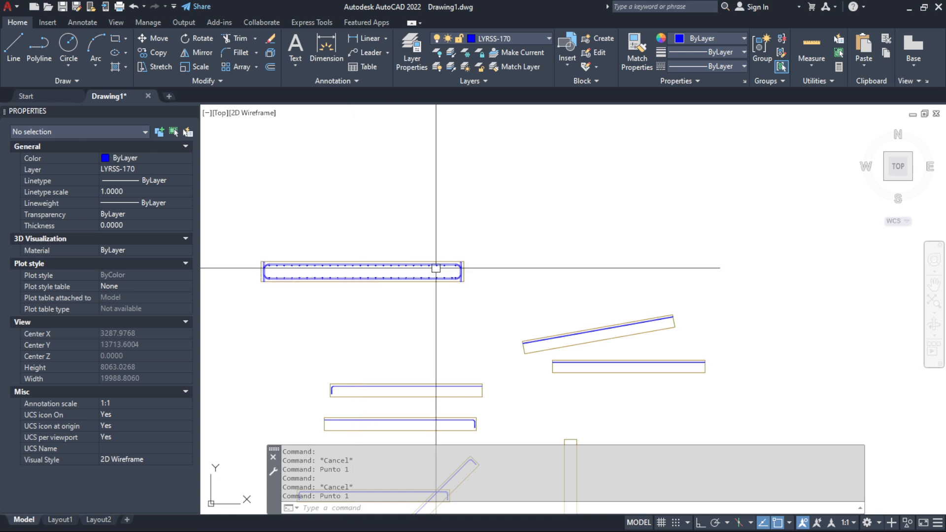
Switch to AutoCAD and inspect the transverse bars along the upper and lower longitudinal bars of the rotated Parrilla Long 1.0 section
scroll(431, 266, "up", 2)
scroll(338, 289, "down", 3)
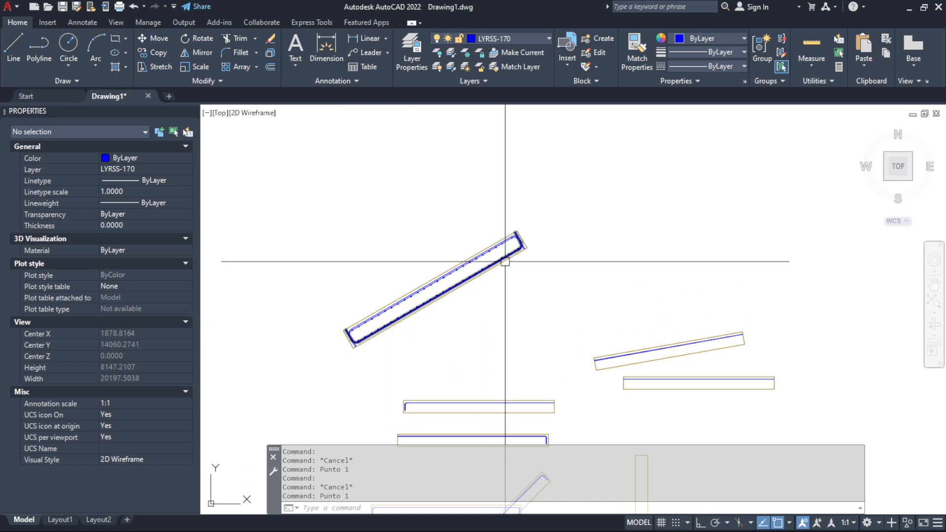
scroll(502, 252, "up", 2)
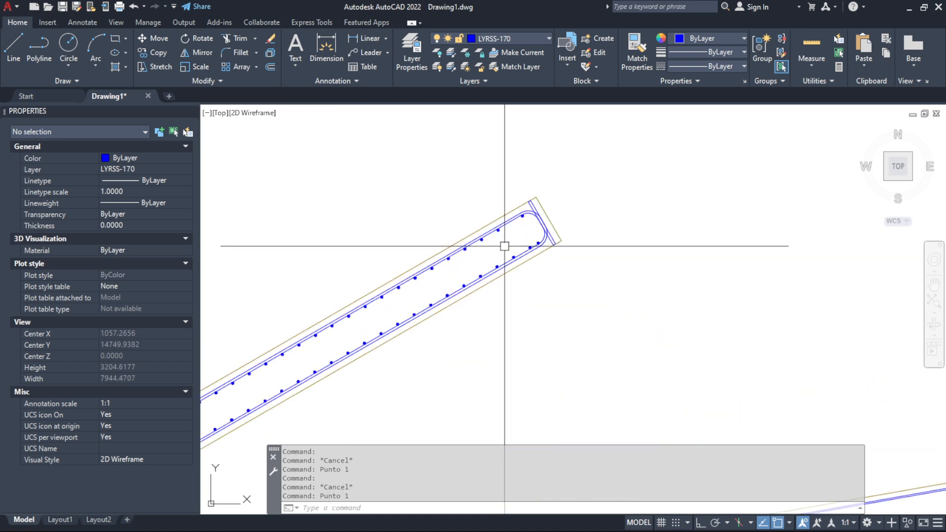
scroll(504, 209, "up", 4)
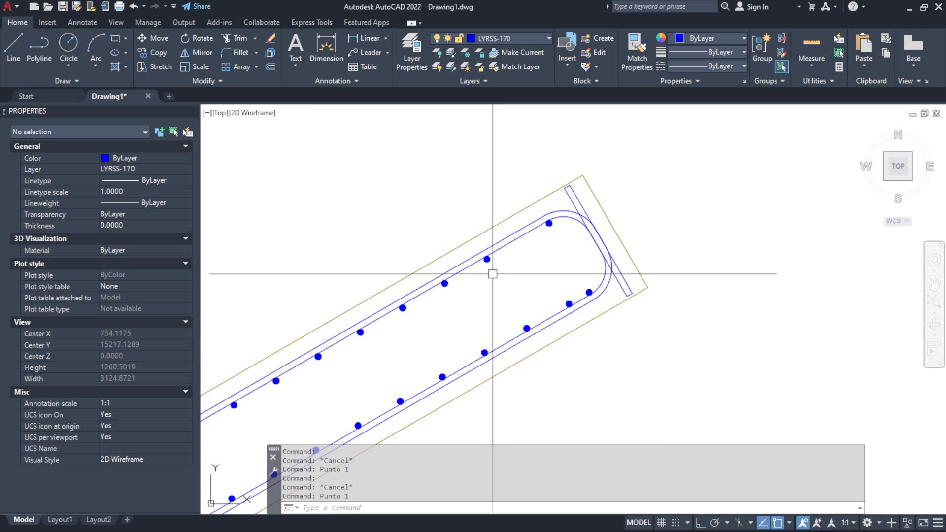
scroll(503, 243, "up", 6)
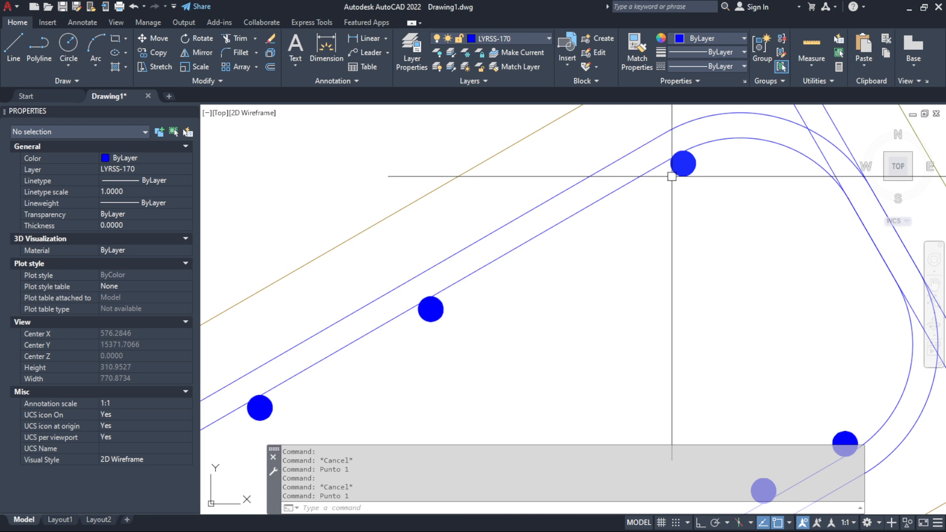
scroll(673, 169, "down", 6)
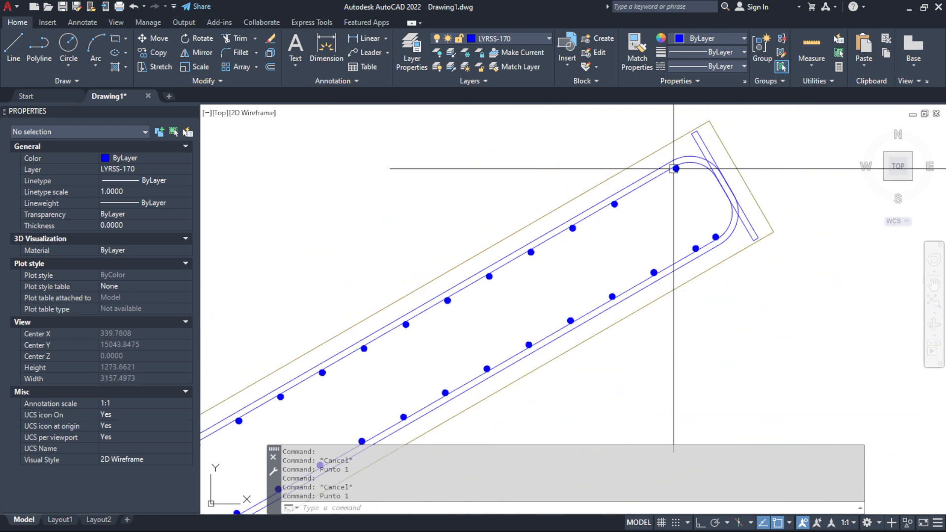
scroll(697, 251, "up", 6)
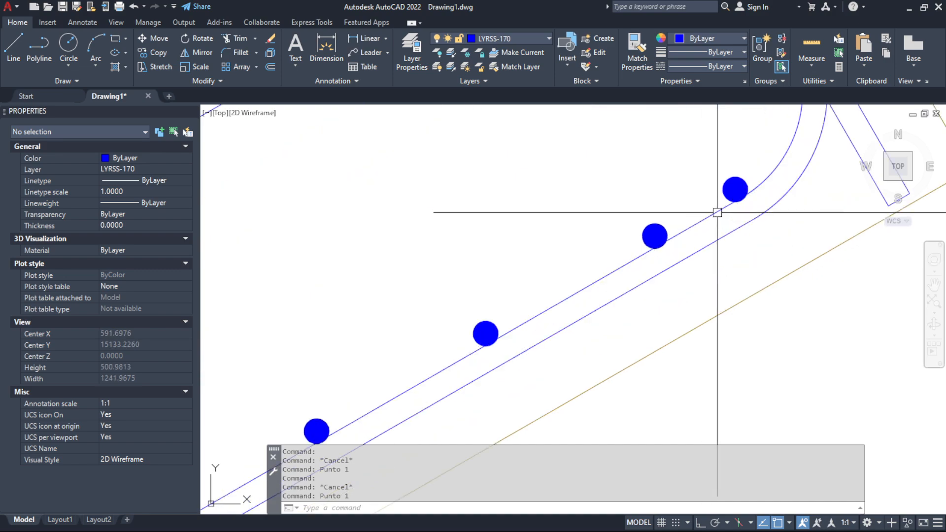
scroll(664, 236, "down", 10)
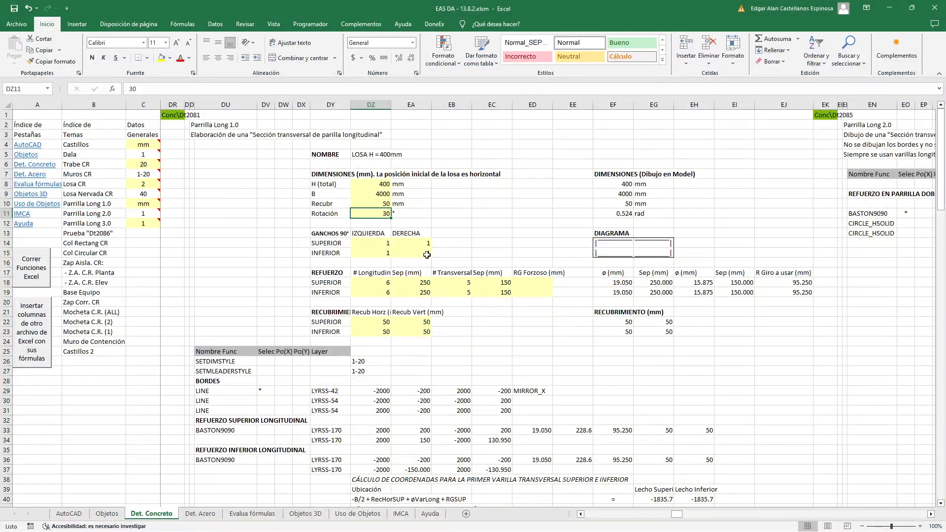
In Excel, set the Parrilla Long 1.0 rotation to 0° and inspect the horizontal section's transverse bars in AutoCAD
type("0")
key("Return")
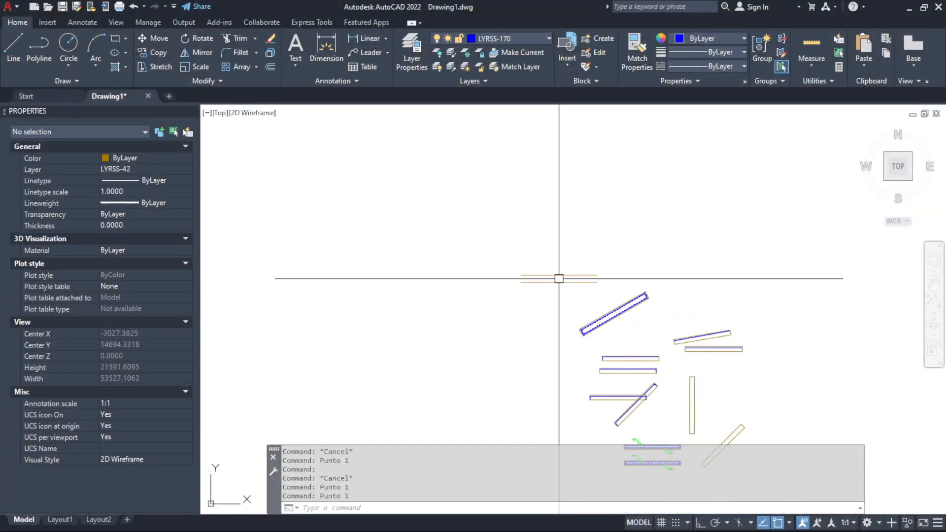
scroll(559, 278, "up", 8)
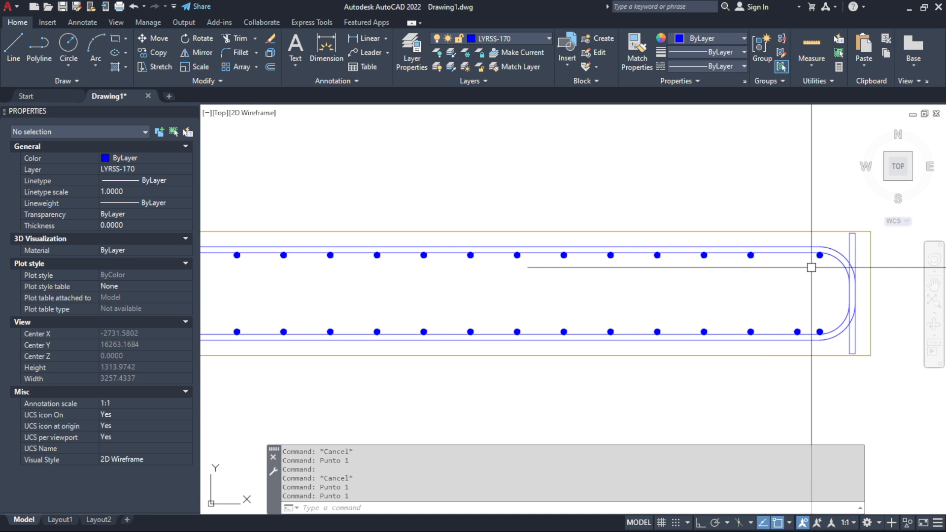
scroll(812, 268, "down", 2)
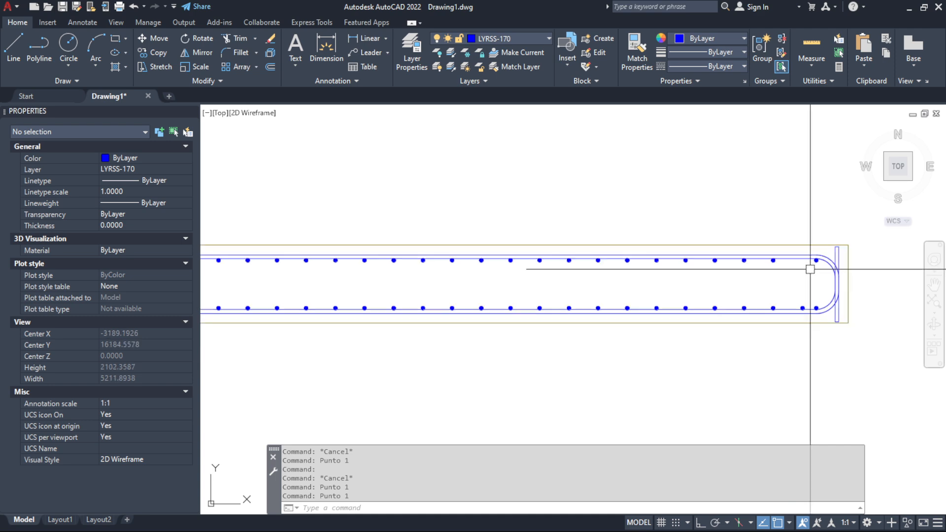
scroll(814, 270, "down", 2)
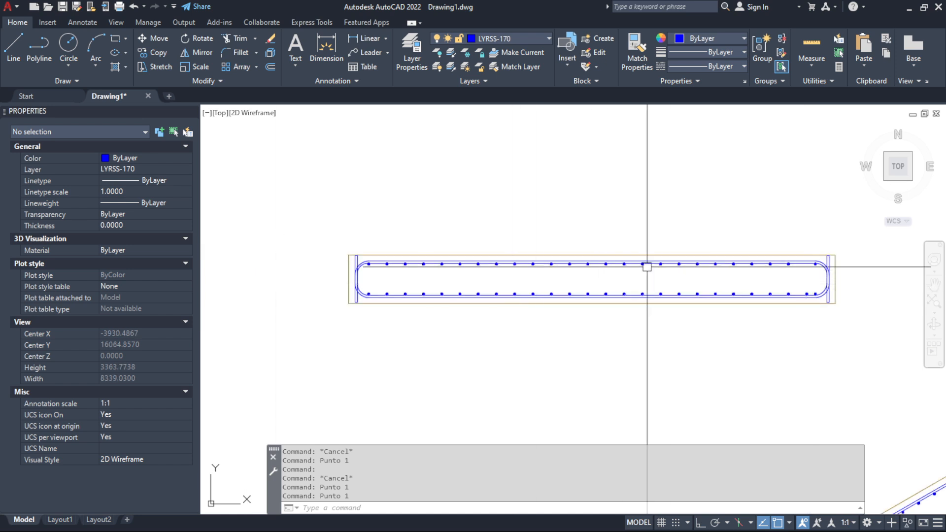
scroll(827, 272, "up", 2)
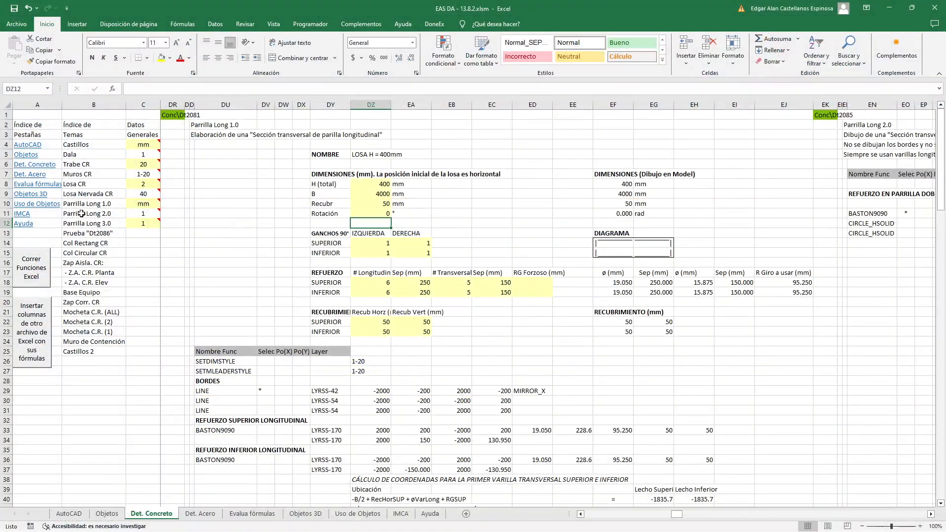
Draw the Parrilla Long 2.0 section in AutoCAD and return to the Parrilla Long 3.0 topic in Excel
left_click(82, 214)
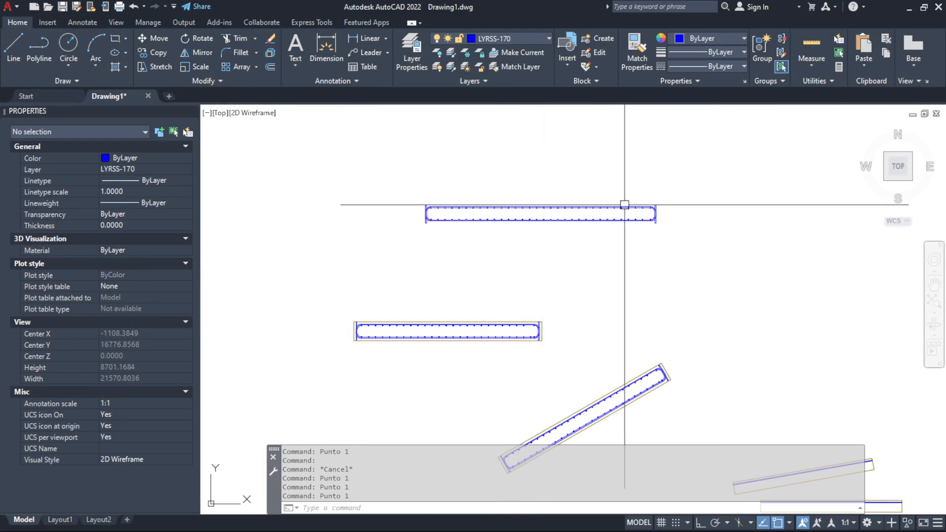
scroll(625, 204, "up", 12)
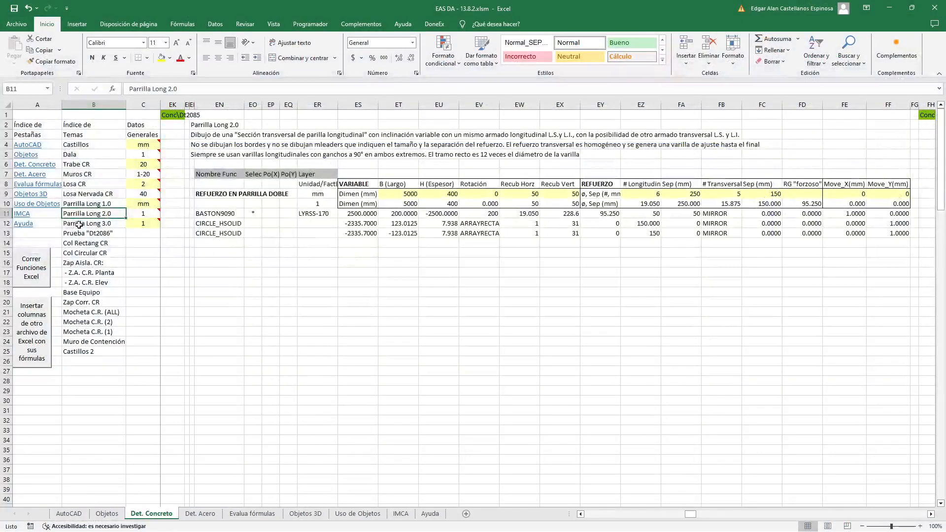
left_click(79, 224)
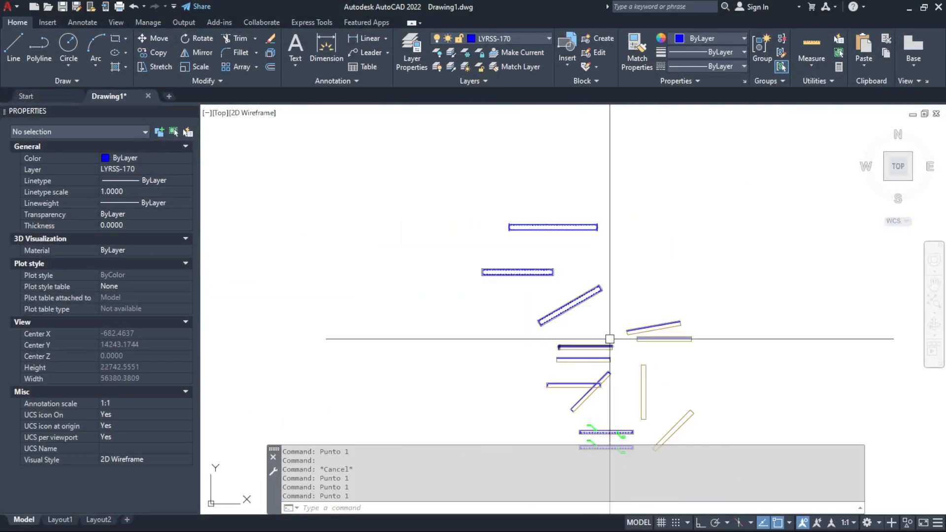
In AutoCAD, examine the spacing and central position of the transverse bars in the annotated Parrilla Long 3.0 sections
scroll(610, 339, "up", 5)
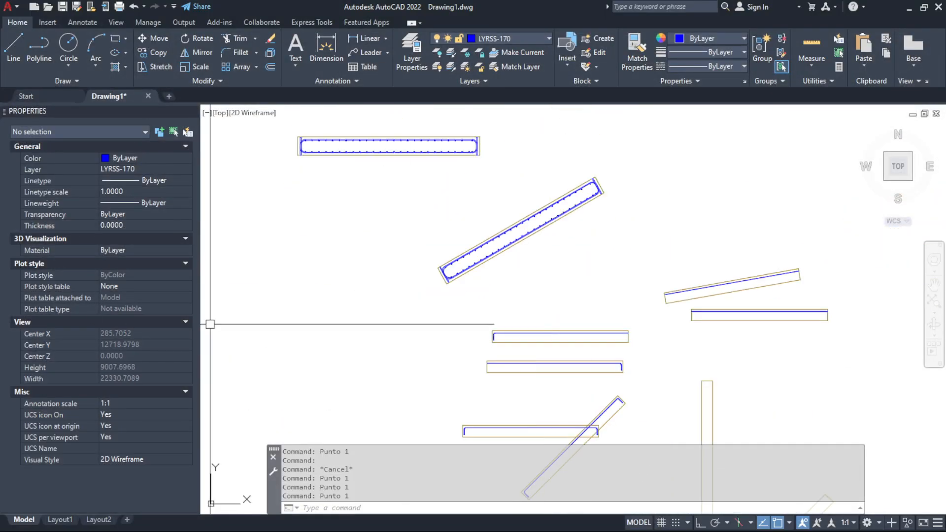
scroll(476, 211, "down", 6)
scroll(503, 294, "up", 10)
scroll(404, 284, "up", 2)
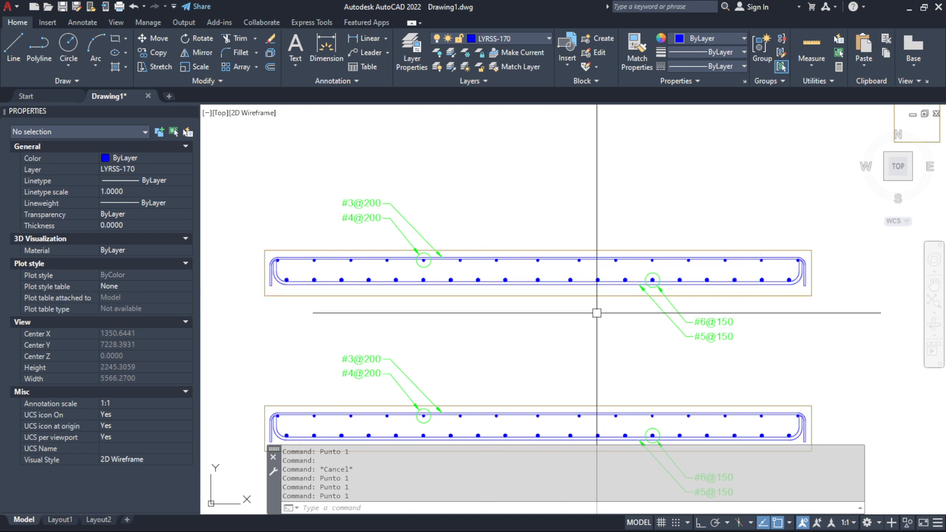
scroll(545, 275, "up", 8)
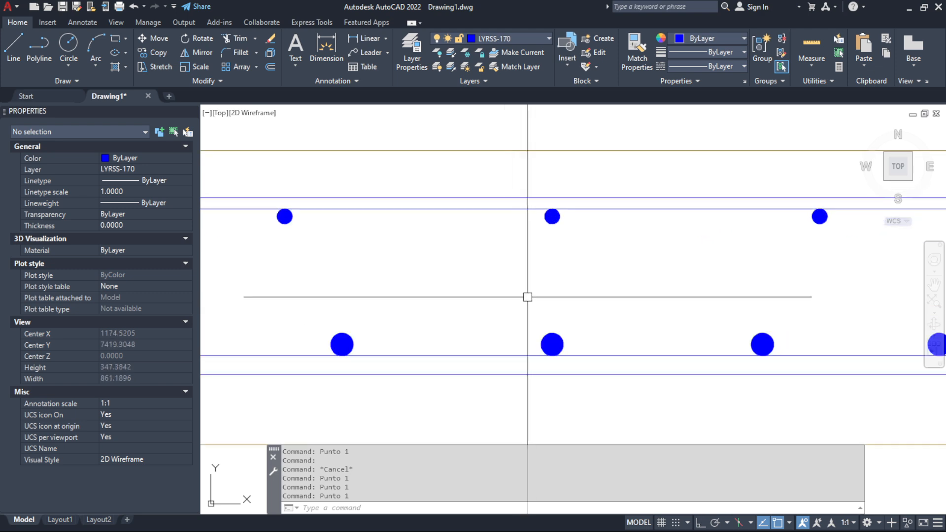
scroll(522, 282, "down", 2)
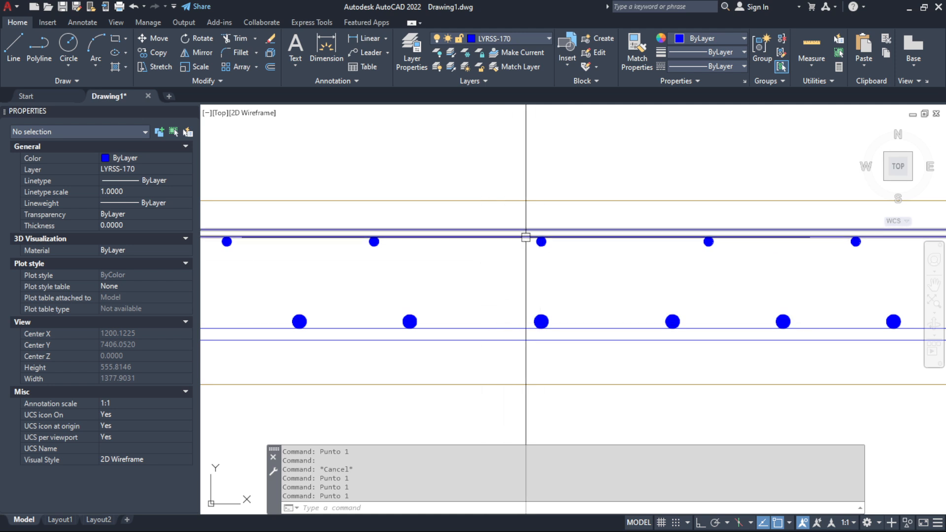
scroll(532, 304, "down", 8)
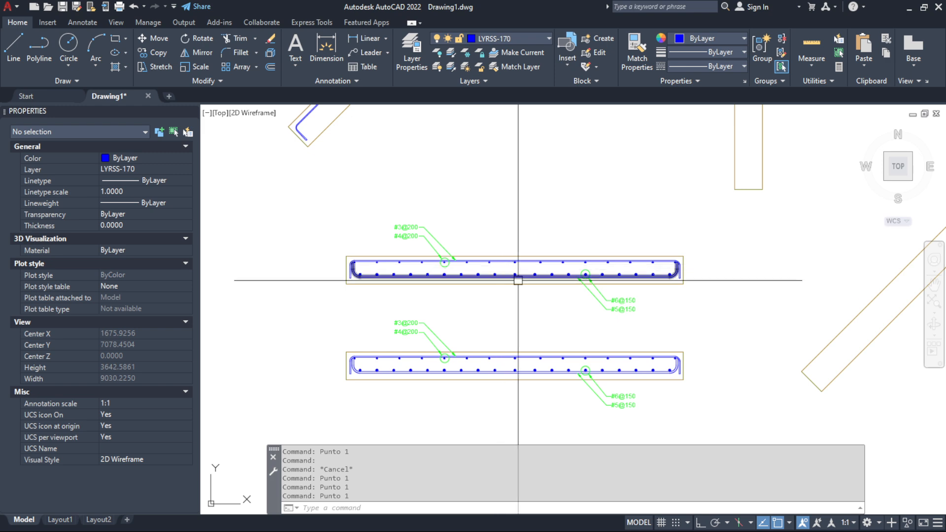
scroll(518, 280, "up", 2)
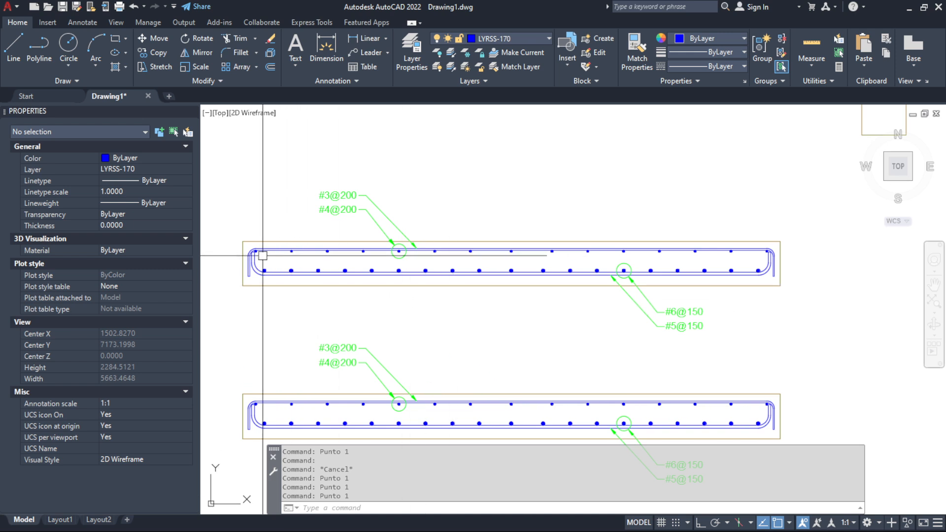
Select the upper edge line and upper longitudinal bar to inspect where the outermost transverse bar meets the hook bend
left_click(501, 242)
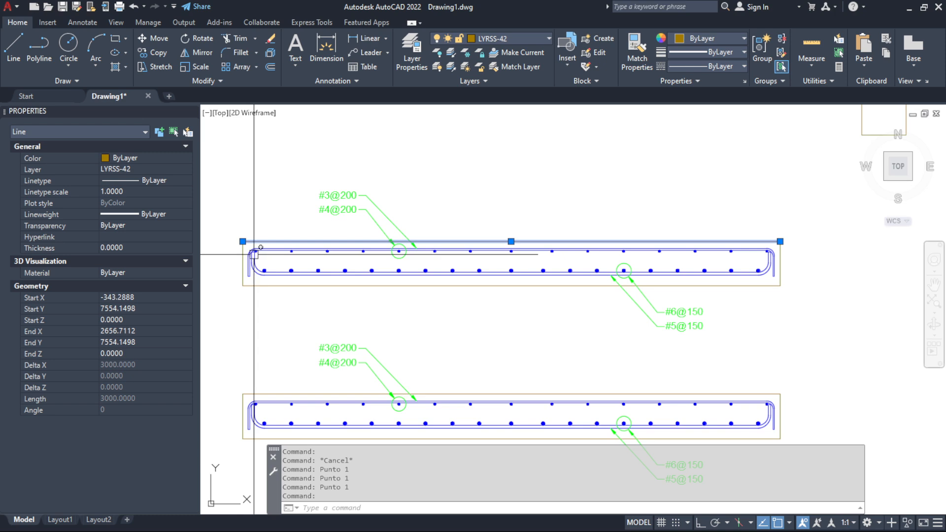
scroll(254, 248, "up", 10)
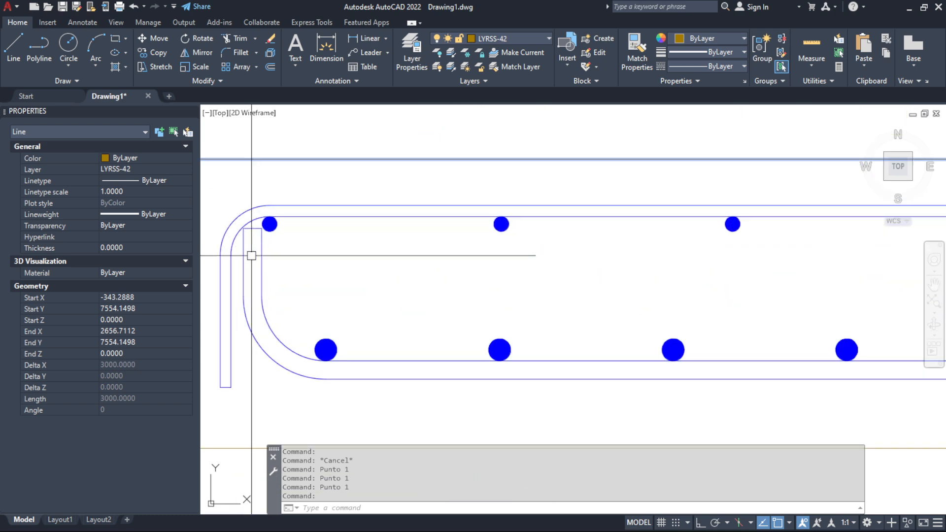
left_click(496, 256)
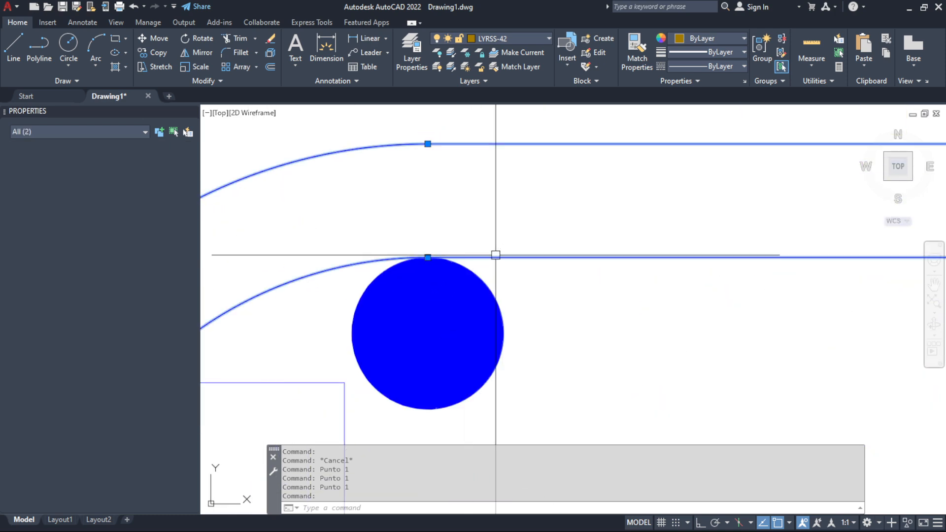
mouse_move(428, 258)
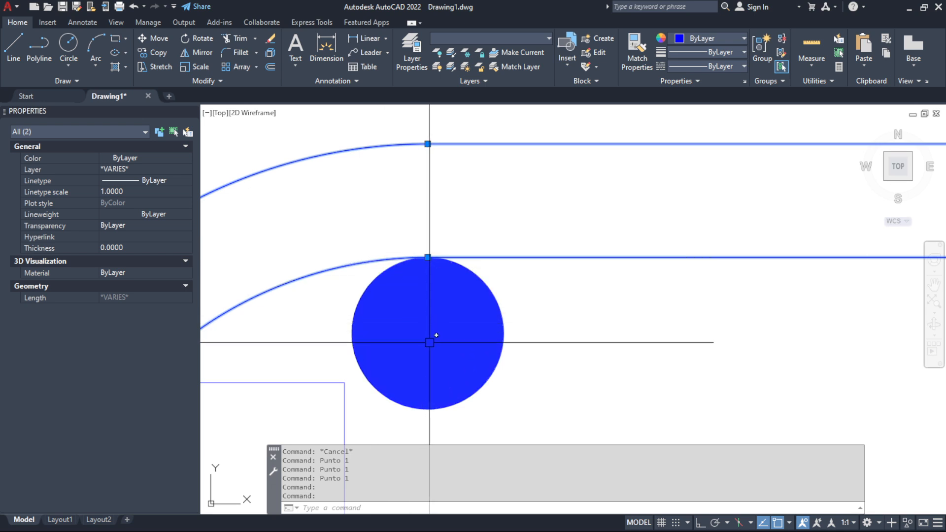
scroll(432, 331, "down", 6)
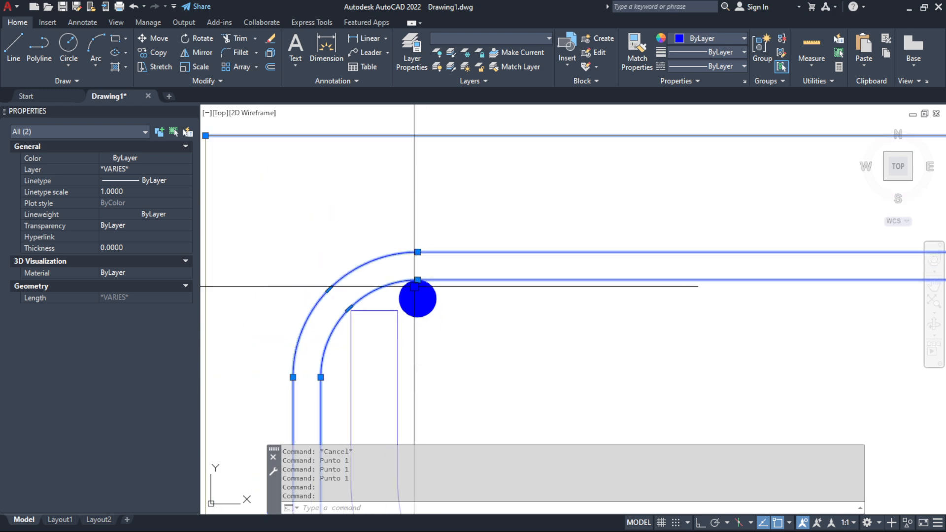
key("Escape")
scroll(378, 314, "down", 2)
scroll(515, 308, "up", 2)
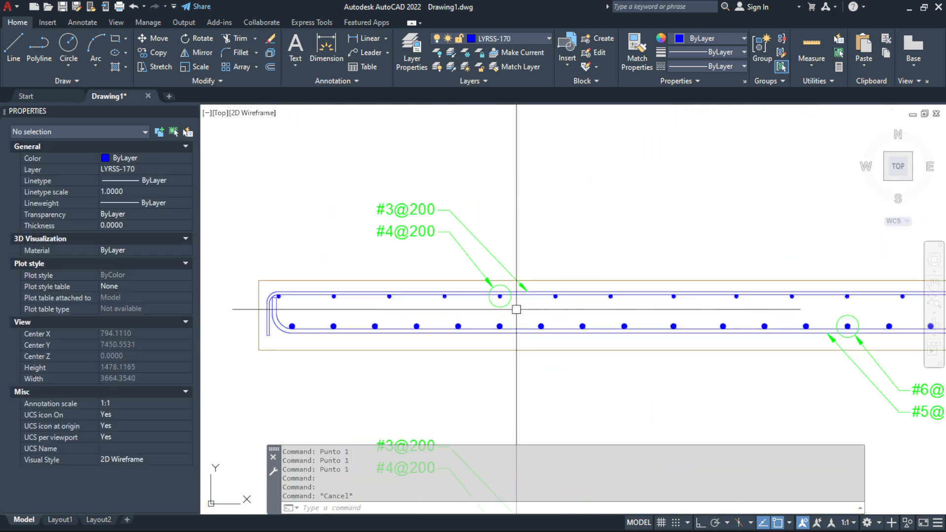
Select the annotated section's upper edge line to check the central transverse bars against its midpoint
left_click(611, 281)
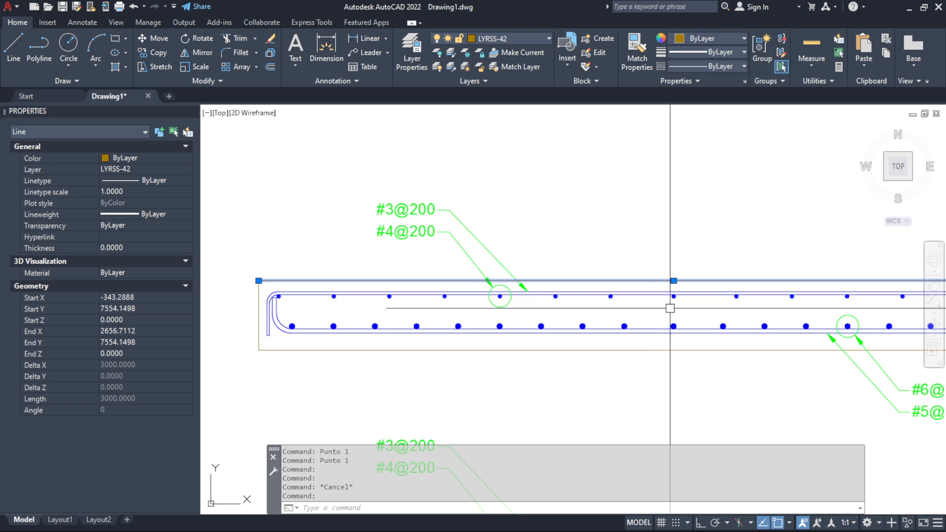
scroll(724, 314, "up", 4)
scroll(452, 302, "down", 2)
scroll(489, 303, "down", 2)
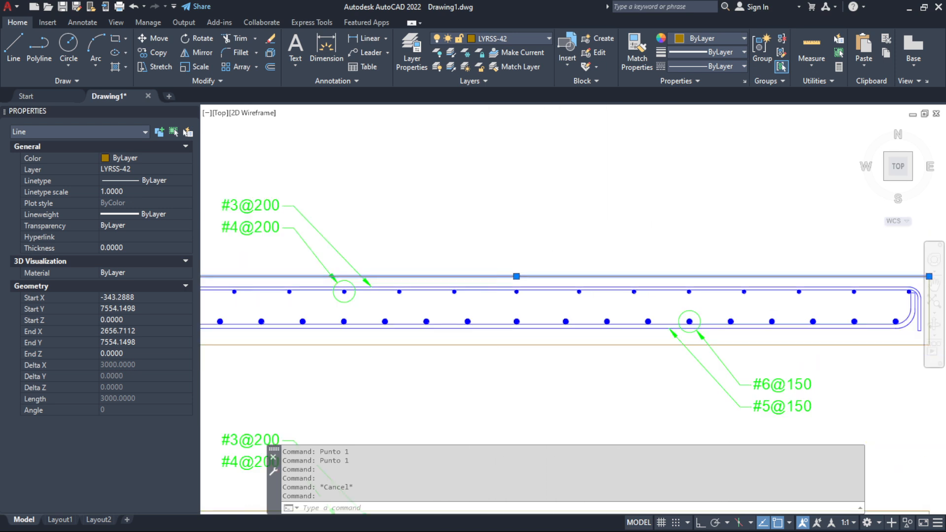
Clear the edge line selection and select the upper layer's central transverse bar to inspect its position in the upper section
scroll(782, 291, "down", 2)
scroll(782, 291, "up", 2)
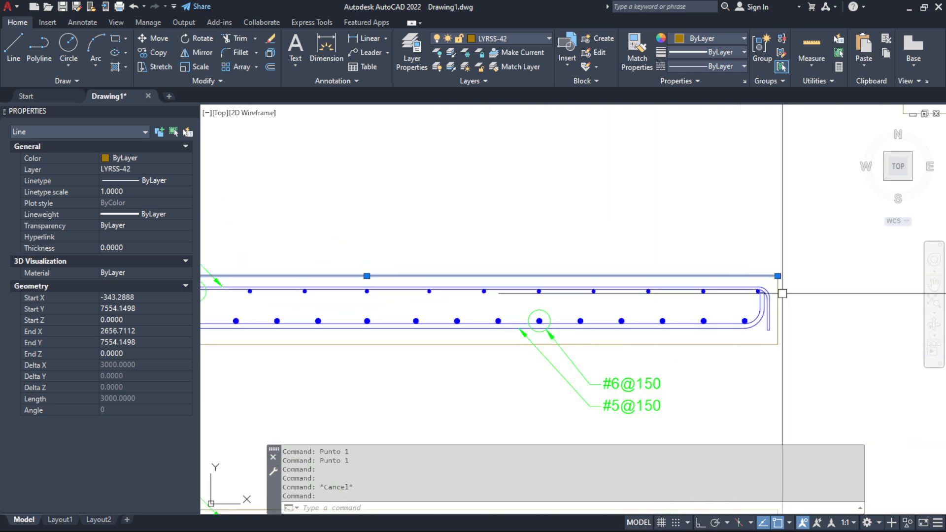
scroll(327, 298, "up", 3)
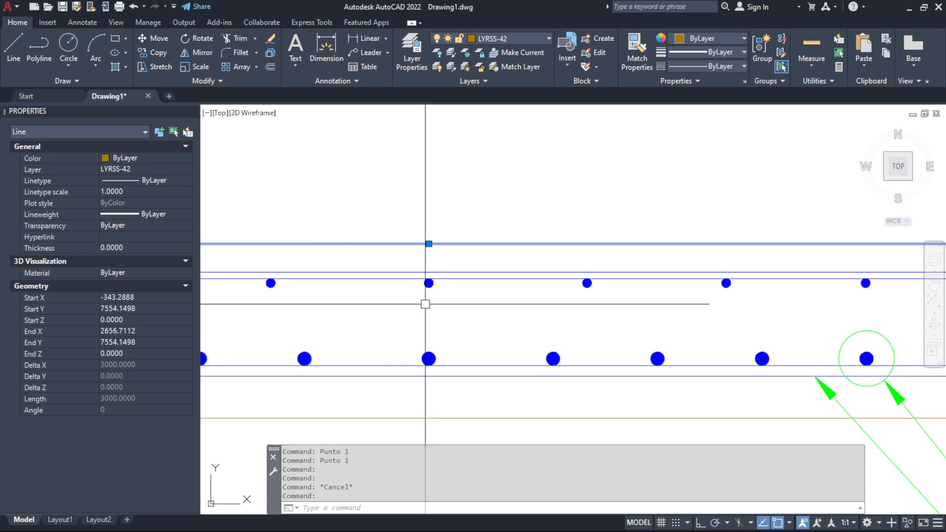
key("Escape")
left_click(392, 258)
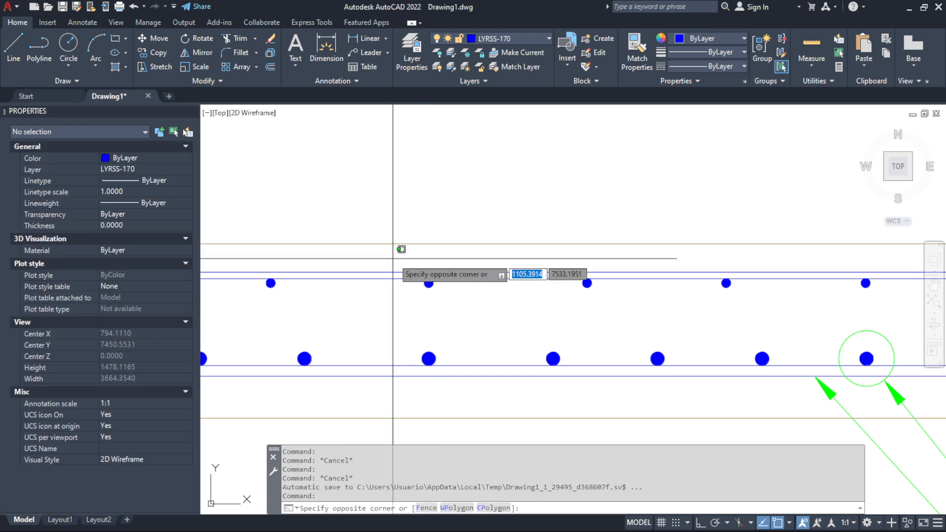
left_click(473, 306)
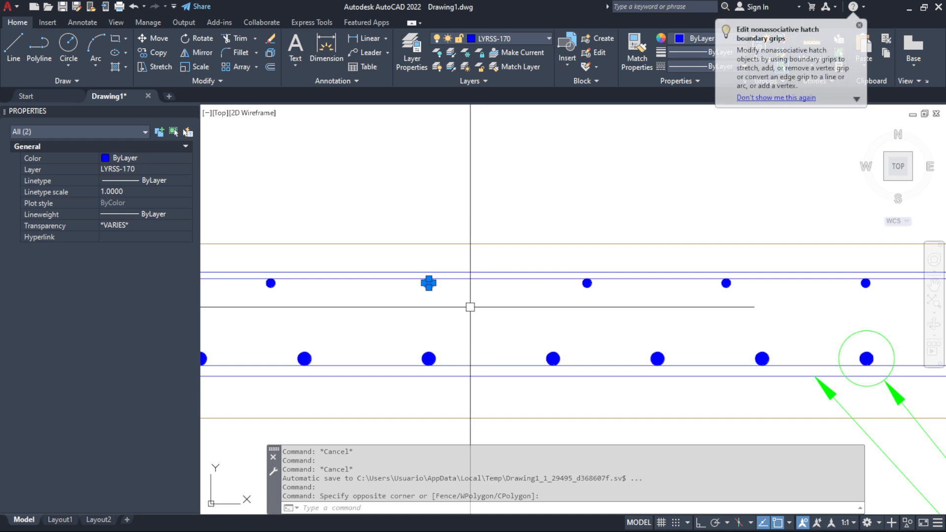
key("Escape")
scroll(715, 271, "down", 5)
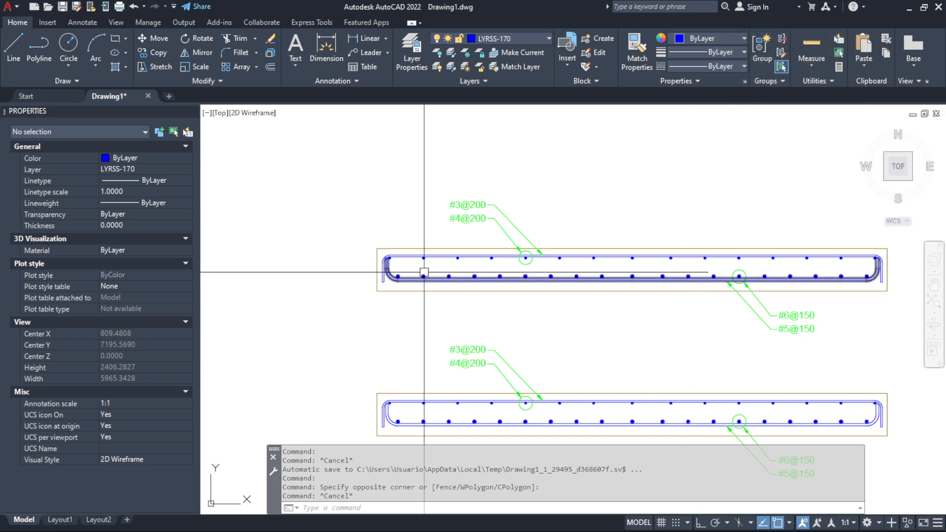
Switch to Excel and review the REFUERZO TRANSVERSAL block's auxiliary values and outermost bar coordinates for the upper and lower layers
key("alt+Tab")
scroll(582, 316, "down", 10)
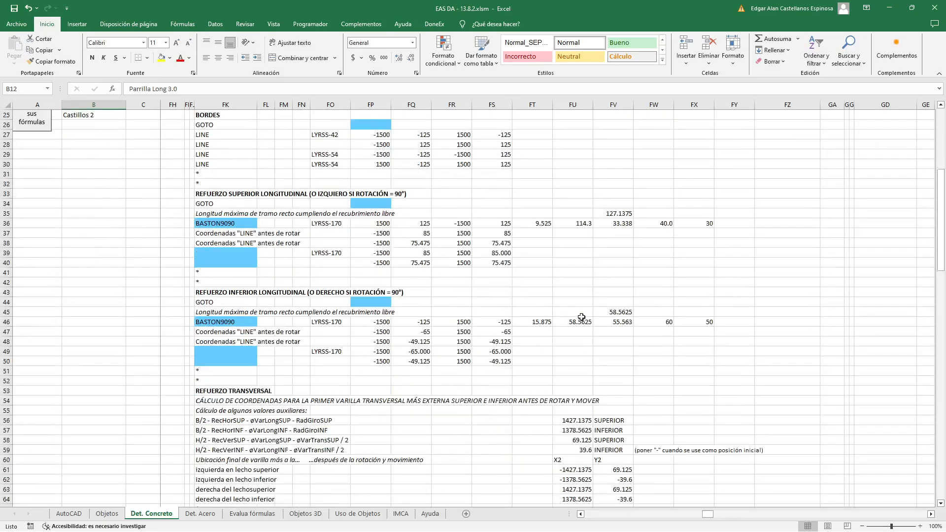
scroll(618, 293, "down", 6)
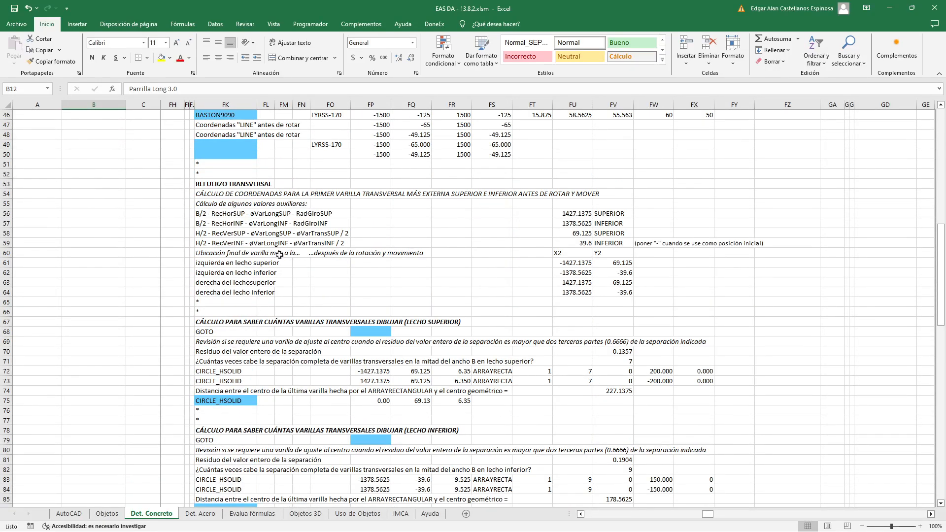
scroll(287, 249, "up", 2)
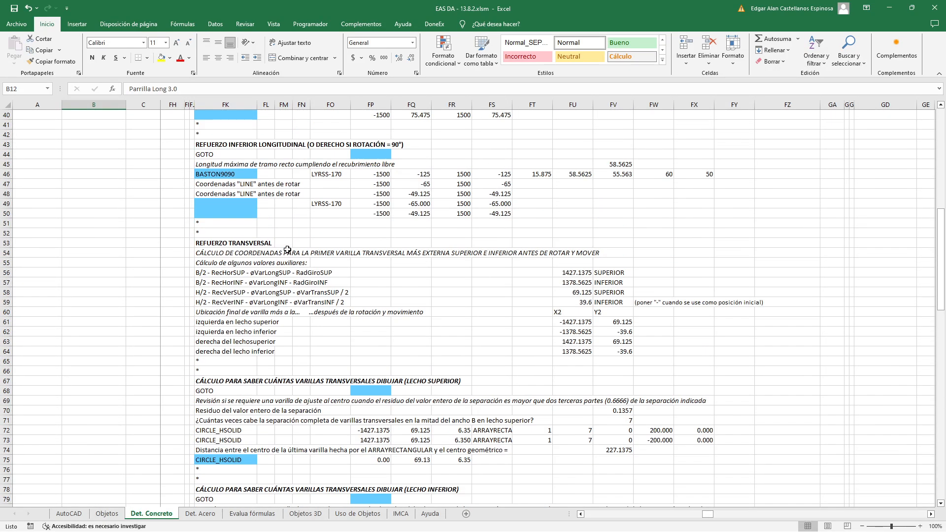
scroll(287, 250, "up", 1)
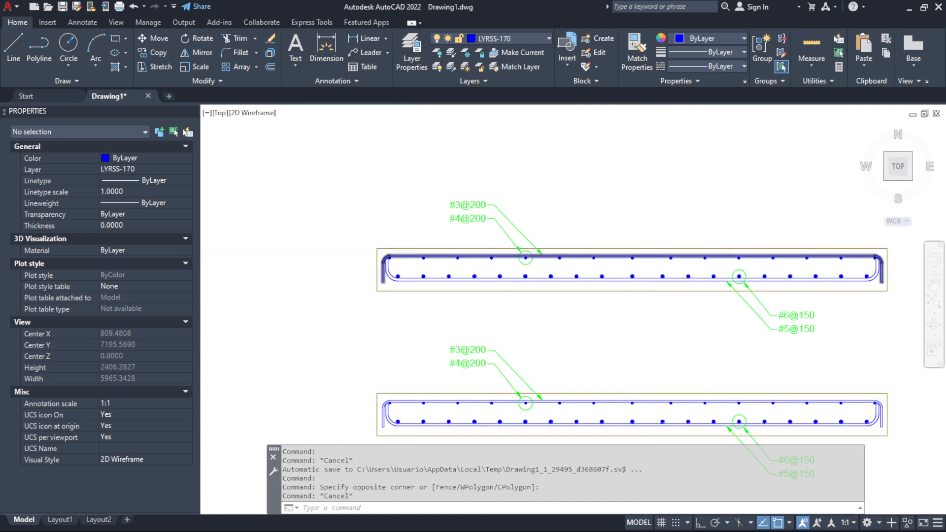
In AutoCAD, select the outermost upper and lower transverse bars at the left end of the upper section
scroll(374, 259, "up", 15)
scroll(210, 222, "down", 3)
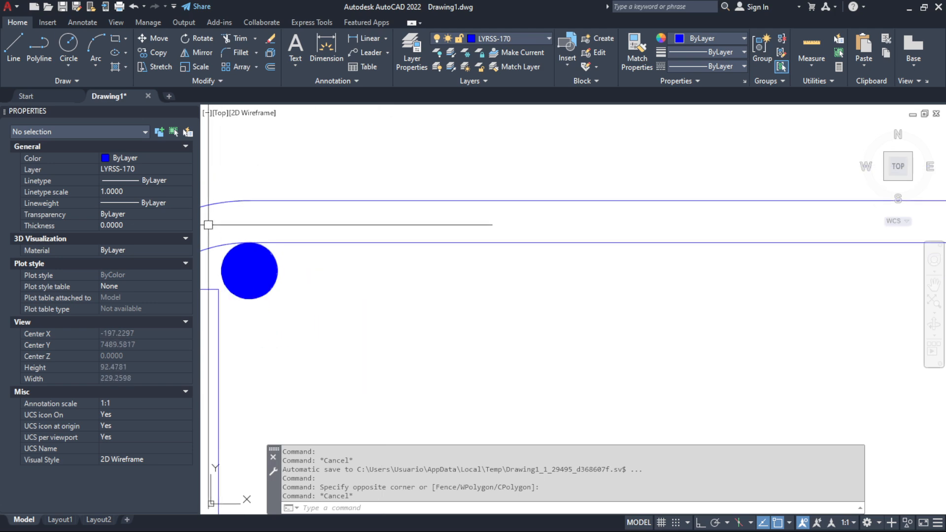
left_click(205, 222)
left_click(300, 310)
scroll(300, 310, "down", 8)
scroll(301, 321, "up", 8)
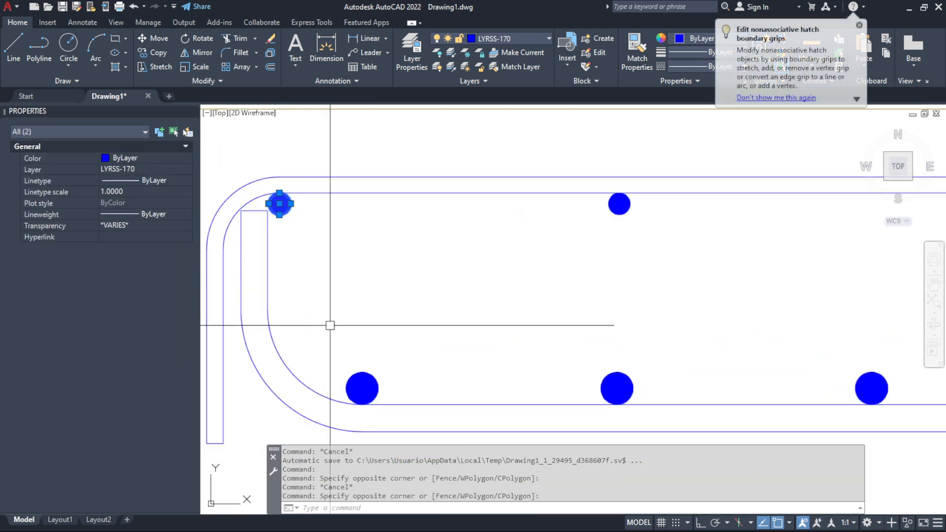
left_click(331, 323)
left_click(401, 397)
Add the outermost upper and lower transverse bars at the section's right end to the selection and examine the bars between them
scroll(307, 372, "down", 12)
scroll(587, 369, "up", 10)
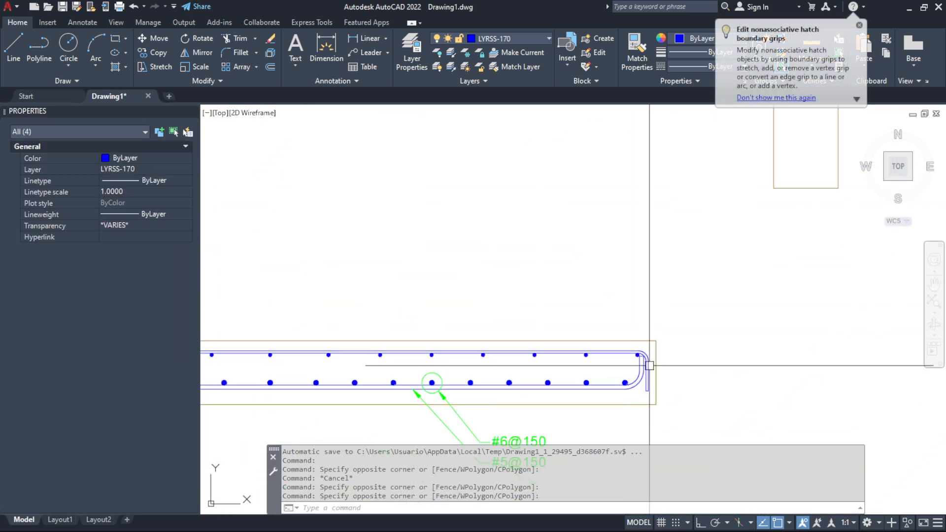
left_click(545, 275)
left_click(611, 323)
scroll(601, 345, "down", 3)
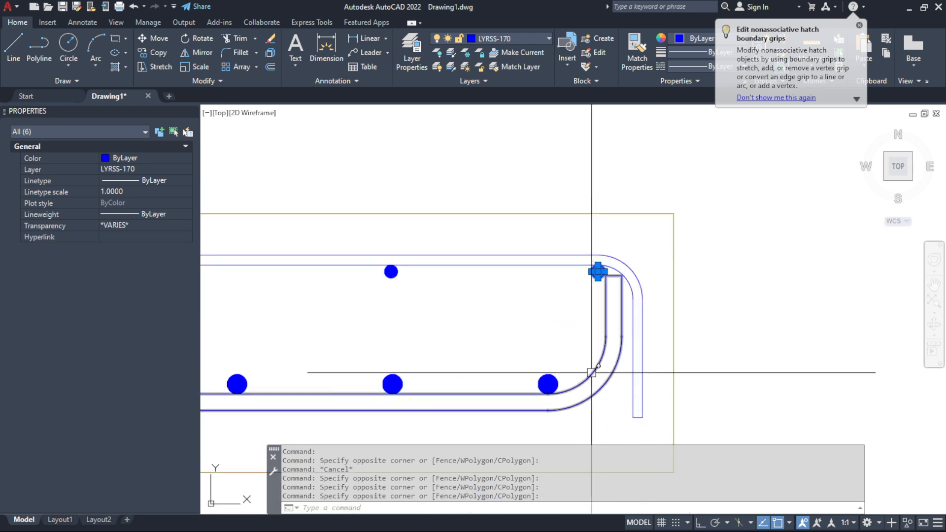
scroll(592, 372, "up", 3)
left_click(498, 333)
left_click(640, 408)
scroll(668, 352, "down", 3)
scroll(536, 338, "down", 5)
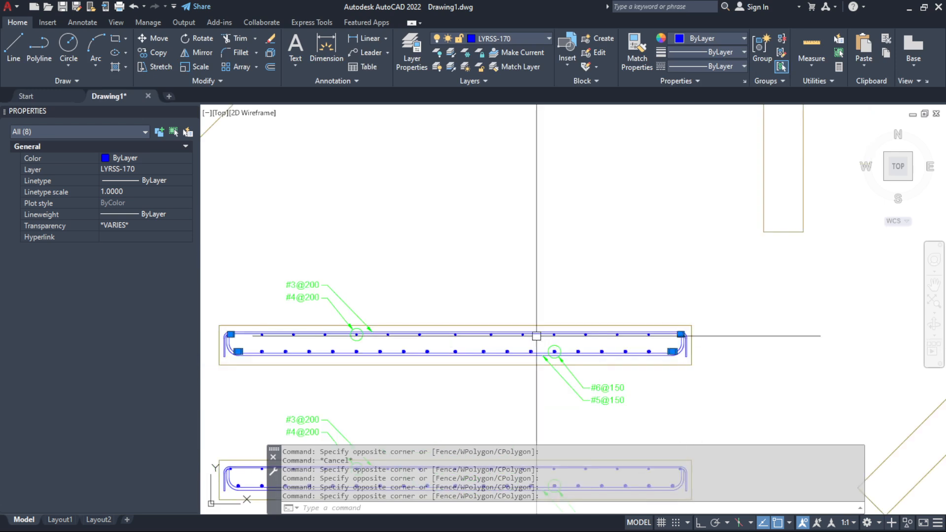
scroll(444, 338, "up", 6)
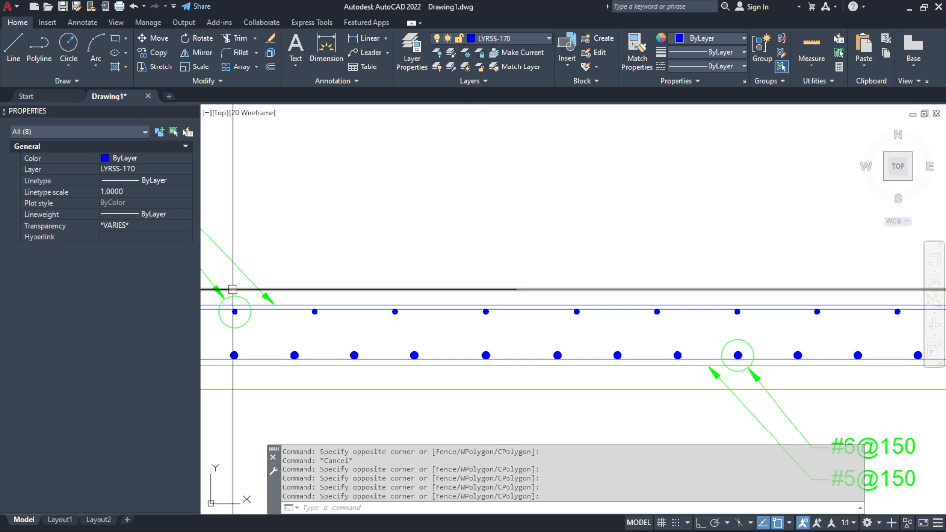
scroll(634, 334, "down", 5)
scroll(650, 301, "up", 2)
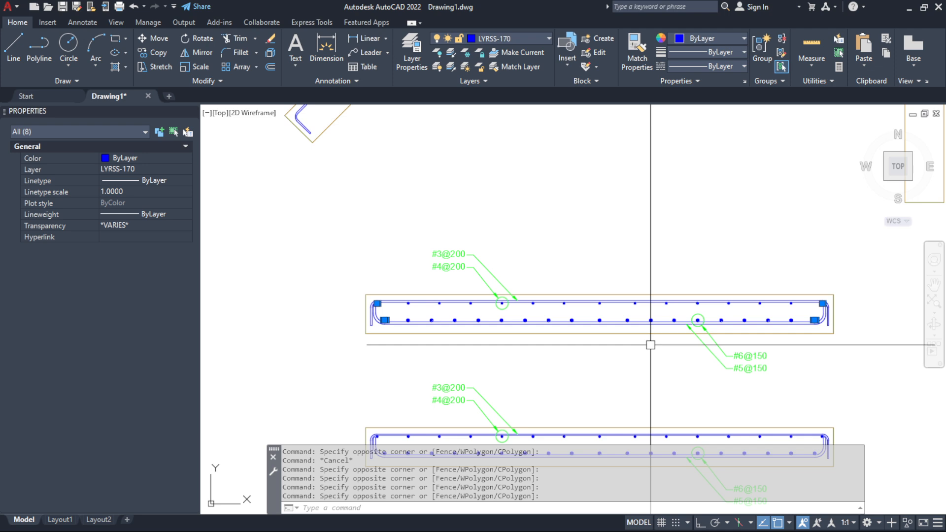
Clear the bar selection and, in Excel, select the "B/2 - RecHorSUP - øVarLongSUP - RadGiroSUP" label in the transverse reinforcement block
key("Escape")
key("alt+Tab")
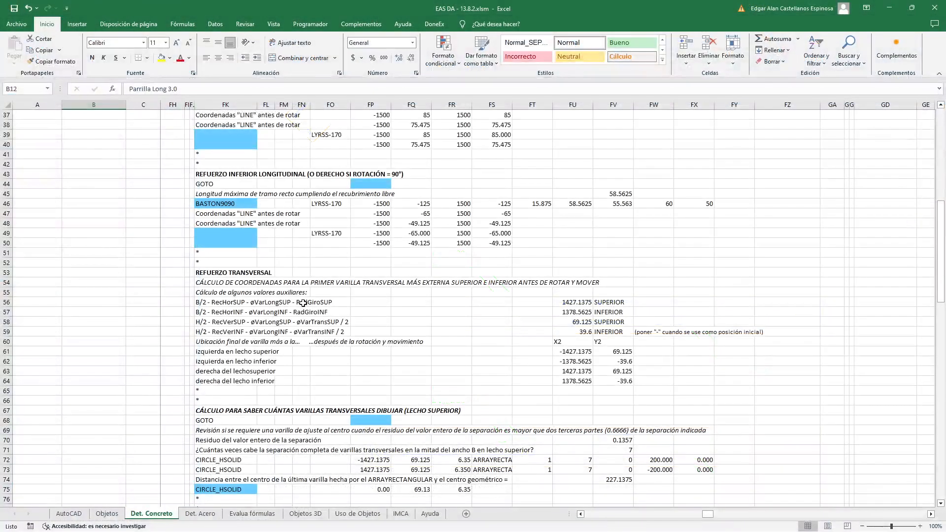
left_click(205, 302)
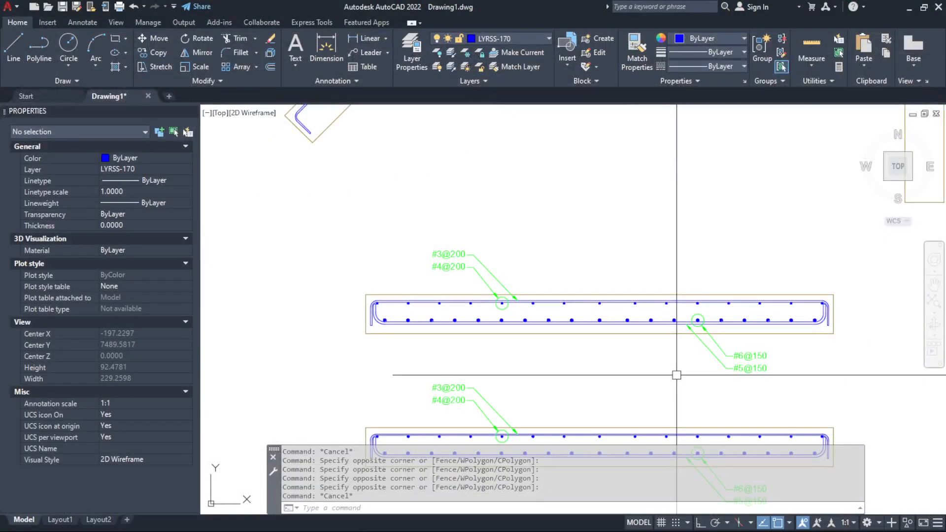
In AutoCAD, measure from the upper edge line's midpoint to the centre of the rightmost upper transverse bar
type("D")
key("Return")
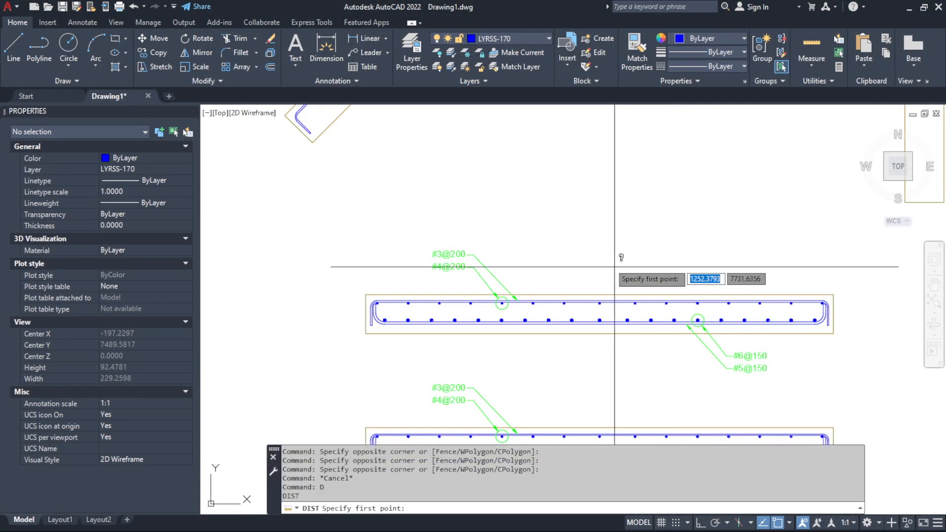
left_click(600, 295)
scroll(822, 306, "up", 8)
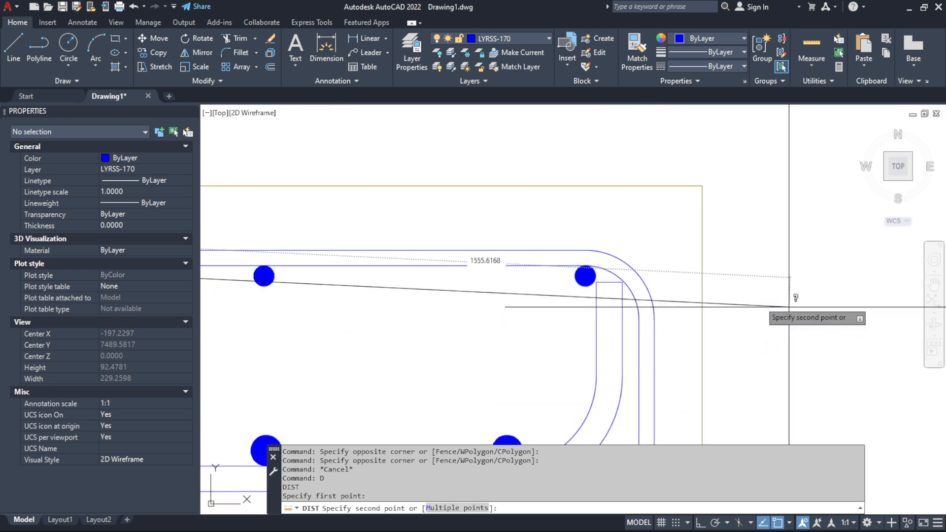
left_click(606, 256)
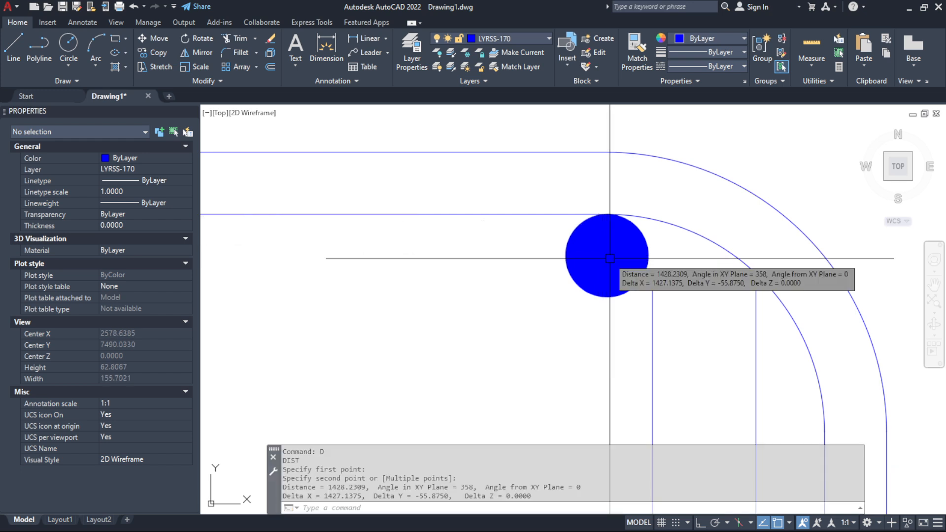
key("Escape")
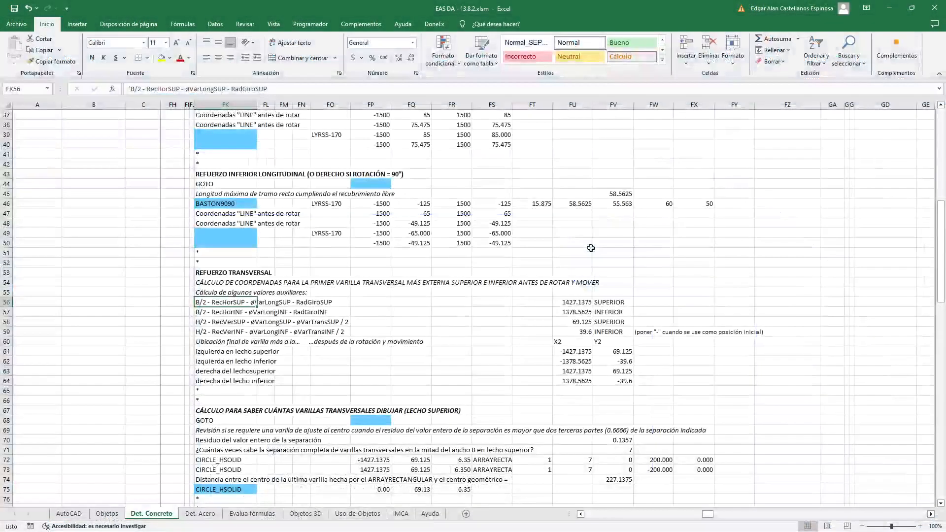
In Excel, inspect the auxiliary formula in FU56 for the upper layer and select FU57 for the lower layer
left_click(562, 302)
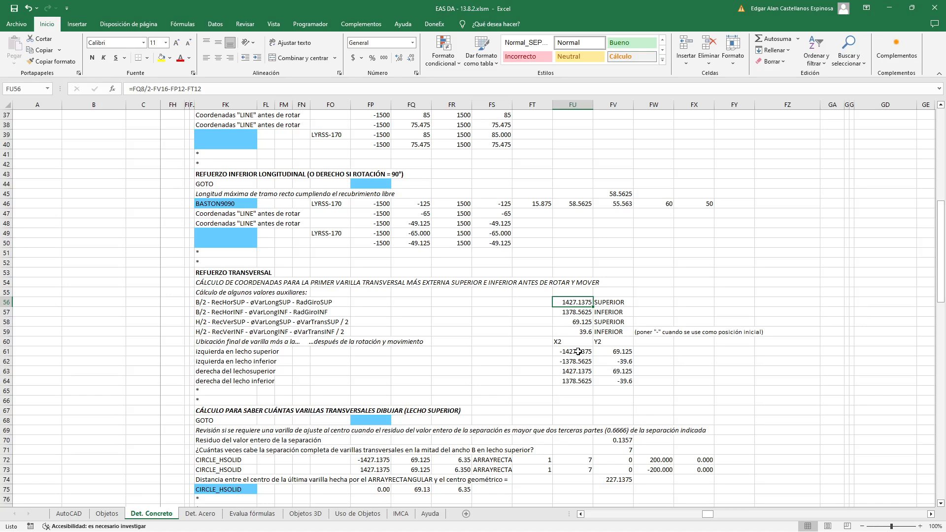
double_click(579, 302)
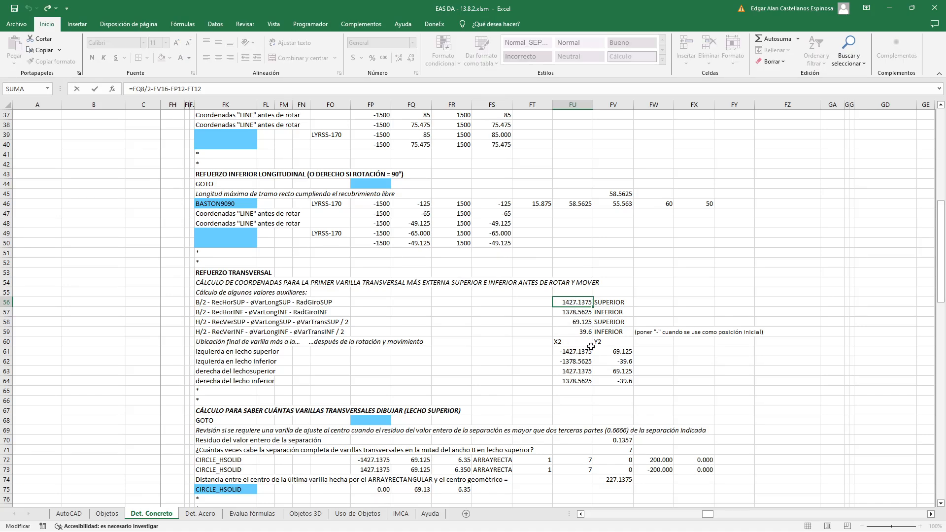
scroll(591, 347, "up", 12)
scroll(591, 347, "down", 11)
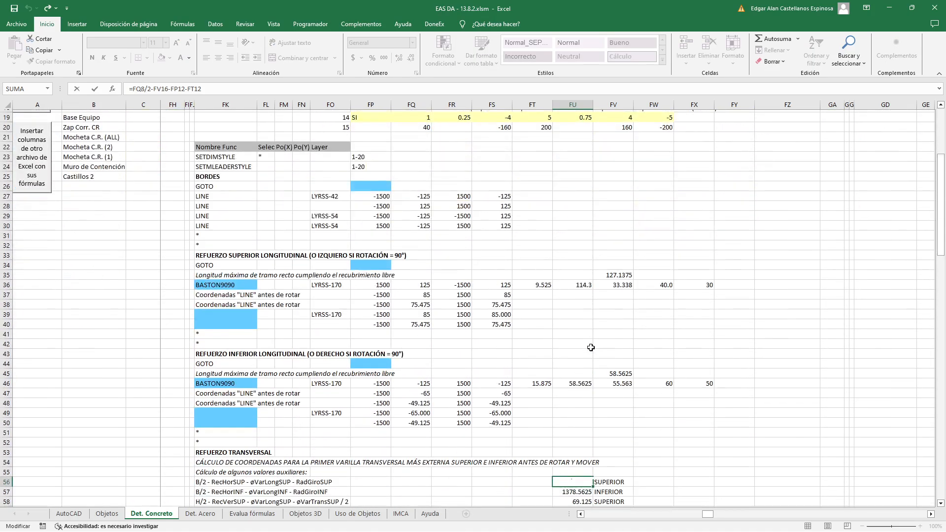
key("Escape")
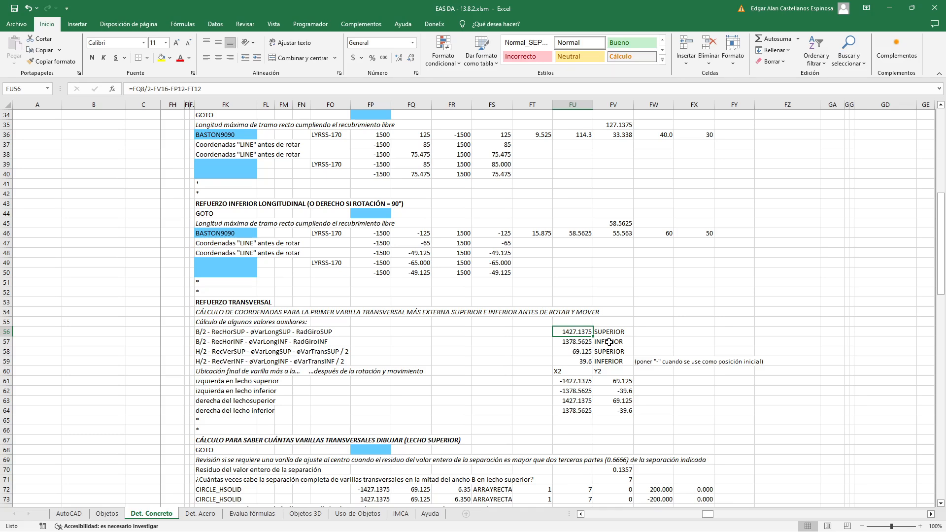
left_click(571, 344)
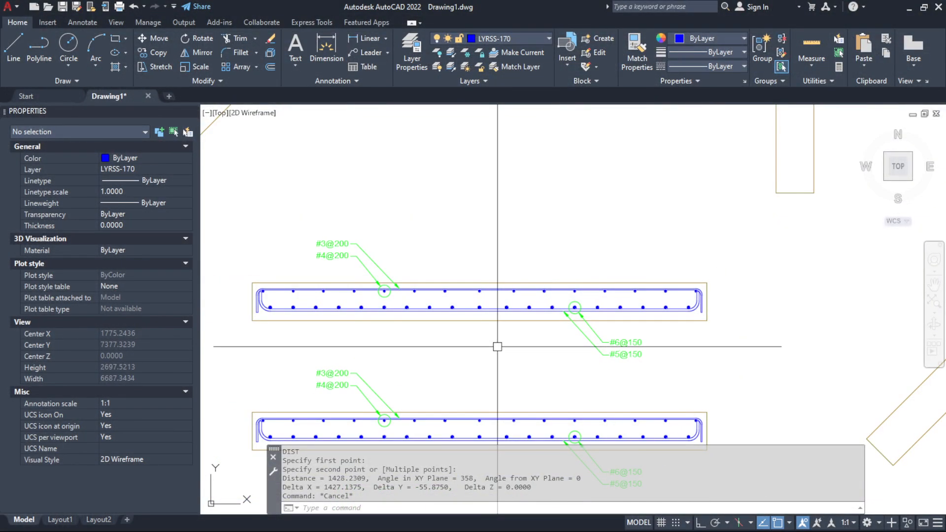
In AutoCAD, measure from the lower edge line's midpoint to the centre of the rightmost lower transverse bar
type("d")
key("Return")
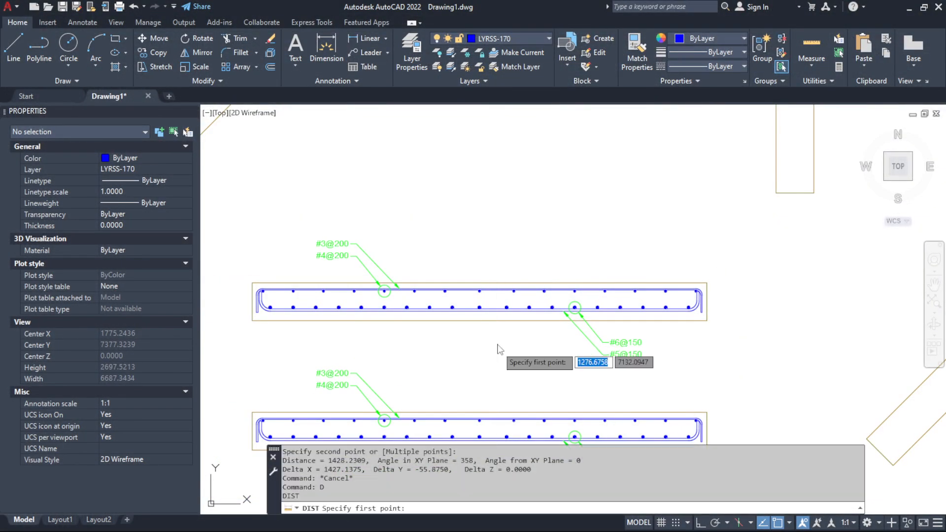
left_click(479, 320)
scroll(690, 308, "up", 10)
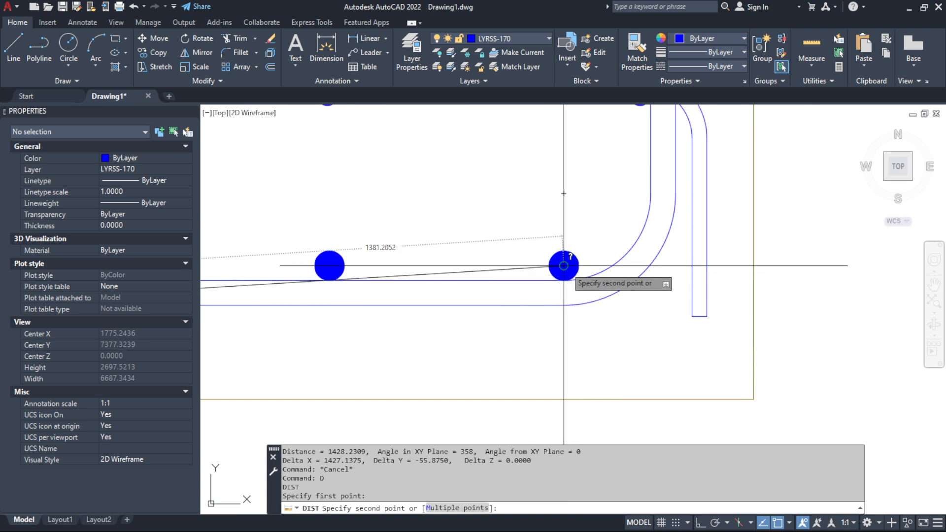
left_click(565, 266)
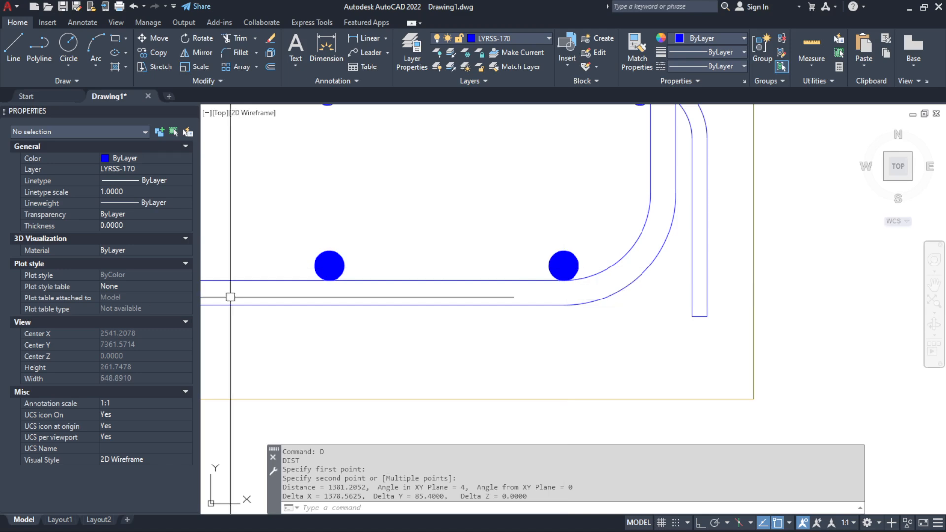
key("Escape")
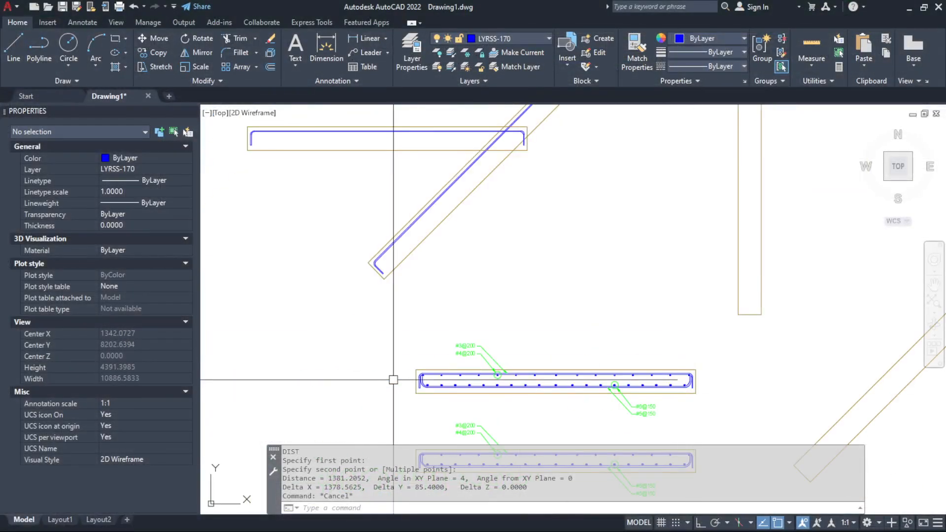
Measure from the section's left edge midpoint to the centre of the leftmost upper transverse bar
scroll(399, 385, "up", 3)
scroll(398, 385, "up", 5)
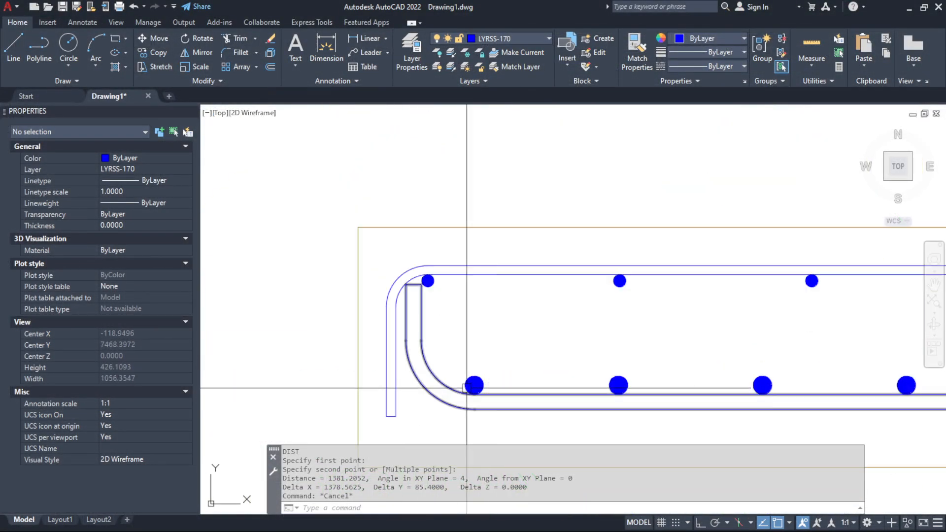
type("D")
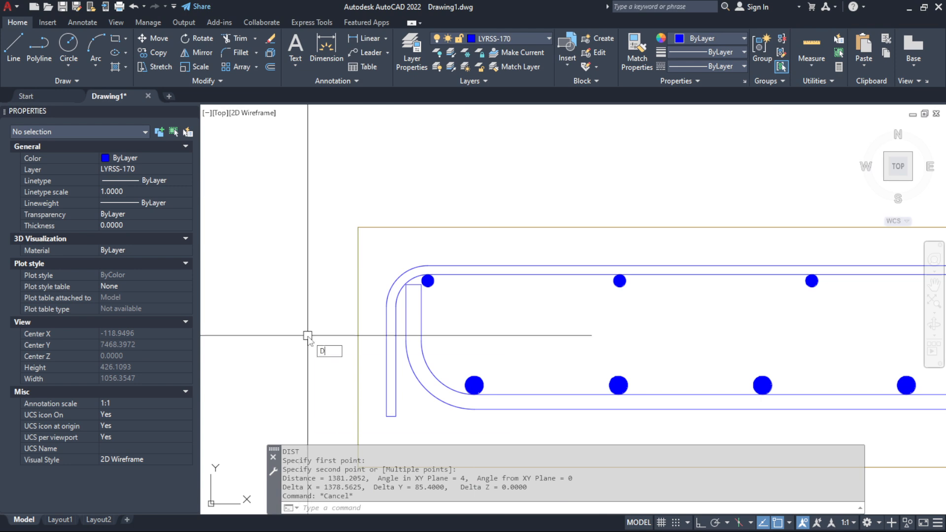
key("Return")
left_click(358, 347)
scroll(415, 295, "up", 5)
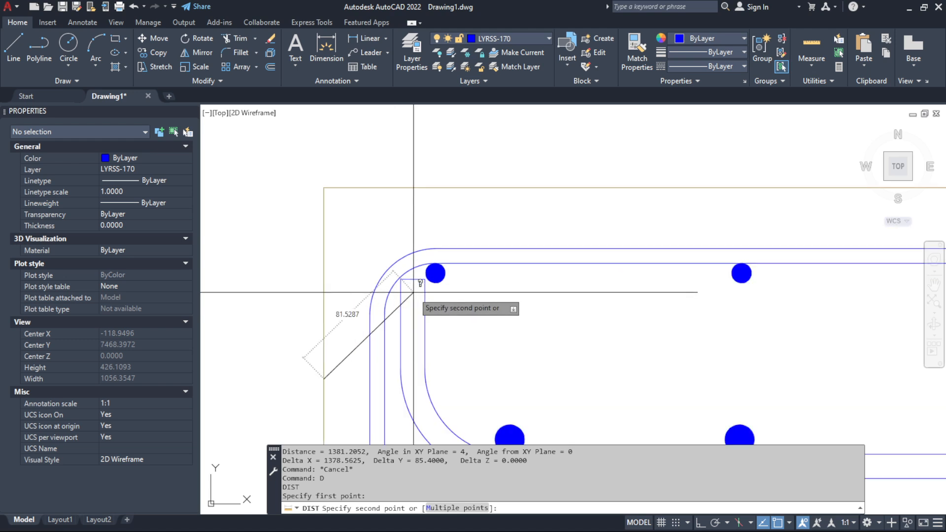
left_click(466, 242)
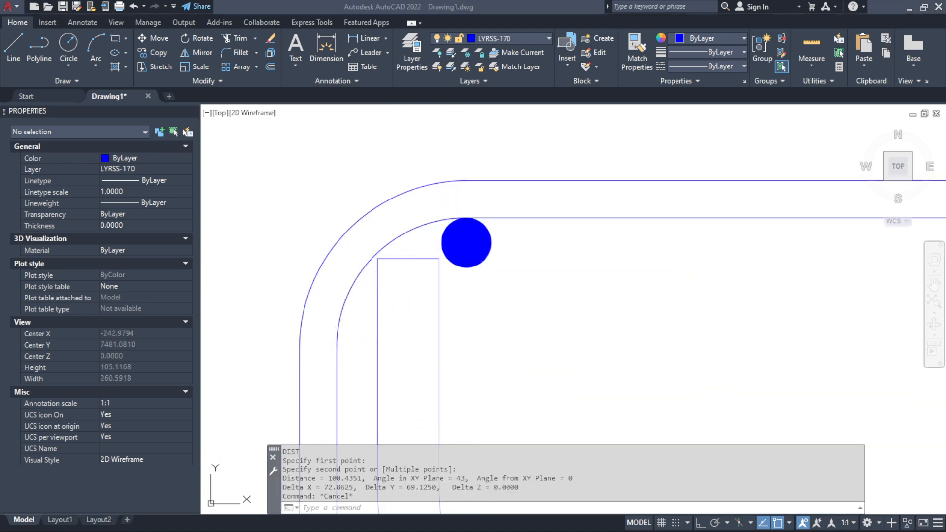
Select FU59 in Excel, then in AutoCAD measure from the section's left edge midpoint to the centre of the leftmost lower transverse bar
key("alt+Tab")
left_click(586, 365)
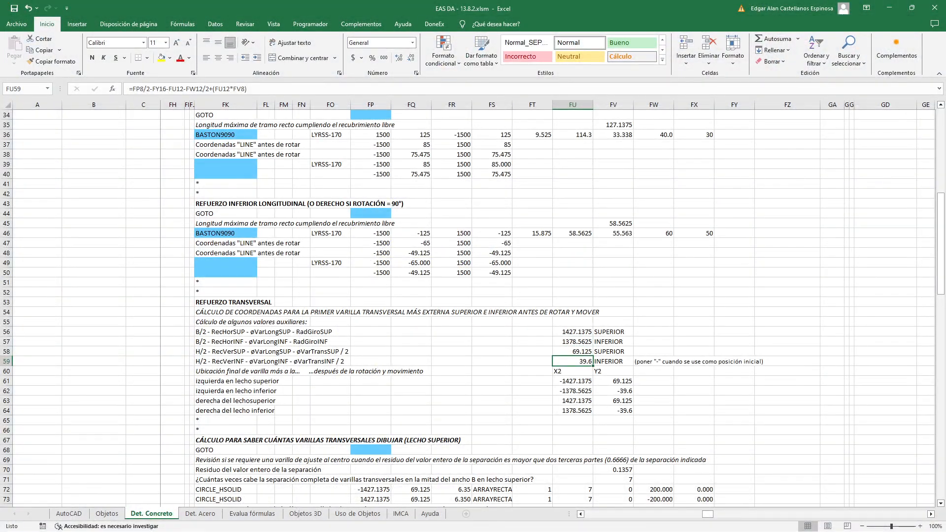
key("alt+Tab")
scroll(550, 286, "up", 5)
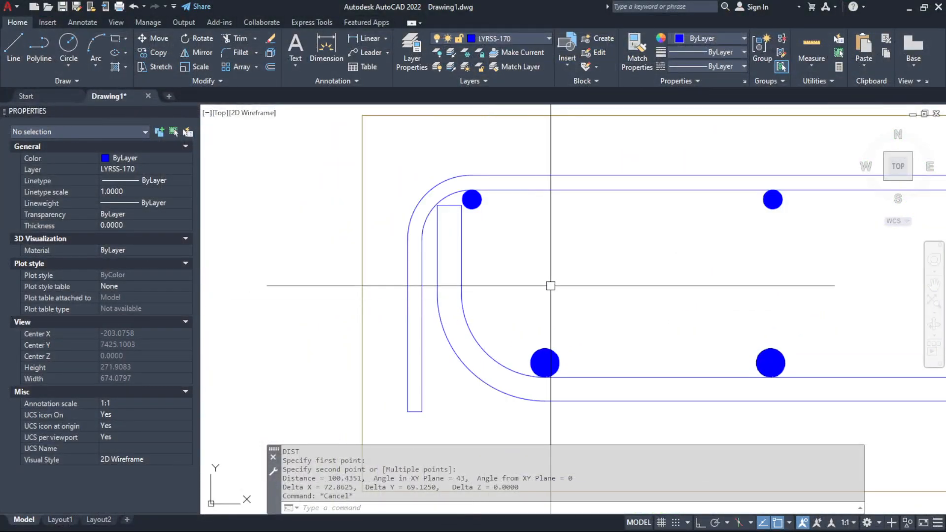
type("d")
key("Return")
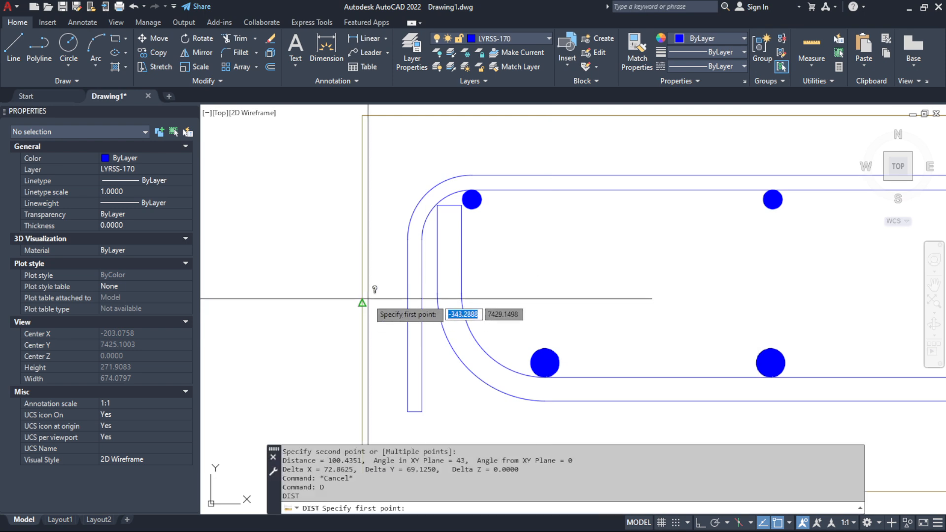
left_click(367, 299)
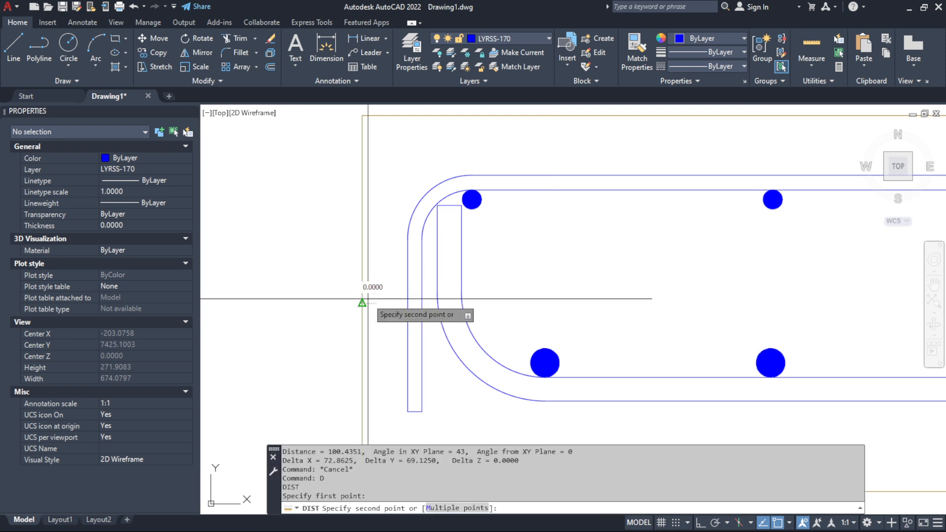
left_click(544, 363)
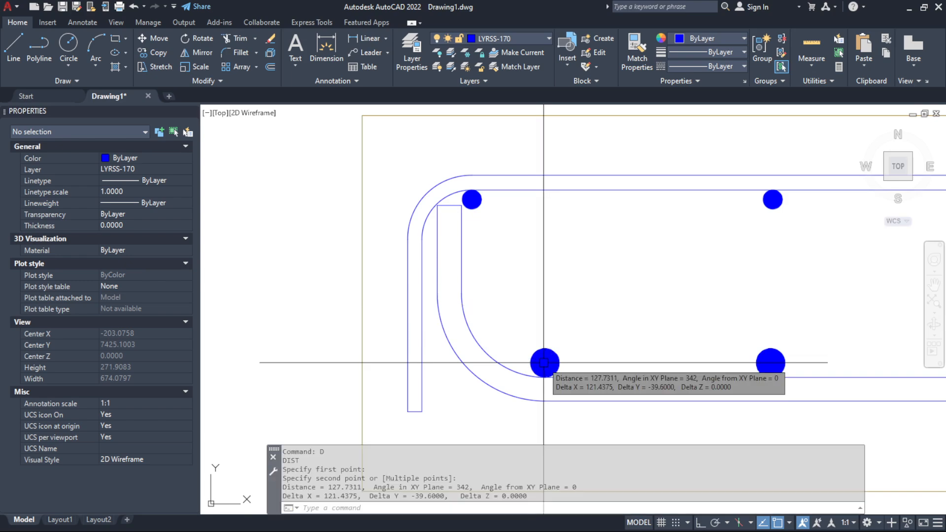
key("Escape")
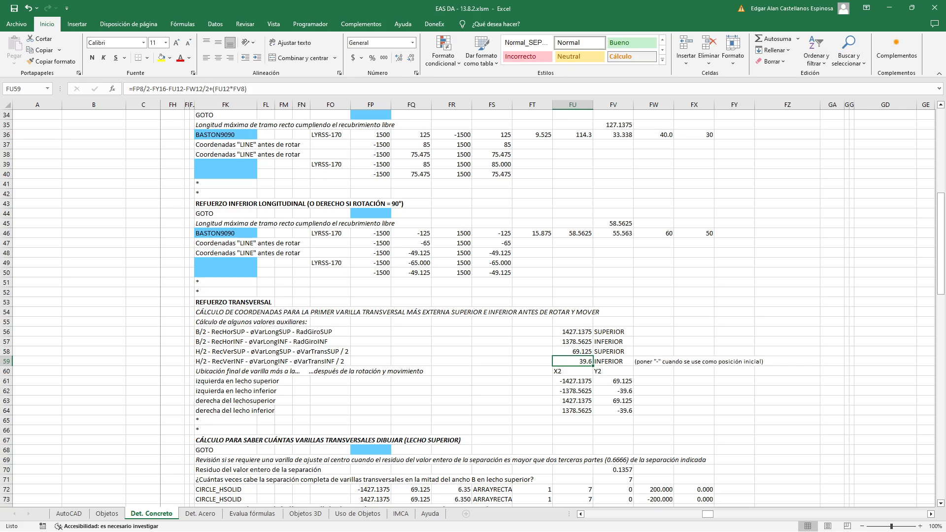
In Excel, review the minus-sign note in FW59 and the labels for the four outermost bar positions in FK61:FK64
left_click(653, 361)
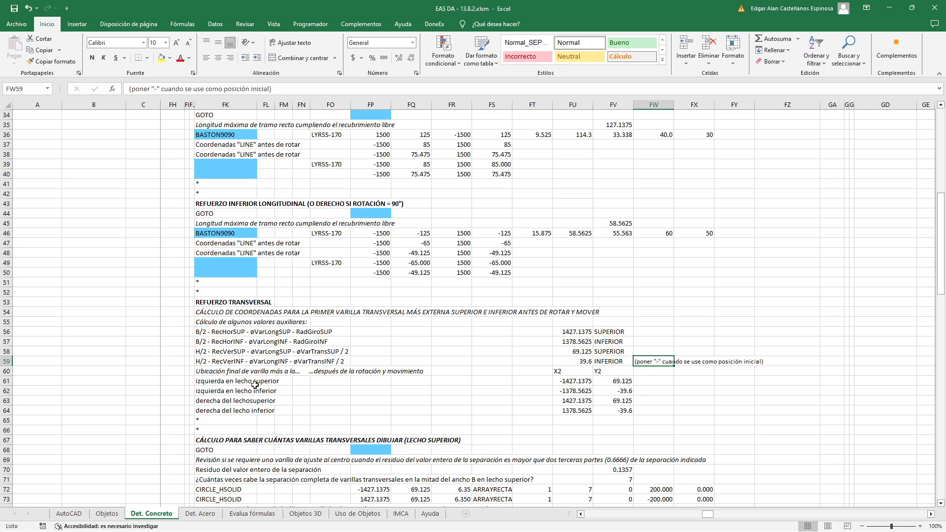
scroll(254, 391, "down", 1)
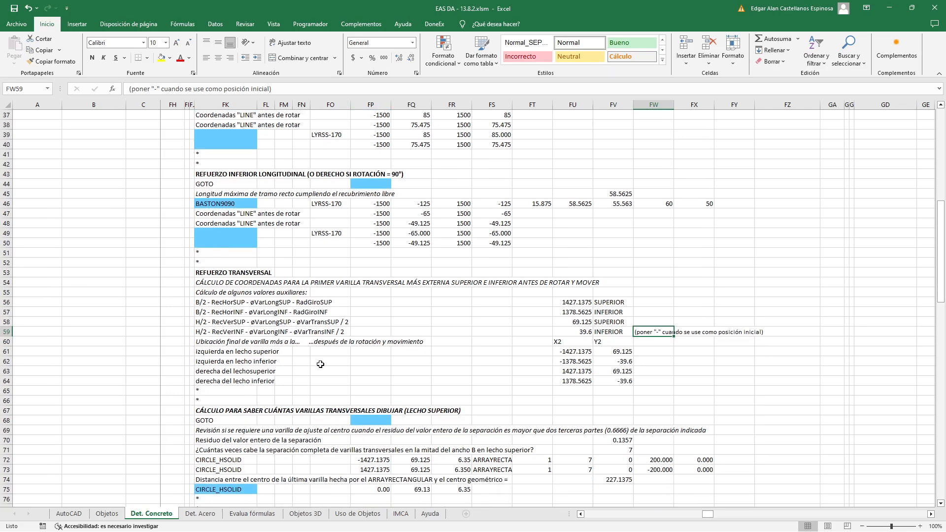
left_click(211, 352)
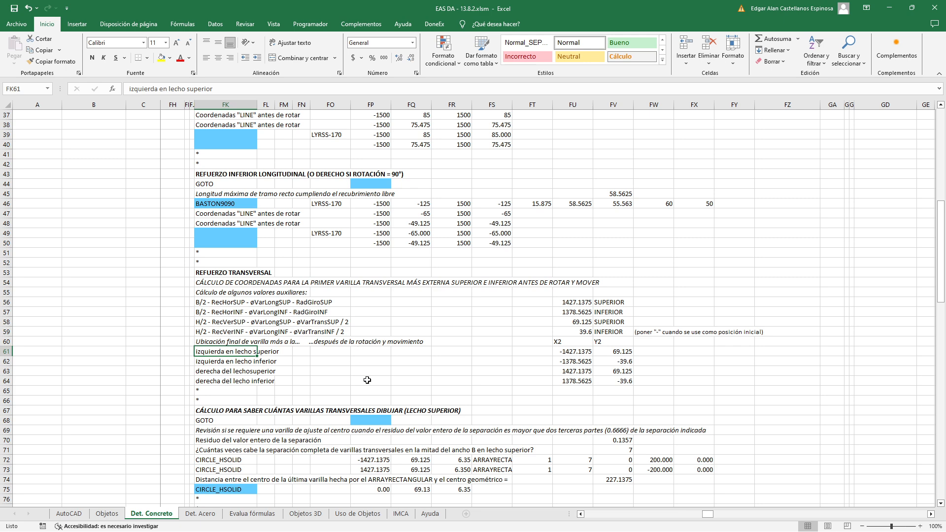
left_click(217, 362)
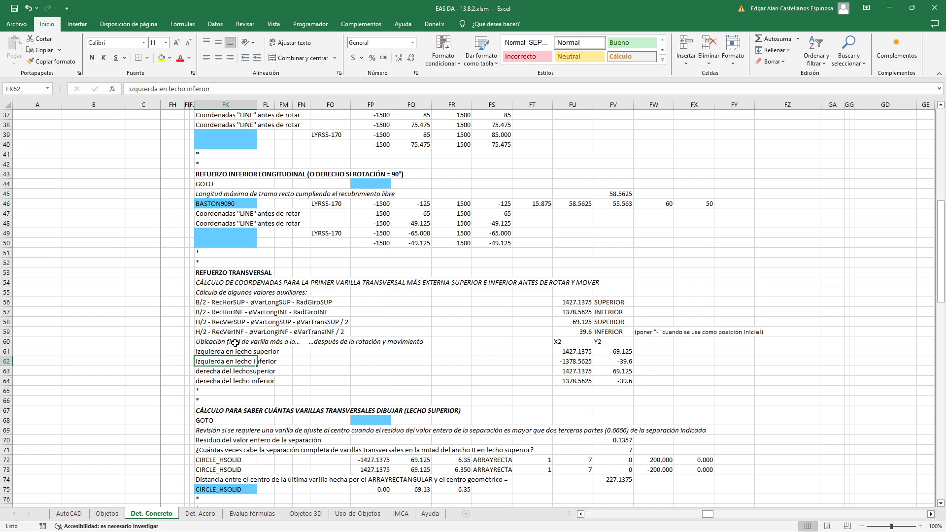
left_click(232, 371)
left_click(233, 382)
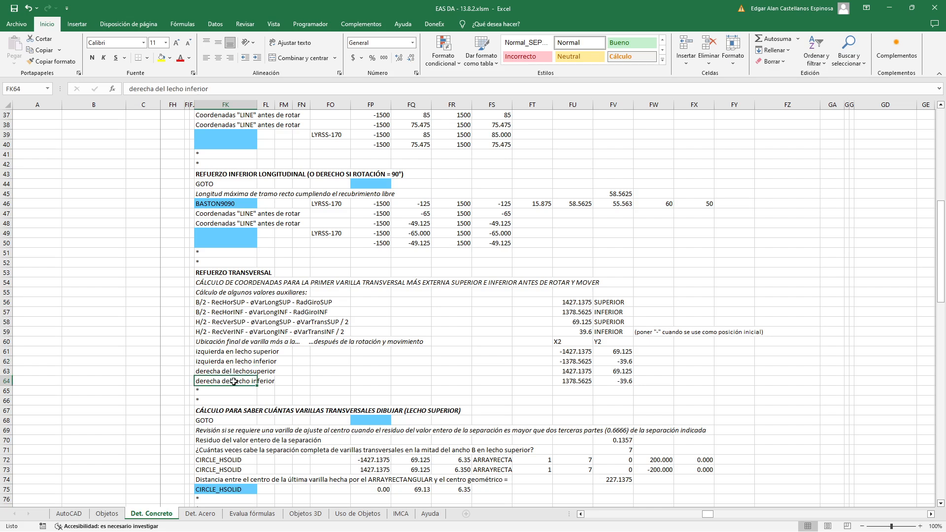
Inspect the rotated X2 and Y2 coordinate formulas of the leftmost upper and lower bars in FU61:FV62
double_click(581, 351)
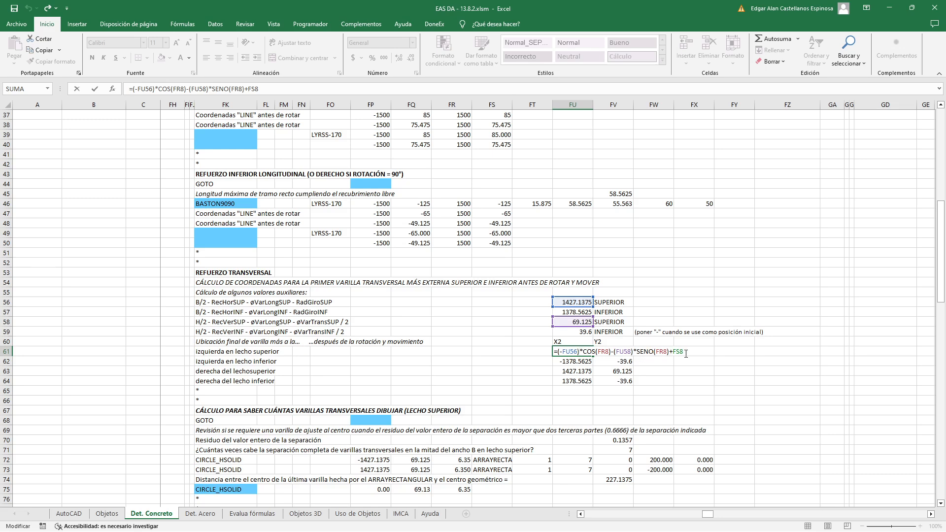
left_click(604, 355)
double_click(615, 351)
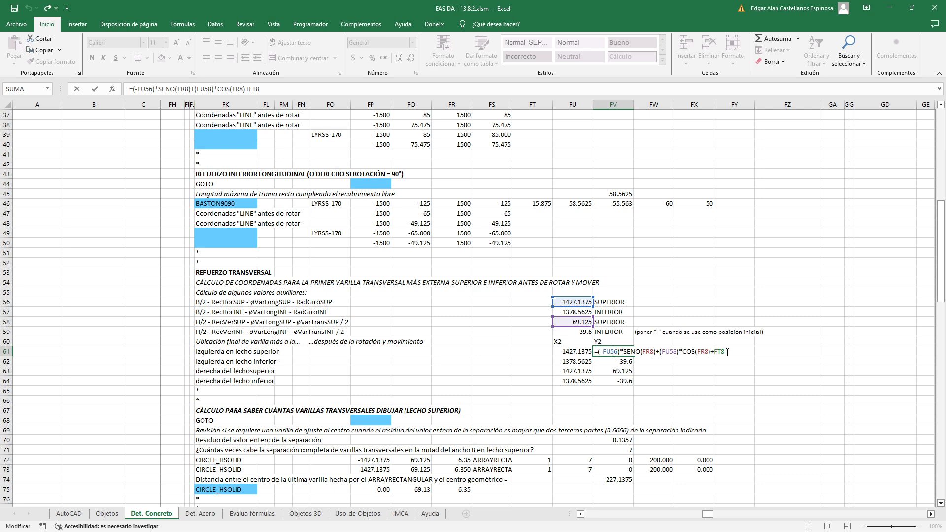
key("Return")
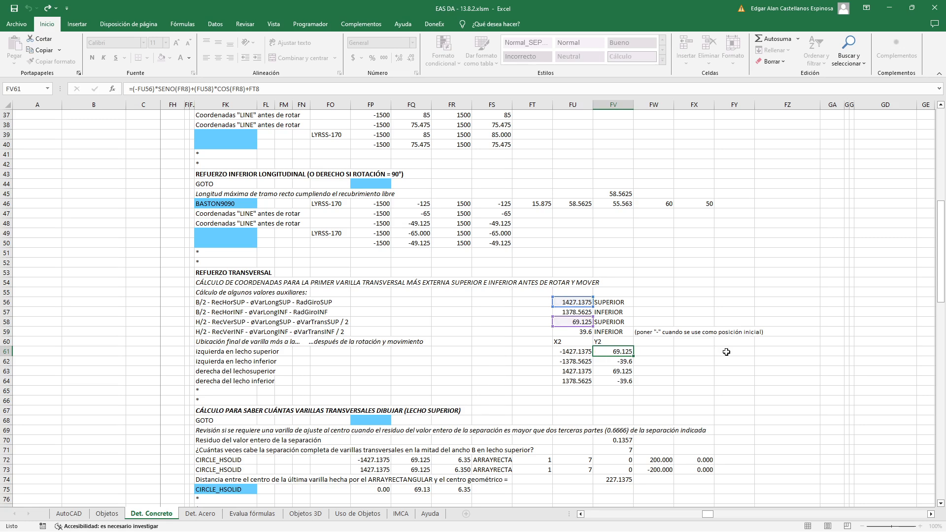
double_click(582, 361)
key("Tab")
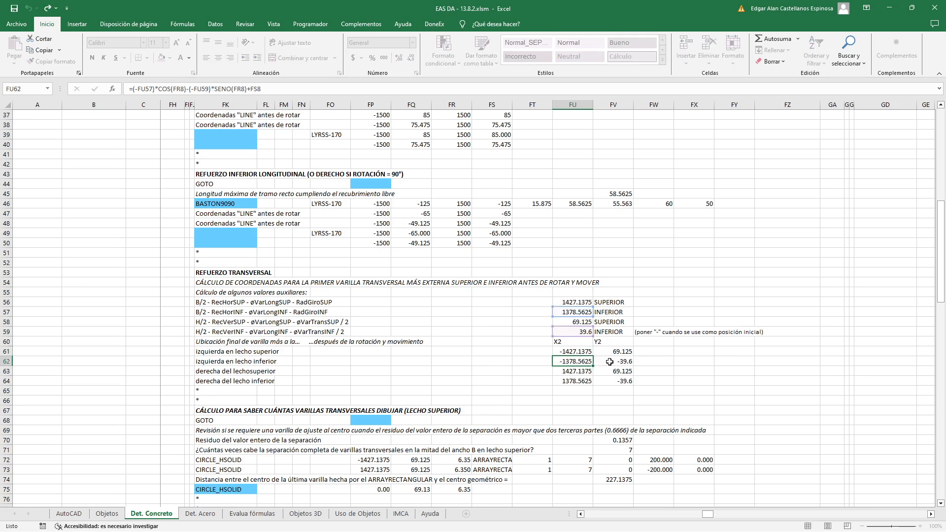
key("F2")
key("Escape")
Inspect the coordinate formulas of the rightmost upper and lower bars in FU63:FV64, and select the whole coordinate block FU61:FV64
double_click(581, 372)
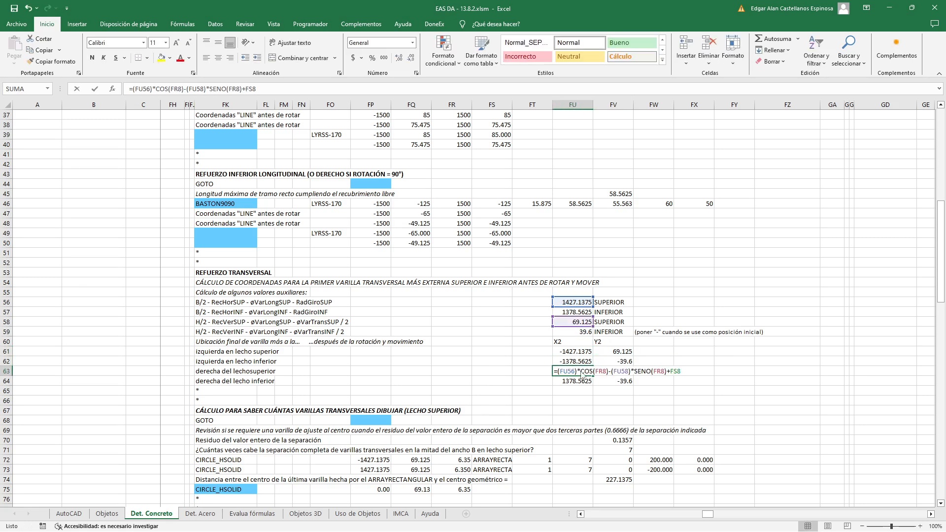
key("Escape")
double_click(608, 372)
key("Escape")
double_click(568, 382)
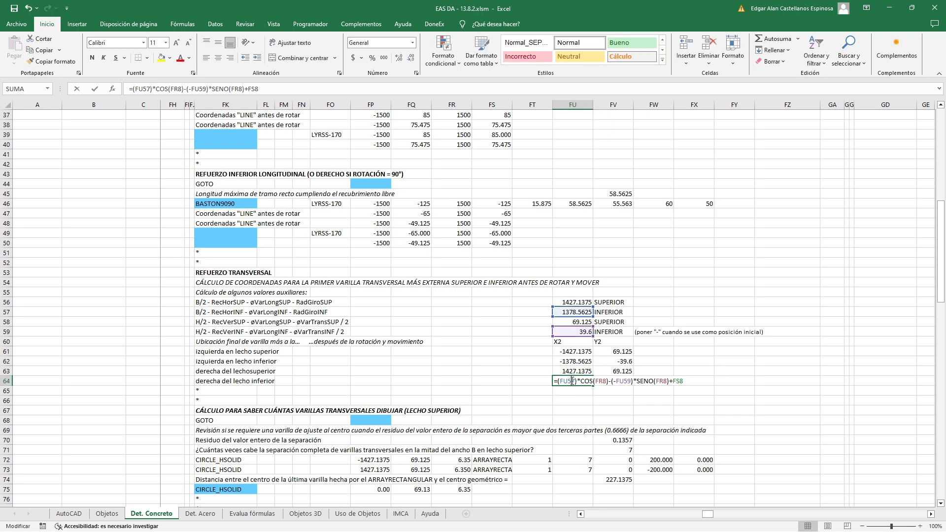
key("Escape")
double_click(619, 380)
key("Escape")
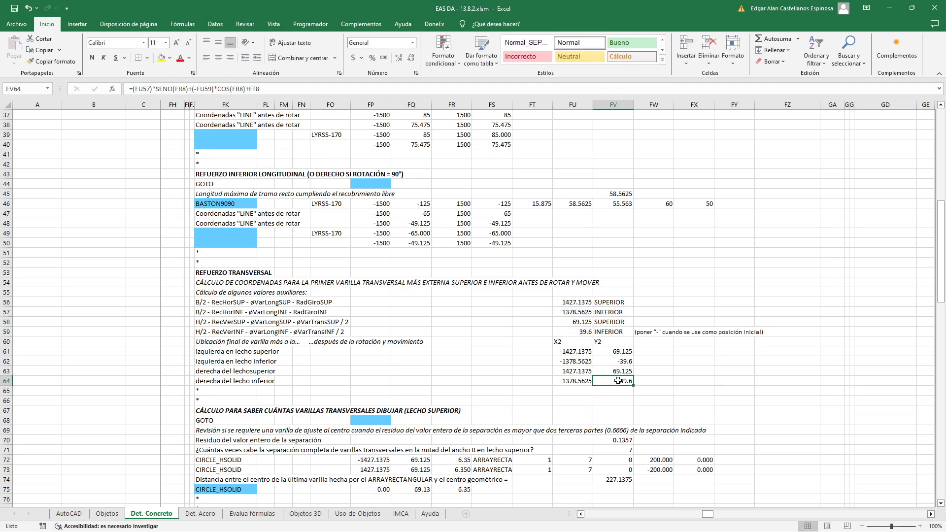
scroll(593, 335, "down", 2)
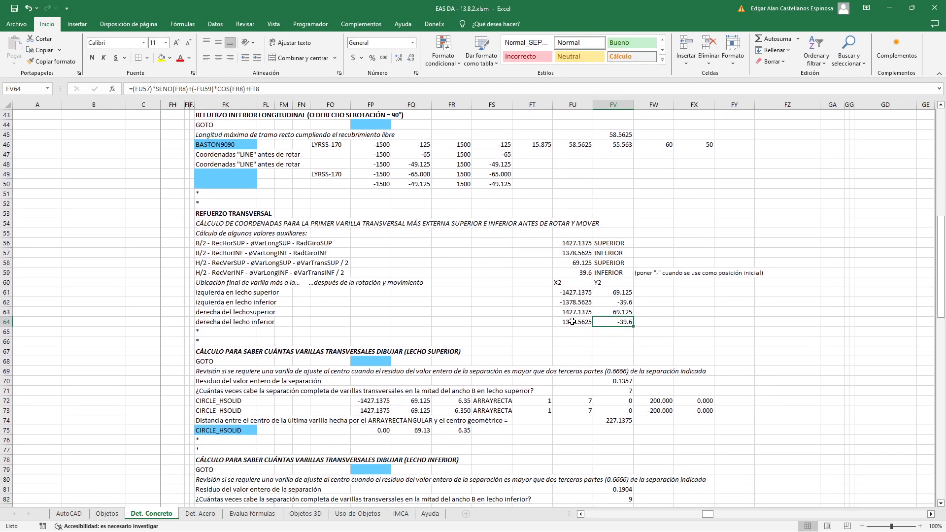
left_click_drag(571, 292, 604, 321)
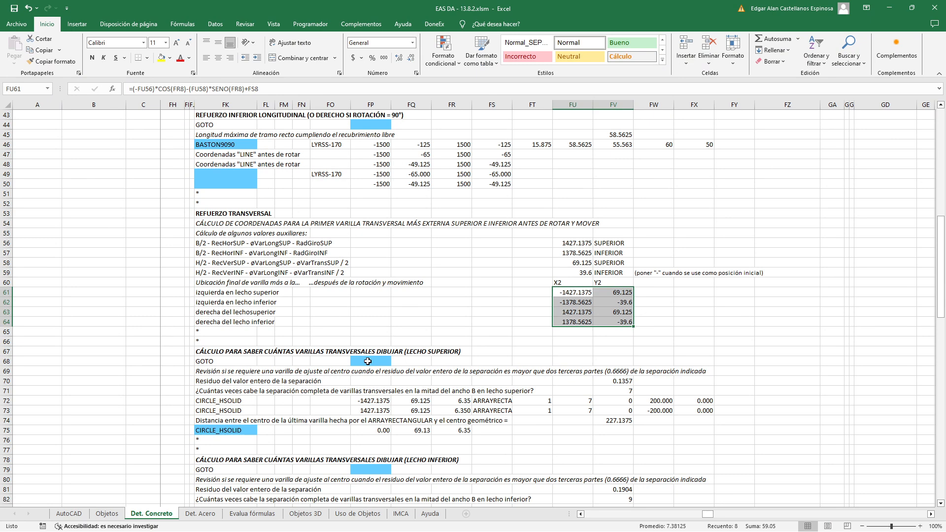
Inspect the upper layer's GOTO condition in FP68 and the upper-grid drawing option in FX6 and FX7 that it refers to
double_click(367, 361)
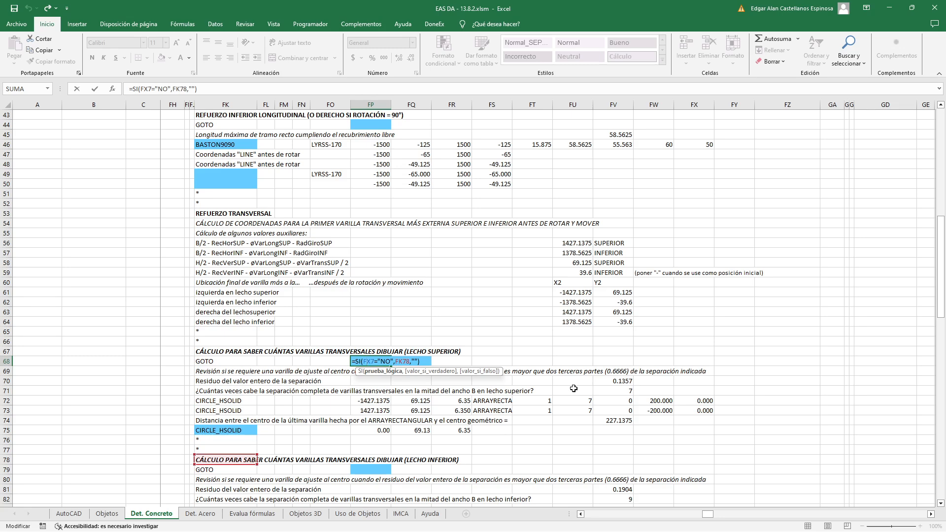
scroll(580, 388, "up", 14)
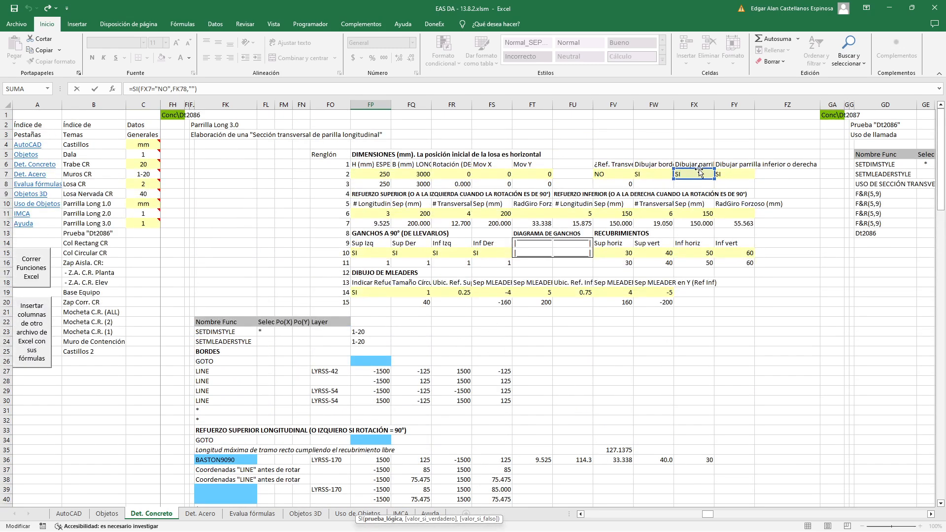
key("Escape")
scroll(699, 168, "up", 9)
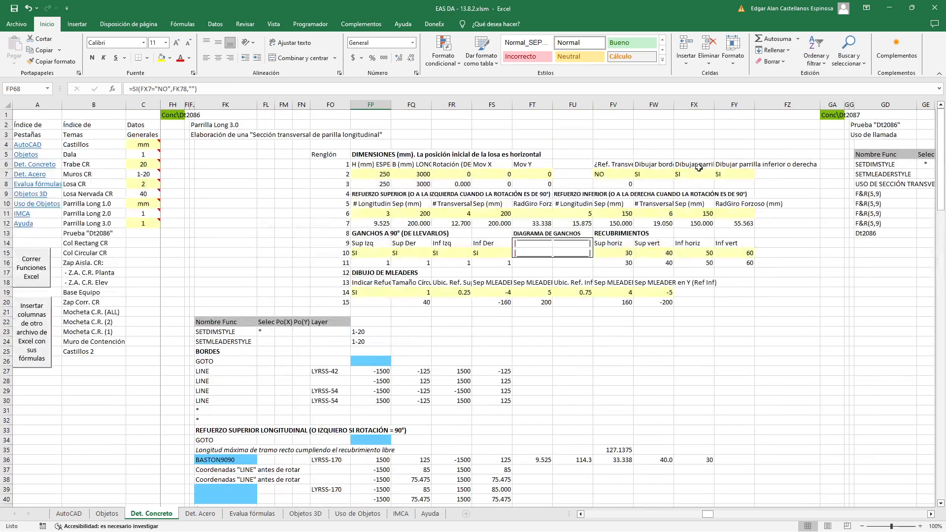
left_click(699, 165)
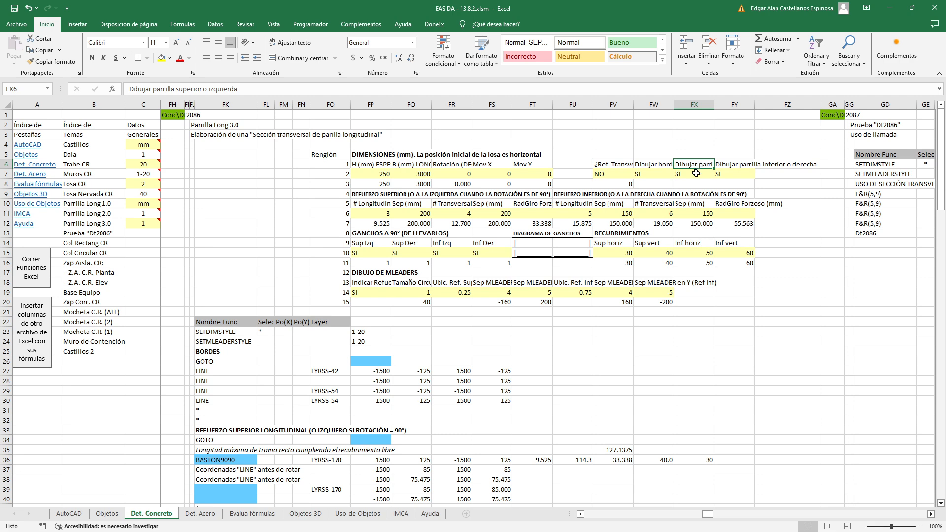
left_click(696, 174)
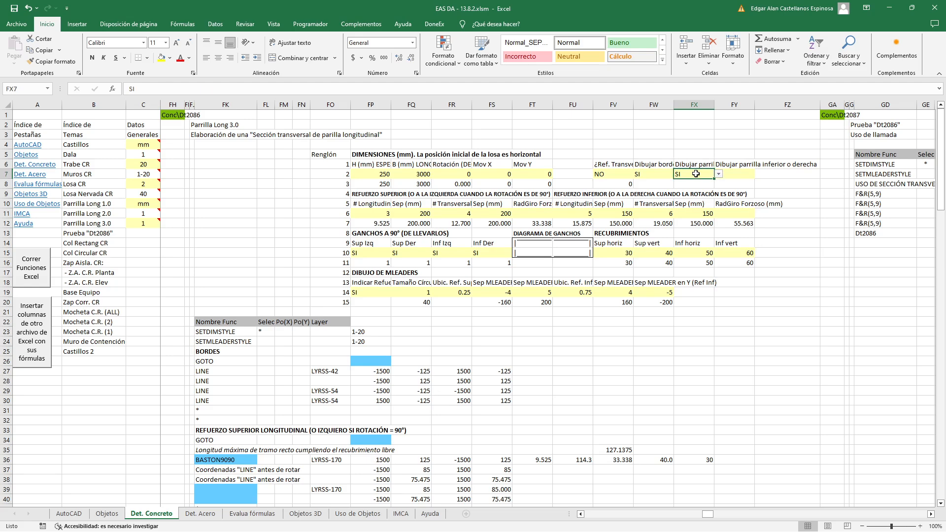
Review the upper layer's bar-count rows FK68 to FK71 and the CIRCLE_HSOLID and ARRAYRECTANGULAR parameters in row 72 up to FX72
scroll(682, 238, "down", 10)
scroll(682, 238, "down", 3)
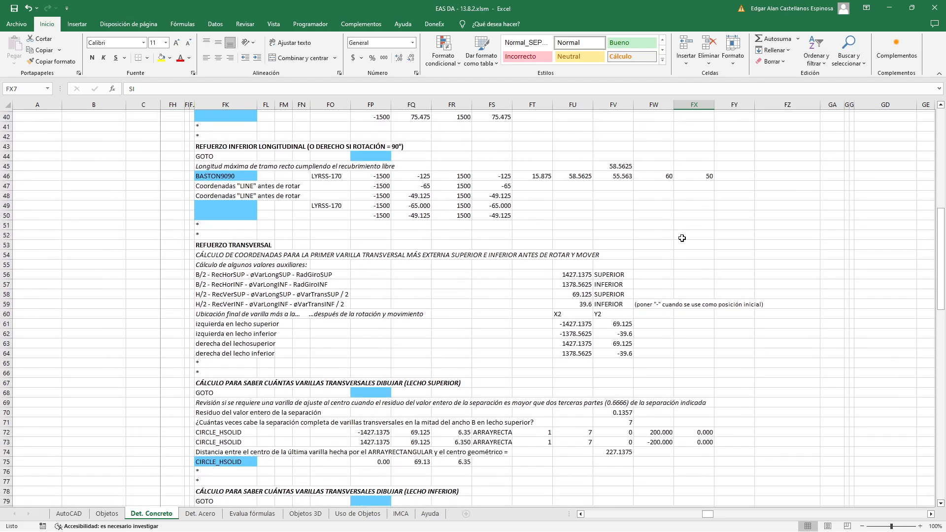
left_click(207, 391)
left_click(210, 401)
left_click(211, 411)
left_click(211, 420)
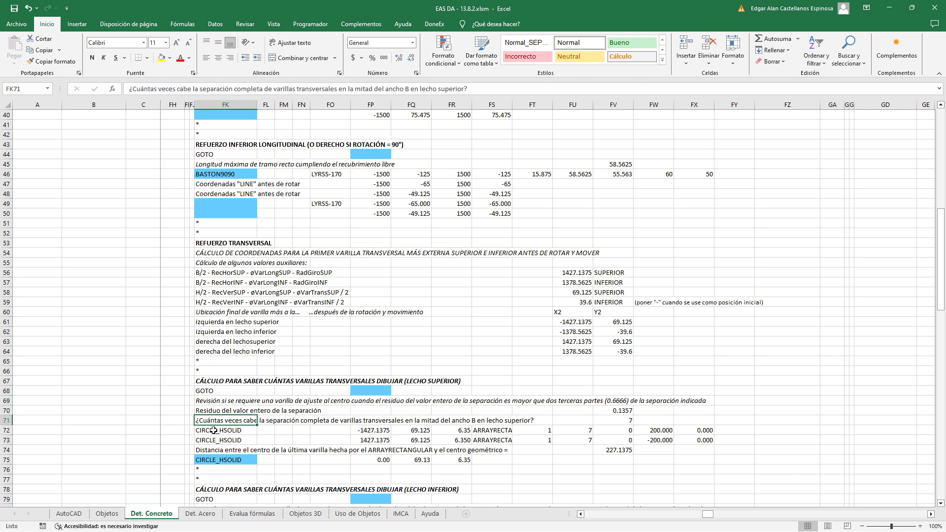
left_click(213, 430)
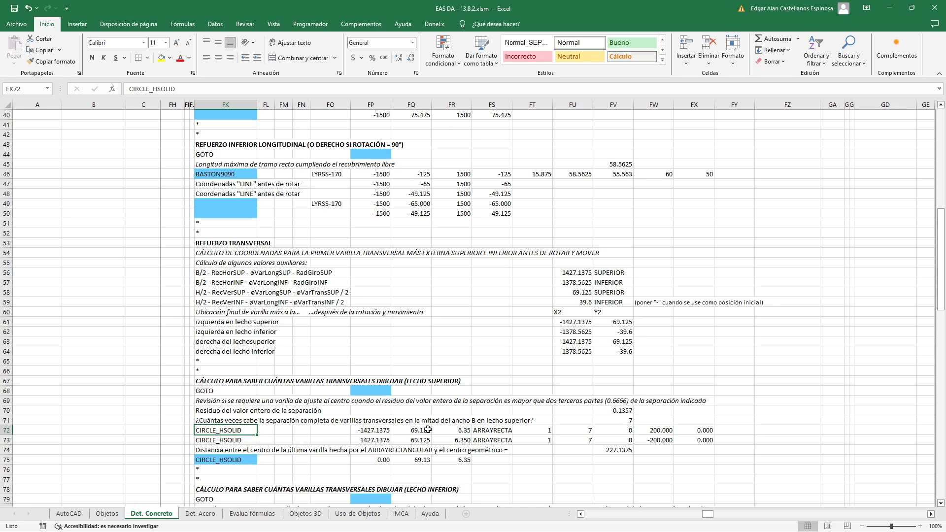
left_click(491, 430)
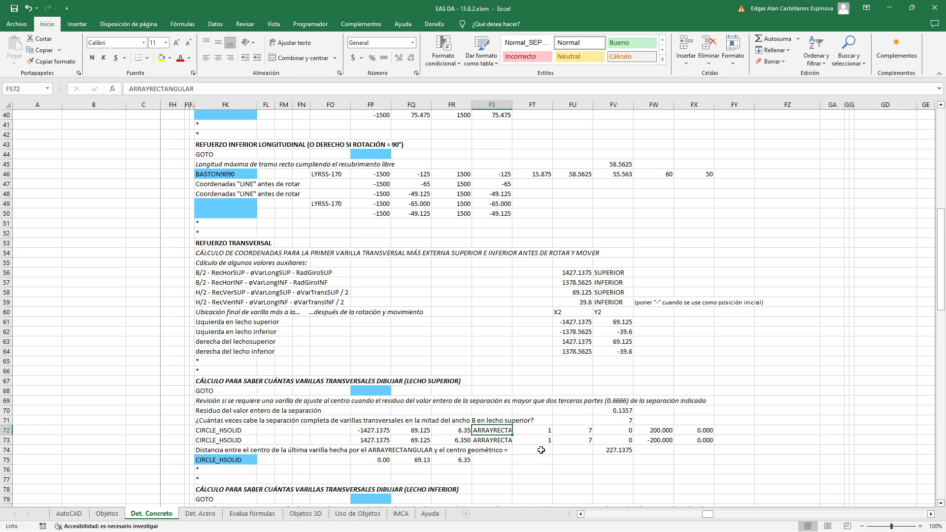
left_click(698, 430)
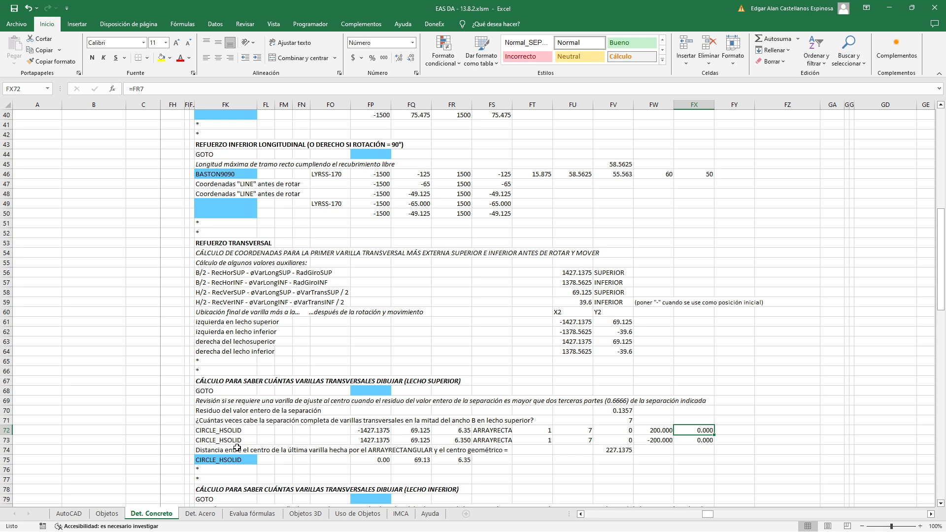
Re-examine the SI formula in FP68 that controls the jump to the lower layer's calculation at FK78
scroll(237, 448, "down", 2)
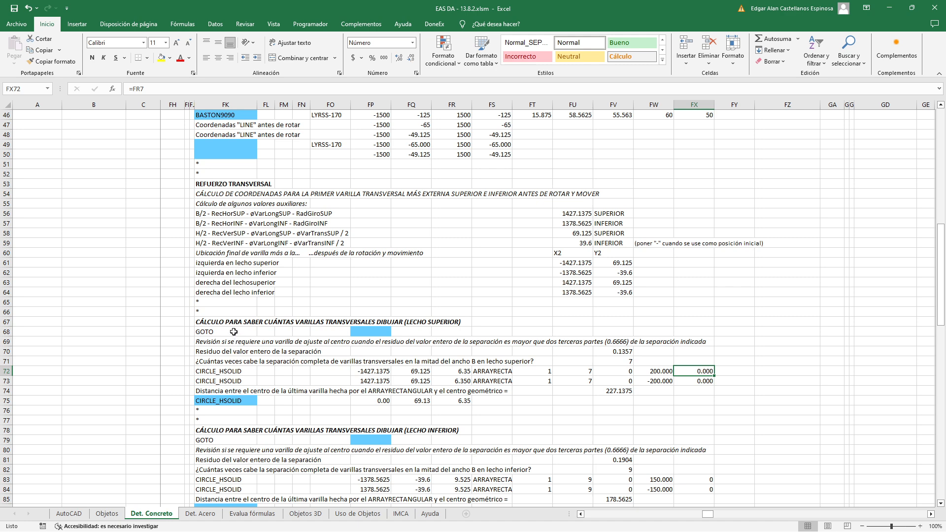
double_click(359, 332)
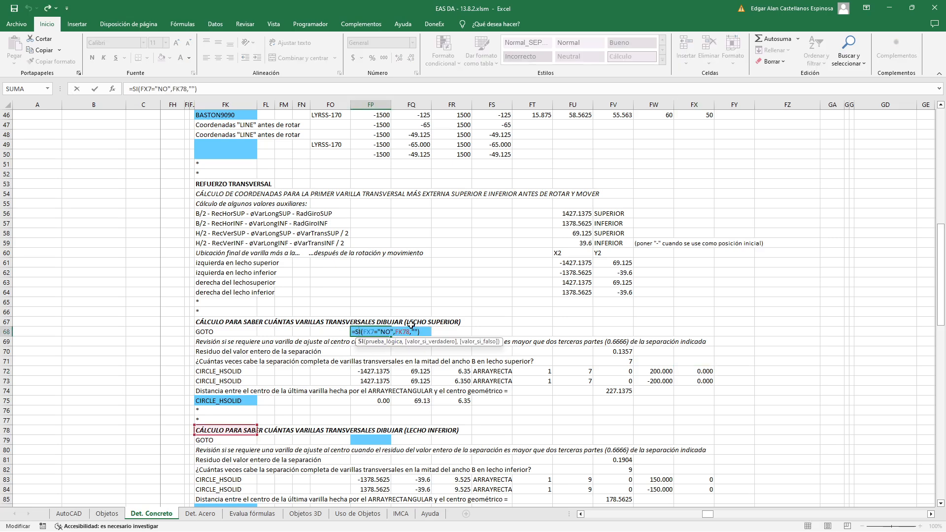
key("Return")
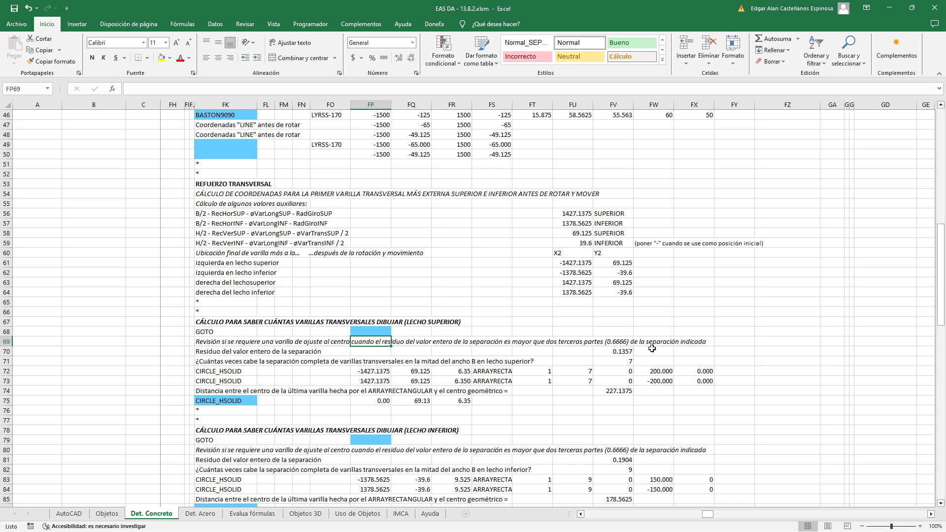
Calculate two thirds of the 200 mm bar spacing in FW67 with the formula =200*0.6666
left_click(657, 323)
type("=200")
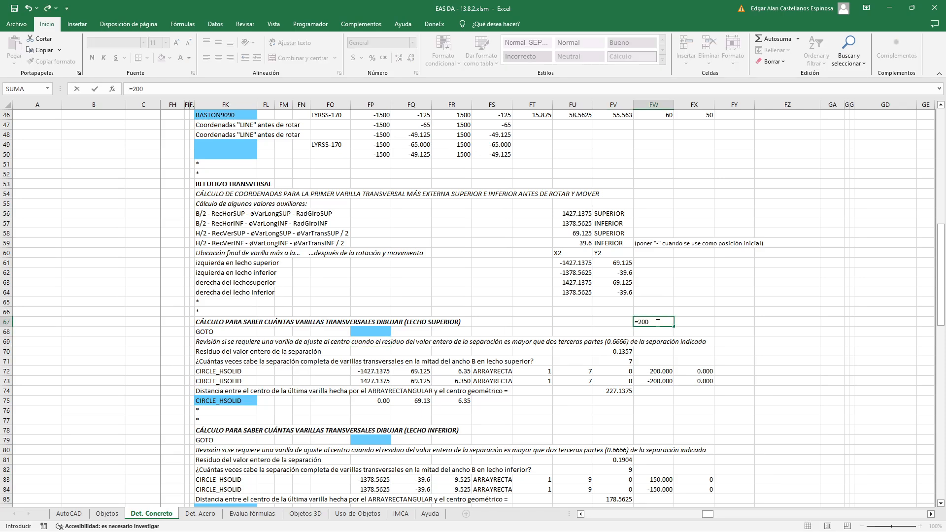
type("*0.6666")
key("Return")
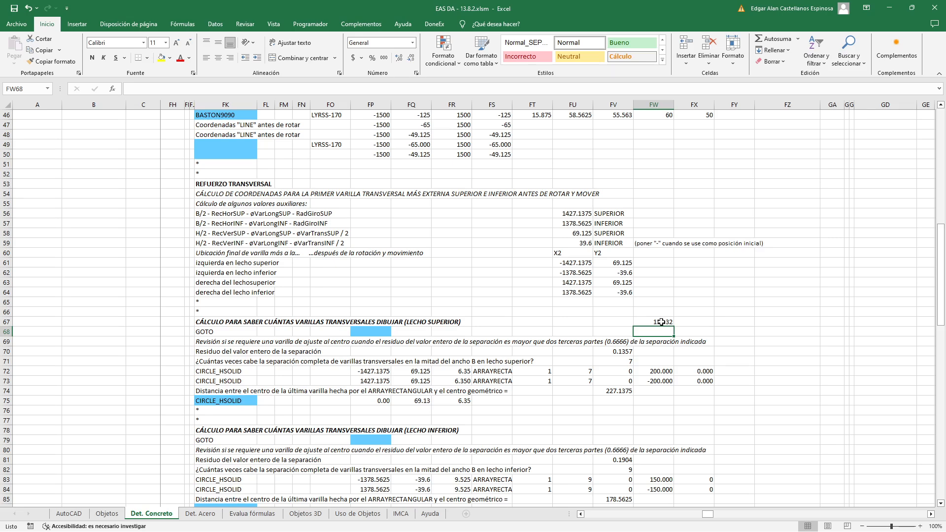
Change the scratch calculation in FW67 to =150*0.6666 to get two thirds of the 150 mm spacing
left_click(661, 322)
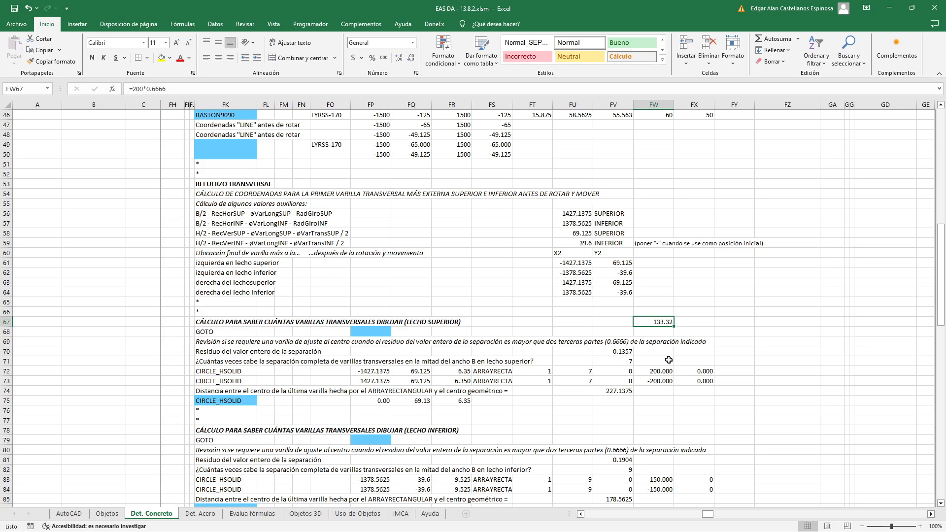
double_click(650, 323)
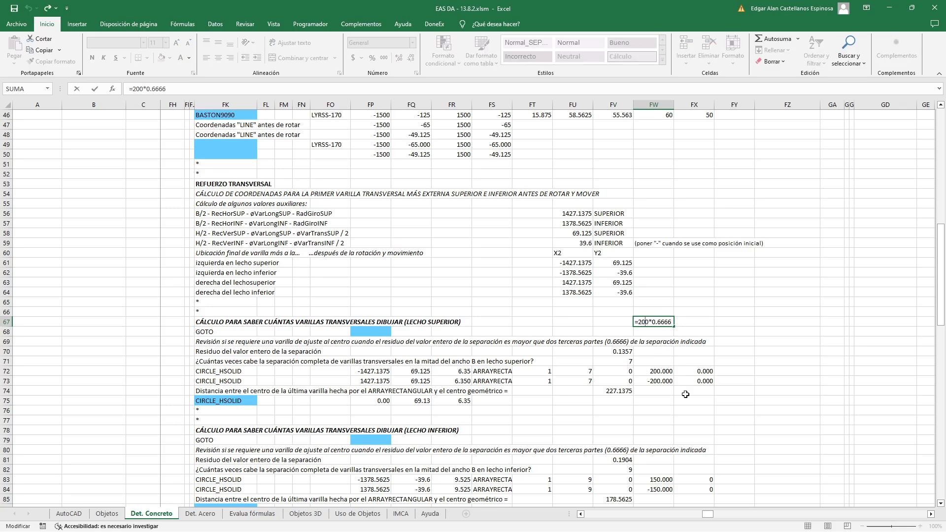
key("BackSpace")
key("BackSpace")
type("15")
key("Return")
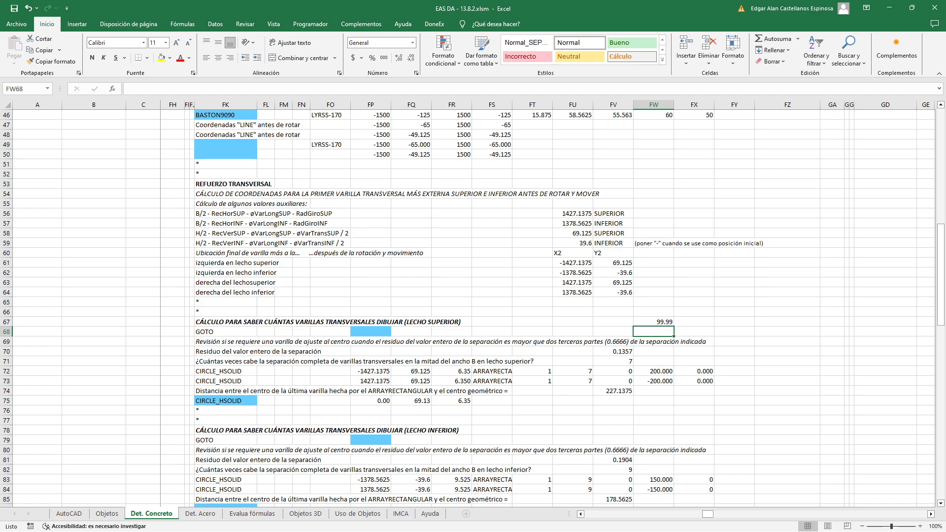
Switch to the AutoCAD drawing and highlight the two upper-layer transverse bars on either side of the centre bar
scroll(322, 313, "down", 5)
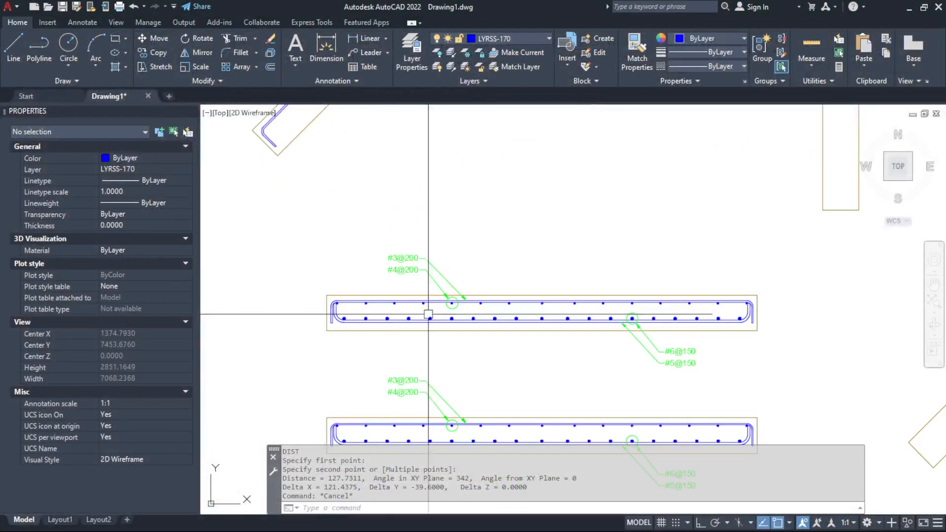
scroll(571, 314, "up", 3)
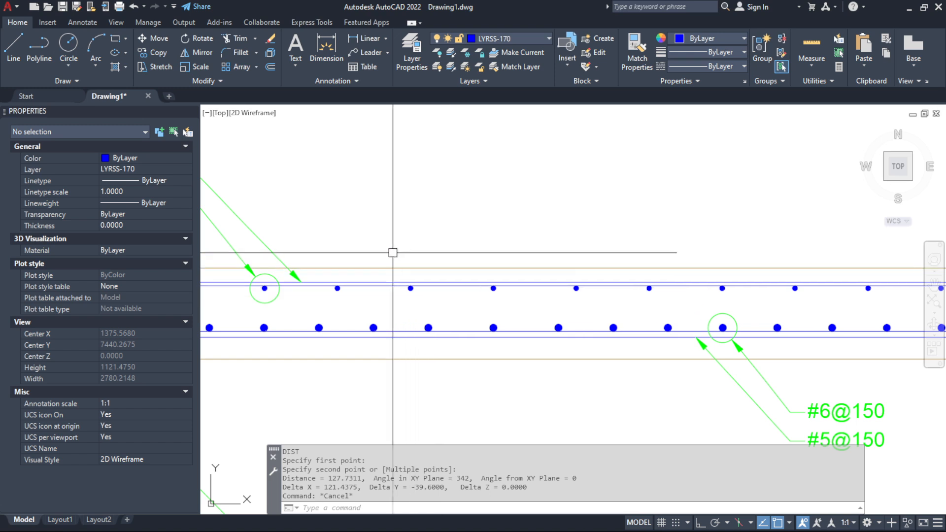
left_click(392, 253)
left_click(439, 310)
left_click(528, 236)
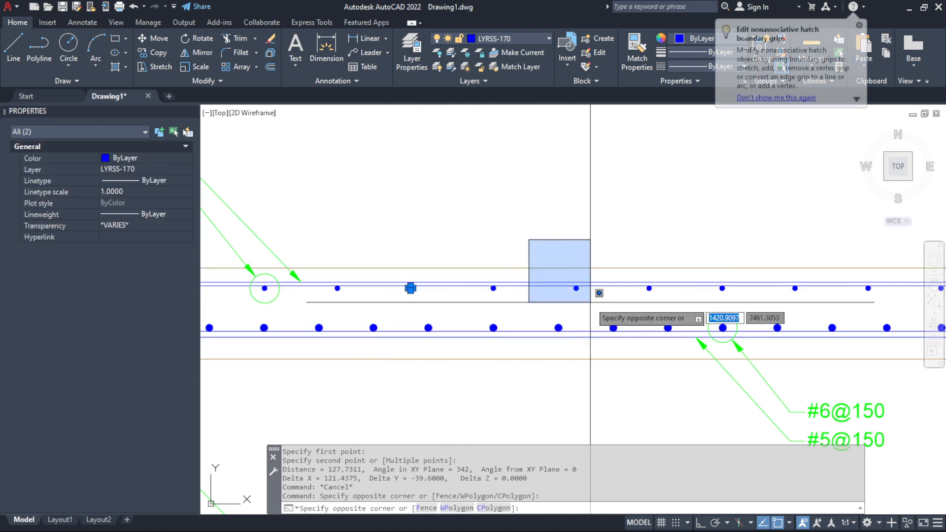
left_click(587, 312)
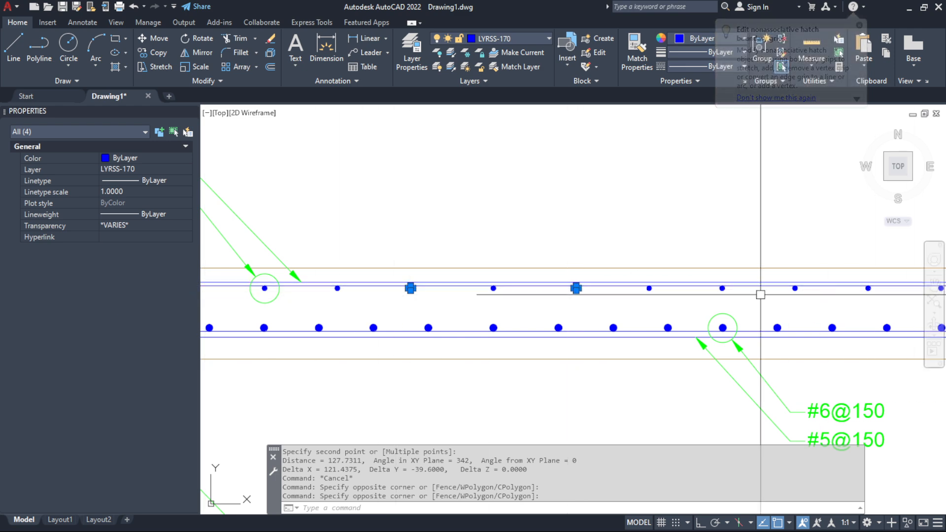
key("Escape")
Highlight the lower-layer bars on both sides of the centre, and then the central adjustment bar between them
scroll(436, 337, "up", 3)
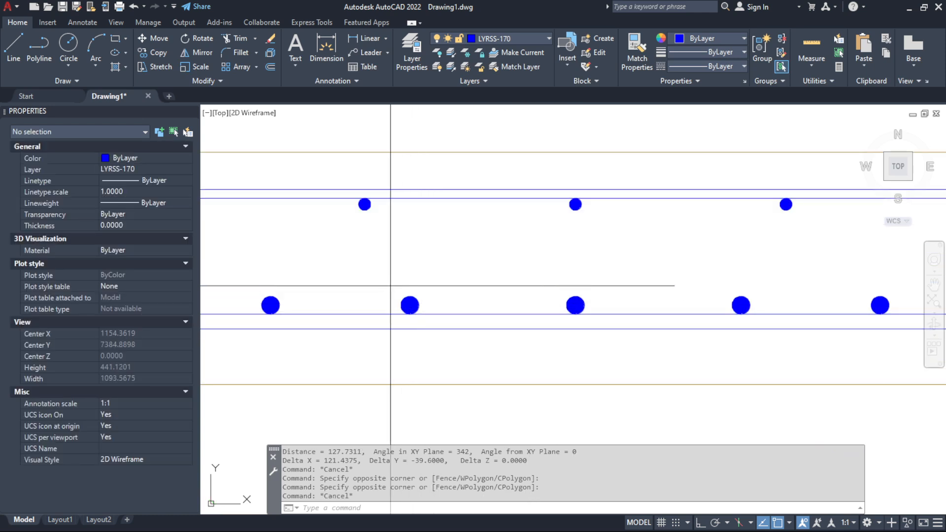
left_click(409, 304)
left_click(741, 306)
key("Escape")
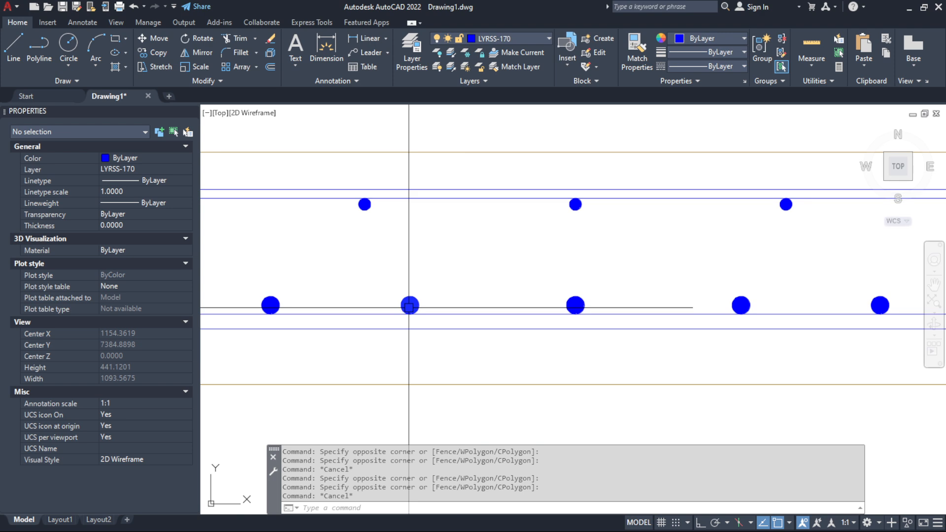
mouse_move(408, 308)
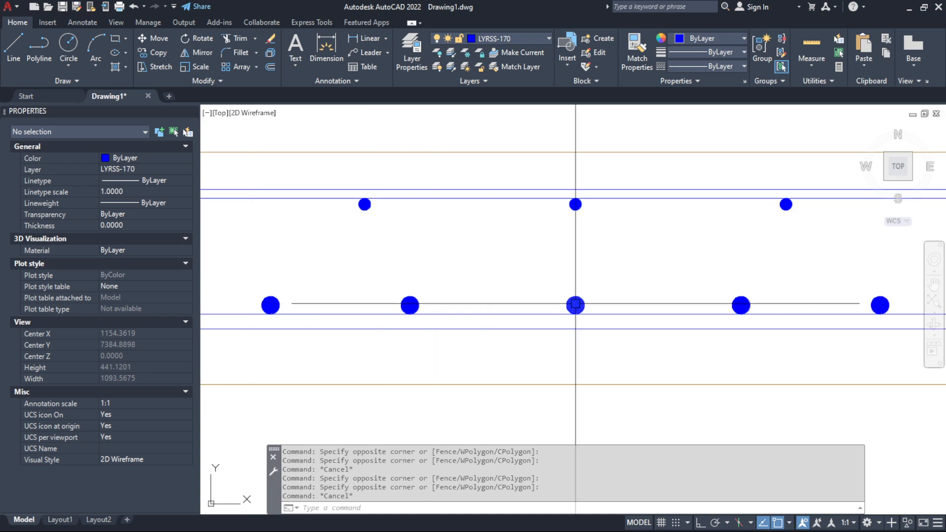
left_click(521, 261)
left_click(635, 356)
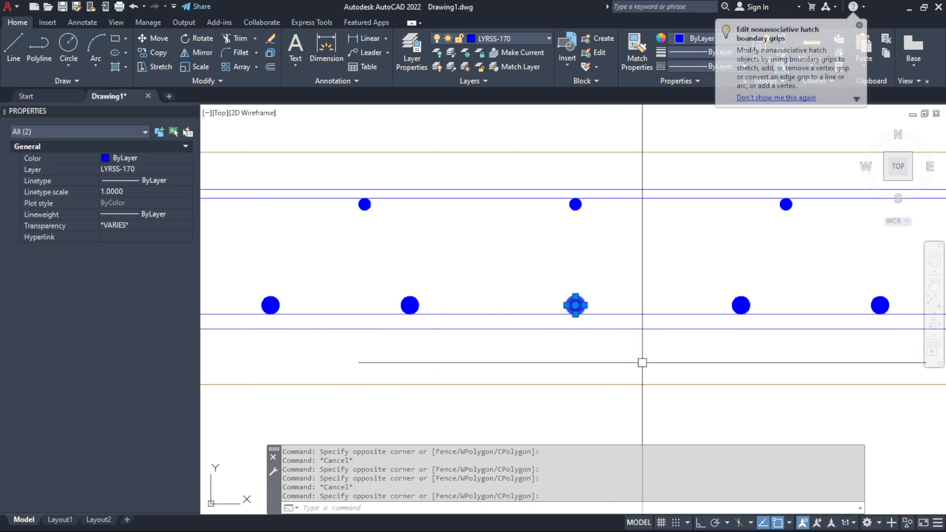
key("Escape")
Return to the Excel workbook and clear the scratch calculation from FW67
key("alt+Tab")
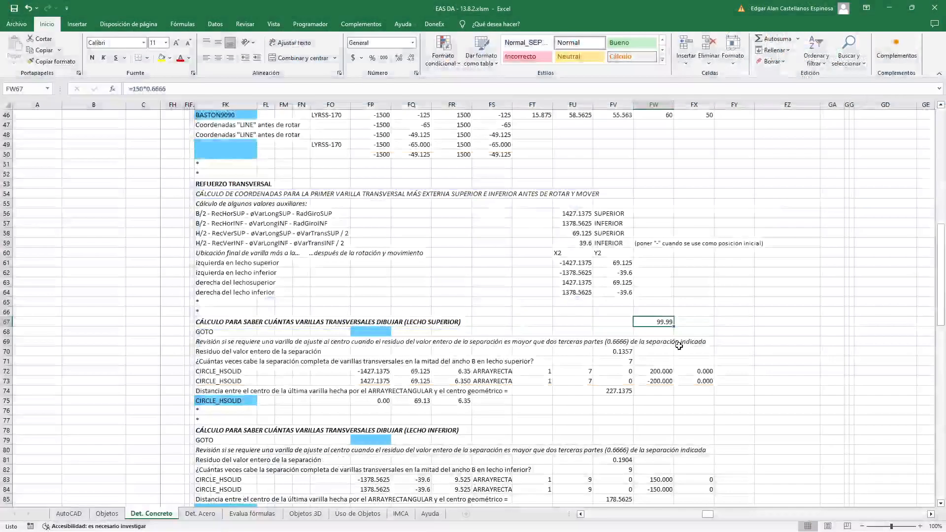
key("Delete")
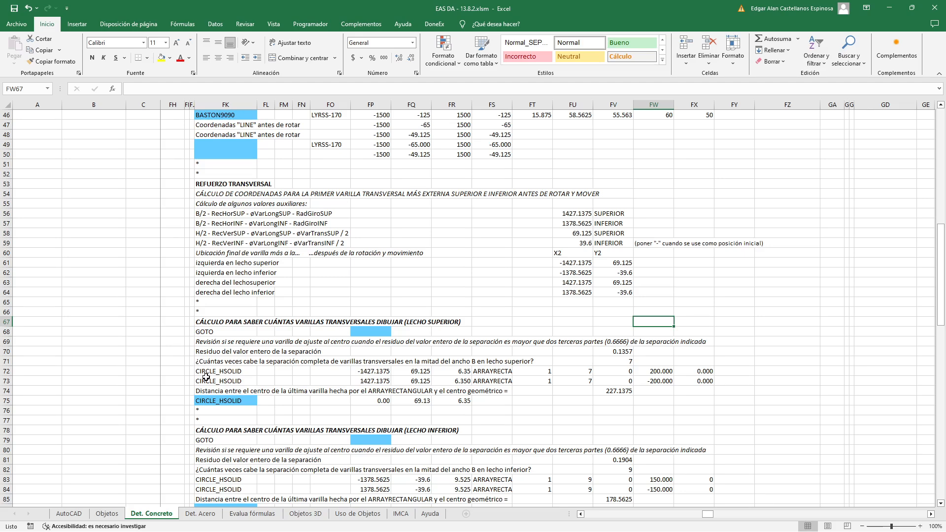
Inspect the residue formula in FV70, checking the FU56/FS12 quotient and the subtracted ENTERO(FU56/FS12) part separately
double_click(623, 352)
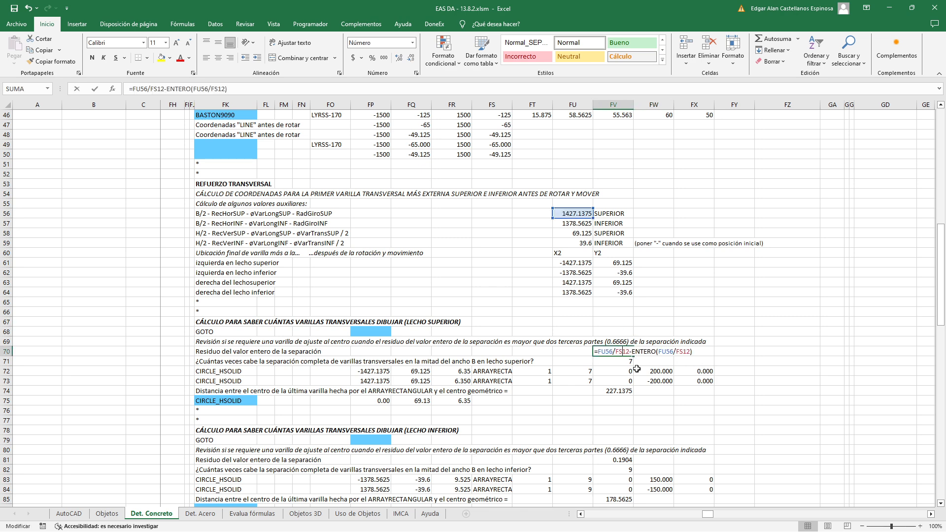
left_click_drag(597, 352, 612, 352)
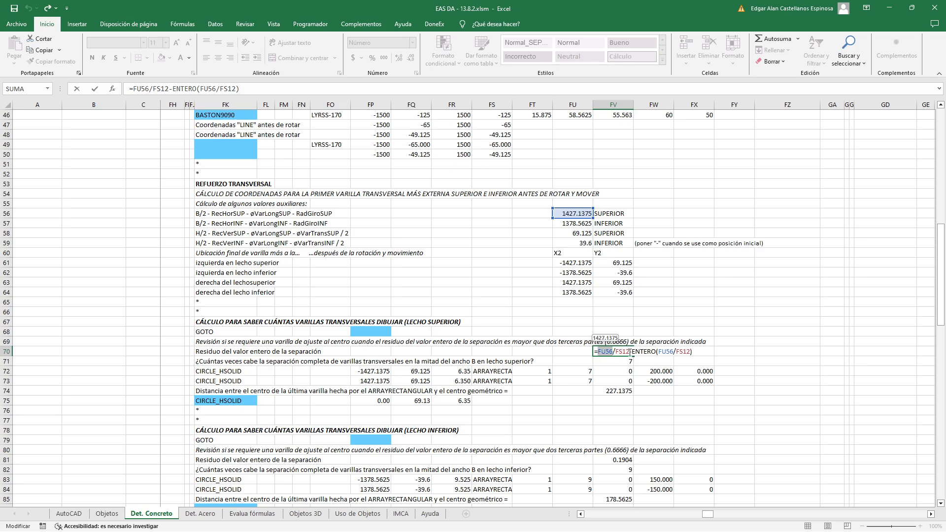
left_click_drag(630, 351, 616, 352)
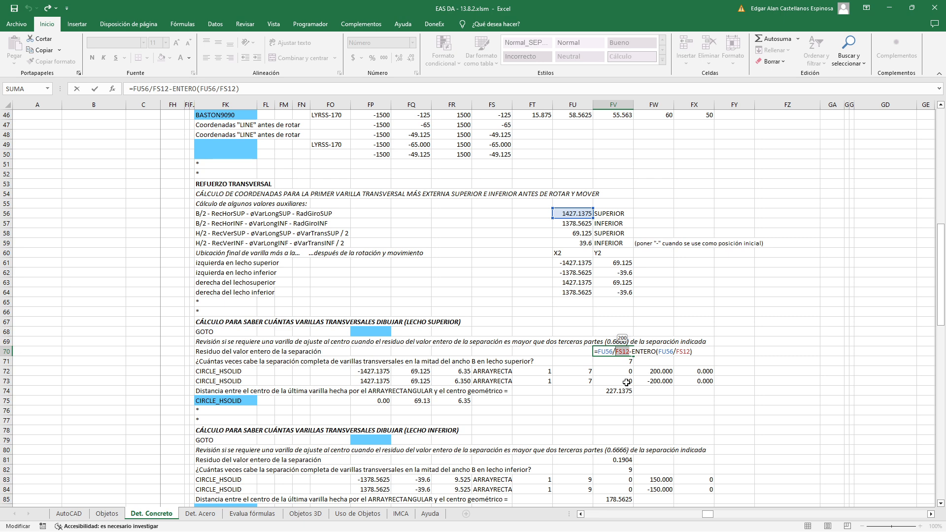
key("ctrl+Return")
double_click(634, 351)
left_click_drag(632, 352, 692, 352)
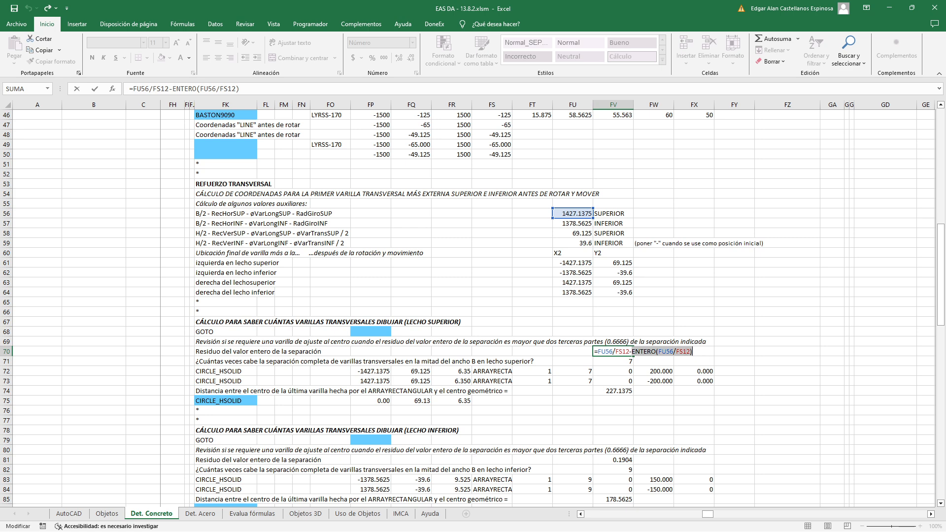
left_click_drag(598, 352, 626, 354)
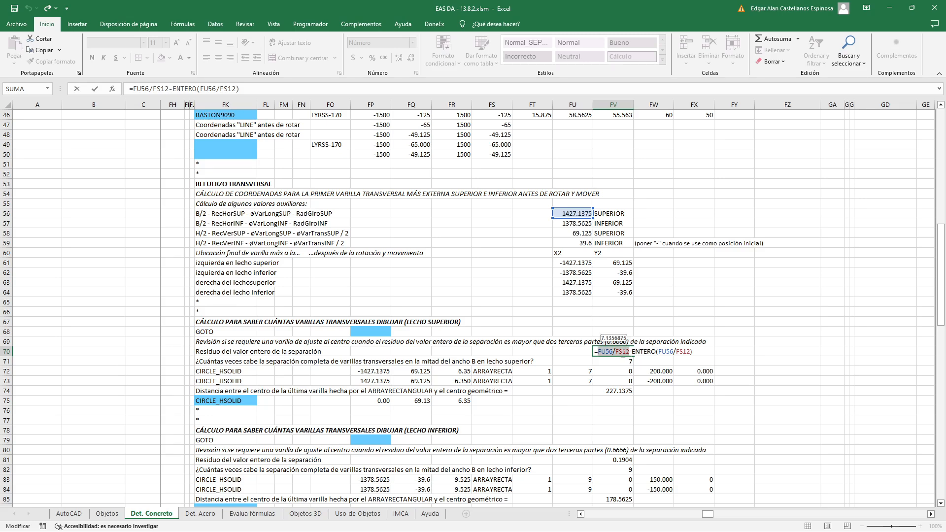
key("Escape")
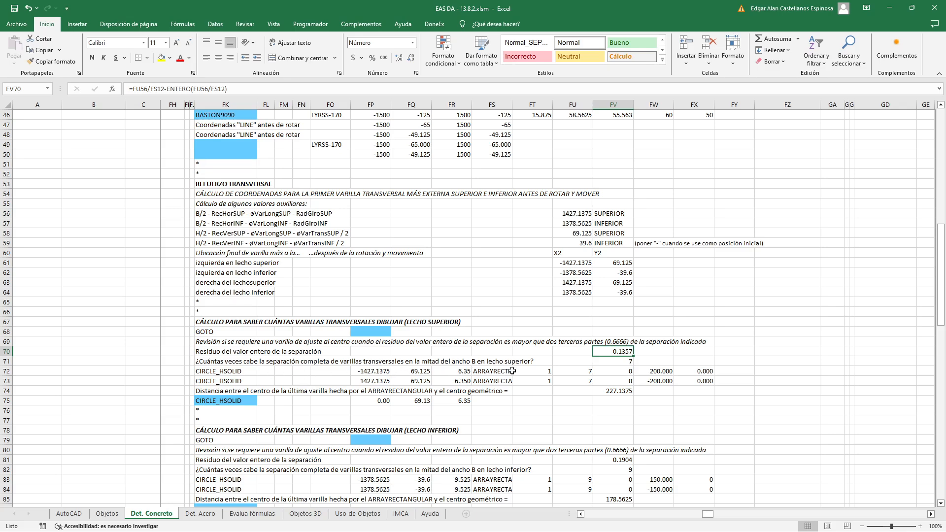
Review the bar-spacing question in FK71 and measure the distance between two adjacent upper-layer bars in AutoCAD
left_click(224, 362)
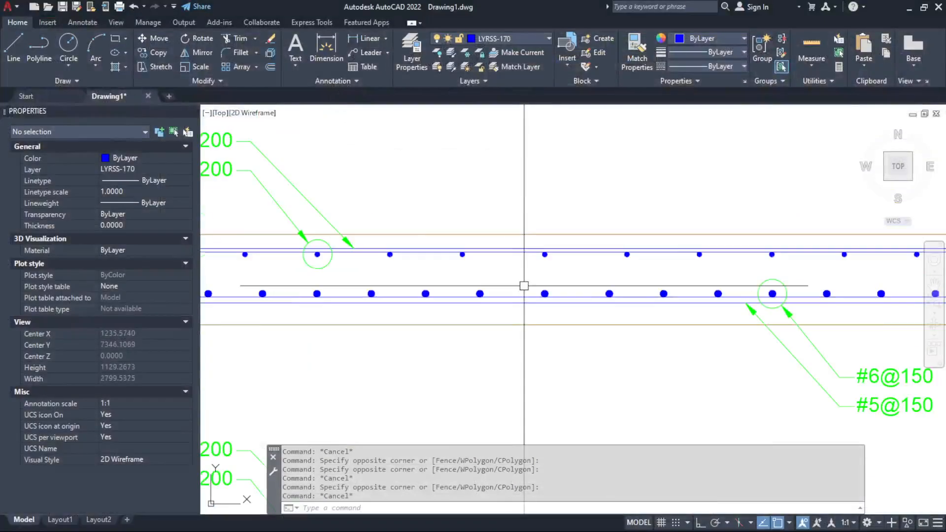
scroll(522, 281, "up", 2)
type("D")
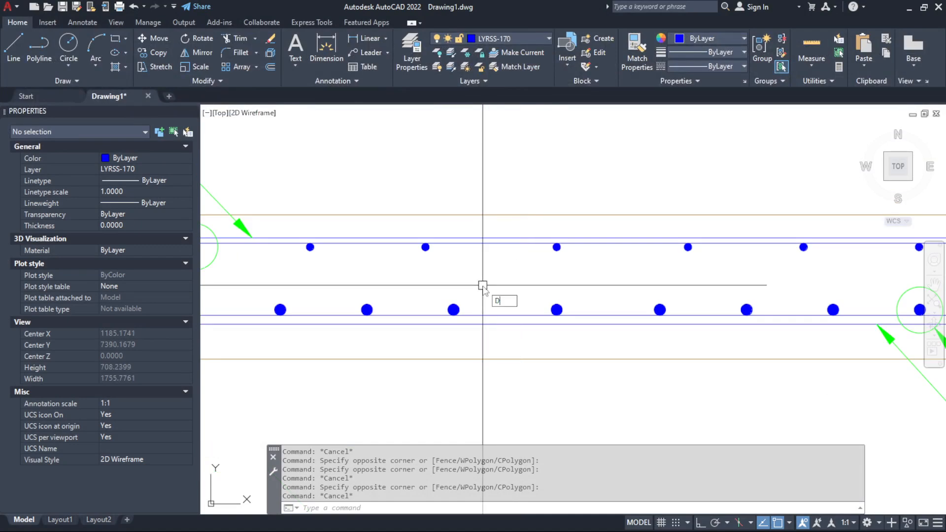
key("Return")
scroll(441, 235, "up", 2)
left_click(461, 226)
scroll(463, 230, "down", 2)
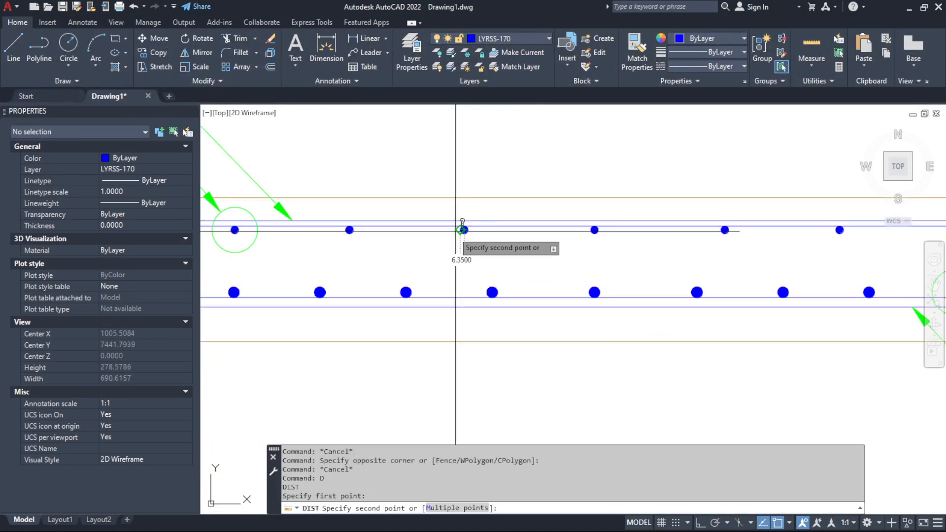
scroll(342, 224, "up", 2)
scroll(344, 225, "up", 2)
left_click(344, 225)
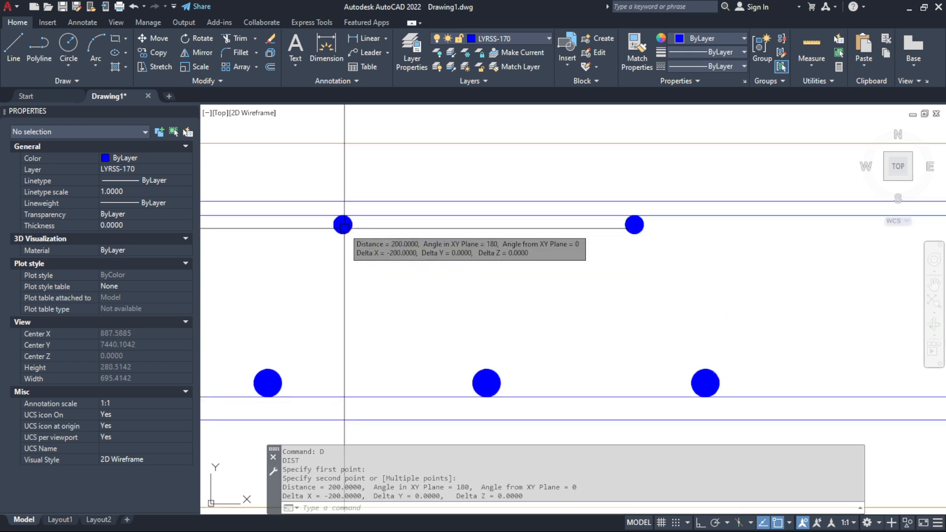
scroll(537, 317, "down", 4)
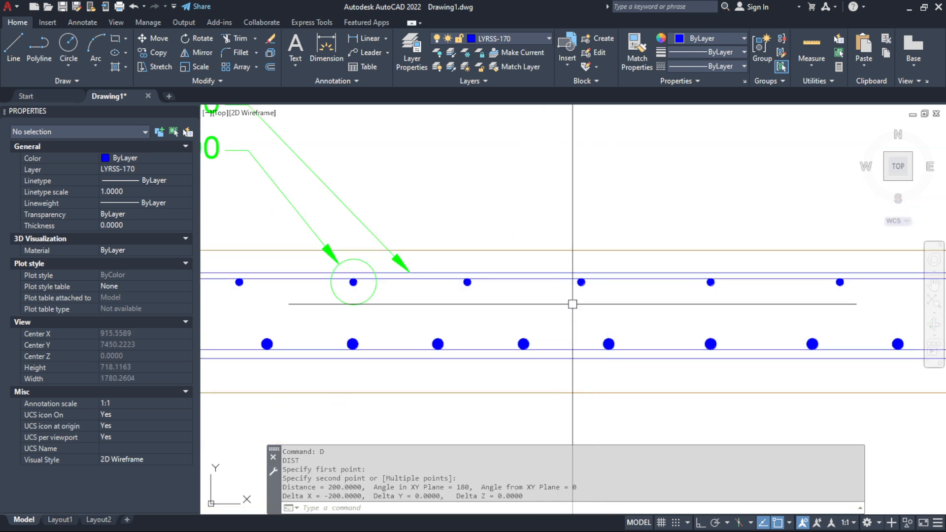
scroll(572, 304, "up", 2)
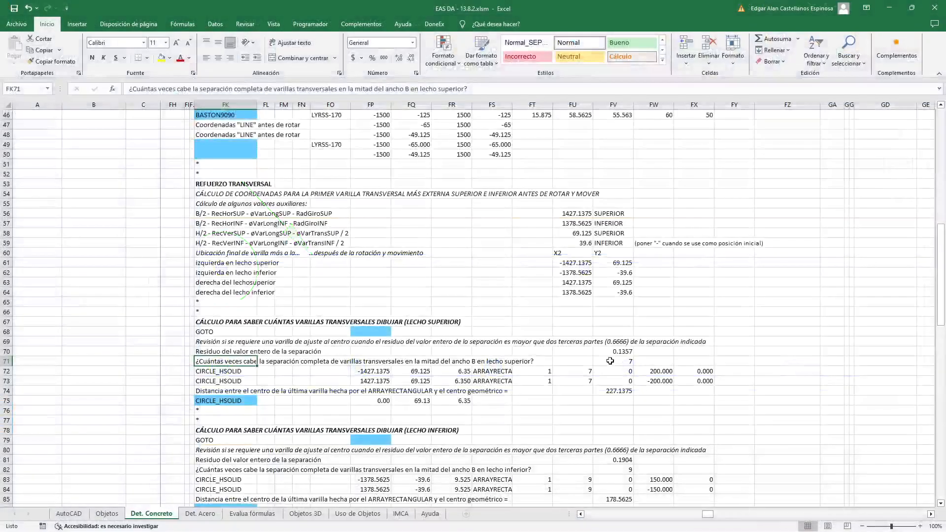
Inspect the ENTERO(FU56/FS12) formula in FV71 and compare it with the upper-layer bars in the AutoCAD section
double_click(611, 361)
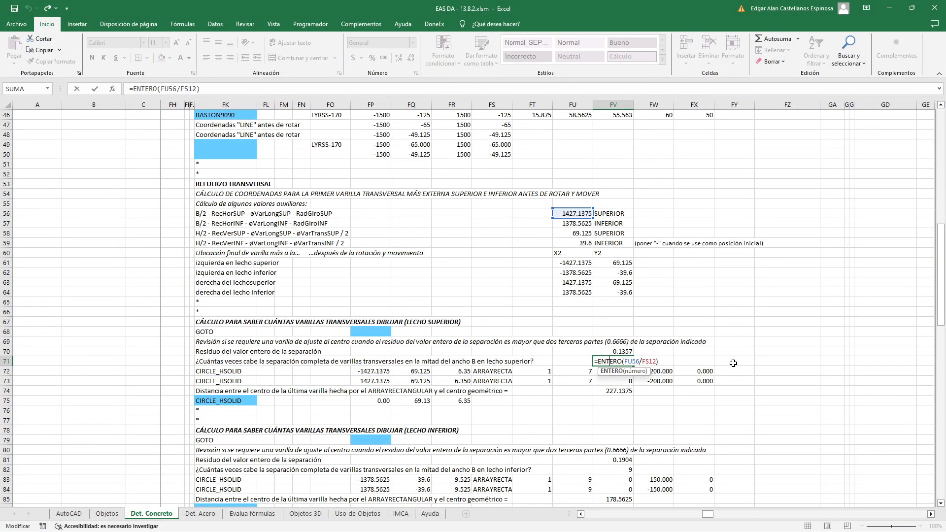
key("Return")
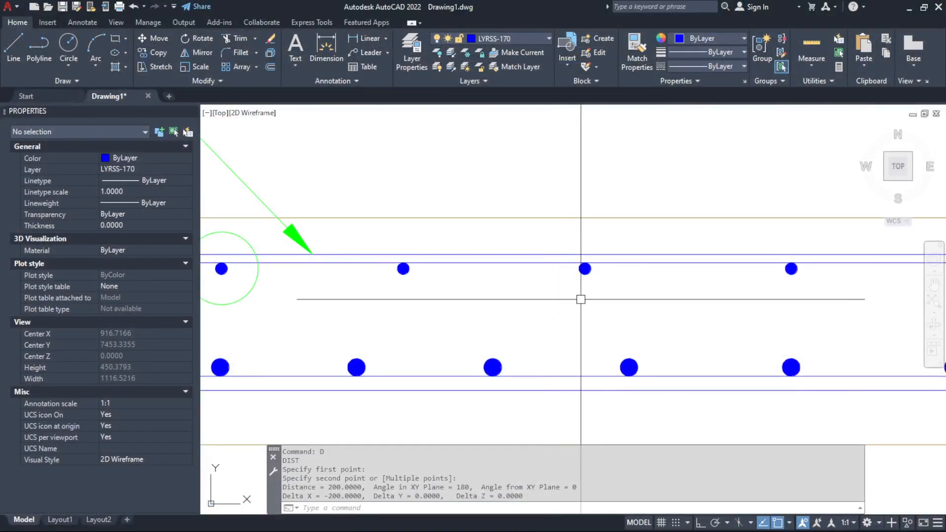
scroll(581, 305, "down", 5)
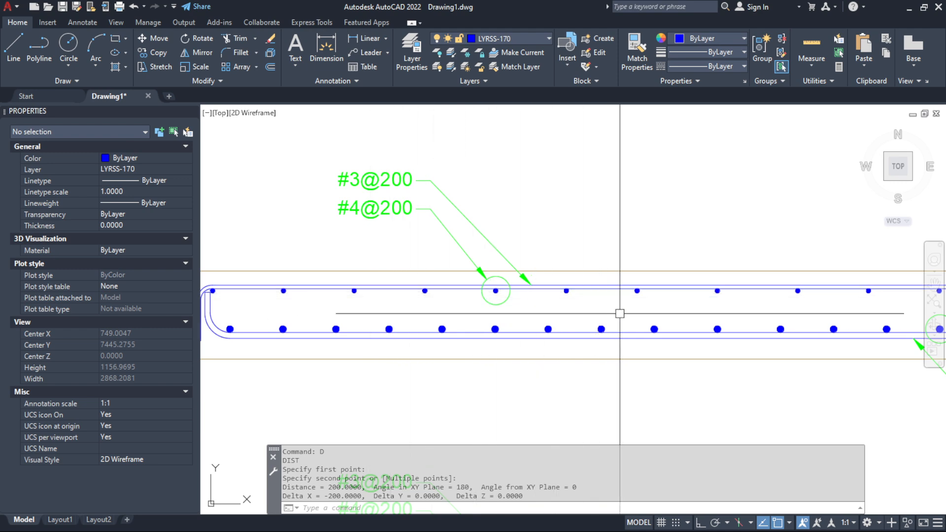
key("Escape")
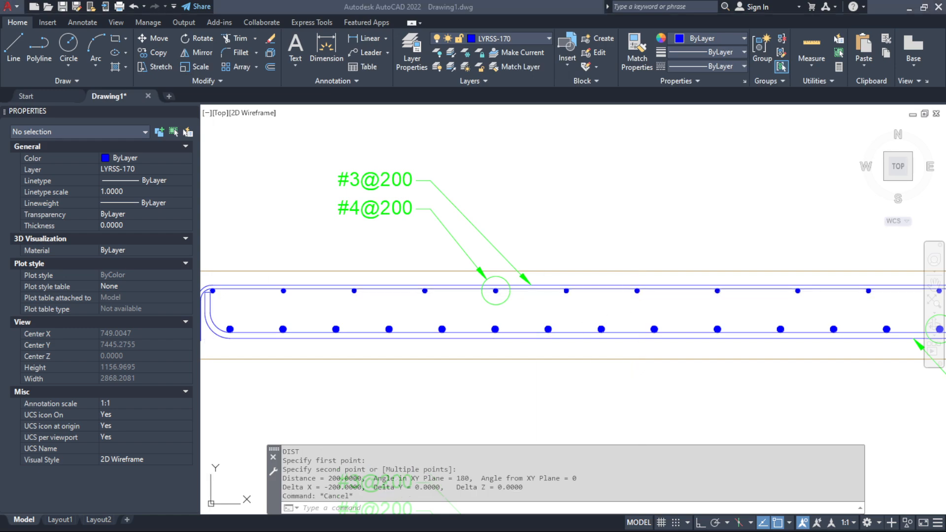
key("alt+Tab")
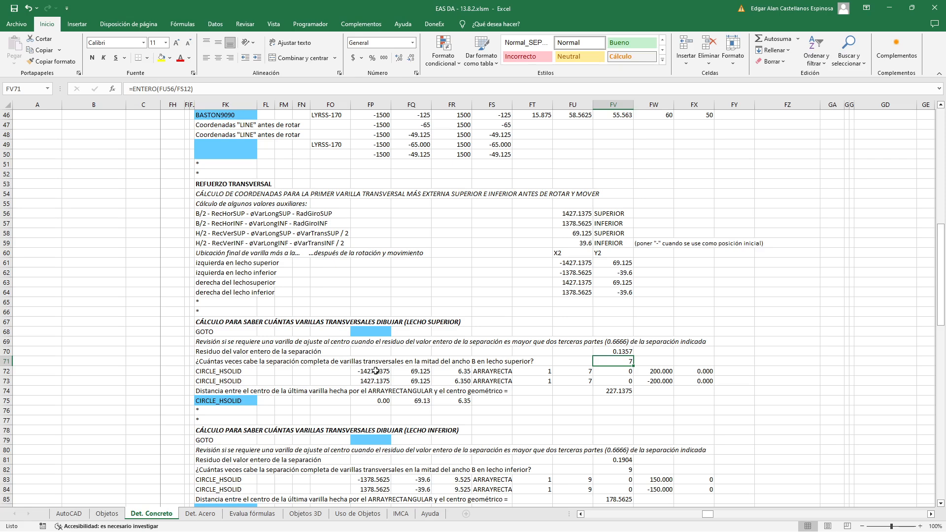
Check the CIRCLE_HSOLID centre coordinate references in FP72 and FQ72, and the rotation formula in FU61 behind the X coordinate
double_click(376, 371)
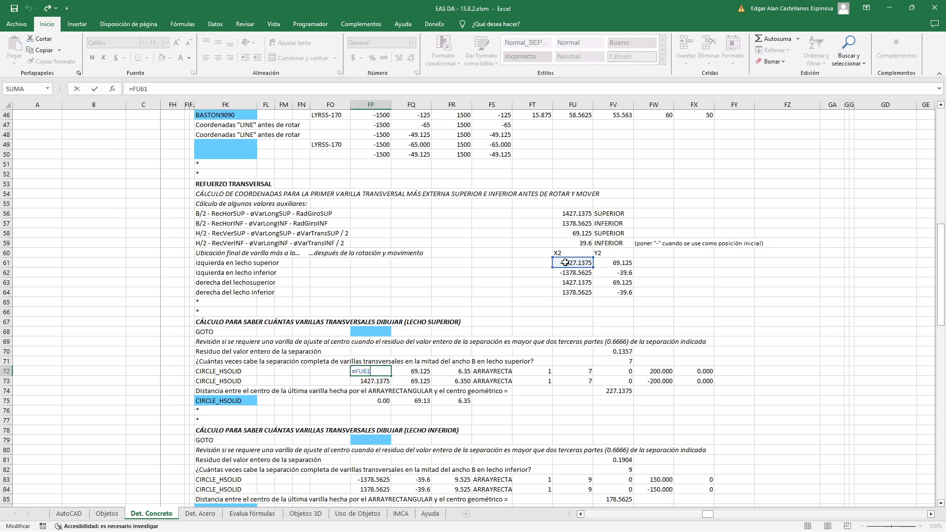
key("Return")
double_click(412, 372)
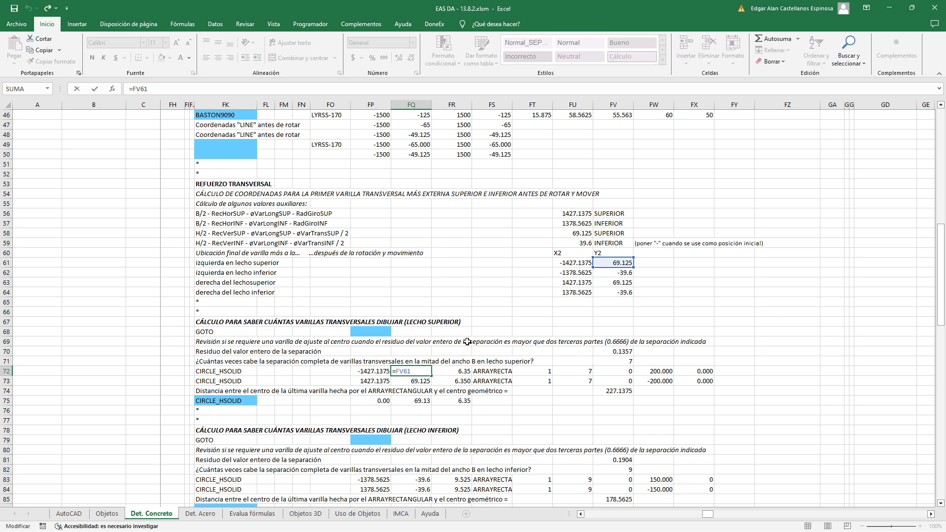
key("Escape")
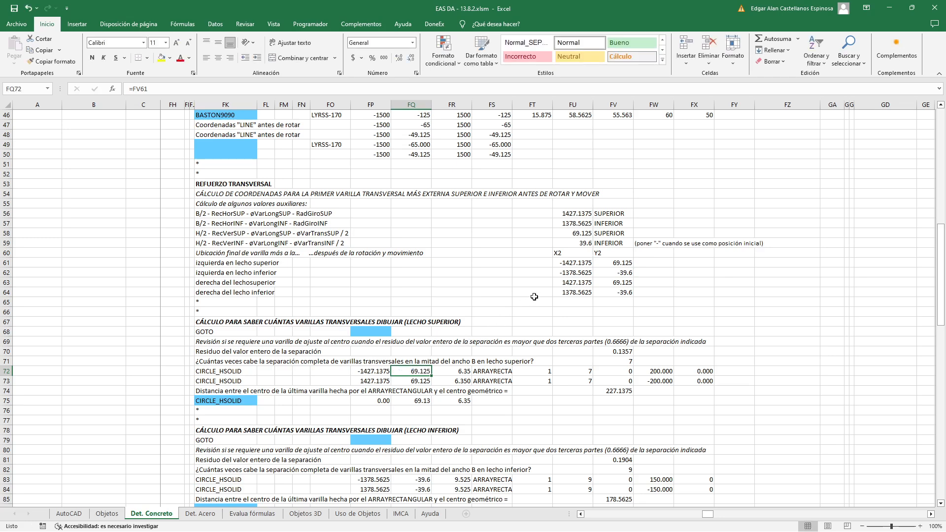
double_click(575, 262)
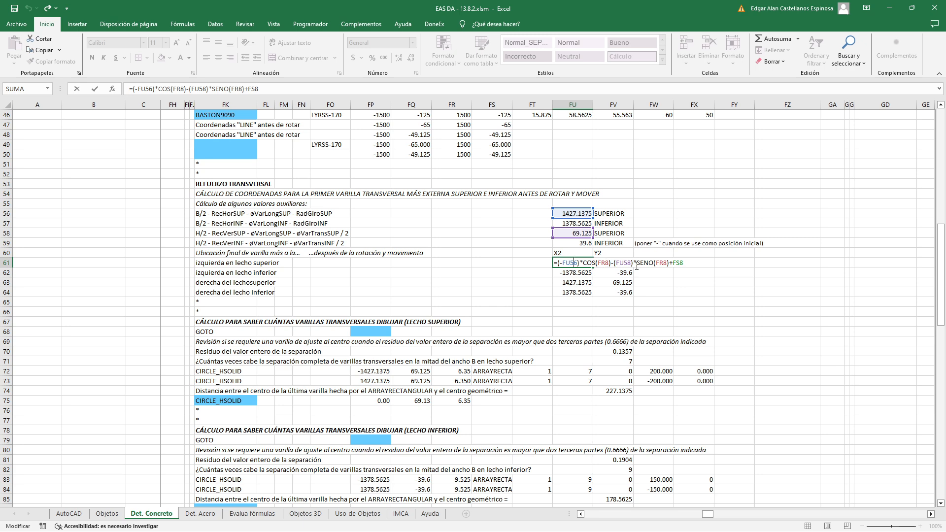
key("Escape")
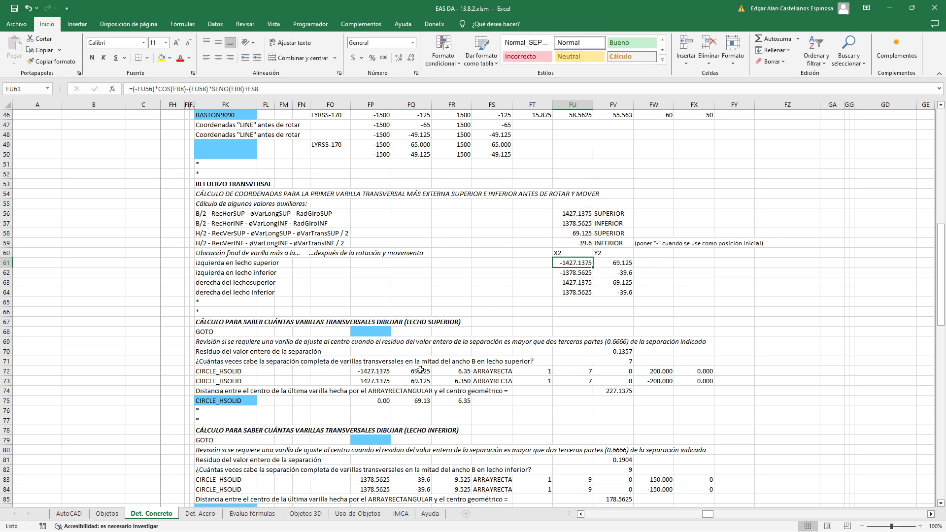
Inspect the CIRCLE_HSOLID radius formula in FR72 and trace its reference to the bar diameter in FR12, leaving the formula unedited
double_click(458, 371)
scroll(445, 386, "up", 10)
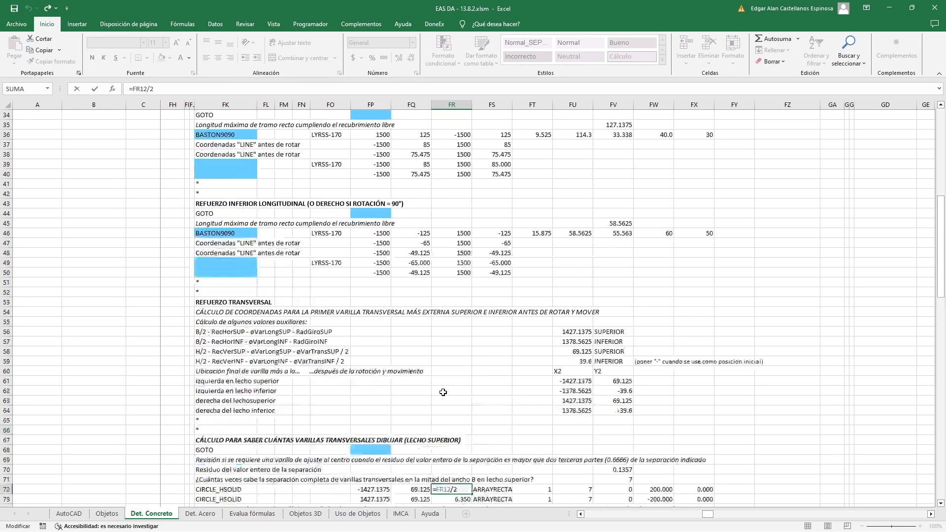
scroll(446, 387, "up", 5)
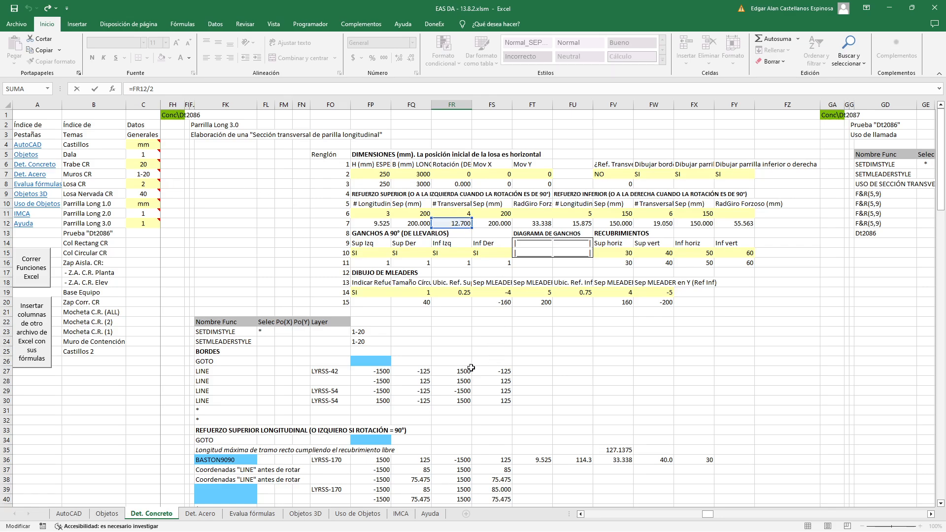
scroll(468, 372, "down", 9)
scroll(468, 372, "down", 5)
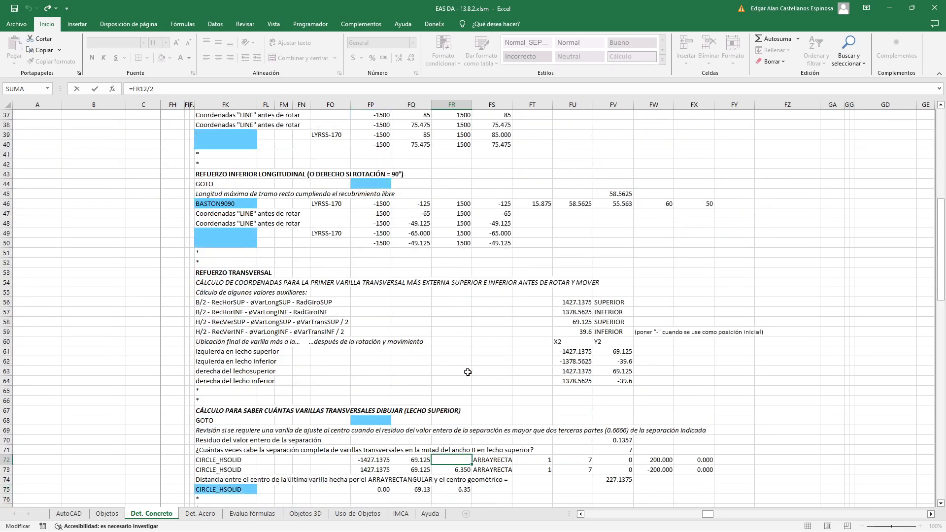
key("Escape")
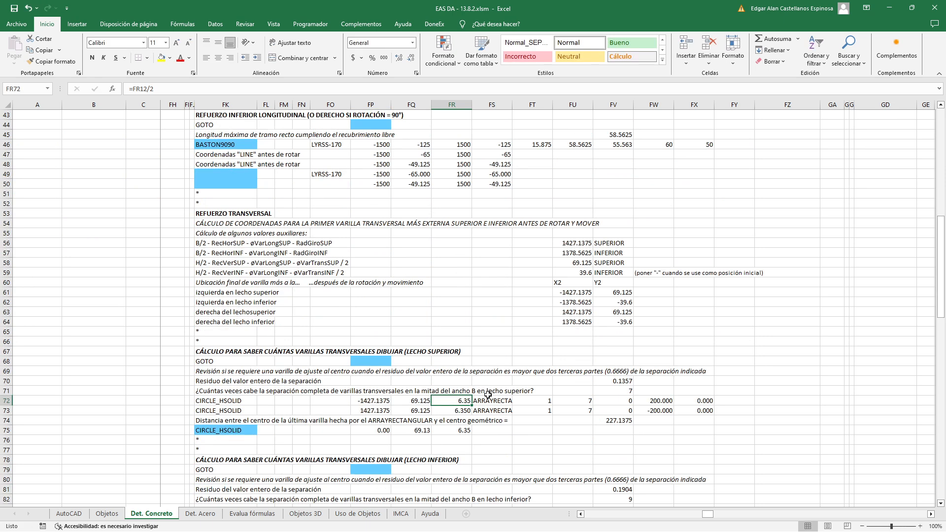
Compare the CIRCLE_HSOLID parameters in FK72:FR72 with the leftmost upper-layer bar in the AutoCAD section by selecting each
left_click_drag(217, 398, 468, 401)
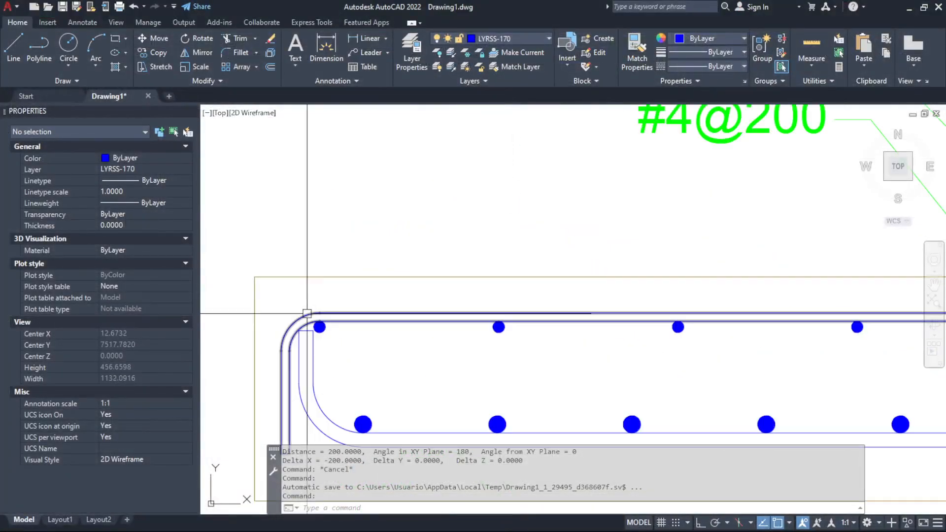
left_click(307, 314)
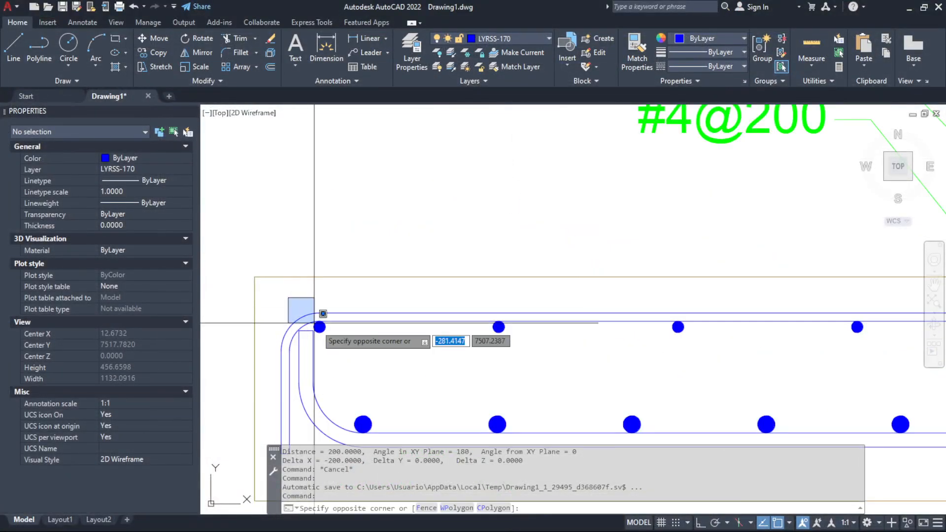
left_click(345, 353)
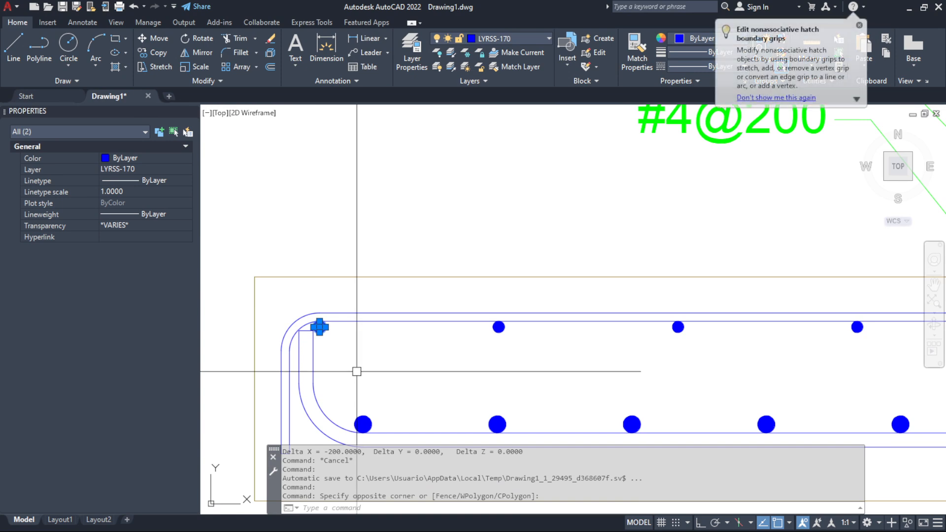
key("Escape")
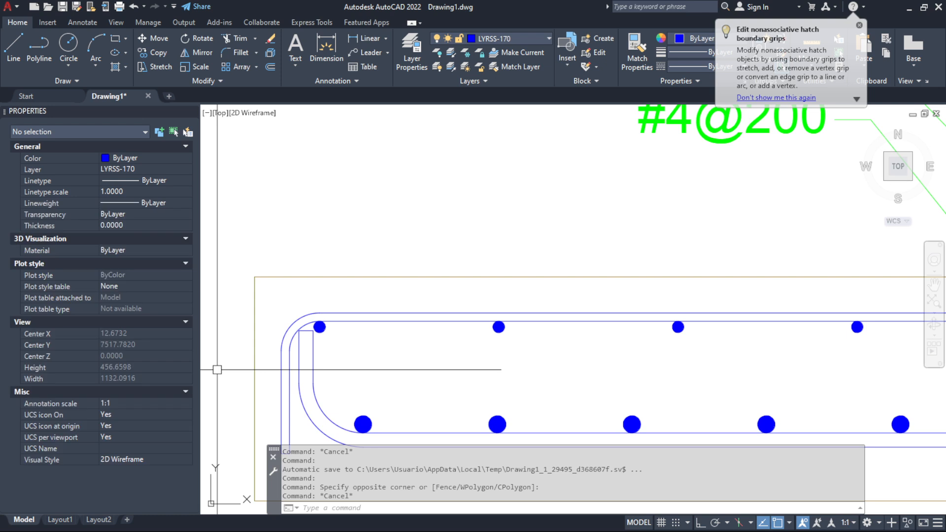
Highlight the remaining upper-layer bars in the section's left half, excluding the leader circle, and clear the selection
scroll(266, 330, "down", 4)
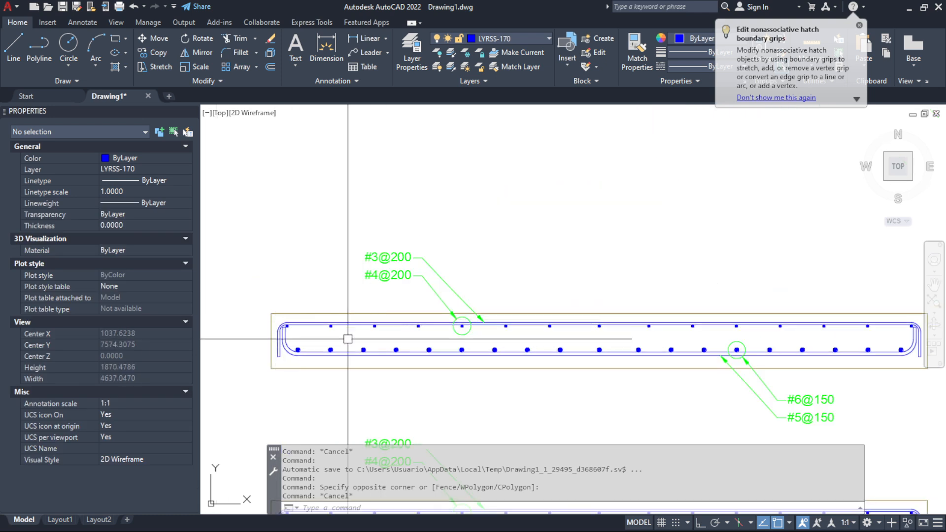
left_click(302, 300)
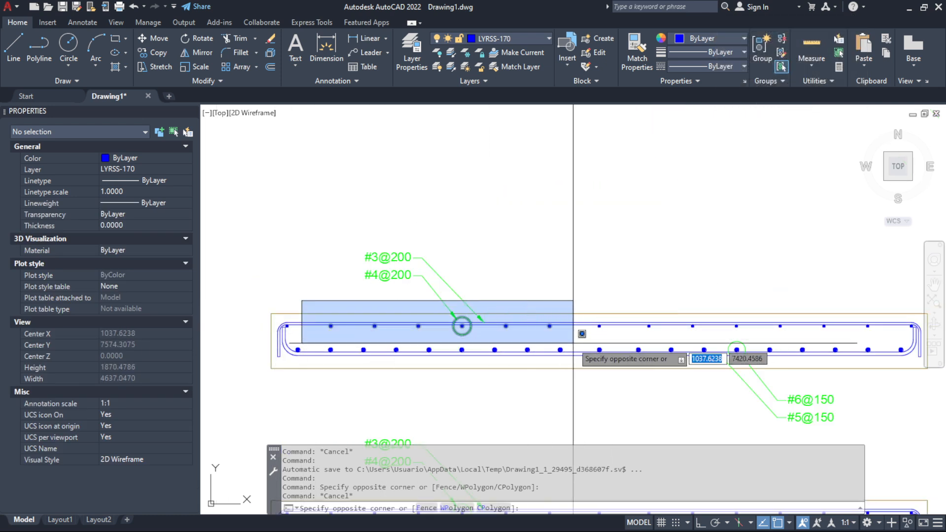
left_click(573, 343)
scroll(464, 340, "up", 6)
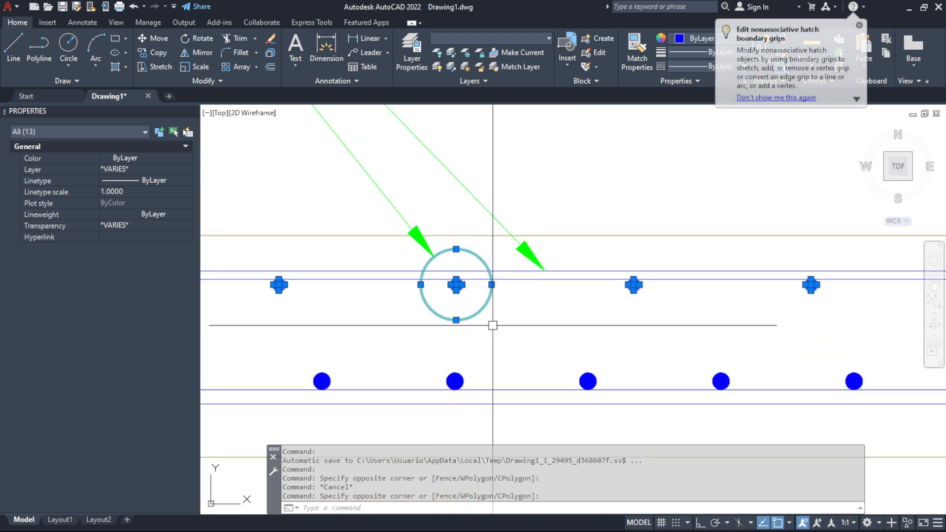
left_click(493, 326, "shift")
left_click(475, 310, "shift")
scroll(460, 312, "down", 6)
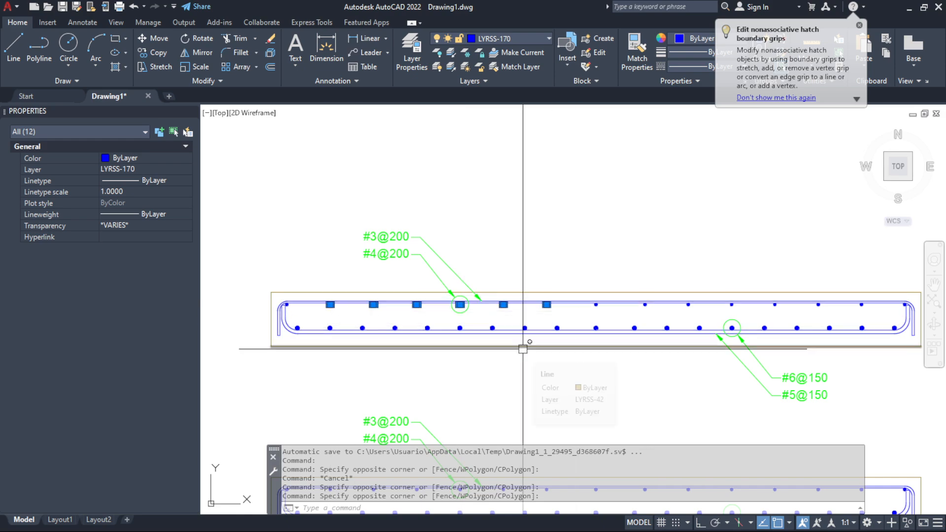
key("Escape")
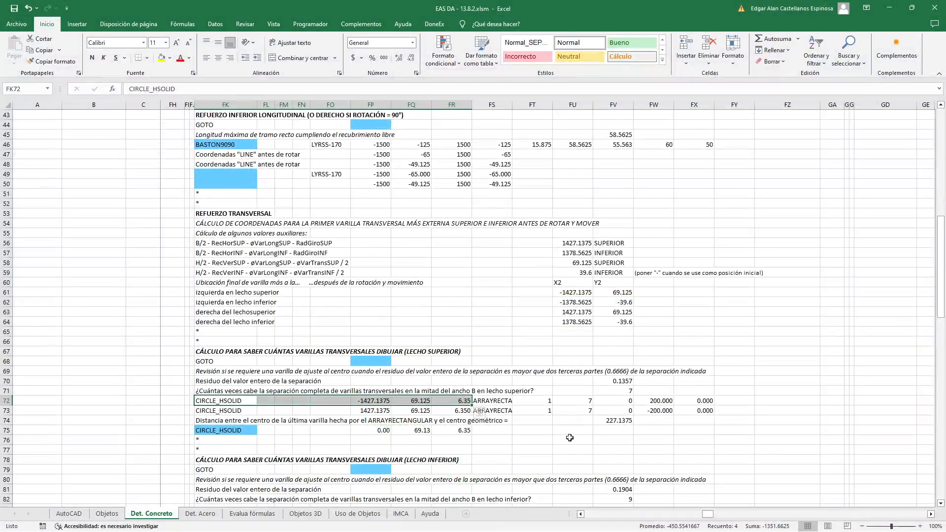
Switch to Excel and inspect the ARRAYRECTANGULAR parameters in FS72 and FT72 and the bar-count formula in FU72
scroll(562, 439, "up", 1)
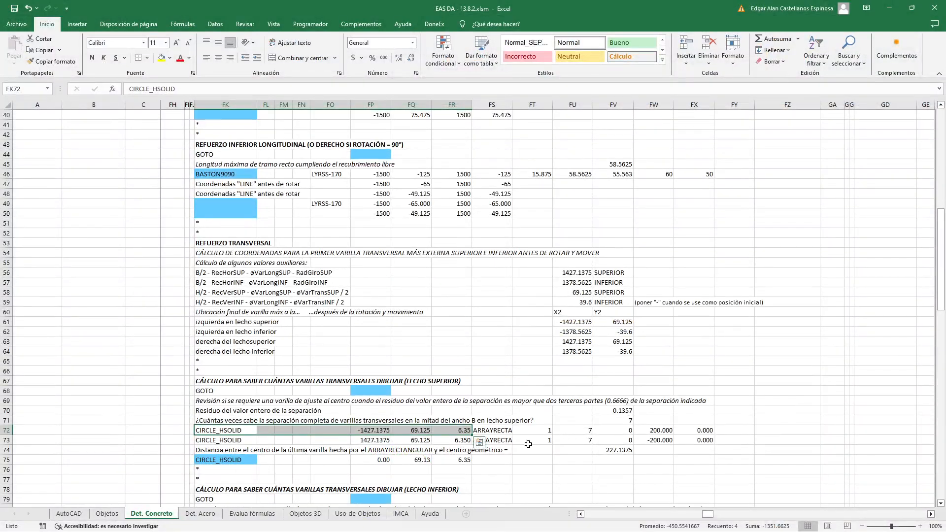
scroll(525, 442, "down", 1)
scroll(511, 436, "down", 3)
left_click(495, 312)
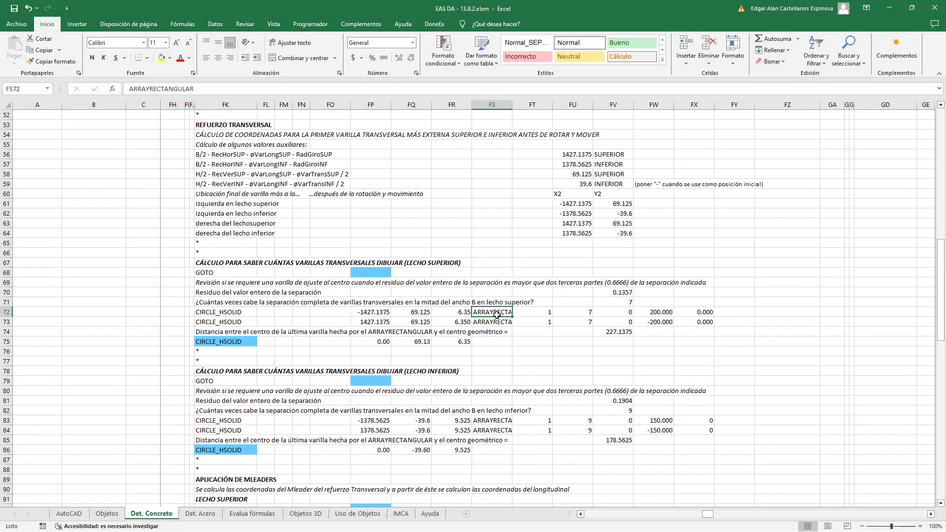
left_click(539, 313)
double_click(579, 311)
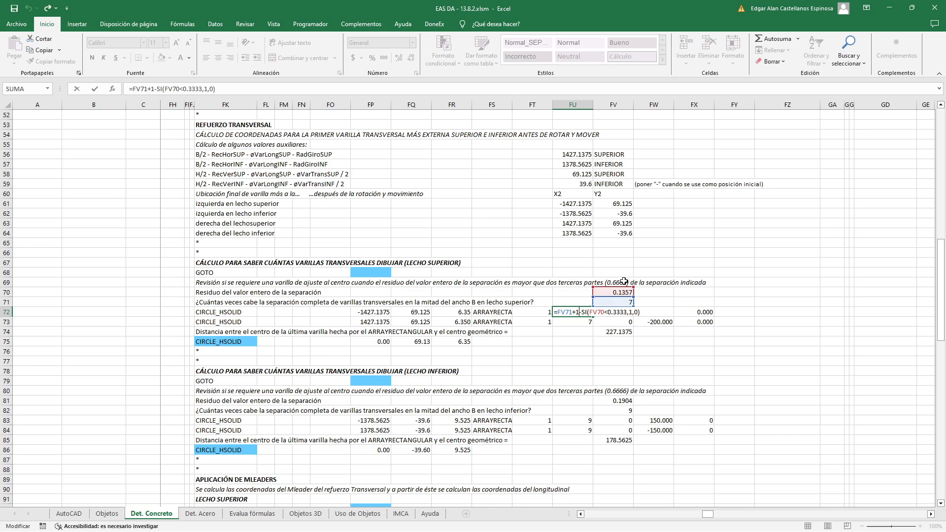
key("Escape")
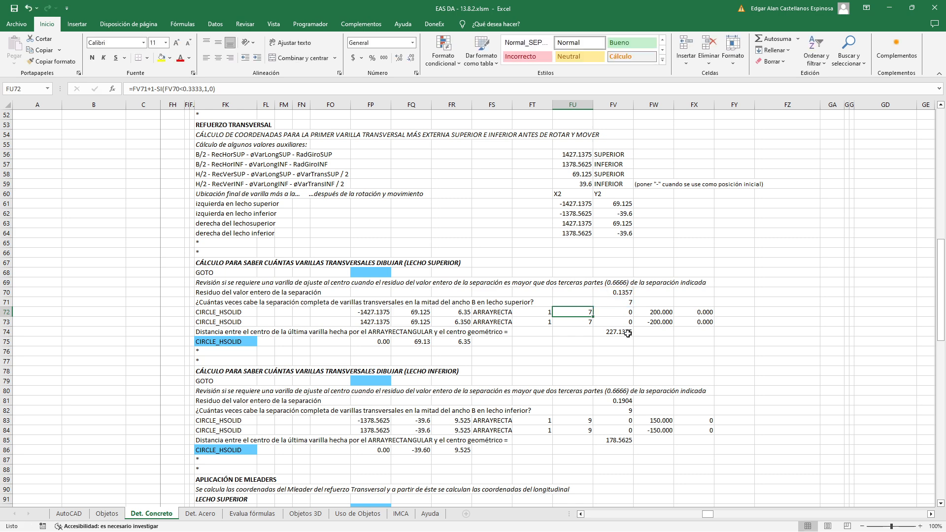
Check the ARRAYRECTANGULAR value in FV72 and the spacing reference in FW72 that points to FS12
double_click(620, 310)
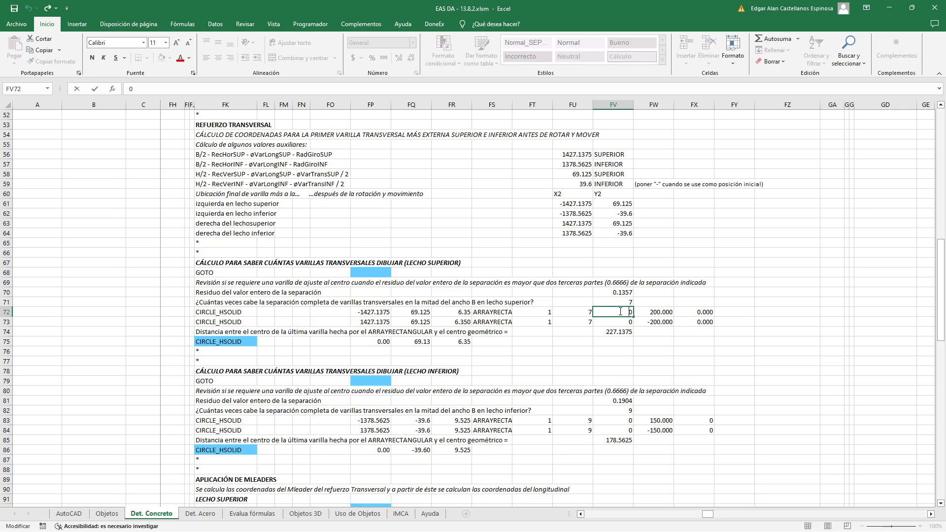
key("Escape")
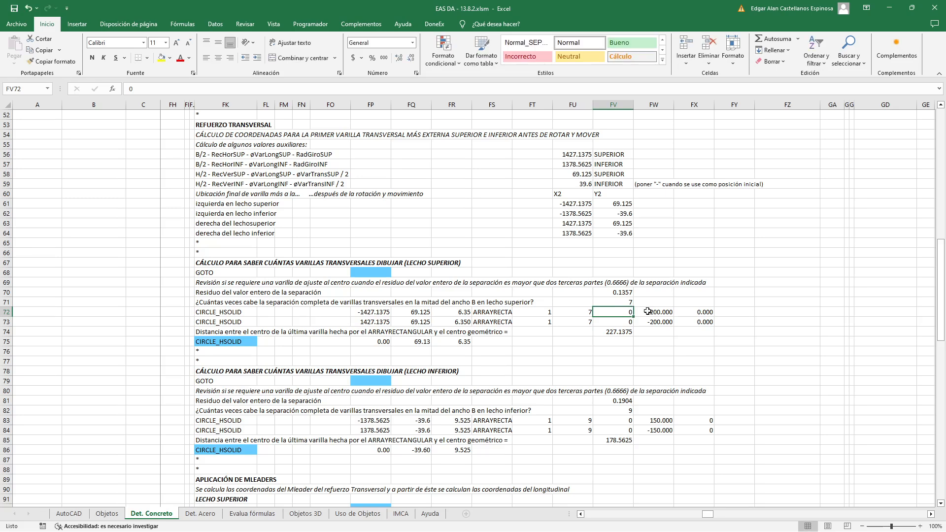
double_click(648, 312)
scroll(651, 344, "up", 17)
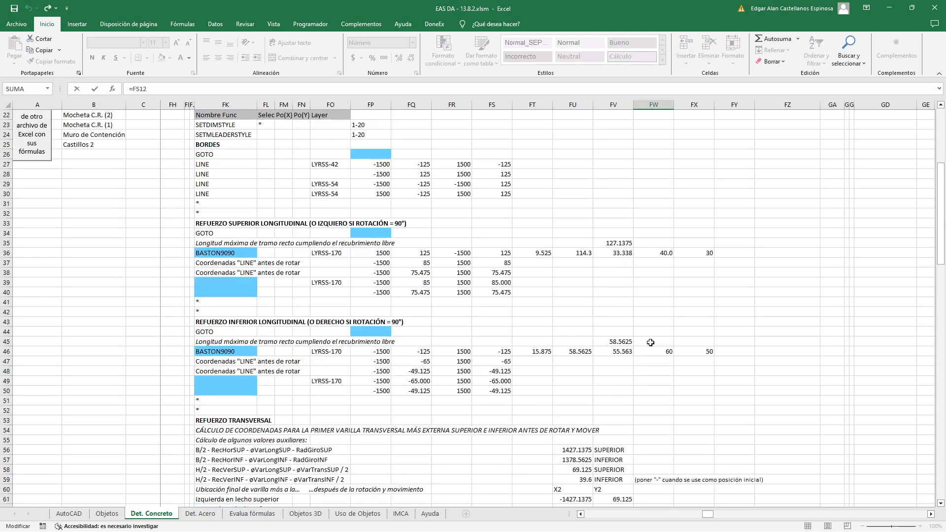
scroll(651, 342, "down", 16)
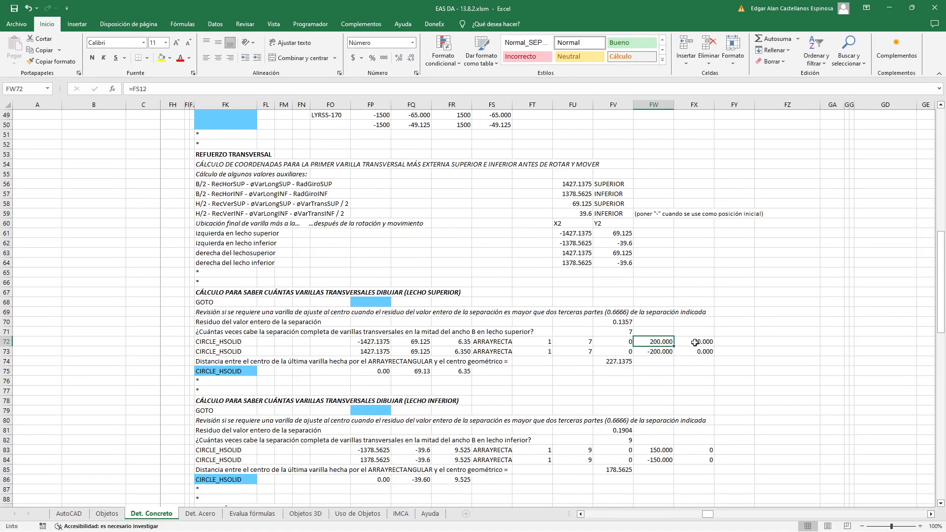
Set the slab rotation in FR7 to 30 degrees to test the array angle in FX72
left_click(697, 342)
scroll(650, 345, "up", 16)
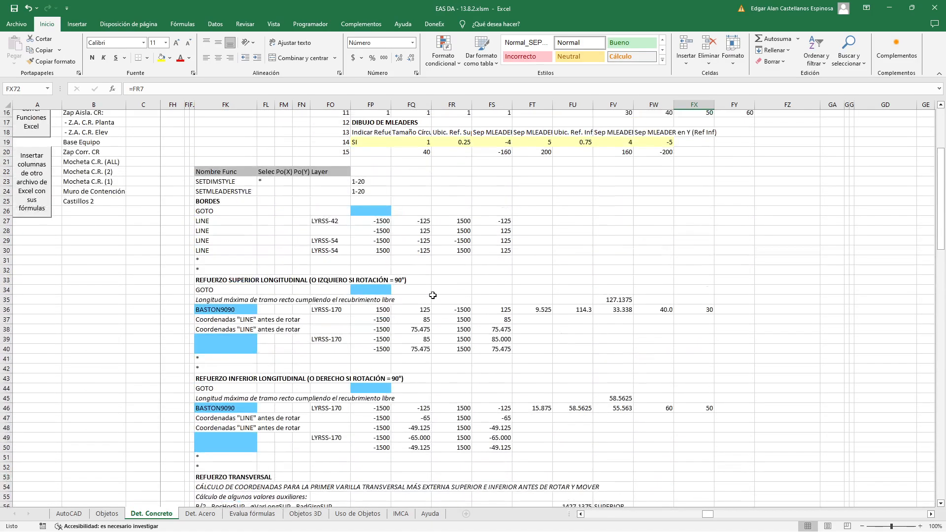
left_click(455, 173)
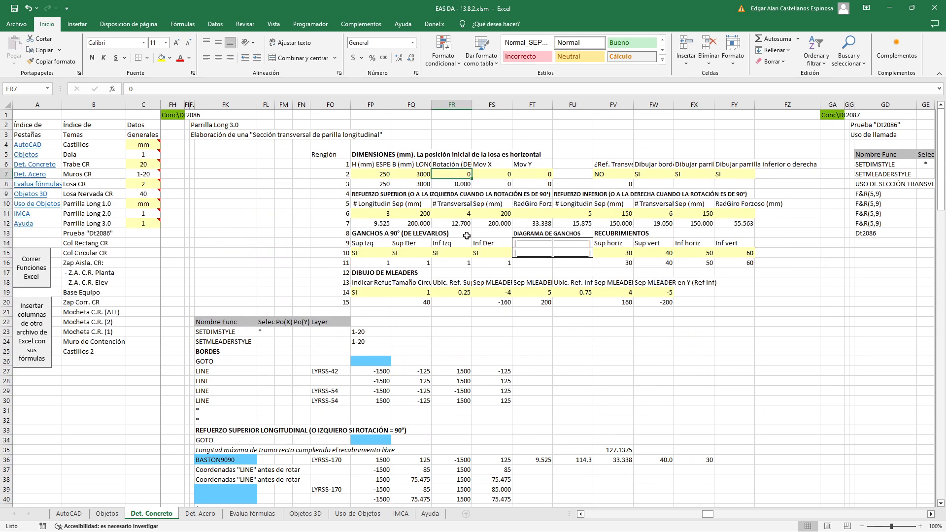
type("30")
key("Return")
Inspect the array angle in FX72 and trace its reference back to the rotation input in FR7
scroll(728, 293, "down", 11)
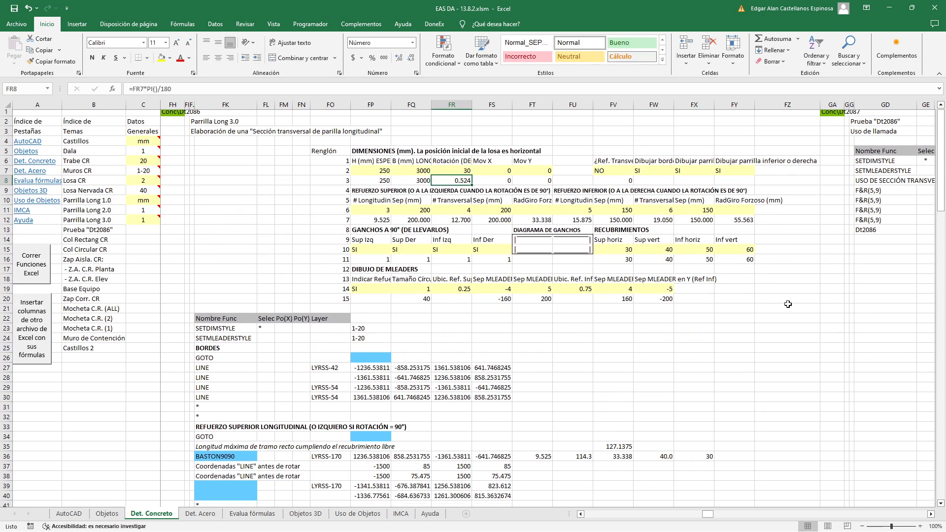
scroll(729, 293, "down", 5)
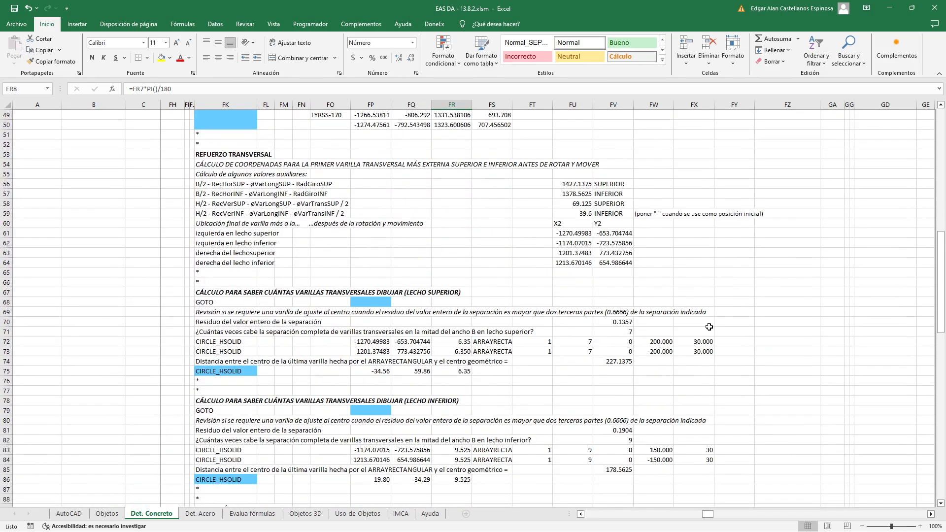
left_click(703, 342)
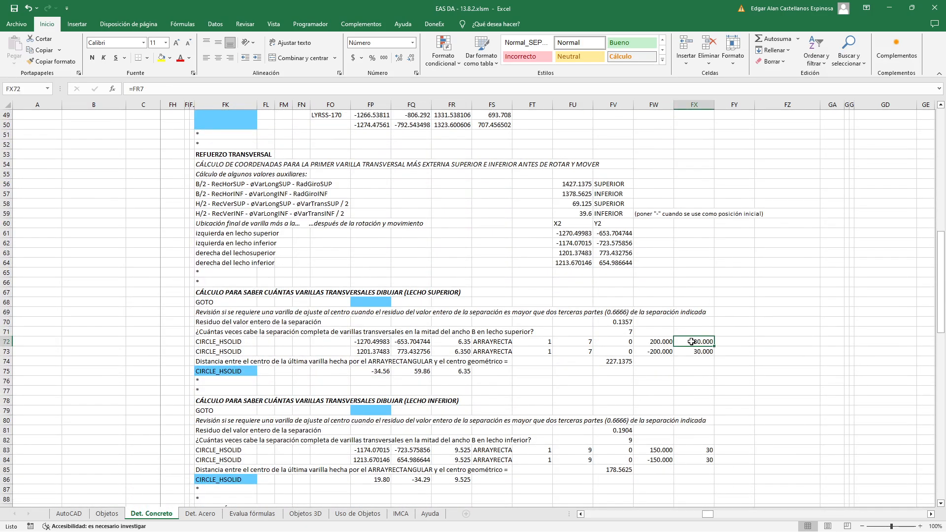
key("F2")
scroll(675, 389, "up", 15)
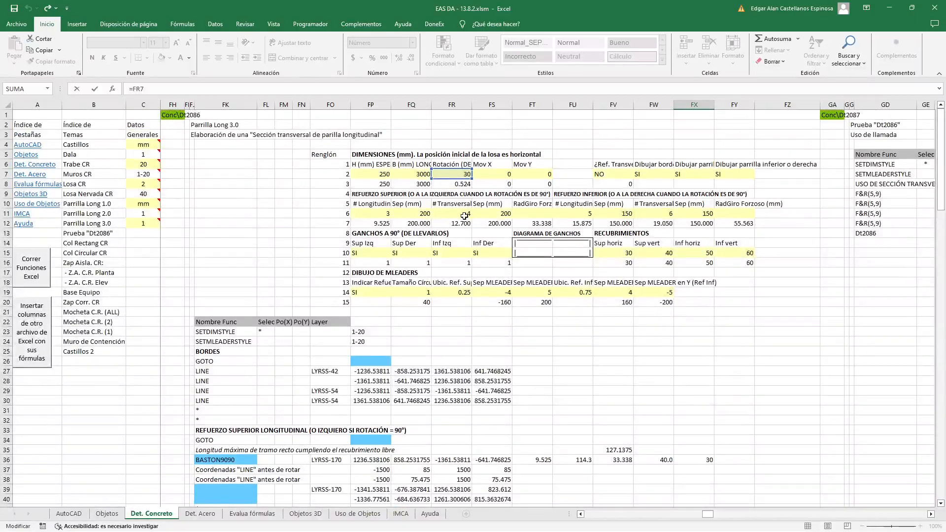
key("ctrl+Return")
Set the slab rotation in FR7 back to 0 degrees
scroll(460, 164, "up", 11)
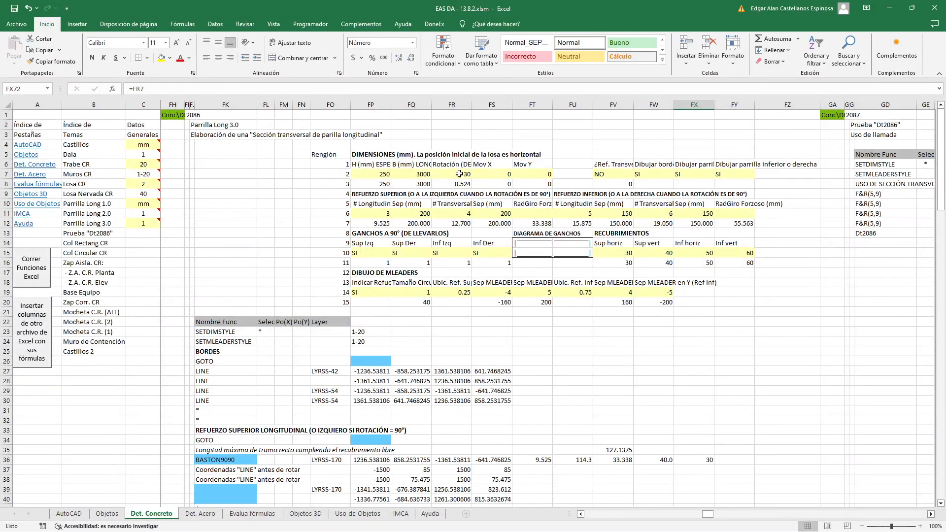
left_click(461, 174)
type("0")
key("Return")
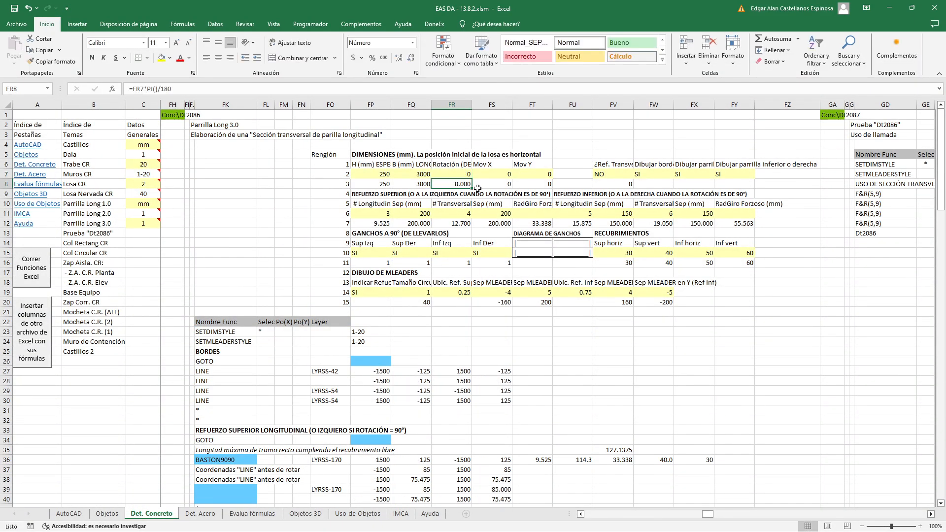
Review the lower-layer CIRCLE_HSOLID rows, checking the centre coordinate references in FP83, FP84 and FQ84
scroll(577, 230, "down", 9)
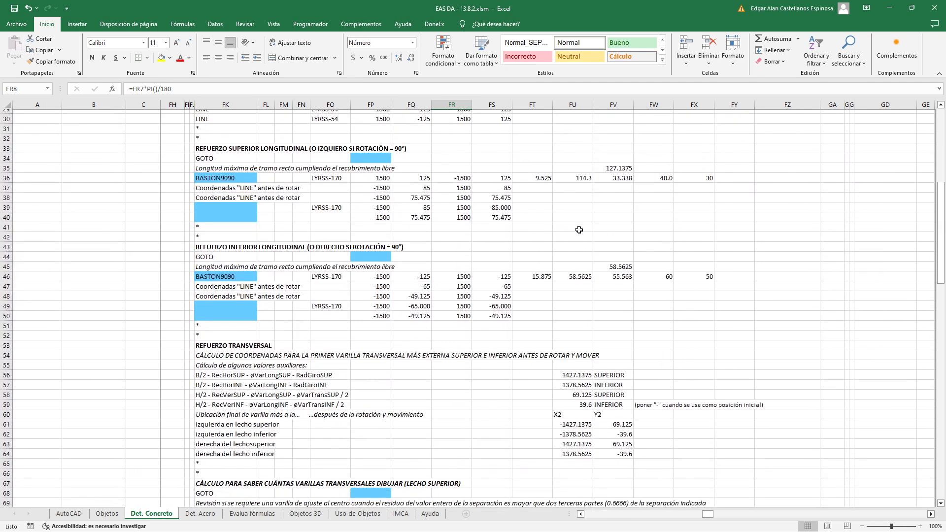
scroll(579, 230, "down", 5)
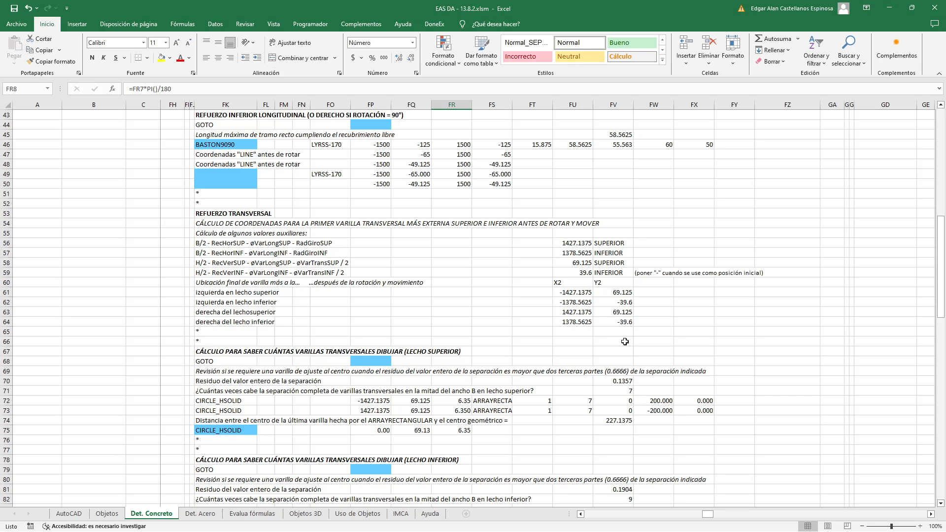
scroll(625, 341, "down", 3)
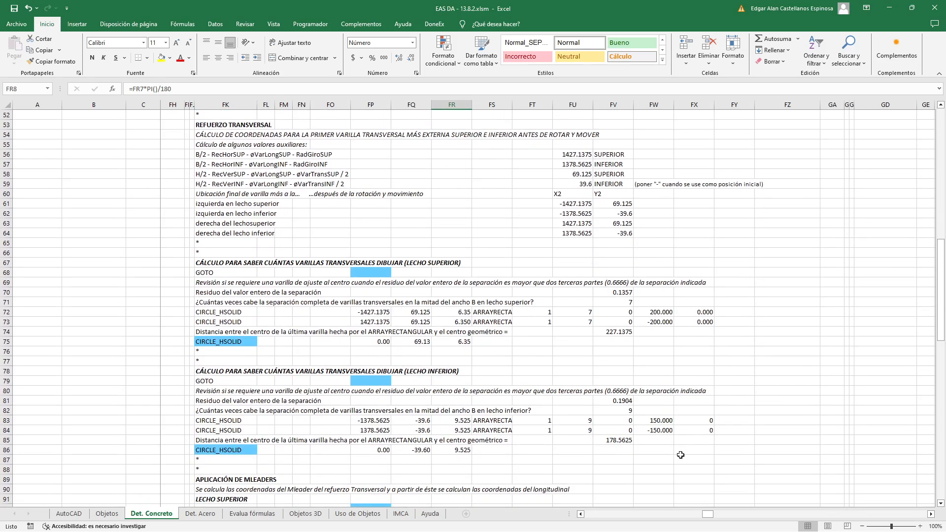
left_click(236, 431)
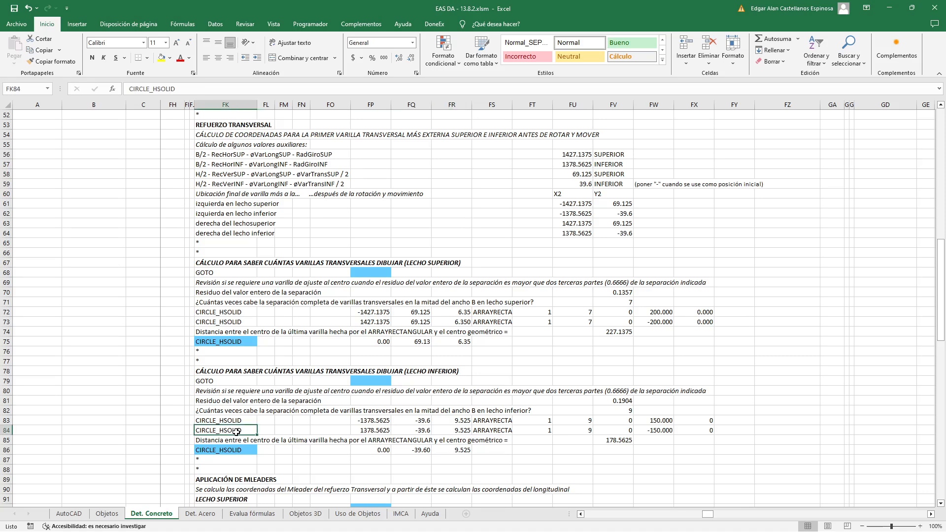
left_click(367, 430)
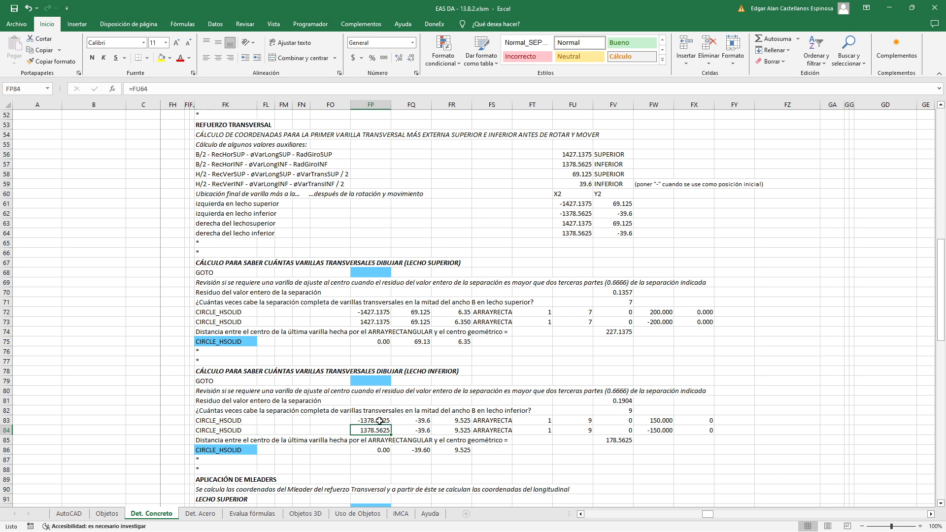
left_click(380, 420)
left_click(380, 429)
left_click(407, 430)
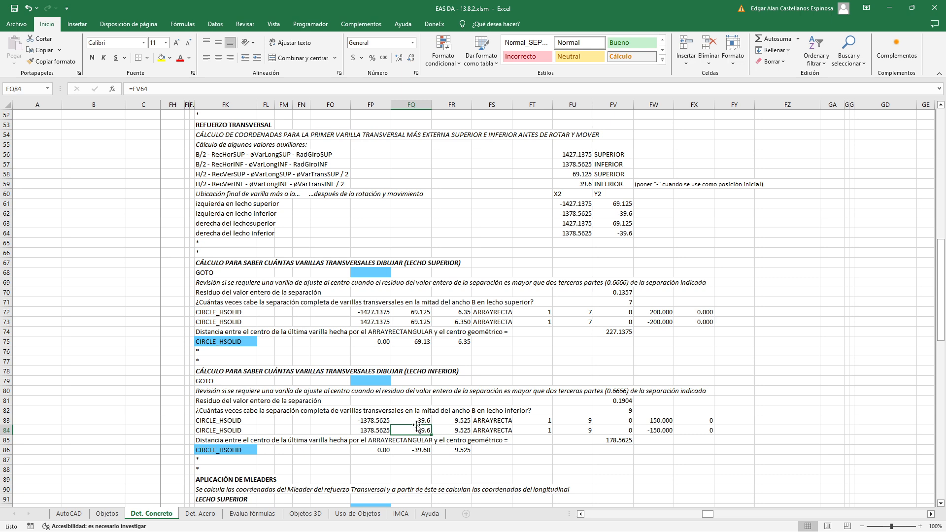
Inspect the lower-layer CIRCLE_HSOLID radius formulas in FR84 and FR83, tracing them to half the bar diameter in FW12
left_click(449, 432)
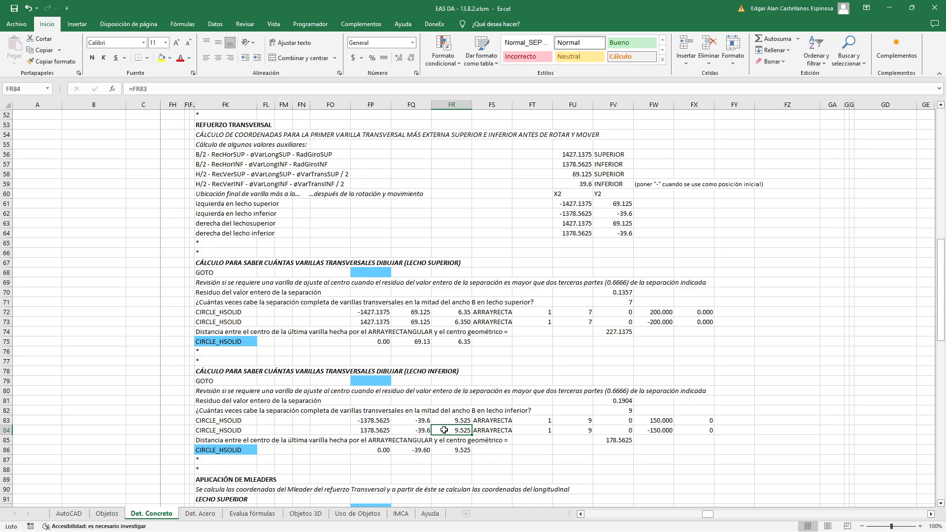
double_click(444, 430)
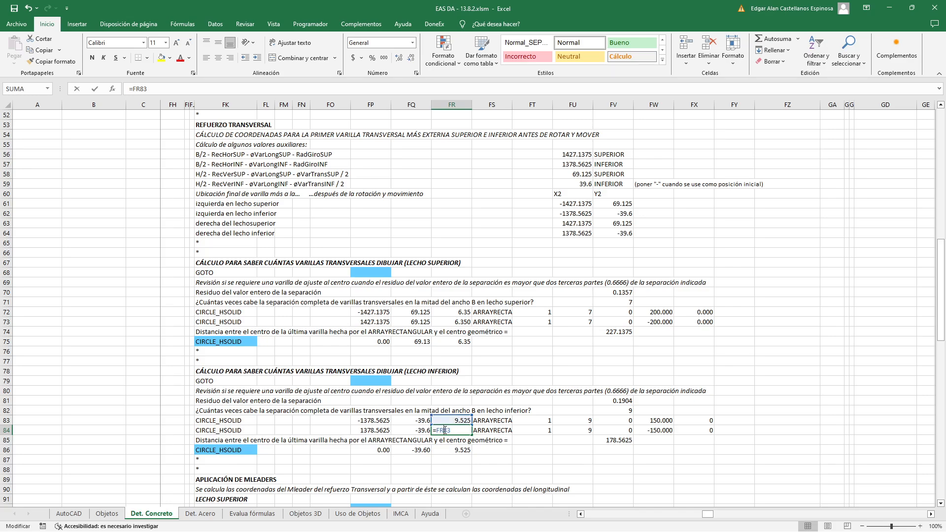
key("Escape")
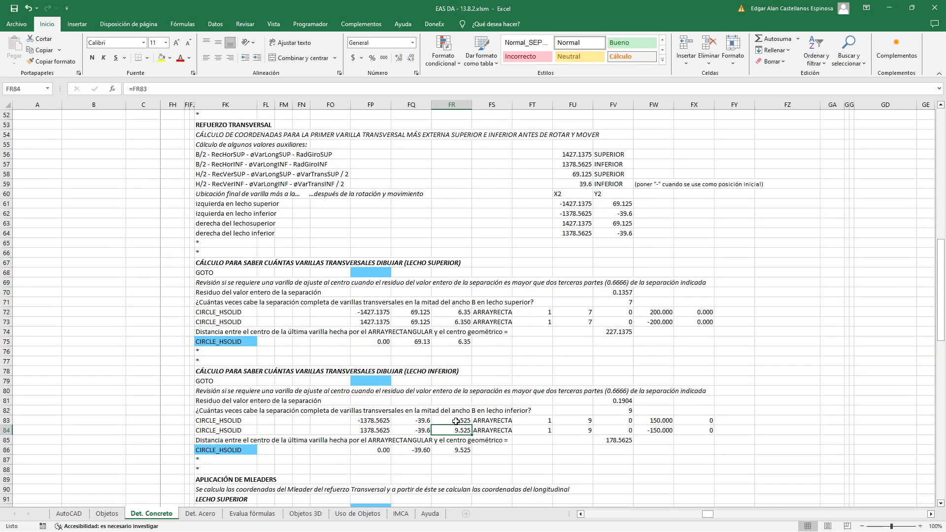
double_click(466, 420)
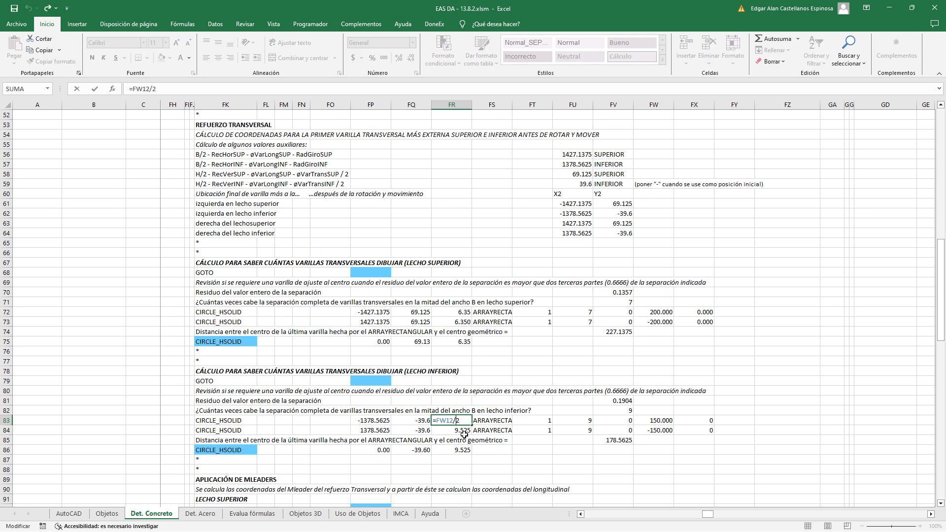
key("Escape")
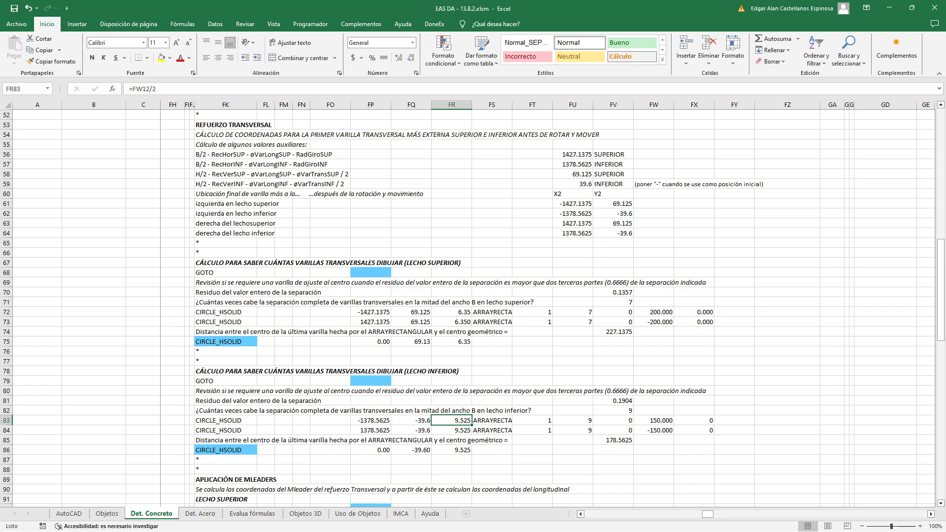
In AutoCAD, measure the diameter of the outermost upper-layer transverse bar with DIST, then return to the Excel sheet
scroll(294, 306, "up", 14)
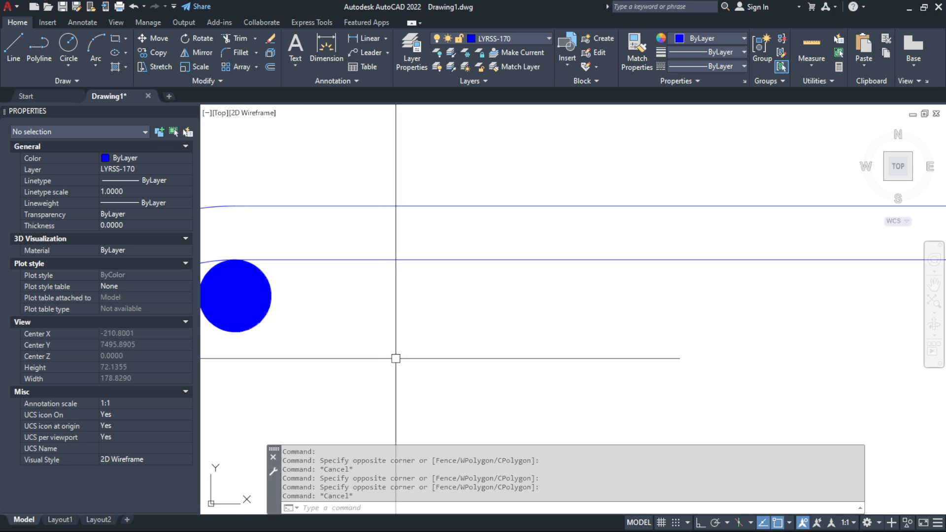
scroll(400, 356, "down", 5)
scroll(400, 356, "up", 3)
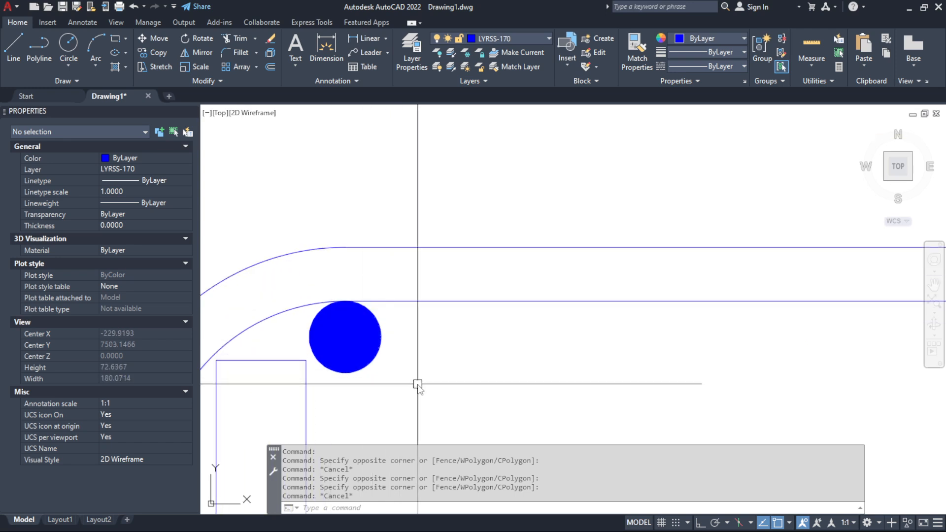
type("d")
key("Return")
left_click(345, 301)
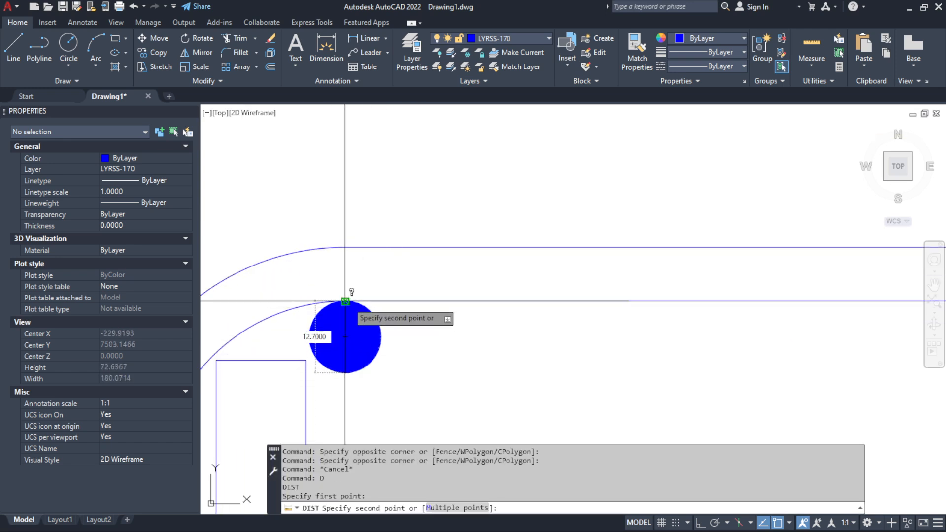
left_click(344, 247)
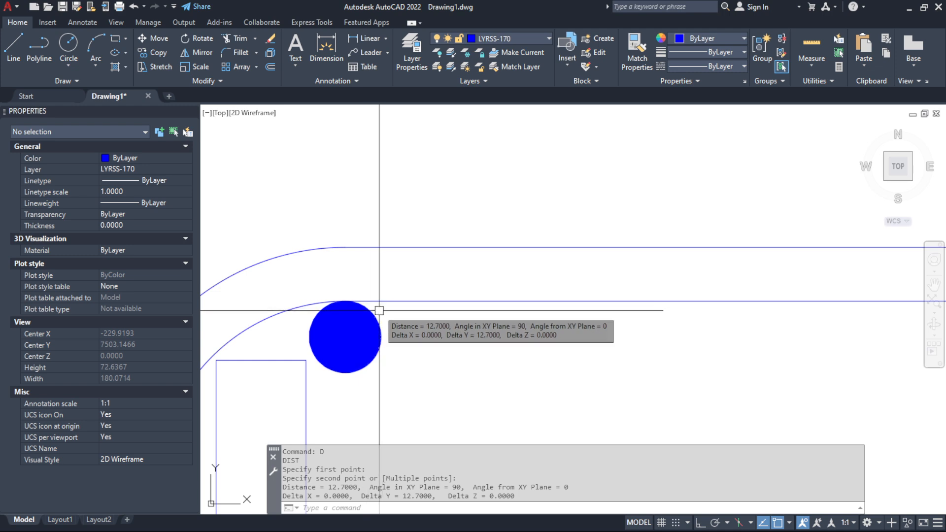
scroll(380, 311, "down", 10)
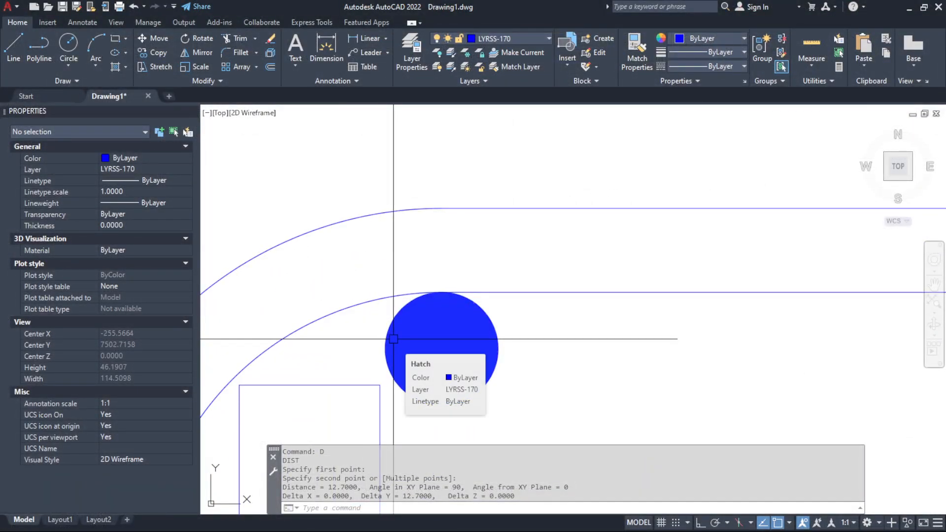
scroll(393, 339, "down", 4)
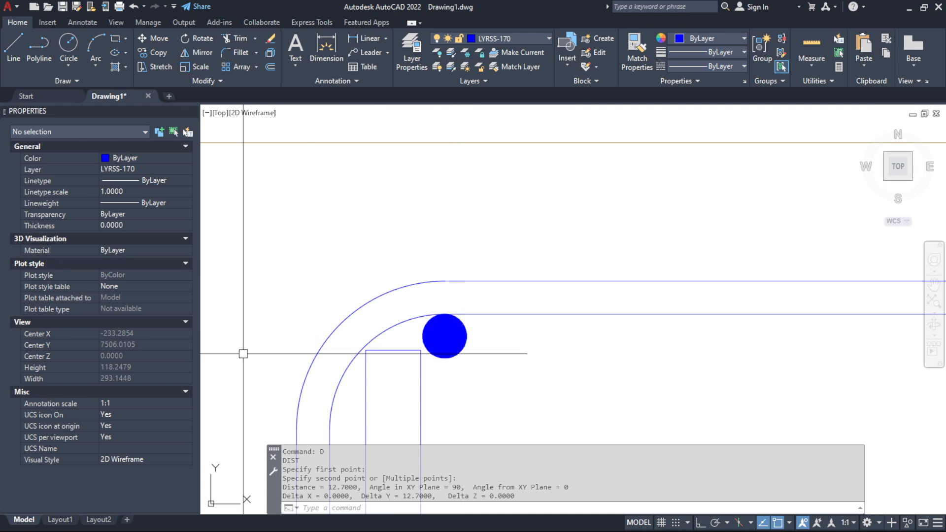
key("Escape")
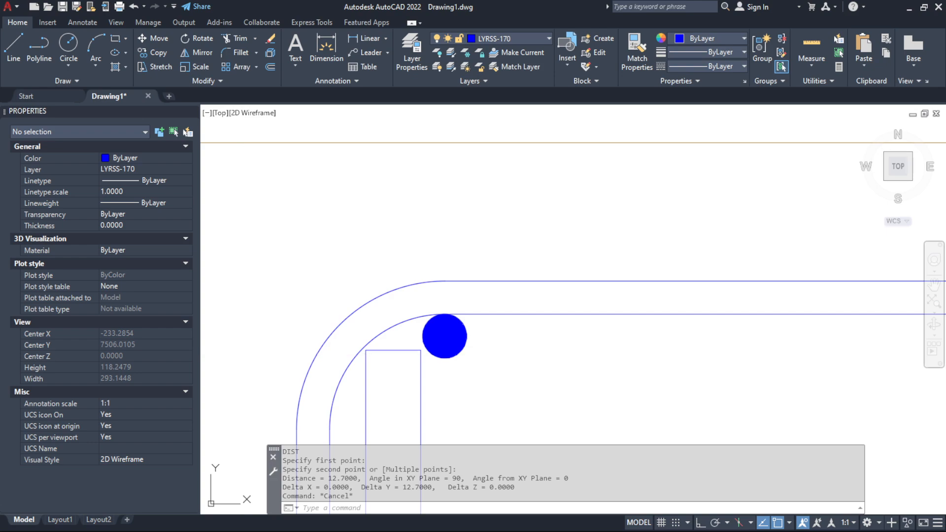
key("alt+Tab")
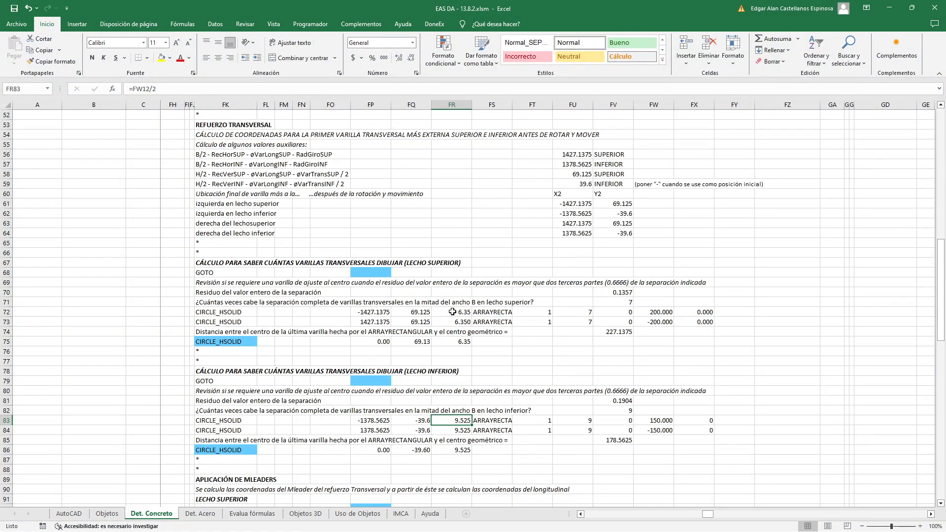
Review the upper-layer radius in FR72 and the ARRAYRECTANGULAR column counts and spacings in FU72, FW72, FU73 and FW73
key("alt+Tab")
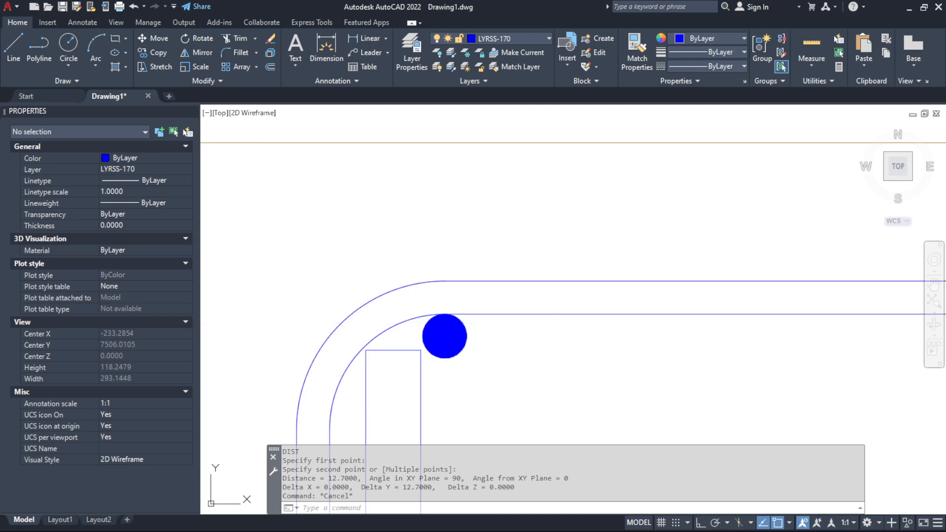
key("alt+Tab")
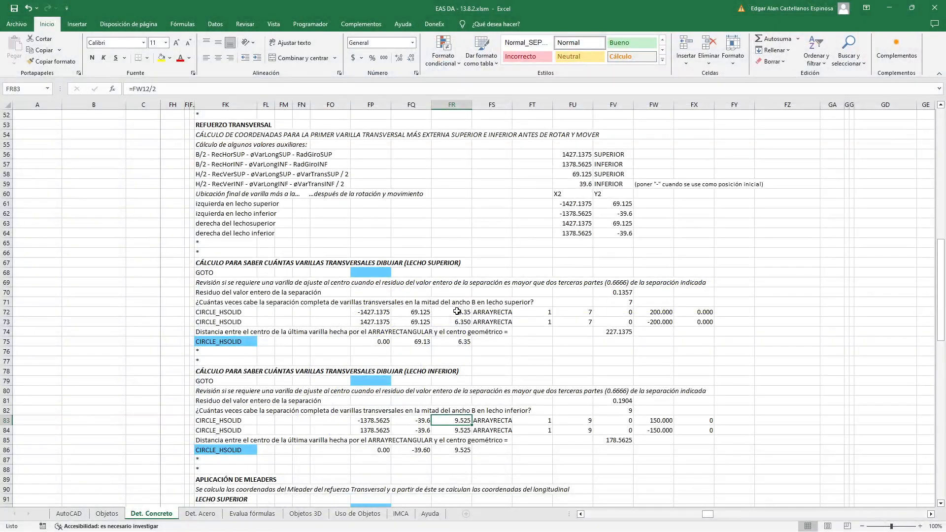
left_click(436, 315)
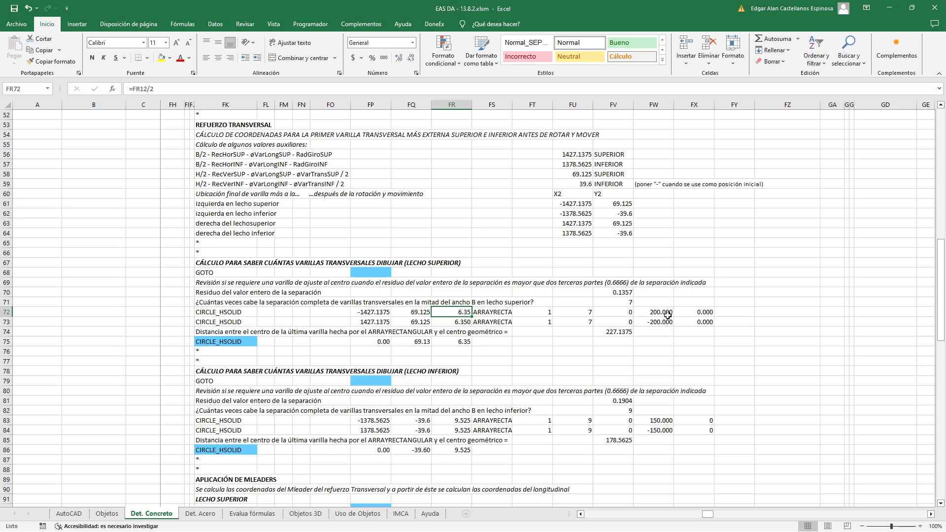
left_click(580, 312)
left_click(659, 312)
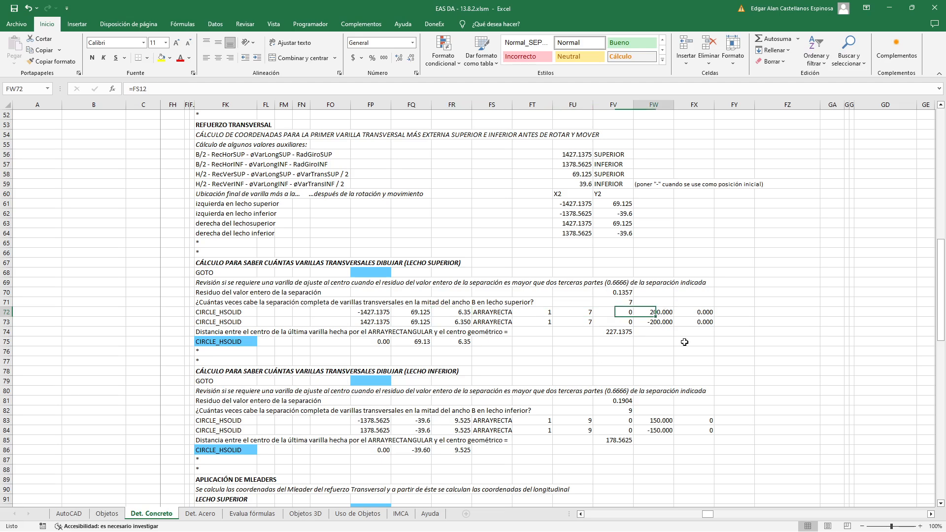
left_click(577, 323)
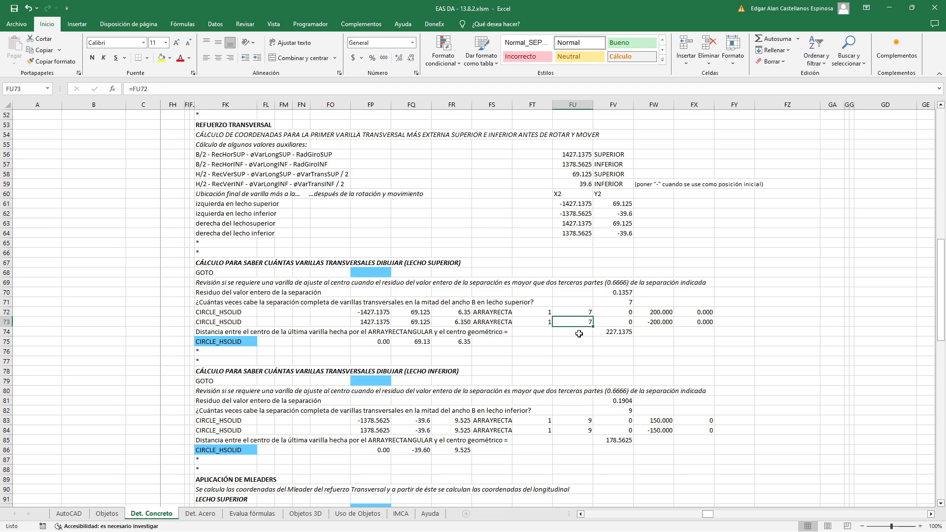
double_click(578, 323)
key("Escape")
double_click(647, 321)
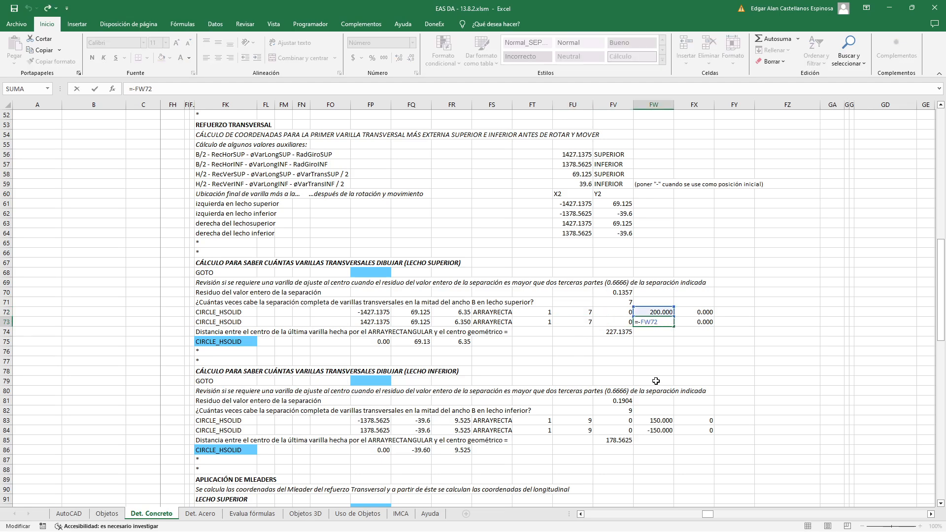
key("Escape")
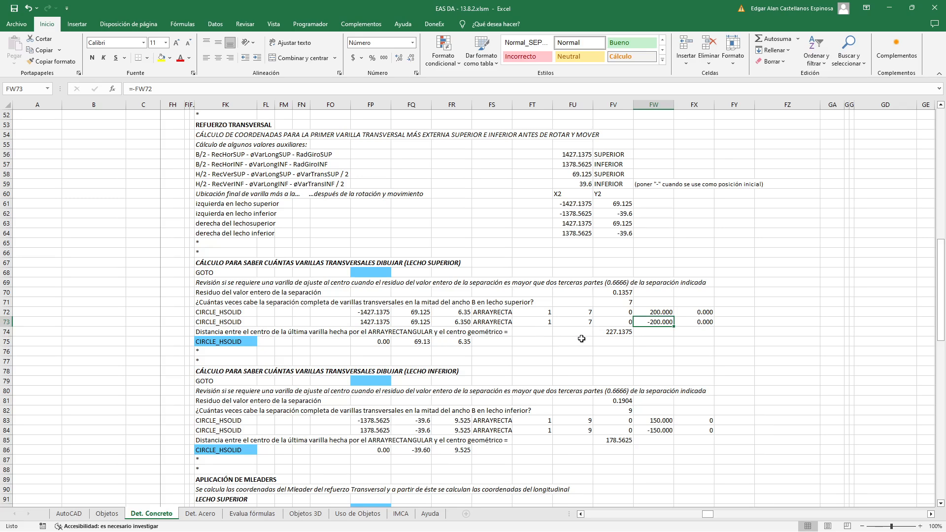
Check the FV74 distance formula by measuring in AutoCAD from the last upper-layer array bar's centre to the midpoint of the slab's top edge
double_click(600, 333)
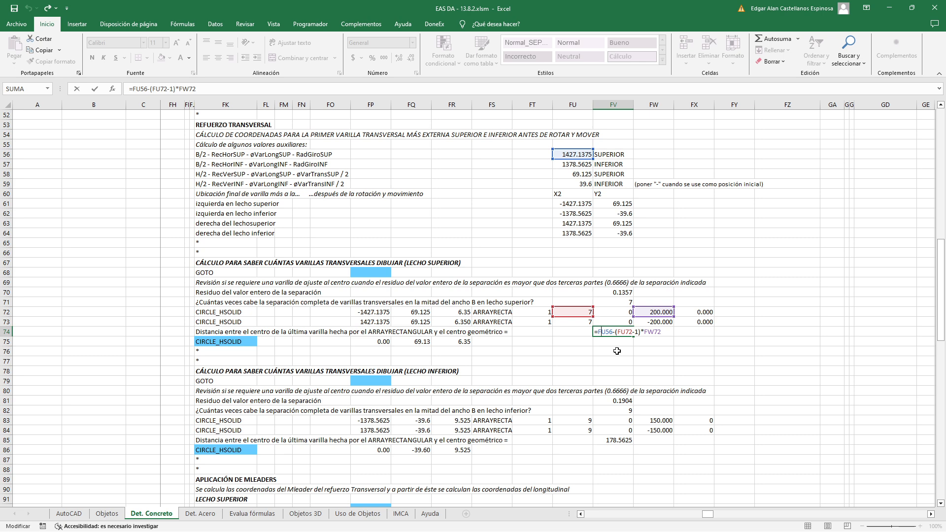
key("Escape")
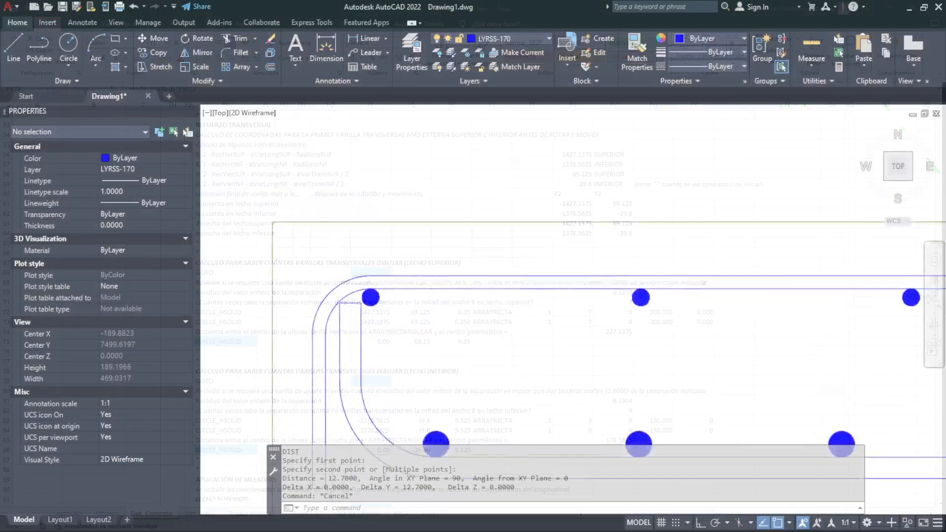
scroll(367, 325, "down", 4)
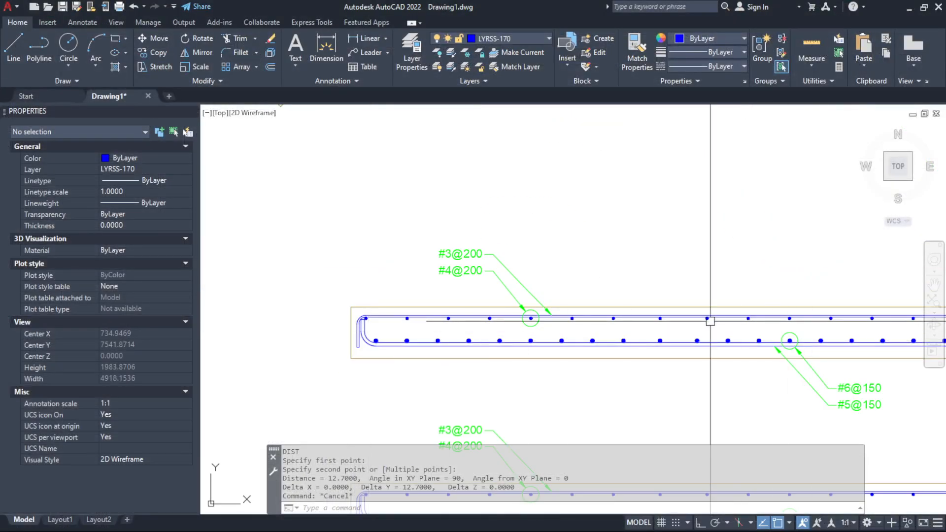
scroll(696, 329, "down", 1)
scroll(783, 331, "up", 1)
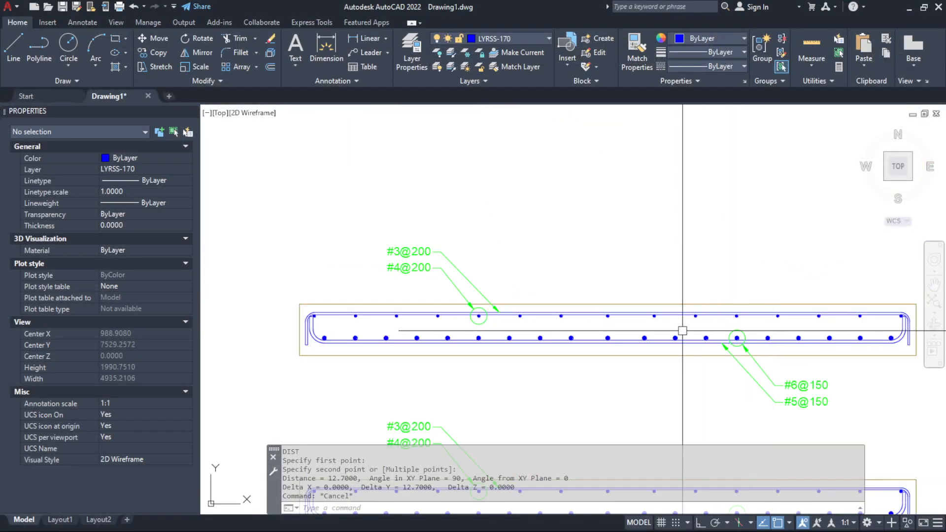
scroll(683, 330, "up", 8)
left_click(363, 301)
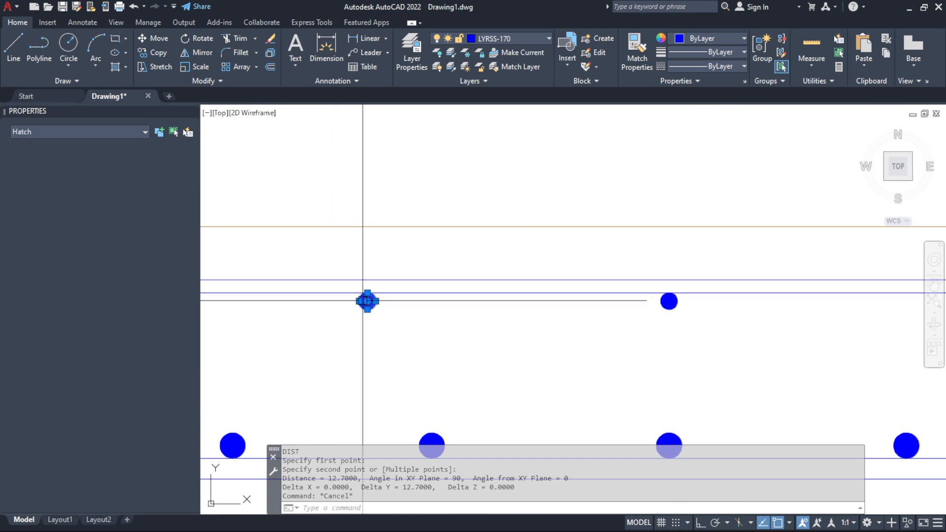
key("Escape")
left_click(315, 253)
left_click(442, 364)
key("Escape")
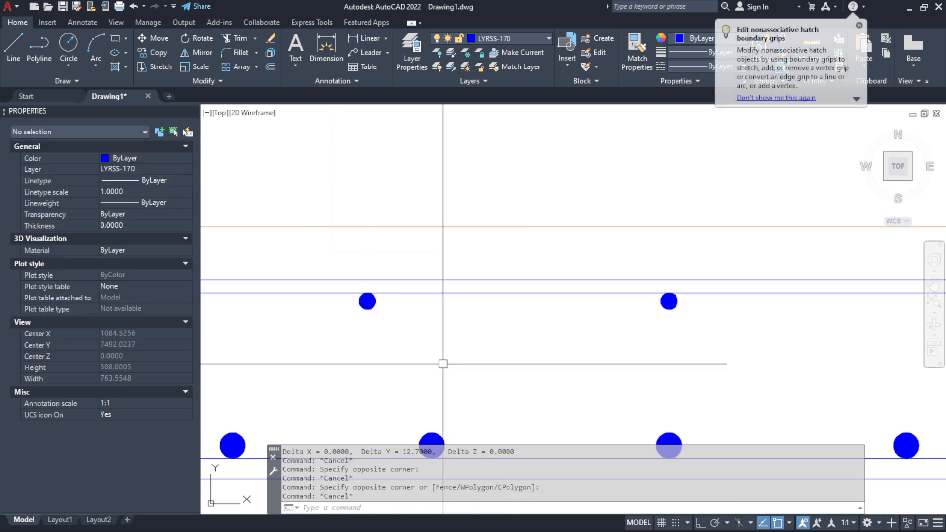
type("D")
key("Return")
left_click(368, 301)
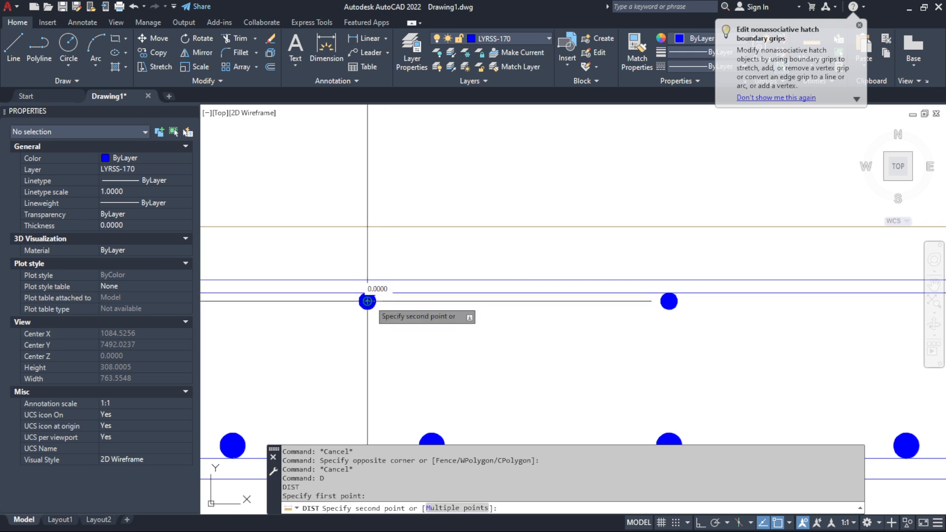
left_click(669, 227)
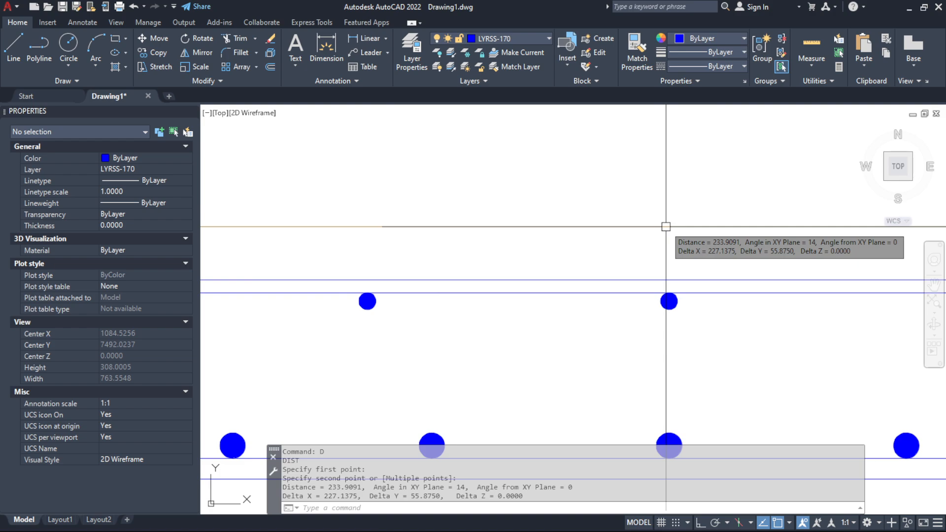
key("Escape")
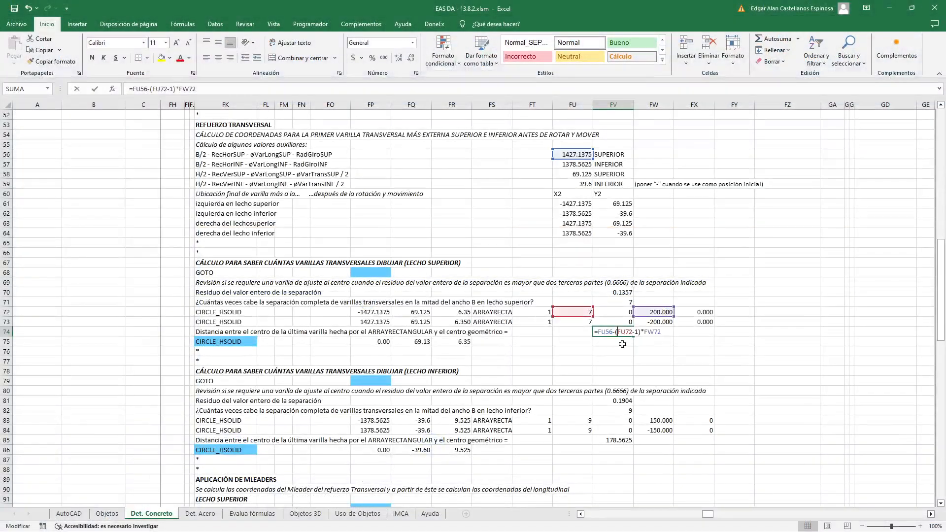
key("Escape")
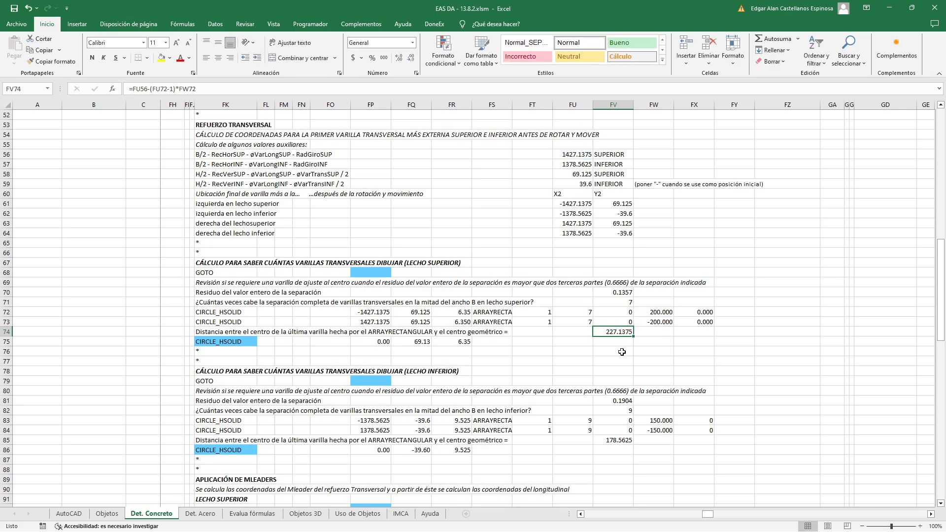
Inspect the FK75 condition that draws the upper layer's central adjustment bar, tracing it to the FV74 distance and the 0.6666*FW72 threshold
double_click(225, 340)
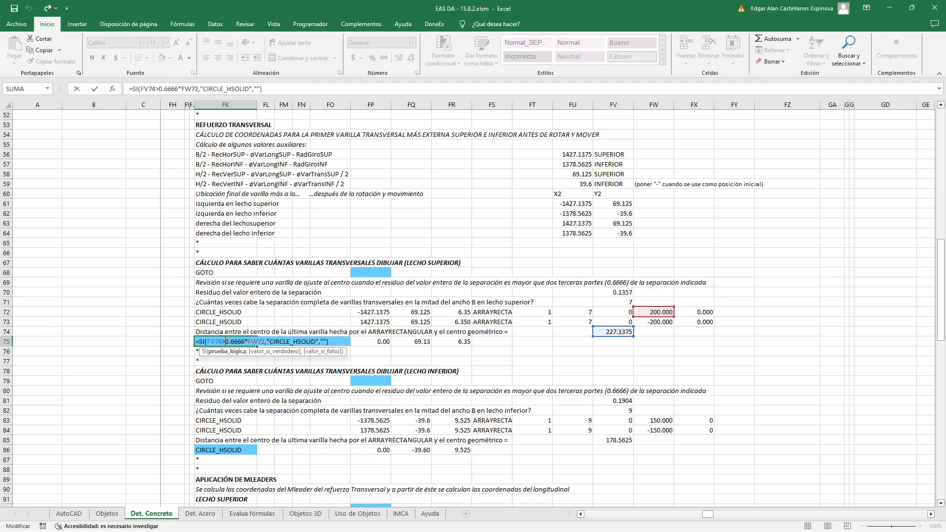
double_click(616, 333)
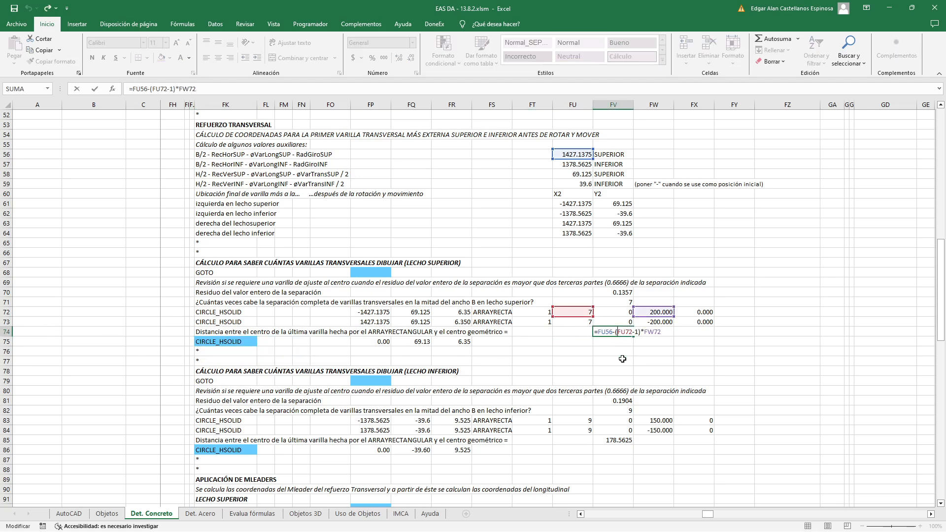
key("Escape")
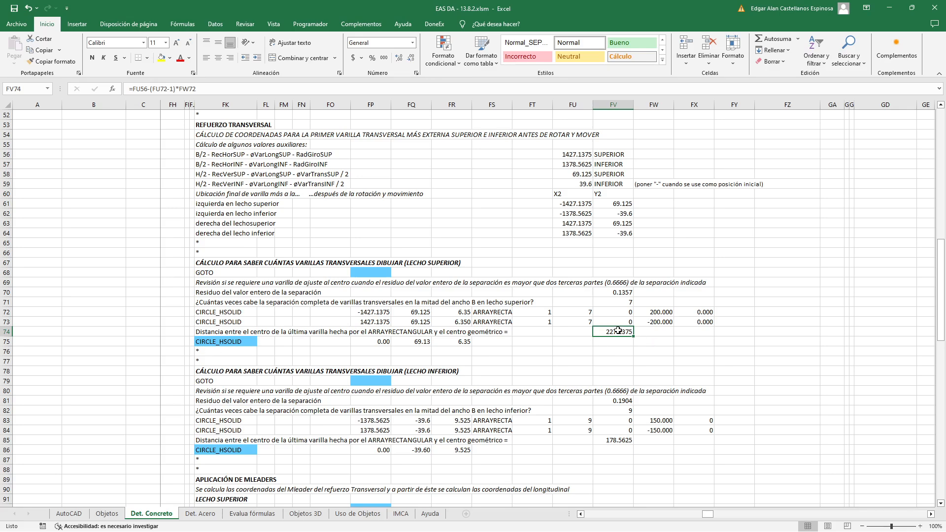
double_click(209, 343)
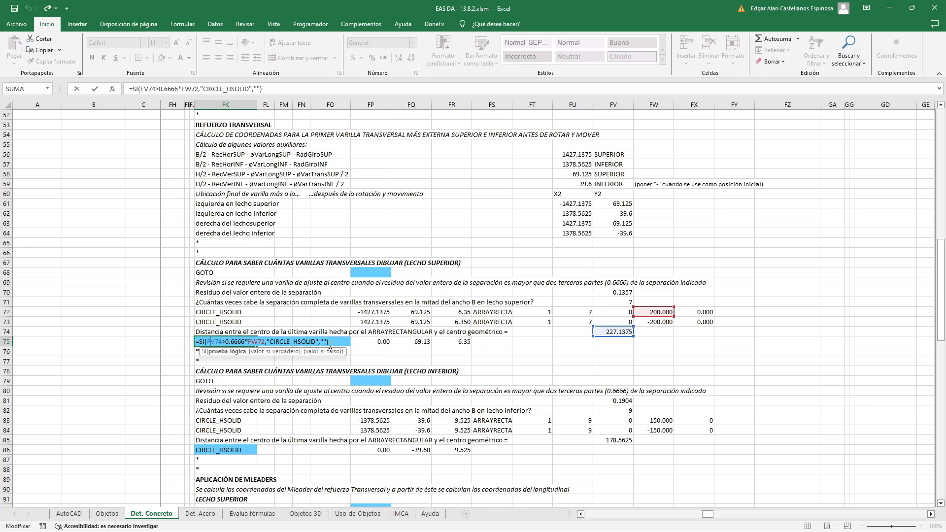
key("Escape")
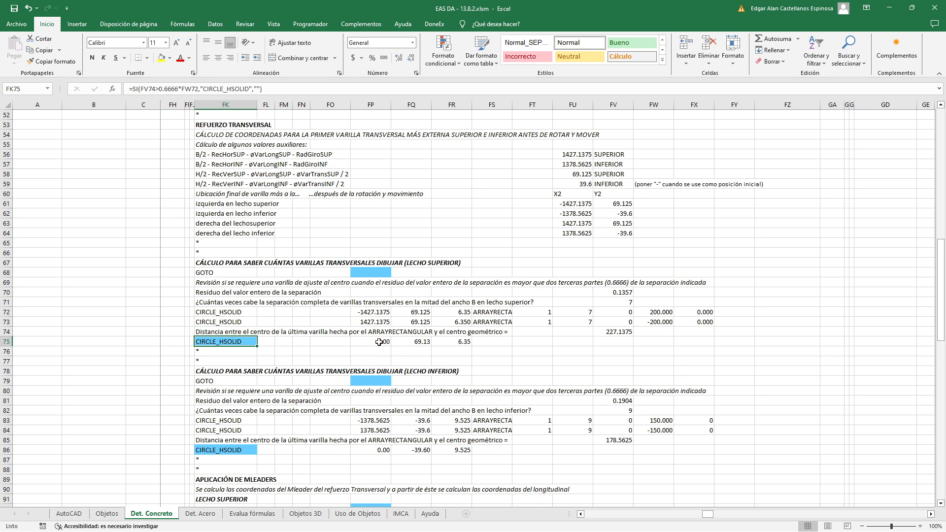
Review the central upper-layer CIRCLE_HSOLID formulas for the rotated X and Y coordinates in FP75 and FQ75 and the radius in FR75
double_click(379, 342)
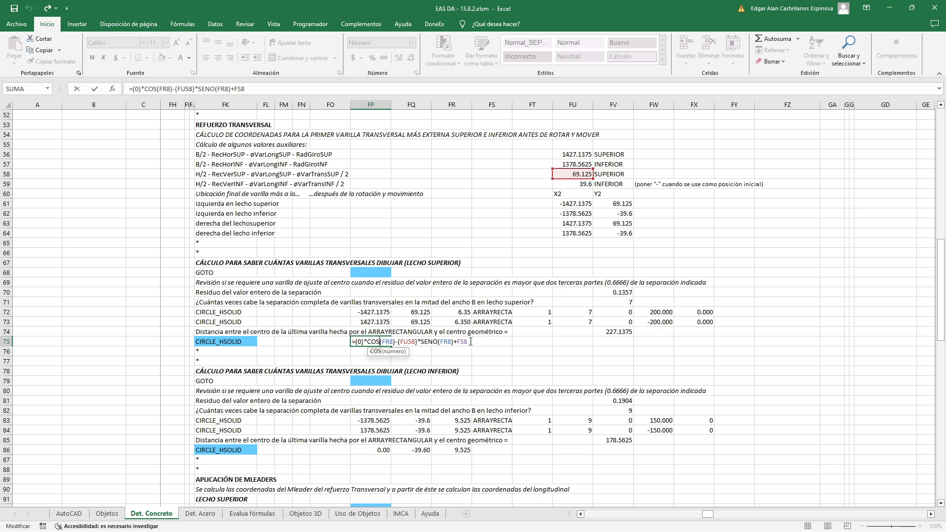
key("Return")
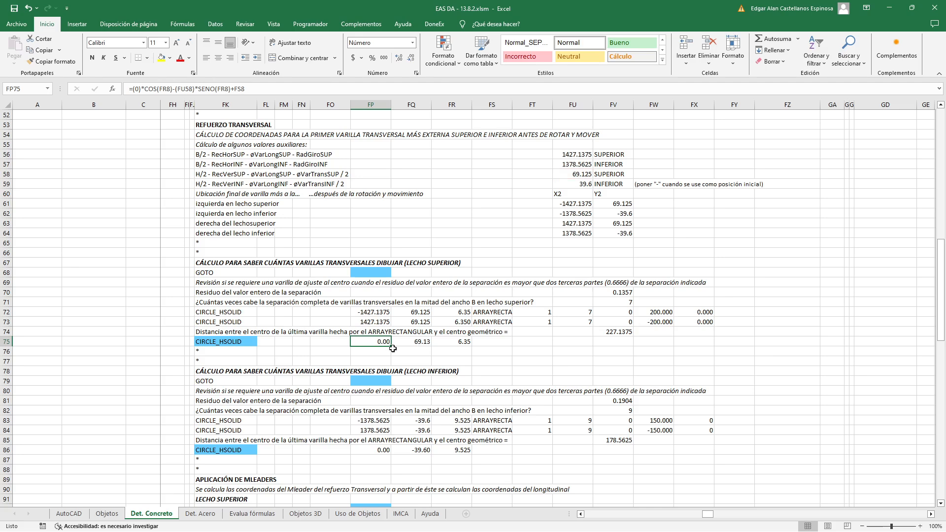
double_click(409, 342)
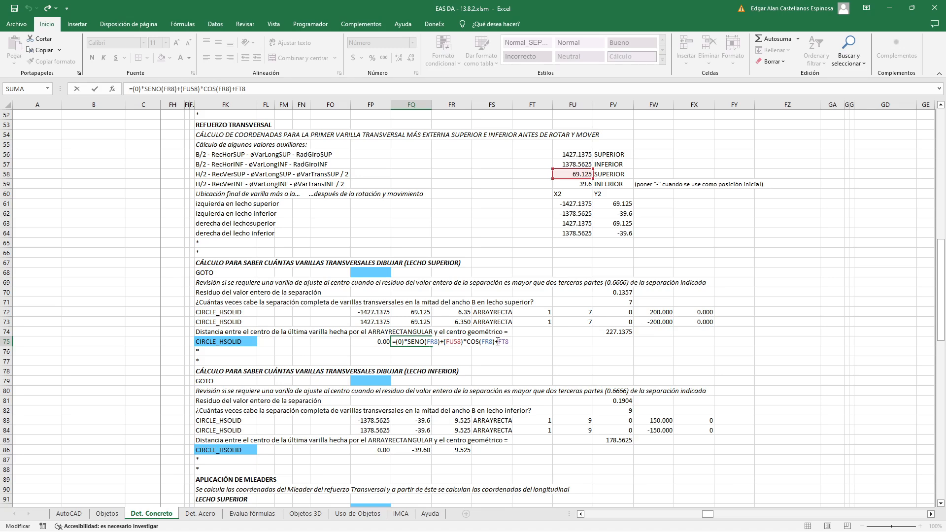
key("Escape")
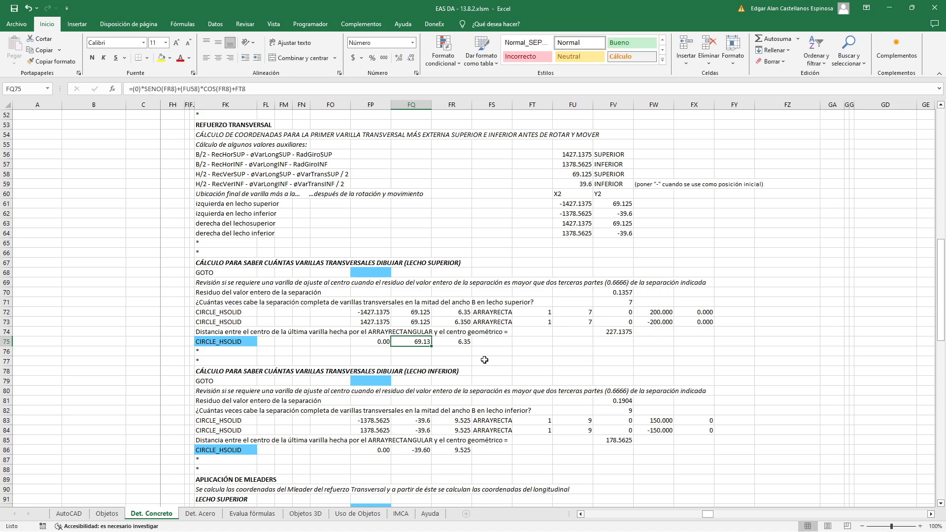
double_click(456, 343)
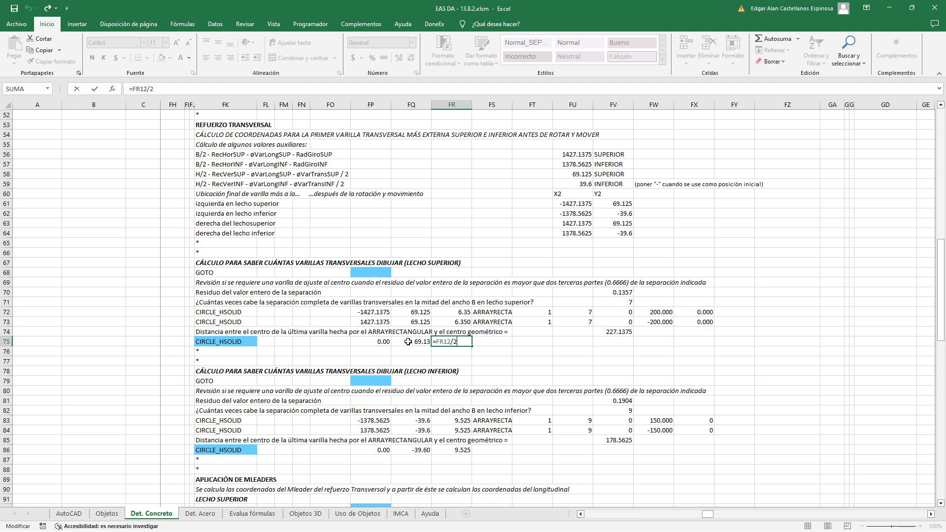
key("Escape")
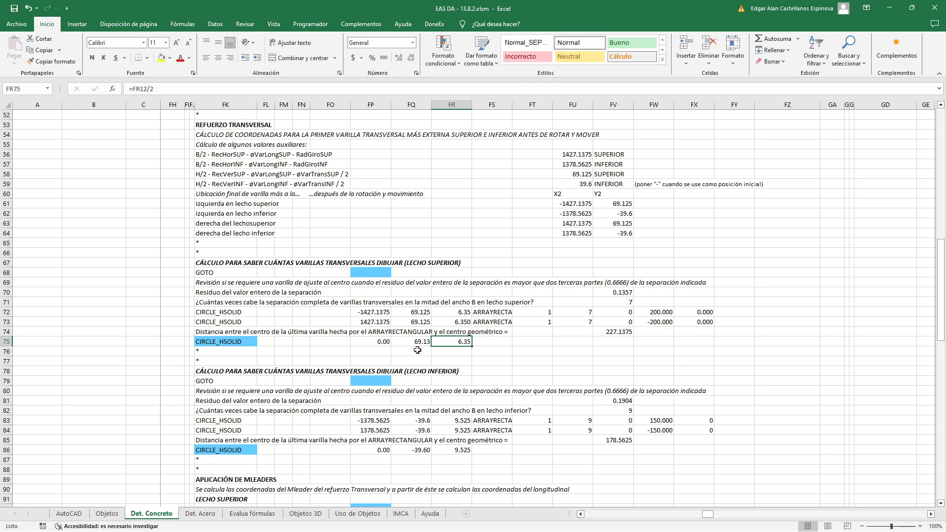
In AutoCAD, highlight the upper-layer reinforcement without the slab's top edge, clear the selection, look closely at the central bars, and return to Excel
key("alt+Tab")
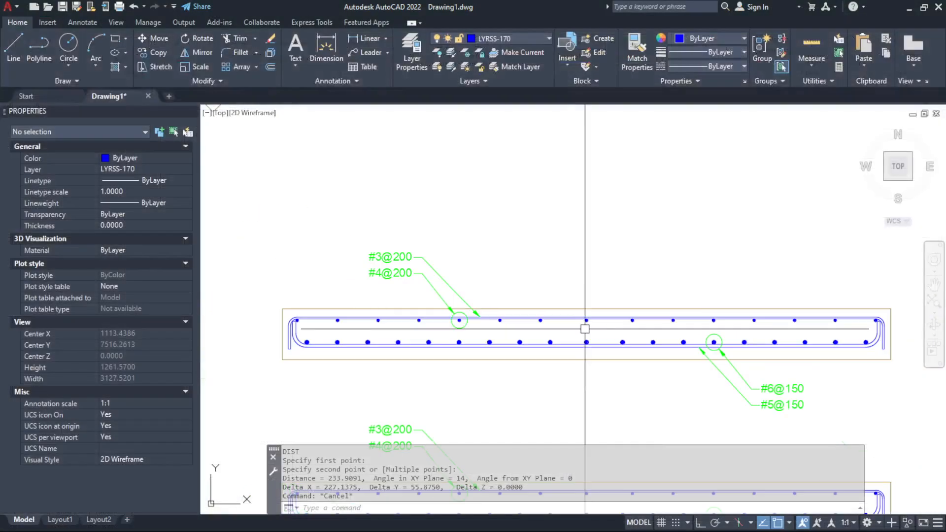
left_click(257, 296)
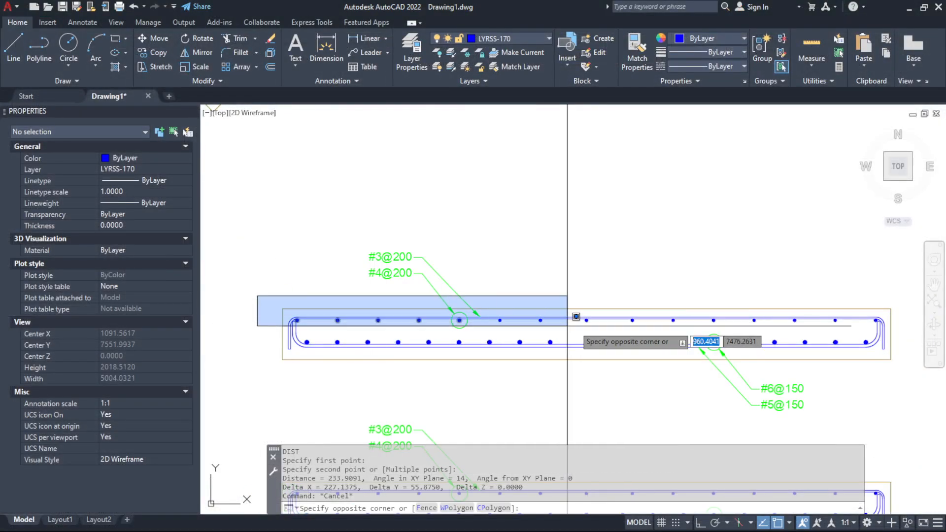
left_click(852, 330)
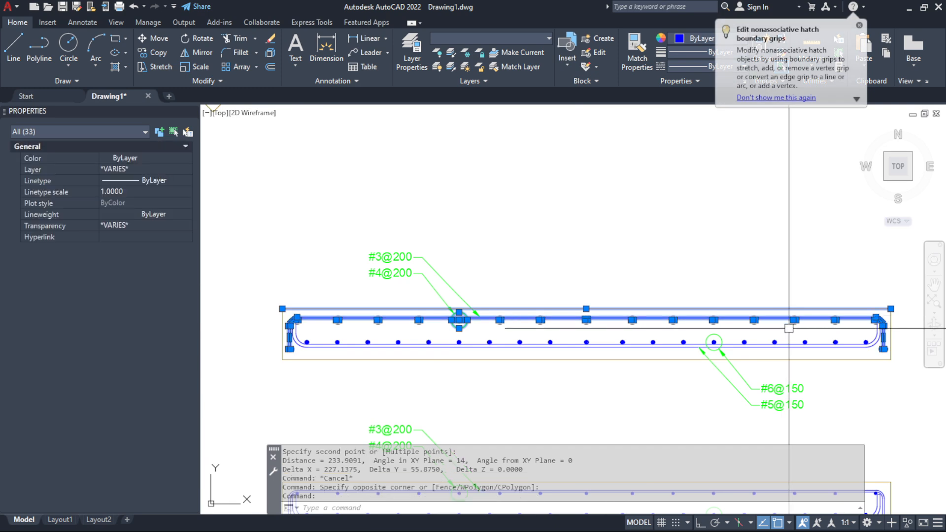
left_click(791, 309, "shift")
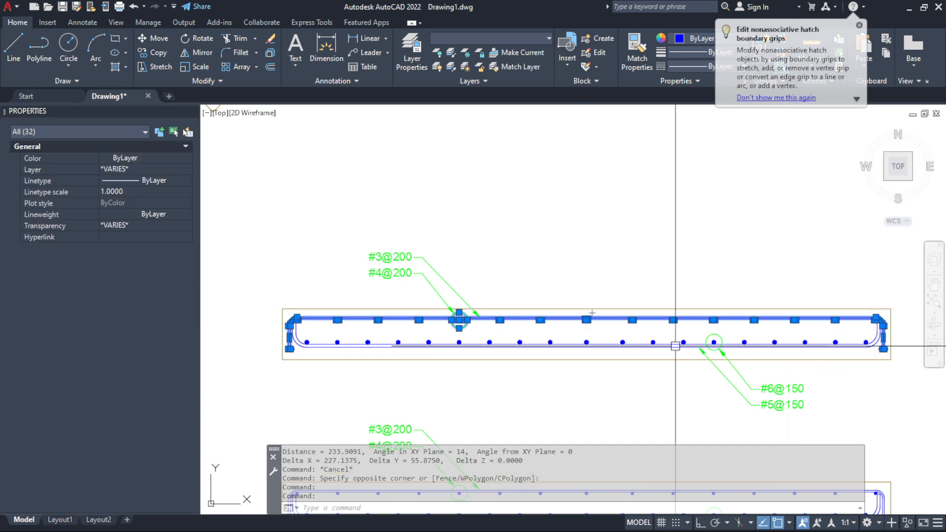
key("Escape")
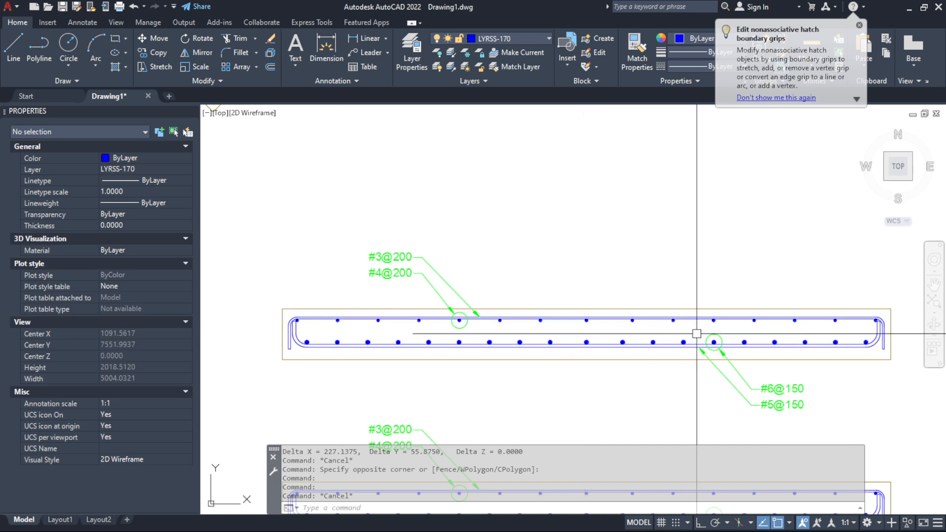
scroll(587, 326, "up", 5)
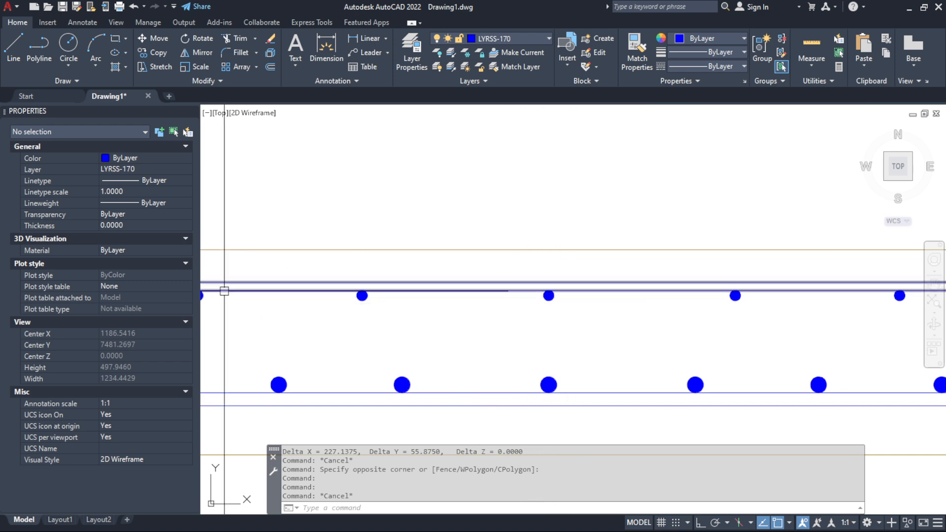
key("alt+Tab")
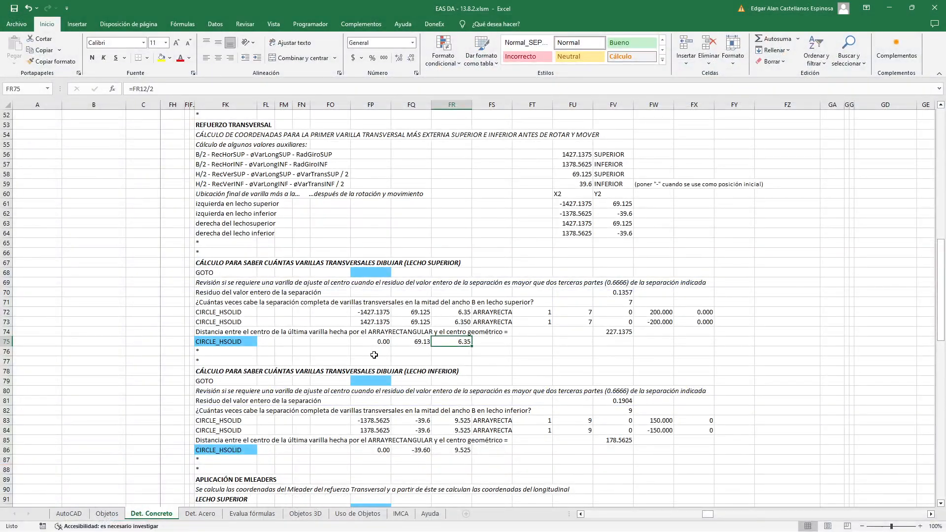
Highlight the upper-layer block FK67:FX75 and lower-layer block FK78:FX86, and bring the APLICACIÓN DE MLEADERS section into view
scroll(374, 354, "down", 1)
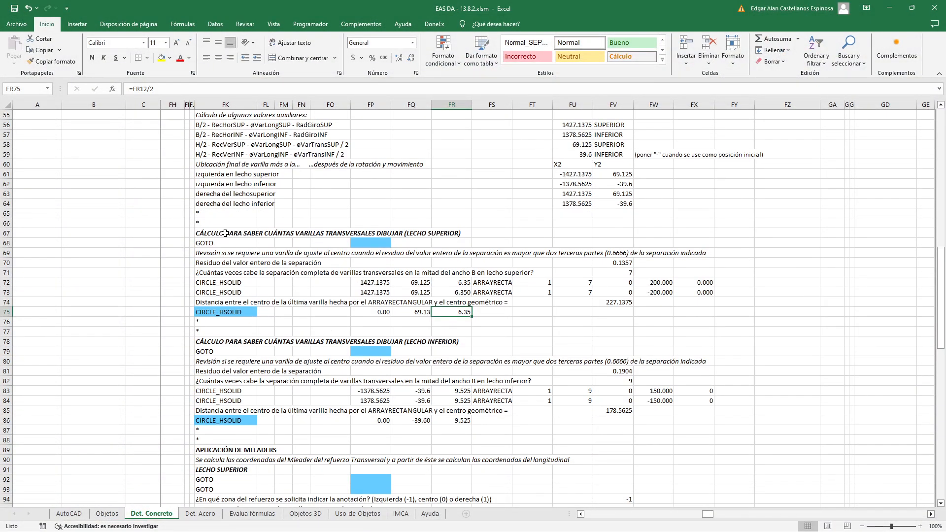
left_click_drag(213, 232, 689, 312)
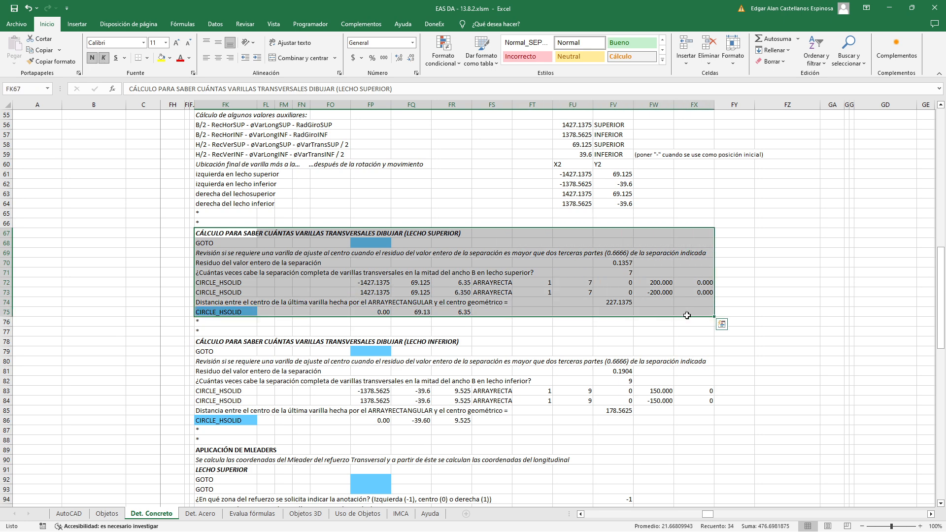
left_click_drag(222, 341, 699, 423)
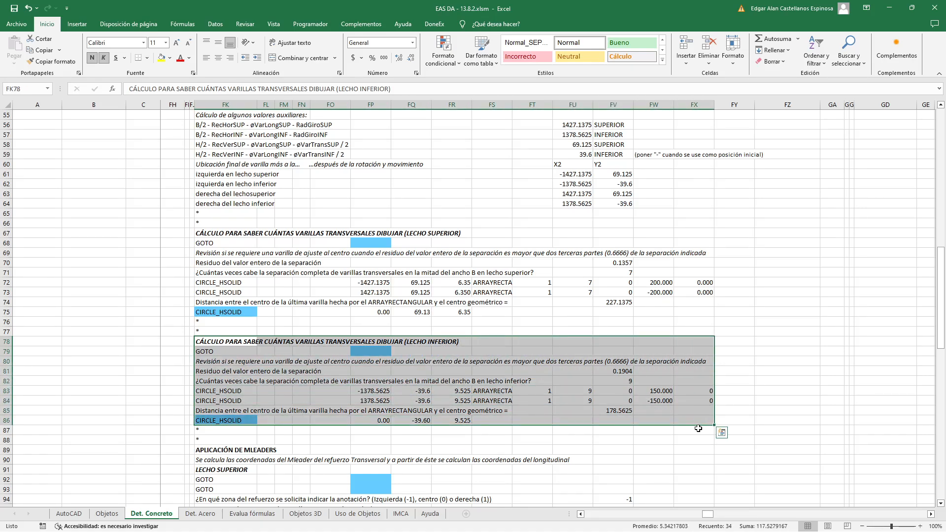
scroll(699, 429, "down", 4)
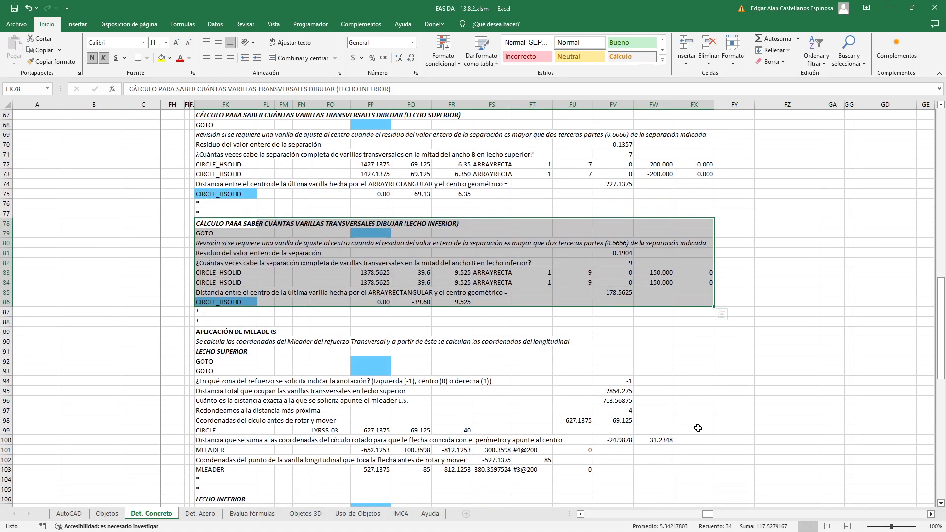
scroll(698, 429, "down", 4)
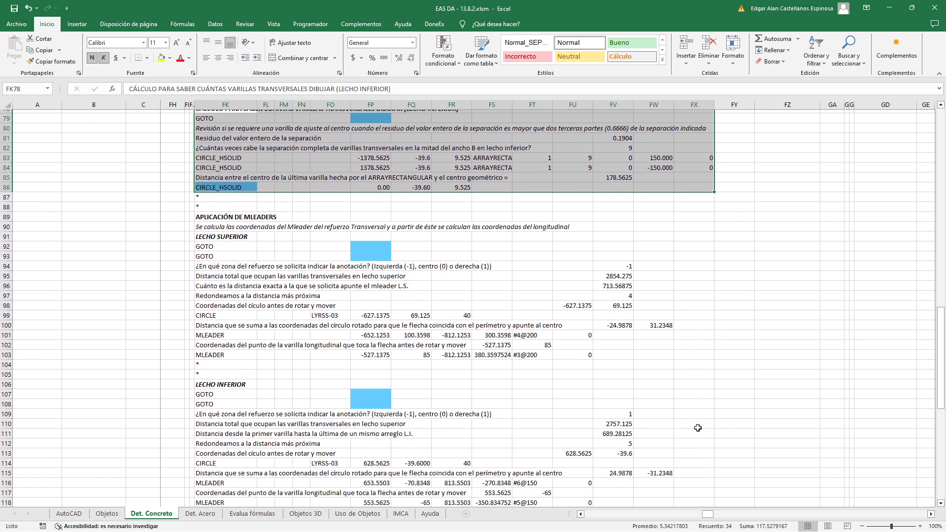
scroll(699, 428, "down", 1)
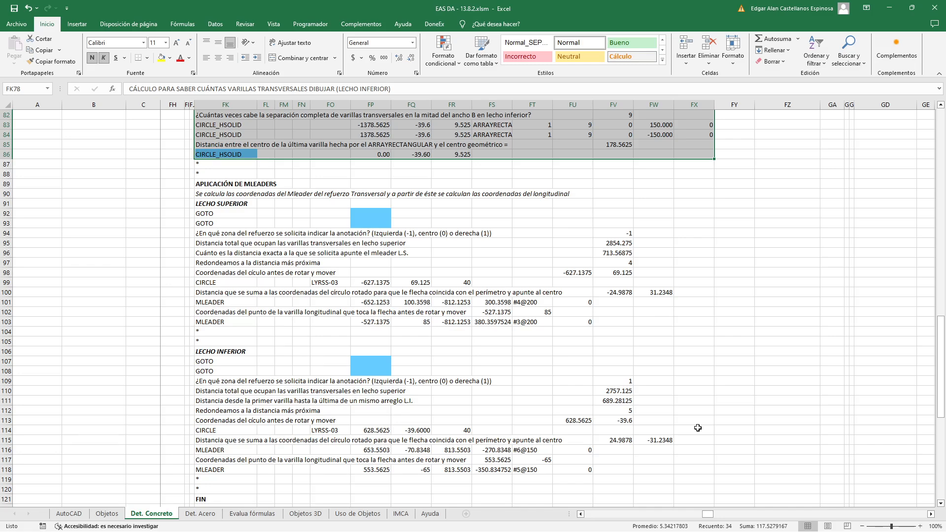
left_click(737, 378)
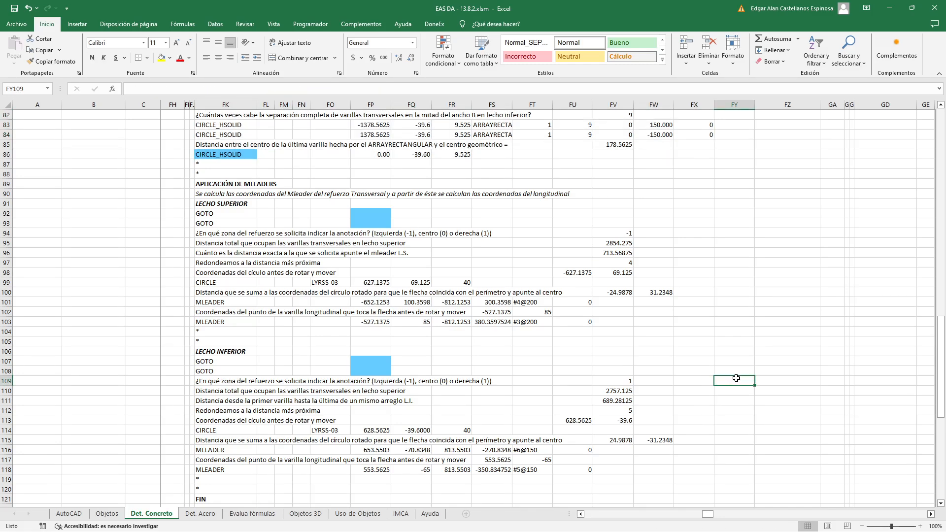
Compare the APLICACIÓN DE MLEADERS section with the AutoCAD drawing, highlighting the #3@200 multileader, and return to Excel
key("alt+Tab")
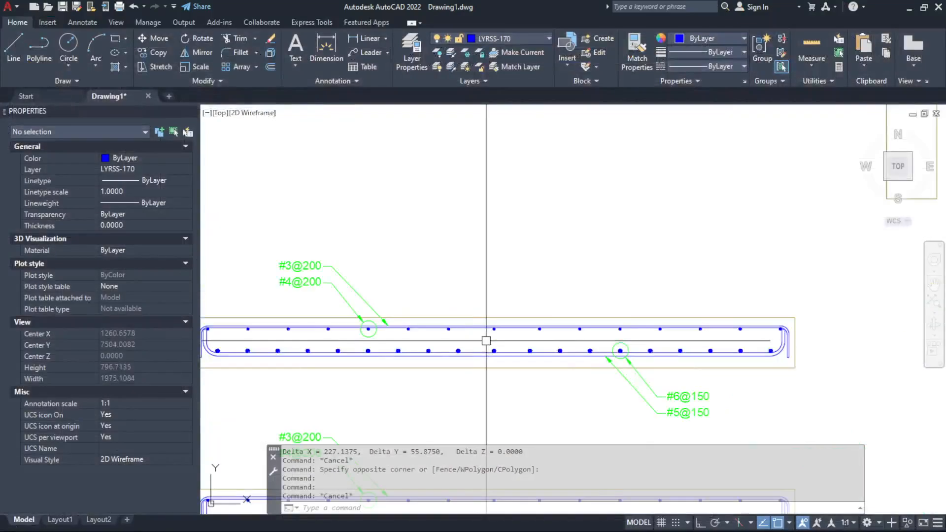
scroll(486, 341, "down", 2)
scroll(390, 317, "up", 2)
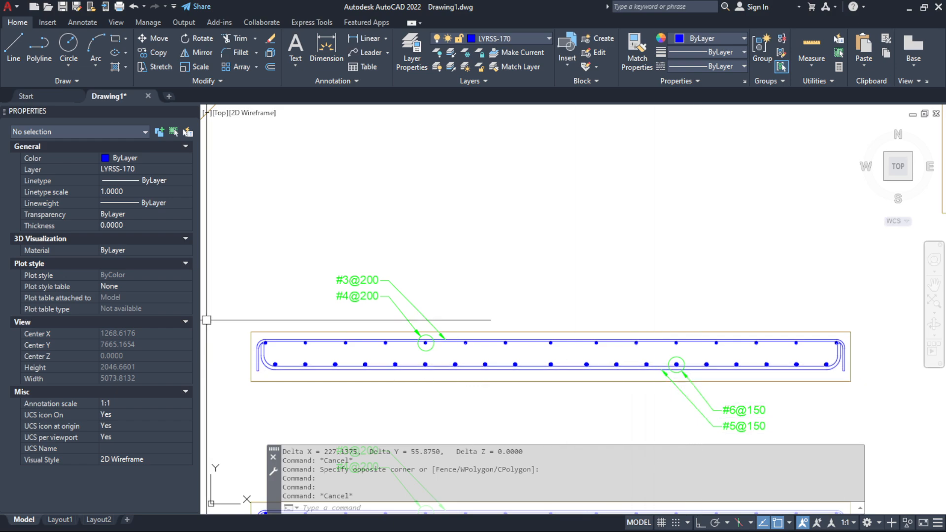
key("Escape")
key("alt+Tab")
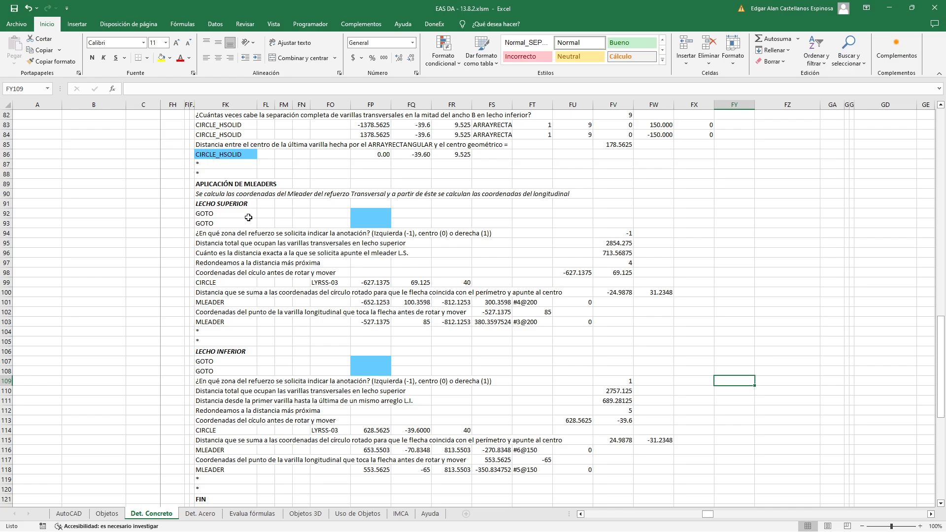
key("alt+Tab")
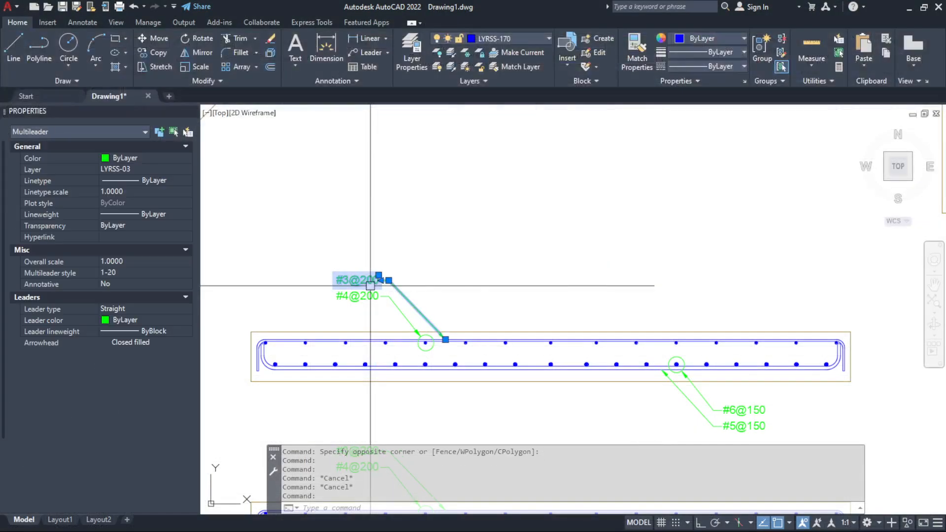
key("alt+Tab")
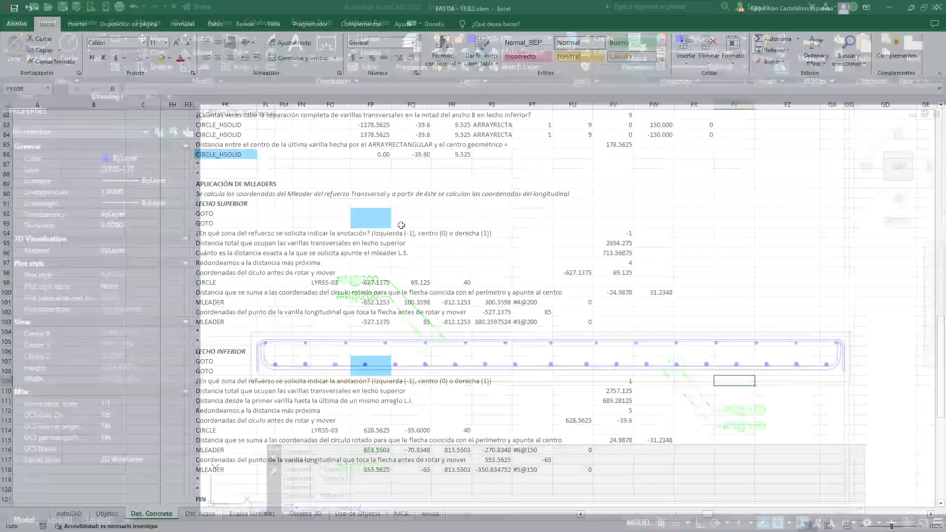
Inspect the upper-layer GOTO condition in FP92, tracing it to the grid drawing option in FX7
double_click(382, 213)
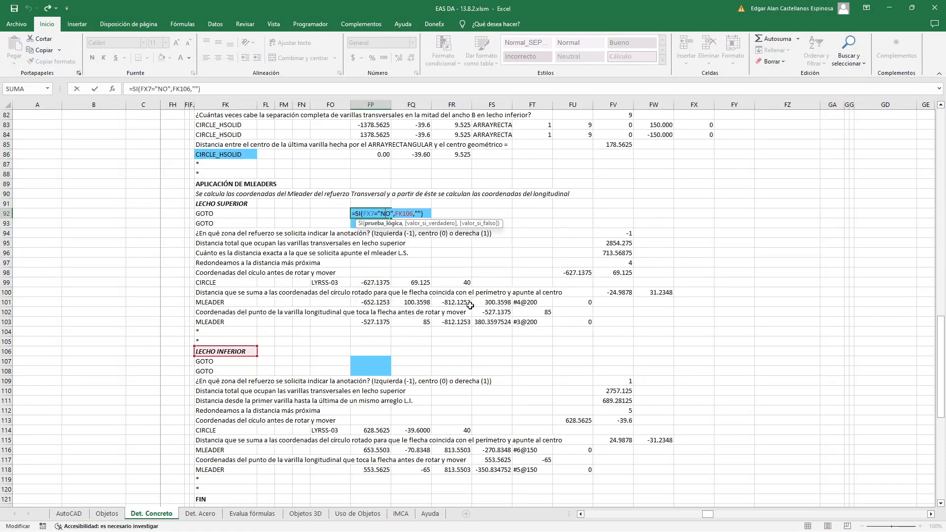
scroll(572, 254, "up", 20)
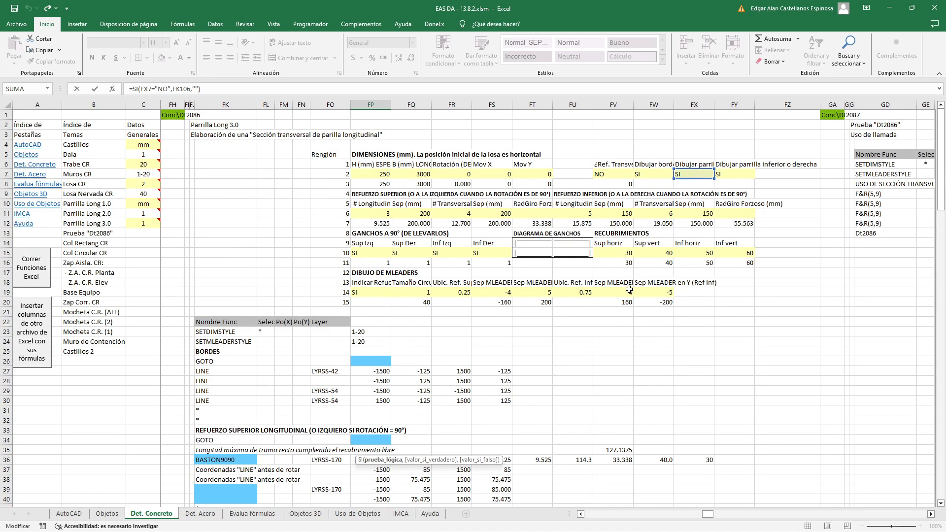
key("Escape")
scroll(629, 290, "down", 20)
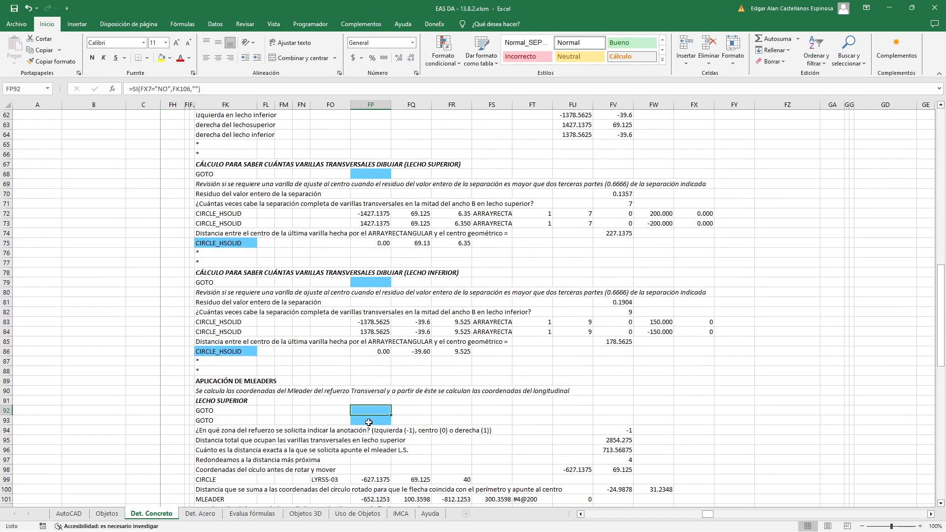
Inspect the second upper-layer GOTO formula in FP93, then switch to AutoCAD to view the section's multileaders
double_click(368, 423)
scroll(504, 367, "up", 1)
scroll(504, 366, "up", 17)
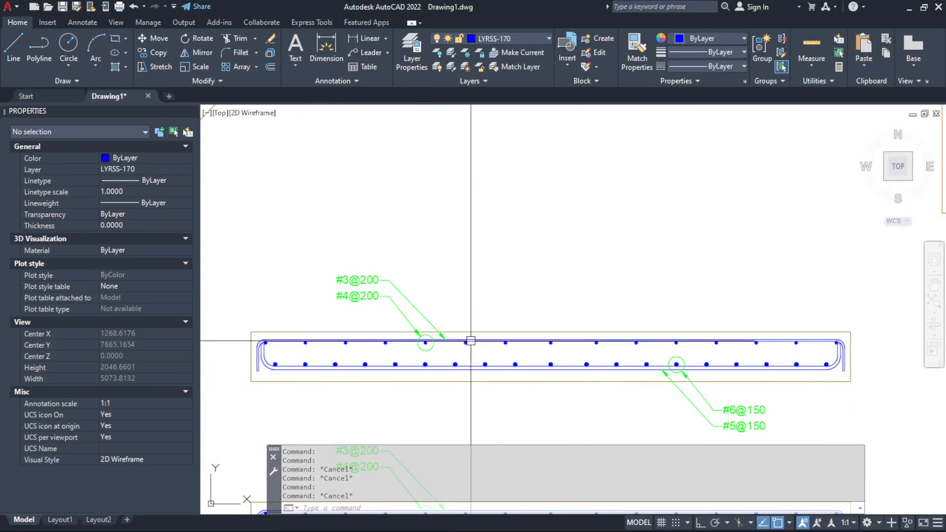
key("Escape")
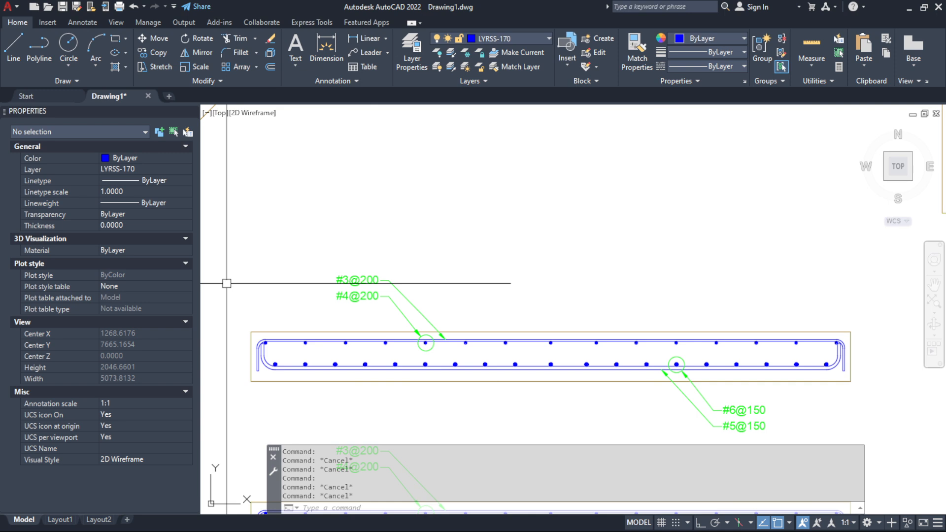
Return to Excel and point out the second upper-layer GOTO in FK93 and the annotation-zone question in FK94
key("Escape")
key("Escape")
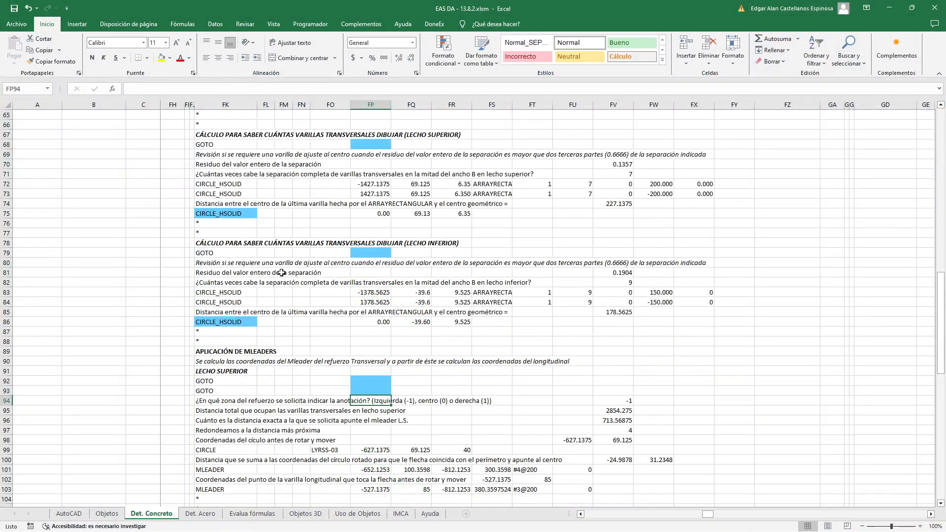
left_click(241, 390)
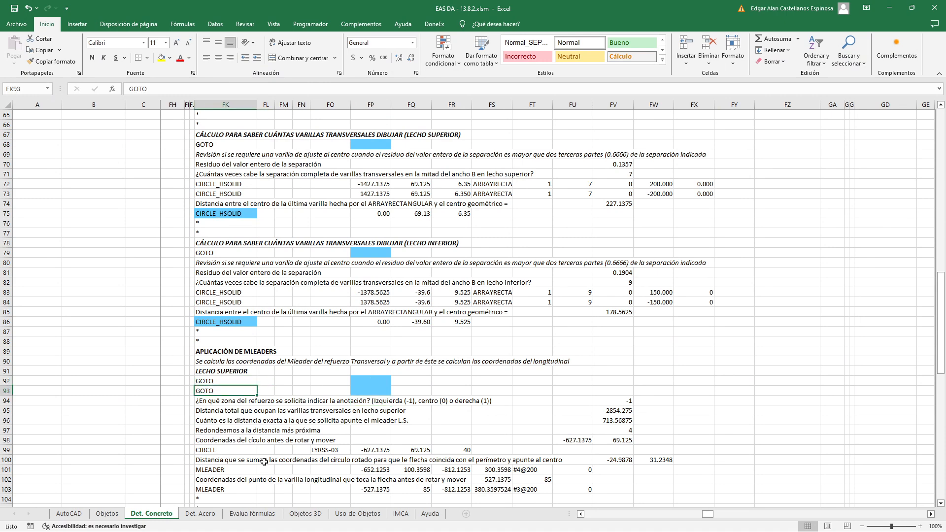
left_click(230, 402)
scroll(244, 438, "down", 3)
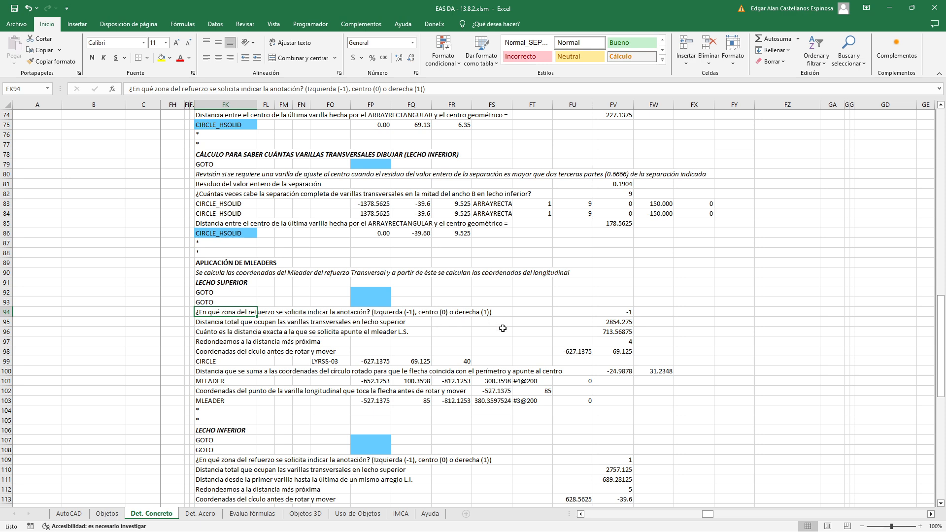
Inspect the upper-layer annotation-zone formula in FV94, tracing it to the reference location value in FR19
double_click(597, 315)
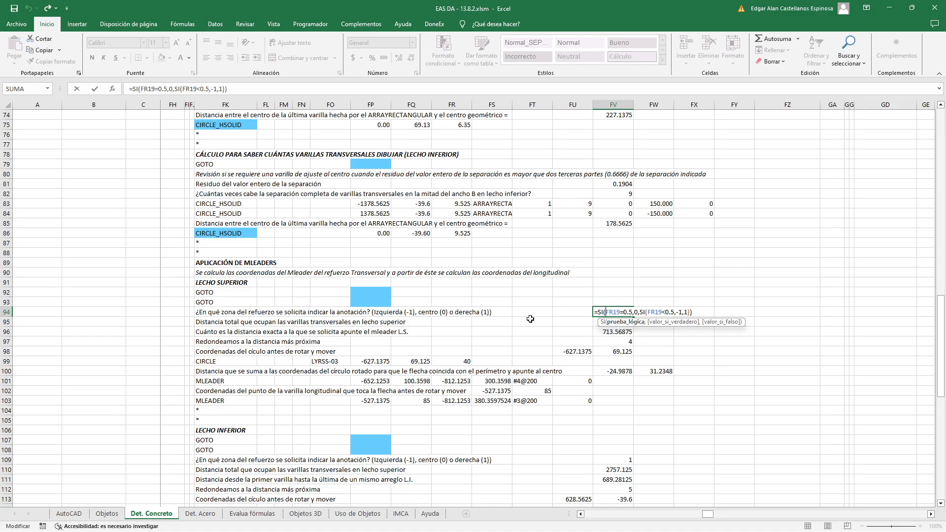
scroll(530, 319, "up", 5)
scroll(530, 319, "up", 20)
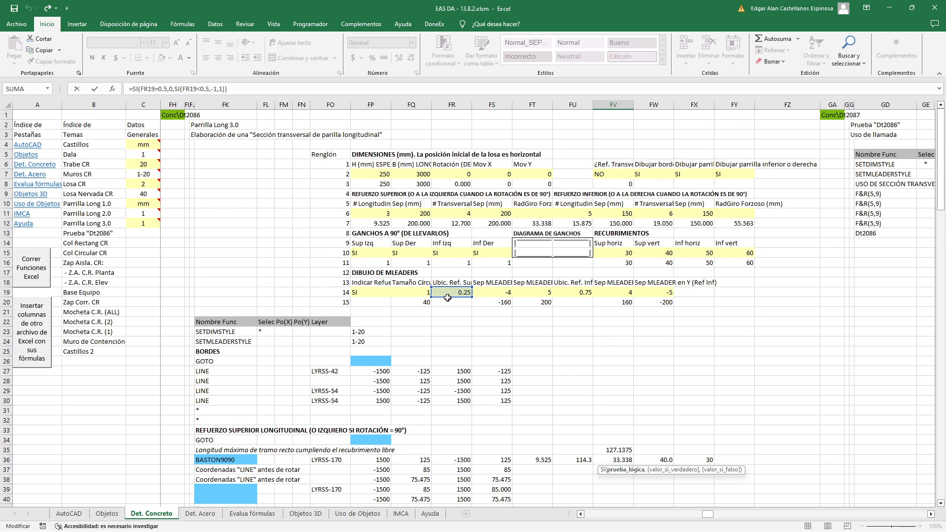
scroll(449, 296, "down", 1)
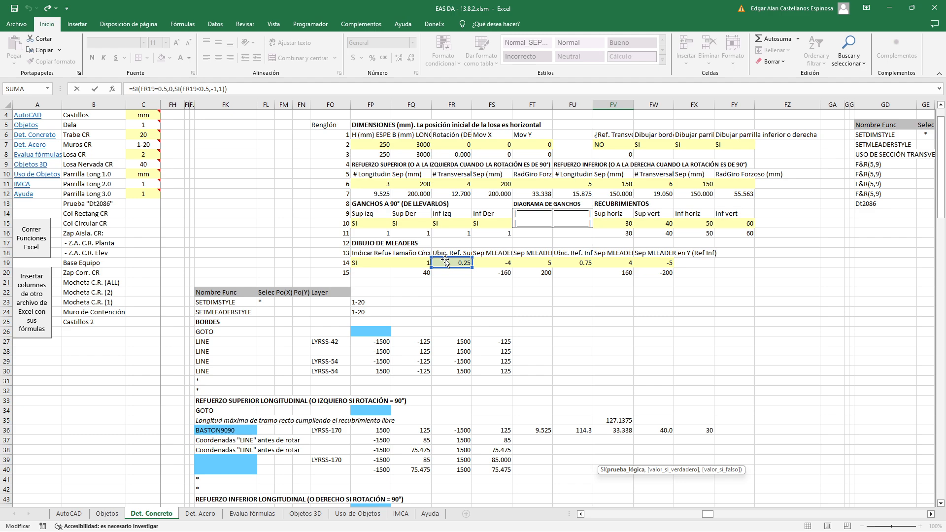
scroll(446, 261, "down", 19)
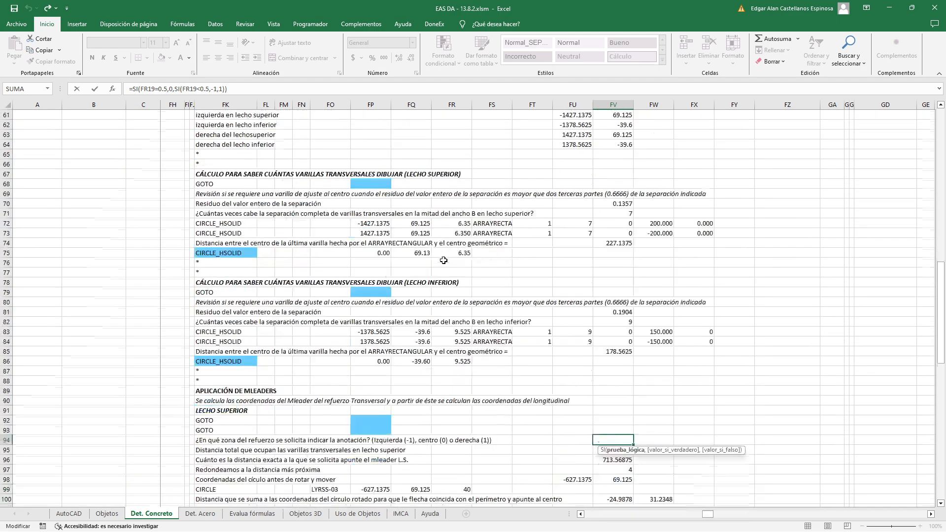
scroll(444, 260, "down", 3)
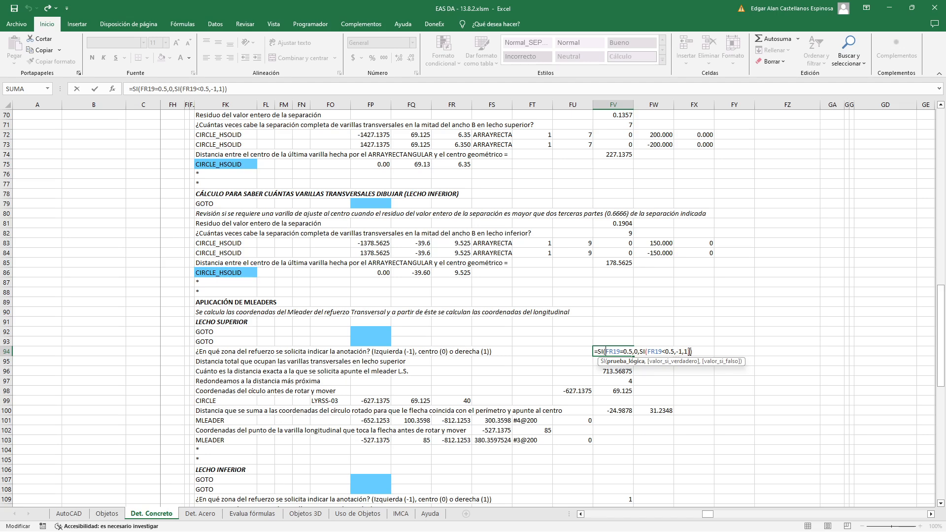
key("ctrl+Return")
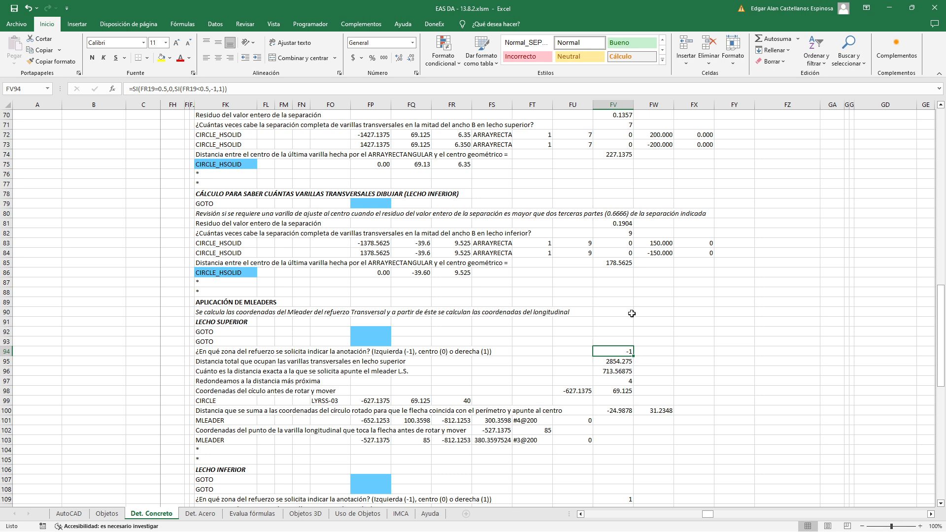
Inspect the FV95 formula for the total width occupied by the upper-layer transverse bars, tracing it to FU56
left_click(621, 360)
double_click(621, 361)
scroll(616, 374, "up", 8)
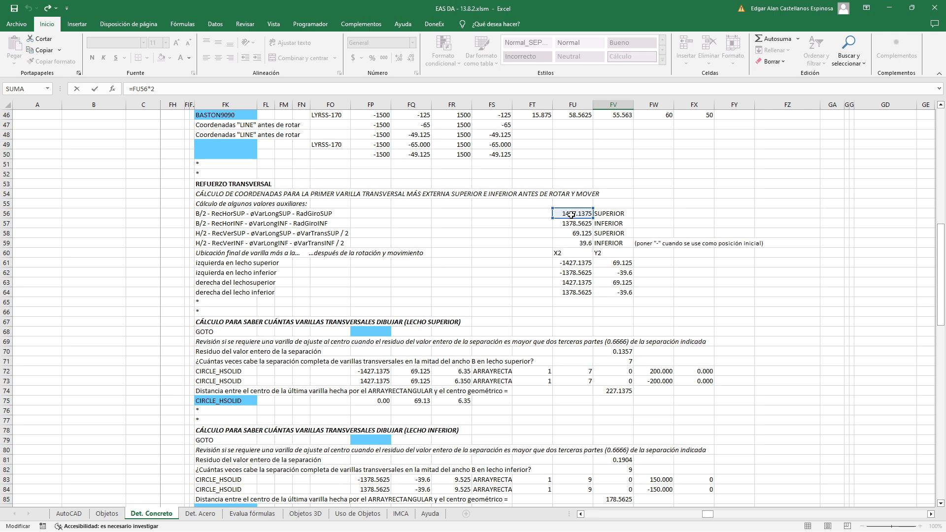
scroll(571, 214, "down", 14)
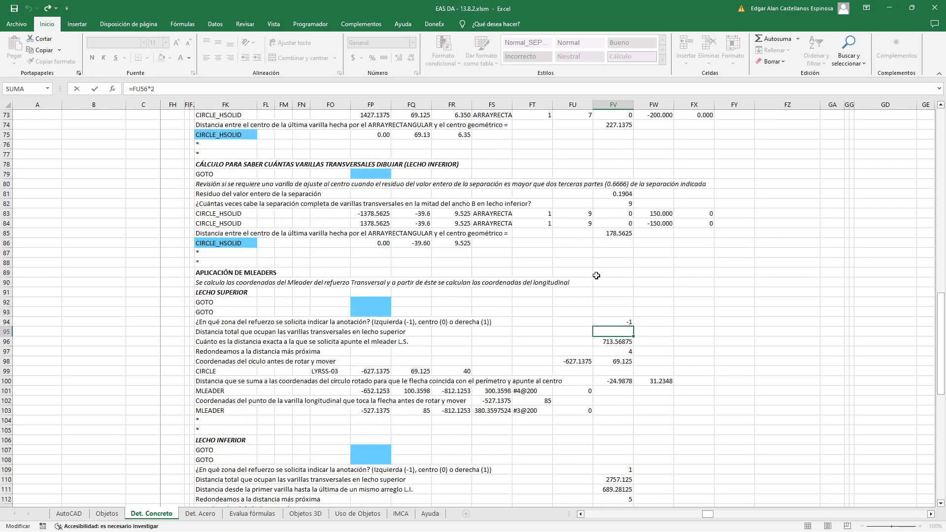
key("Escape")
Switch to AutoCAD and measure the center-to-center distance between the outermost upper-layer transverse bars with DIST
key("alt+Tab")
scroll(379, 367, "up", 8)
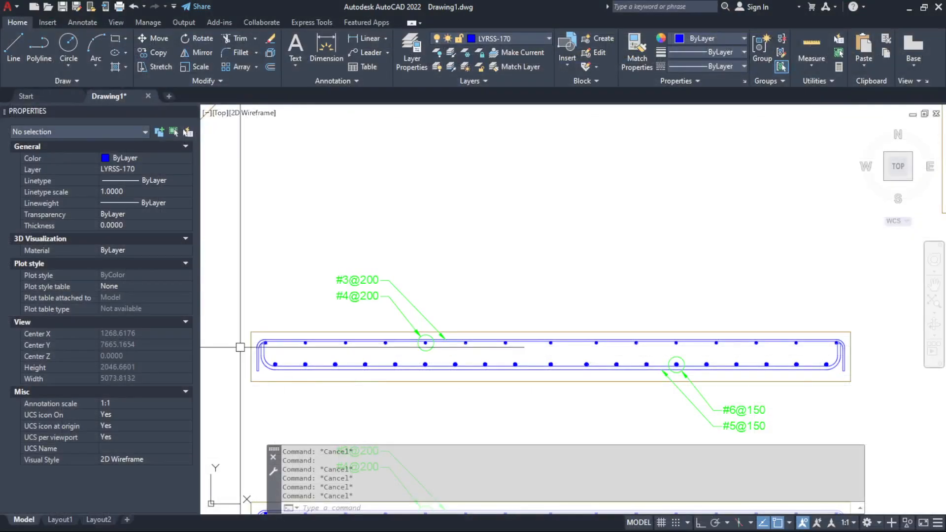
type("d")
key("Return")
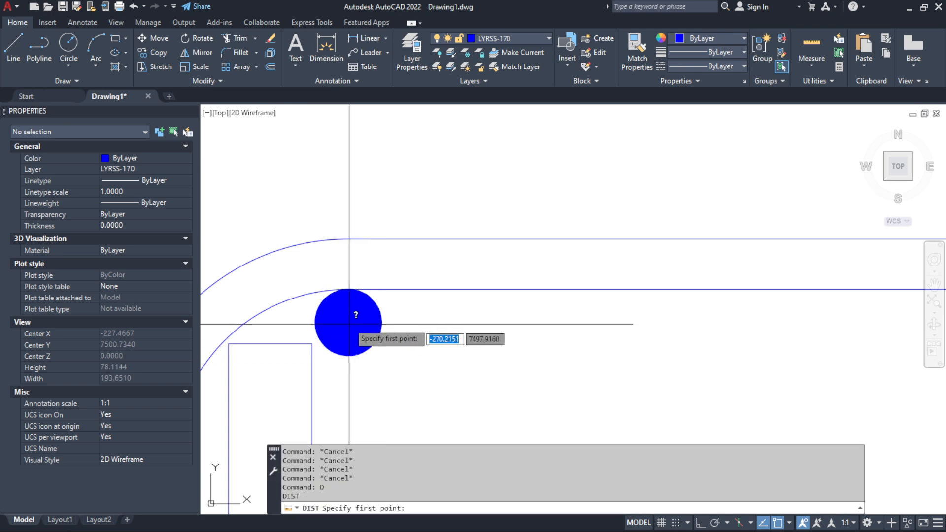
left_click(348, 323)
scroll(348, 323, "down", 10)
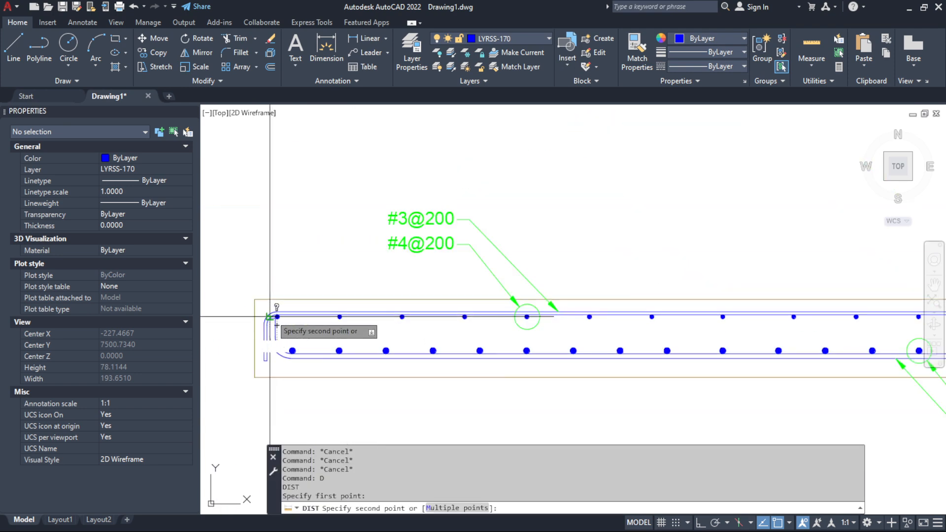
scroll(652, 326, "up", 10)
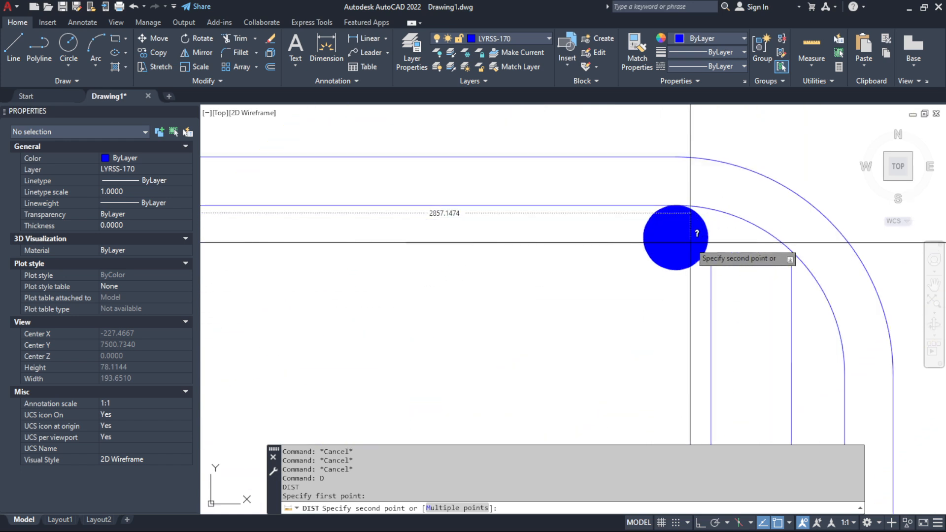
left_click(675, 238)
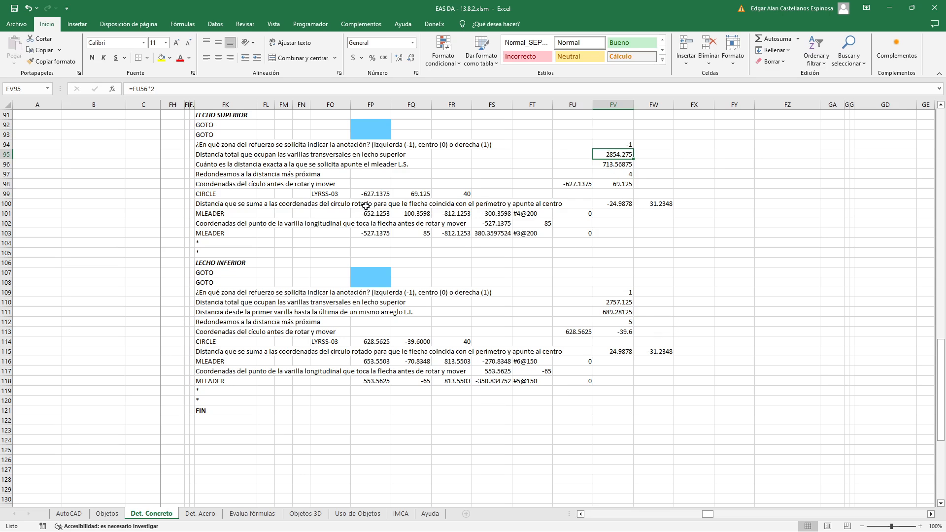
Return to Excel and open the FV96 formula for the exact distance to the upper-layer multileader's target point
scroll(366, 207, "up", 1)
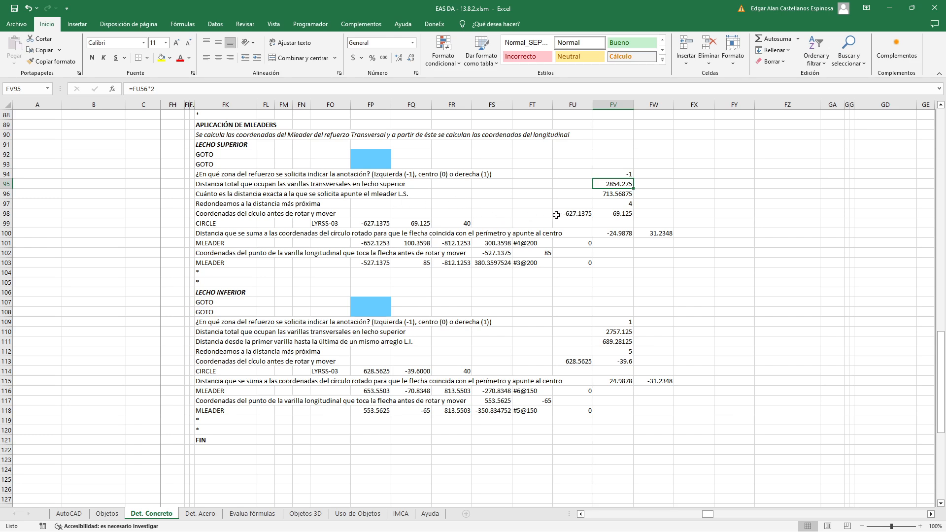
left_click(601, 192)
double_click(602, 193)
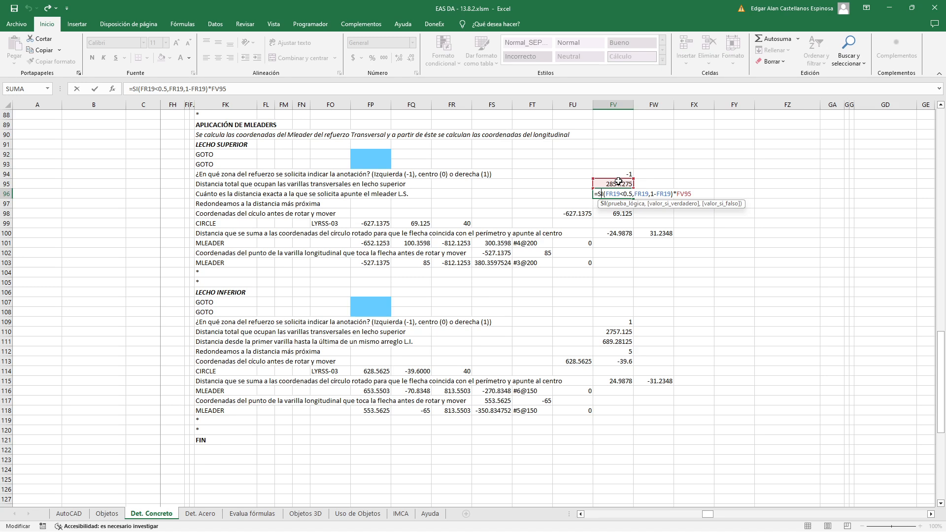
Review the FV96 formula, checking its SI condition on FR19 and the multiplication by FV95
key("ctrl+Return")
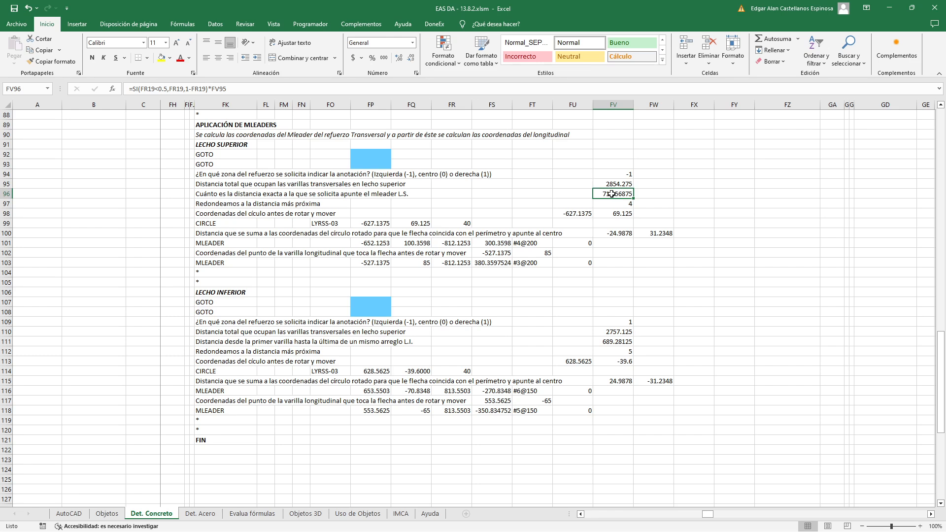
key("F2")
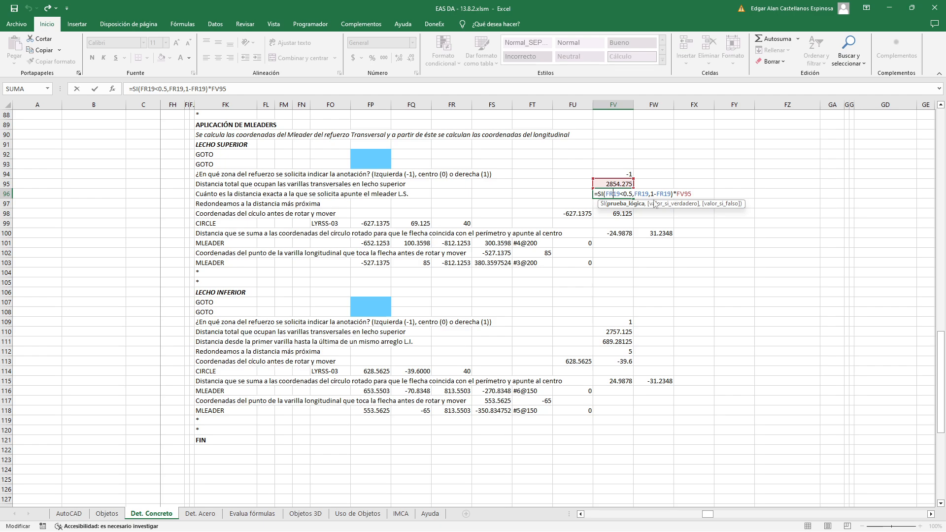
key("Escape")
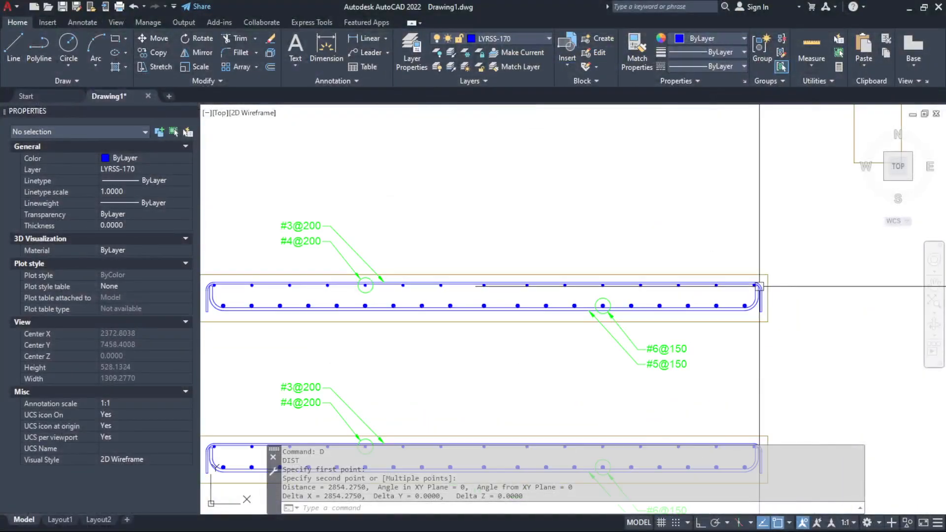
Switch to AutoCAD and examine the upper-layer transverse bars around the circled multileader target, picking out the bar just before it
scroll(363, 288, "up", 6)
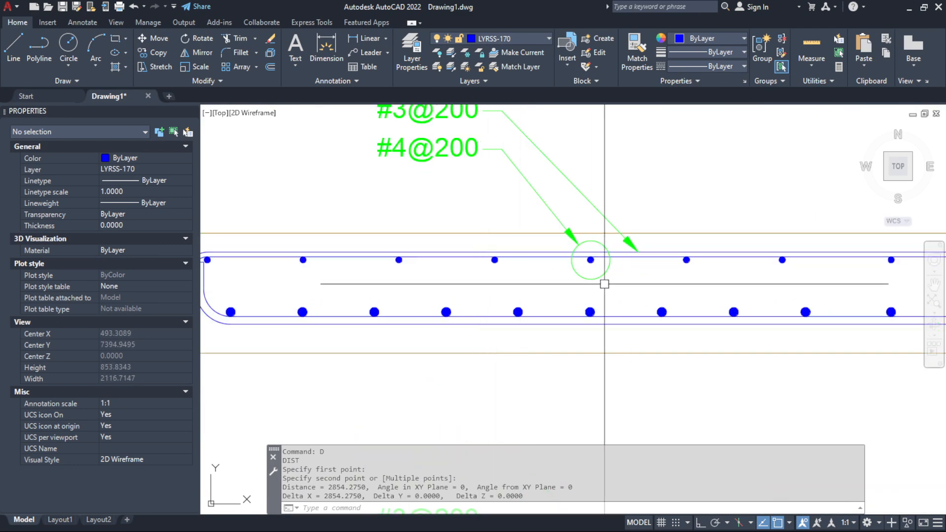
scroll(611, 281, "down", 2)
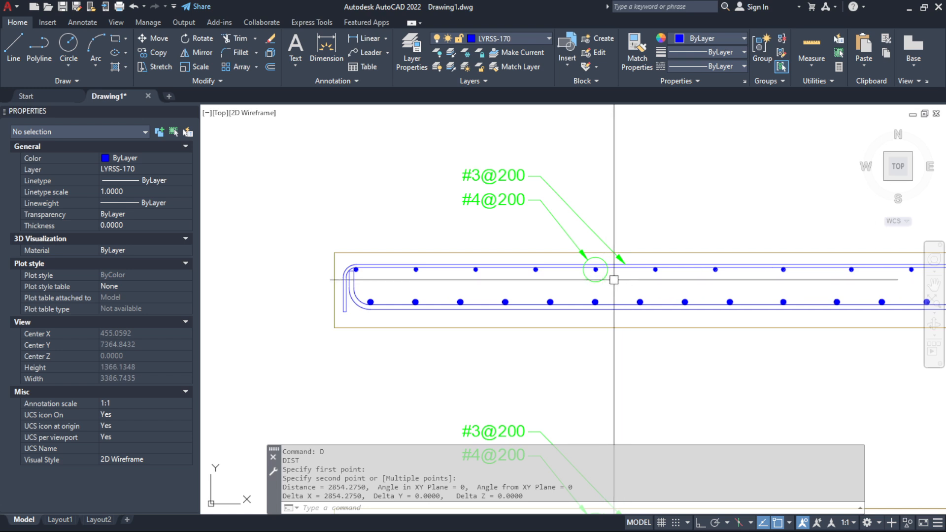
scroll(624, 281, "up", 4)
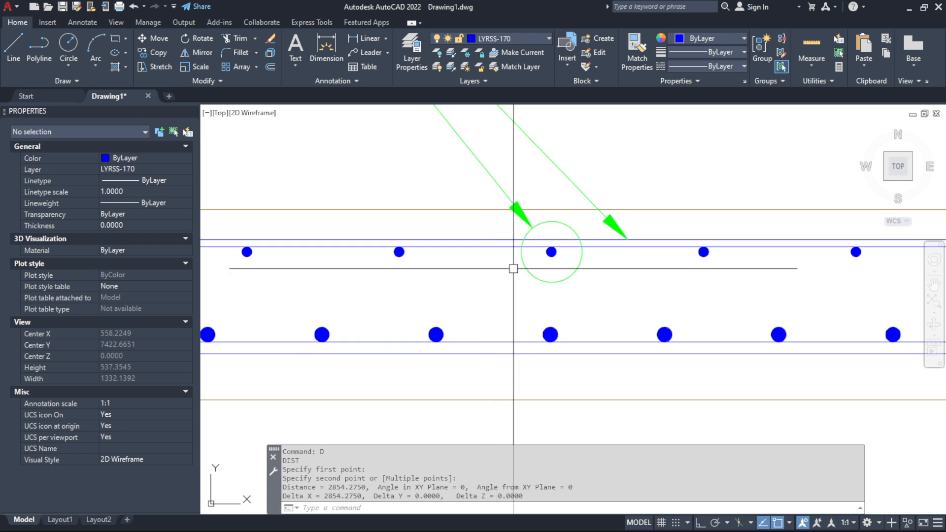
scroll(509, 272, "up", 2)
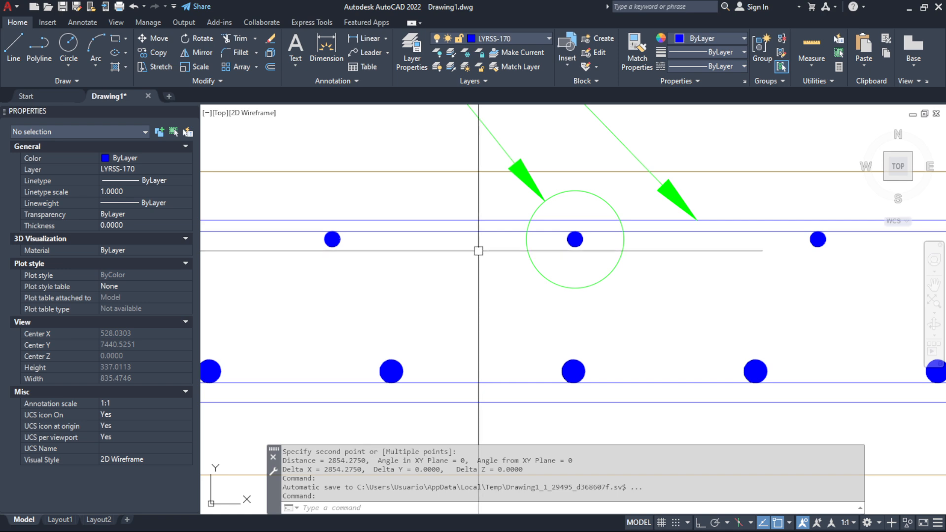
left_click(331, 239)
left_click(417, 278)
key("Escape")
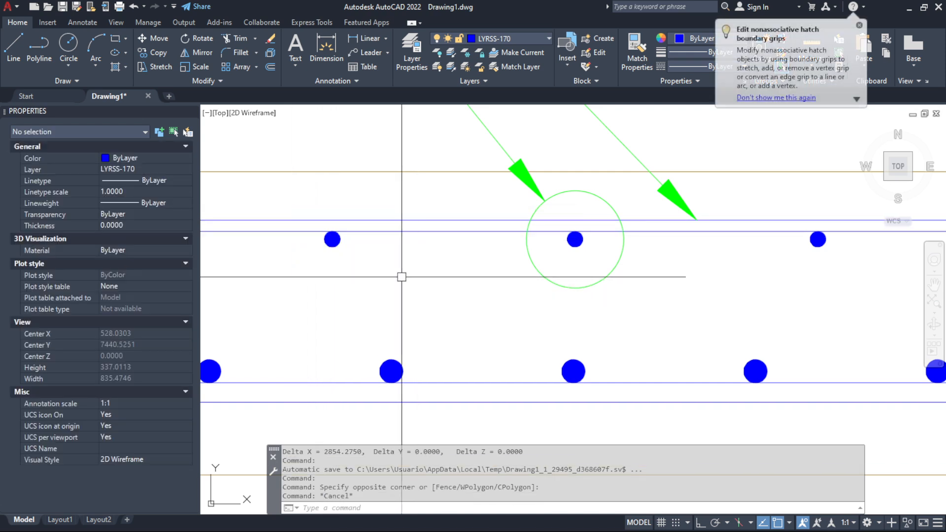
Return to Excel and examine the FV97 rounding formula, covering its ENTERO(FV96/FW72) term and the 0 result of its SI function
key("alt+Tab")
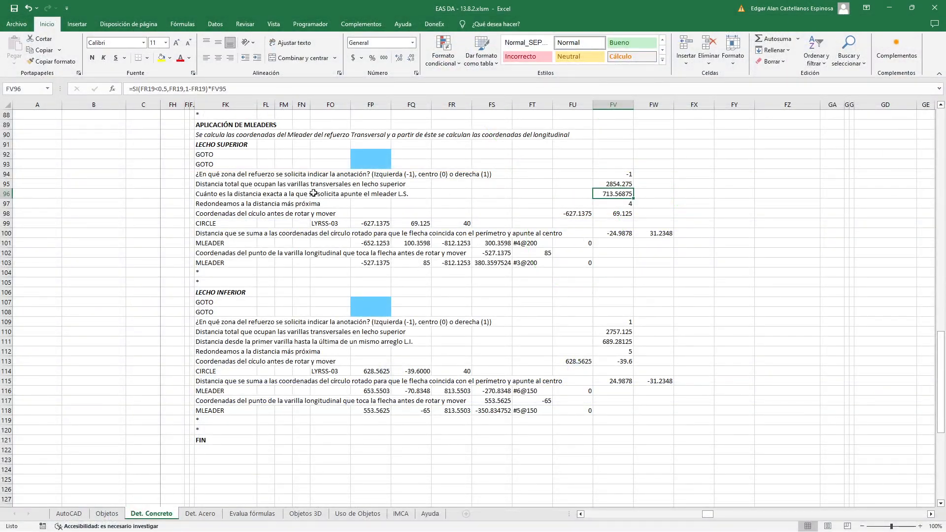
left_click(227, 205)
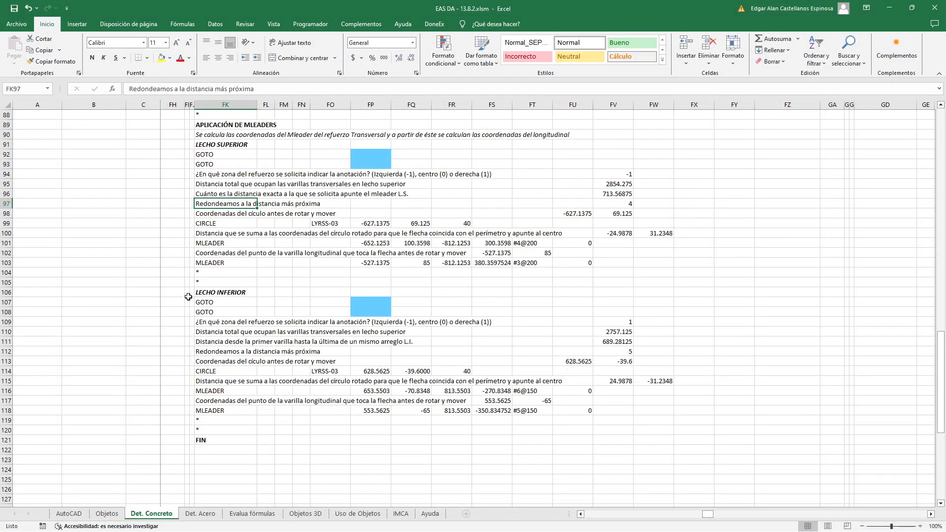
double_click(616, 204)
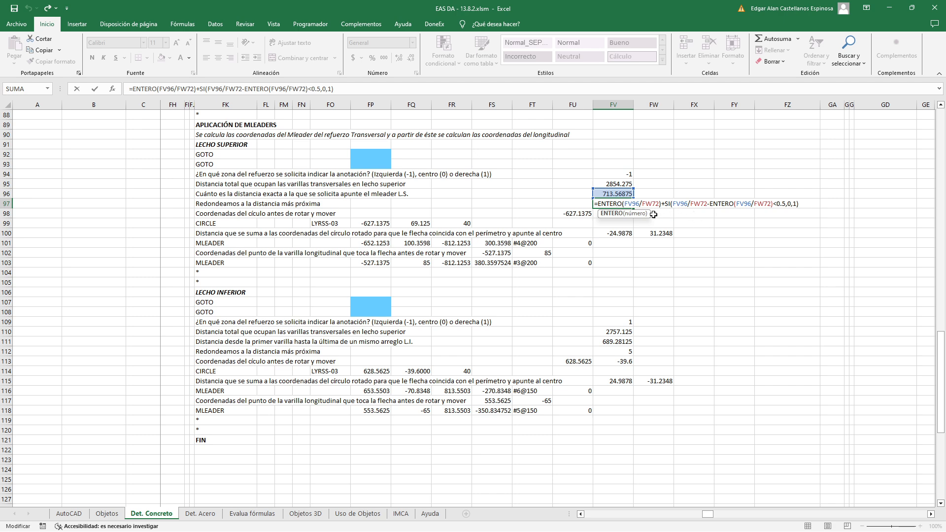
left_click_drag(598, 204, 661, 206)
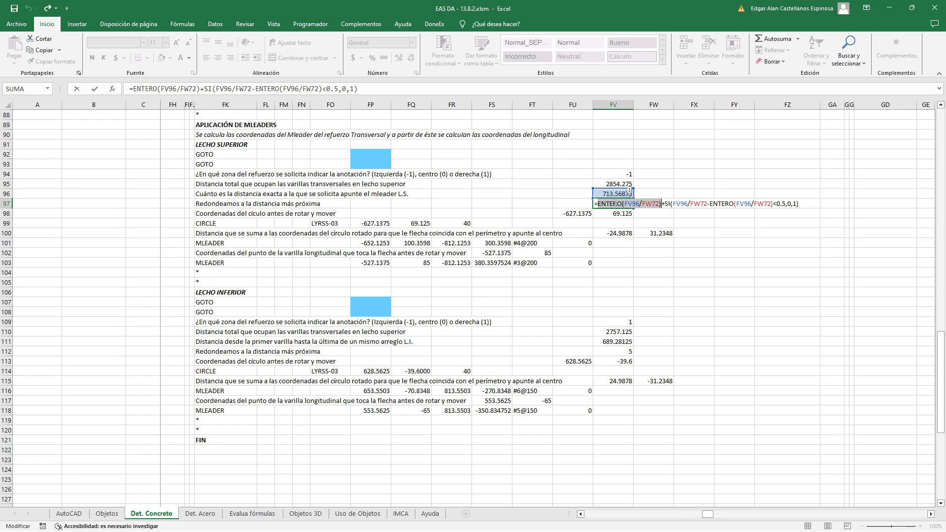
key("Escape")
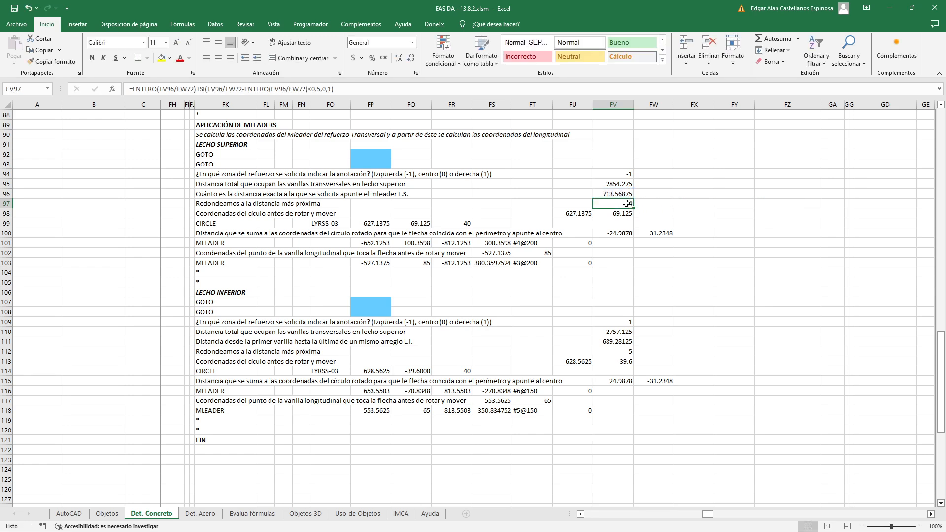
double_click(628, 204)
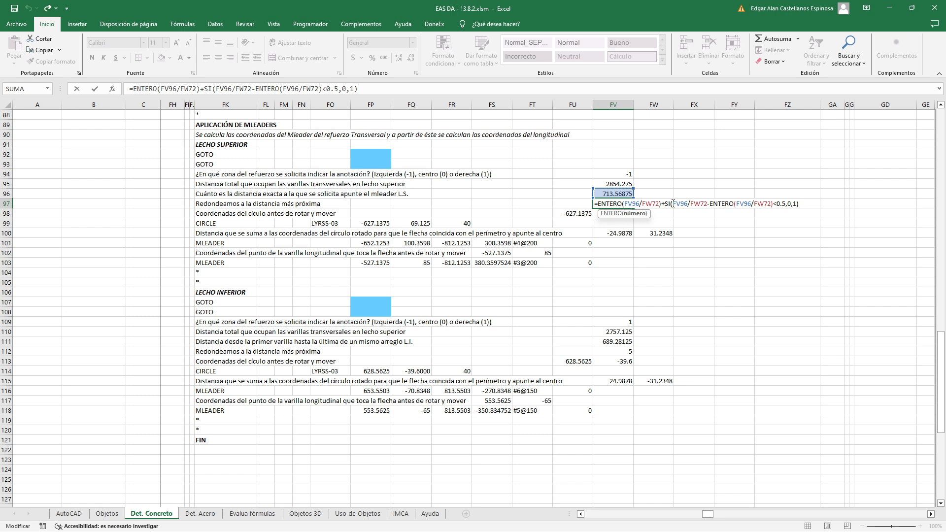
left_click(789, 203)
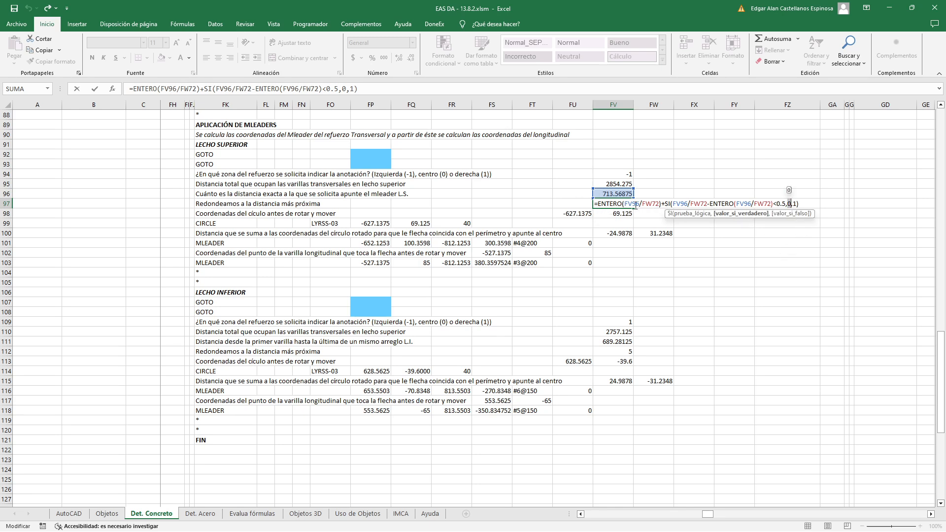
key("Return")
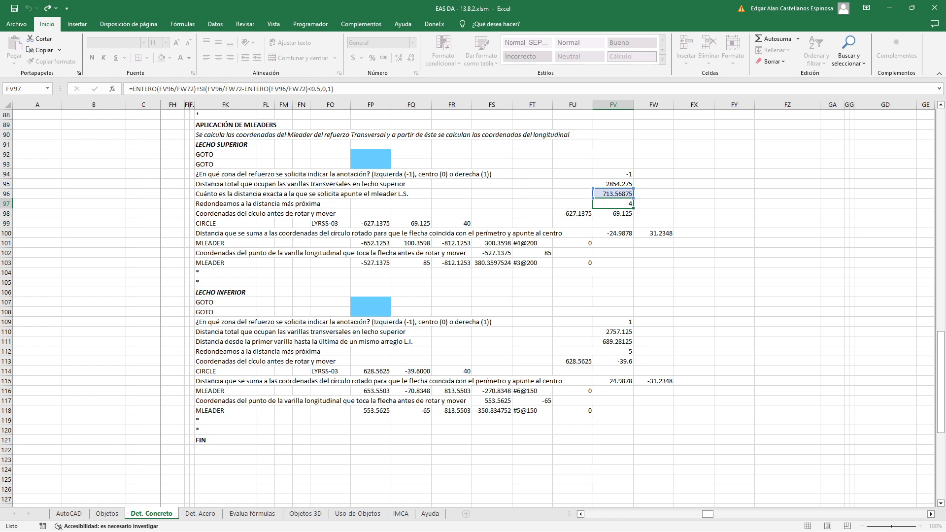
Switch to AutoCAD and measure the center-to-center distance from the first to the fourth upper-layer transverse bar with DIST
key("alt+Tab")
scroll(361, 300, "up", 2)
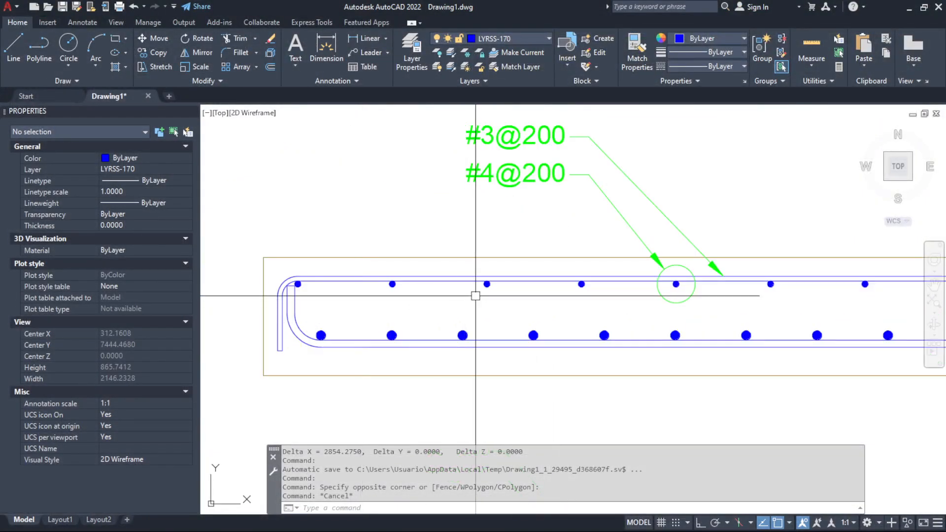
left_click(548, 239)
left_click(623, 308)
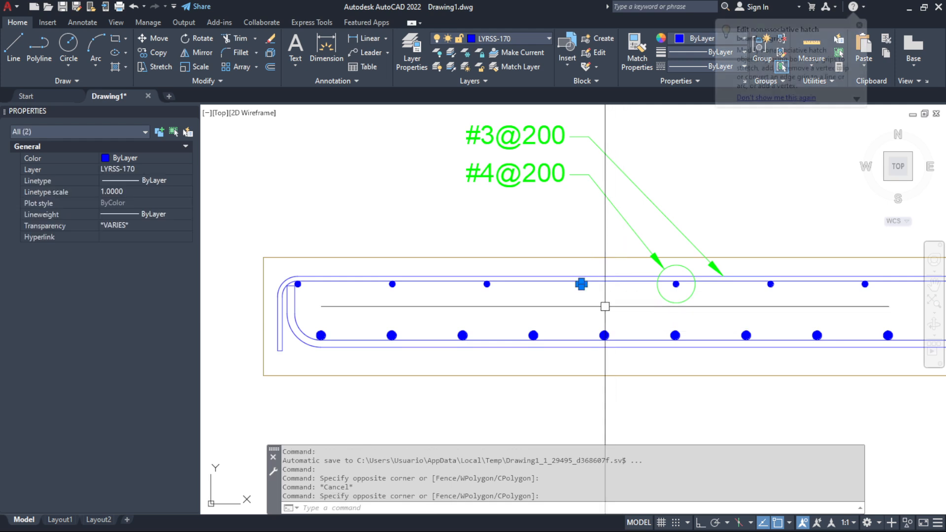
key("Escape")
type("D")
key("Return")
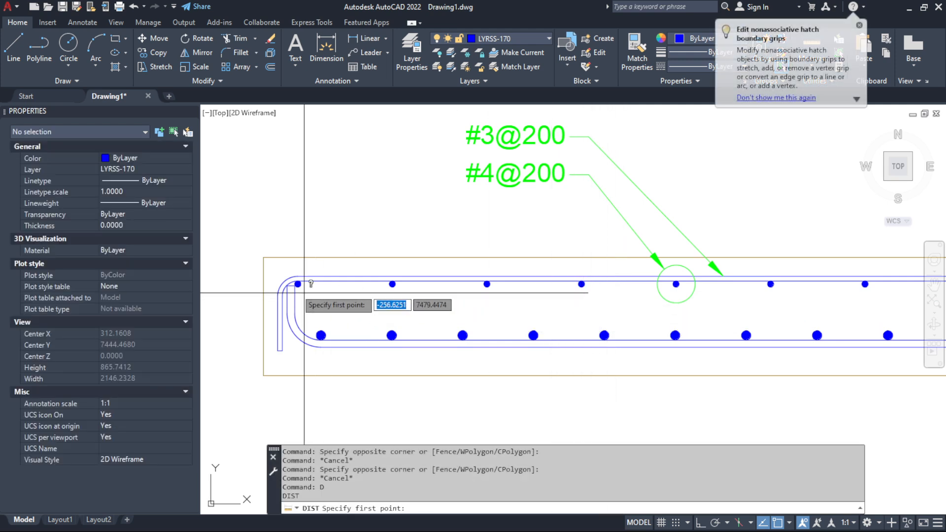
scroll(320, 335, "up", 5)
left_click(405, 269)
scroll(374, 316, "down", 5)
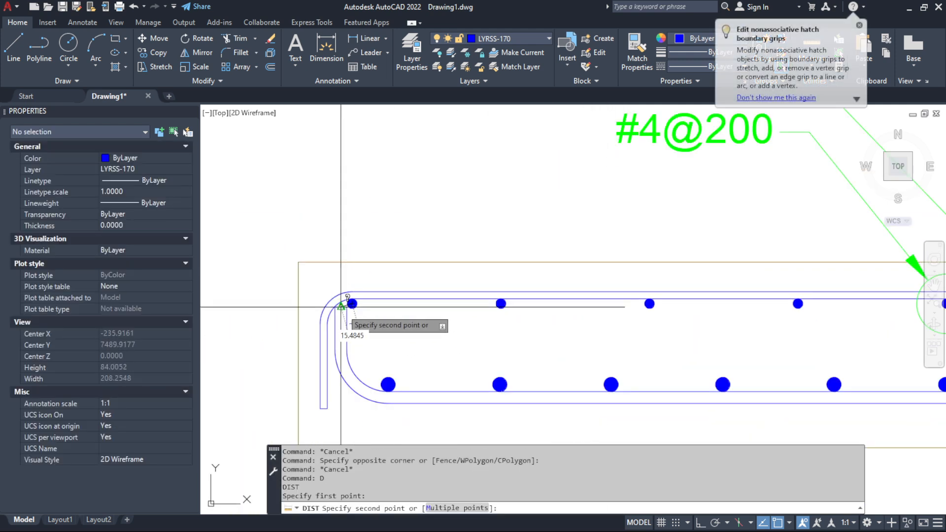
scroll(594, 250, "up", 5)
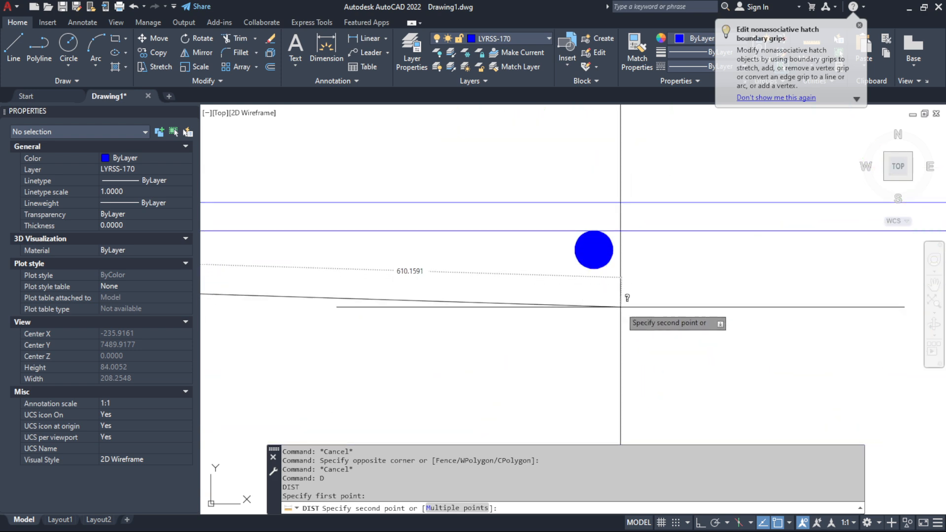
left_click(594, 250)
scroll(594, 251, "down", 4)
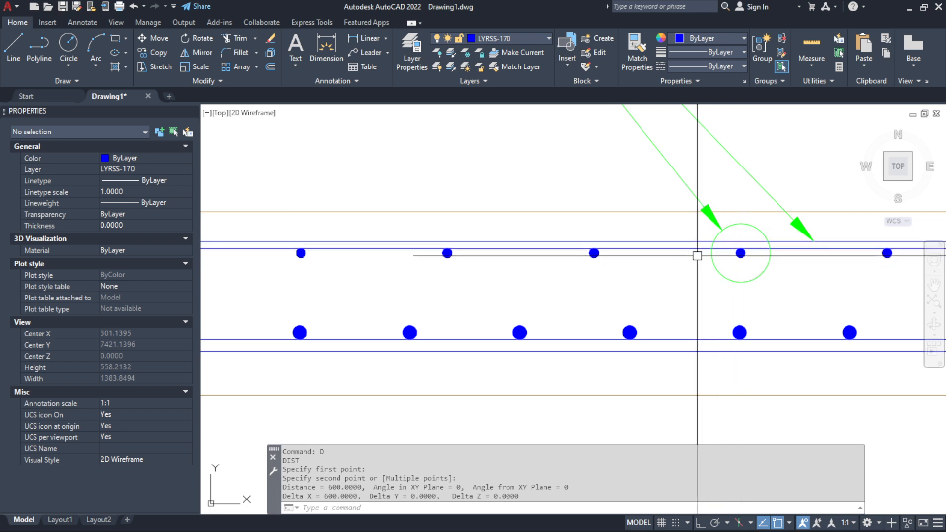
key("Escape")
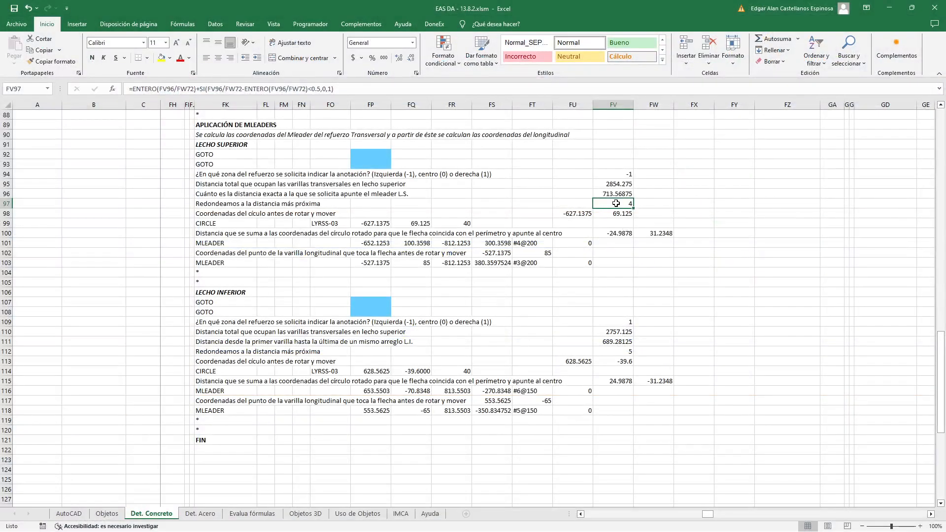
Open the FV97 formula in Excel, then compare it in AutoCAD with the circled upper-layer bar and its neighbor
double_click(617, 204)
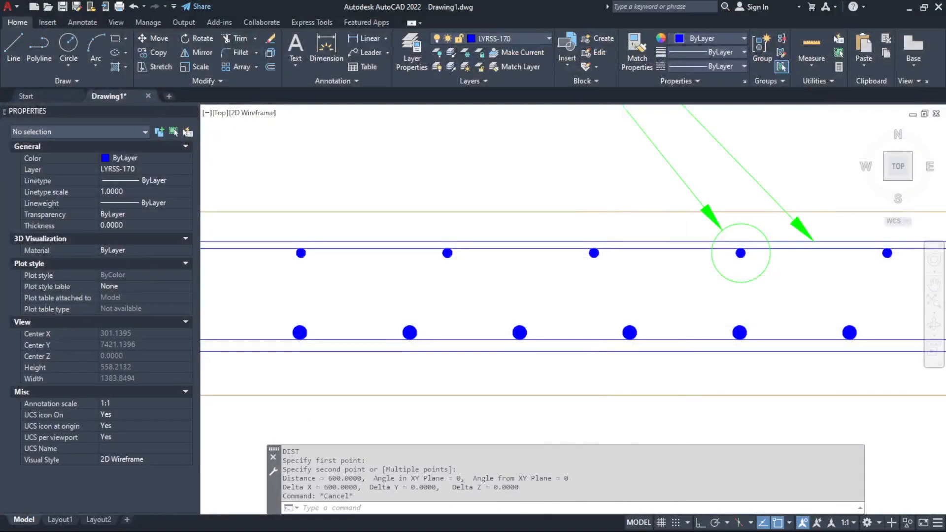
scroll(603, 276, "down", 2)
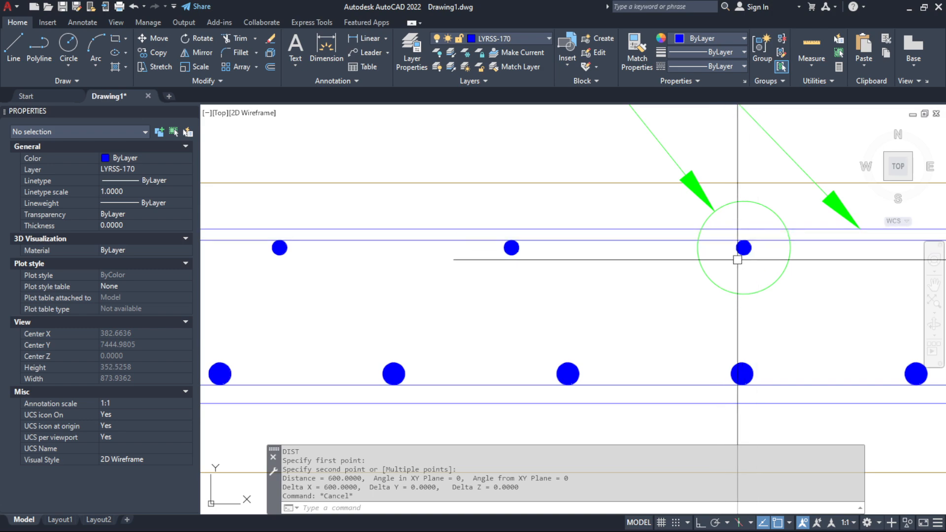
key("Escape")
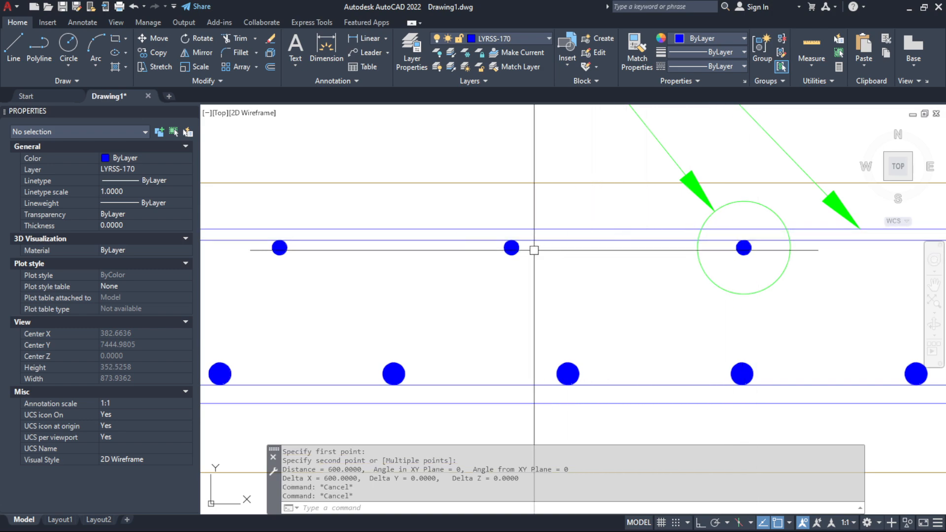
key("Escape")
Return to Excel and inspect the SI function's value-if-true argument and the ENTERO(FV96/FW72) term in FV97
key("alt+Tab")
double_click(615, 203)
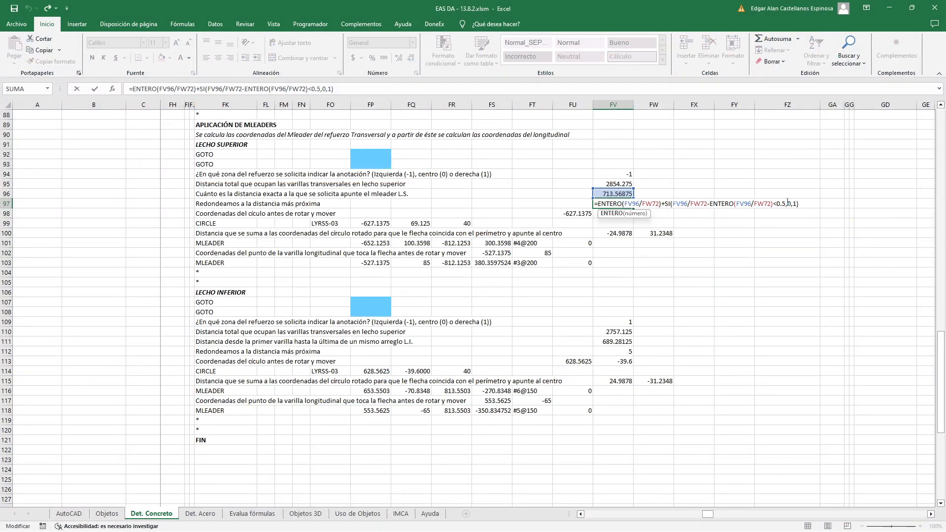
double_click(790, 204)
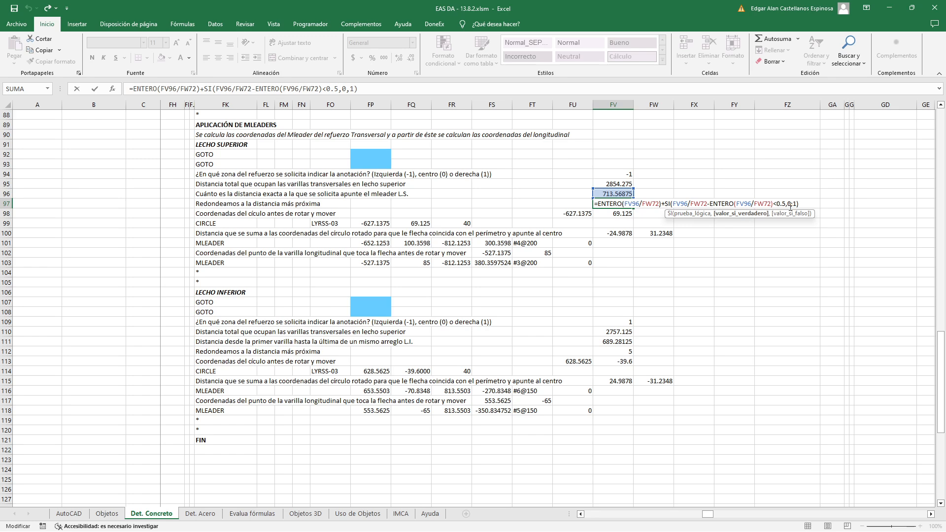
key("Escape")
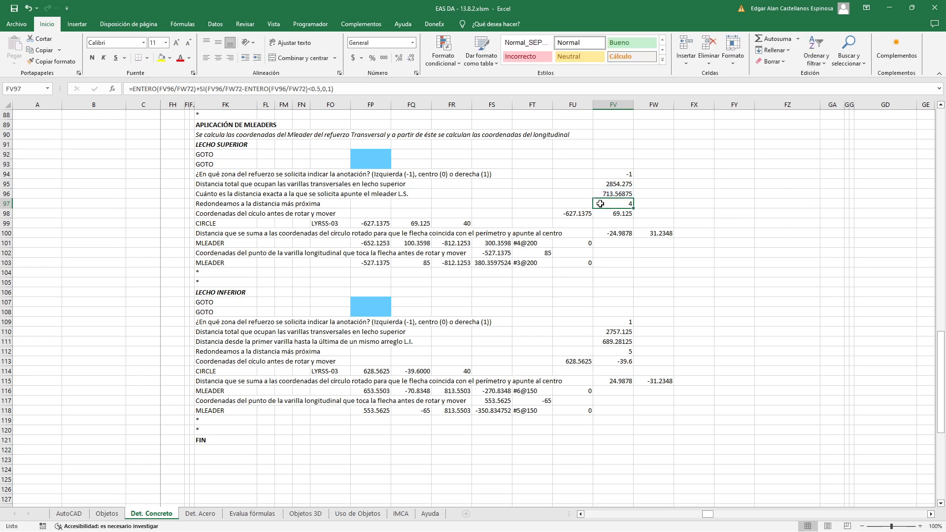
double_click(599, 203)
left_click_drag(599, 203, 662, 204)
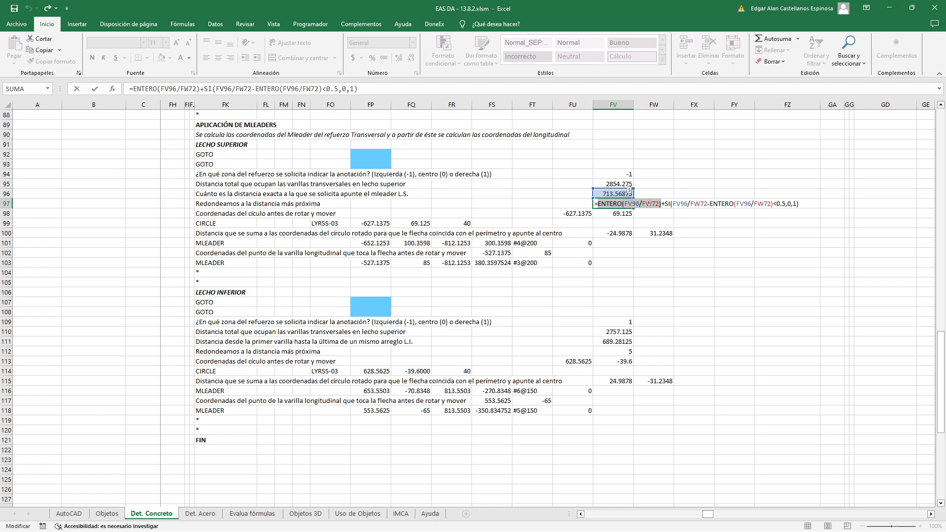
key("Escape")
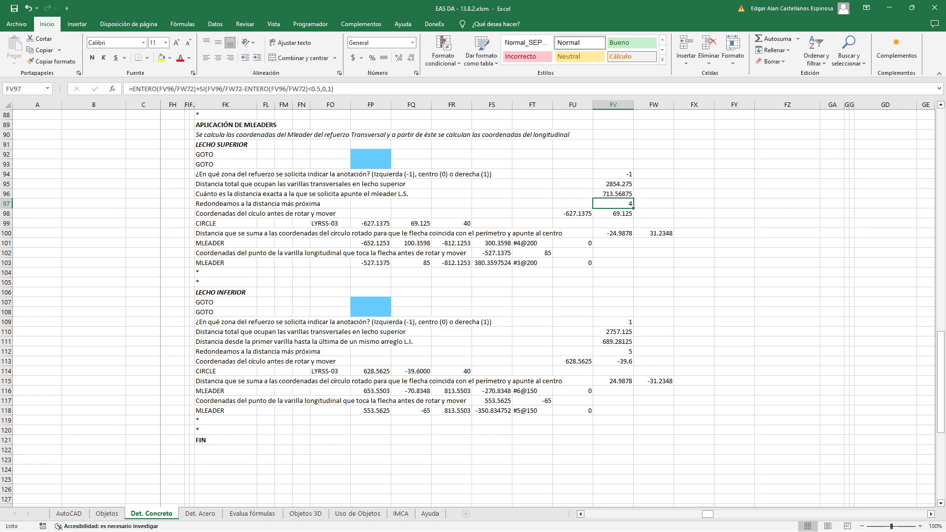
Compare the circled upper-layer bar in AutoCAD with Excel's FV97 formula, highlighting its ENTERO(FV96/FW72) term
key("alt+Tab")
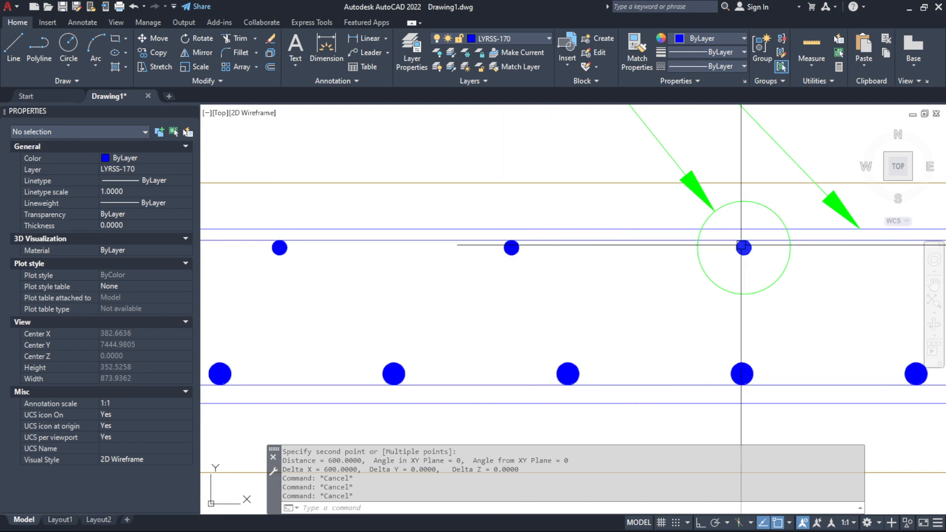
key("alt+Tab")
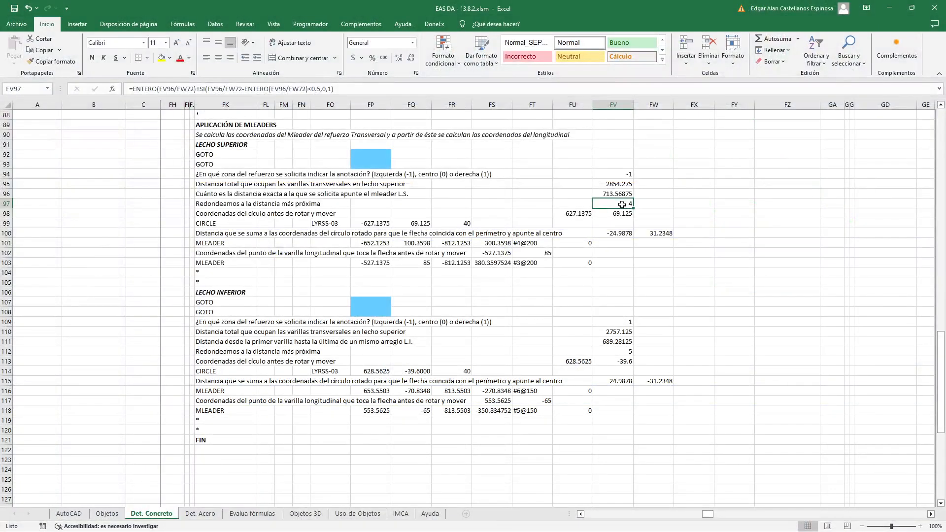
double_click(622, 206)
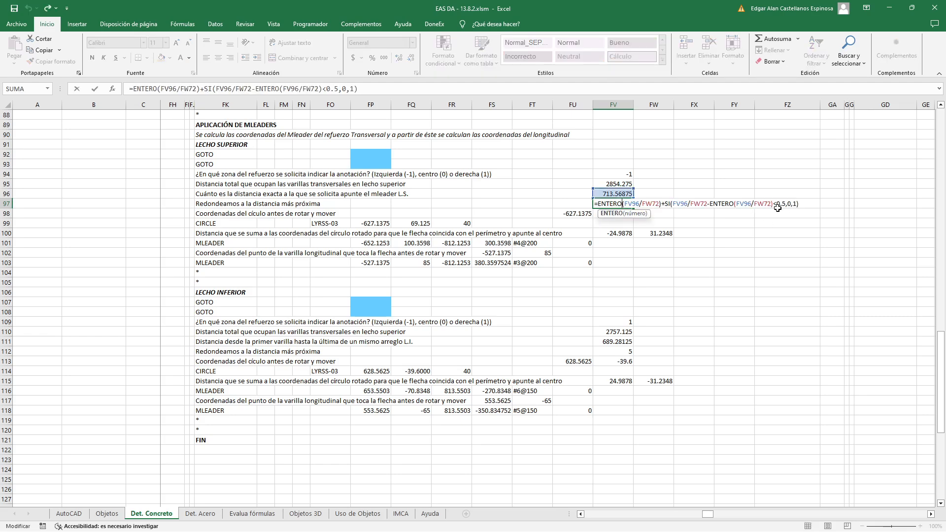
key("Escape")
double_click(611, 206)
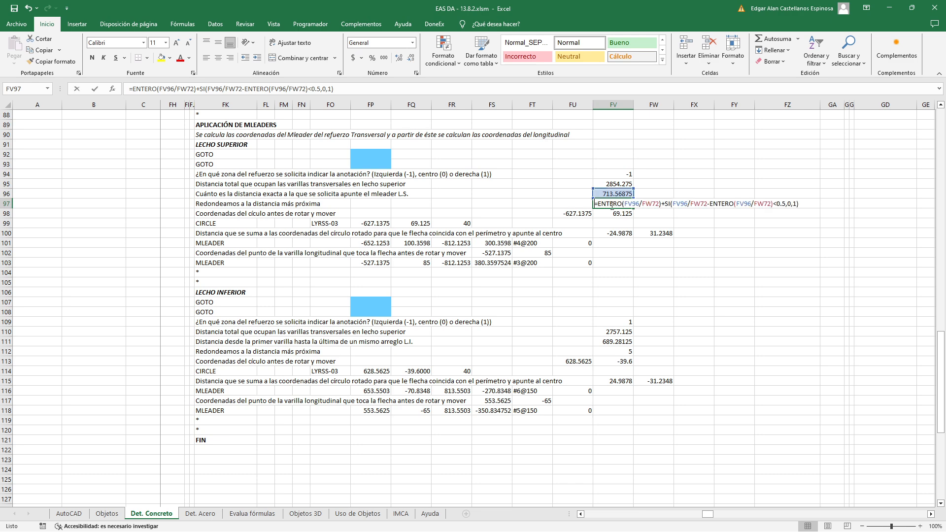
left_click_drag(599, 203, 661, 203)
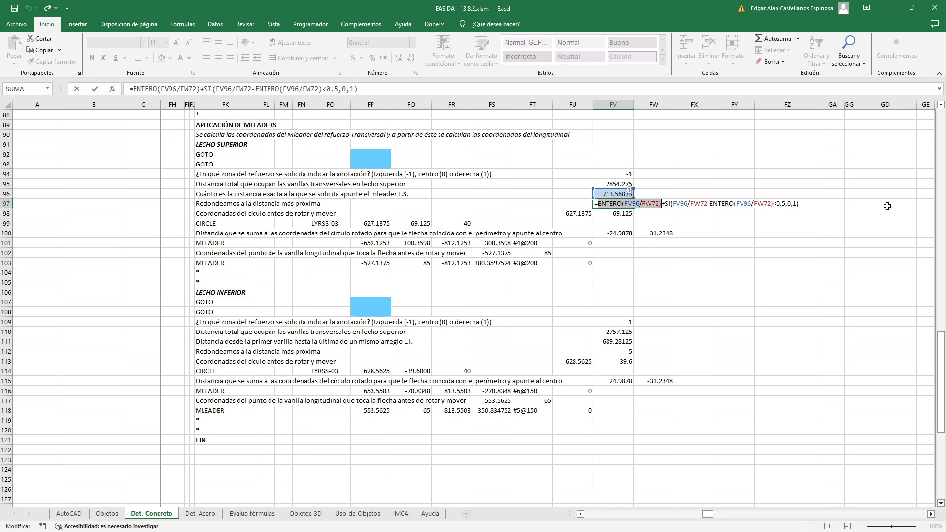
key("Escape")
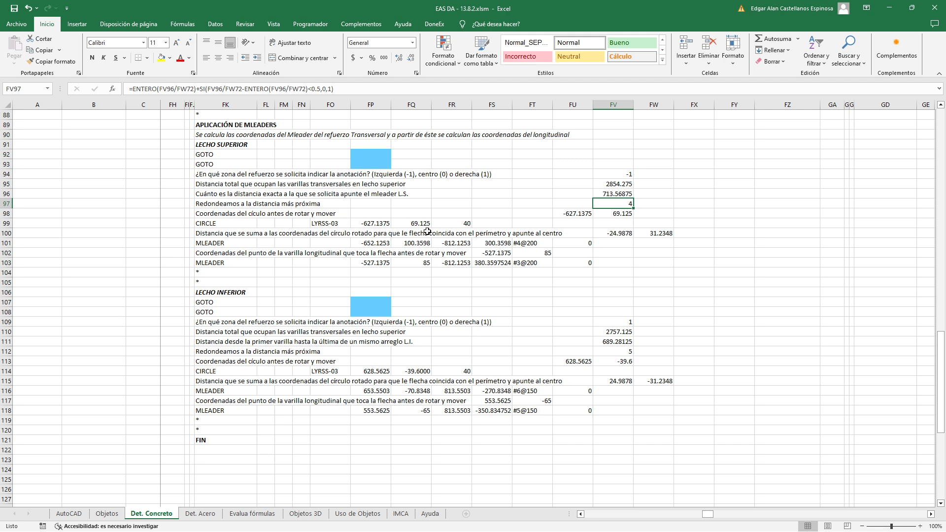
Inspect the FU56 term in the FU98 circle coordinate formula, then view the outermost upper-layer transverse bar in AutoCAD
double_click(582, 215)
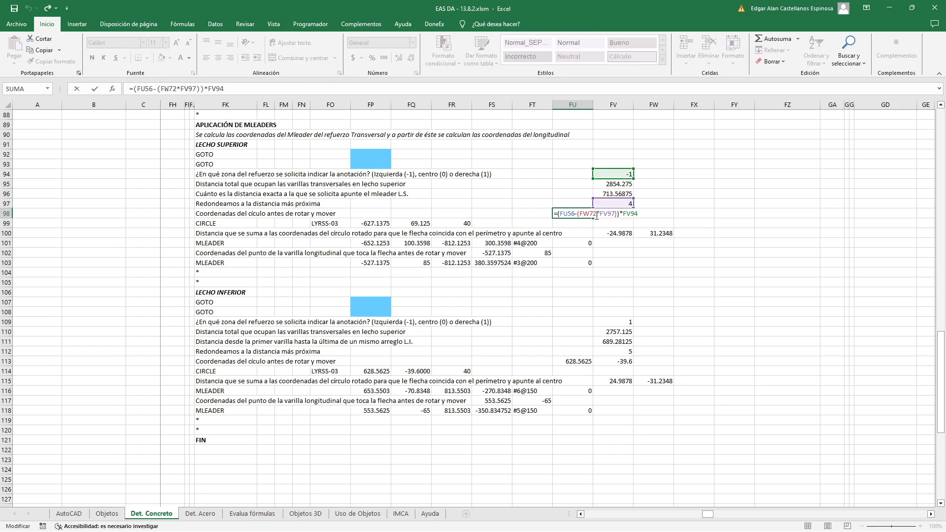
left_click_drag(597, 216, 583, 215)
left_click_drag(560, 216, 574, 212)
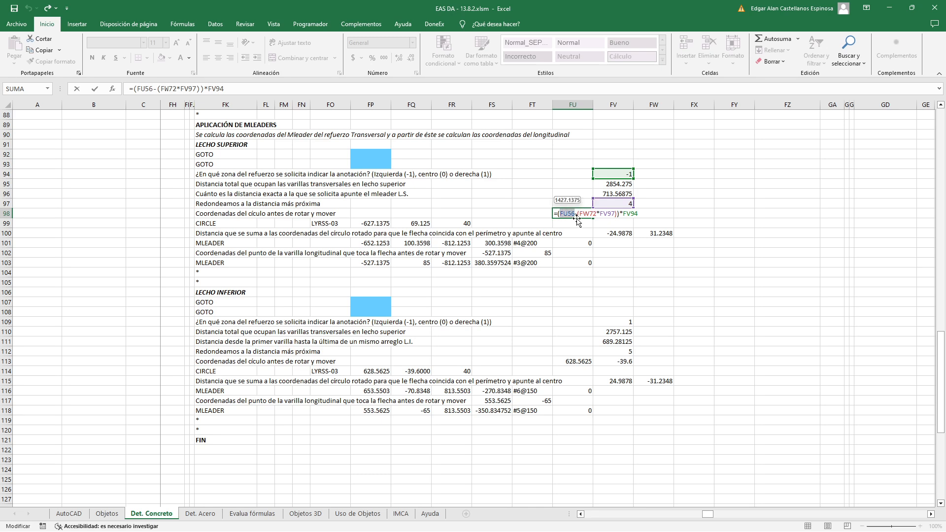
key("Escape")
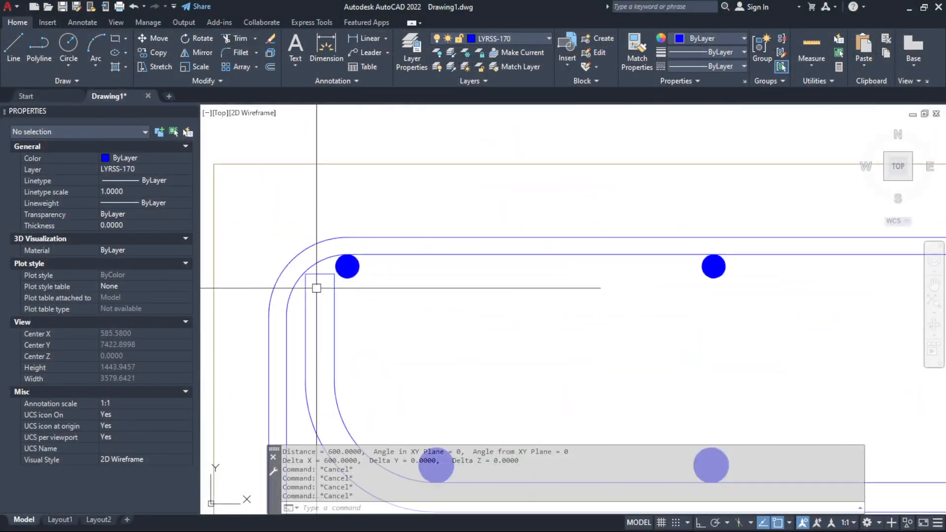
scroll(317, 288, "up", 1)
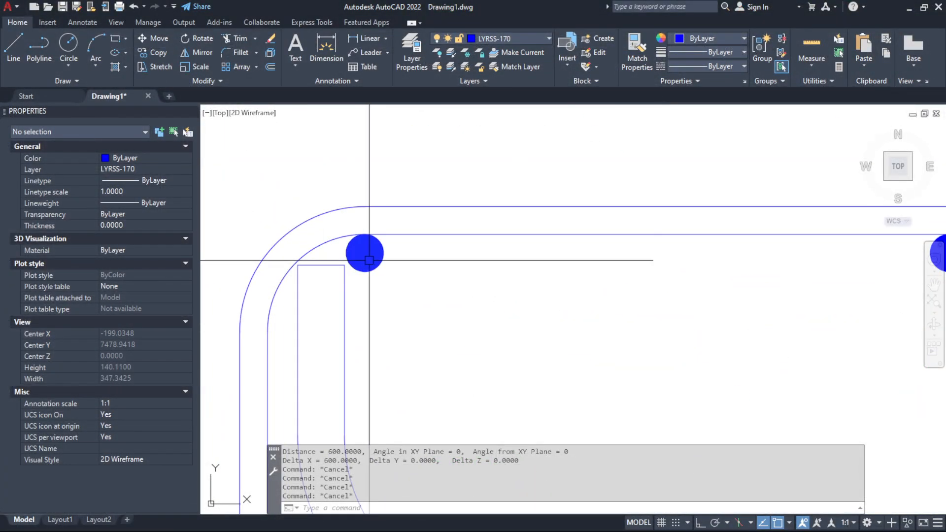
scroll(352, 284, "down", 5)
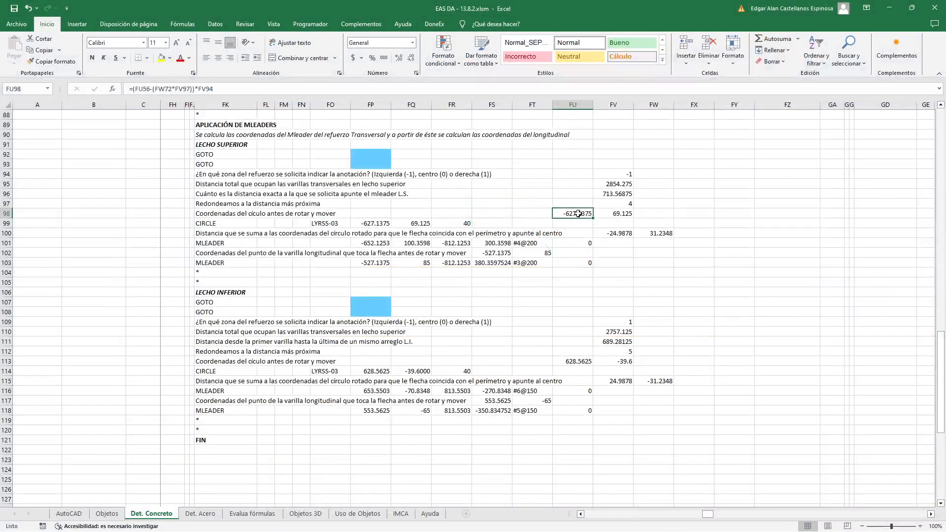
Return to Excel and examine the -(FW72*FV97) offset in the FU98 circle coordinate formula
key("F2")
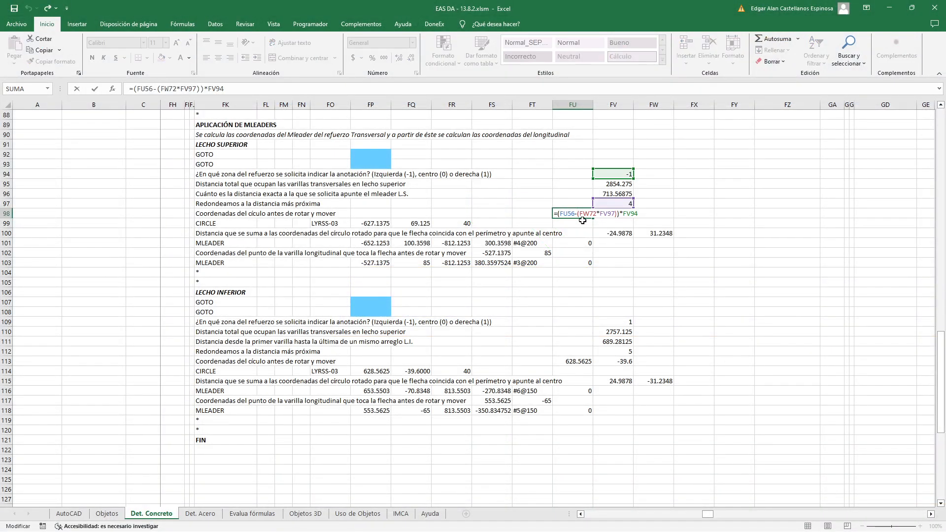
left_click_drag(575, 214, 621, 216)
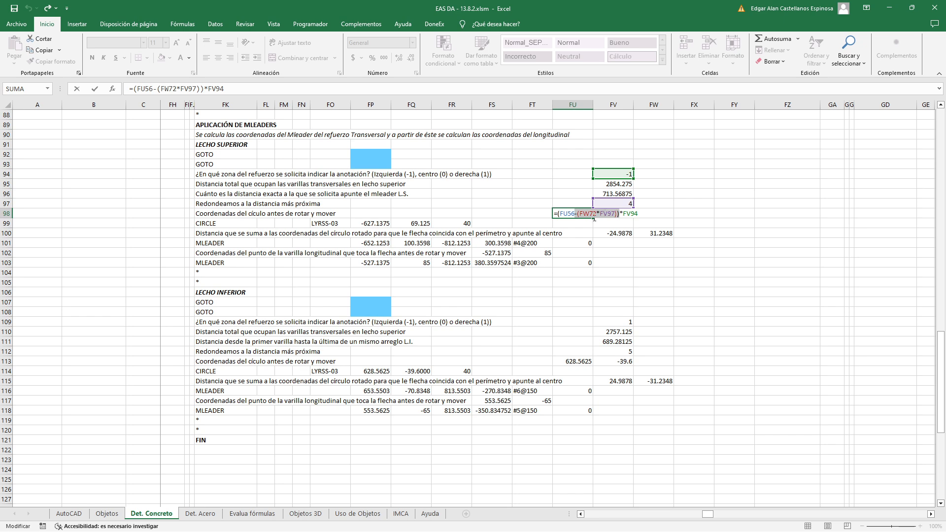
key("Escape")
double_click(585, 214)
scroll(601, 223, "up", 1)
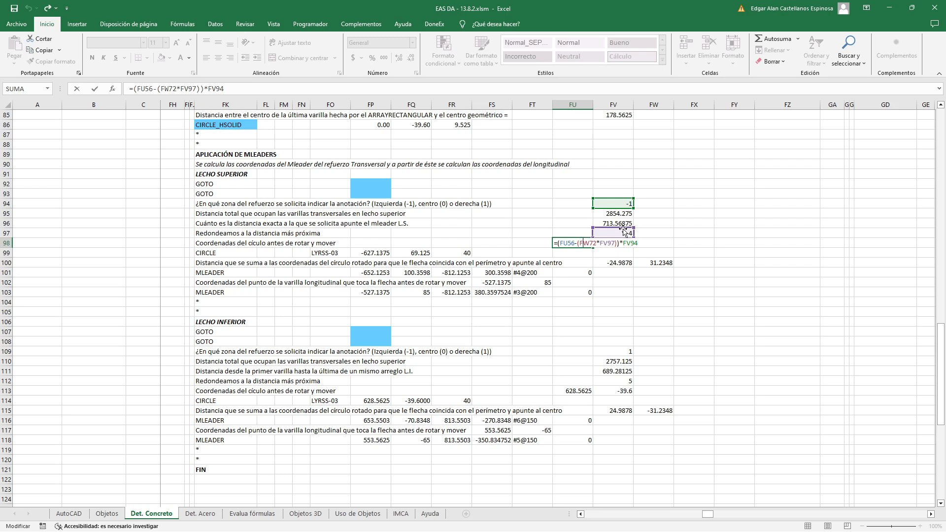
double_click(588, 244)
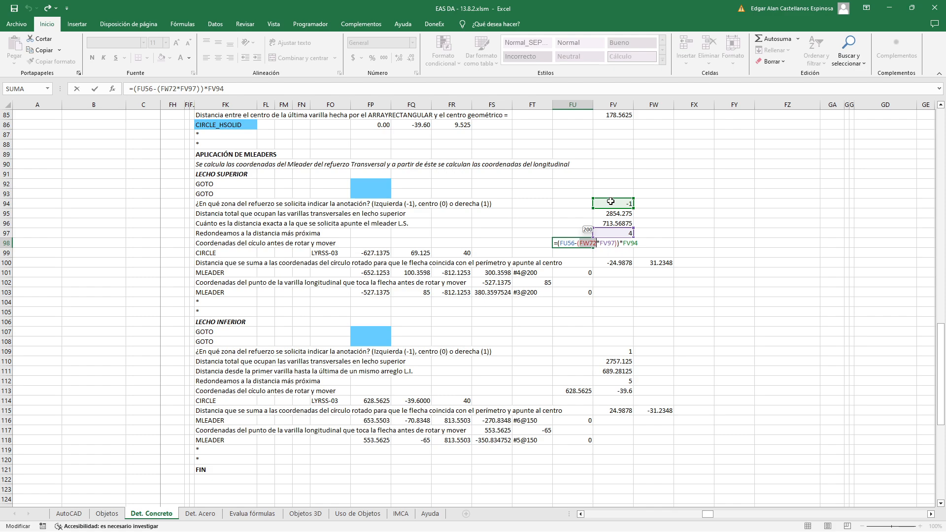
key("ctrl+Return")
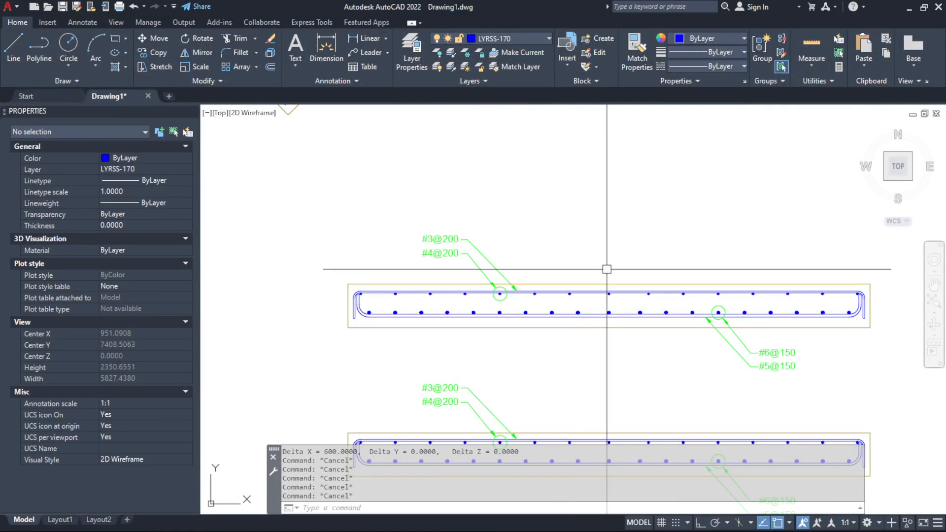
type("d")
key("Return")
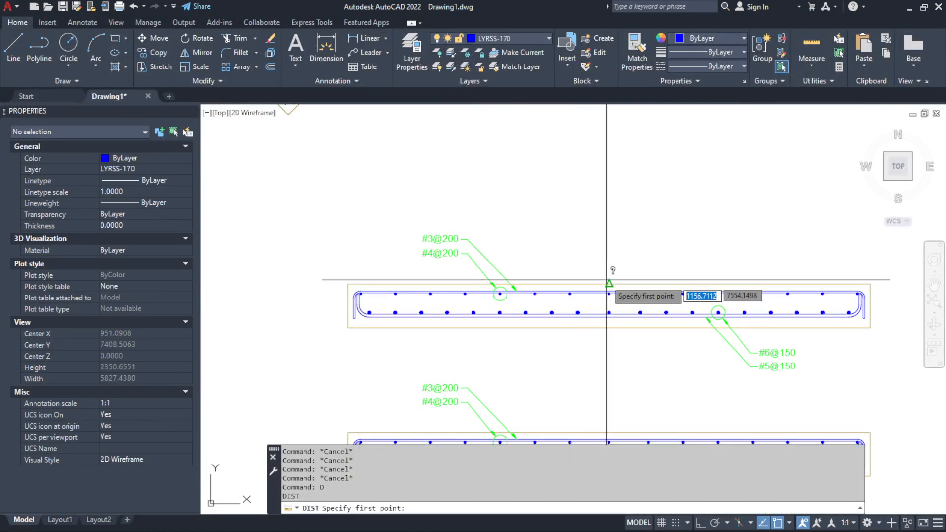
left_click(609, 284)
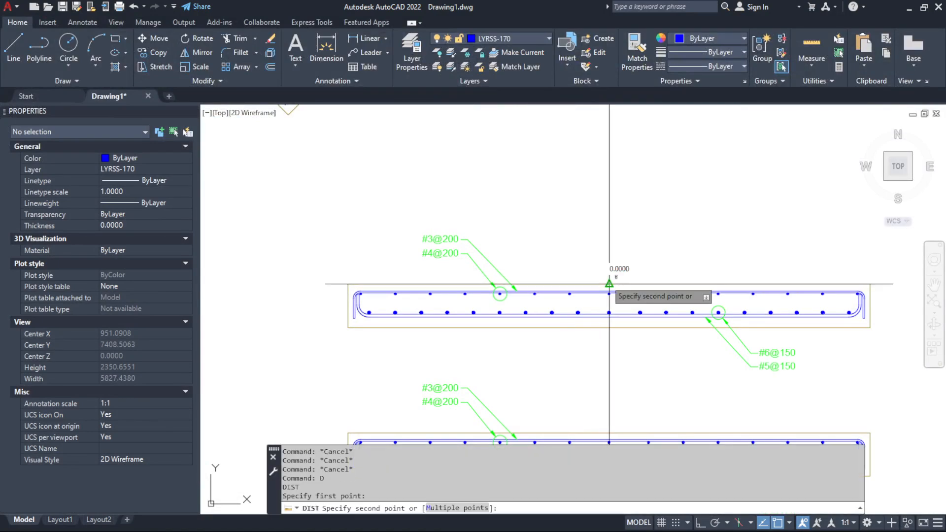
left_click(496, 288)
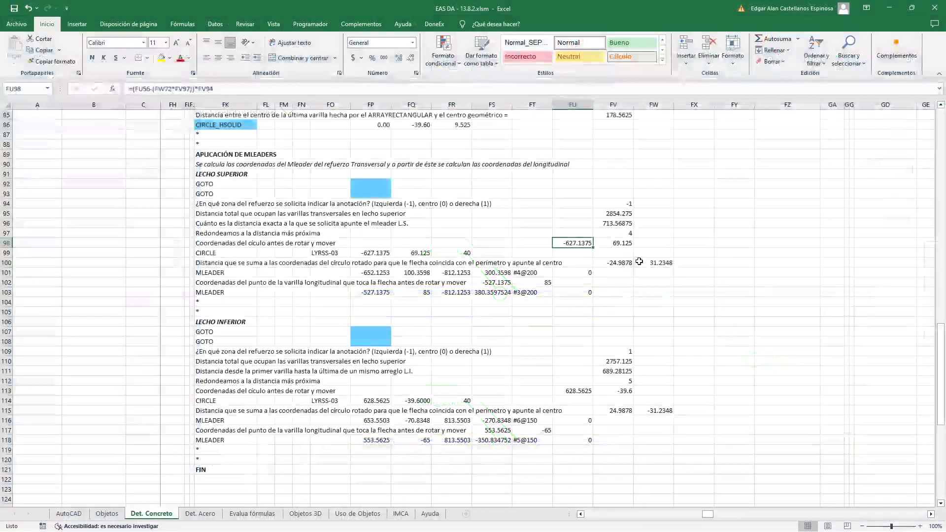
Recheck FU98 in Excel, then measure with DIST in AutoCAD from the section's top-edge midpoint to the circled upper-layer bar's center
double_click(575, 243)
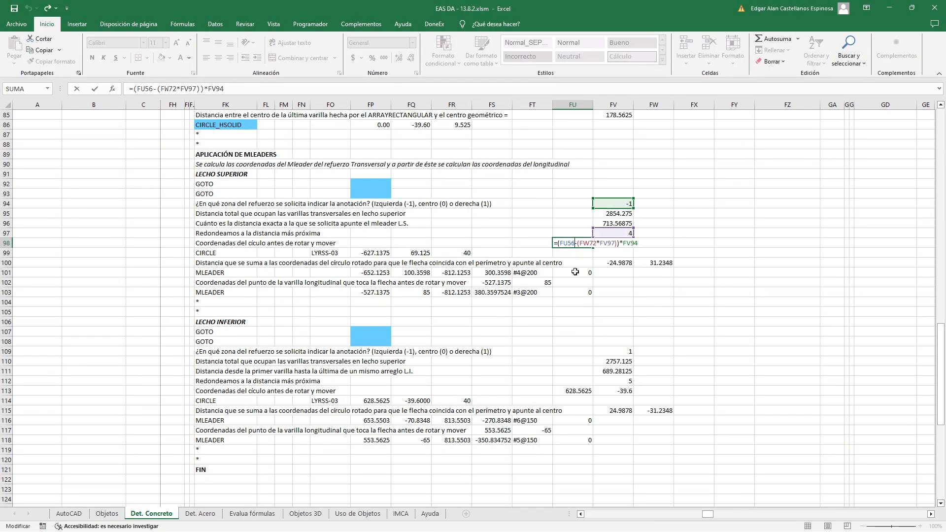
key("Escape")
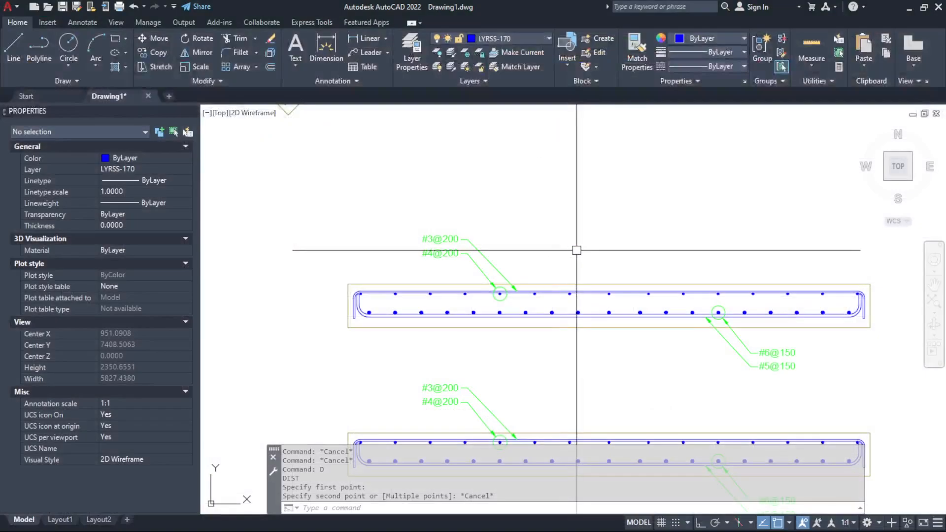
type("D")
key("Return")
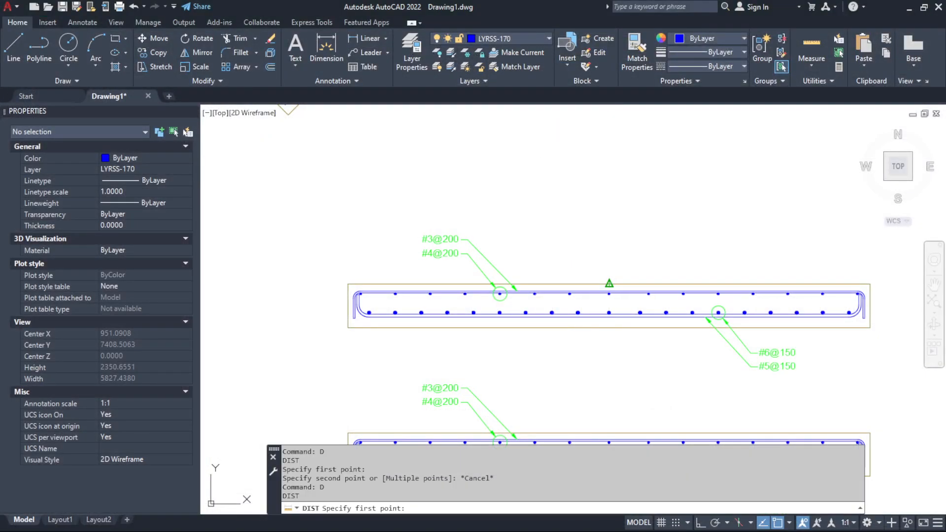
left_click(579, 288)
scroll(498, 295, "up", 5)
left_click(508, 256)
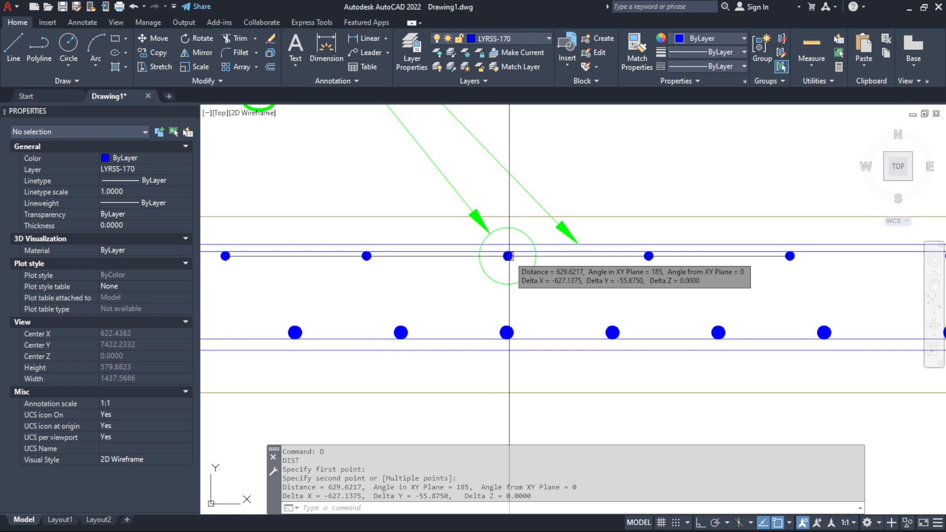
scroll(509, 255, "down", 4)
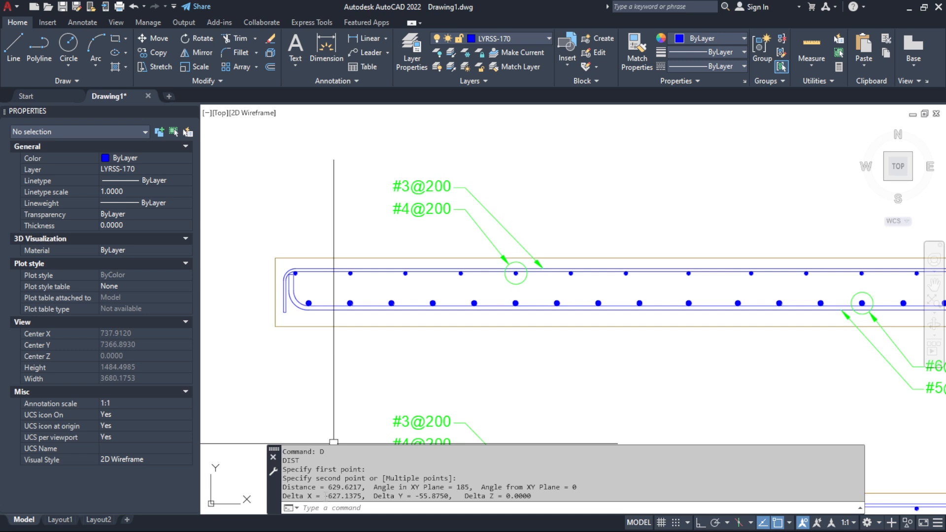
left_click_drag(349, 496, 367, 496)
key("Escape")
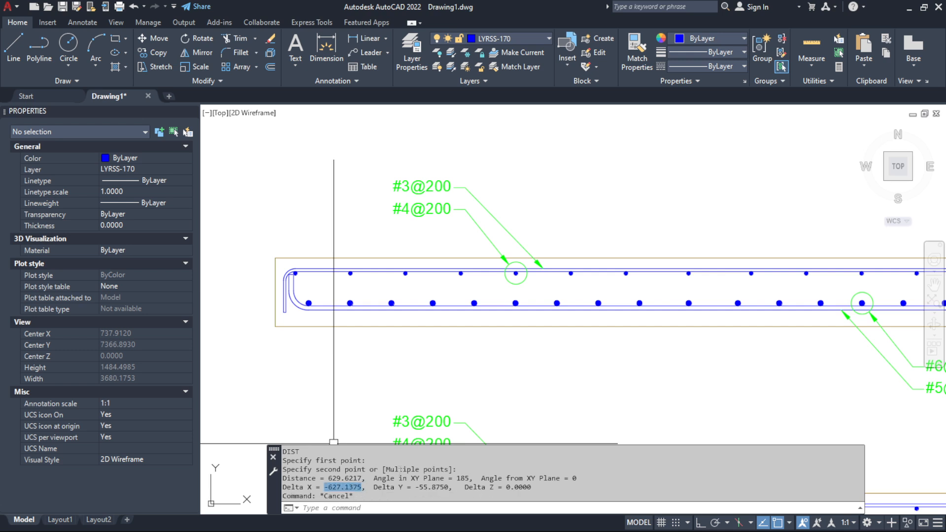
left_click(380, 376)
Return to Excel and trace the FV98 circle coordinate to its source cell FU58 among the transverse reinforcement auxiliary values
key("alt+Tab")
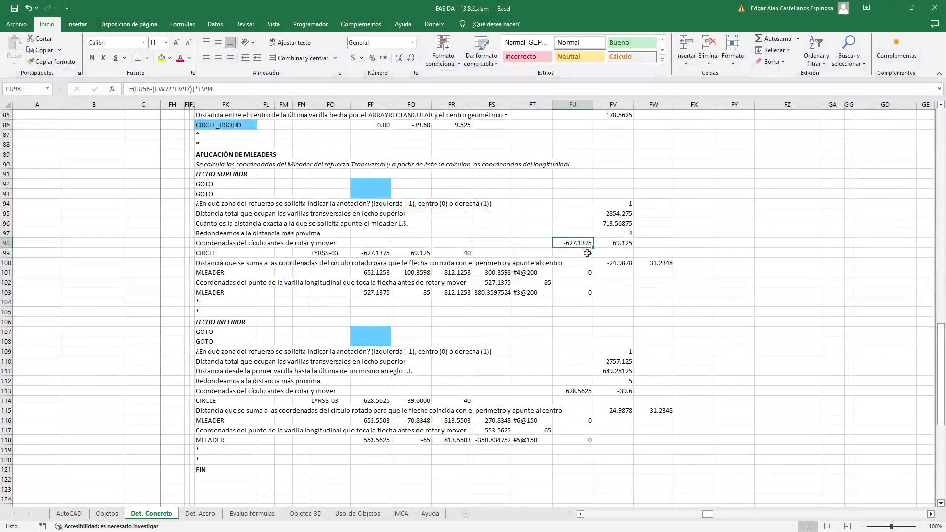
double_click(605, 241)
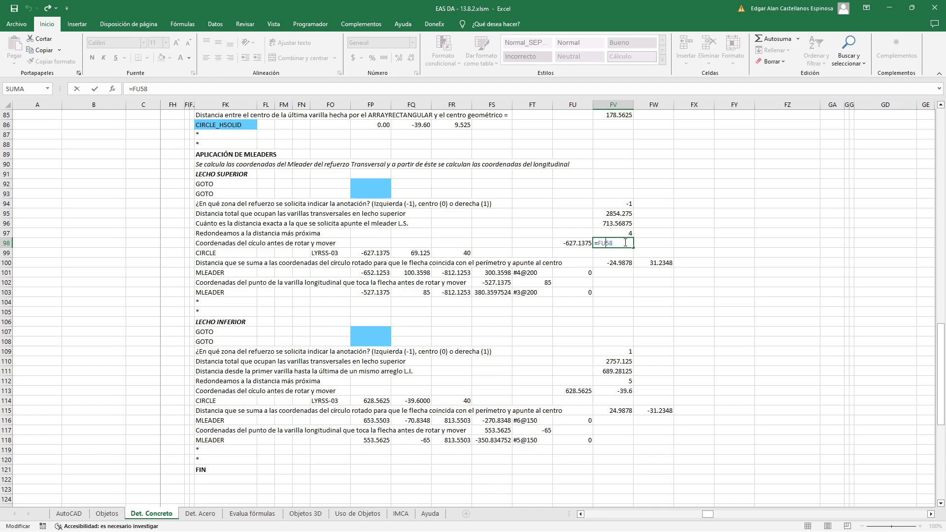
scroll(623, 250, "up", 12)
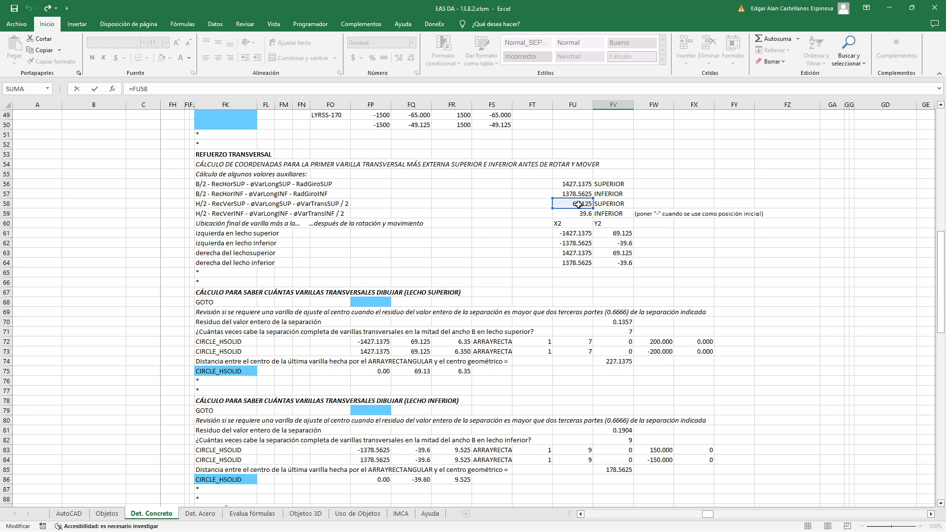
scroll(599, 287, "down", 11)
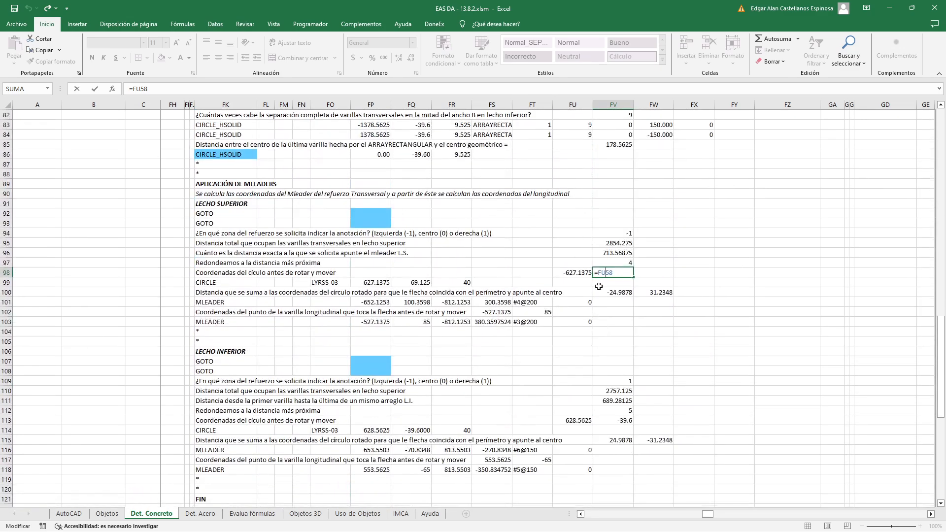
key("ctrl+Return")
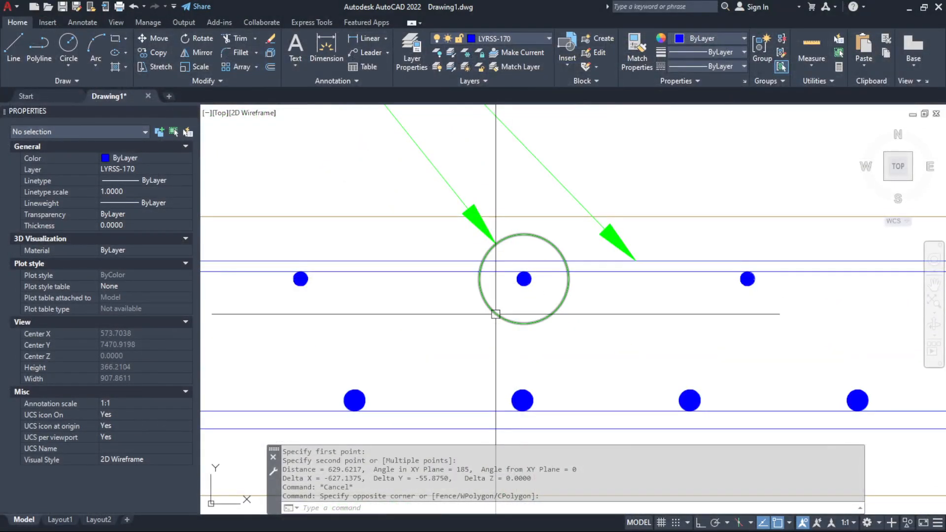
Check the annotation circle in AutoCAD, then inspect the upper-layer CIRCLE formulas for center and radius in Excel cells FP99, FQ99 and FR99
left_click(523, 318)
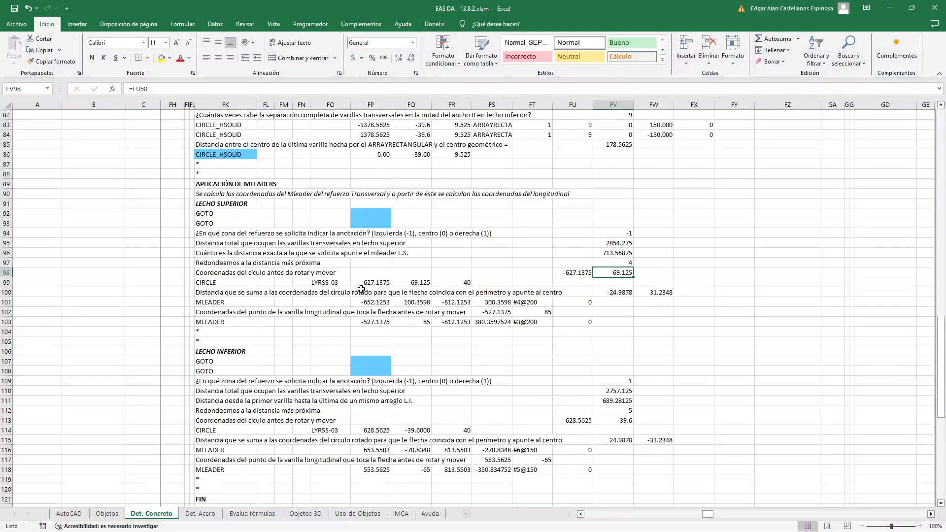
double_click(368, 282)
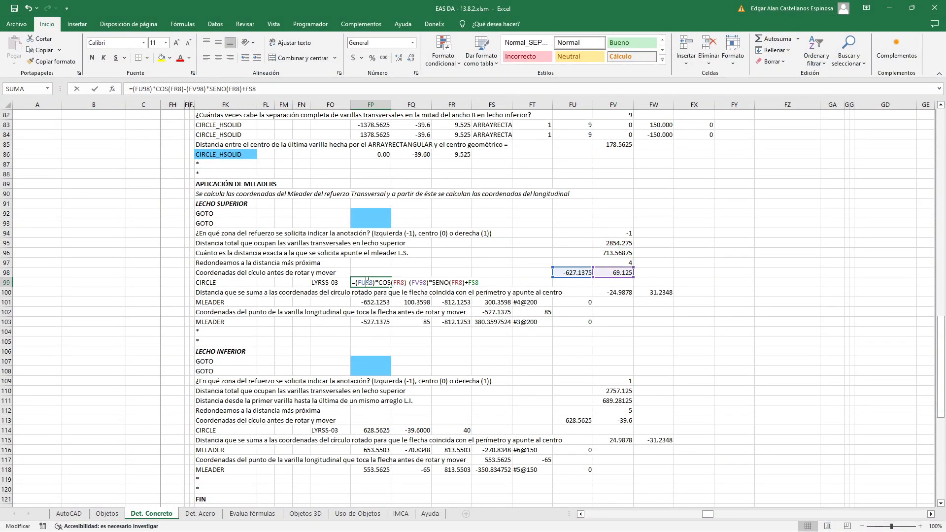
key("Escape")
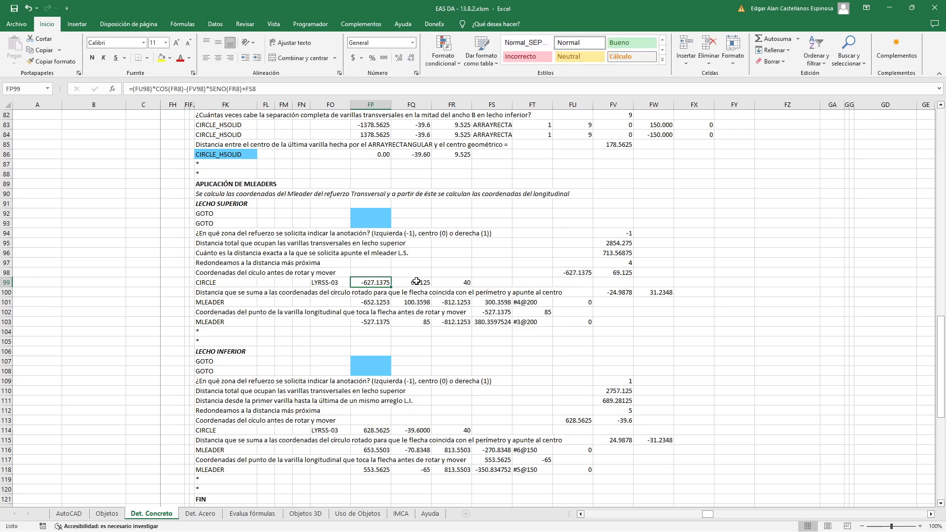
double_click(402, 280)
key("Escape")
double_click(453, 282)
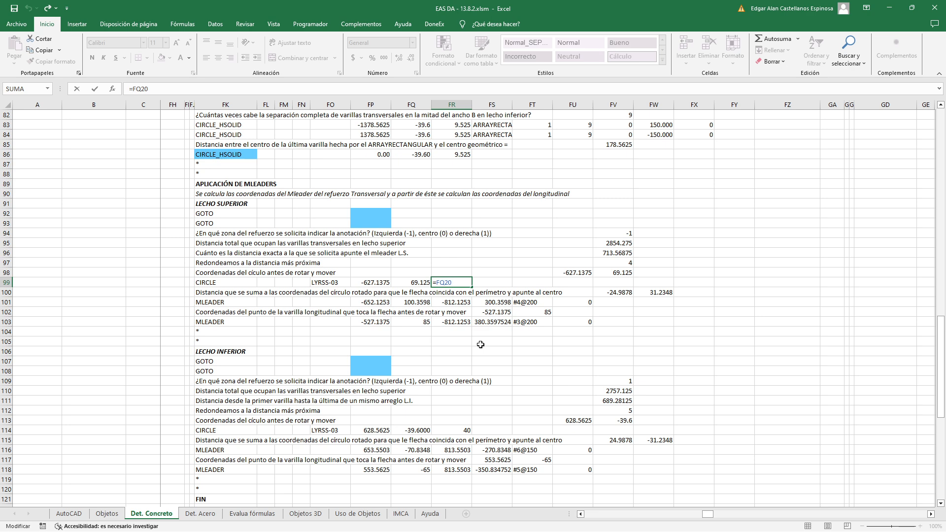
key("Escape")
Switch to AutoCAD and measure the upper-layer annotation circle's vertical diameter between its quadrants with DIST
key("alt+Tab")
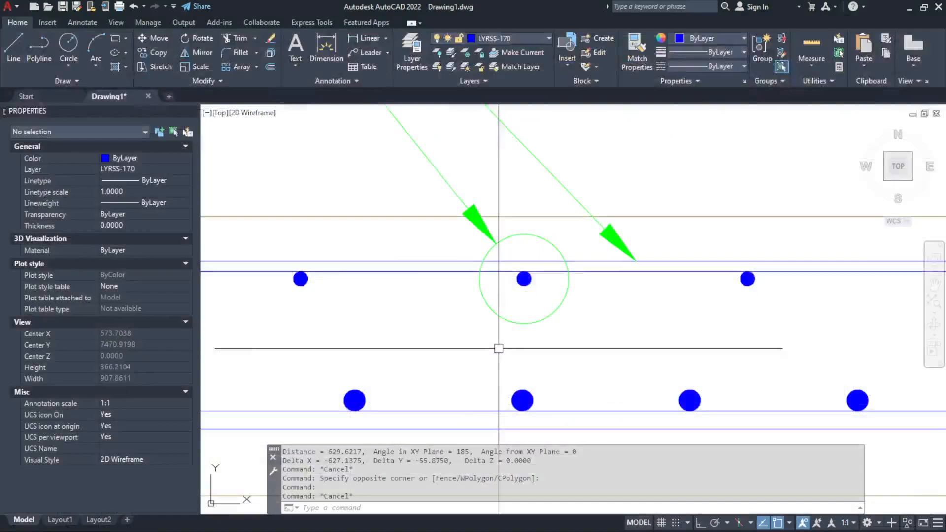
type("D")
key("Return")
left_click(524, 324)
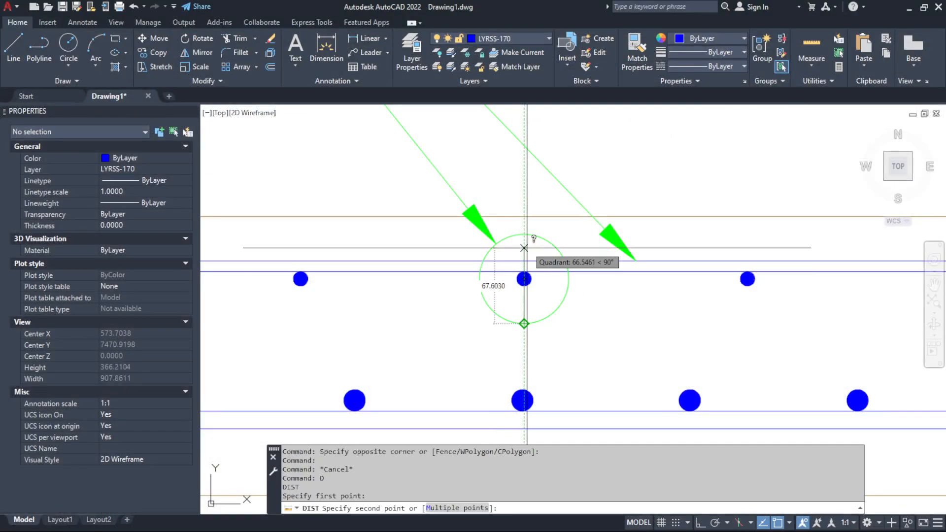
left_click(524, 234)
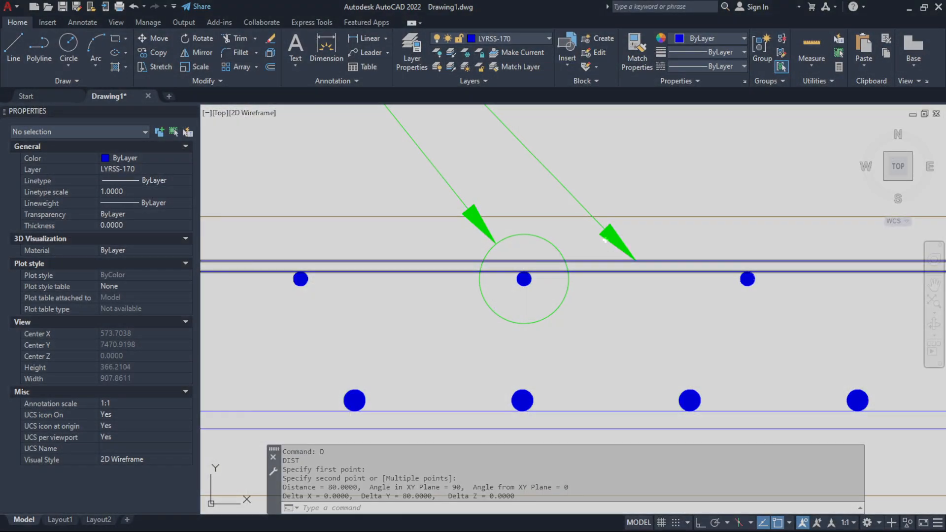
Return to Excel and inspect the formula for the annotation circle size in cell FQ20
key("alt+Tab")
scroll(499, 281, "up", 13)
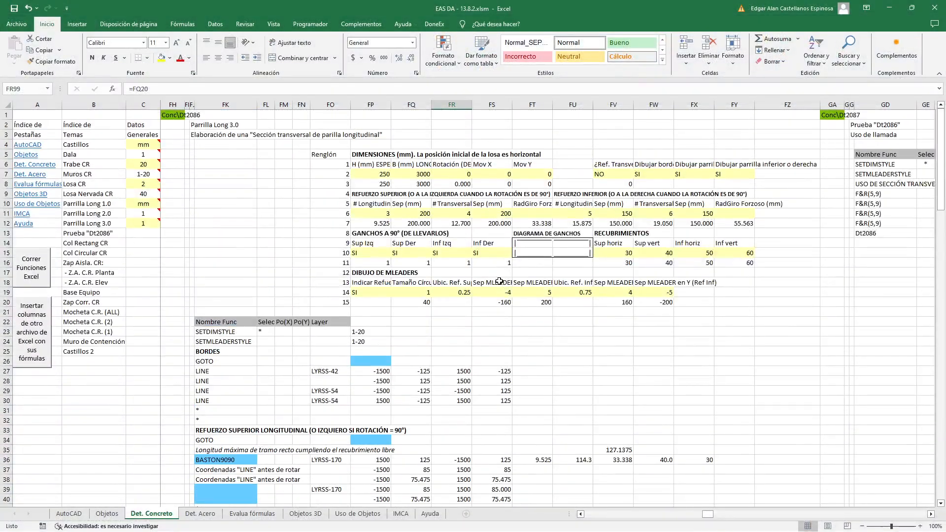
double_click(422, 304)
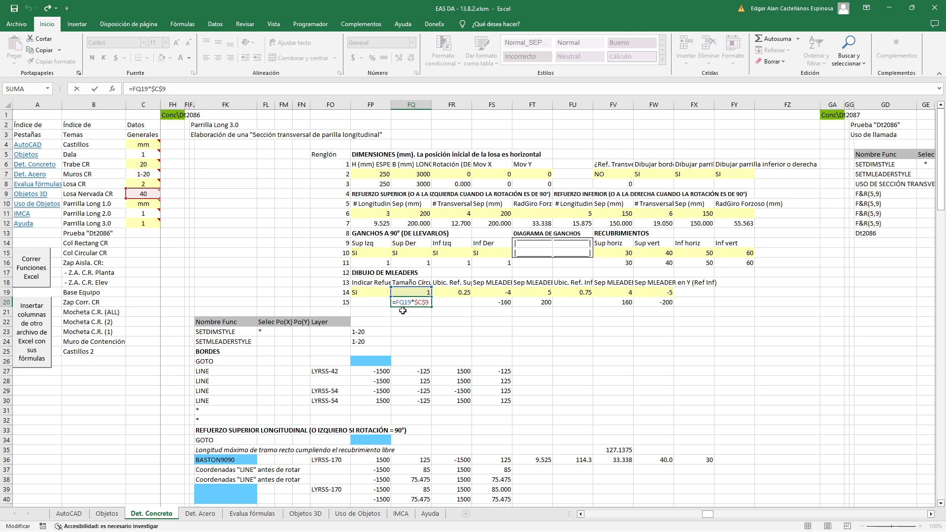
key("Escape")
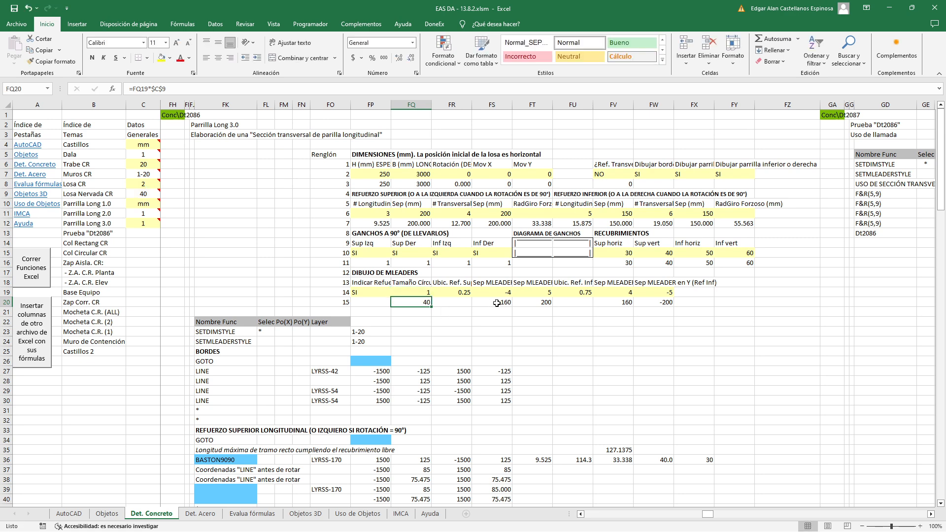
Trace the upper-layer CIRCLE radius in cell FR99 back to its source cell FQ20
scroll(498, 303, "down", 4)
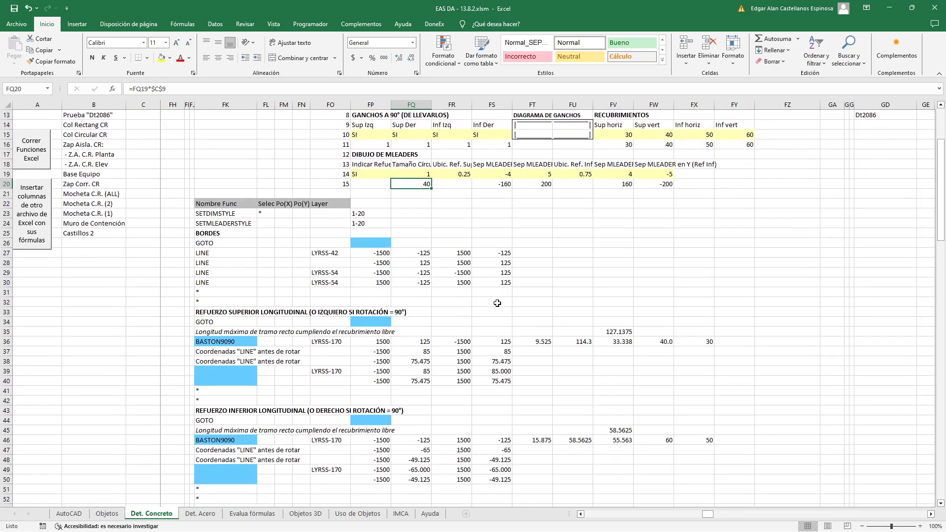
scroll(497, 303, "down", 14)
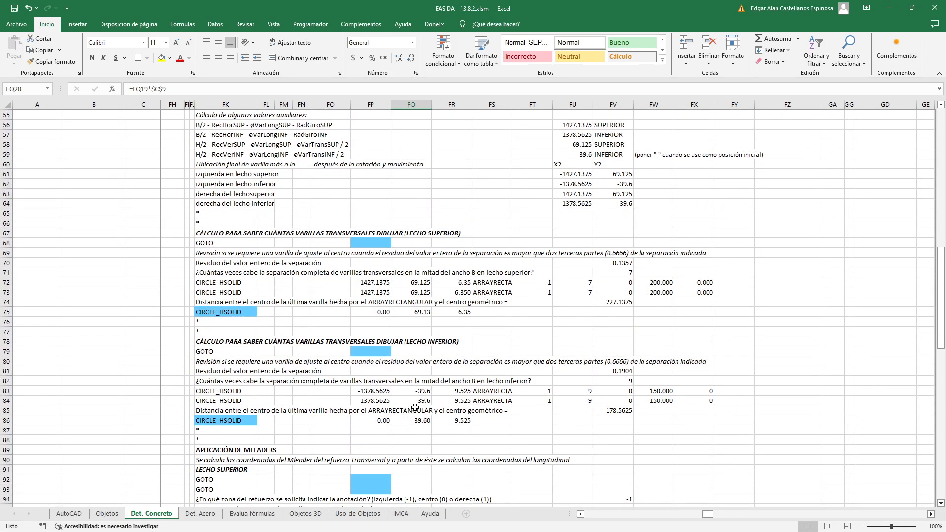
scroll(424, 399, "down", 5)
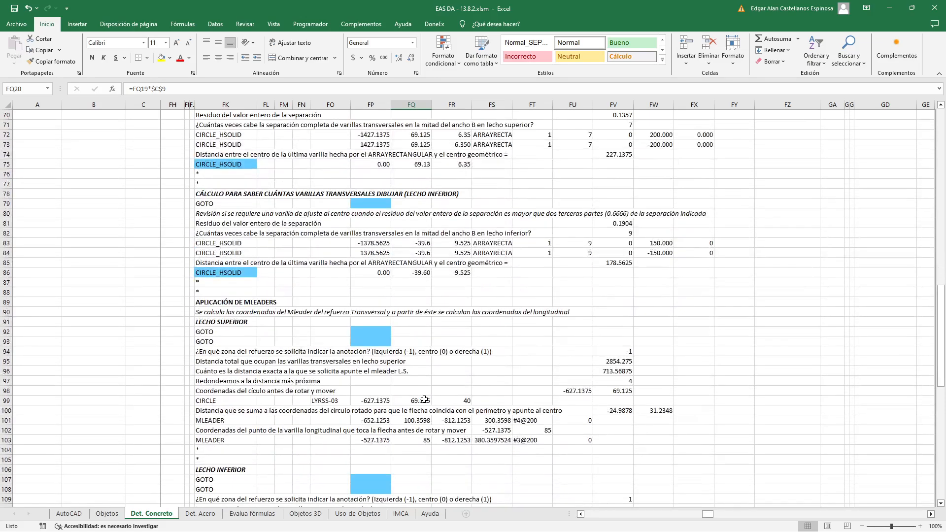
double_click(447, 400)
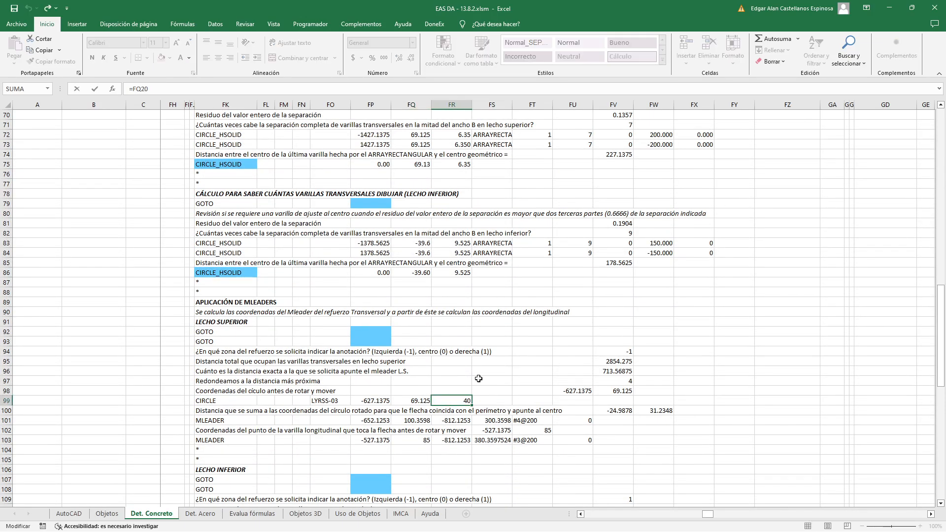
scroll(478, 378, "up", 7)
scroll(479, 379, "up", 16)
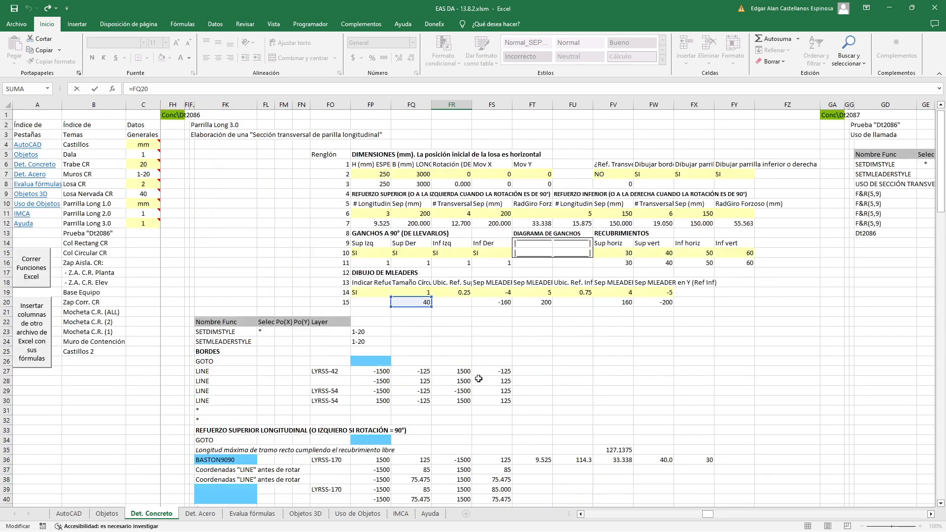
scroll(439, 317, "down", 10)
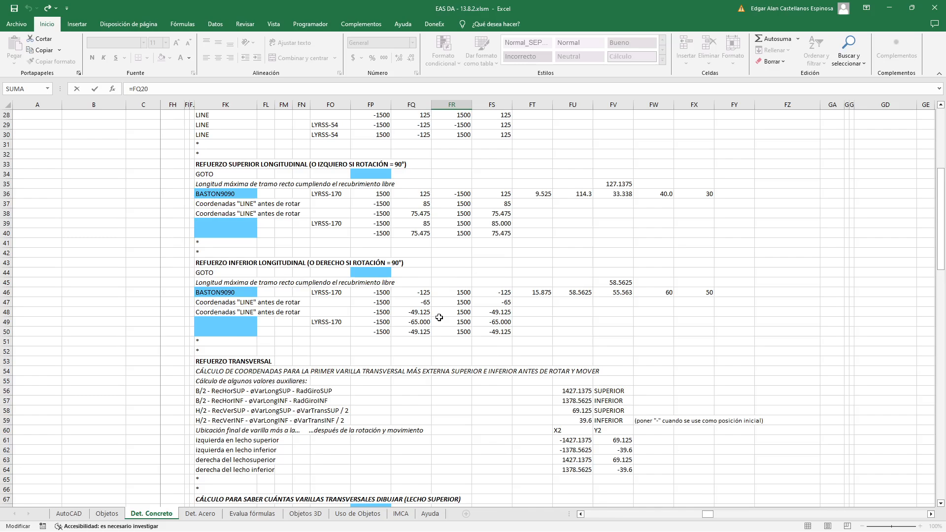
scroll(439, 317, "down", 12)
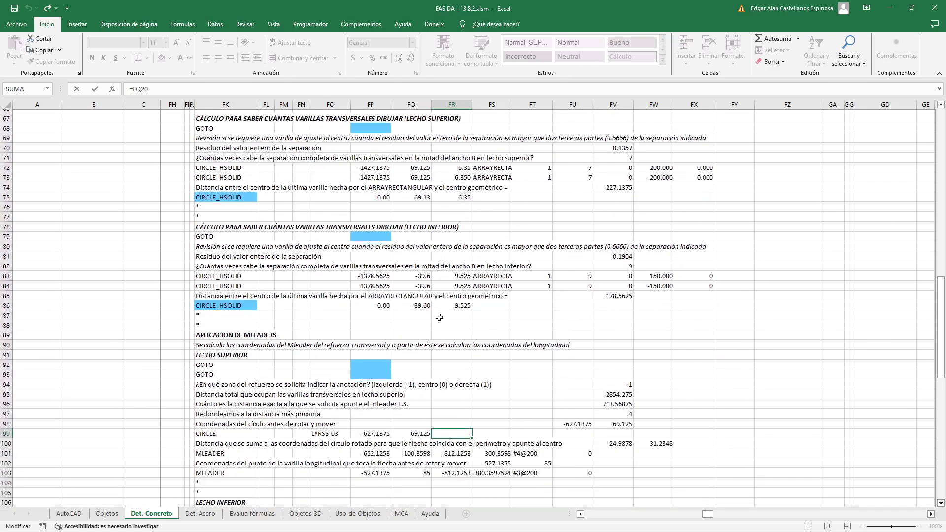
key("ctrl+Return")
Switch to AutoCAD and remeasure the upper-layer annotation circle with DIST from its lower quadrant to its upper quadrant
key("alt+Tab")
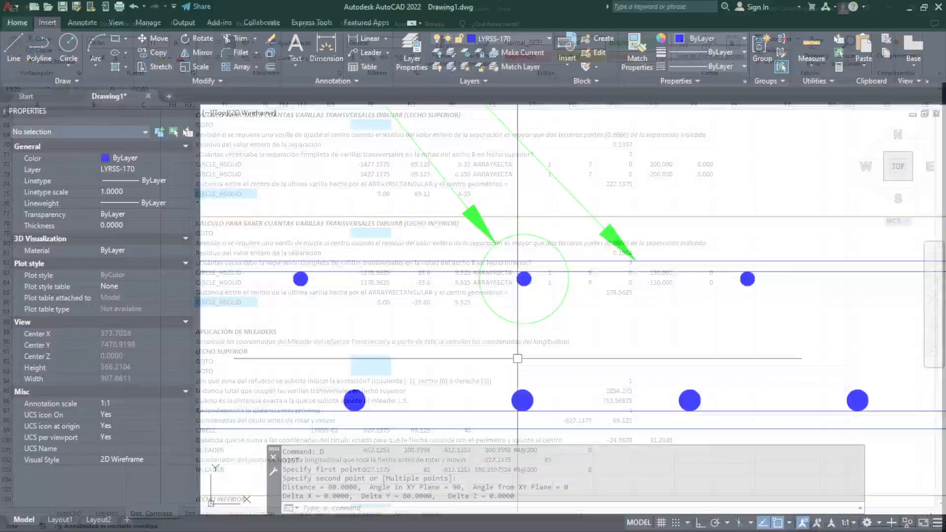
type("d")
key("Return")
left_click(523, 324)
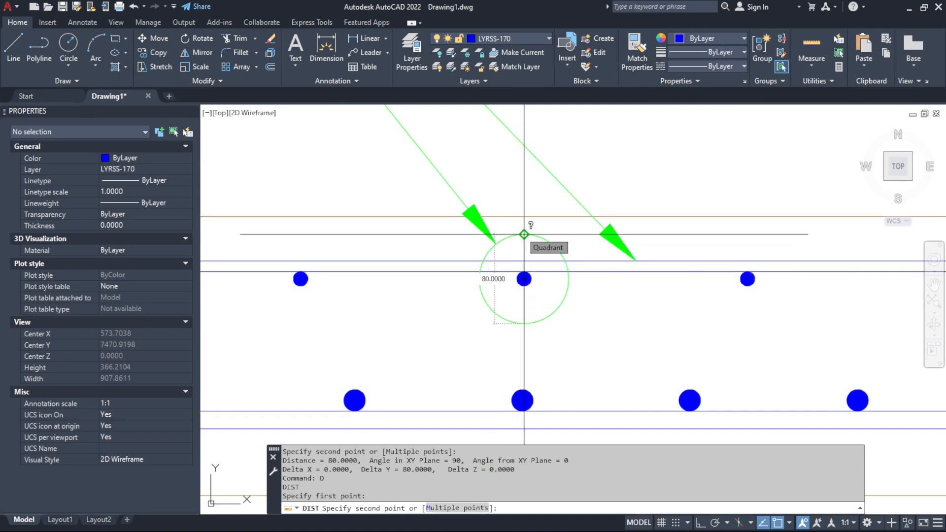
left_click(524, 234)
Return to Excel, highlight the upper-layer CIRCLE row FK99:FR99, and review the MLEADER rows beneath it
key("alt+Tab")
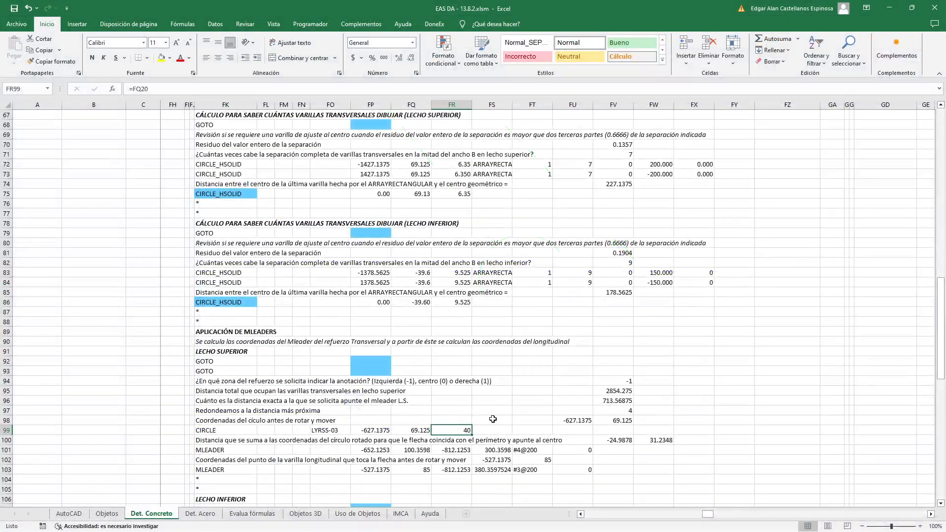
left_click_drag(404, 431, 448, 431)
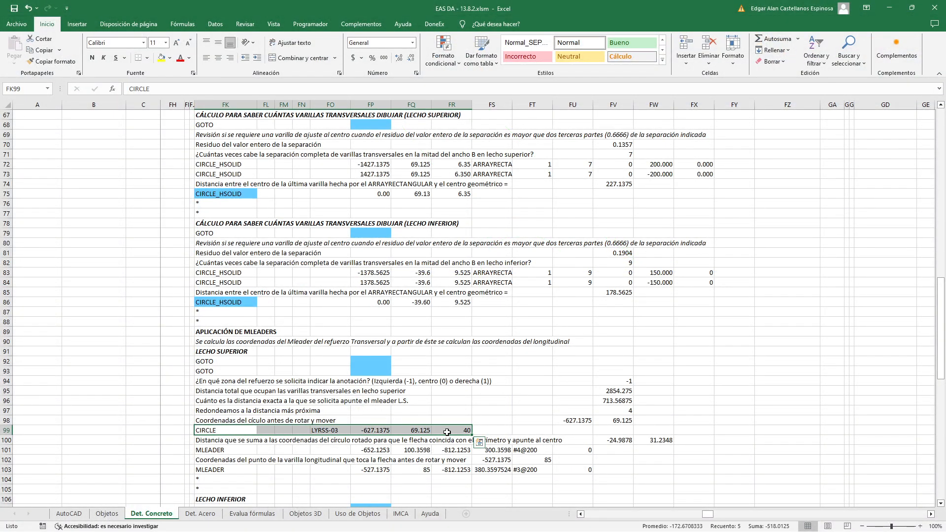
scroll(512, 415, "down", 5)
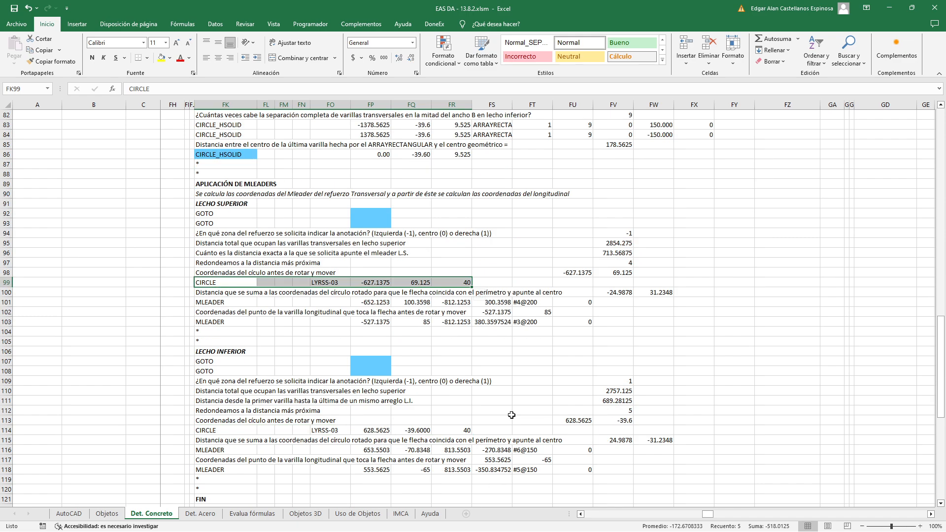
Switch to AutoCAD and inspect the #4@200 multileader and where its arrow meets the annotation circle
key("alt+Tab")
scroll(560, 369, "down", 6)
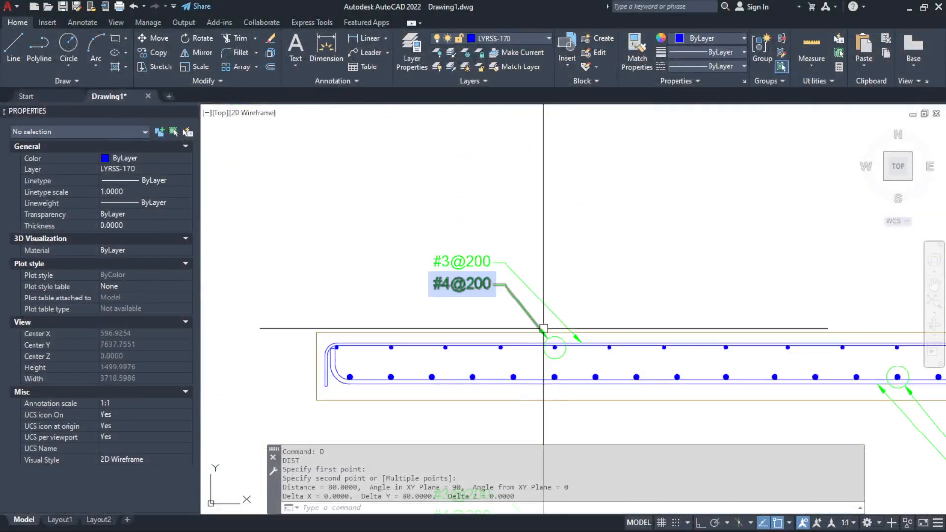
scroll(541, 329, "up", 4)
left_click(510, 301)
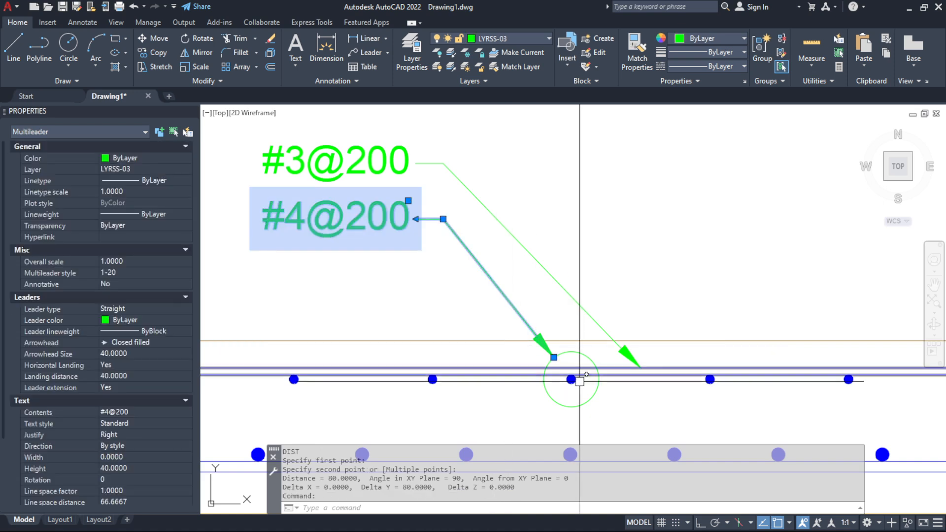
scroll(508, 387, "up", 2)
scroll(559, 388, "down", 3)
key("Escape")
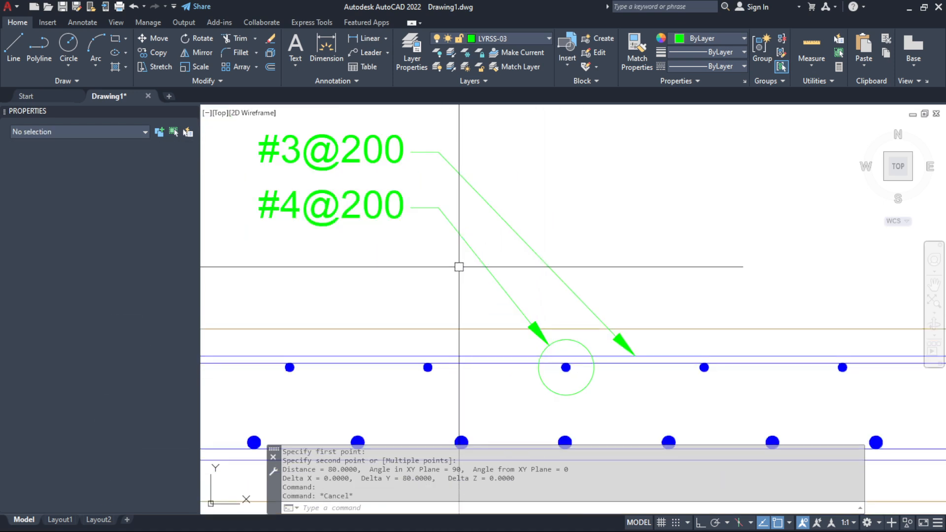
Measure with DIST from the circled upper-layer bar's center to the landing vertex of the #4@200 multileader
type("d")
key("Return")
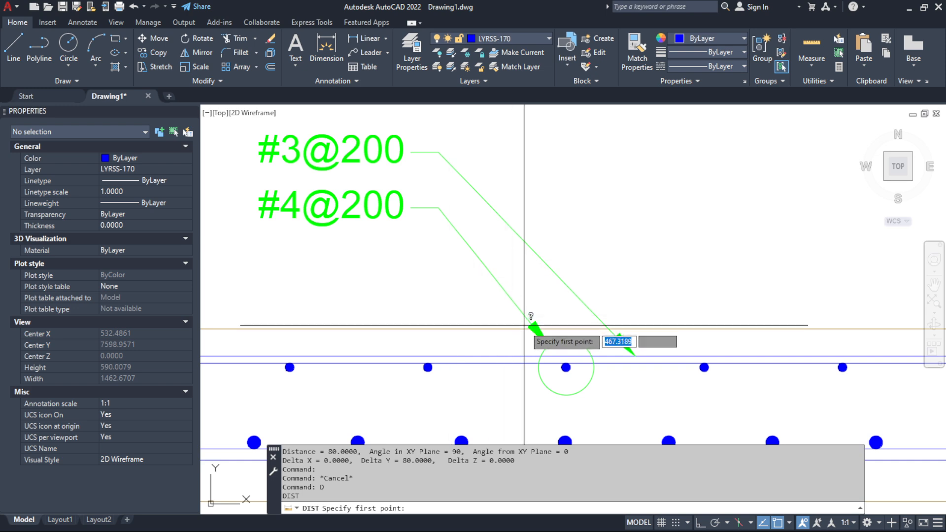
left_click(566, 368)
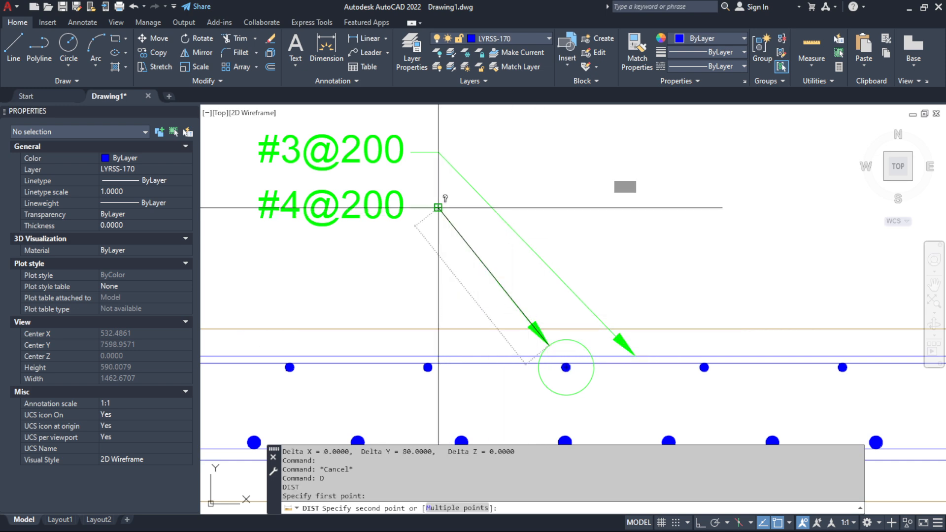
left_click(441, 209)
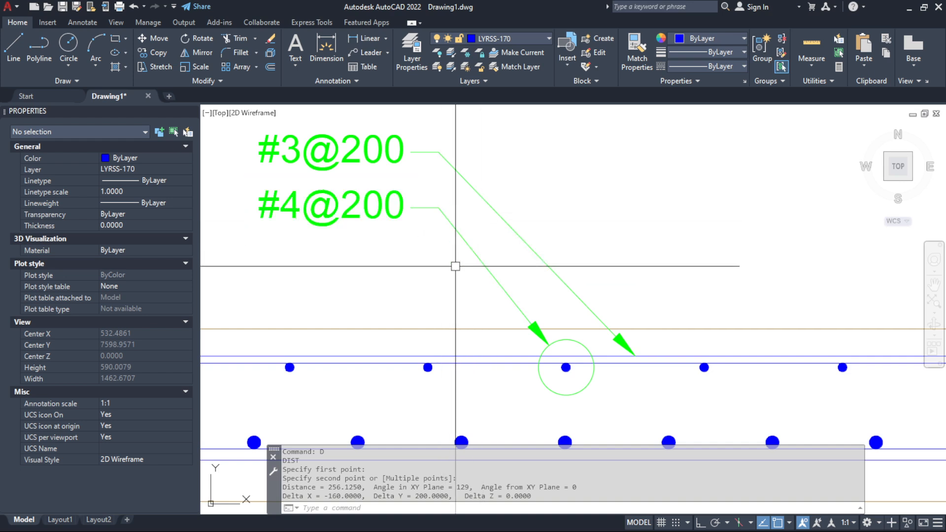
Draw a check line from the #4@200 leader's landing vertex to the circled bar's center, compare it with the arrow tip, and erase it
type("l")
key("Return")
left_click(439, 208)
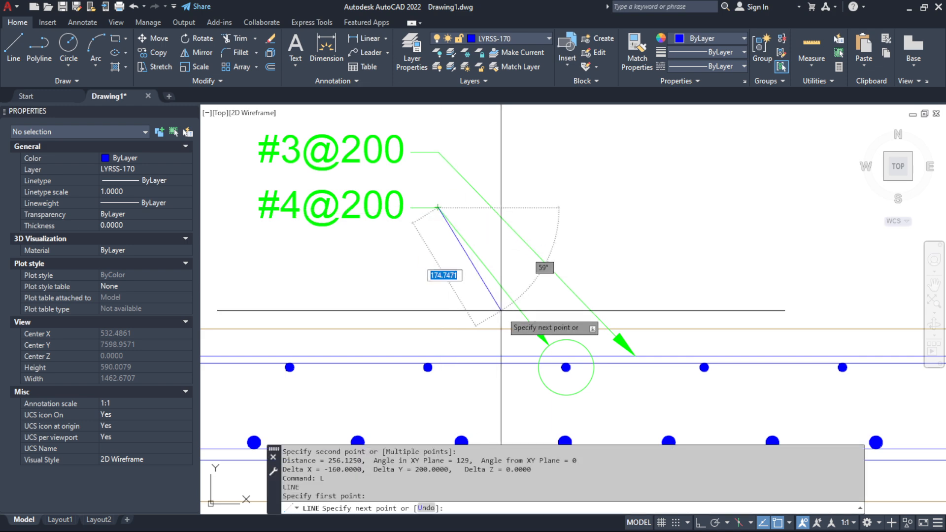
scroll(560, 377, "up", 2)
scroll(560, 377, "up", 4)
left_click(568, 361)
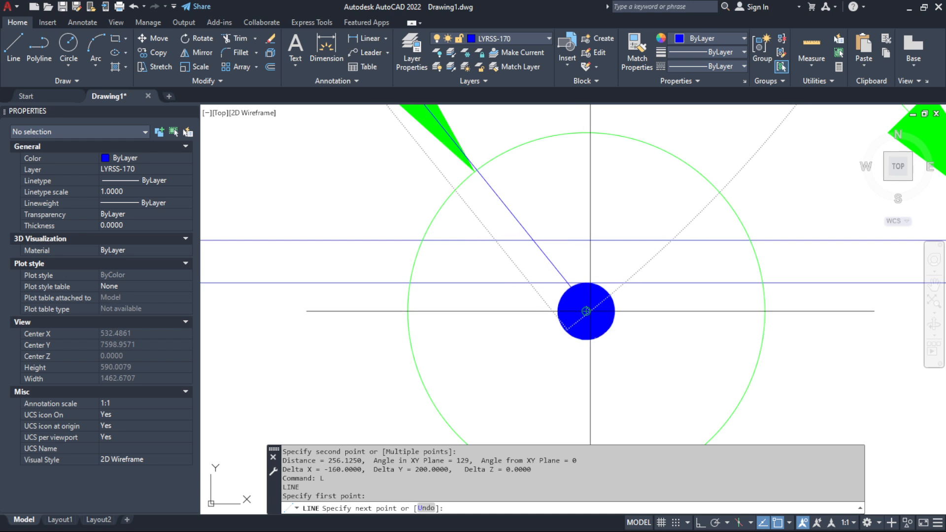
key("Return")
scroll(458, 207, "up", 12)
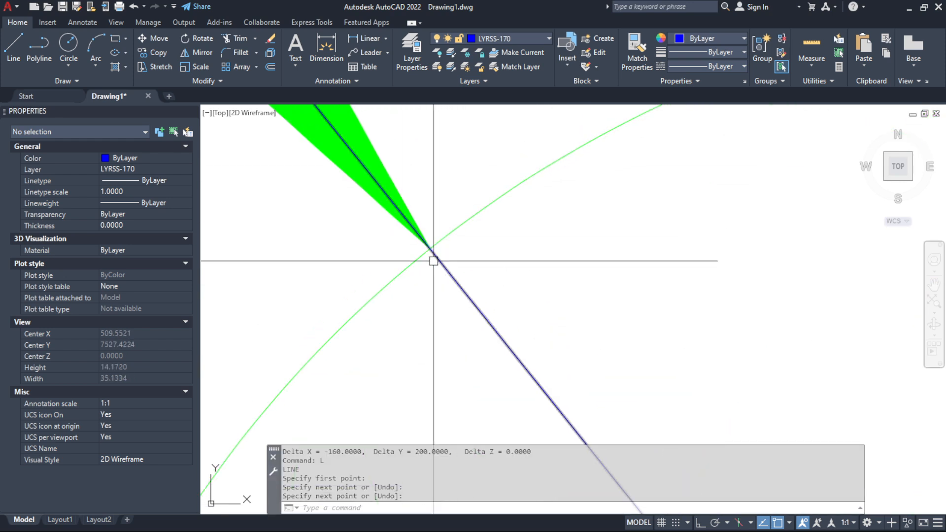
left_click(469, 306)
key("Delete")
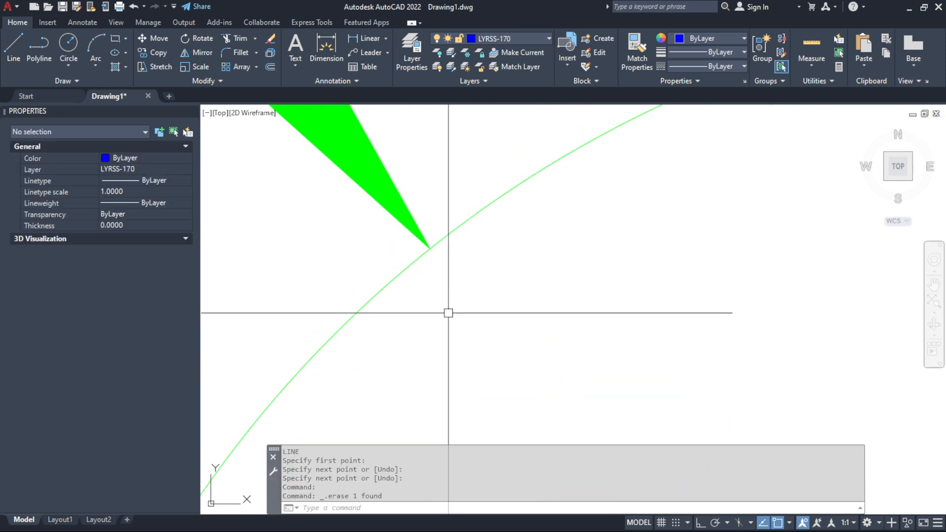
Select the #4@200 multileader and examine its landing vertex and arrow point relative to the circled bar
scroll(448, 312, "down", 3)
scroll(557, 300, "down", 5)
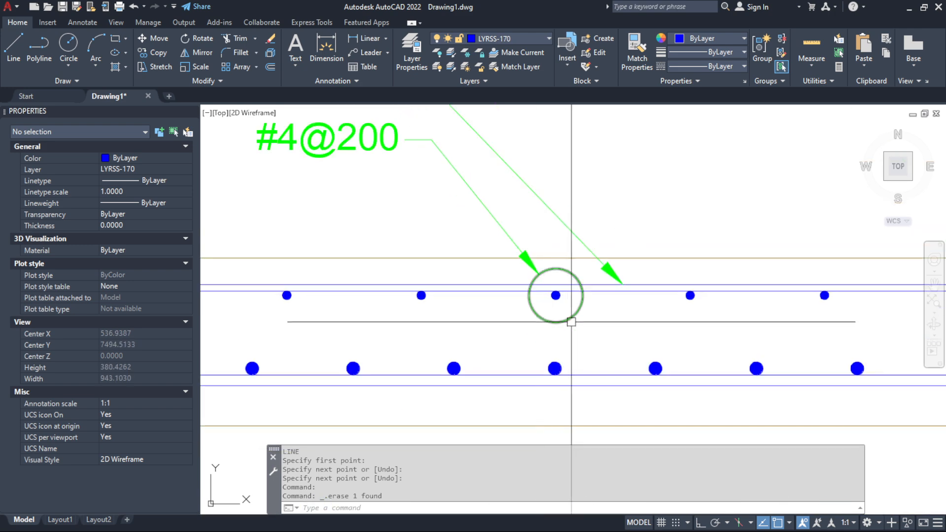
left_click(497, 226)
left_click(484, 208)
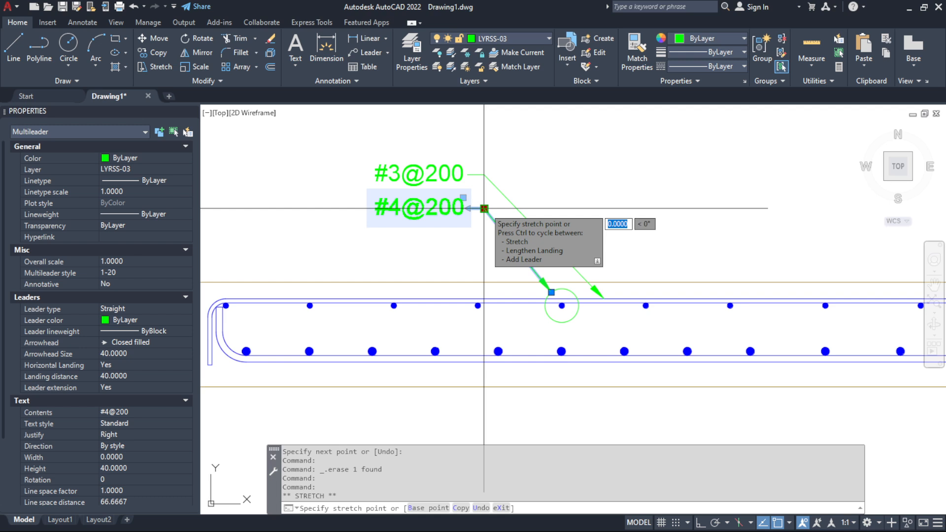
key("Escape")
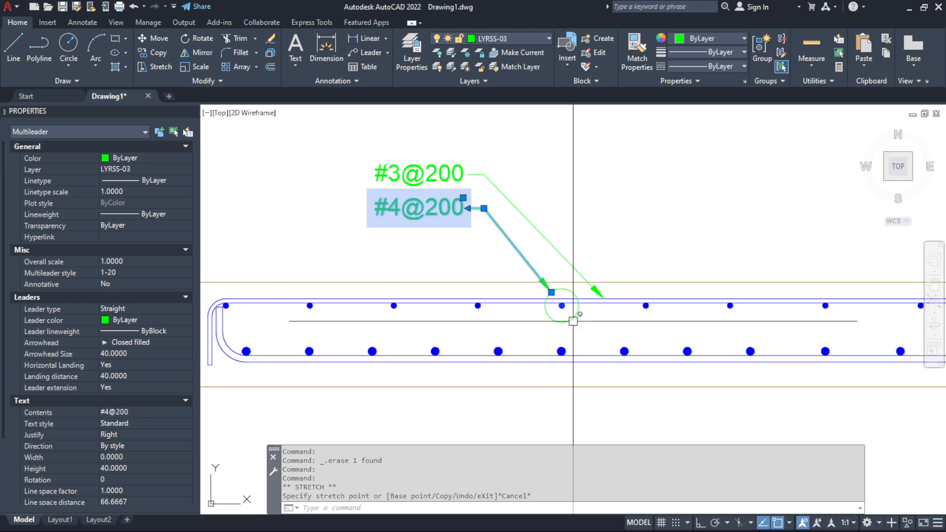
scroll(573, 321, "up", 10)
key("Escape")
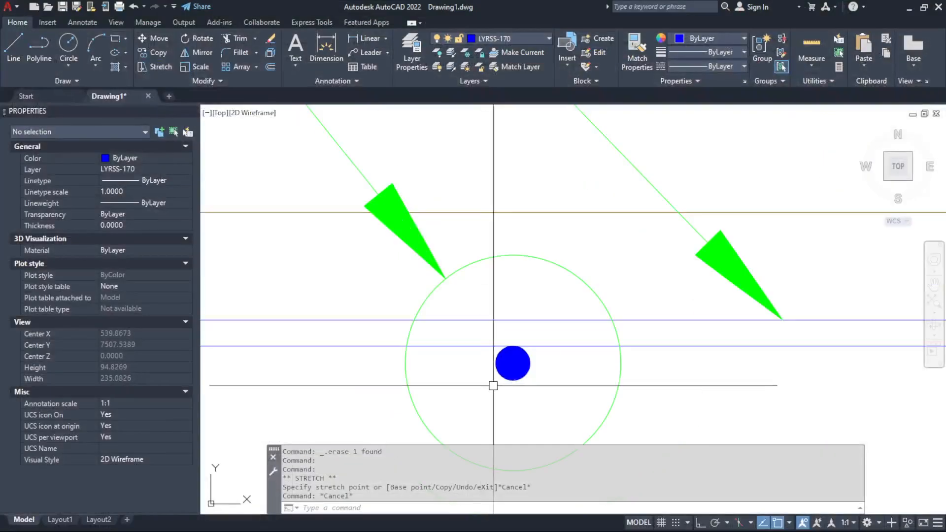
With Ortho on, draw vertical and horizontal lines from the #4@200 arrow tip to the circled bar's center, and check the horizontal segment's length
scroll(512, 352, "up", 5)
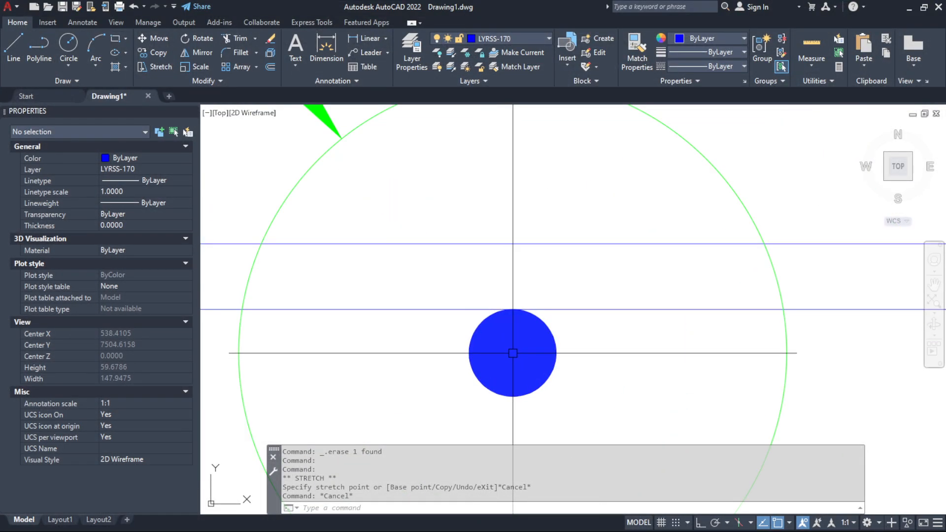
scroll(513, 353, "down", 2)
type("L")
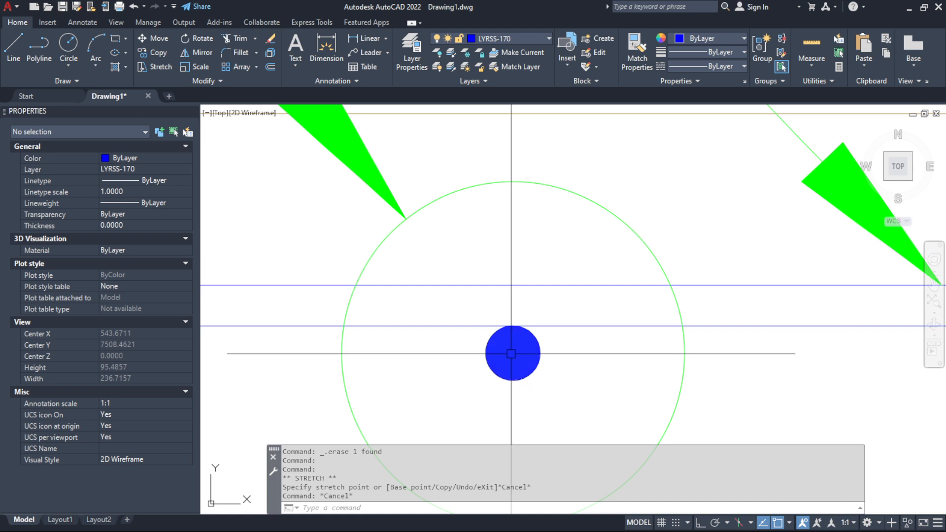
key("Return")
left_click(406, 219)
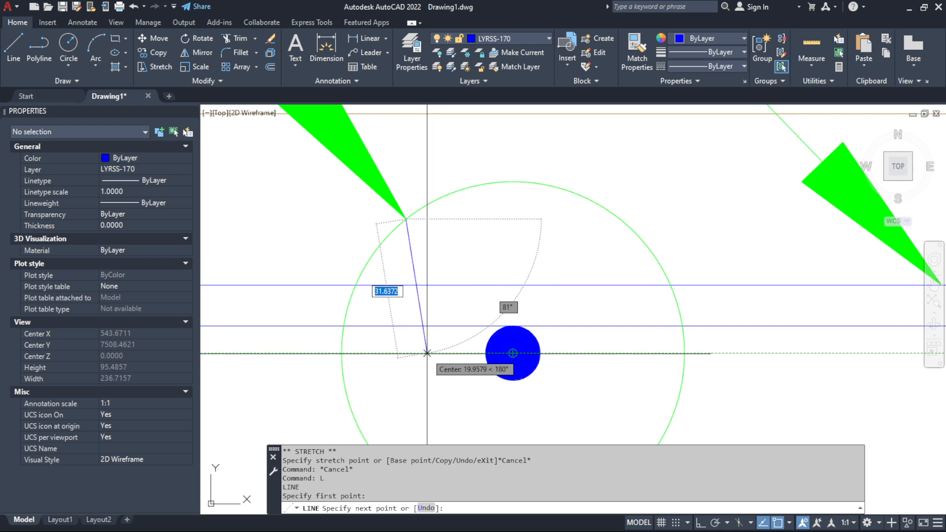
key("F8")
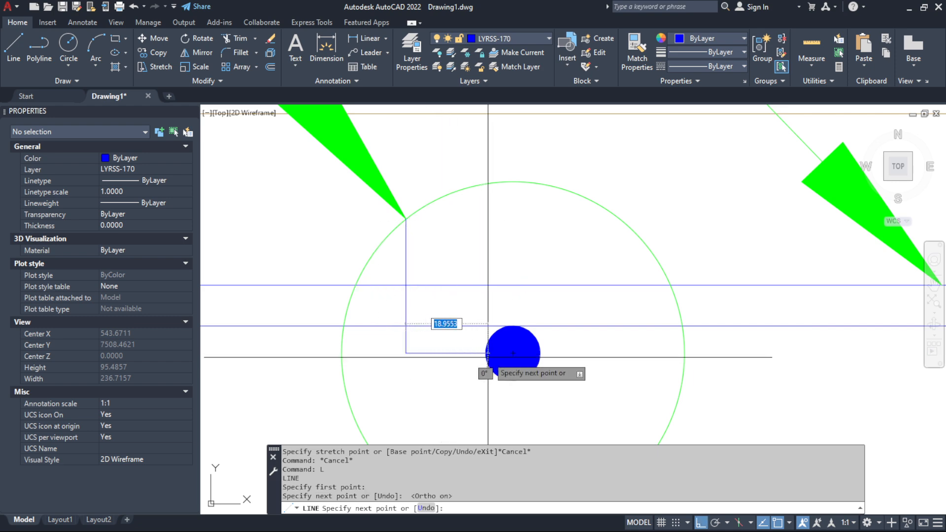
left_click(513, 353)
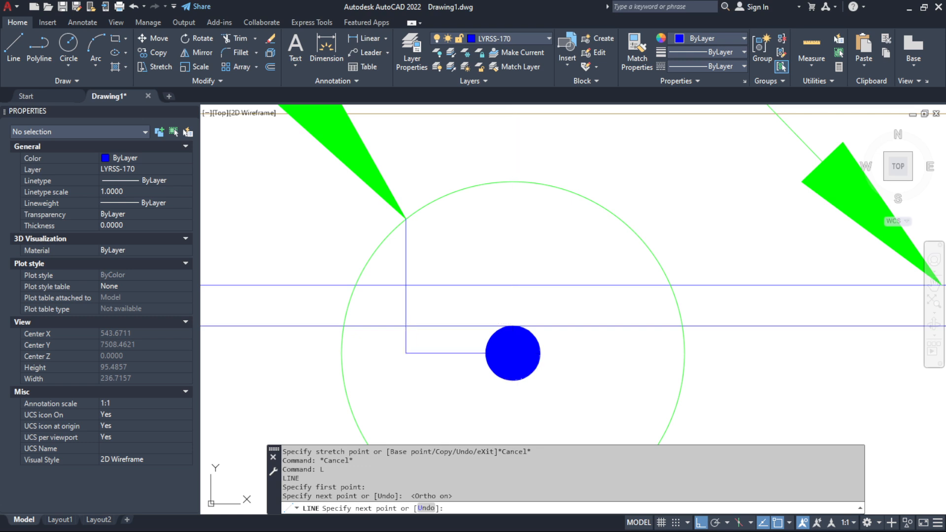
key("Return")
left_click(458, 354)
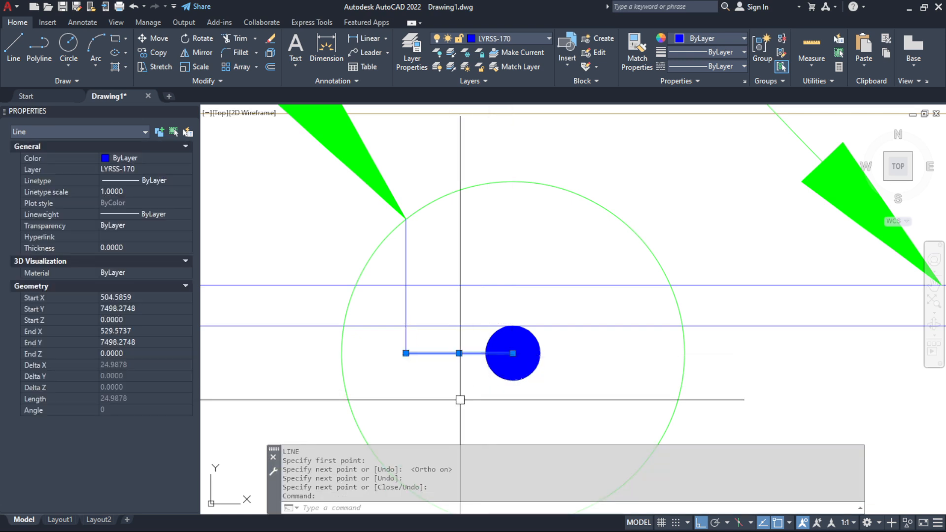
Select the vertical and horizontal check lines between the #4@200 arrow tip and the circled bar's center, examine them, and clear the selection
left_click(406, 315)
scroll(529, 378, "down", 5)
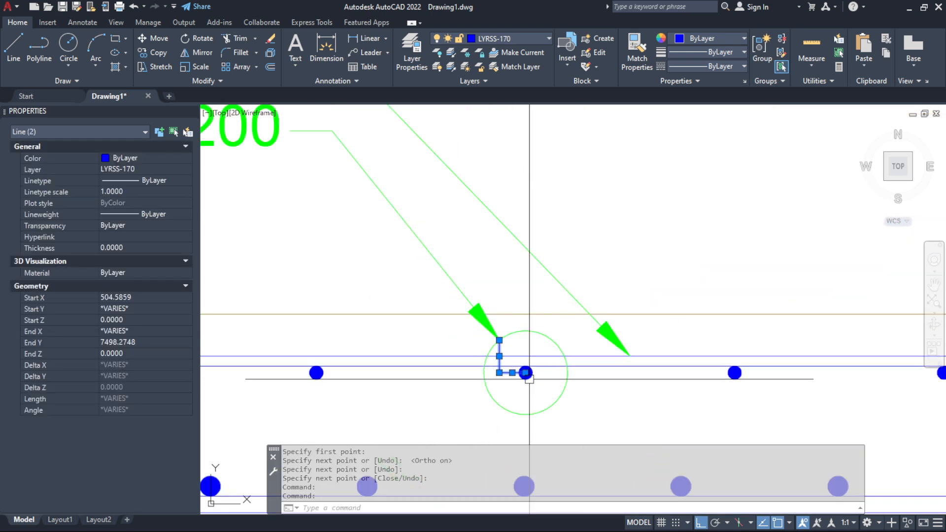
scroll(527, 377, "up", 5)
key("Escape")
scroll(538, 372, "down", 2)
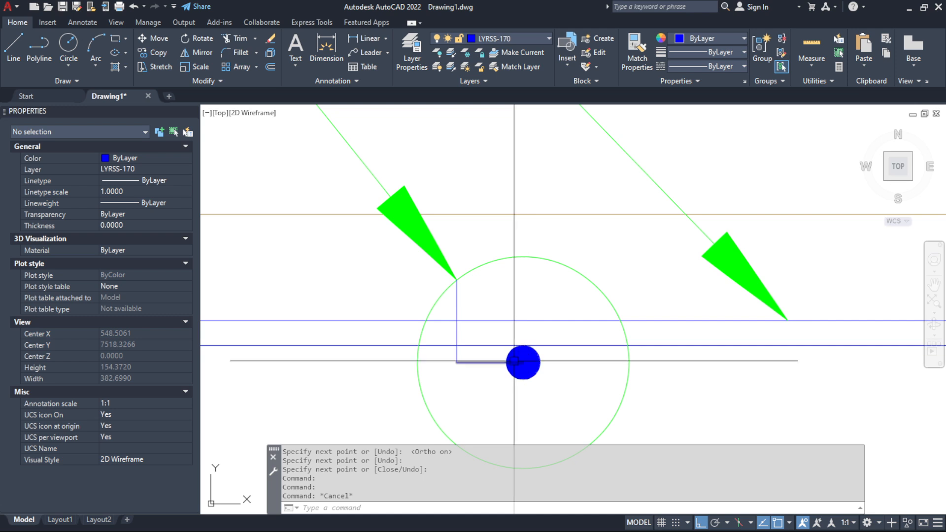
left_click(457, 320)
left_click(459, 362)
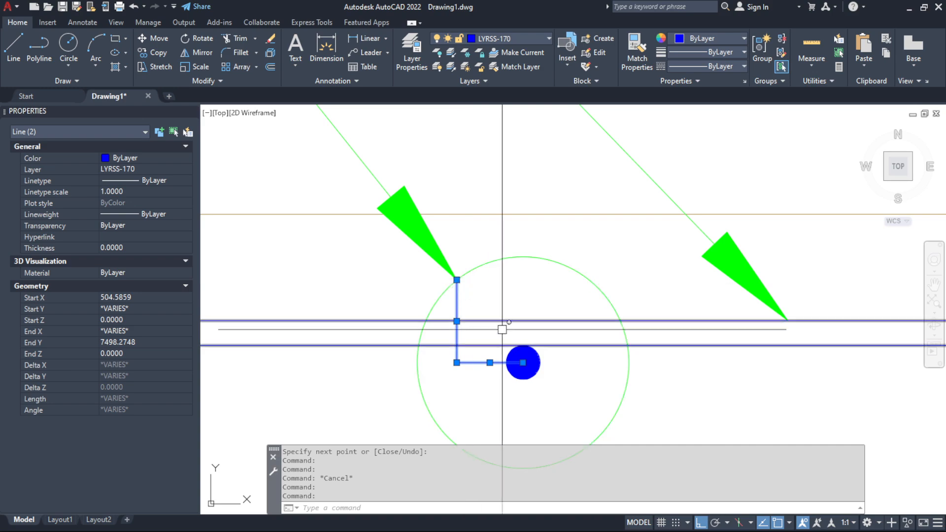
key("Escape")
left_click(477, 377)
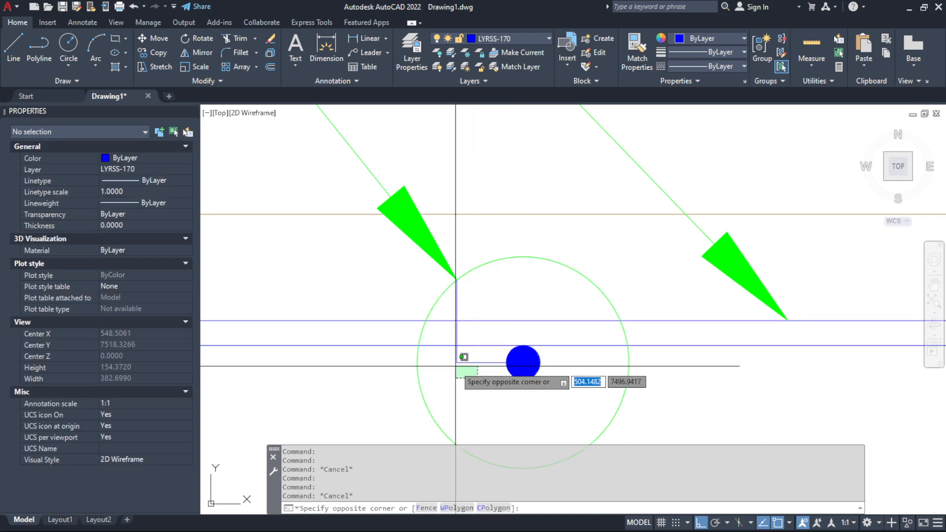
key("Escape")
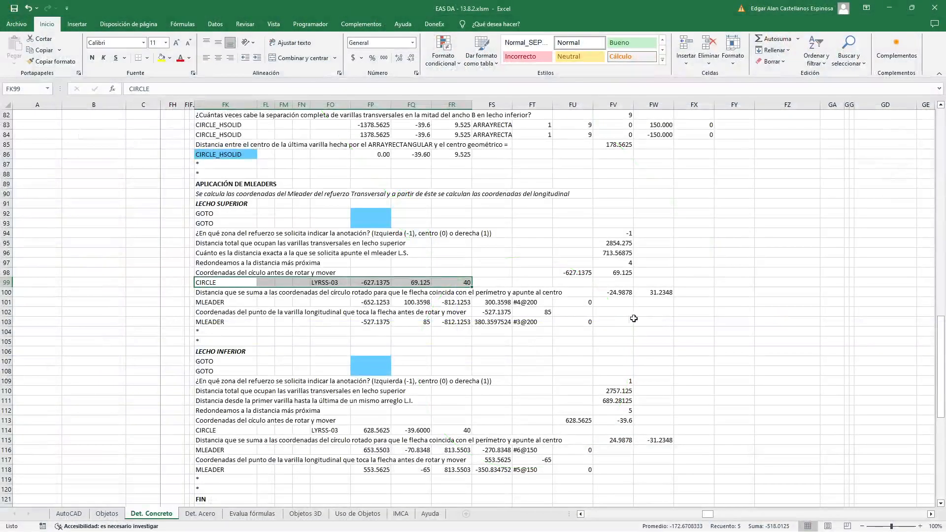
Switch to Excel and examine the upper-layer horizontal offset formula in FV100, highlighting its circle radius reference FR99
double_click(613, 293)
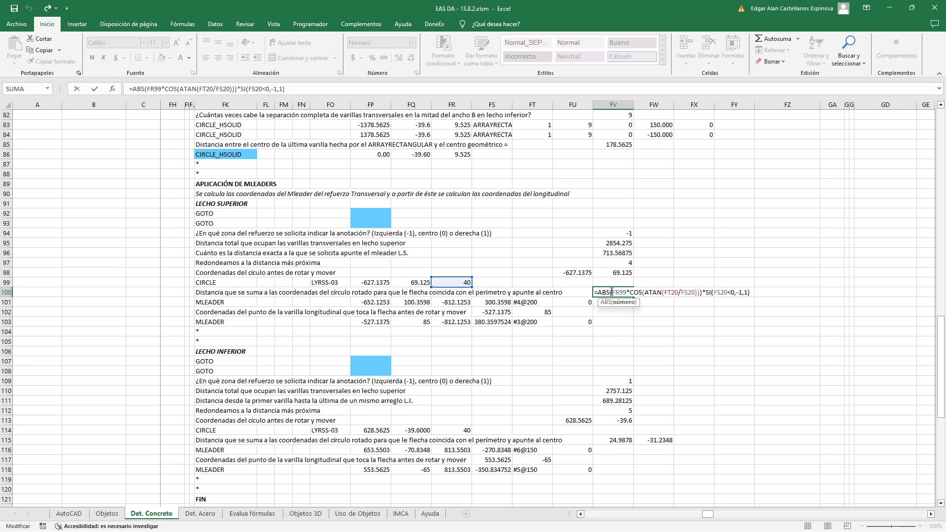
left_click_drag(612, 291, 626, 292)
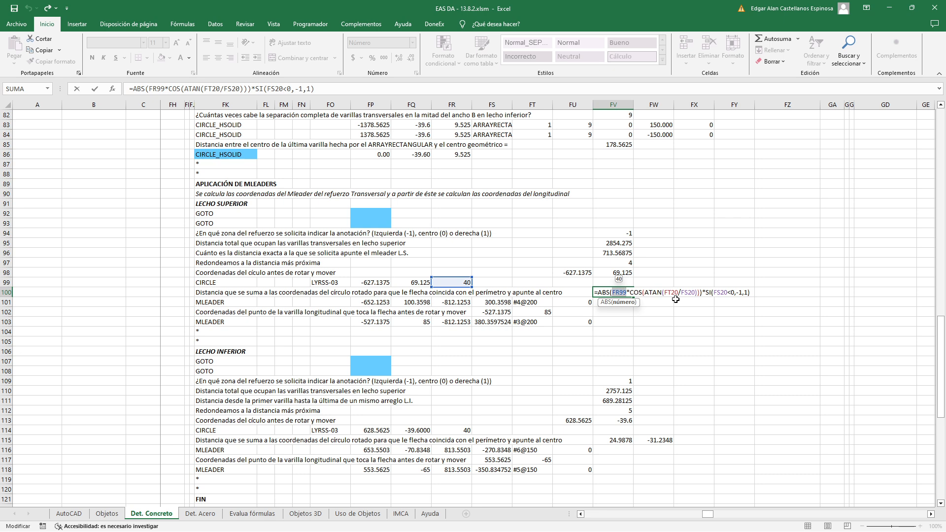
key("Escape")
Examine the FS20 formula that calculates the upper-layer MLEADER's horizontal separation, leaving it unchanged
scroll(606, 294, "up", 9)
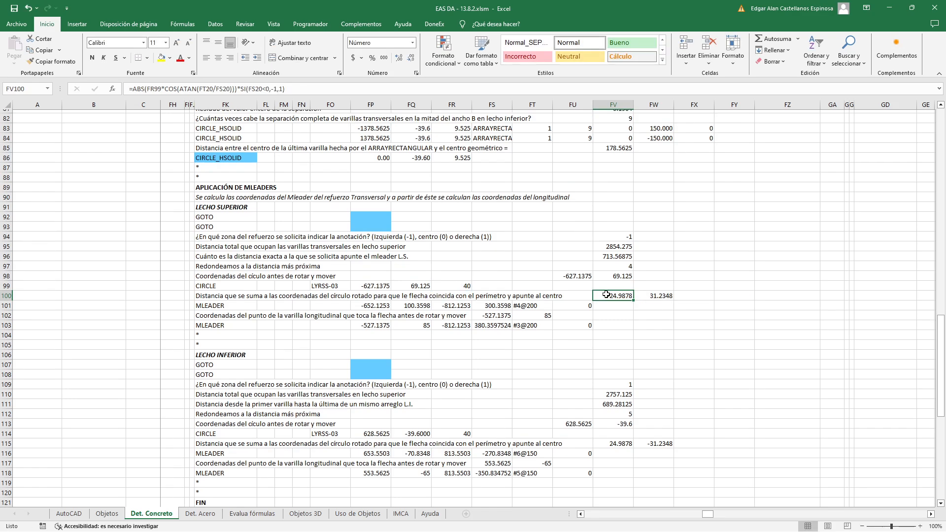
scroll(607, 294, "up", 18)
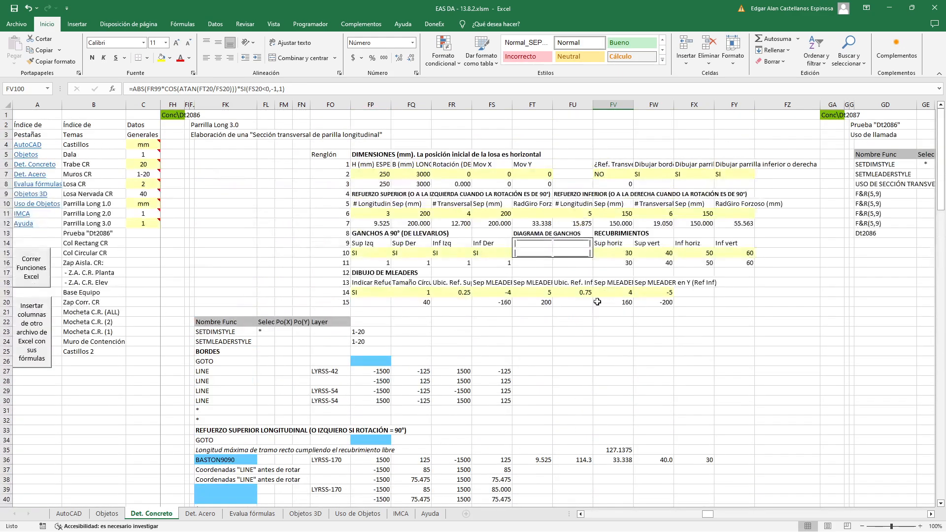
double_click(493, 302)
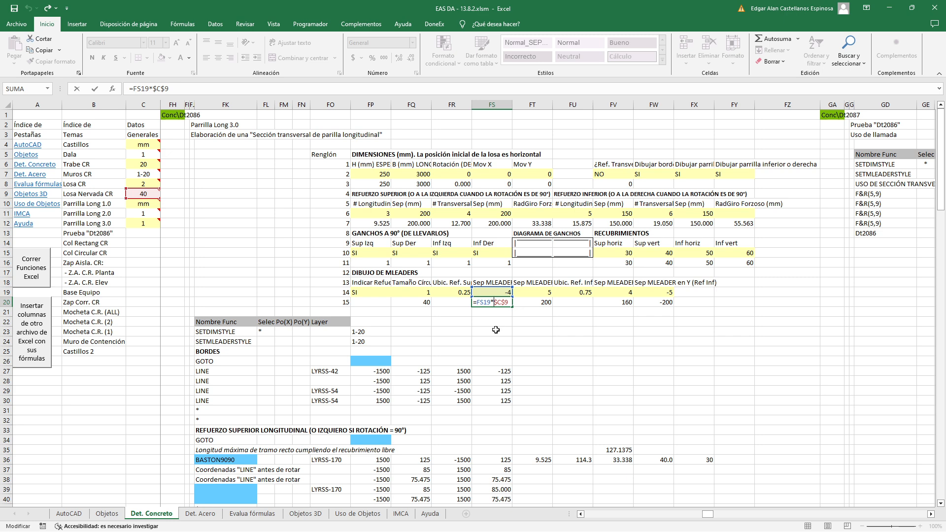
key("Escape")
Switch to AutoCAD and measure with DIST from the #4@200 multileader's landing vertex to its arrow tip
key("alt+Tab")
scroll(451, 313, "down", 4)
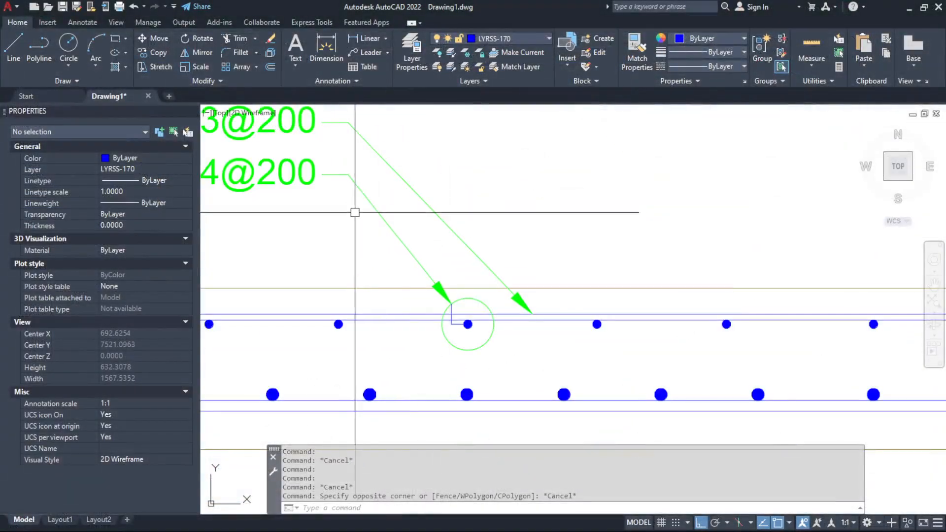
left_click(327, 163)
mouse_move(348, 174)
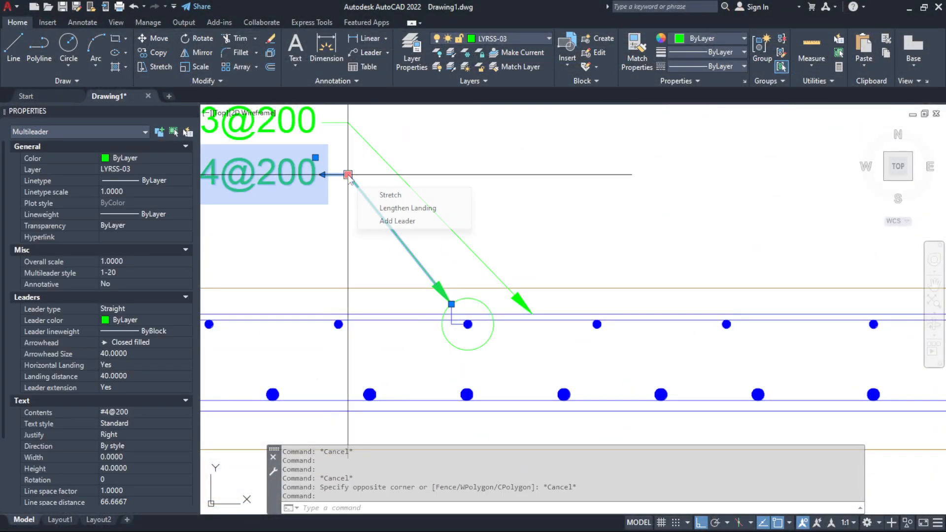
key("Escape")
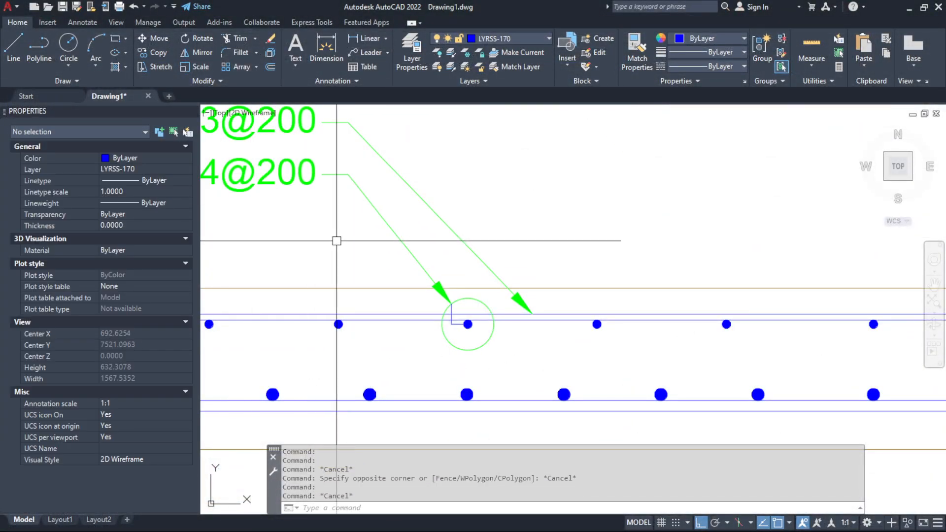
type("d")
key("Return")
left_click(348, 175)
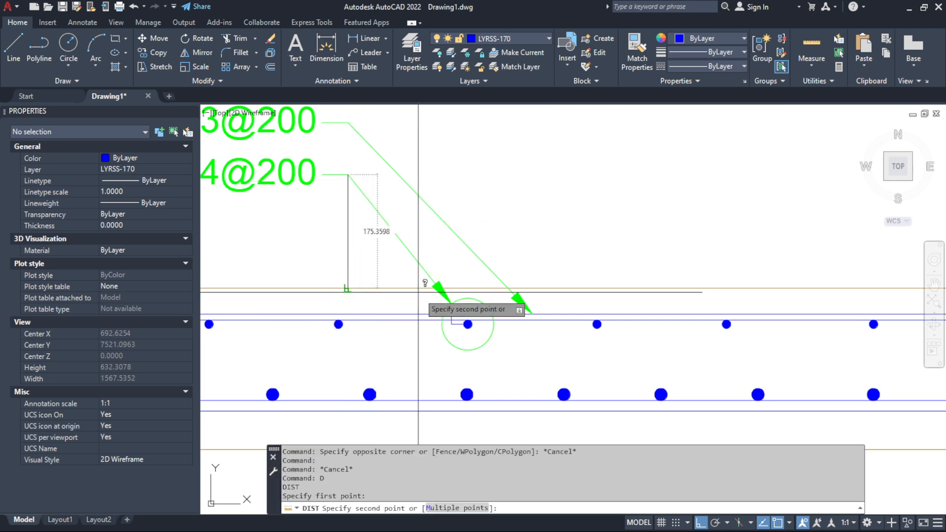
left_click(449, 303)
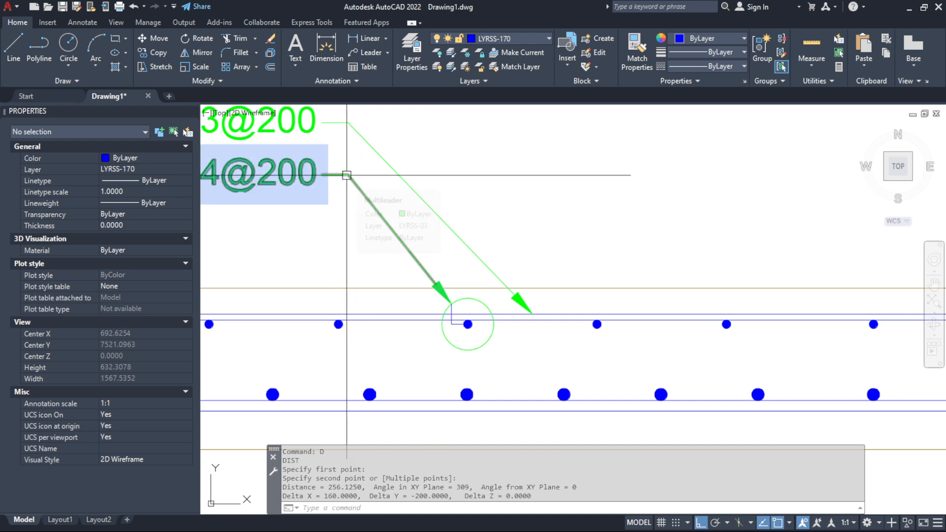
mouse_move(346, 175)
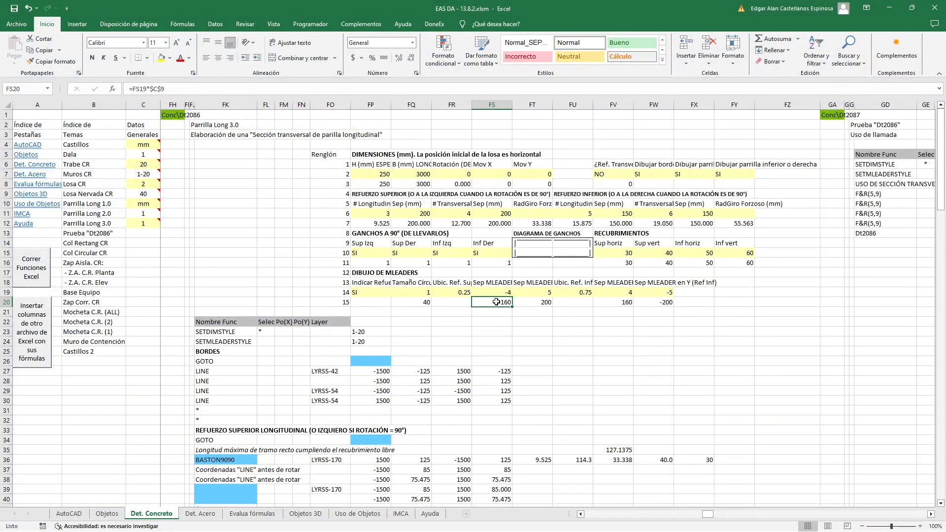
In Excel, check FT20, examine the sign factor *SI(FS20<0,-1,1) in the FV100 formula, and trace its references to FS20 and FT20
left_click(536, 302)
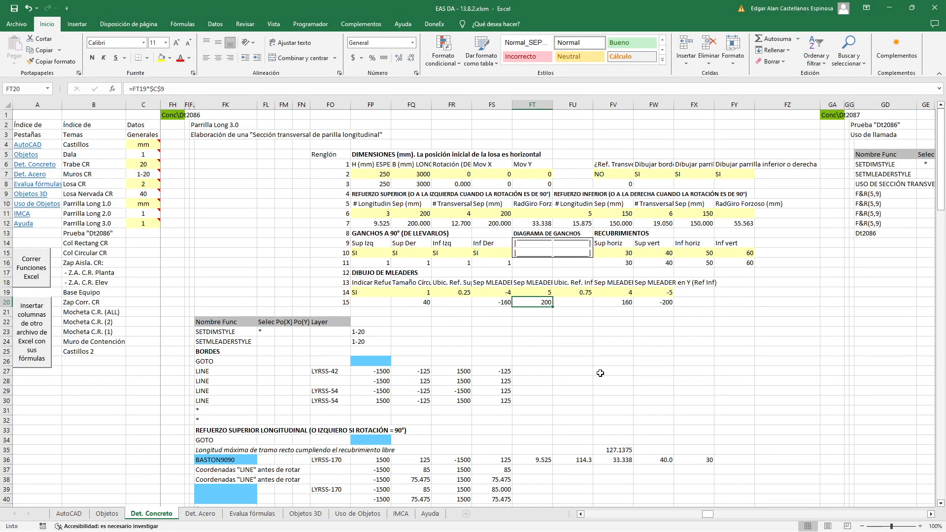
scroll(560, 313, "down", 3)
scroll(560, 313, "down", 19)
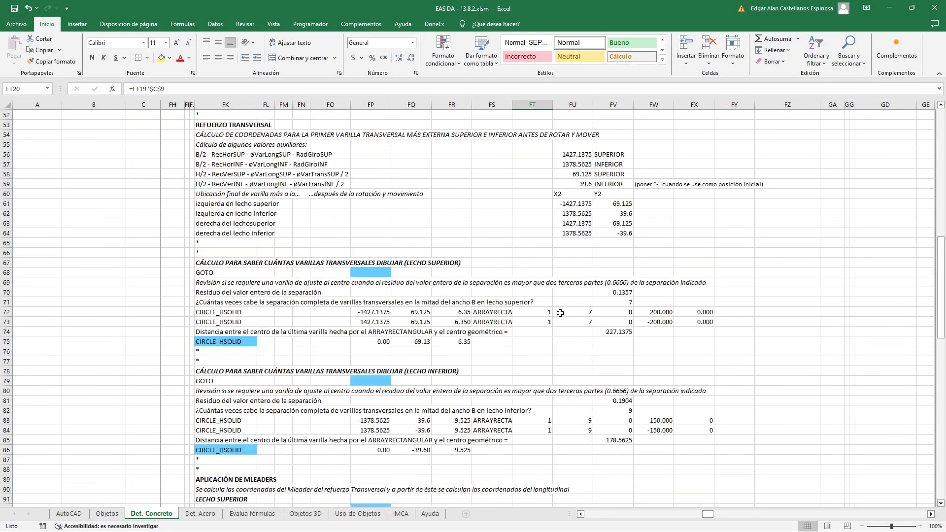
scroll(561, 312, "down", 3)
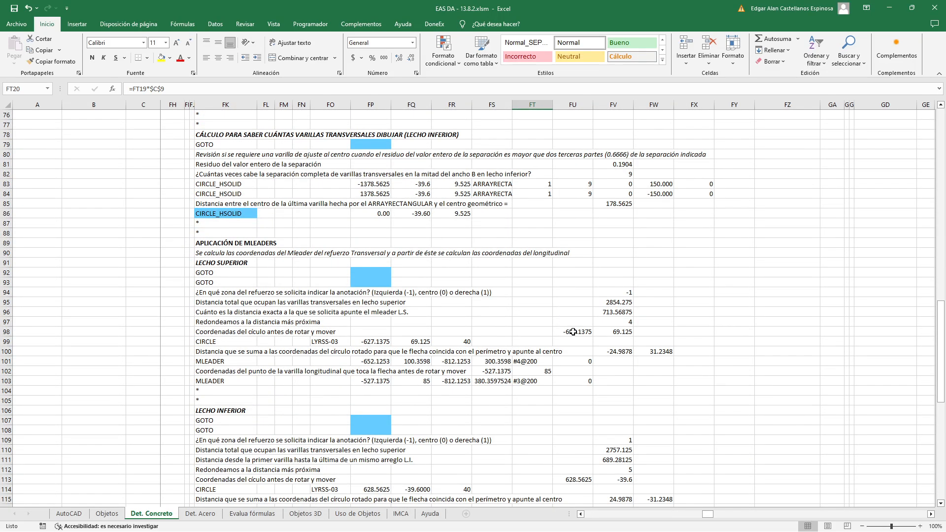
double_click(614, 351)
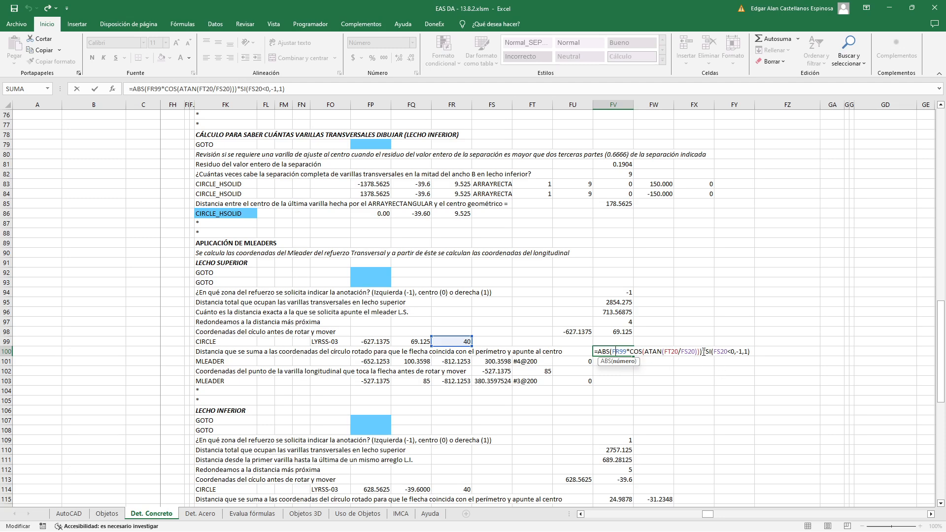
left_click_drag(715, 350, 779, 378)
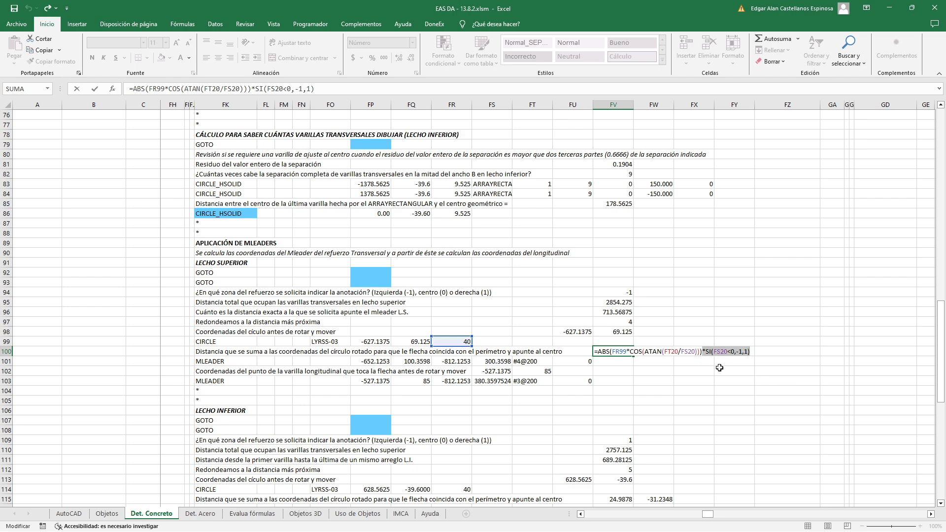
scroll(719, 368, "up", 18)
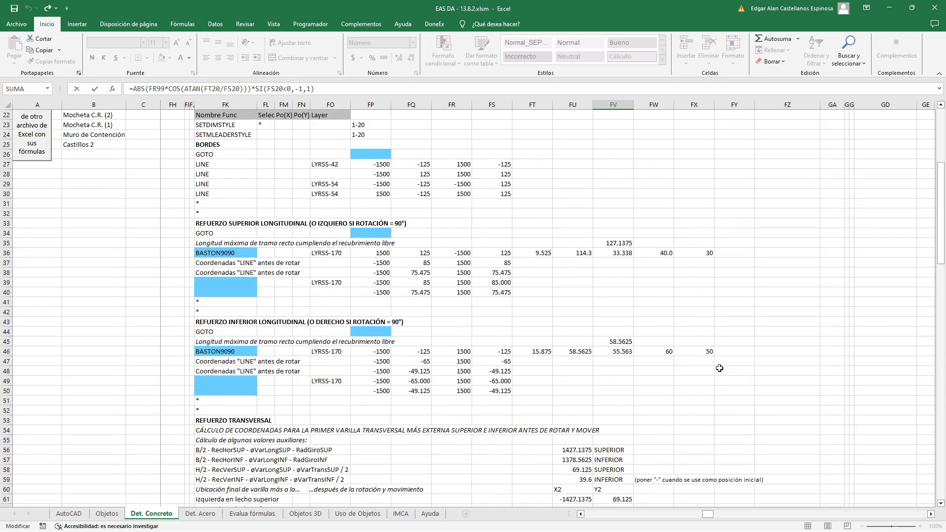
scroll(720, 368, "up", 7)
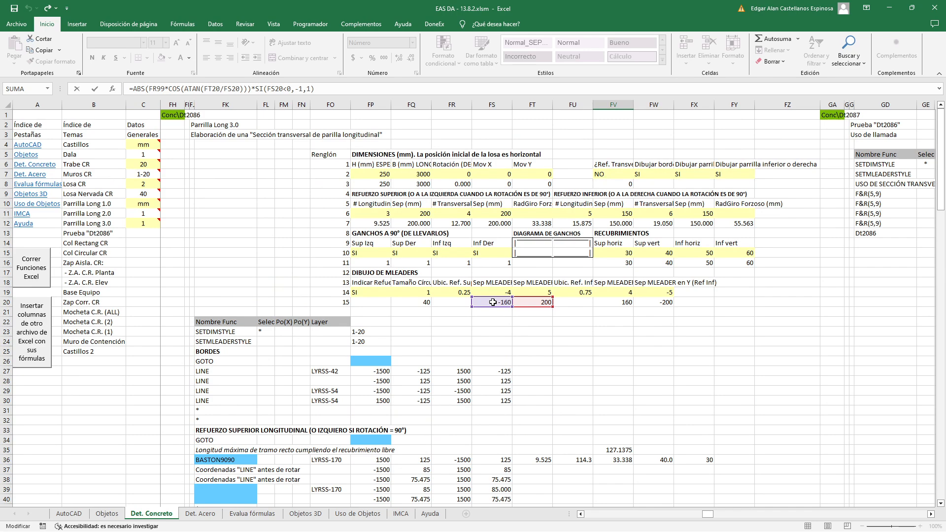
scroll(493, 302, "down", 20)
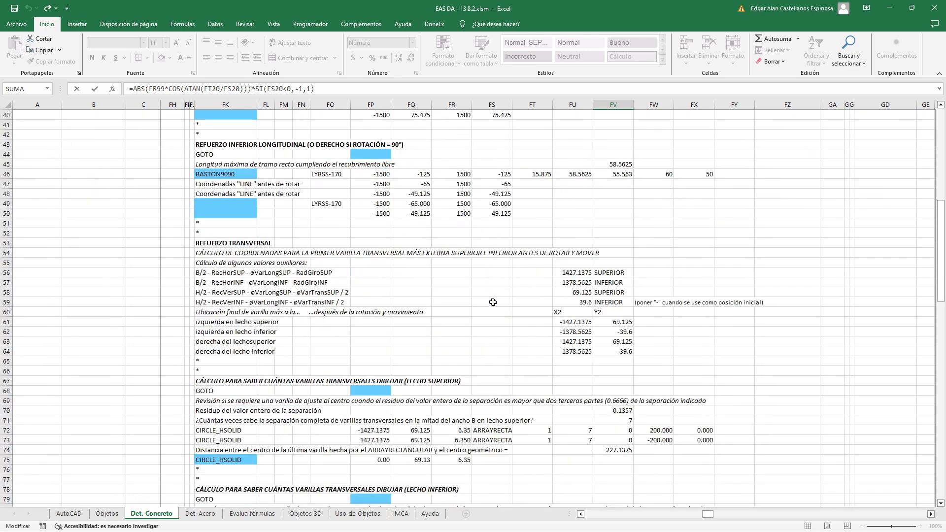
scroll(493, 303, "down", 1)
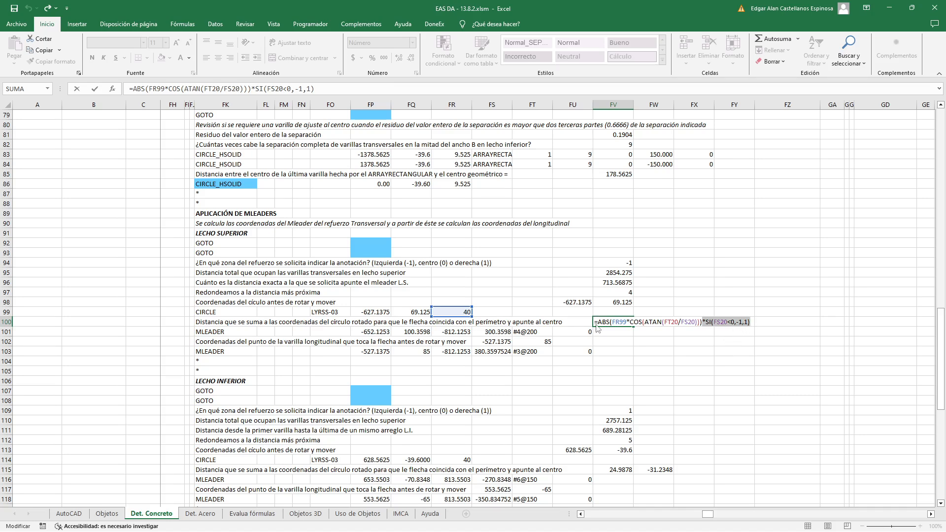
key("Return")
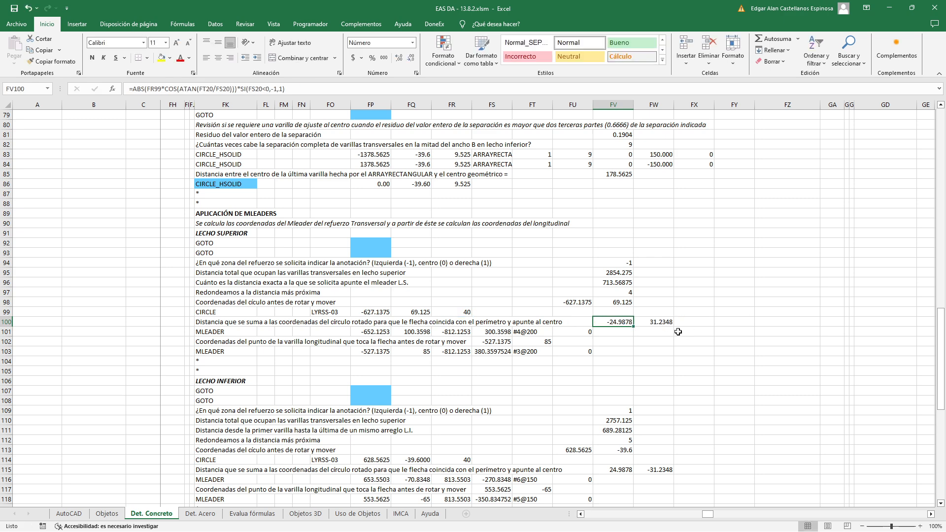
Examine the vertical offset formula in FW100, highlighting its SENO function, and compare the offset with the #4@200 leader in AutoCAD
double_click(660, 322)
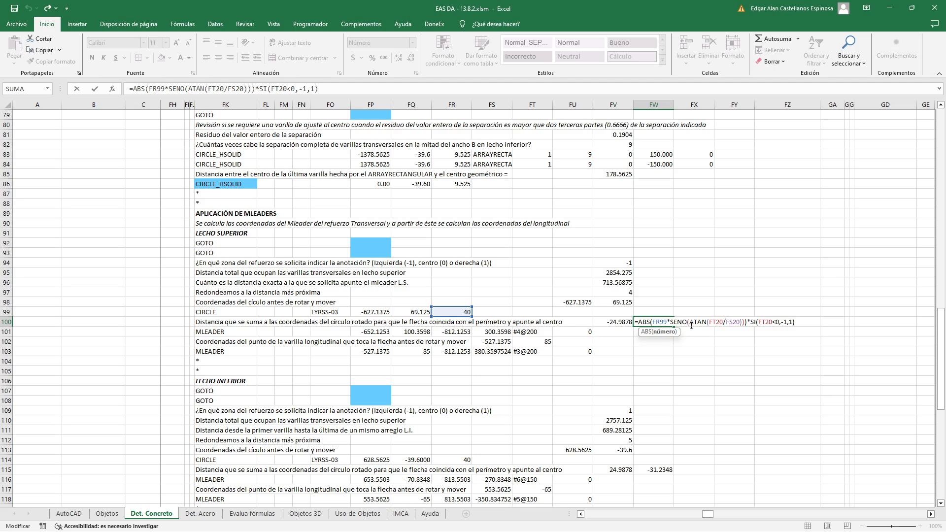
left_click_drag(671, 323, 687, 323)
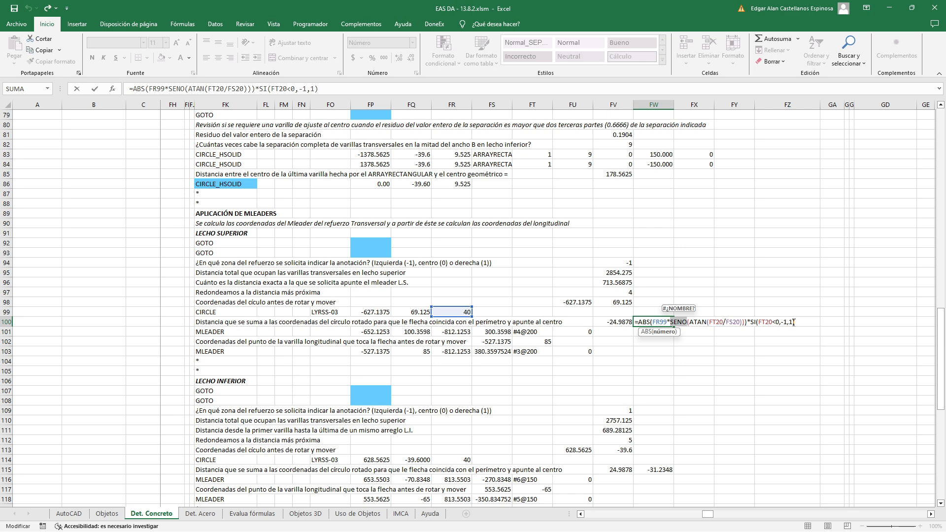
key("ctrl+Return")
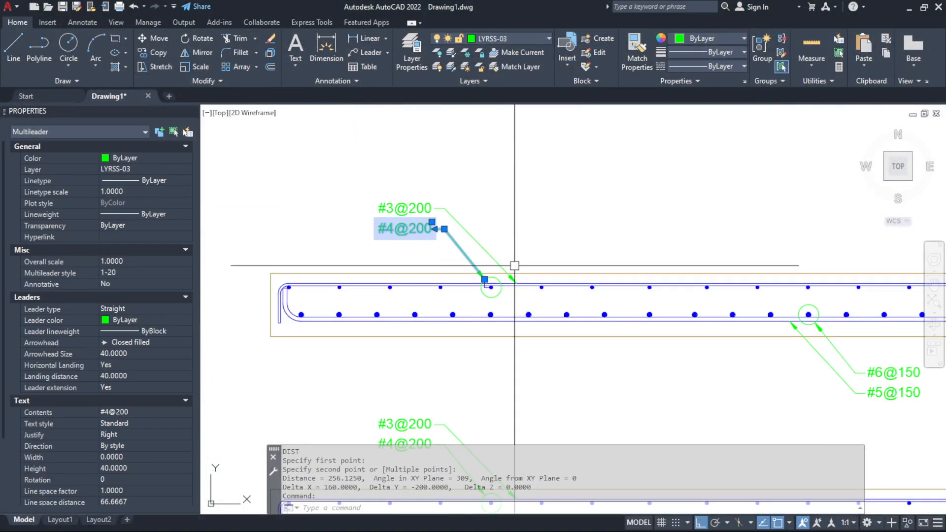
scroll(411, 262, "up", 2)
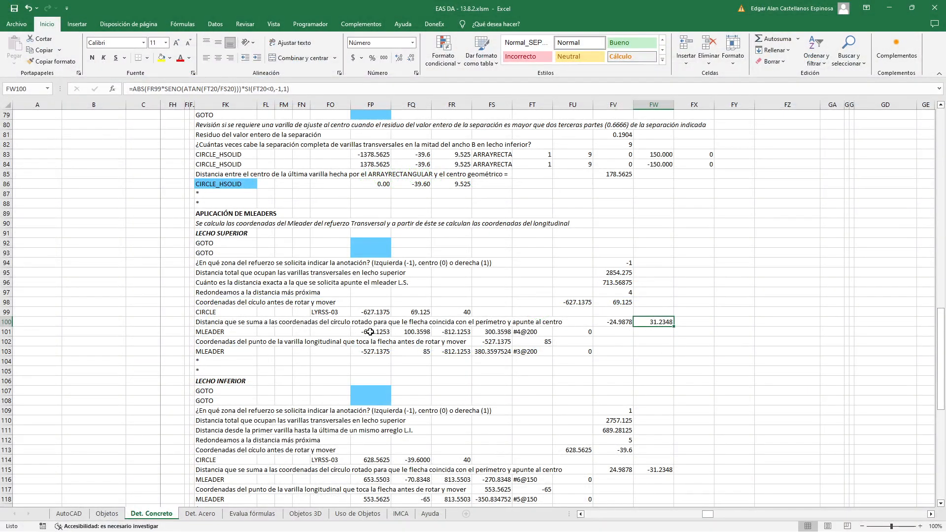
Examine the arrow point formulas of the #4@200 MLEADER in FP101 and FQ101, and compare them with the arrow tip in AutoCAD
double_click(368, 334)
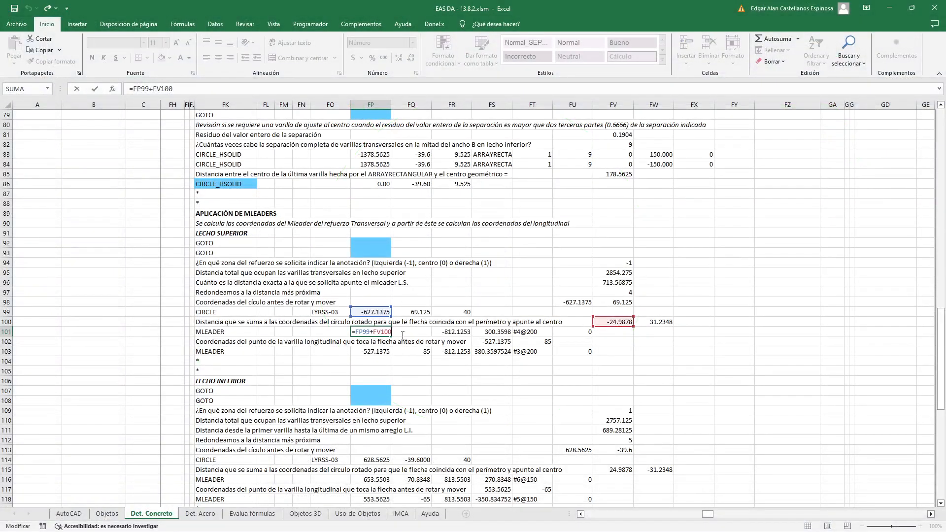
left_click(404, 334)
double_click(400, 332)
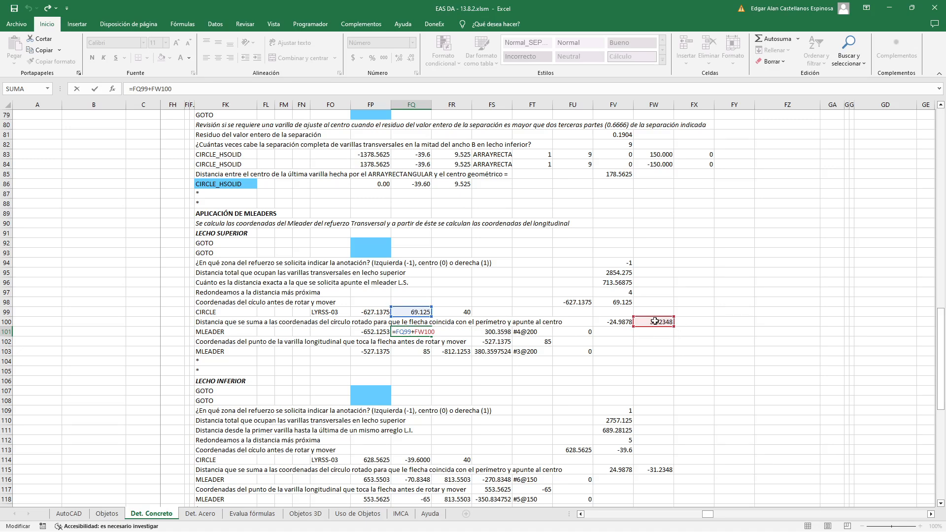
key("Return")
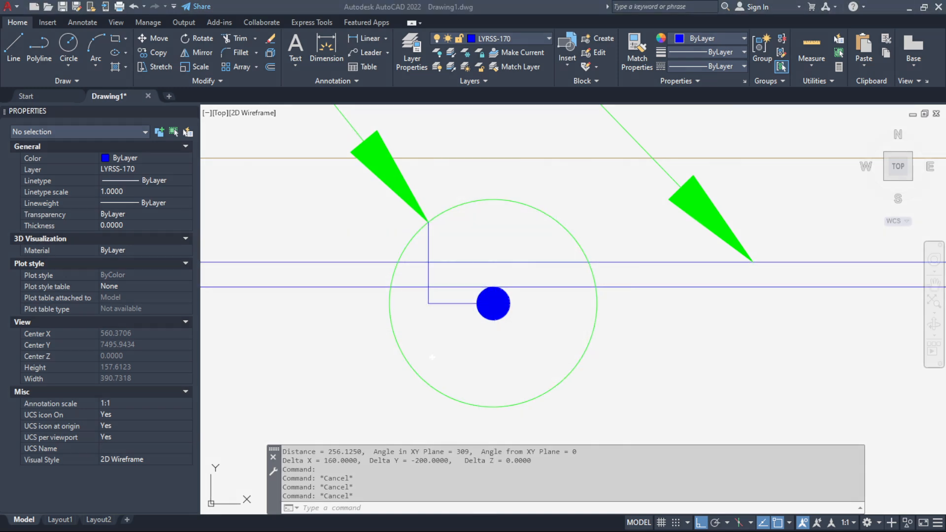
In Excel, trace the FR101 formula =FP101+FS20 to its FS20 reference, and compare it with the #4@200 leader's landing vertex in AutoCAD
key("alt+Tab")
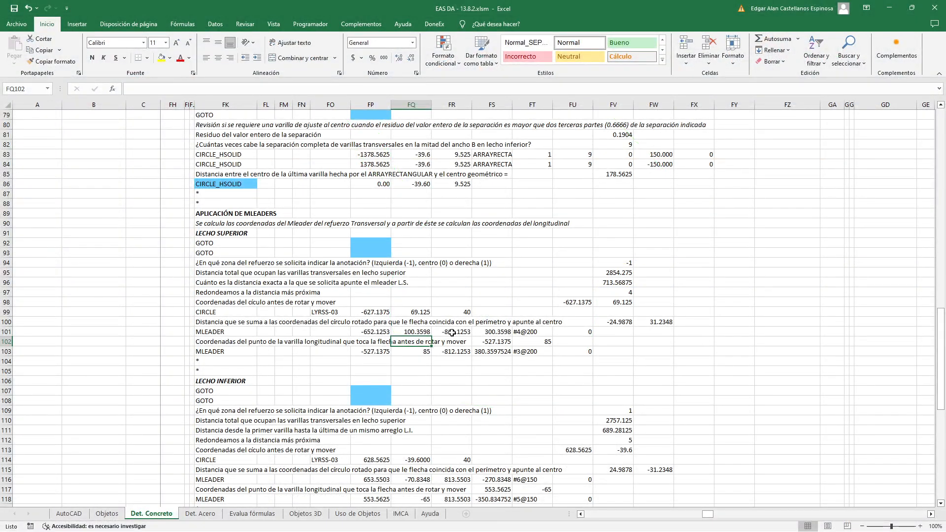
double_click(452, 333)
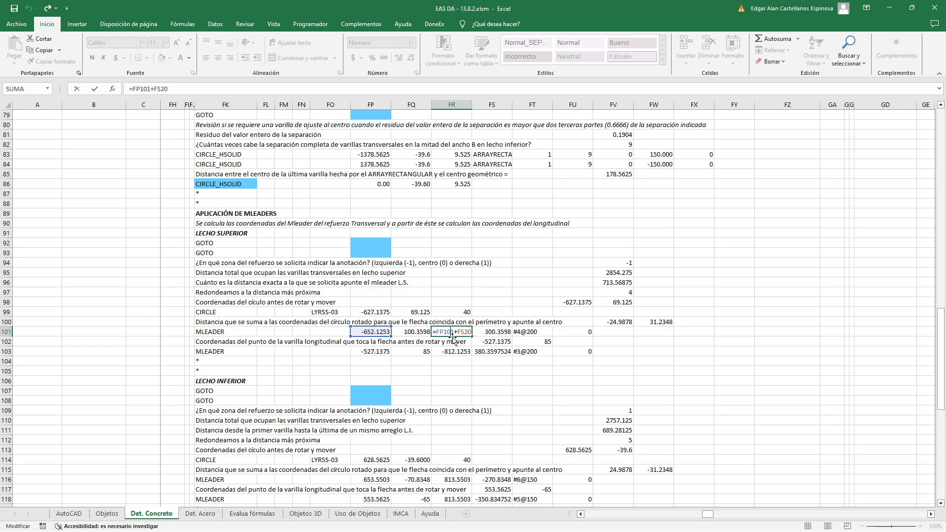
scroll(453, 339, "up", 20)
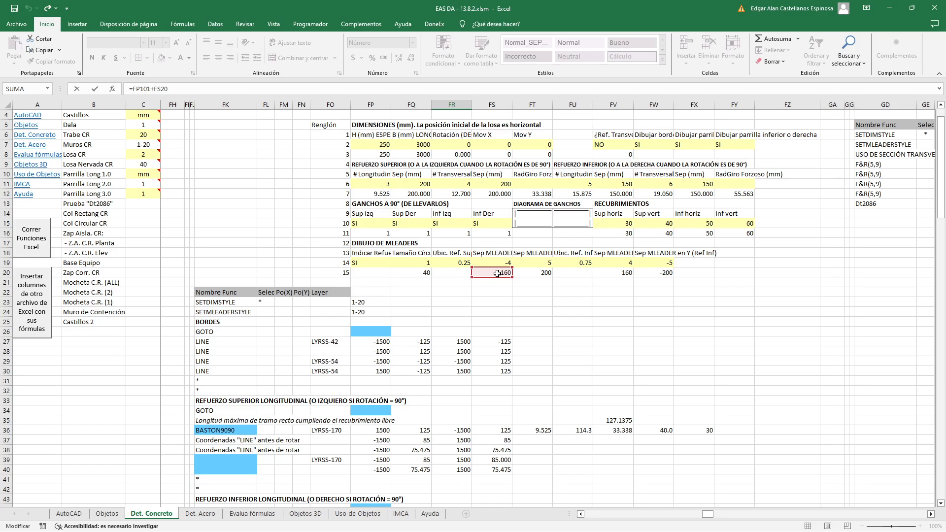
key("Return")
key("alt+Tab")
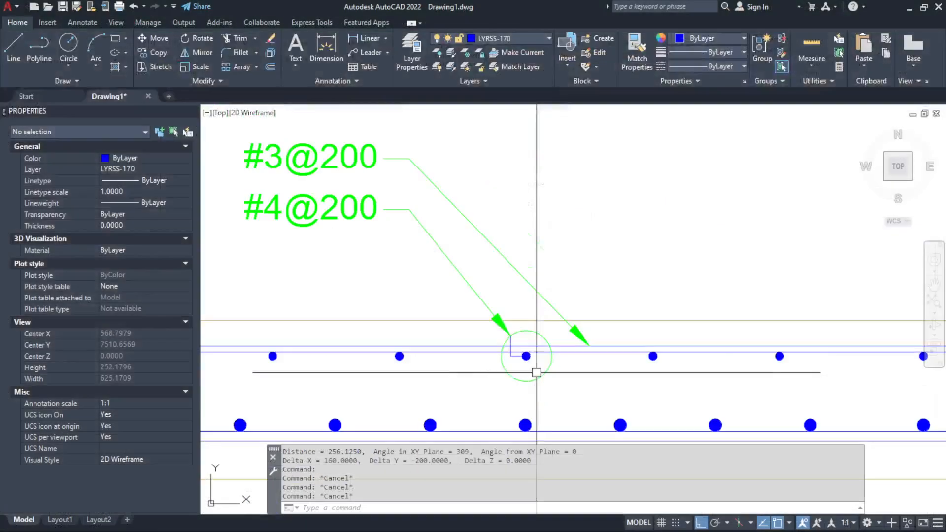
scroll(393, 215, "up", 5)
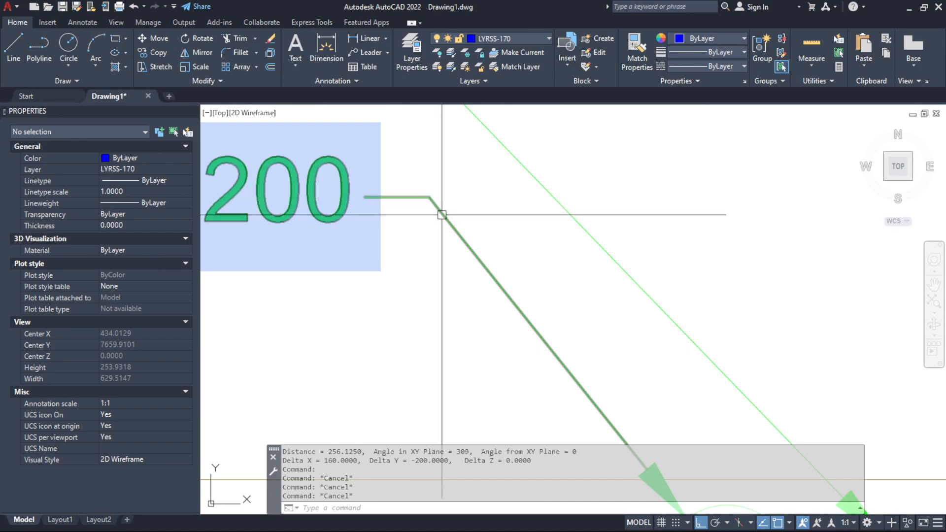
Back in Excel, review the #4@200 MLEADER's landing point formulas in FR101 and FS101
key("alt+Tab")
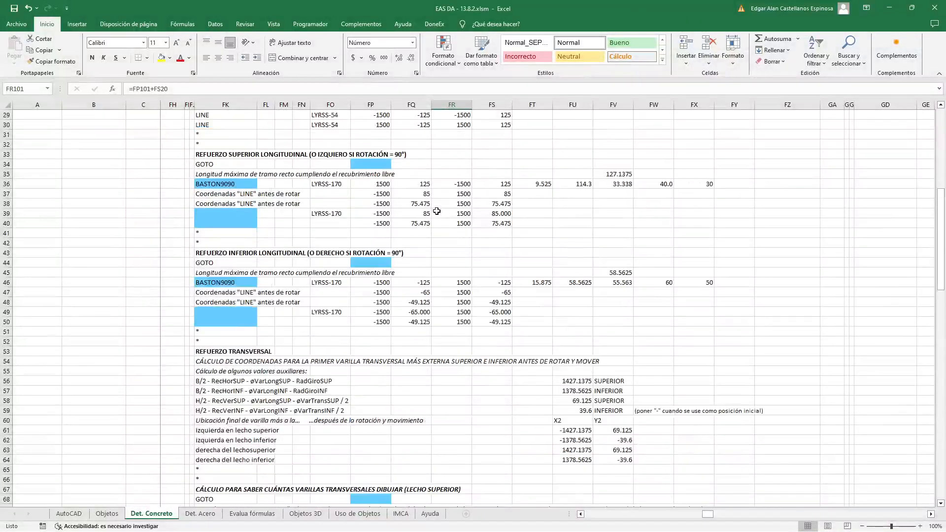
scroll(437, 211, "up", 8)
scroll(534, 302, "down", 3)
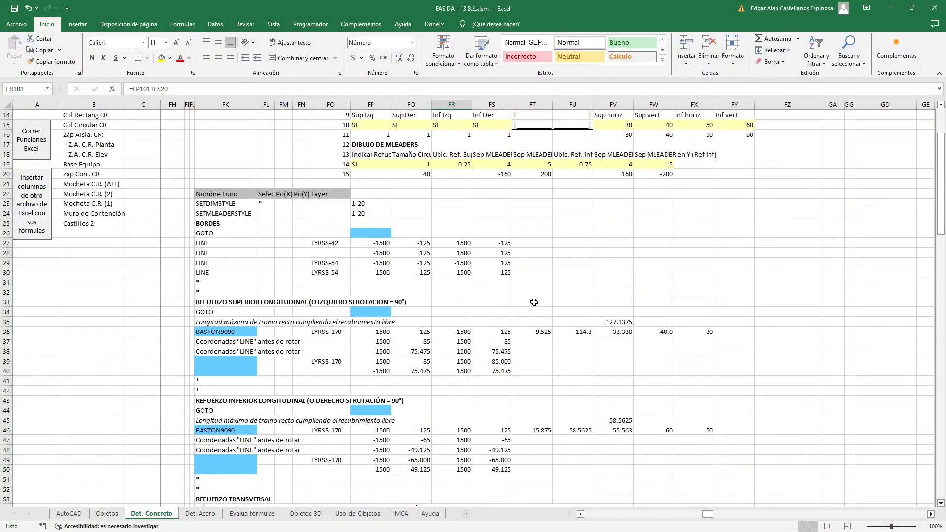
scroll(534, 302, "down", 20)
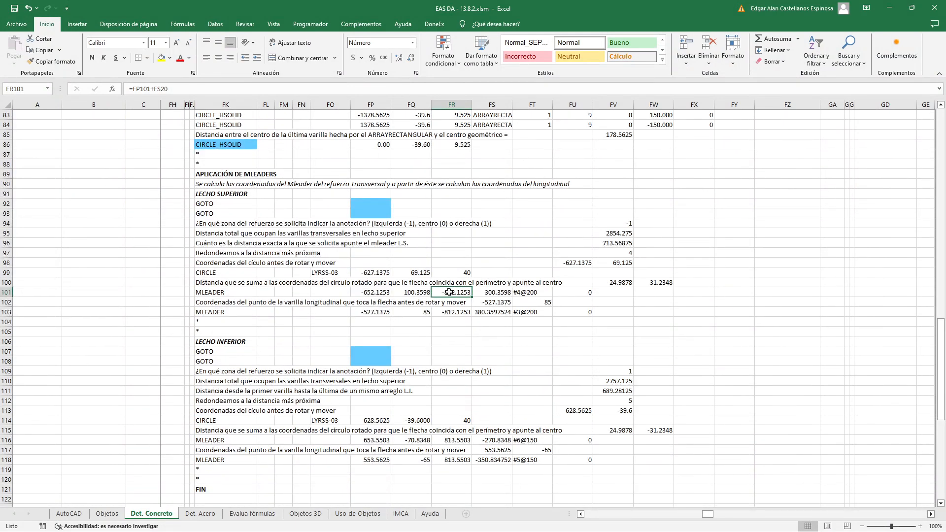
double_click(450, 292)
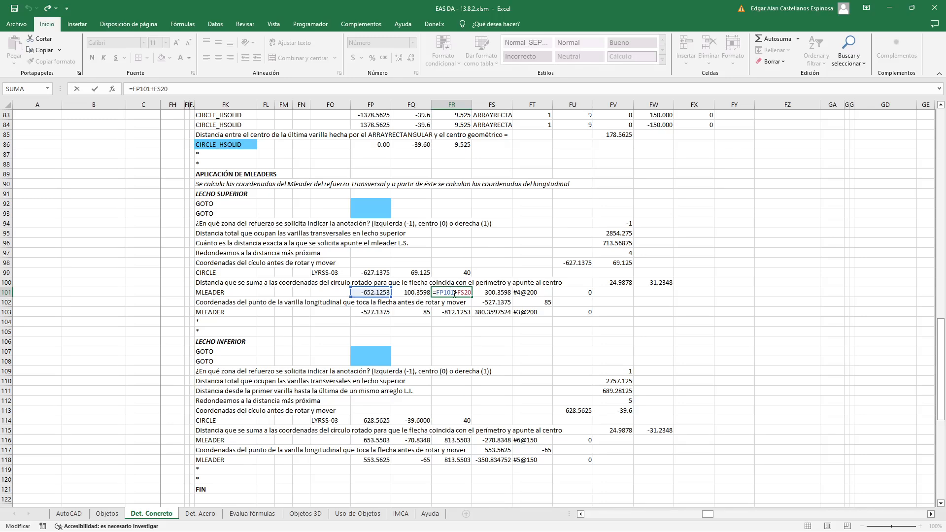
key("Escape")
double_click(488, 292)
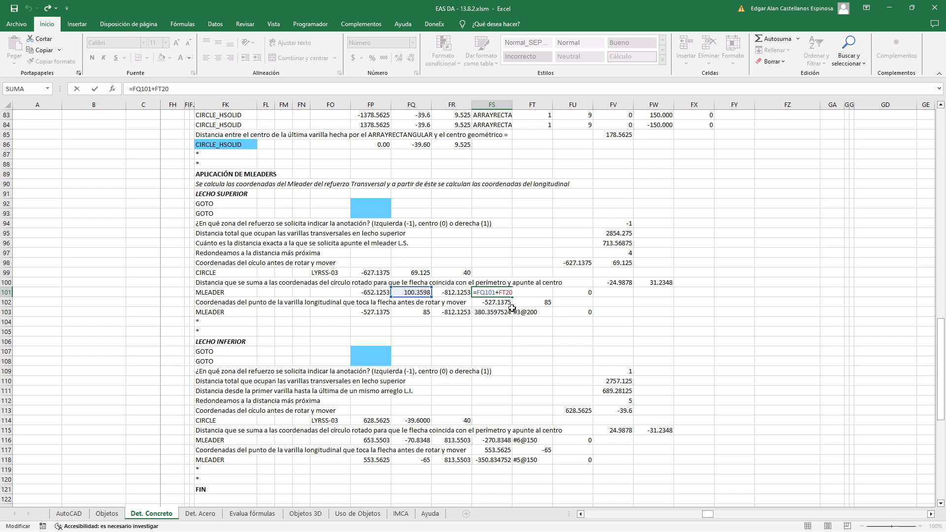
key("Escape")
Examine the label text formula in FT101 and trace its references to FR11, FS11 and $C$11 in the input tables
double_click(528, 294)
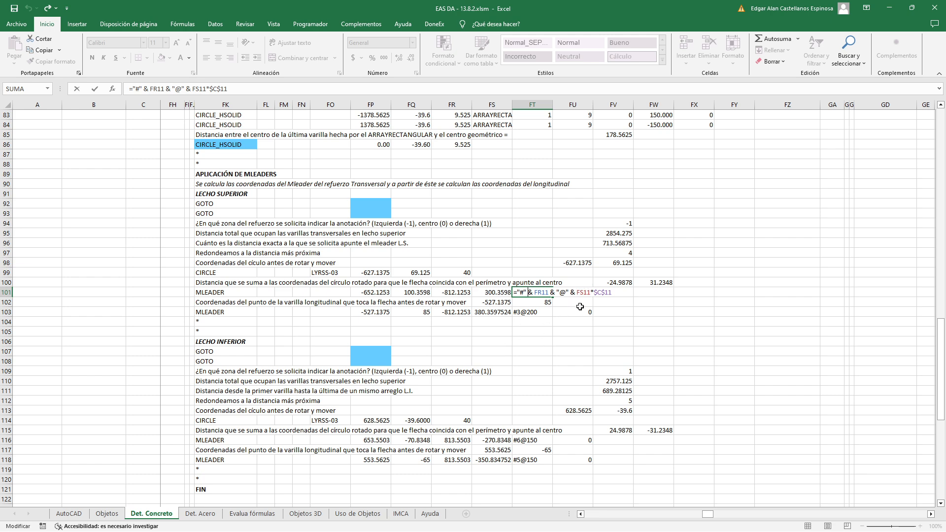
scroll(564, 309, "up", 20)
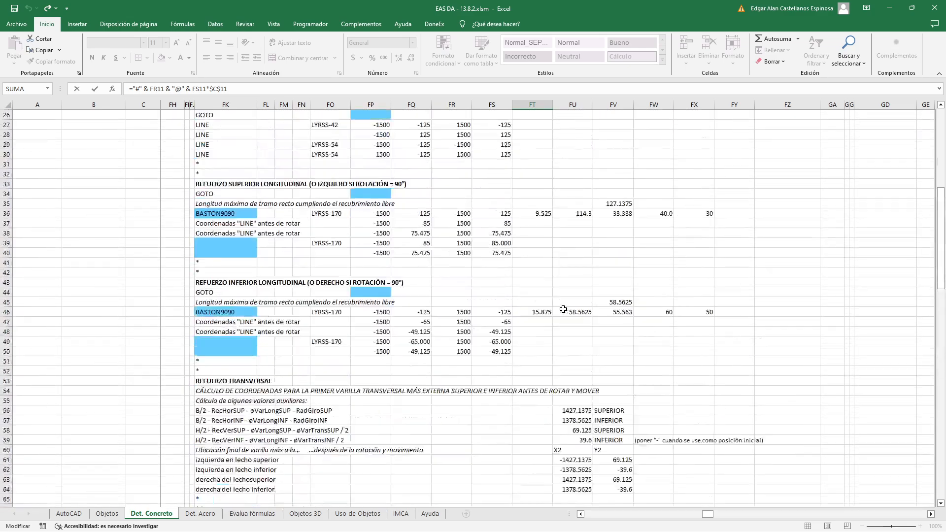
scroll(564, 309, "up", 1)
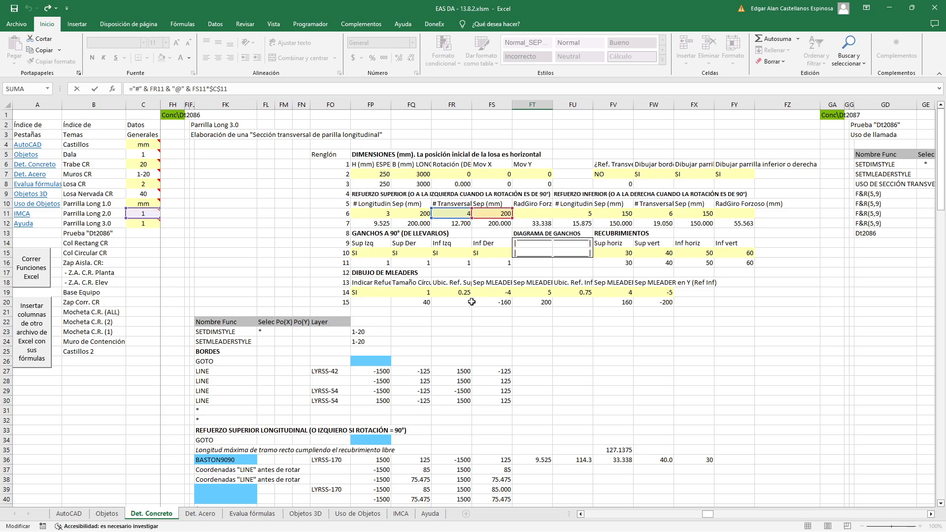
scroll(472, 302, "down", 16)
scroll(471, 302, "down", 6)
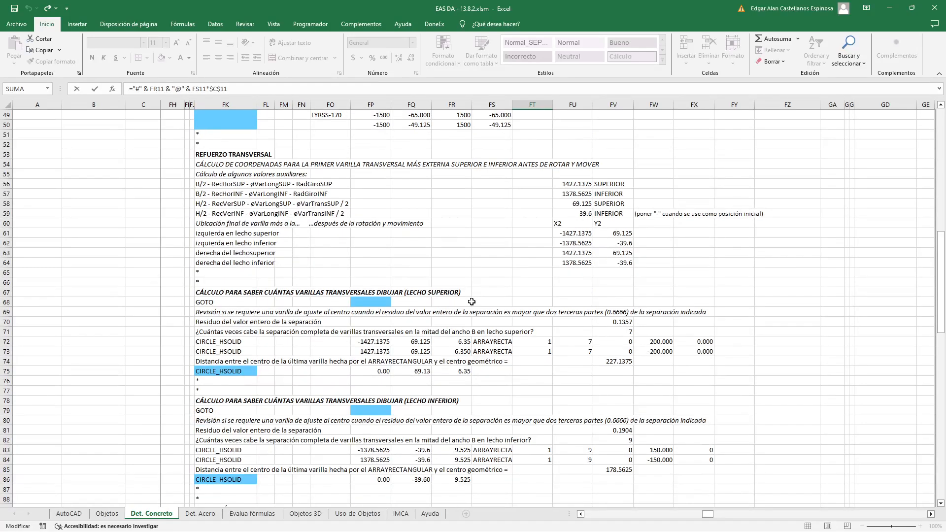
key("Return")
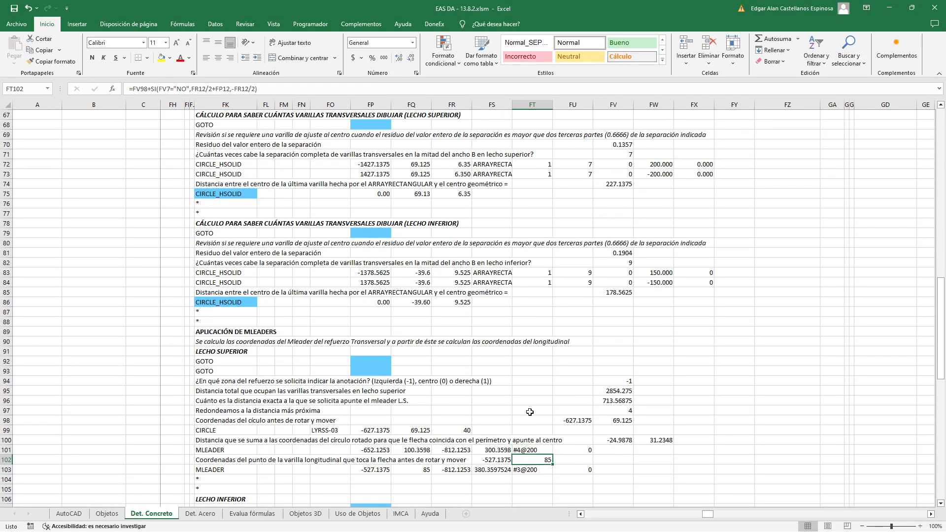
Check the last MLEADER argument in FU101, and inspect the #4@200 multileader's text properties in AutoCAD
double_click(574, 450)
key("Escape")
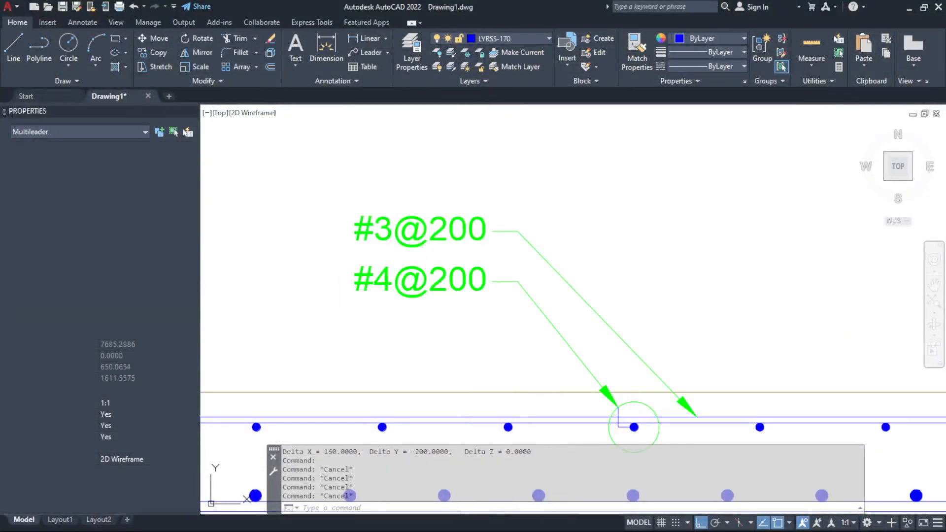
double_click(419, 279)
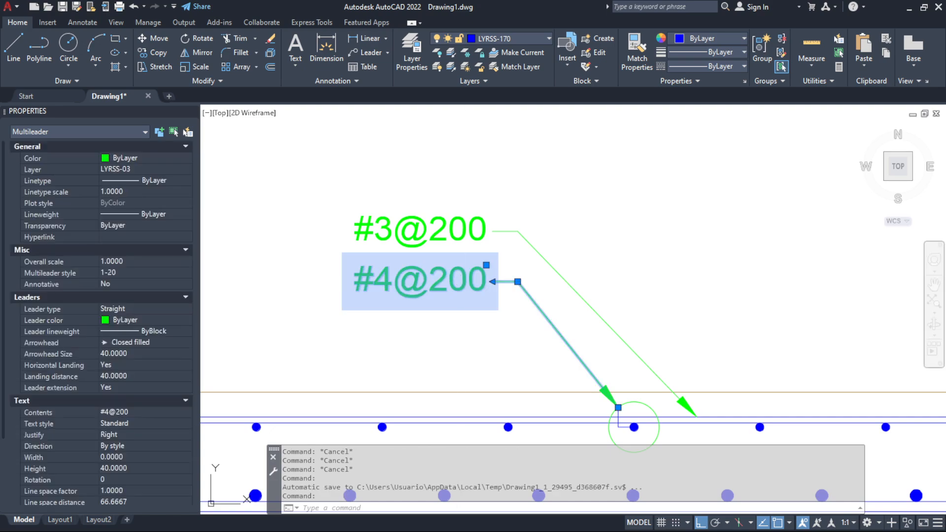
left_click(500, 325)
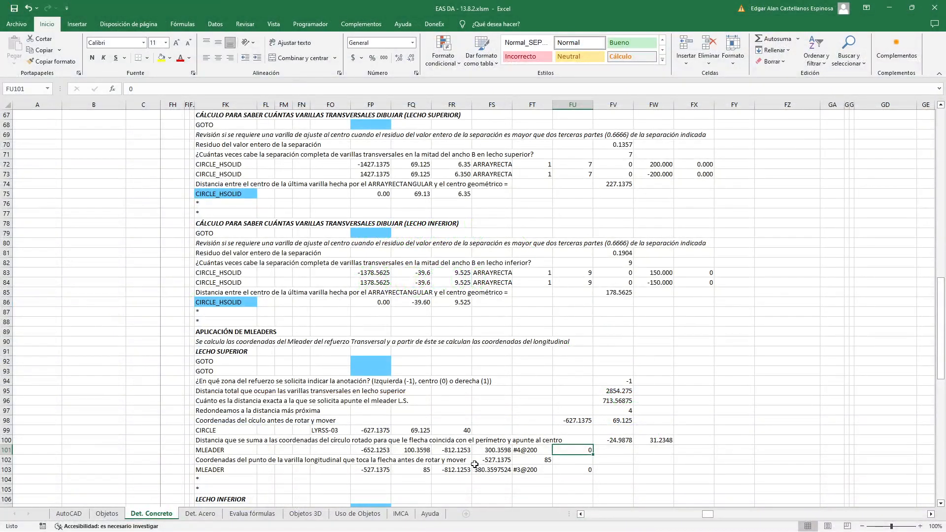
Review rows 102 and 103 in Excel, and inspect where the #3@200 leader's arrow tip touches the longitudinal bar in AutoCAD
scroll(276, 411, "down", 3)
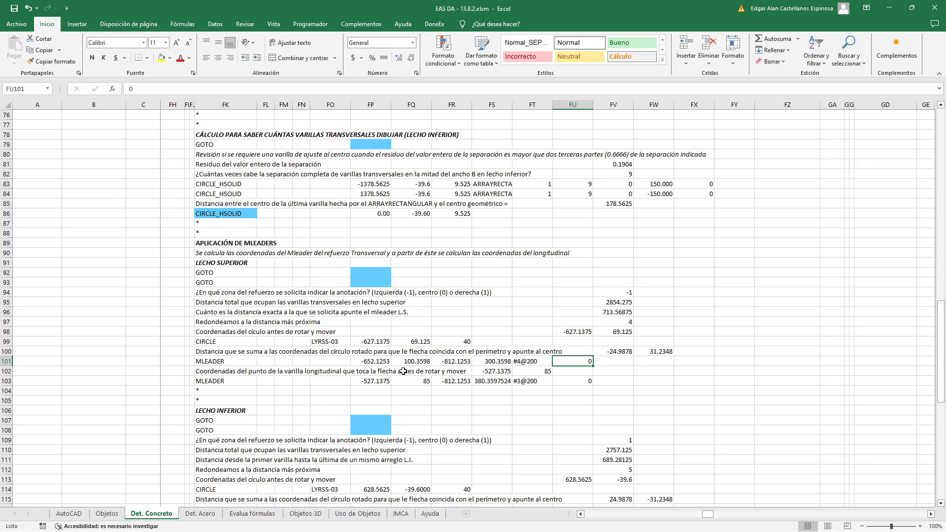
key("alt+Tab")
scroll(701, 387, "up", 7)
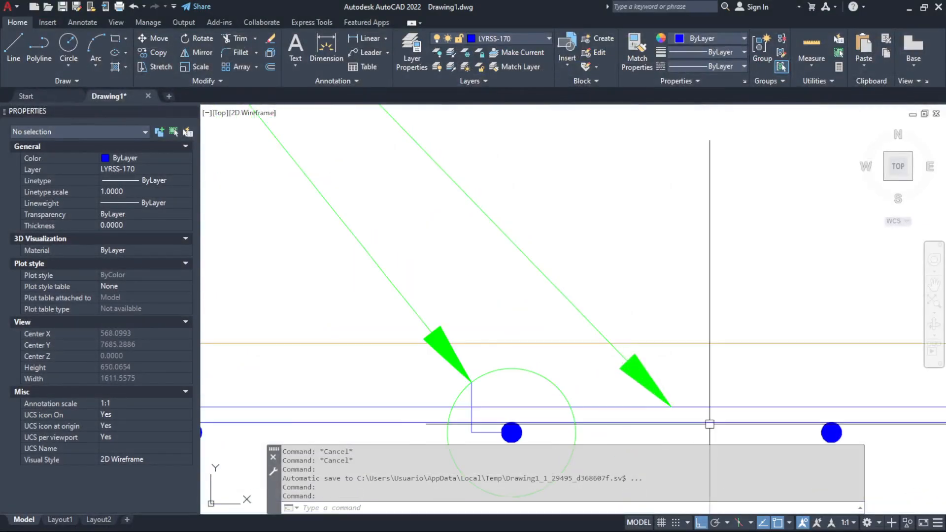
left_click(640, 397)
left_click(594, 362)
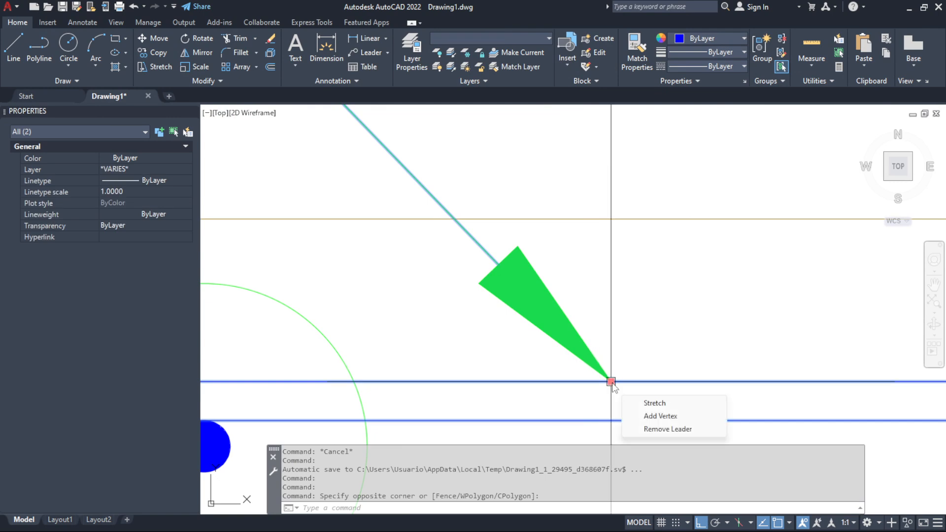
scroll(606, 342, "down", 6)
key("Escape")
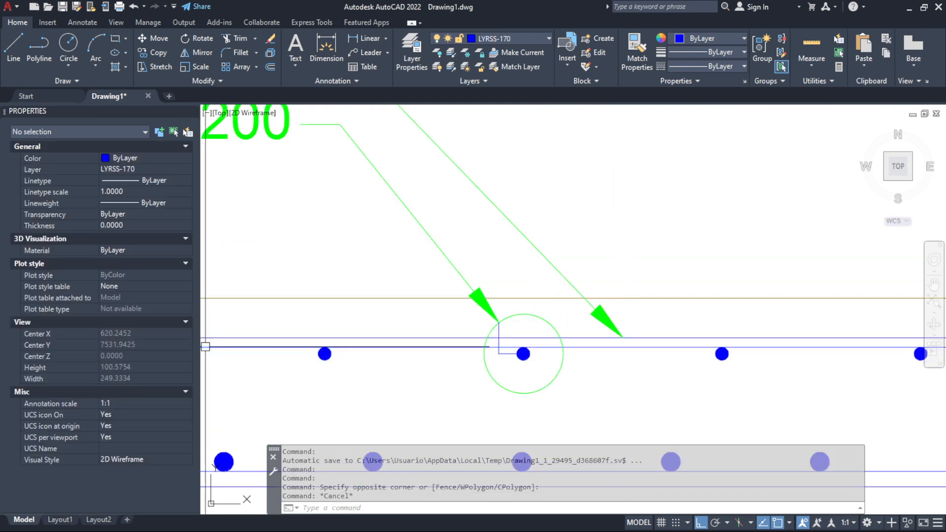
Examine the FS102 formula =FU98+FW72/2 in Excel, highlighting FW72/2, and compare it with the annotation circle's centre in AutoCAD
key("alt+Tab")
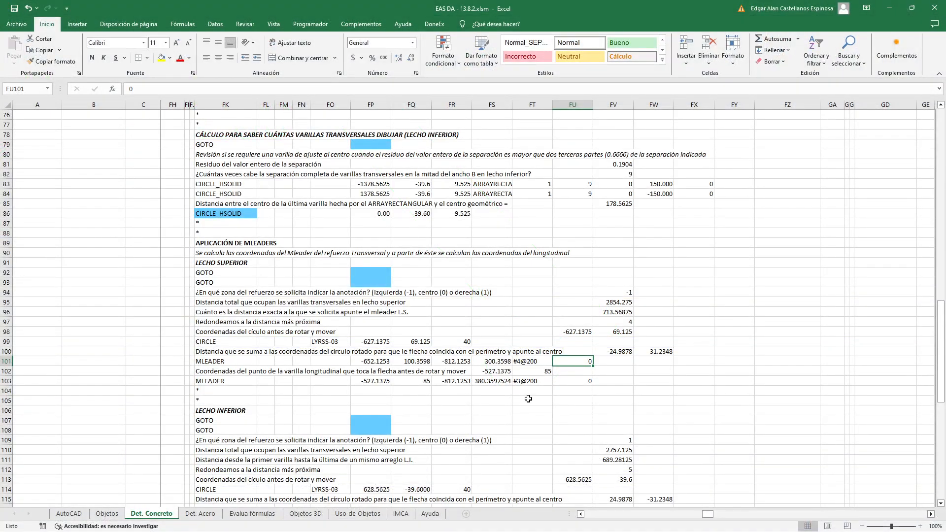
double_click(495, 371)
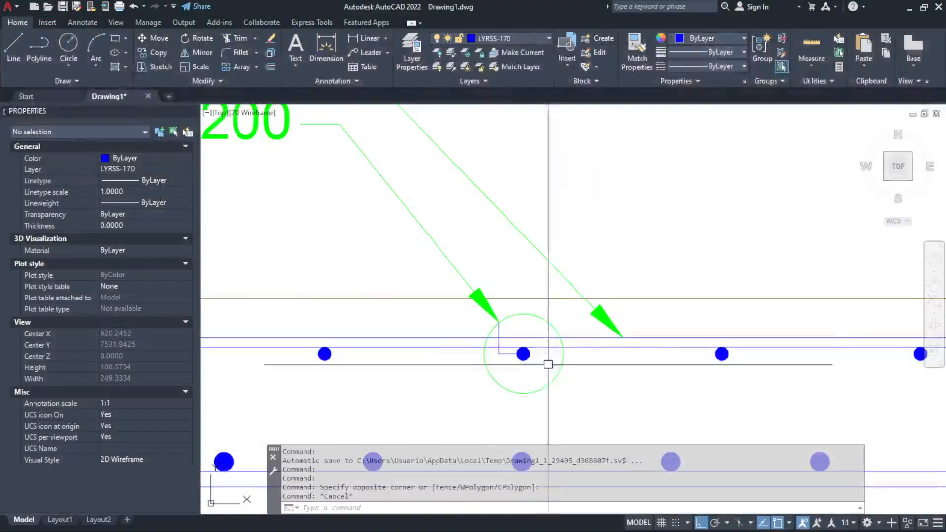
left_click(556, 362)
scroll(528, 353, "up", 5)
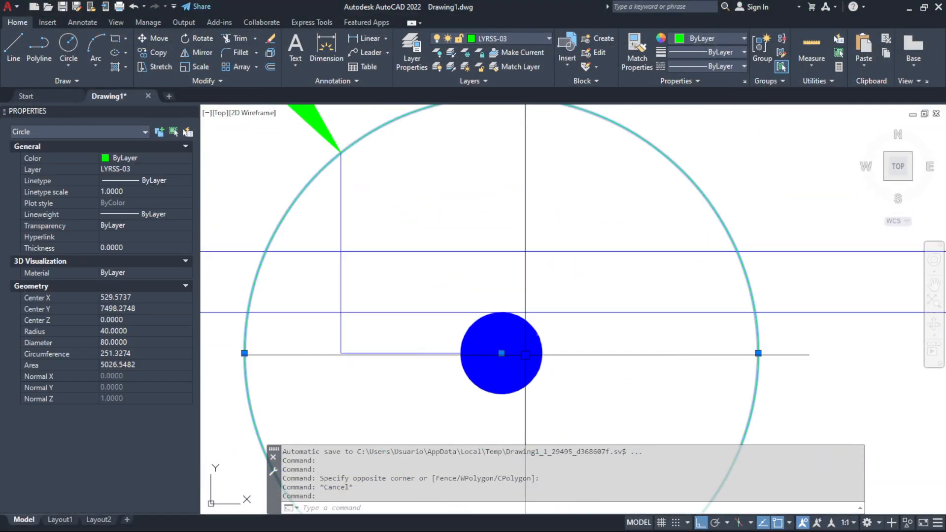
key("Escape")
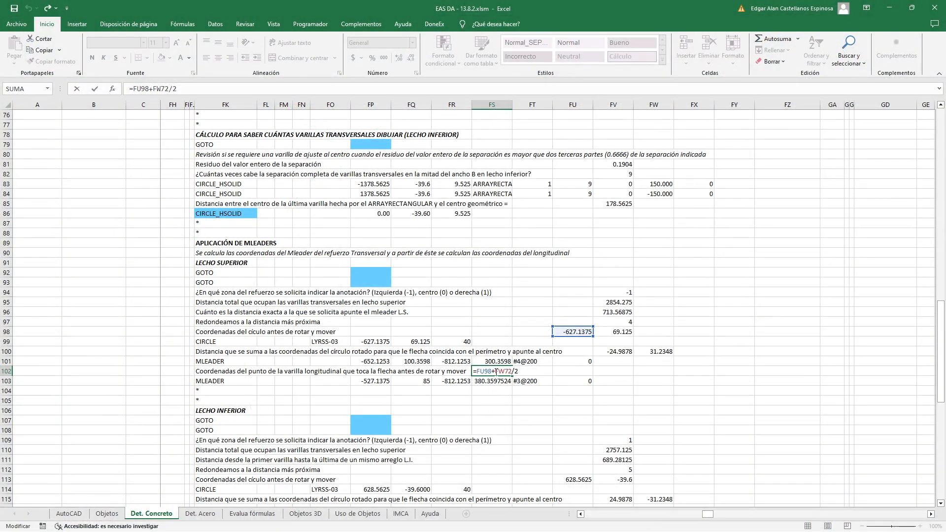
left_click_drag(496, 371, 512, 371)
key("alt+Tab")
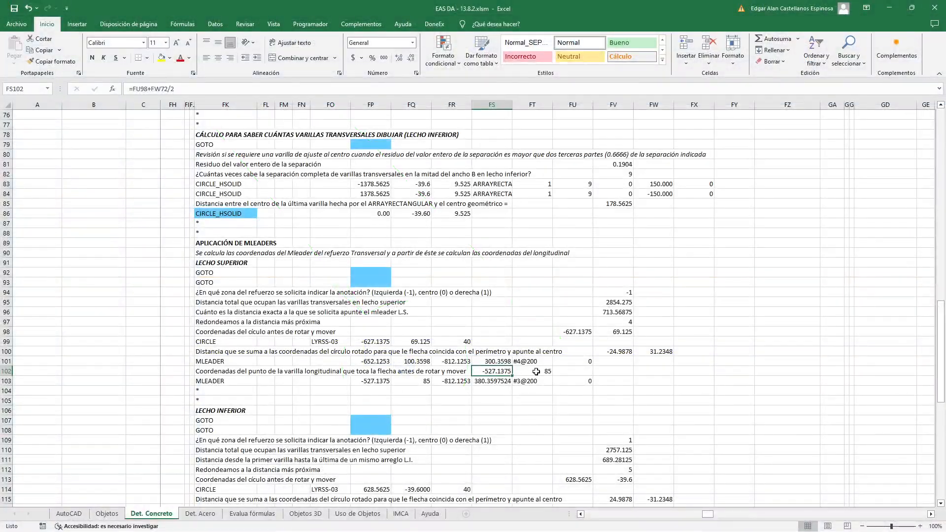
Examine the FT102 formula, compare it with the #3@200 arrow tip in AutoCAD, and trace its references to FV7, FR12 and FP12
double_click(536, 371)
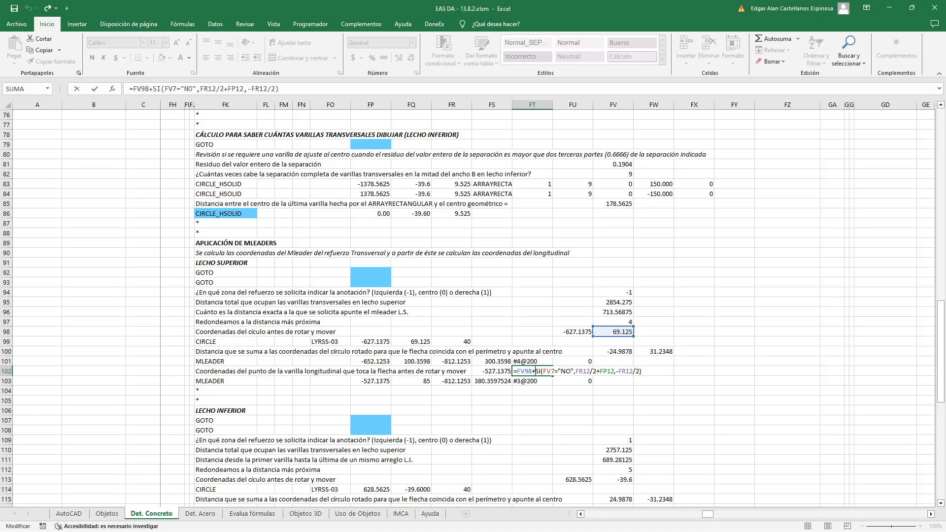
key("alt+Tab")
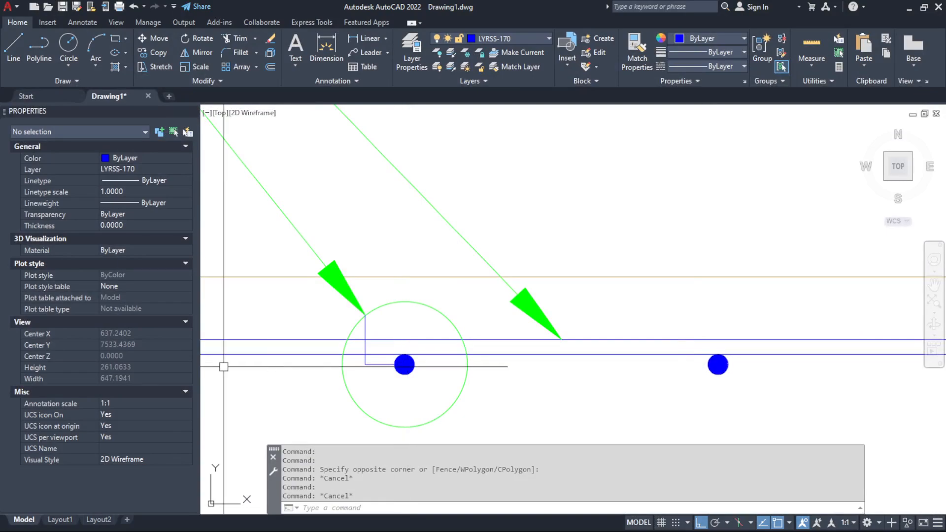
key("alt+Tab")
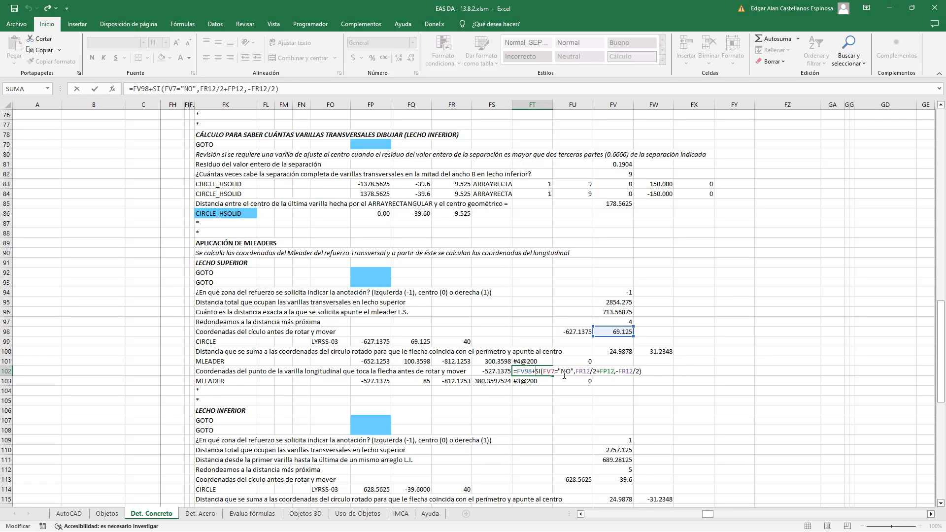
scroll(564, 376, "up", 20)
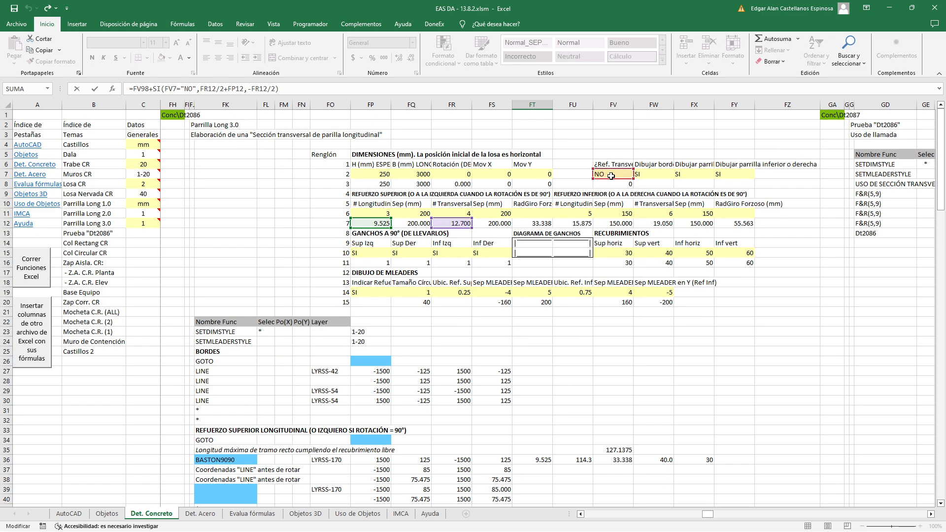
scroll(605, 267, "down", 20)
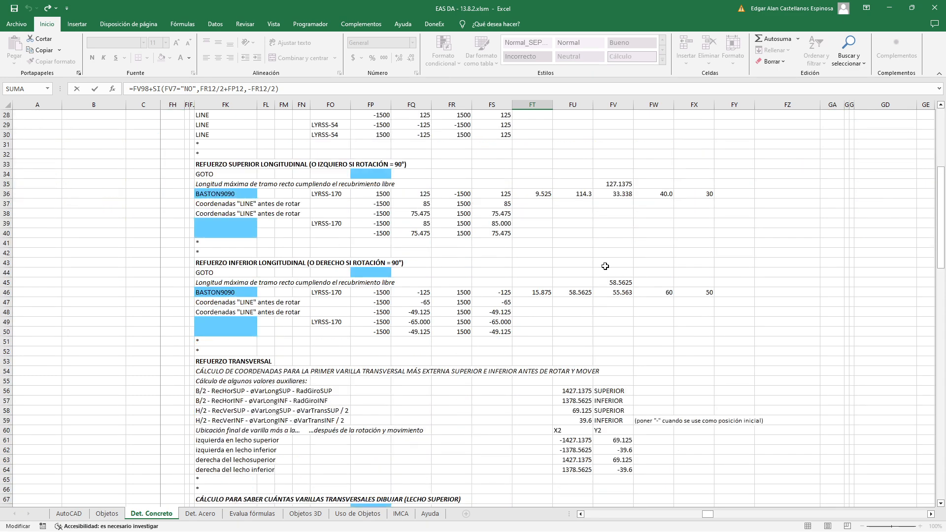
scroll(606, 266, "down", 4)
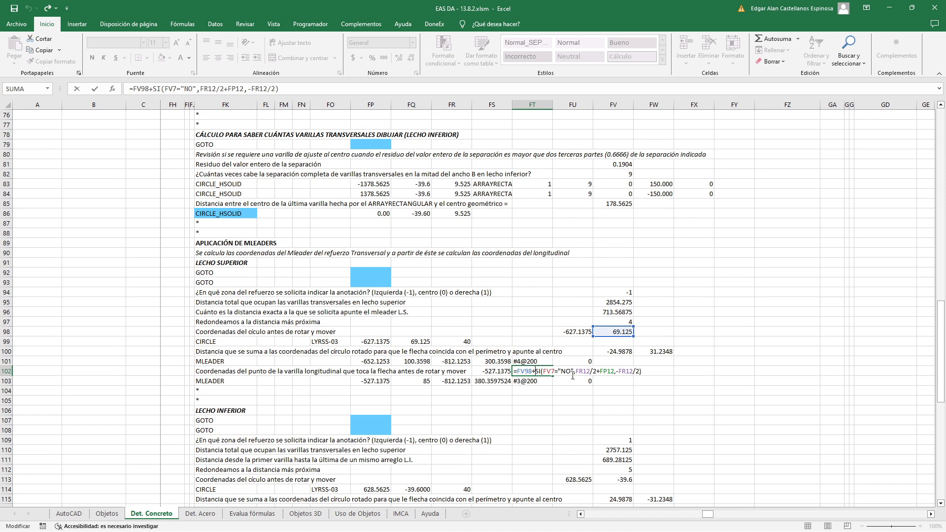
Highlight the true-case expression FR12/2+FP12 in the FT102 formula, and examine its FR12/2 and FP12 terms separately
left_click_drag(574, 372, 599, 371)
key("shift+Right")
key("shift+Right")
key("shift+Right")
key("shift+Right")
key("shift+Right")
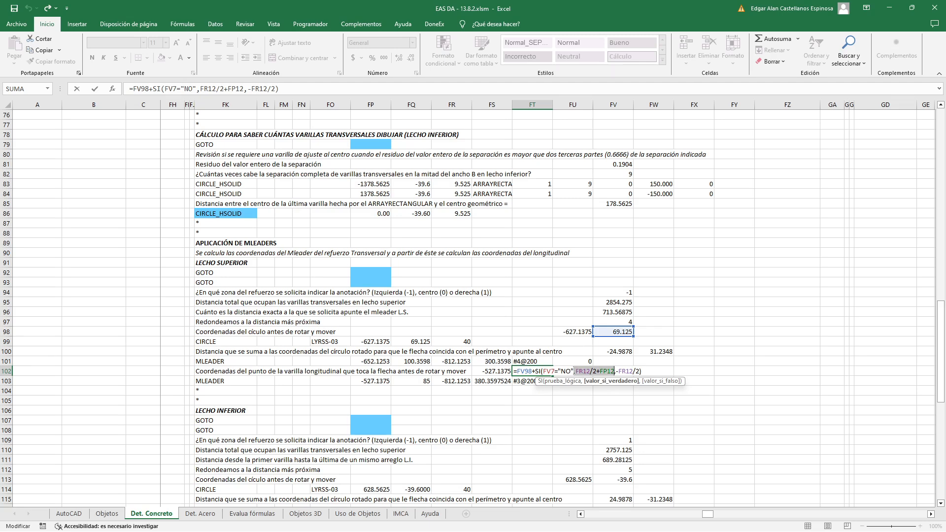
left_click_drag(575, 370, 591, 370)
left_click(600, 371)
left_click_drag(576, 372, 594, 372)
left_click_drag(596, 370, 604, 374)
left_click(603, 372)
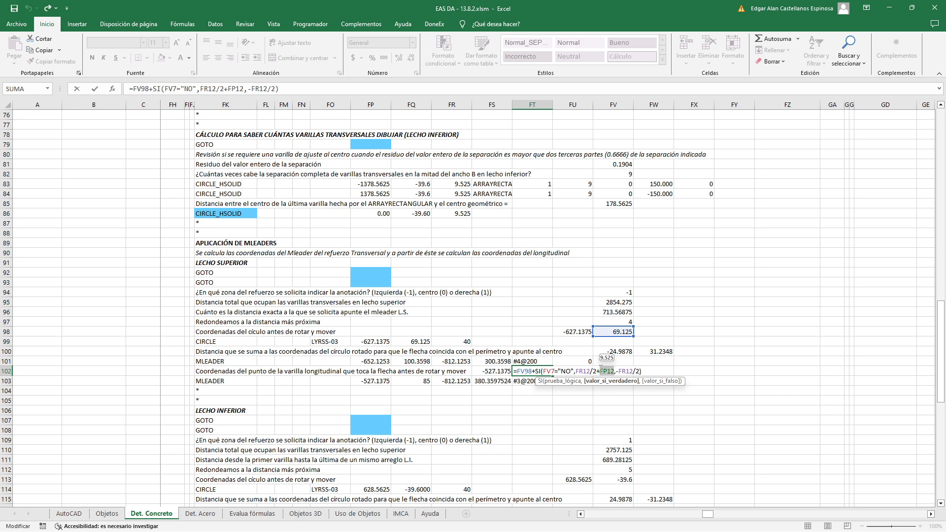
Leave the FT102 formula and inspect the annotation circle, its transverse bar and the longitudinal bar in AutoCAD
key("ctrl+Return")
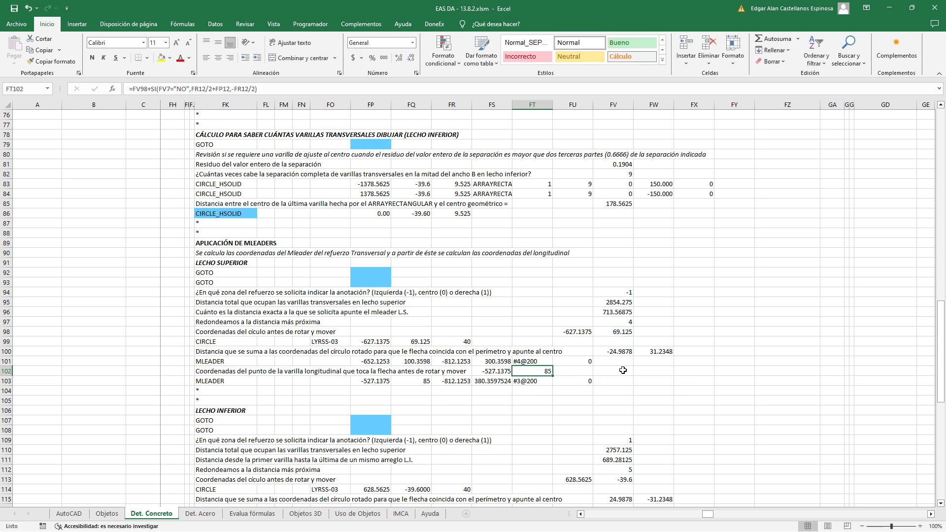
key("alt+Tab")
scroll(404, 370, "up", 3)
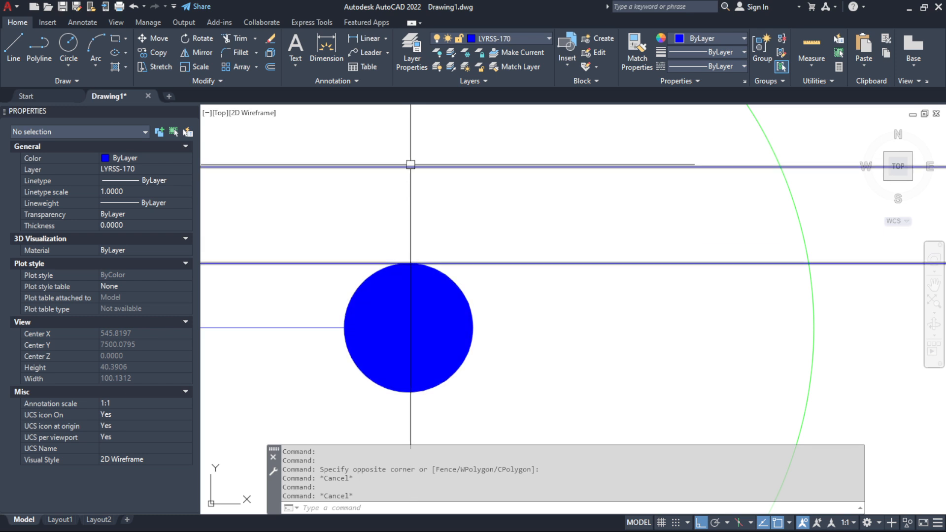
scroll(401, 316, "down", 6)
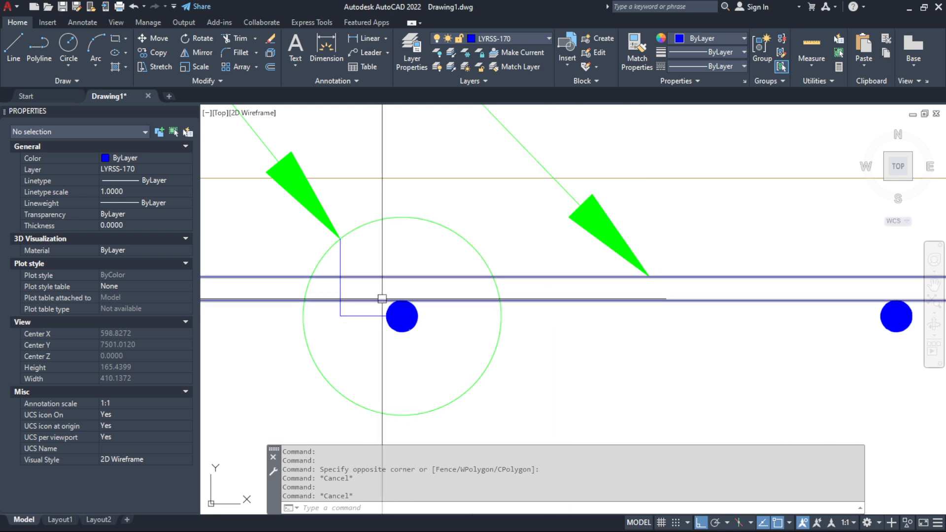
scroll(394, 297, "up", 2)
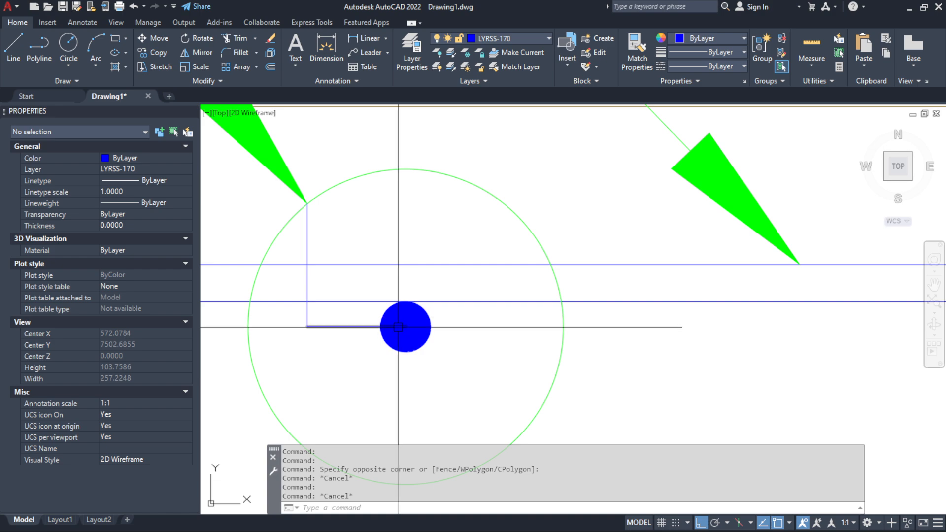
key("Escape")
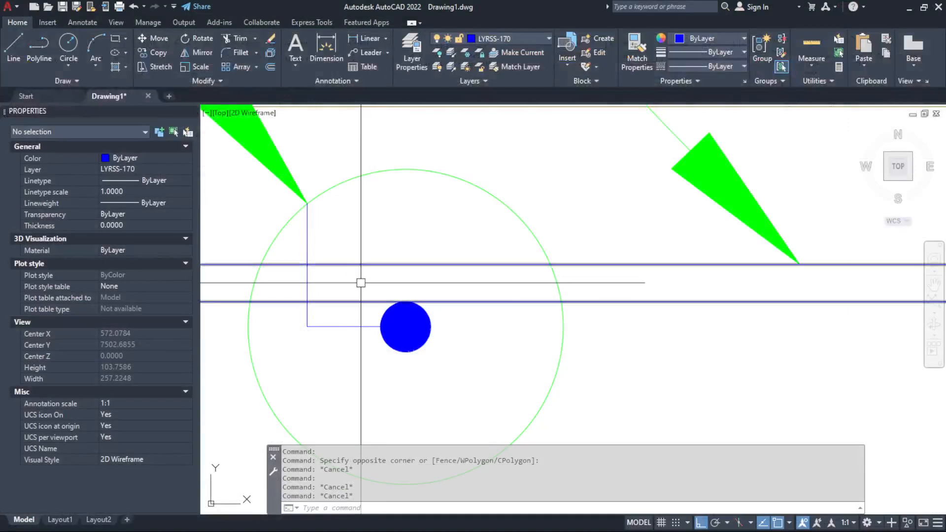
Check the transverse bar, the longitudinal bar's polyline and the horizontal line ending at the circle's centre by selecting each in AutoCAD
left_click(364, 270)
left_click(469, 386)
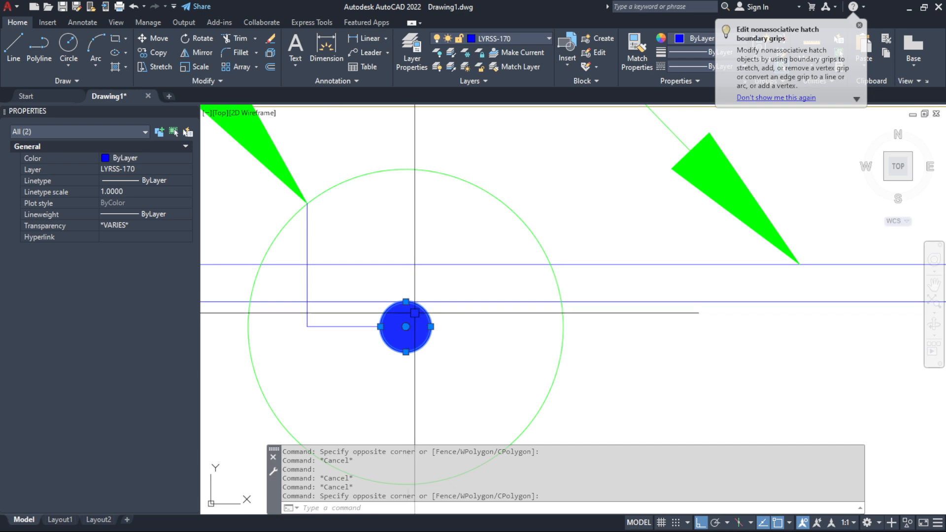
key("Escape")
left_click(436, 264)
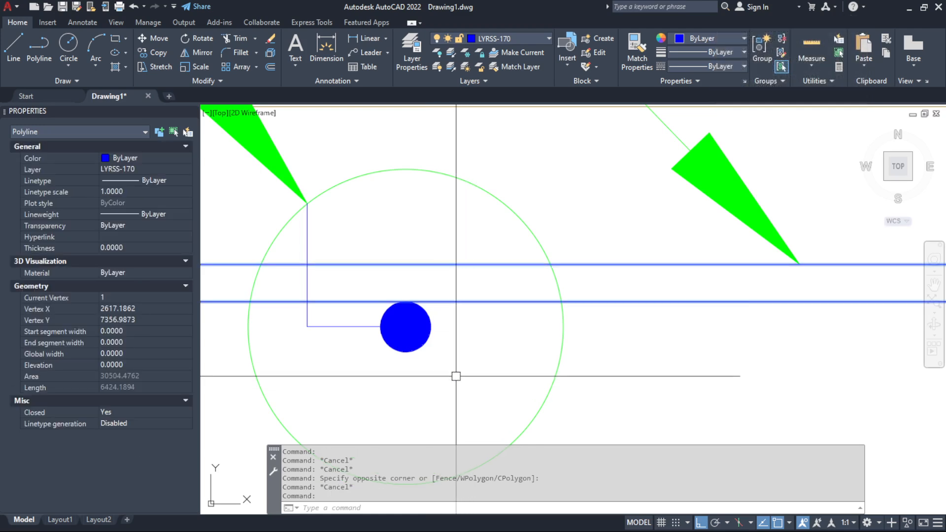
key("Escape")
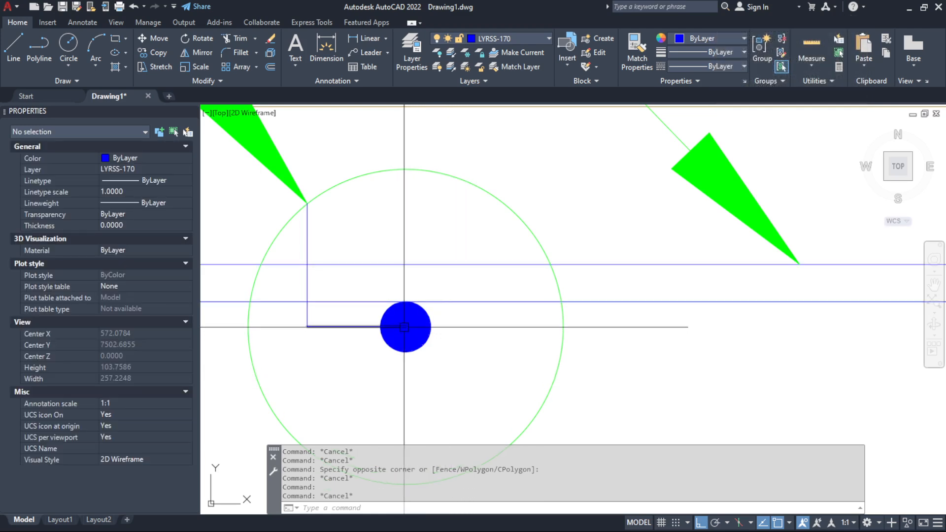
left_click(407, 327)
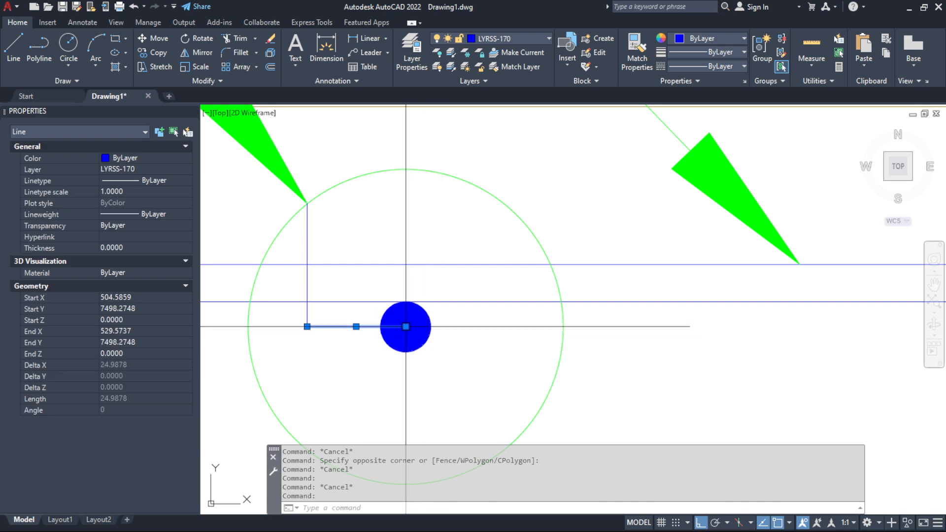
mouse_move(406, 327)
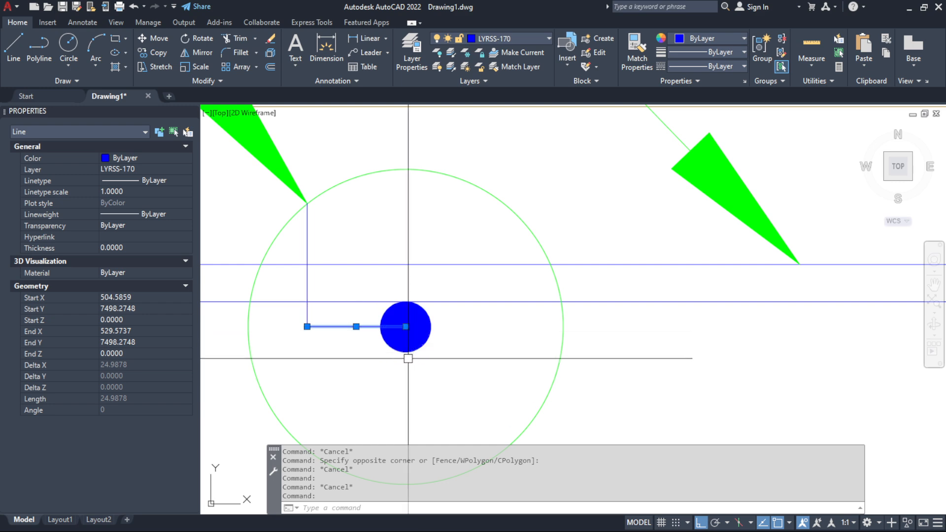
key("Escape")
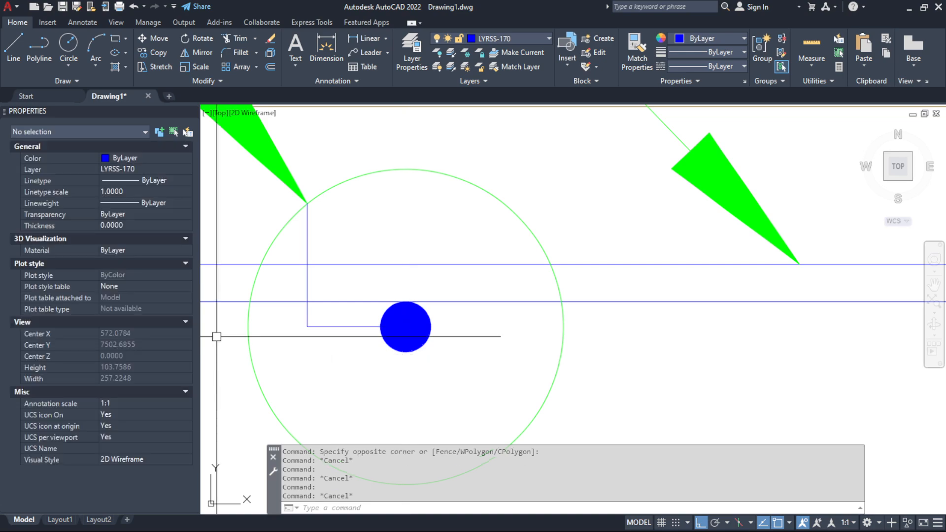
Return to Excel and highlight the false-case expression -FR12/2 in the FT102 formula
key("alt+Tab")
double_click(524, 370)
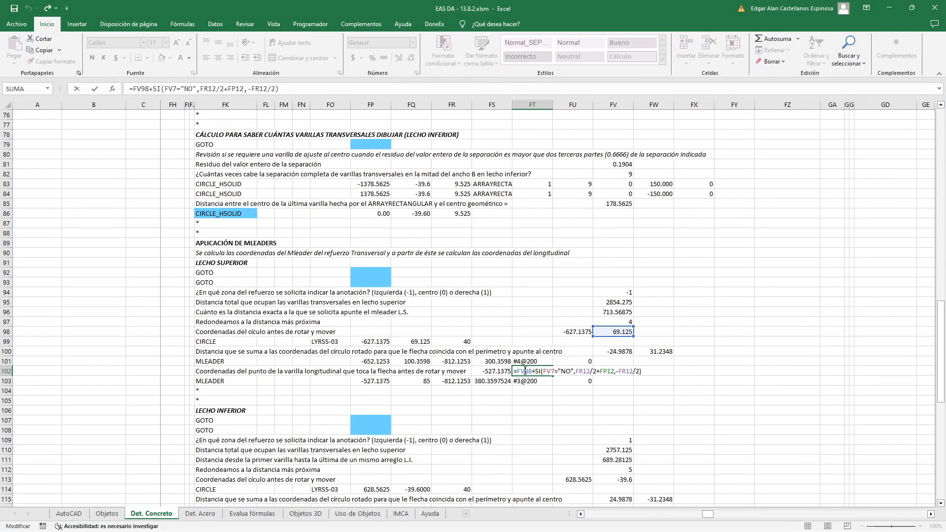
left_click_drag(617, 371, 632, 370)
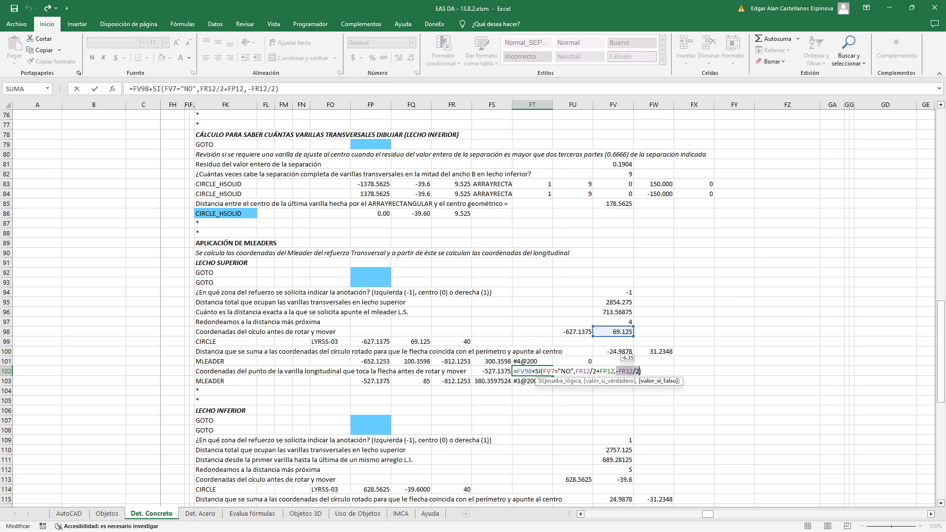
key("Escape")
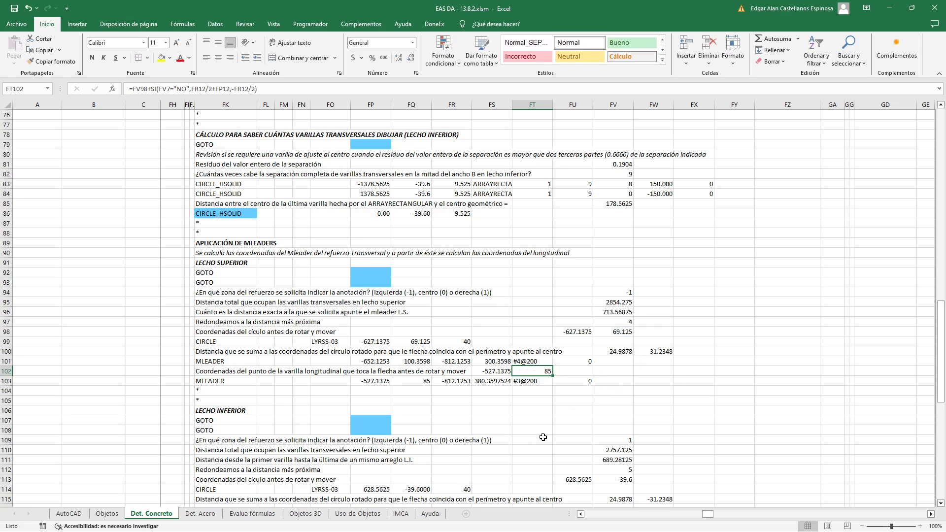
Examine the rotation formulas in FP103 and FQ103, highlighting the FS102, FR8, FT102 and FT8 terms of FQ103 one by one
double_click(370, 382)
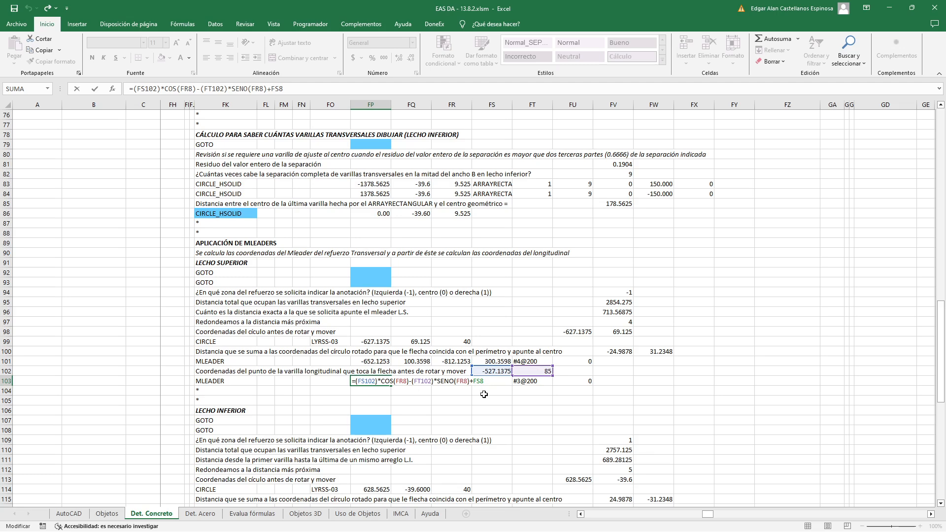
key("Return")
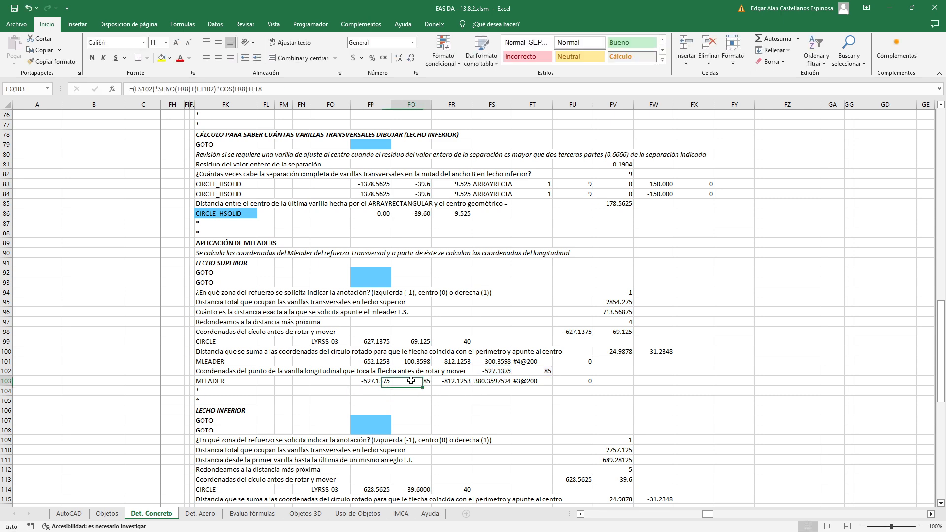
double_click(407, 382)
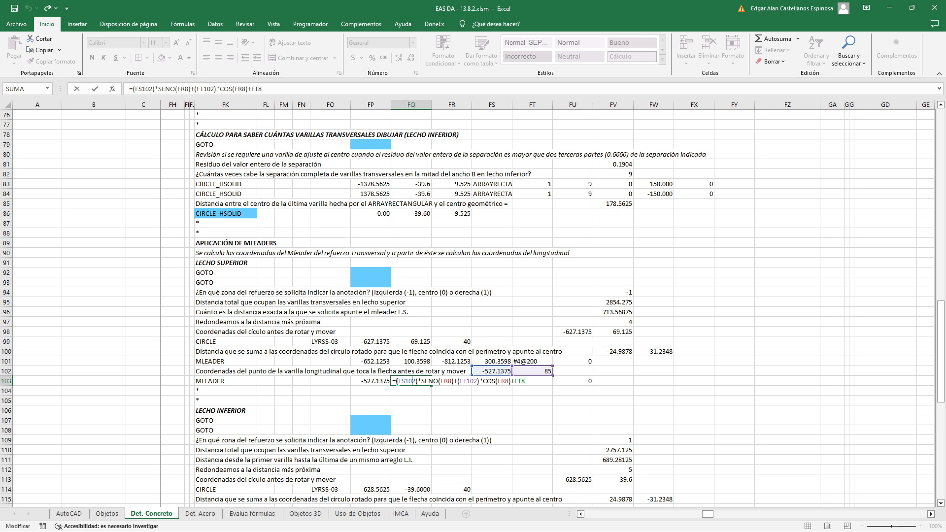
double_click(402, 381)
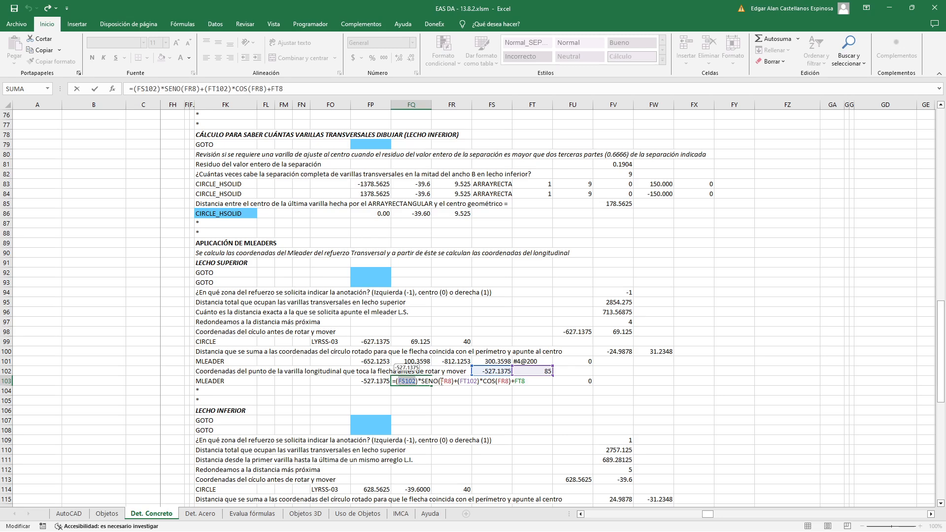
double_click(446, 381)
left_click(457, 384)
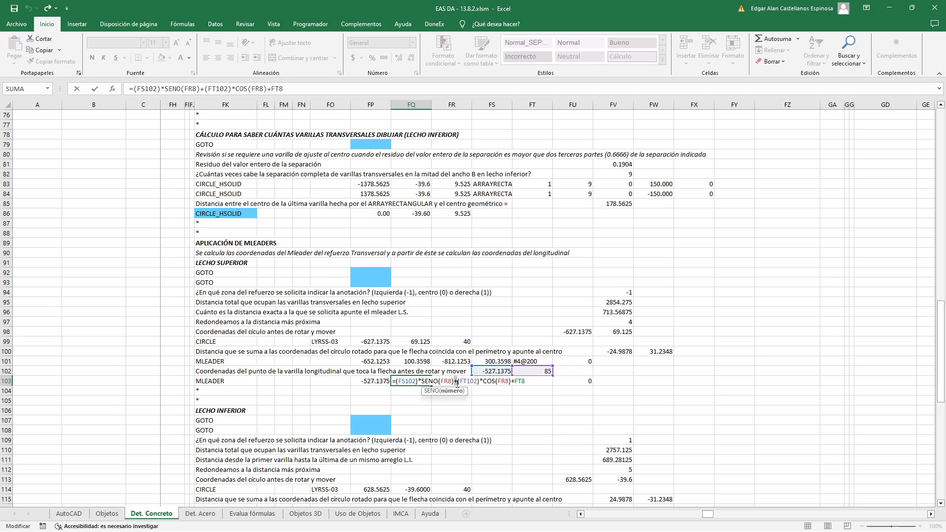
left_click_drag(460, 382, 477, 382)
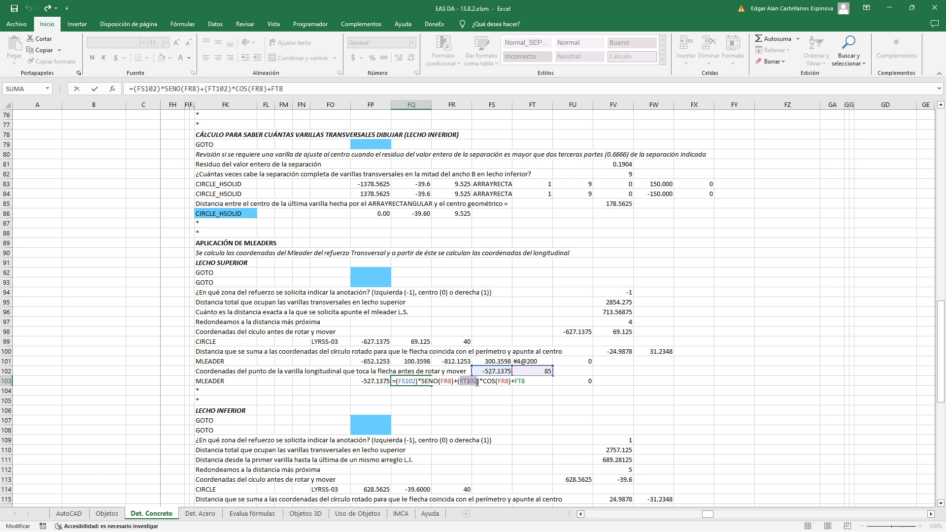
double_click(489, 381)
left_click_drag(498, 382, 517, 383)
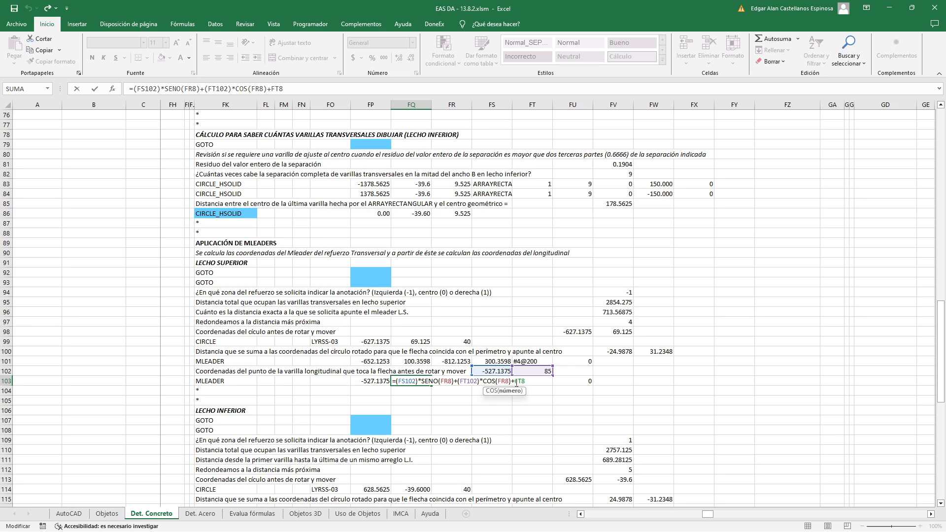
double_click(517, 381)
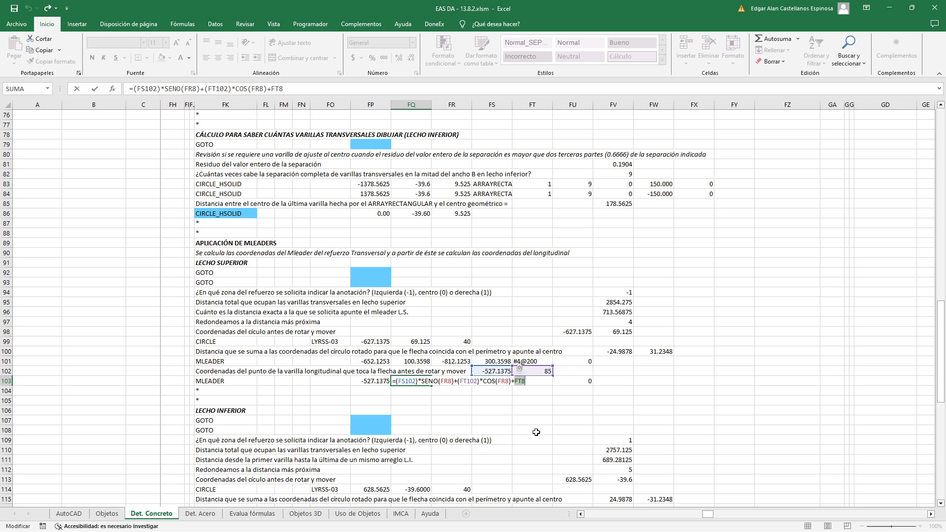
key("Return")
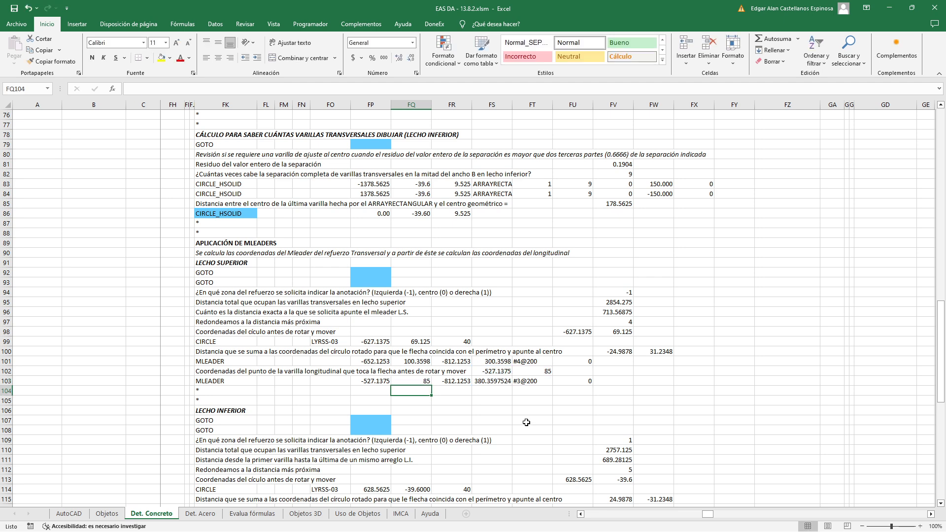
Examine the FR103 formula =FR101 in Excel, and compare the #3@200 and #4@200 leader landings in AutoCAD
double_click(456, 381)
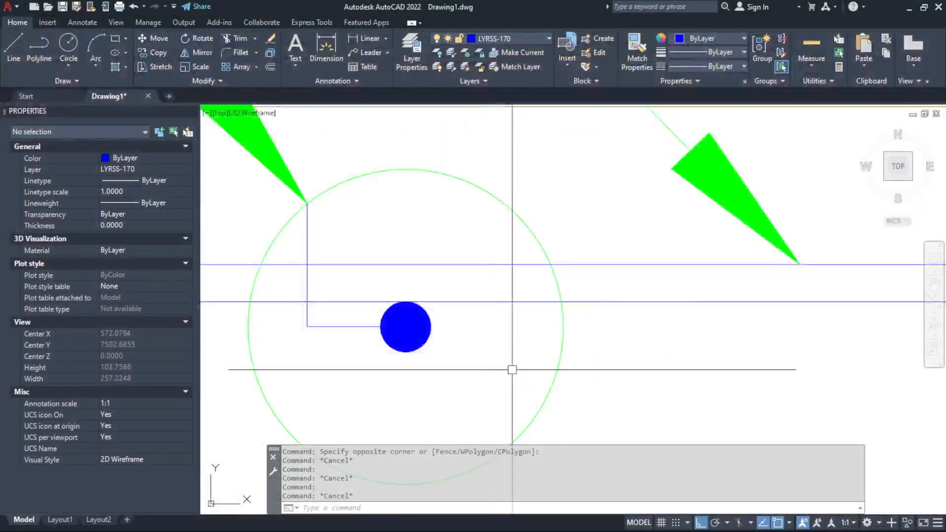
scroll(511, 369, "down", 3)
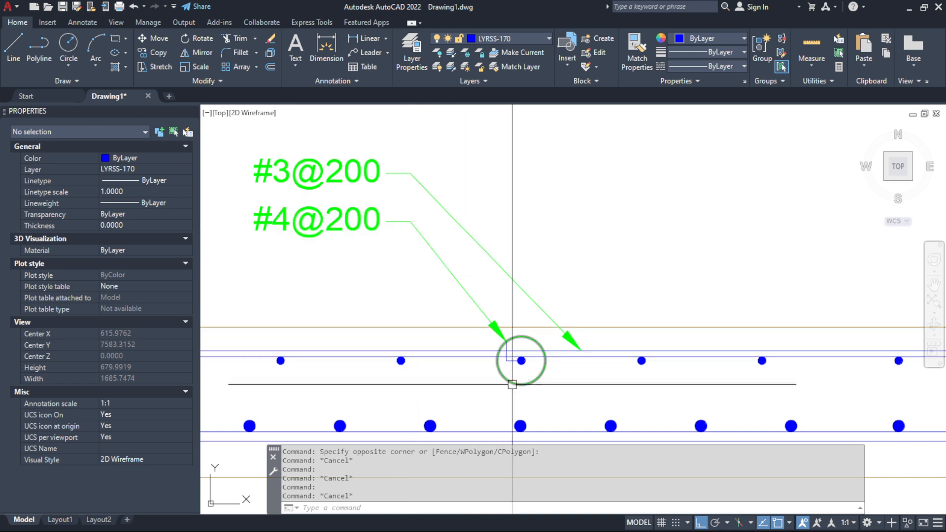
scroll(394, 246, "up", 2)
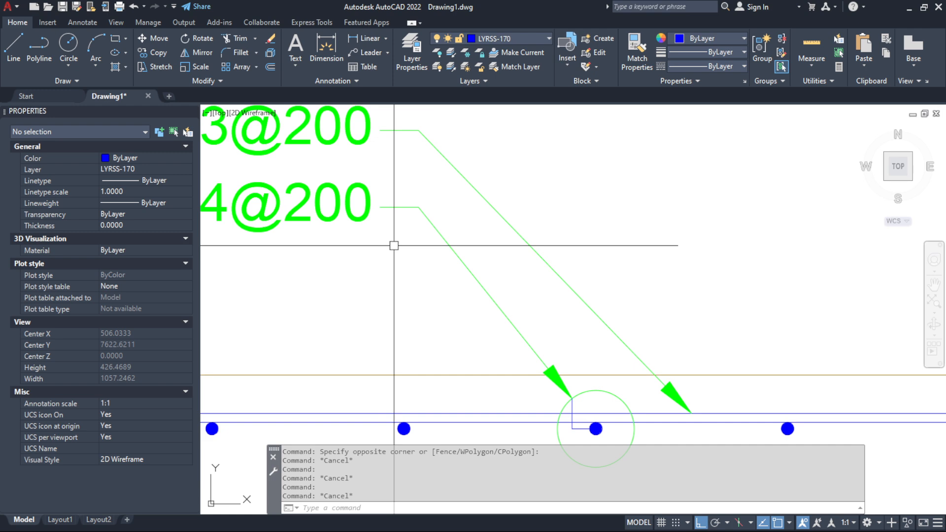
Draw a temporary vertical line between the #4@200 and #3@200 leader landing points, check its properties, and delete it
key("Return")
left_click(419, 207)
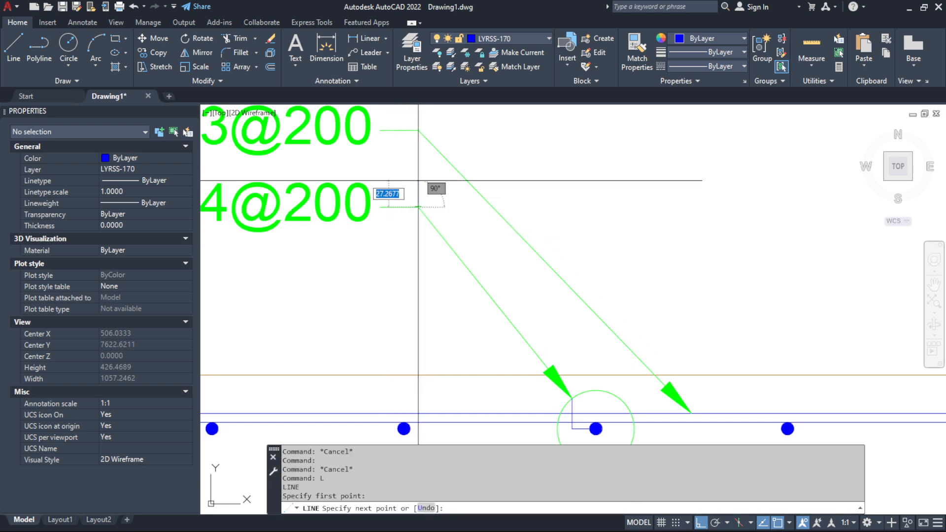
left_click(418, 130)
key("Return")
left_click(417, 178)
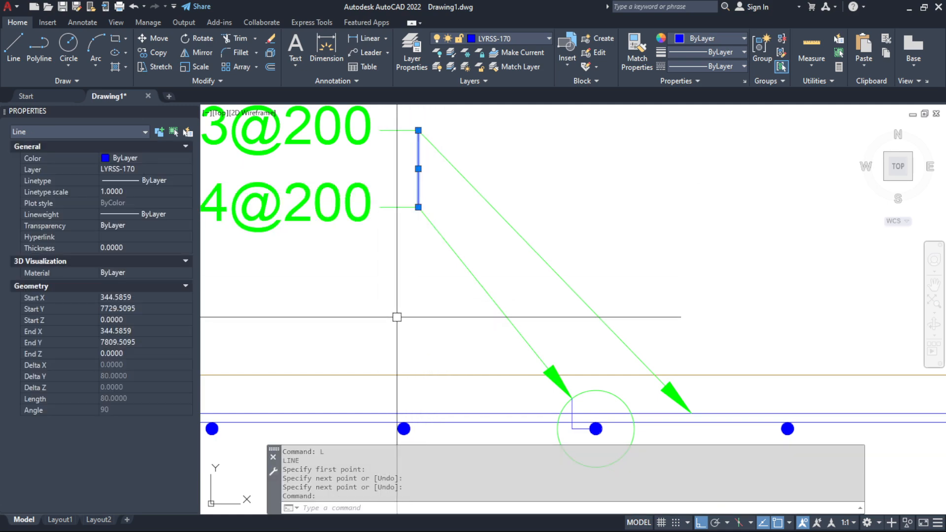
key("Delete")
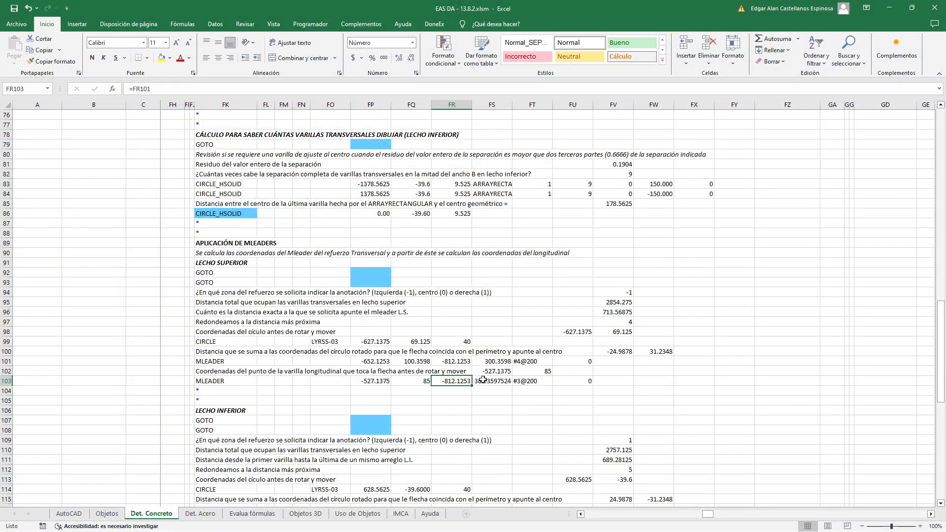
Examine the FS103 formula =FS101+SI(Y(FP11=FR11,FQ11=FS11),0,$C$9*(2)) in Excel, and compare it with the #4@200 leader in AutoCAD
double_click(485, 381)
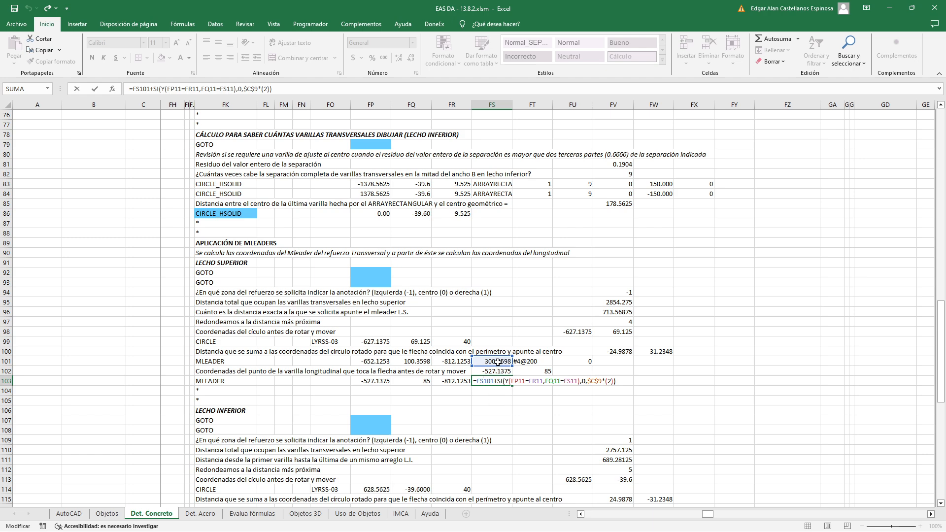
key("Escape")
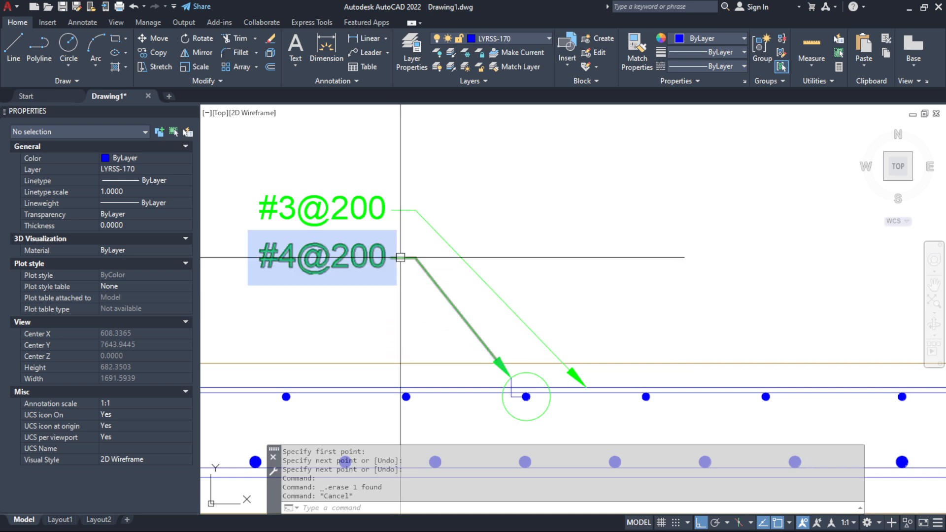
mouse_move(400, 257)
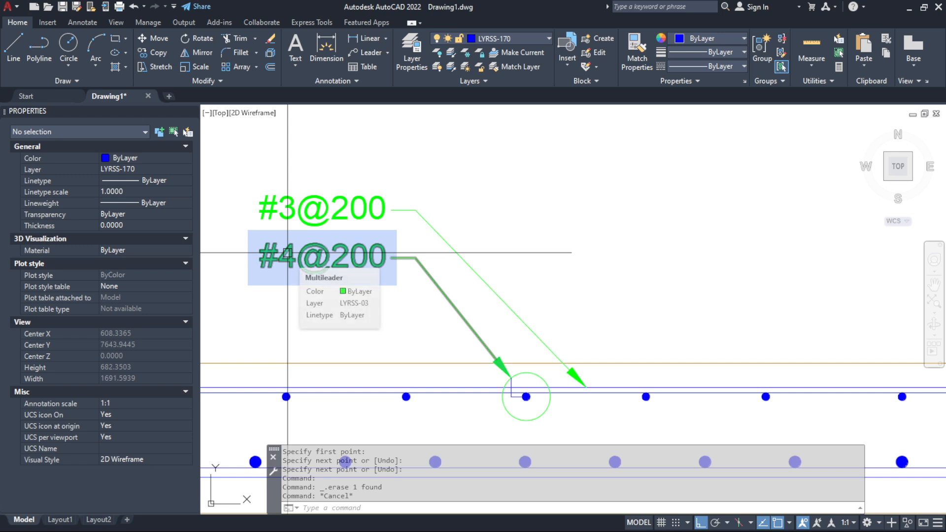
Measure the vertical distance between the #4@200 and #3@200 leader landing points, and check the #4@200 multileader's text height
type("d")
key("Return")
left_click(415, 258)
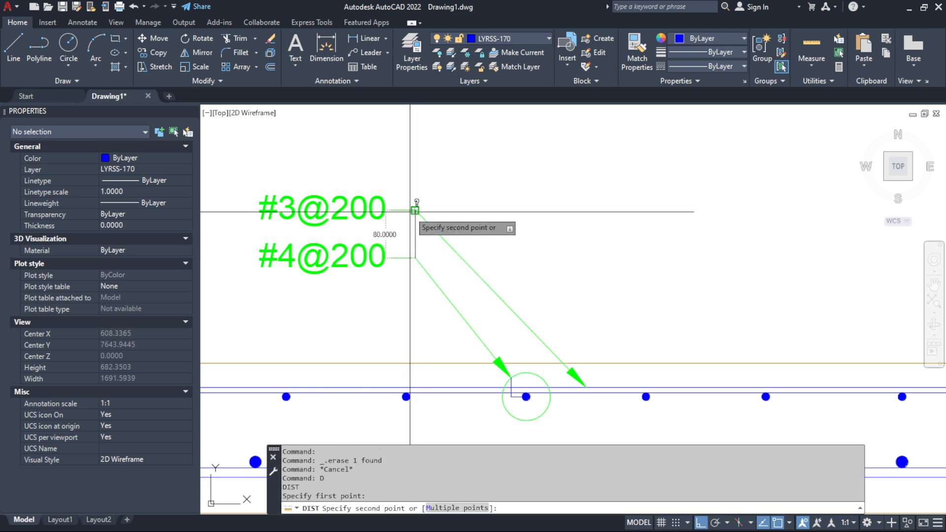
left_click(415, 210)
left_click(390, 252)
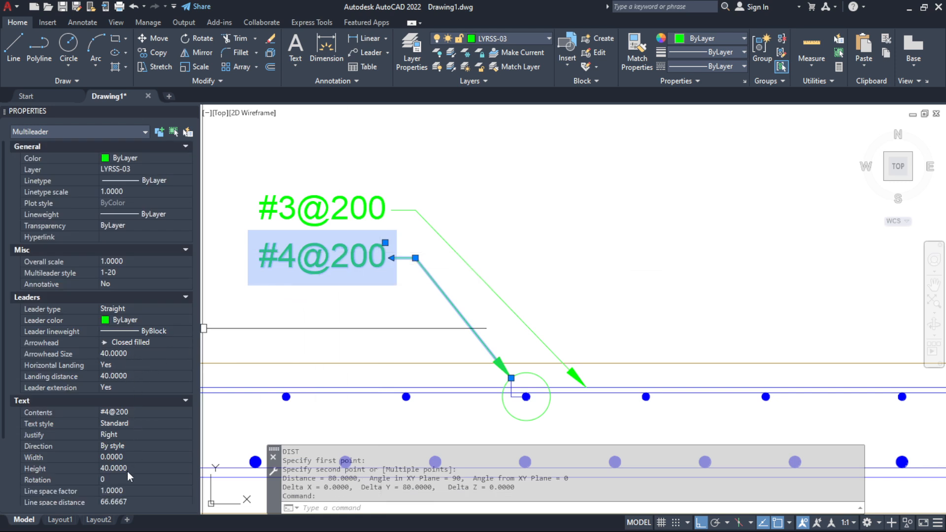
key("Escape")
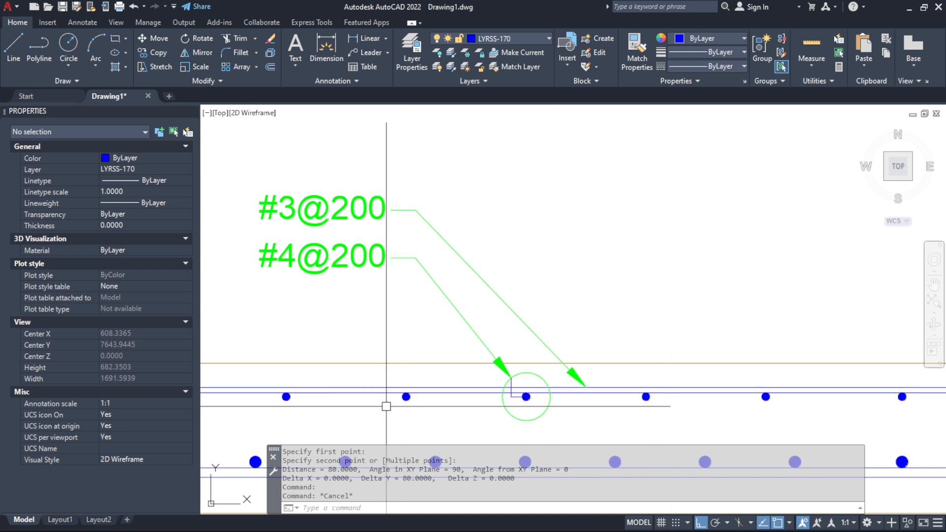
Stretch the #3@200 multileader's landing point down onto the #4@200 landing, and move it vertically back above the #4@200 label
left_click(417, 213)
left_click(415, 211)
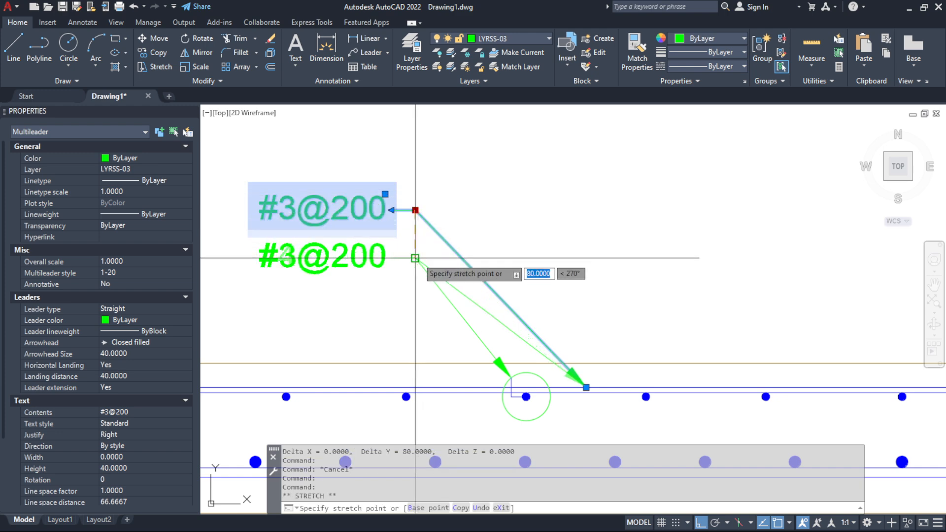
left_click(417, 258)
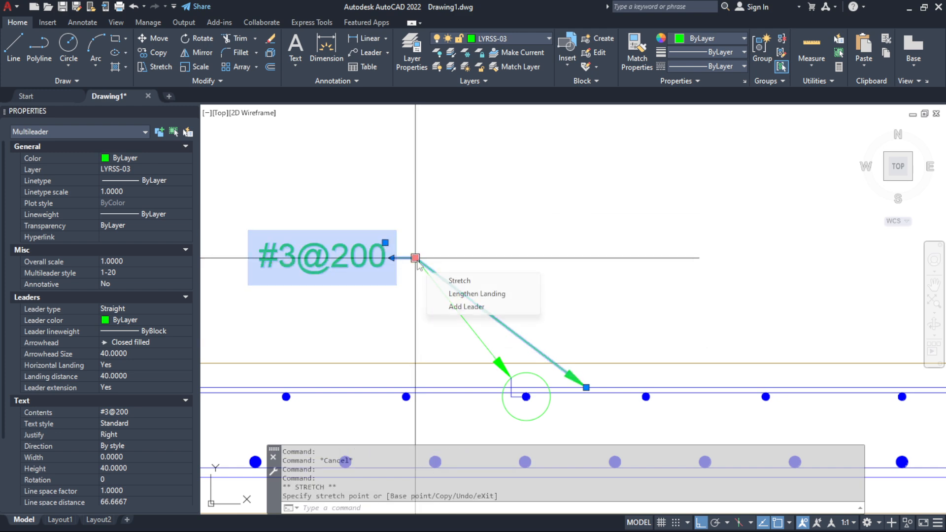
left_click(416, 258)
left_click(416, 193)
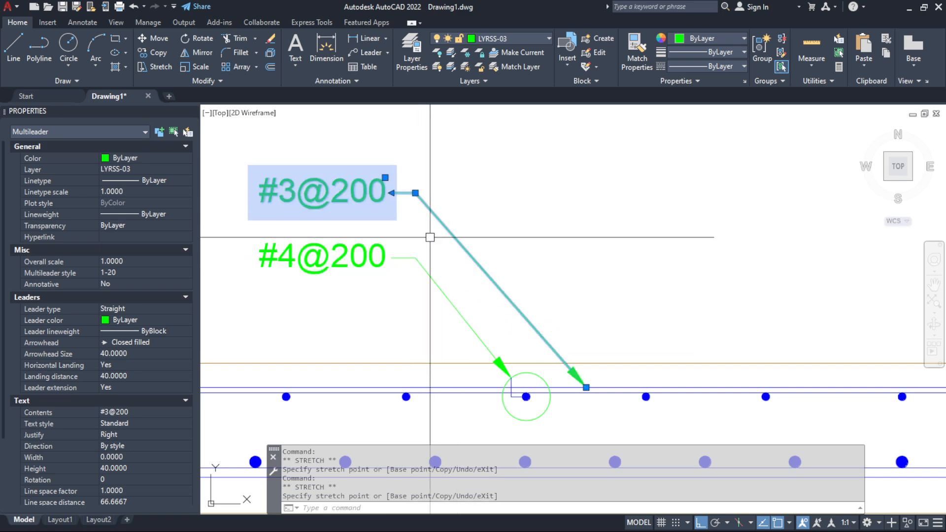
key("Escape")
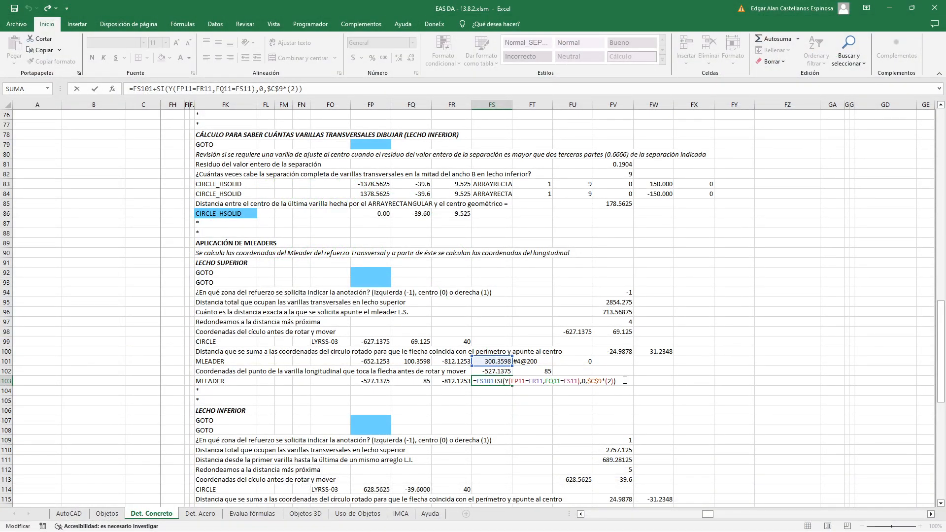
Switch to Excel and examine the FT103 label formula ="#" & FP11 & "@" & FQ11*$C$11 and the value beside it
key("Return")
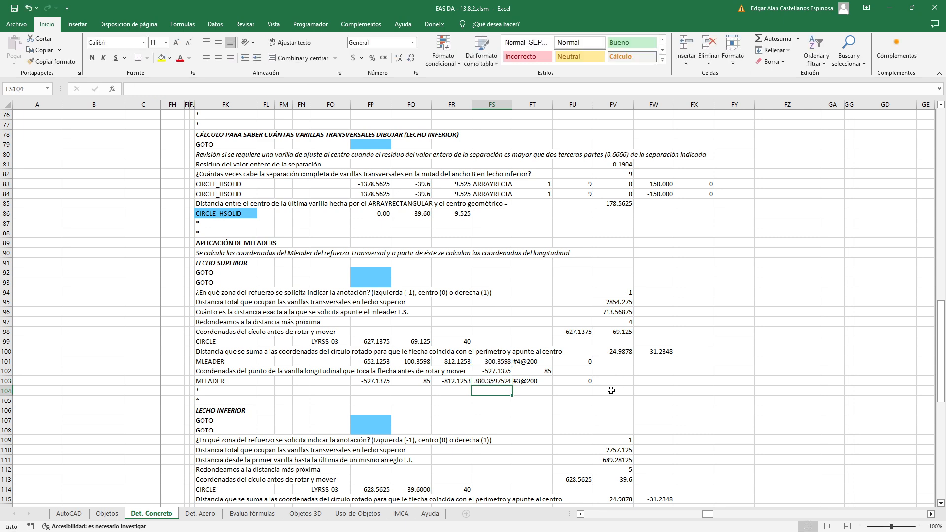
double_click(532, 381)
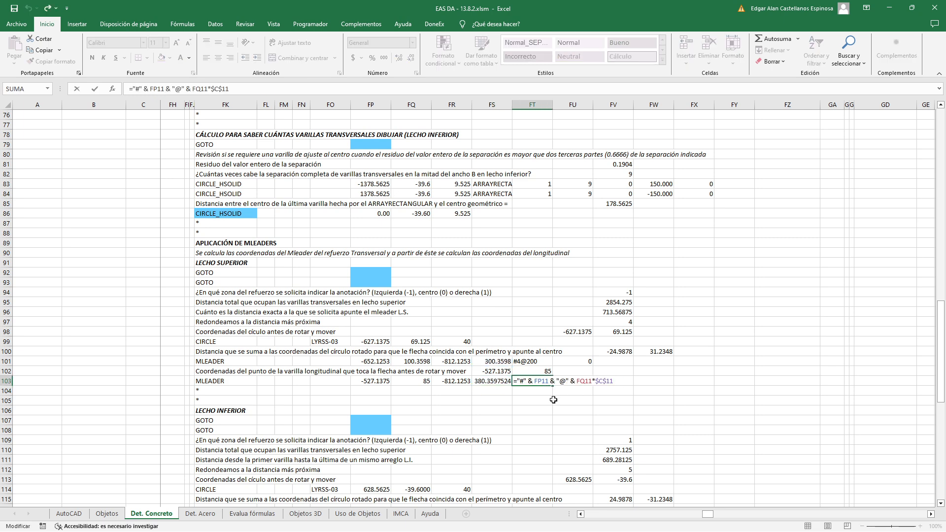
key("Return")
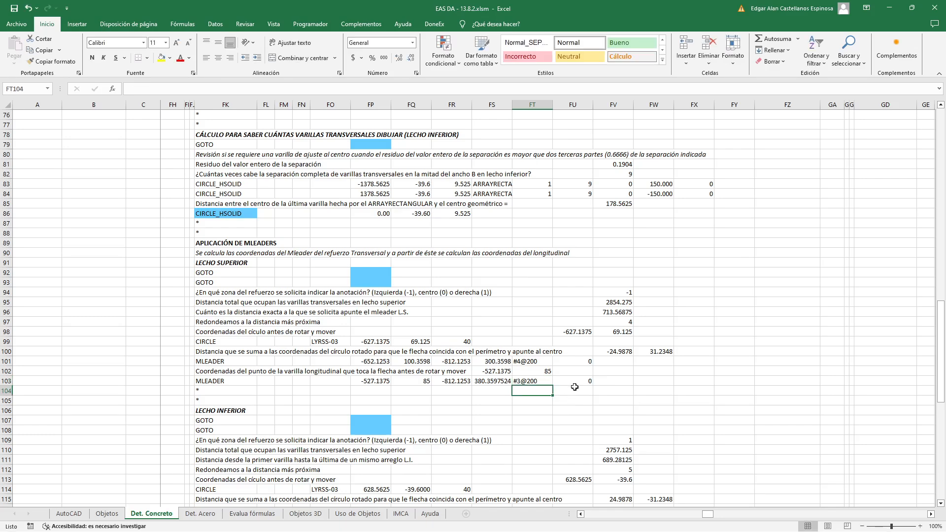
left_click(578, 390)
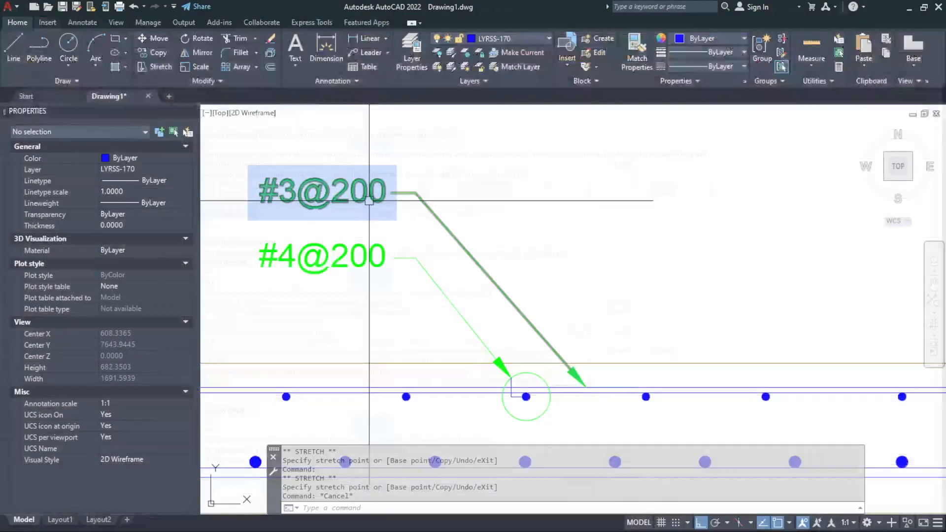
Switch to AutoCAD, inspect the #3@200 multileader's text frame in the text editor, and compare the labels of both slab sections
double_click(367, 200)
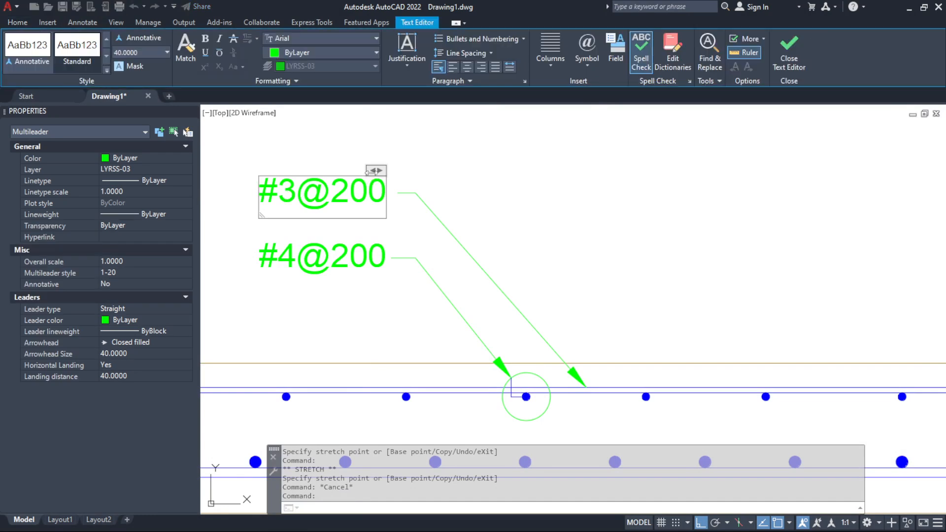
left_click_drag(371, 171, 387, 160)
left_click(564, 210)
key("Escape")
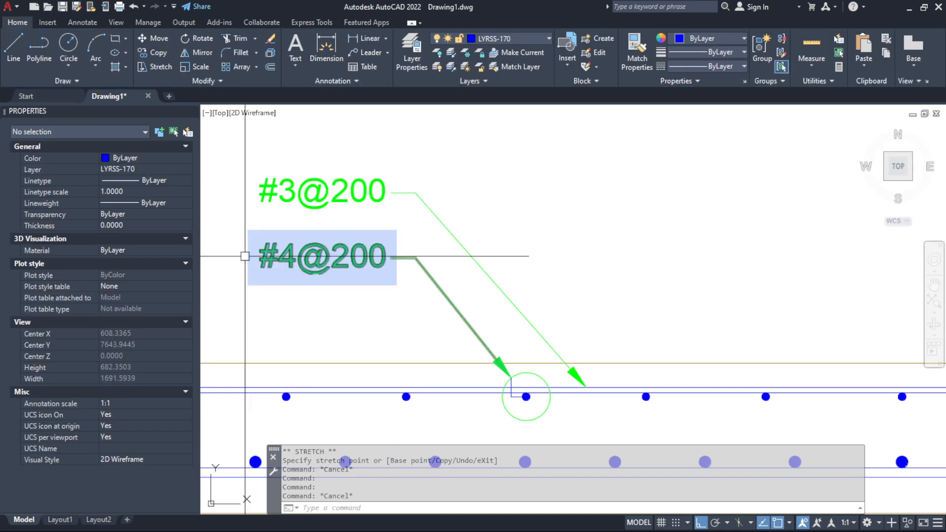
scroll(245, 256, "down", 6)
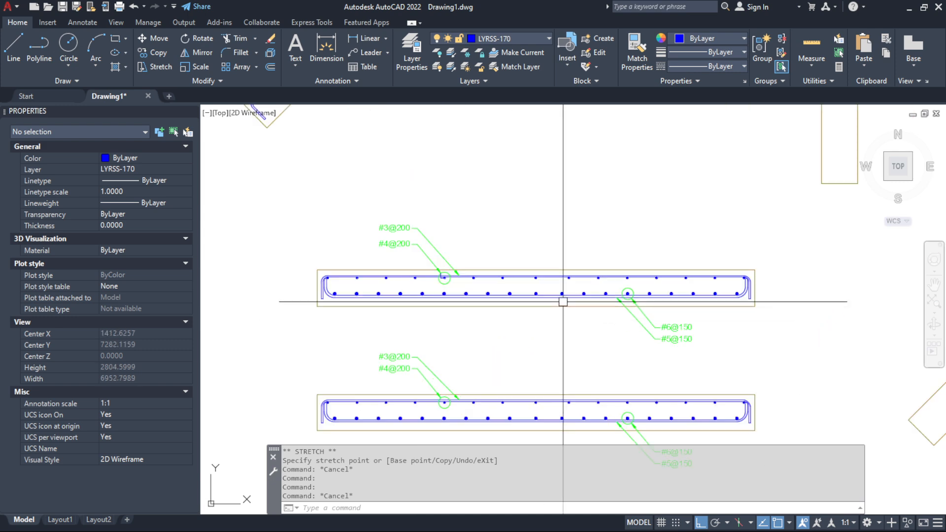
scroll(565, 304, "up", 2)
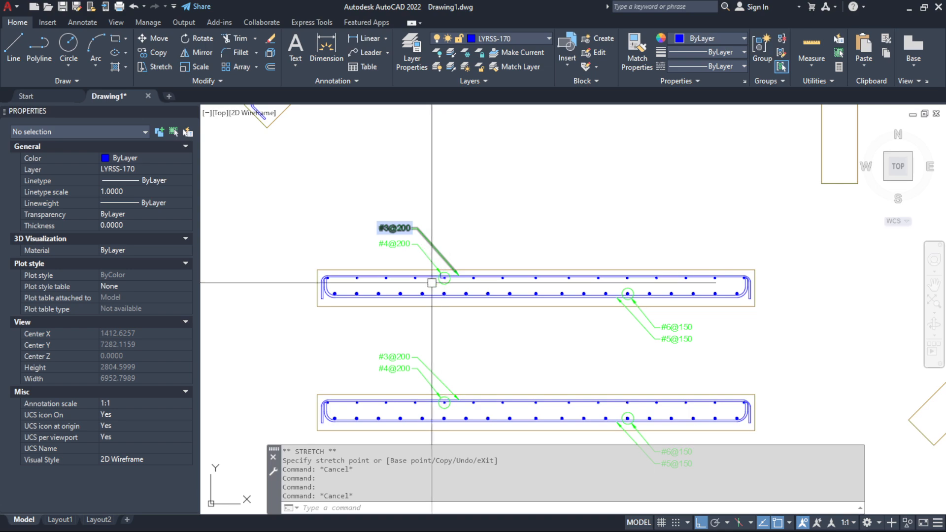
Switch to Excel and examine the LECHO INFERIOR multileader block in FK106:FX121
key("alt+Tab")
scroll(281, 341, "down", 4)
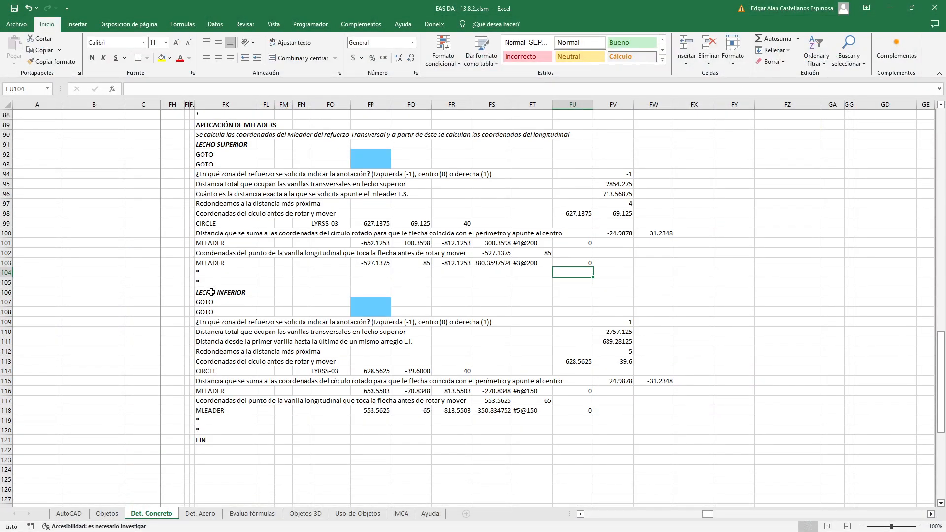
left_click_drag(211, 292, 677, 438)
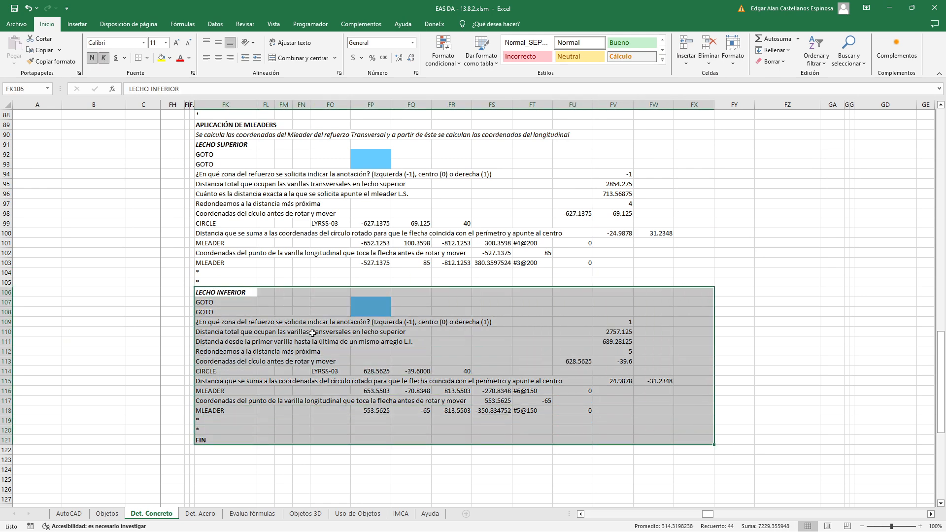
Set the option Dibujar parrilla inferior o derecha in FY7 to NO
scroll(419, 304, "up", 20)
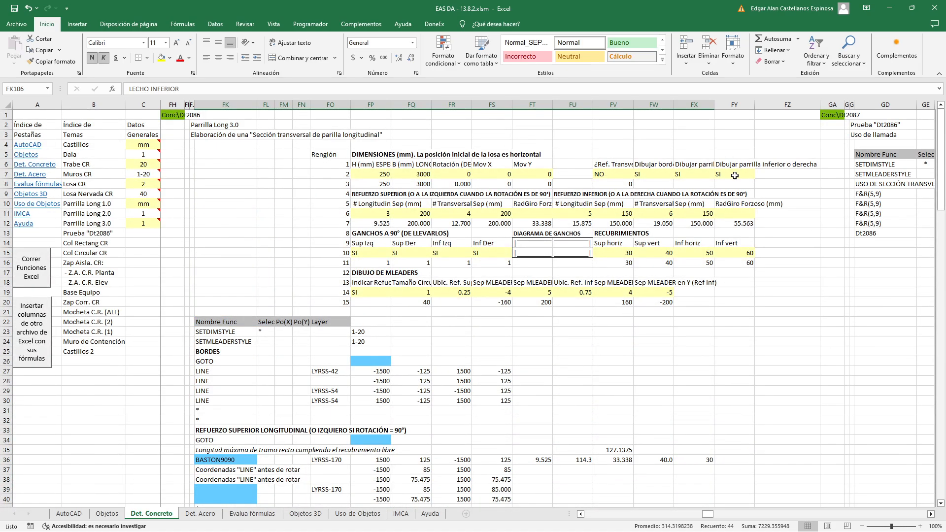
left_click(735, 174)
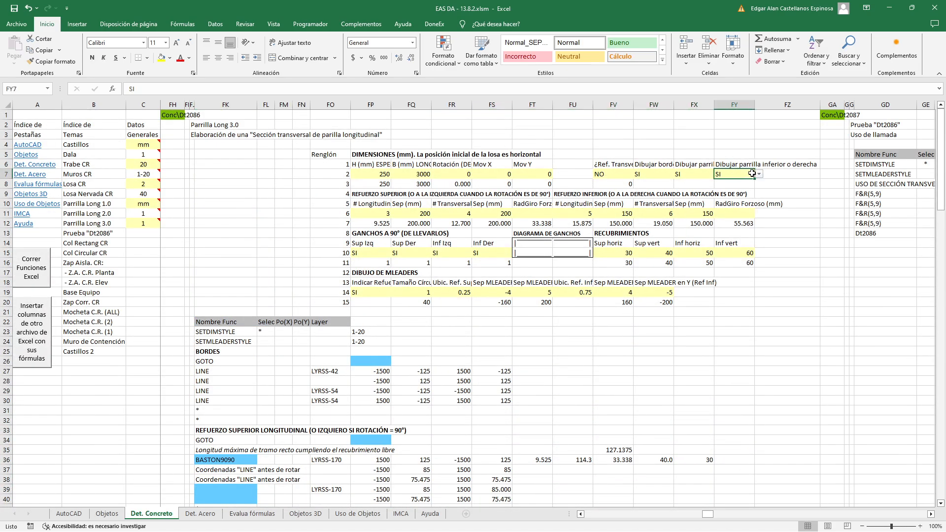
left_click(706, 314)
Examine the lower layer's GOTO formula =SI(FY7="NO",FK121,"") in FP107
scroll(690, 310, "down", 20)
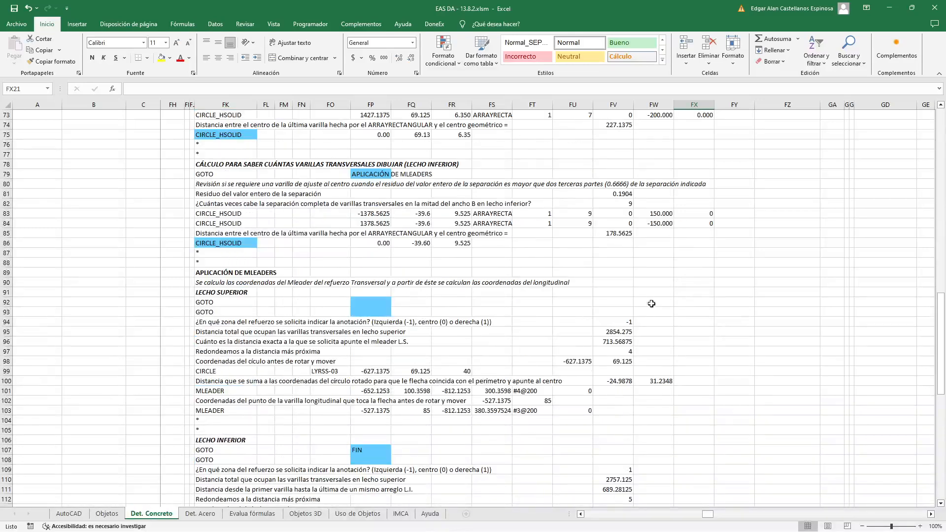
scroll(404, 332, "down", 4)
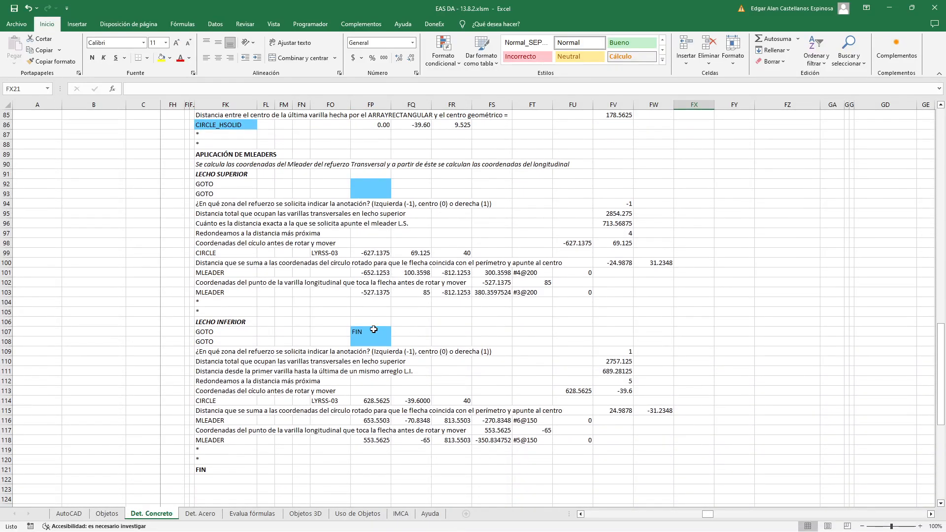
left_click(373, 329)
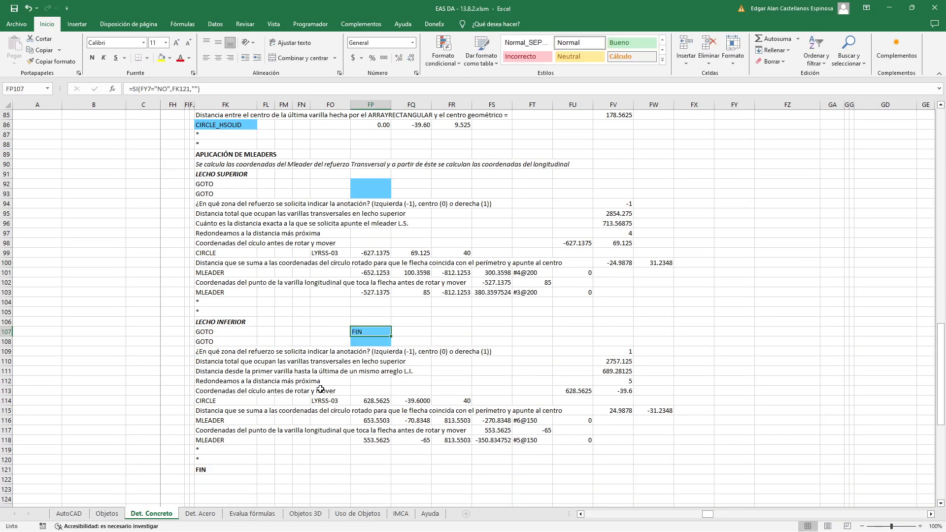
Run the Excel functions and place the slab section with only upper reinforcement beside the existing sections in AutoCAD
scroll(328, 364, "up", 20)
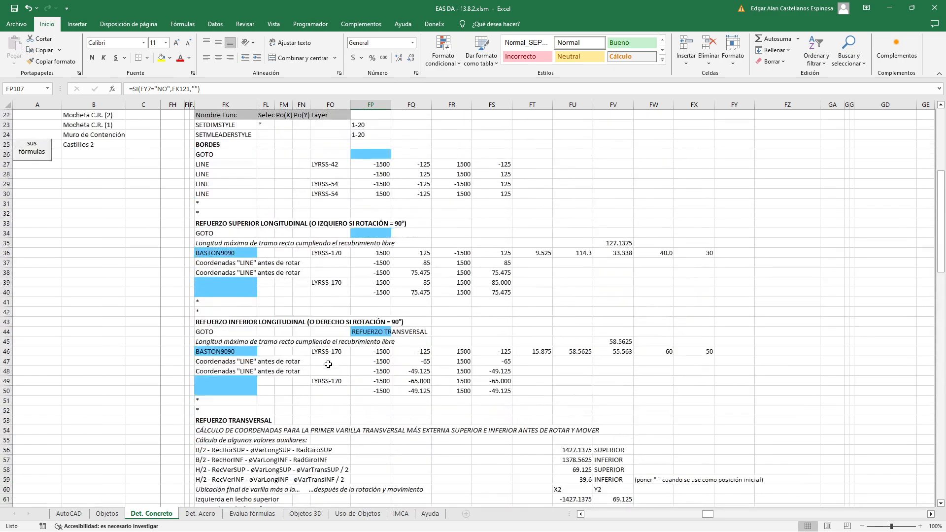
left_click(39, 276)
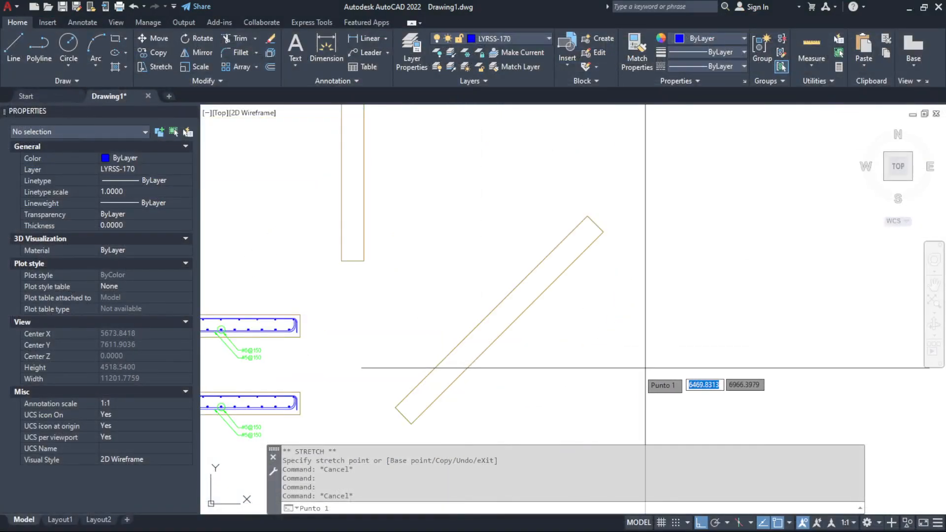
left_click(636, 370)
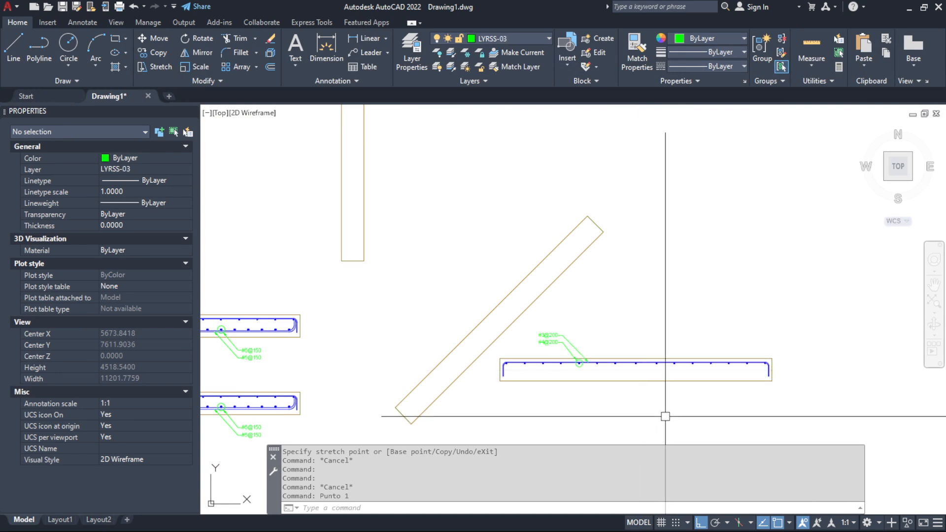
scroll(666, 417, "up", 2)
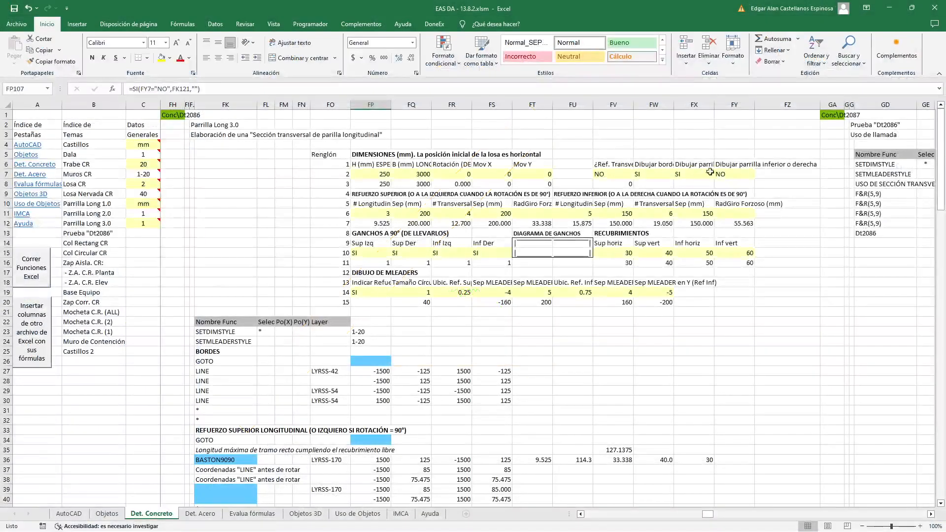
In Excel, set Dibujar parrilla inferior o derecha in FY7 to SI and the multileader drawing option in FP19 to NO
left_click(743, 174)
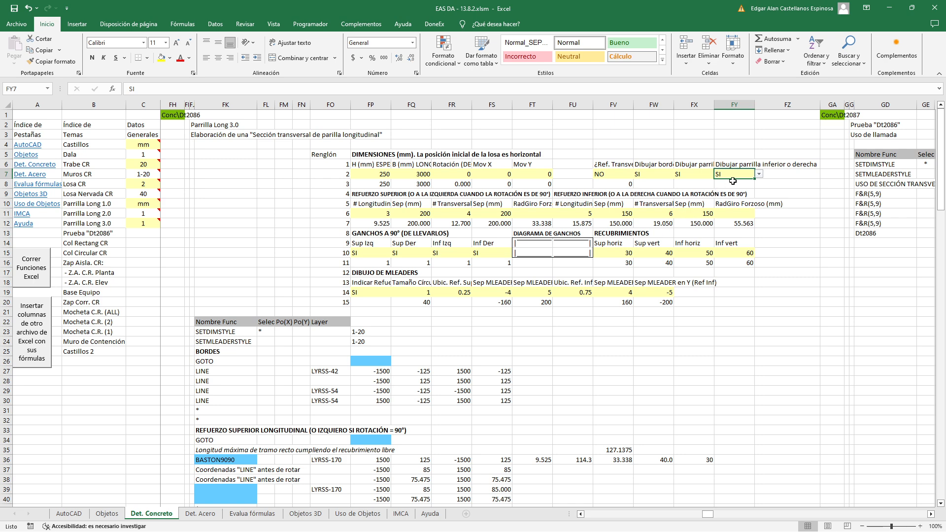
left_click(368, 292)
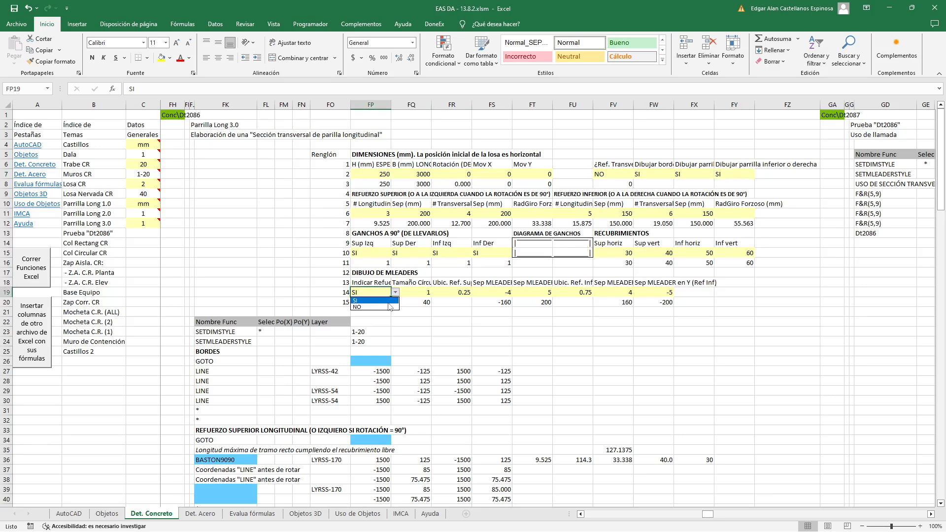
Run the Excel functions and place the slab section without multileaders in empty space beside the previous sections in AutoCAD
left_click(44, 273)
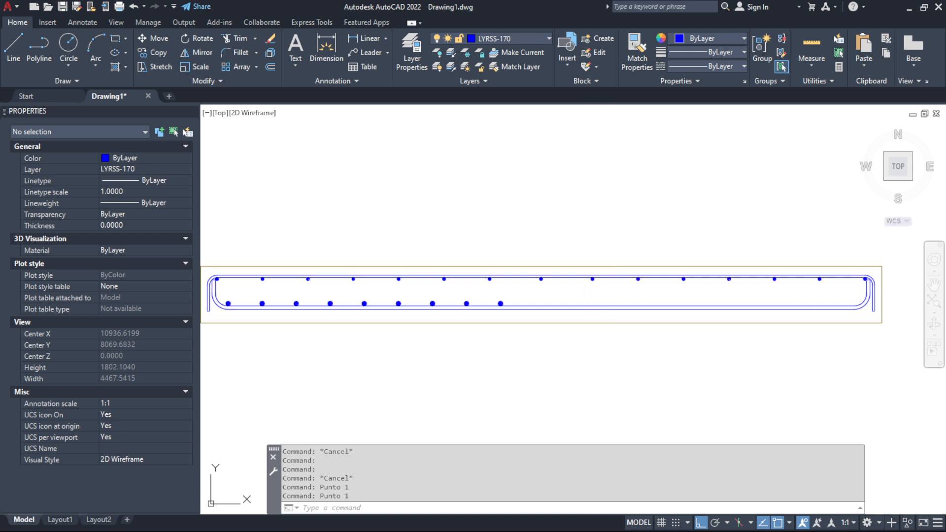
scroll(617, 322, "down", 1)
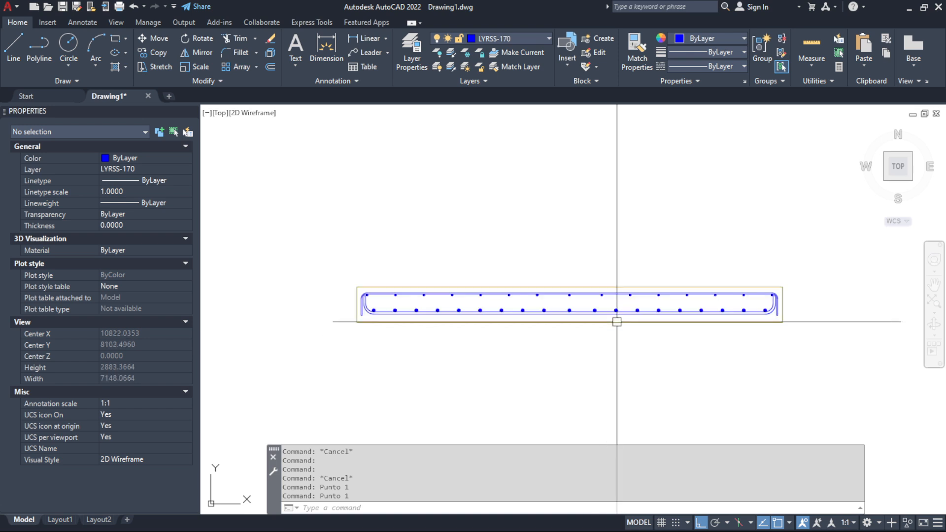
scroll(626, 251, "down", 3)
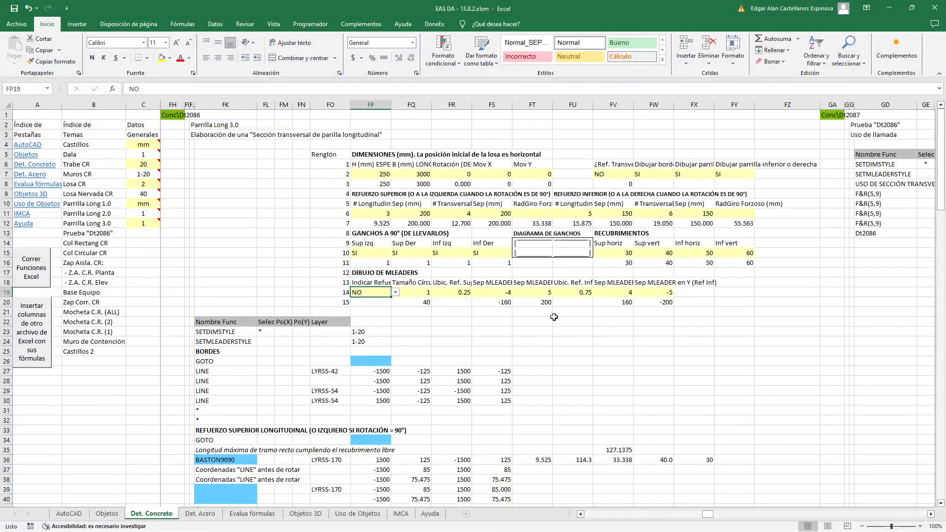
Switch to Excel and examine the GOTO cells of the upper and lower multileader blocks with FP19 set to NO
scroll(406, 219, "down", 8)
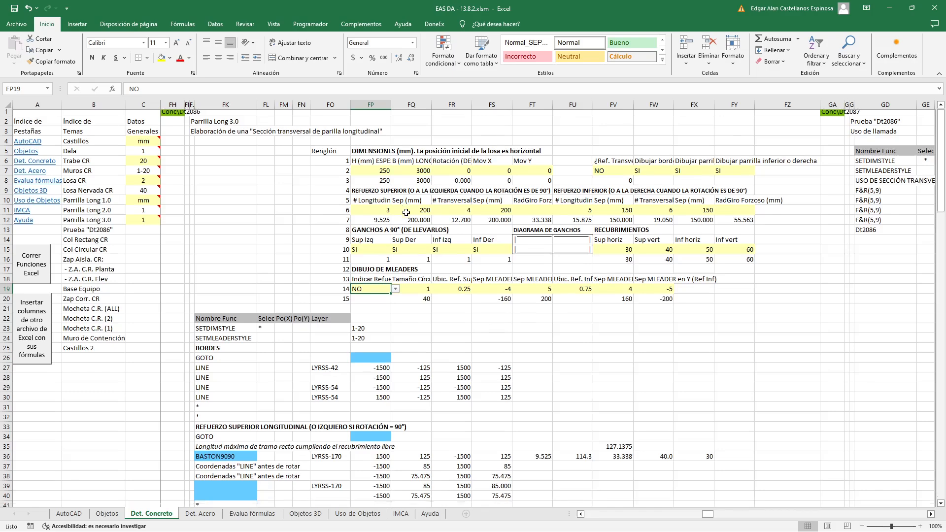
scroll(406, 218, "down", 11)
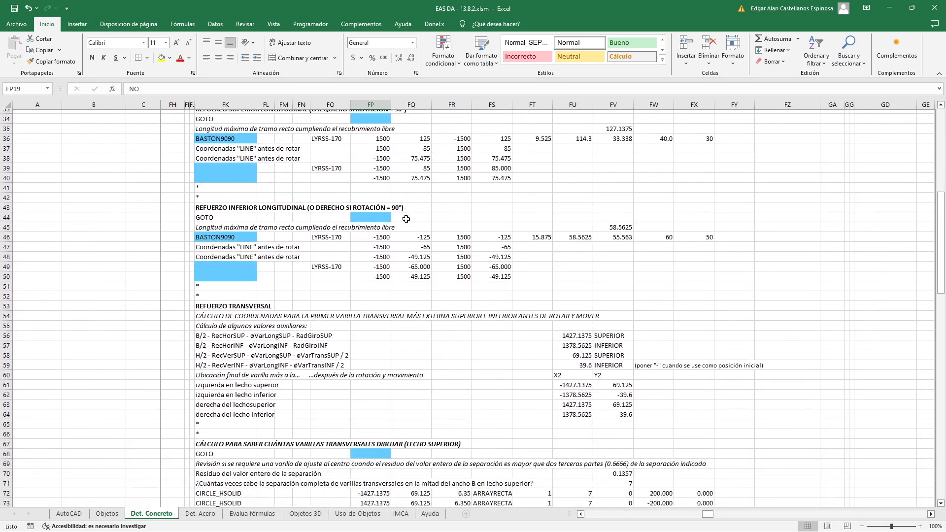
scroll(406, 218, "down", 6)
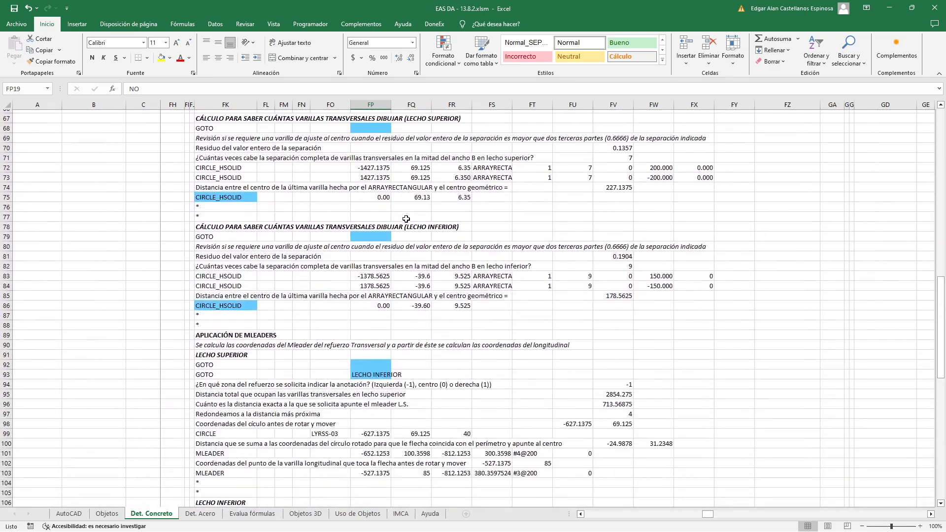
scroll(406, 219, "down", 3)
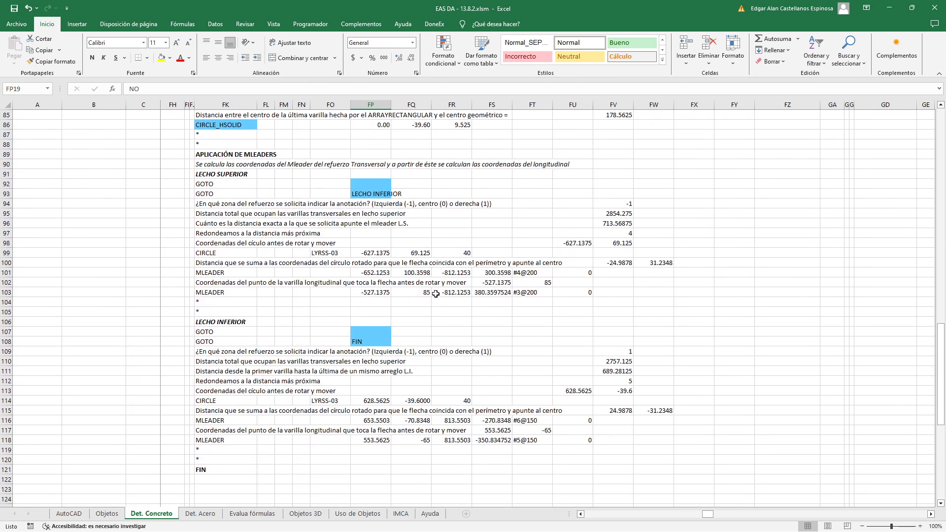
scroll(436, 293, "up", 17)
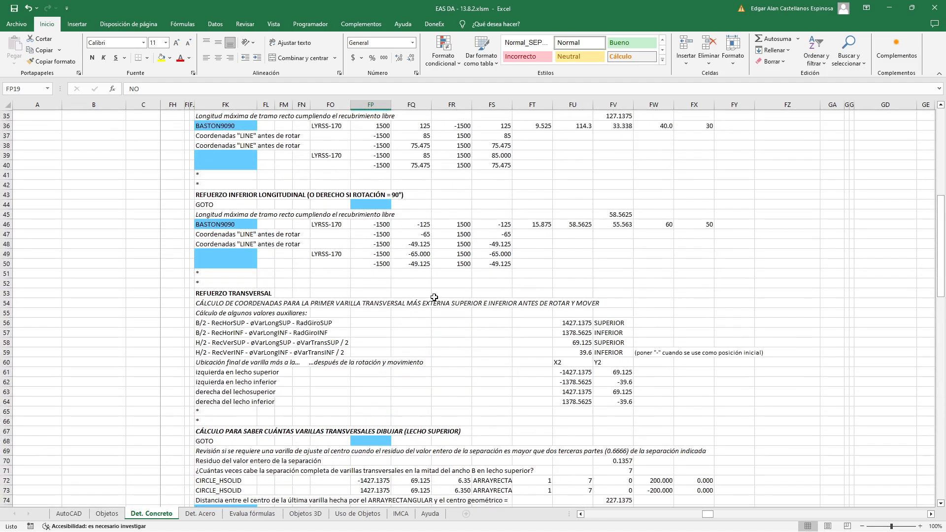
Set the multileader drawing option in FP19 to SI, and review the location and separation inputs in row 19
scroll(434, 297, "up", 11)
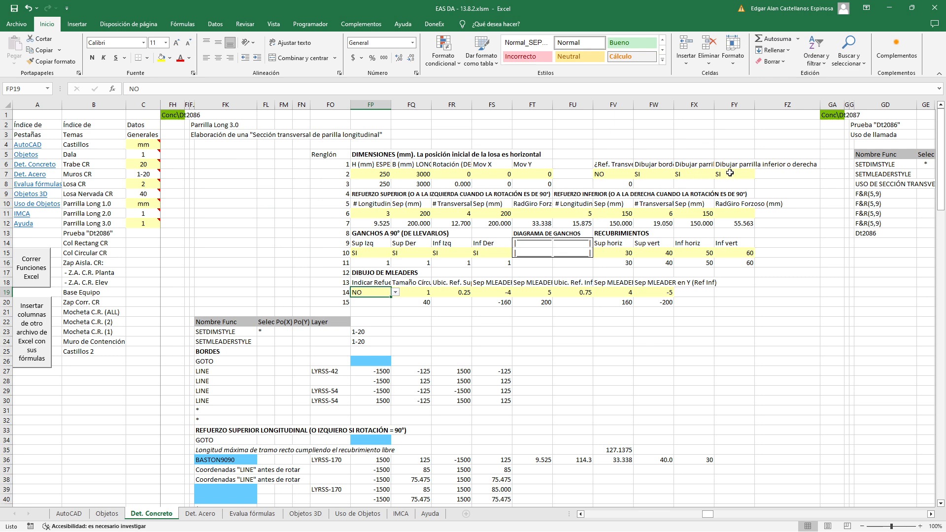
left_click(385, 302)
left_click(447, 291)
left_click(560, 293)
left_click(626, 293)
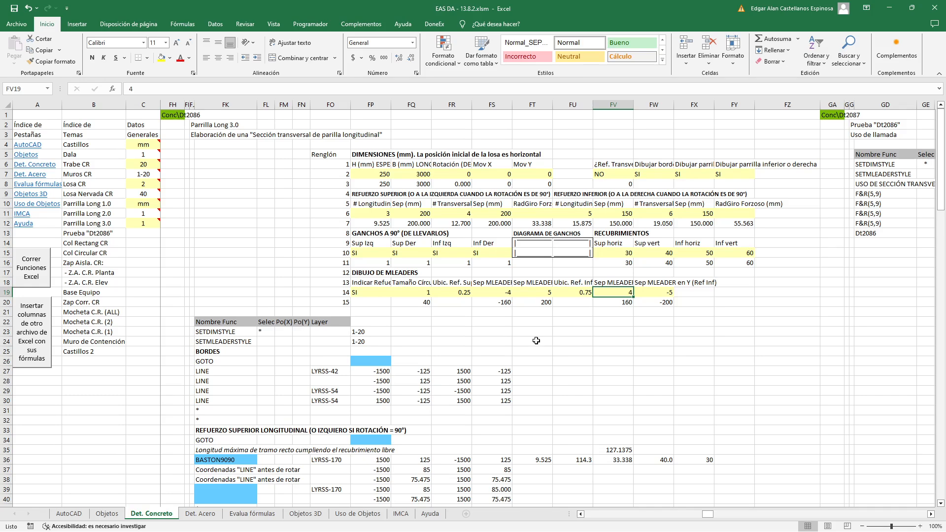
Review the slab's thickness, length, rotation and X and Y displacement inputs in cells FP7 to FT7
left_click(372, 172)
left_click(415, 175)
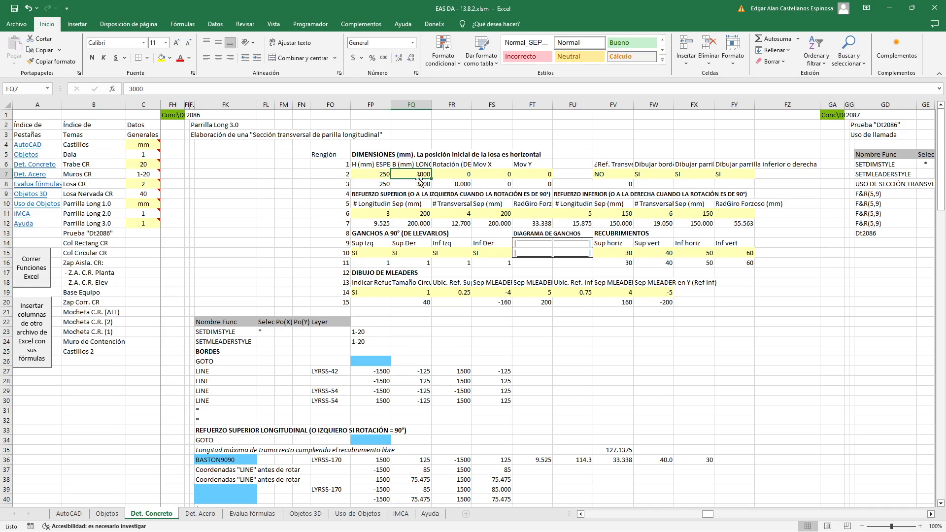
left_click(449, 175)
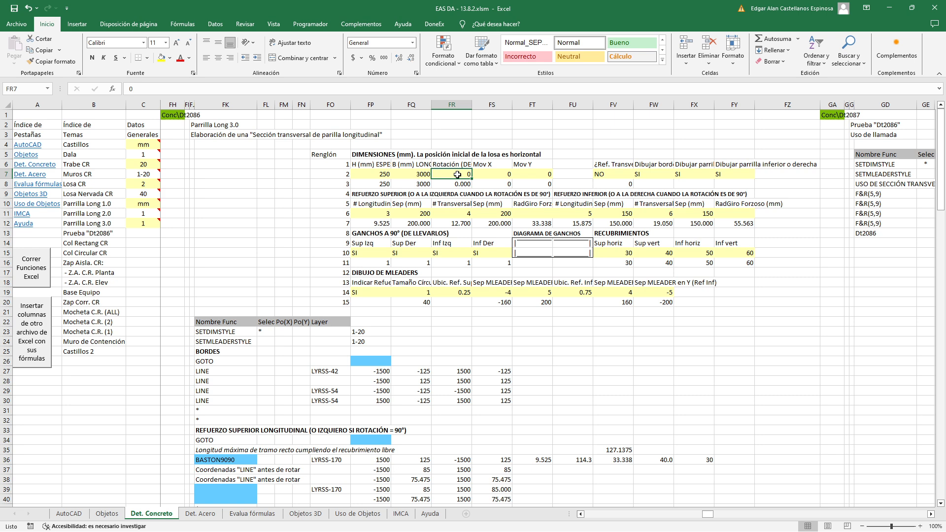
left_click(488, 174)
left_click(518, 175)
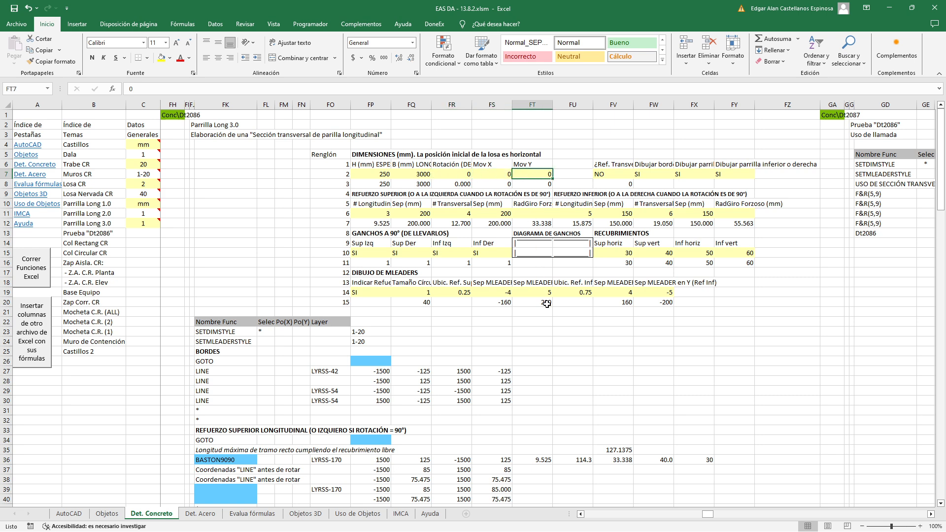
Look through the longitudinal, transverse and MLEADER calculation blocks down to the FIN row, and return to the input data
scroll(538, 352, "down", 7)
scroll(538, 351, "down", 12)
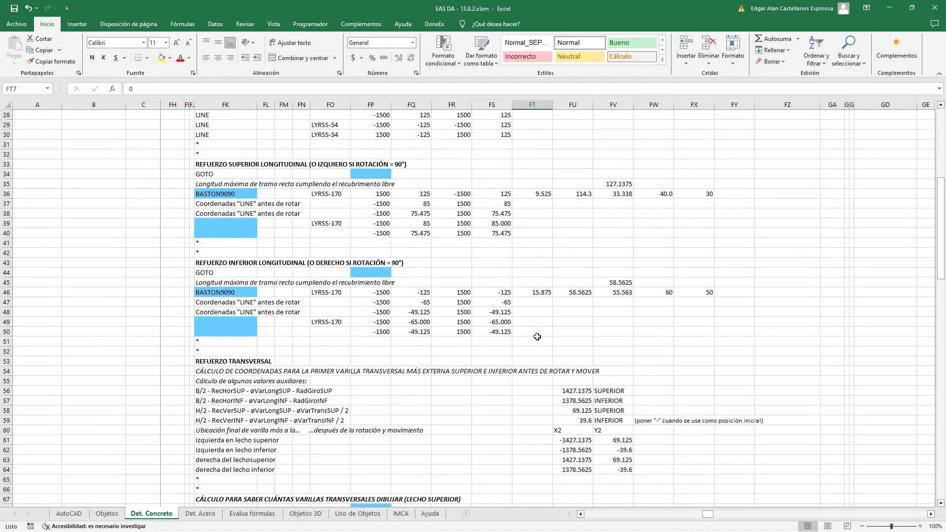
scroll(543, 323, "down", 12)
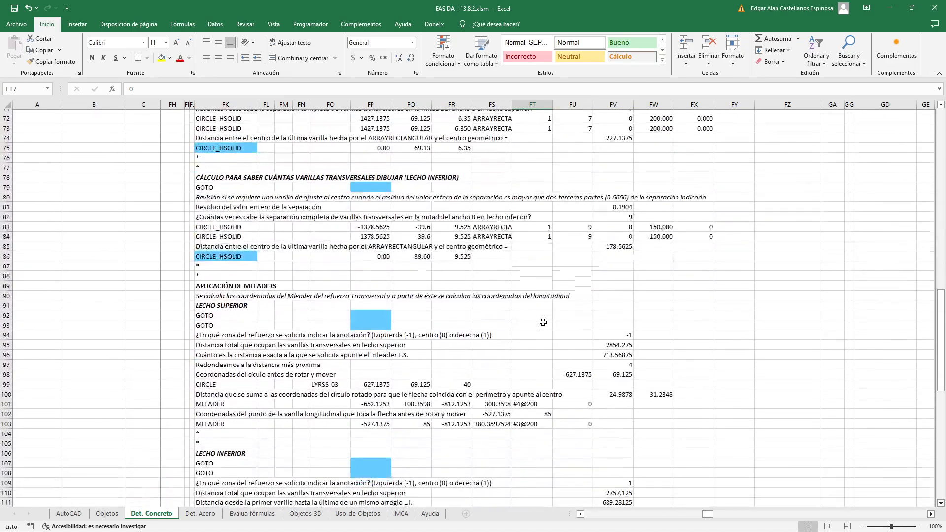
scroll(543, 323, "up", 19)
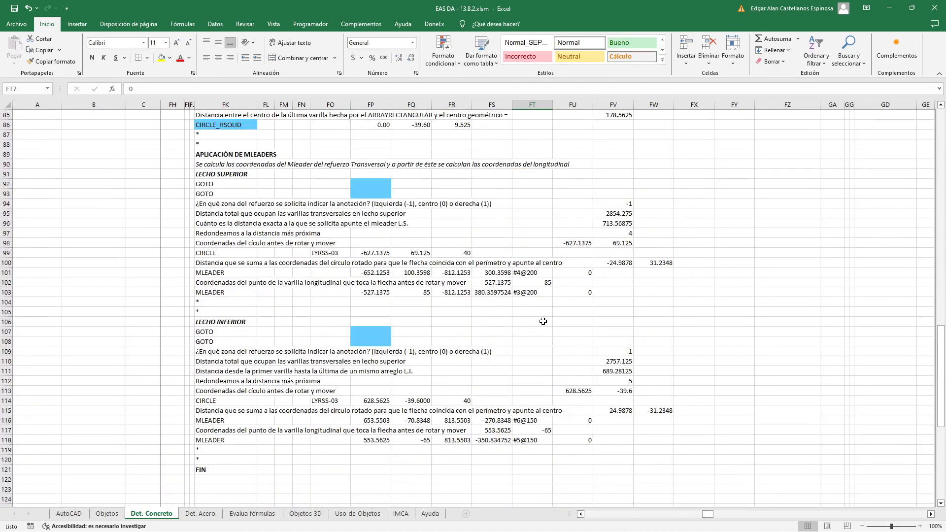
scroll(543, 322, "up", 12)
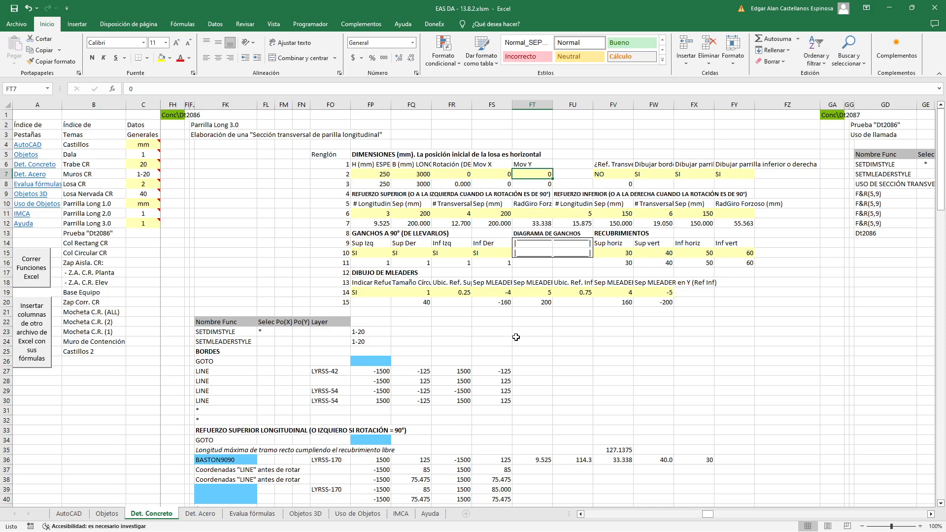
left_click(526, 328)
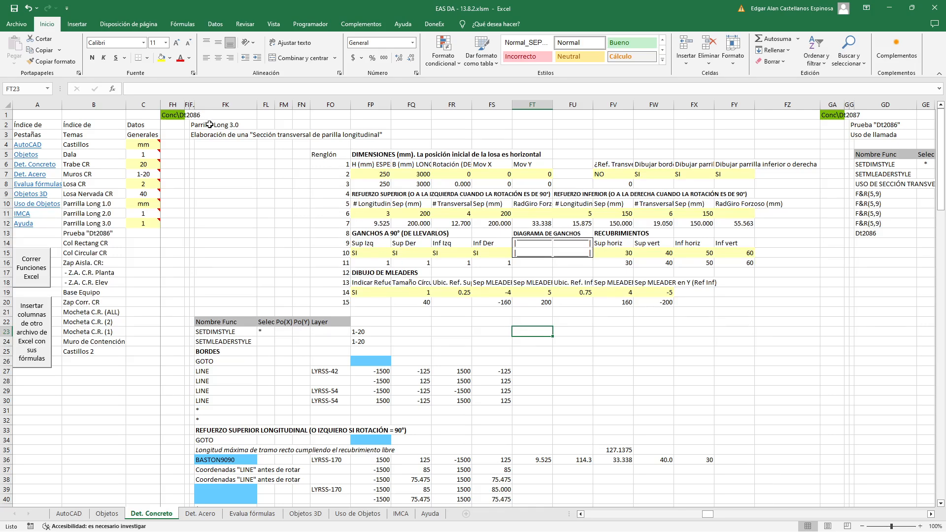
Examine the whole Parrilla Long 3.0 function once more, from the thickness input in FP7 through the lower MLEADER block
left_click(362, 176)
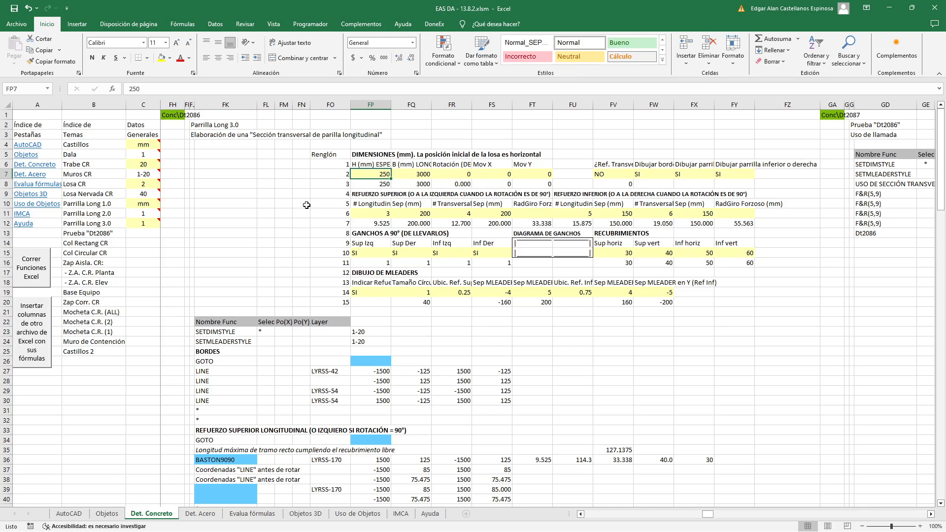
scroll(307, 205, "down", 16)
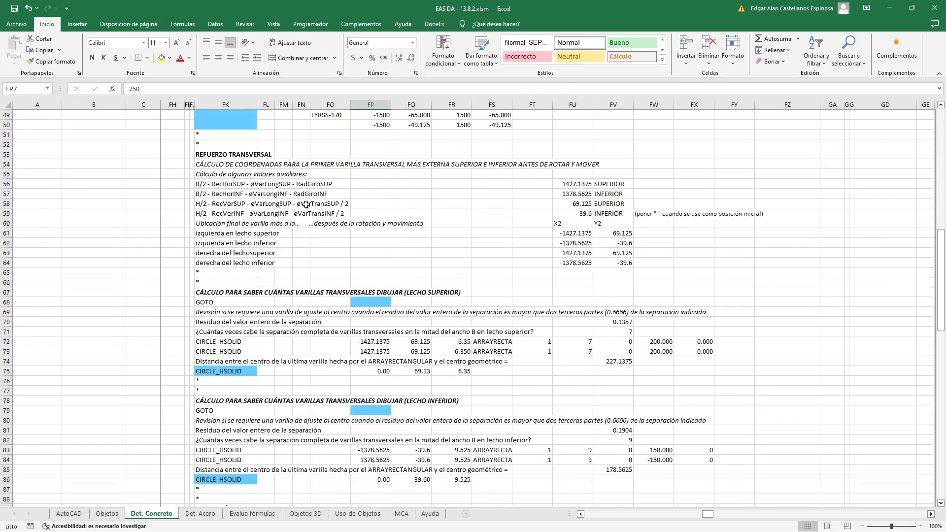
scroll(307, 205, "down", 12)
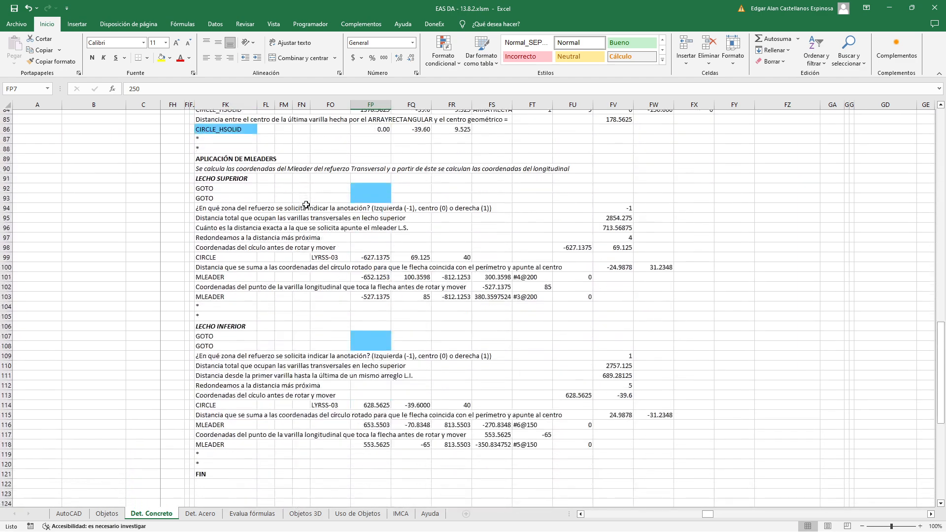
scroll(307, 205, "up", 20)
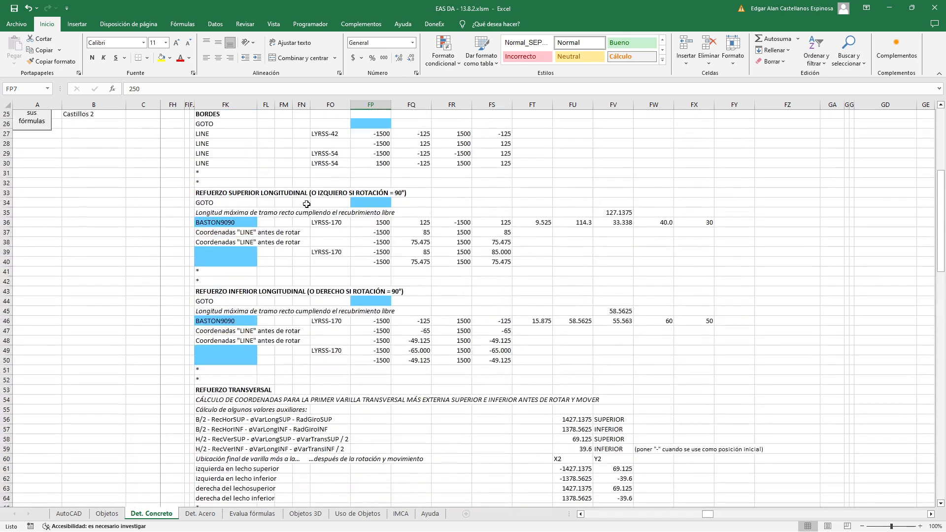
scroll(306, 204, "up", 8)
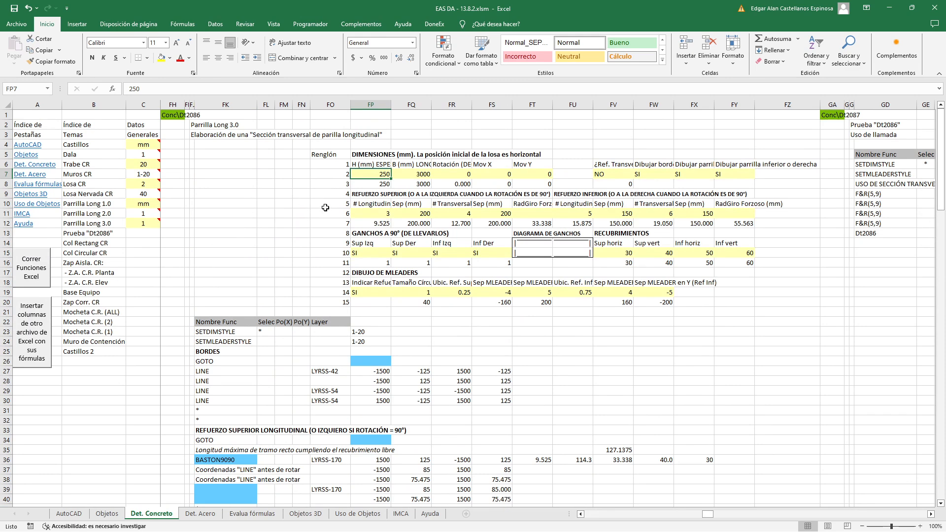
scroll(325, 208, "down", 1)
scroll(325, 208, "down", 4)
scroll(326, 217, "up", 5)
Select columns FH to FZ to show the full extent of the Parrilla Long 3.0 function, and clear the selection
left_click_drag(173, 105, 789, 118)
left_click(760, 144)
left_click(681, 353)
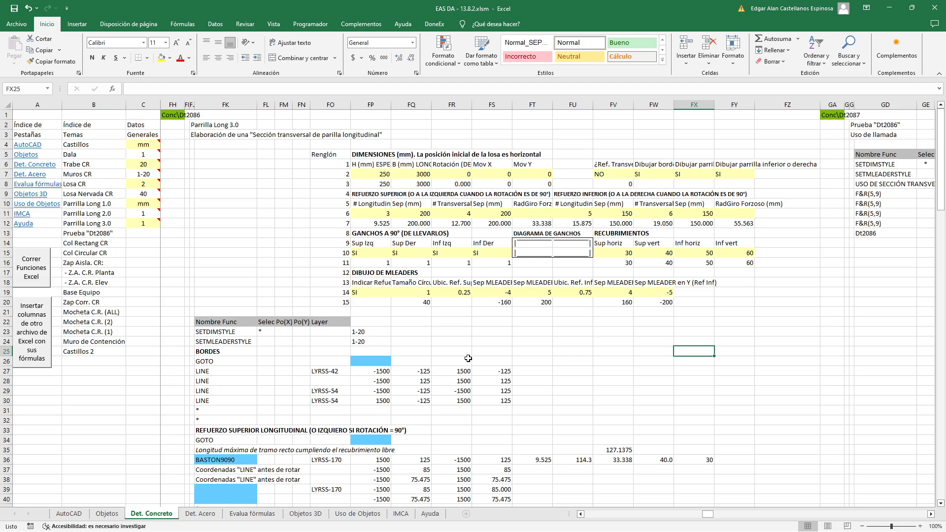
left_click_drag(172, 105, 816, 116)
left_click(677, 320)
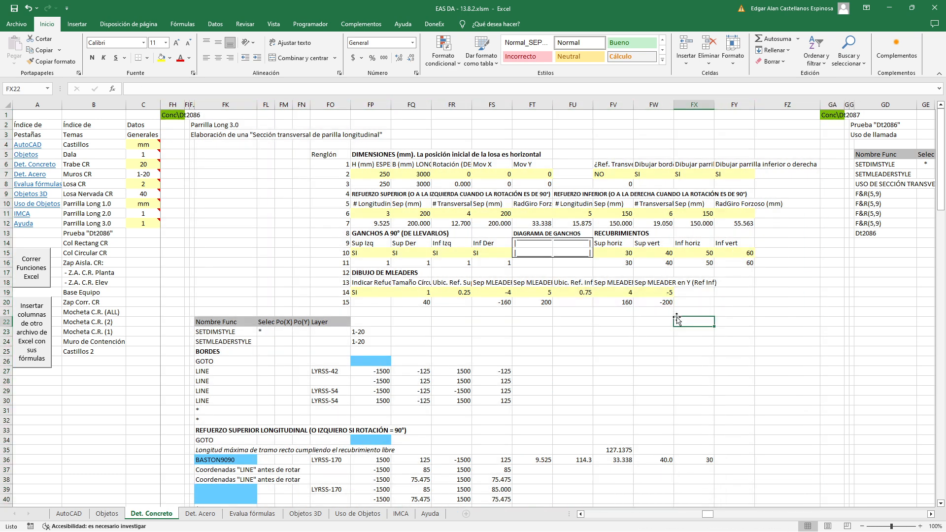